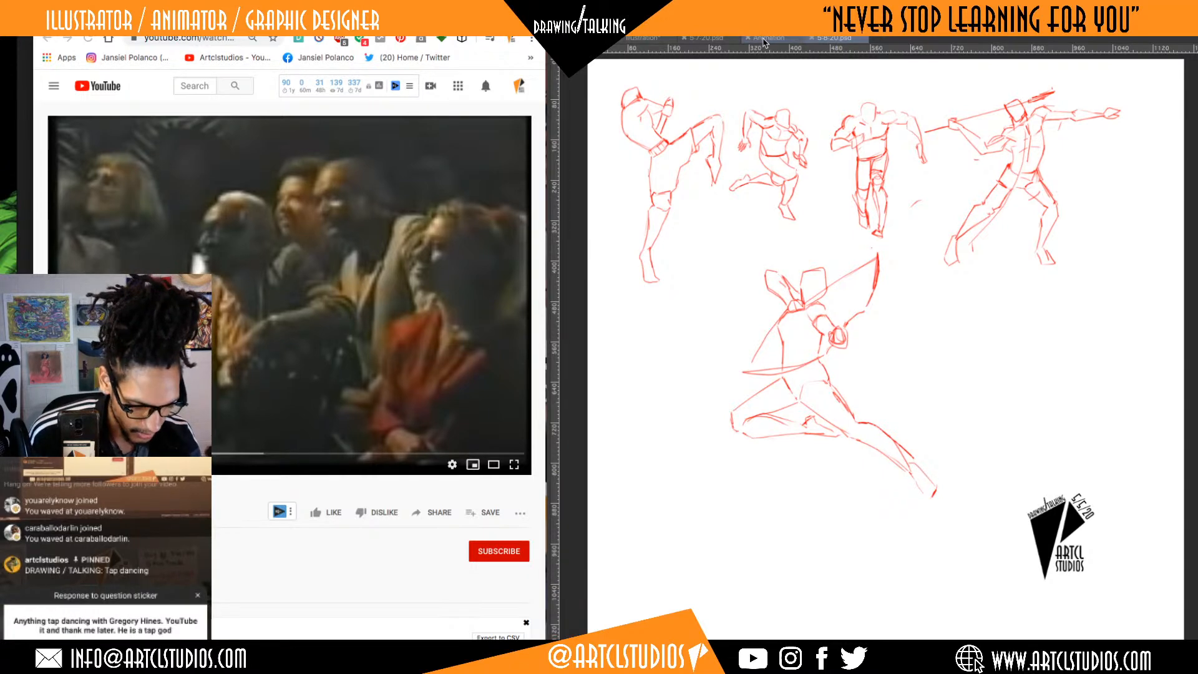
# - Look through the open documents, examining the red and blue figure sketches, the grandma illustration and the large-headed cartoon character
pyautogui.click(768, 39)
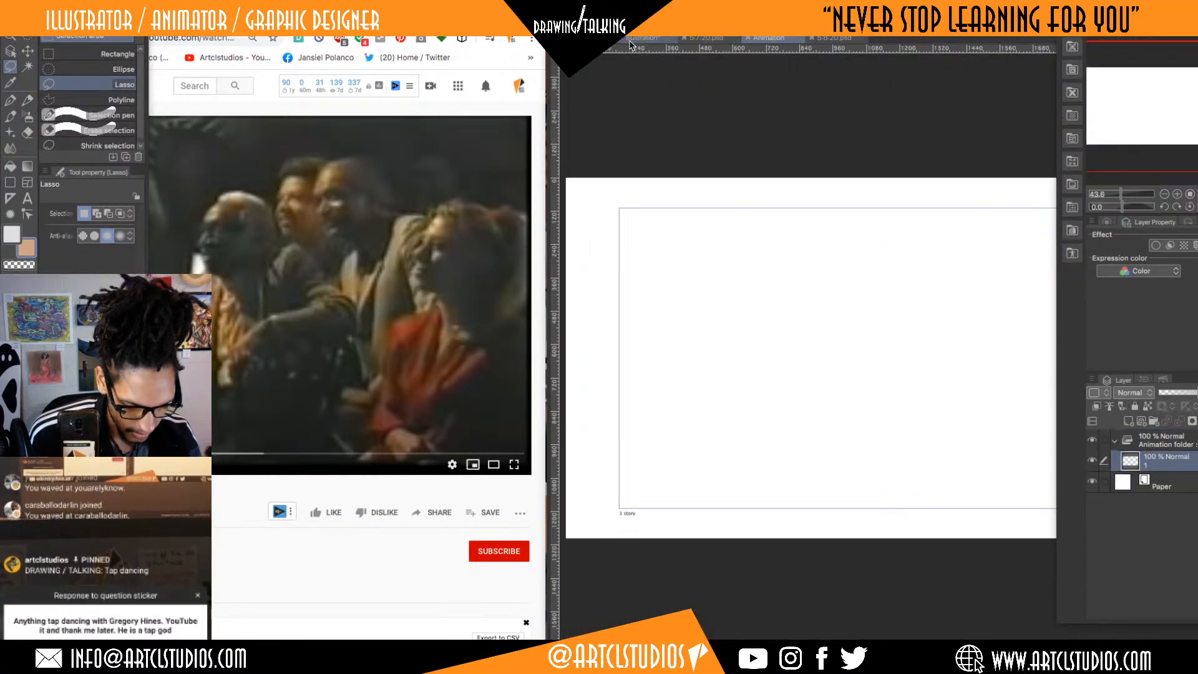
pyautogui.click(643, 38)
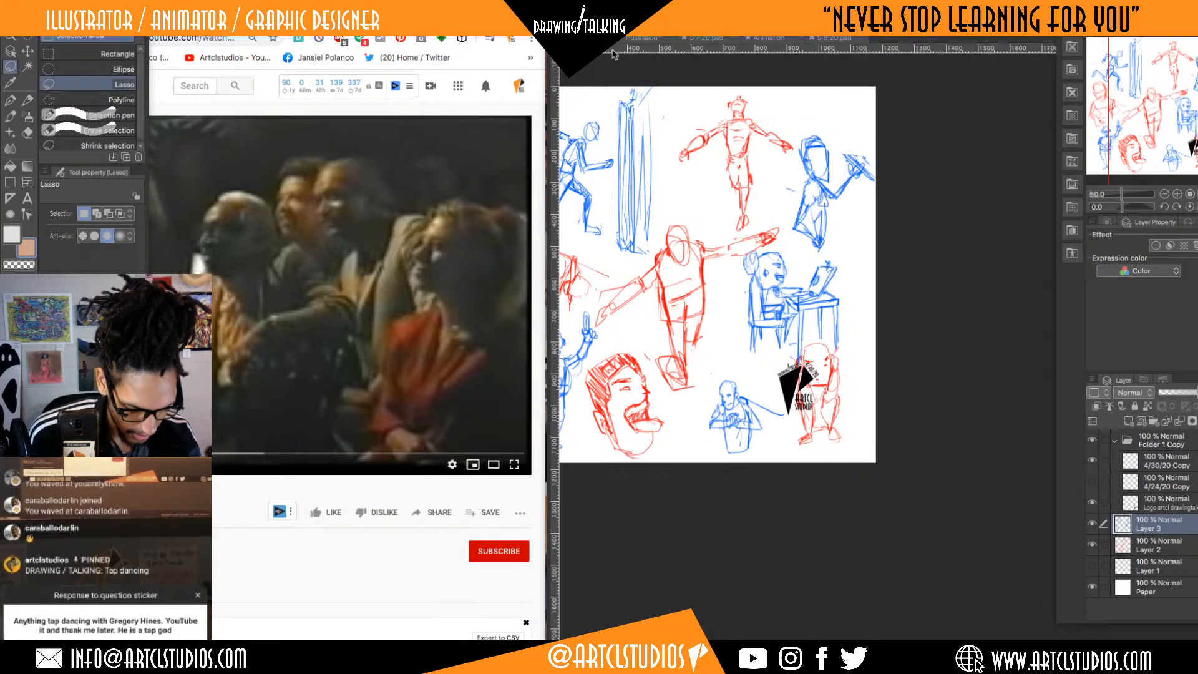
pyautogui.moveTo(893, 219); pyautogui.dragTo(919, 242)
pyautogui.moveTo(839, 241); pyautogui.dragTo(927, 255)
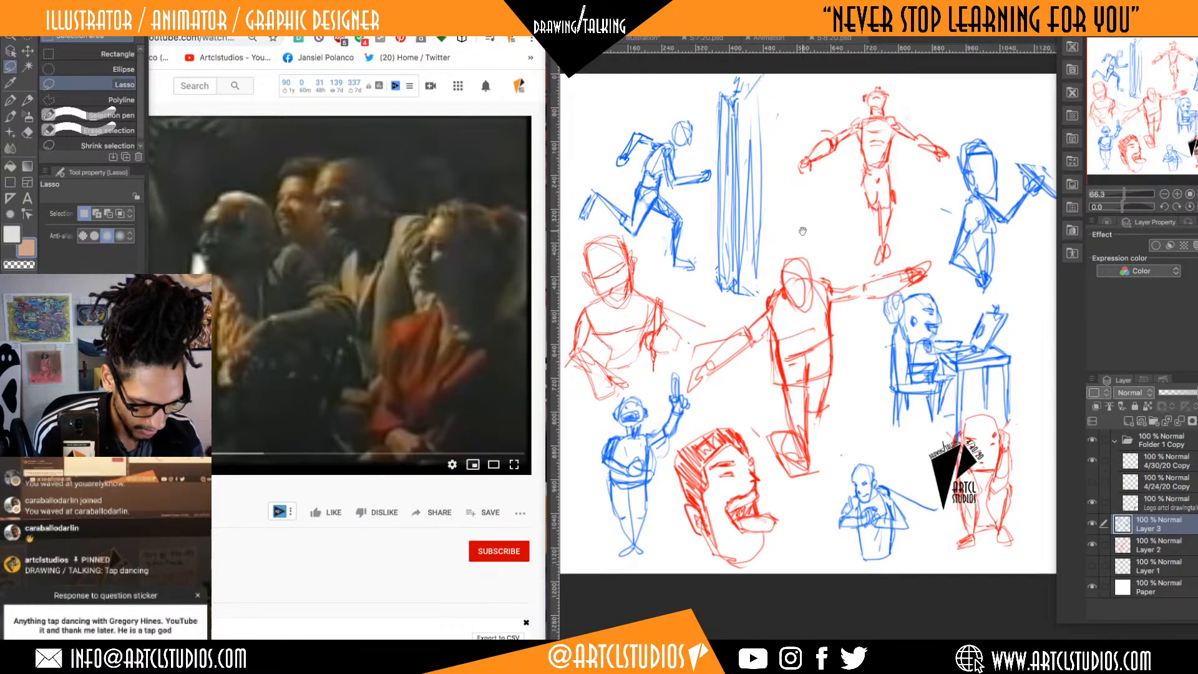
pyautogui.click(658, 40)
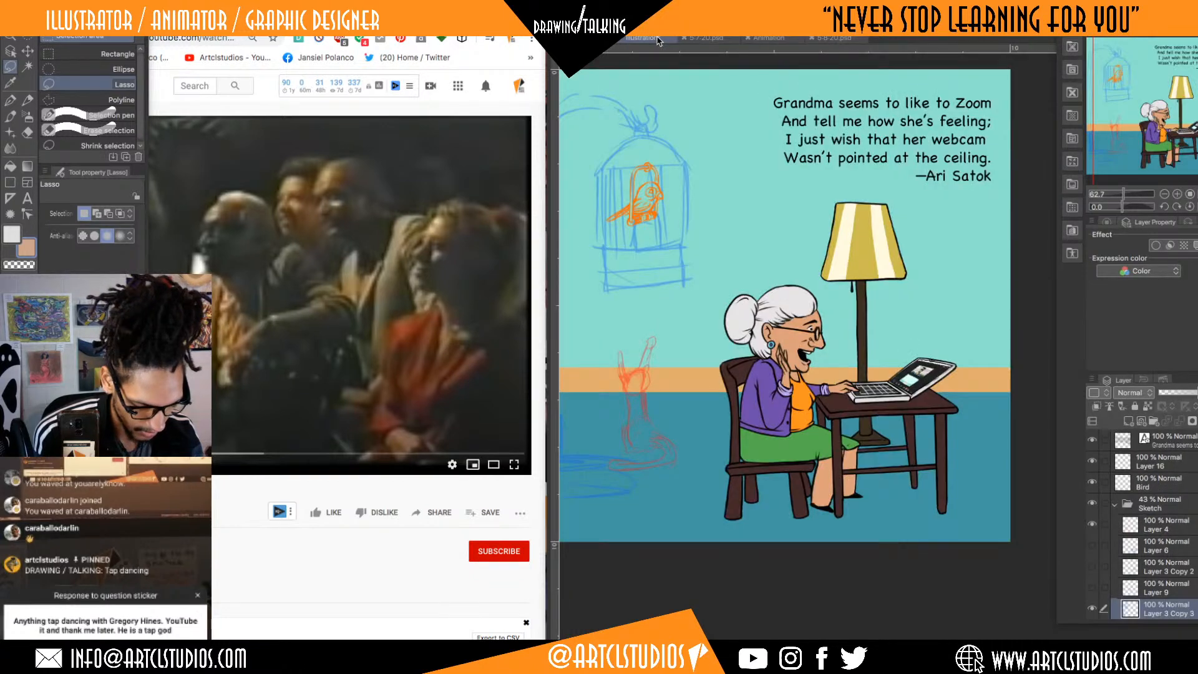
pyautogui.click(864, 272)
pyautogui.moveTo(700, 144); pyautogui.dragTo(720, 142)
pyautogui.click(706, 38)
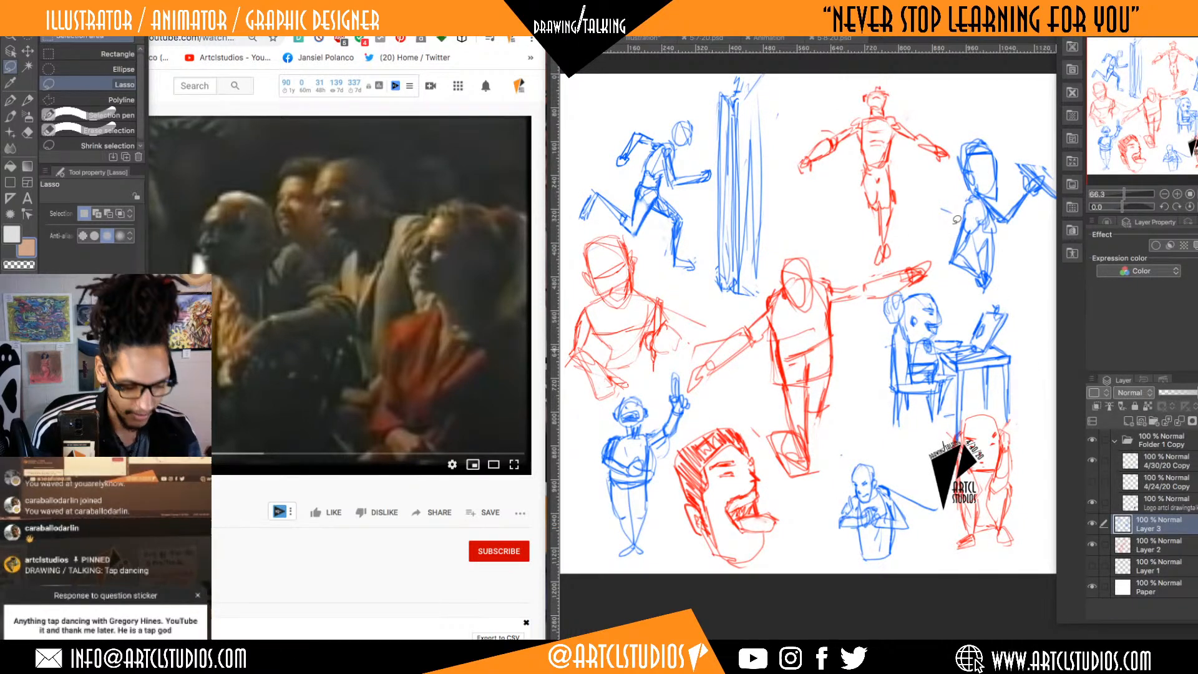
pyautogui.click(646, 39)
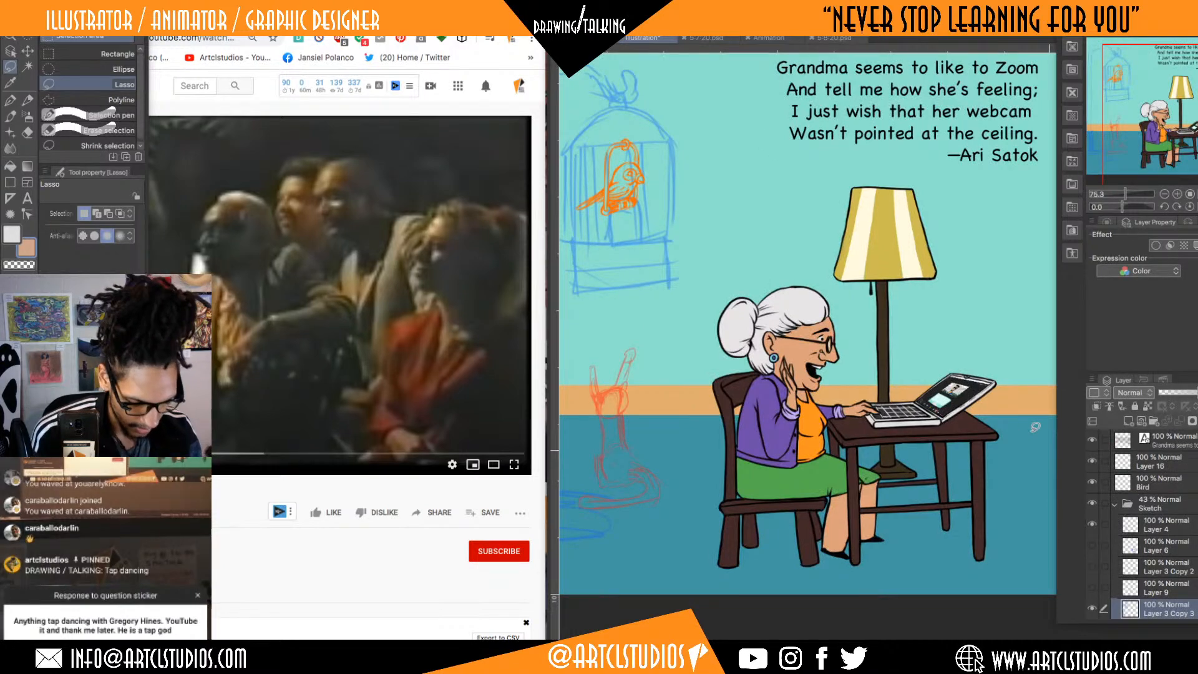
pyautogui.scroll(-2, 974, 399)
pyautogui.moveTo(909, 382); pyautogui.dragTo(981, 387)
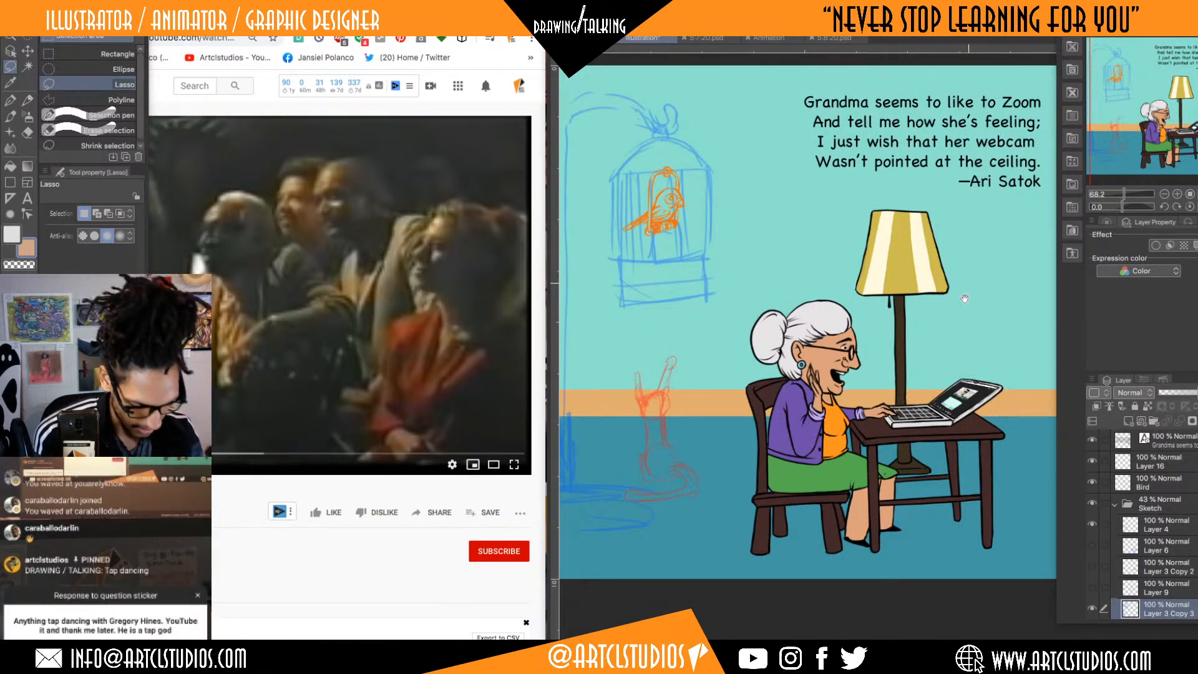
pyautogui.click(708, 38)
pyautogui.moveTo(761, 169); pyautogui.dragTo(816, 186)
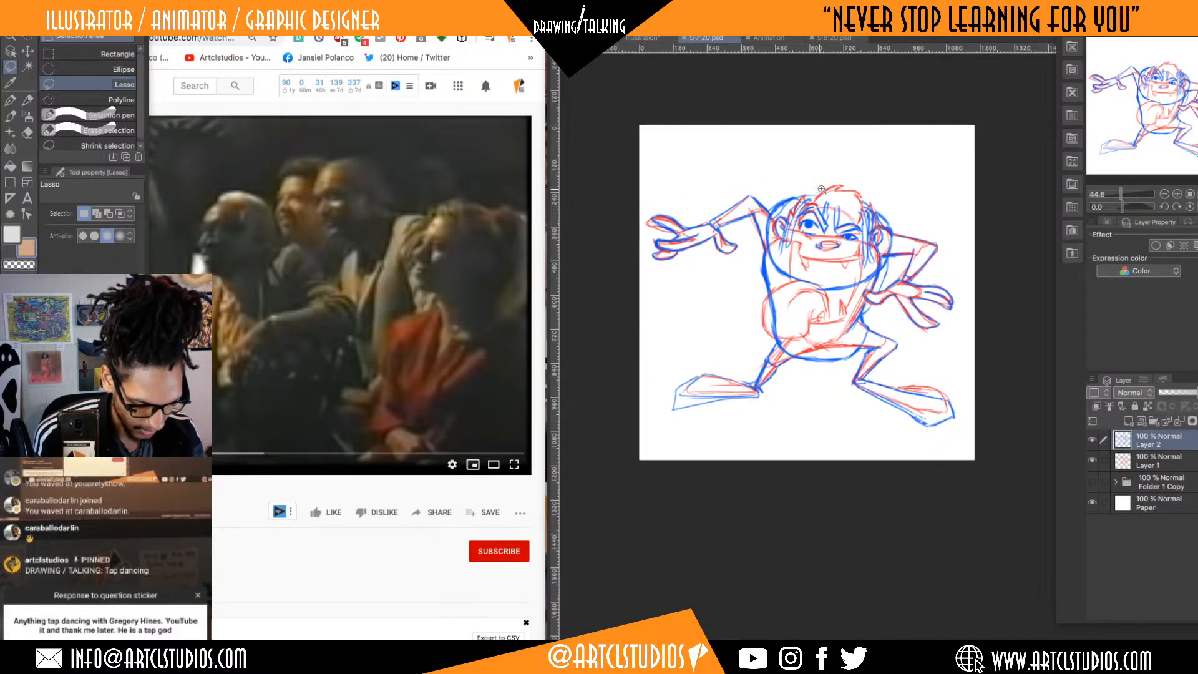
pyautogui.scroll(5, 817, 191)
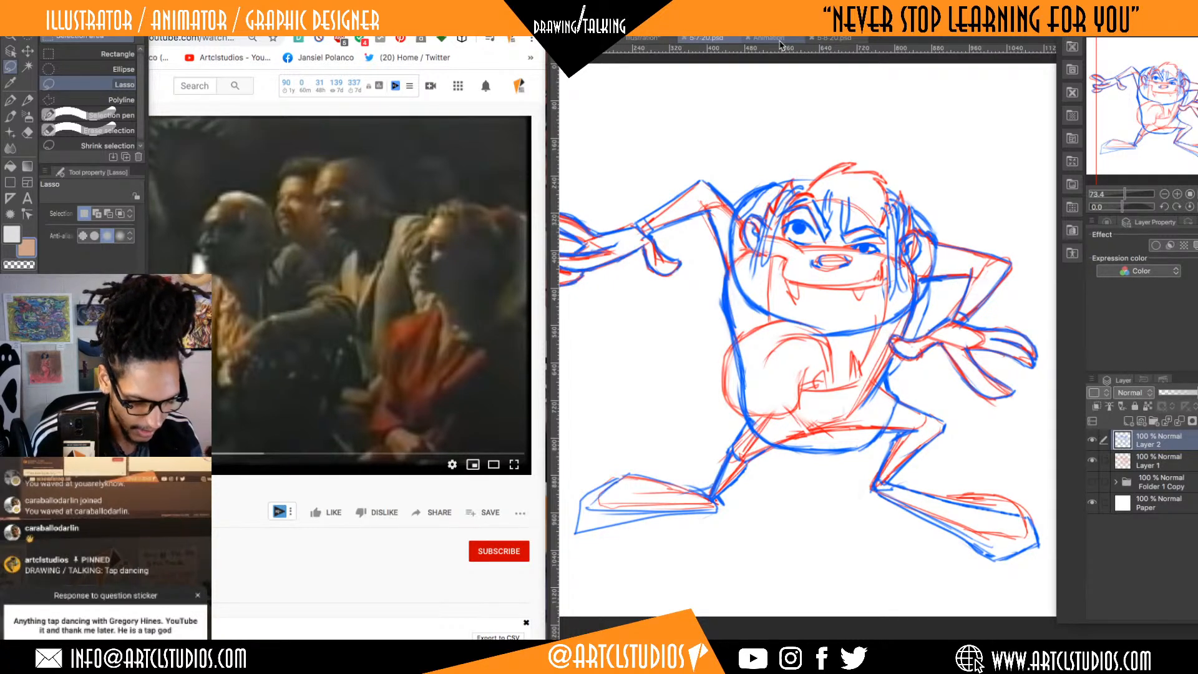
# - Switch to the blank animation document and set up the Lighter pencil with an orange drawing color
pyautogui.click(779, 40)
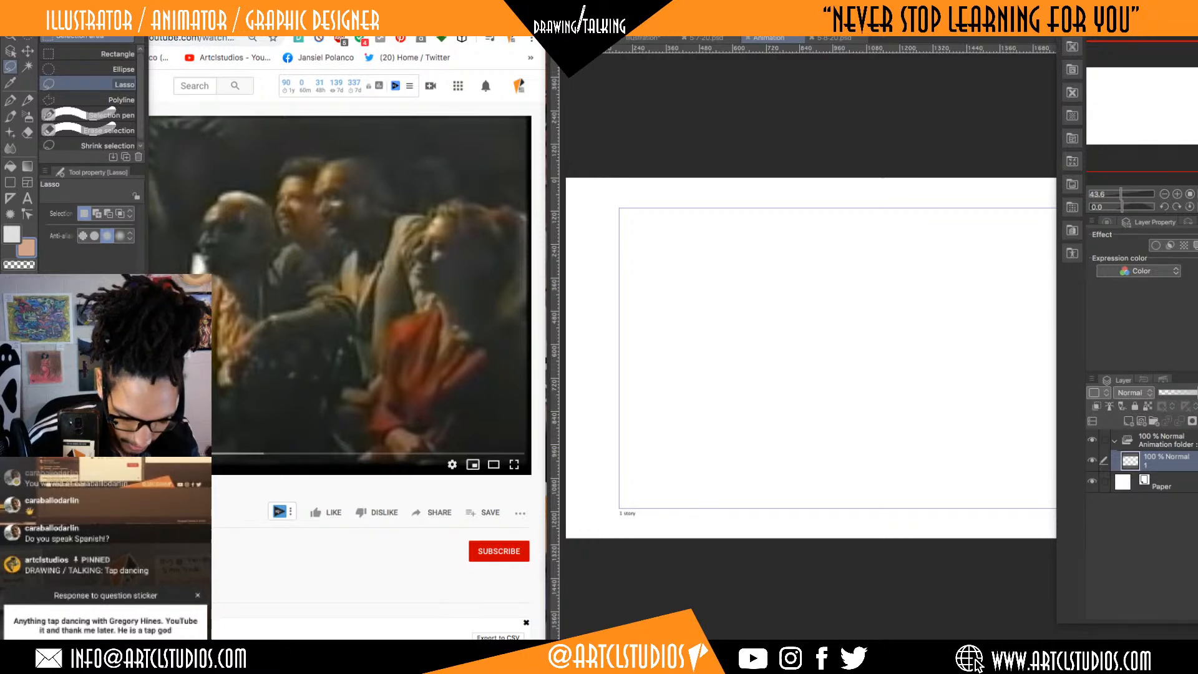
pyautogui.click(332, 26)
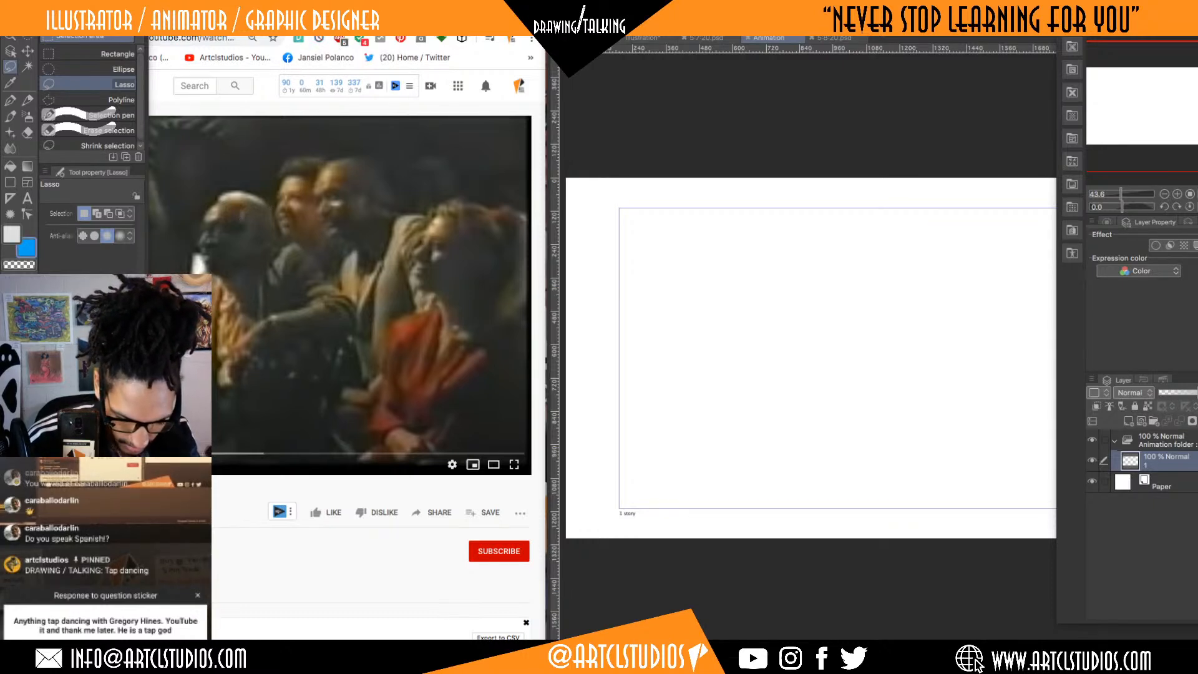
pyautogui.click(334, 38)
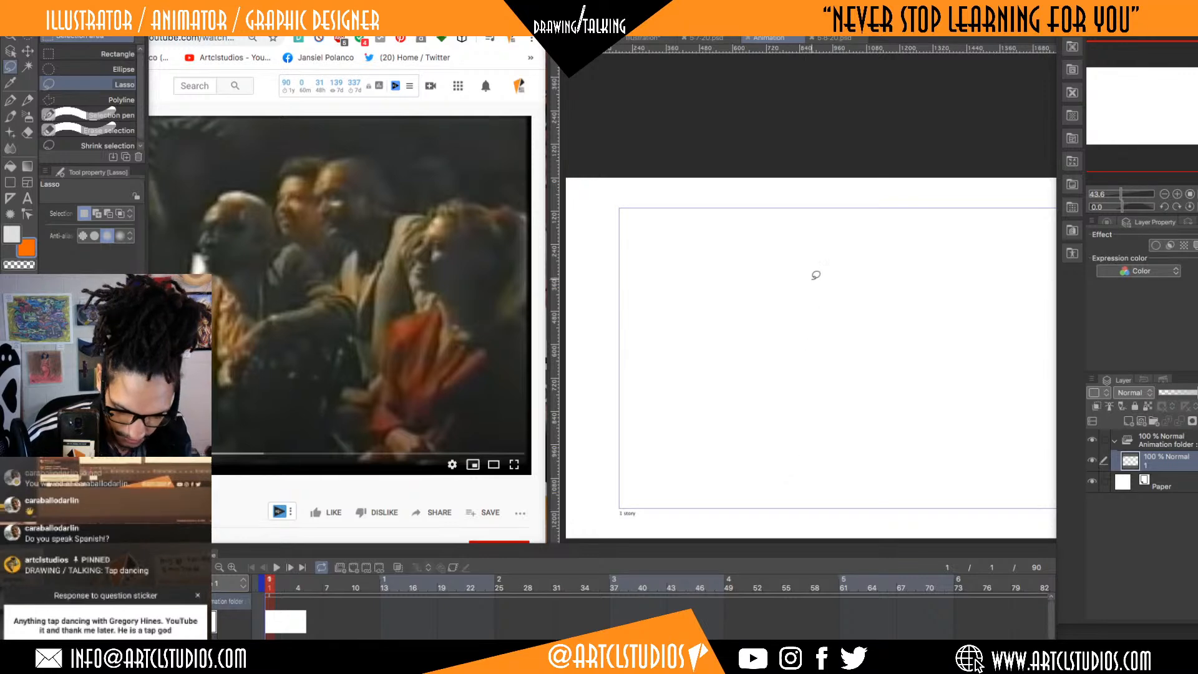
pyautogui.press('p')
pyautogui.press('r')
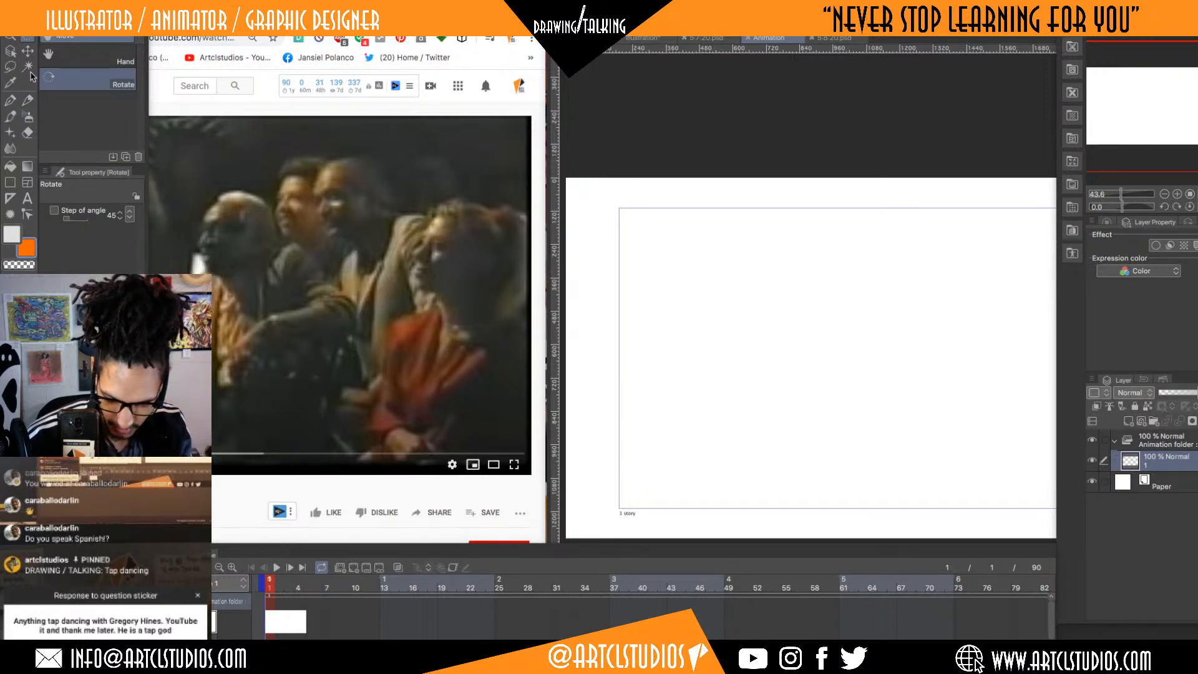
pyautogui.click(27, 101)
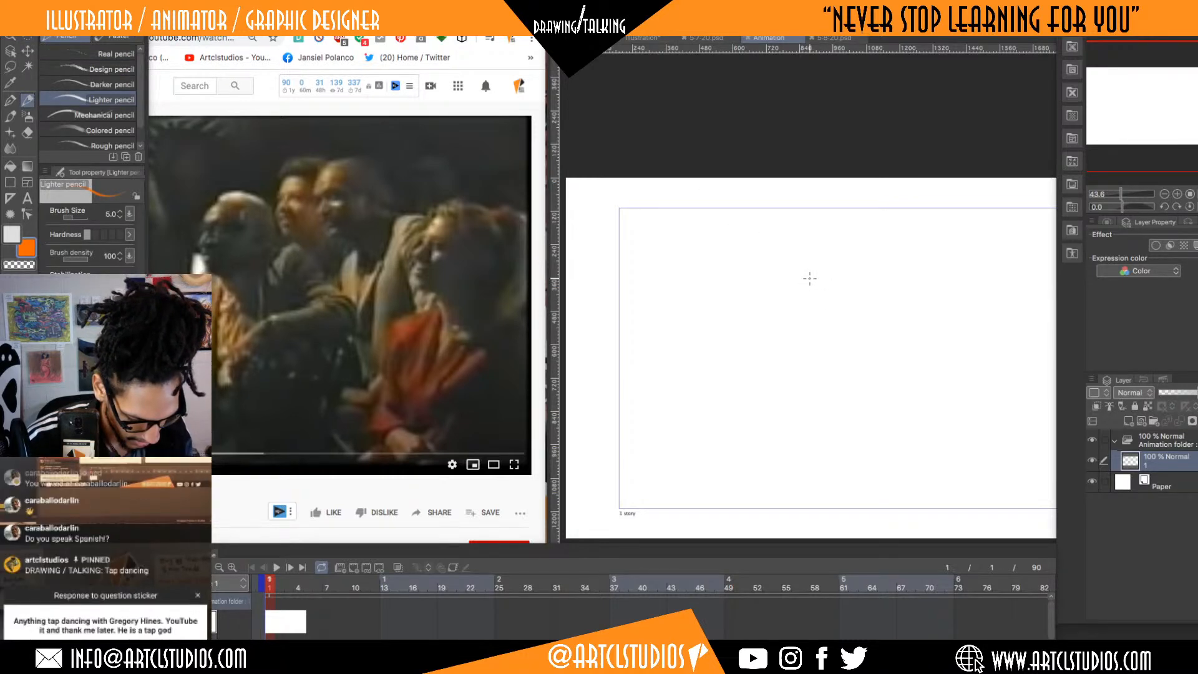
# - Try a short orange pencil stroke near the middle of the canvas, viewed up close
pyautogui.moveTo(782, 304); pyautogui.dragTo(845, 386)
pyautogui.hotkey('ctrl', 'z')
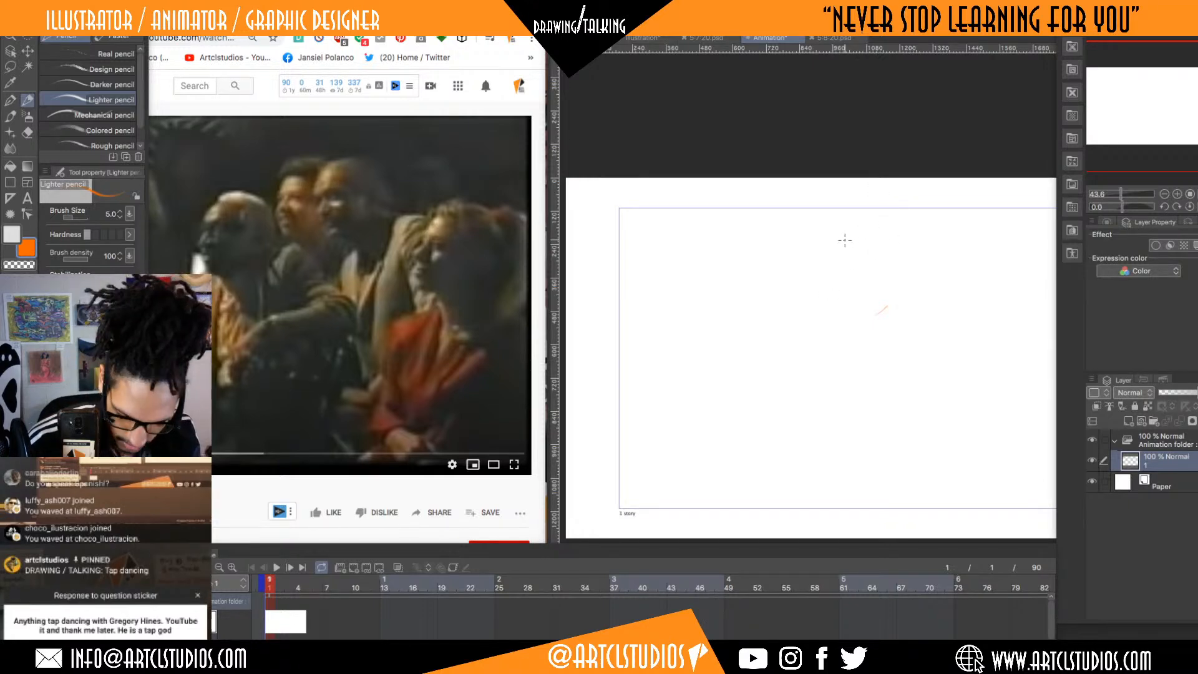
pyautogui.moveTo(843, 277); pyautogui.dragTo(812, 234)
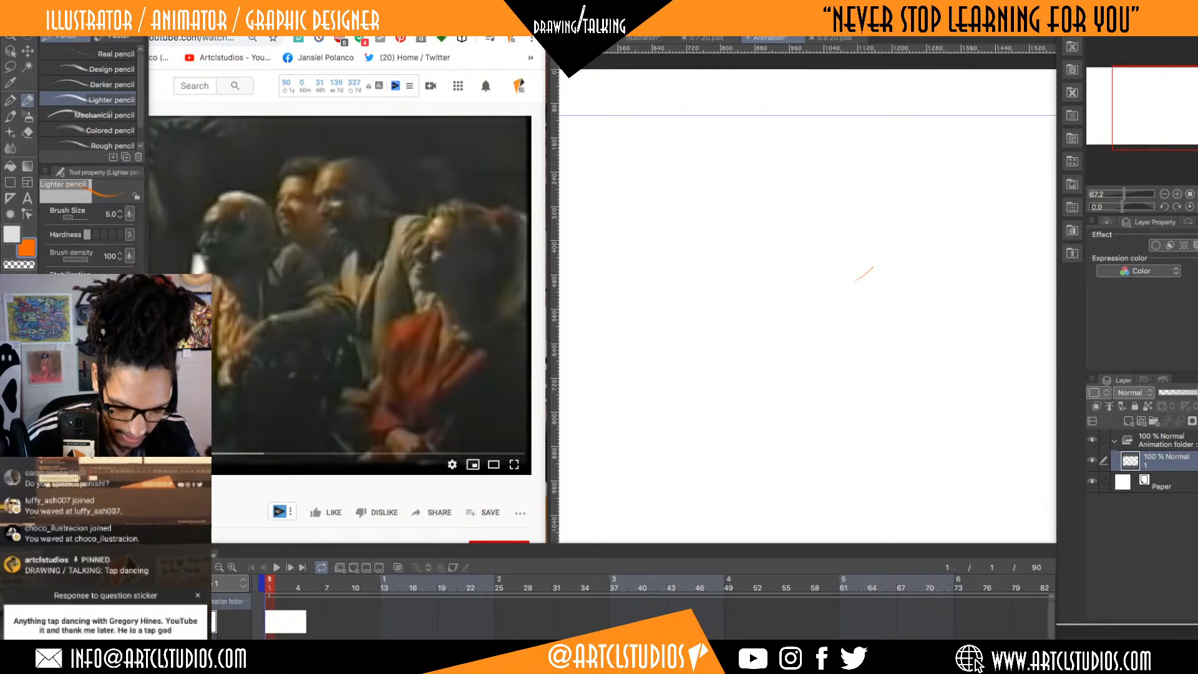
# - Switch to the browser, advance the YouTube tap dance video to a dancer's pose for reference, and return to the animation canvas
pyautogui.click(235, 526)
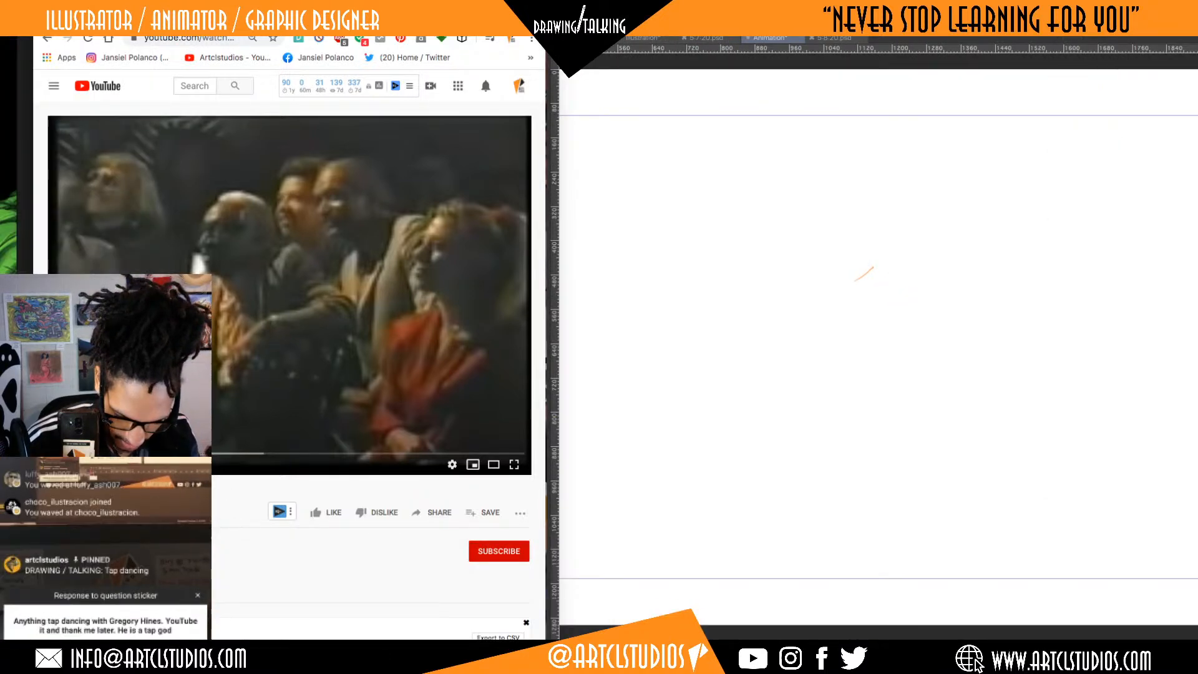
pyautogui.click(180, 5)
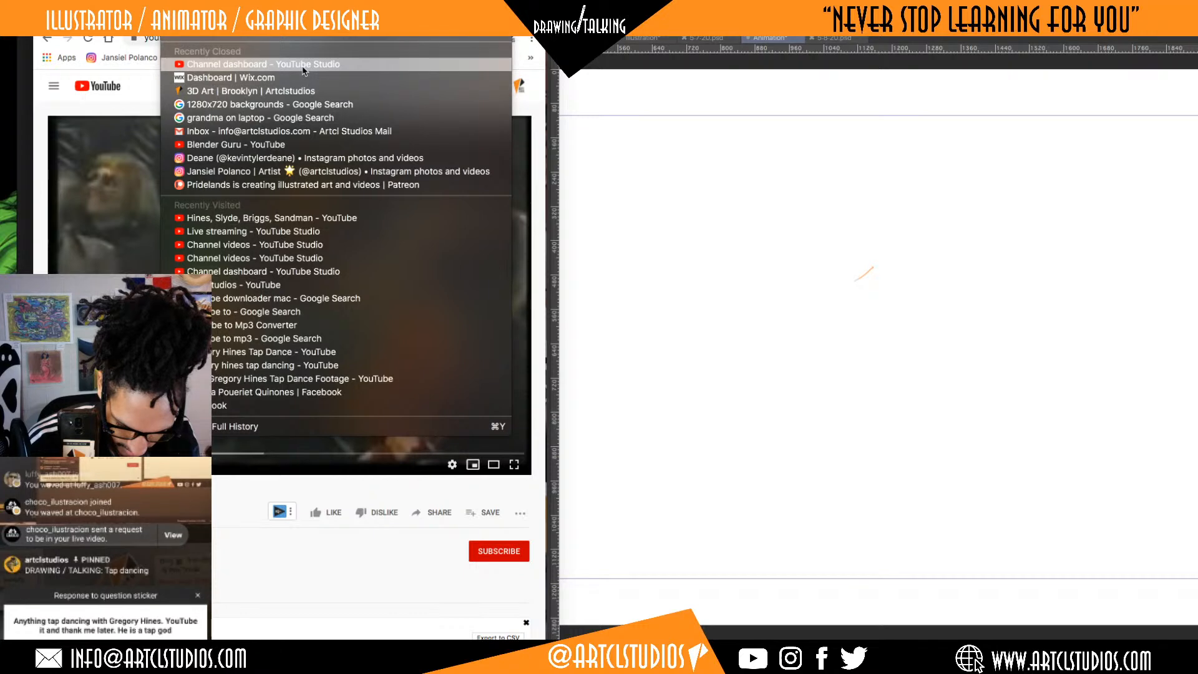
pyautogui.click(132, 107)
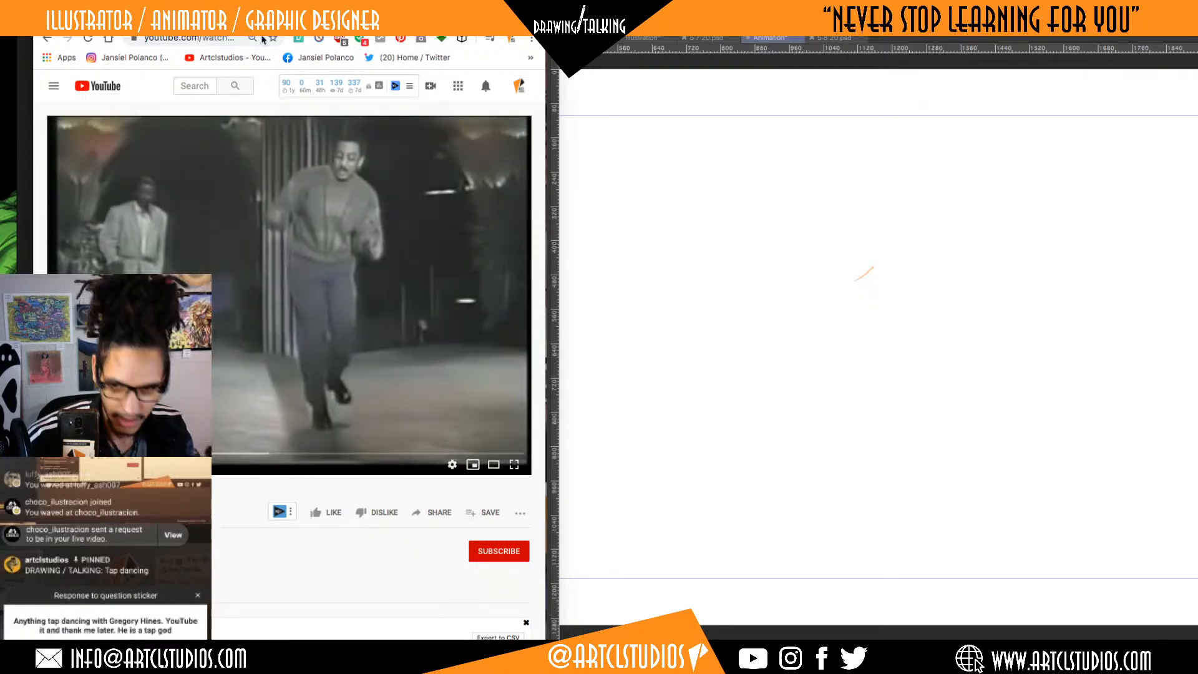
pyautogui.press('super+Tab')
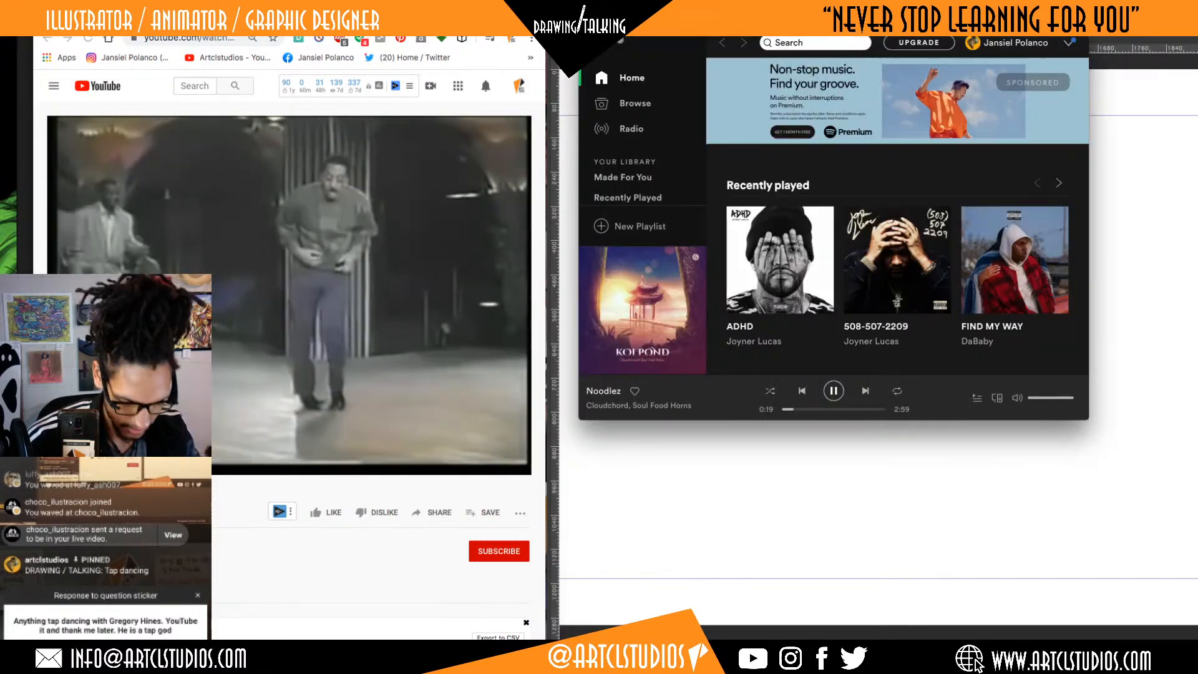
pyautogui.press('super+Tab')
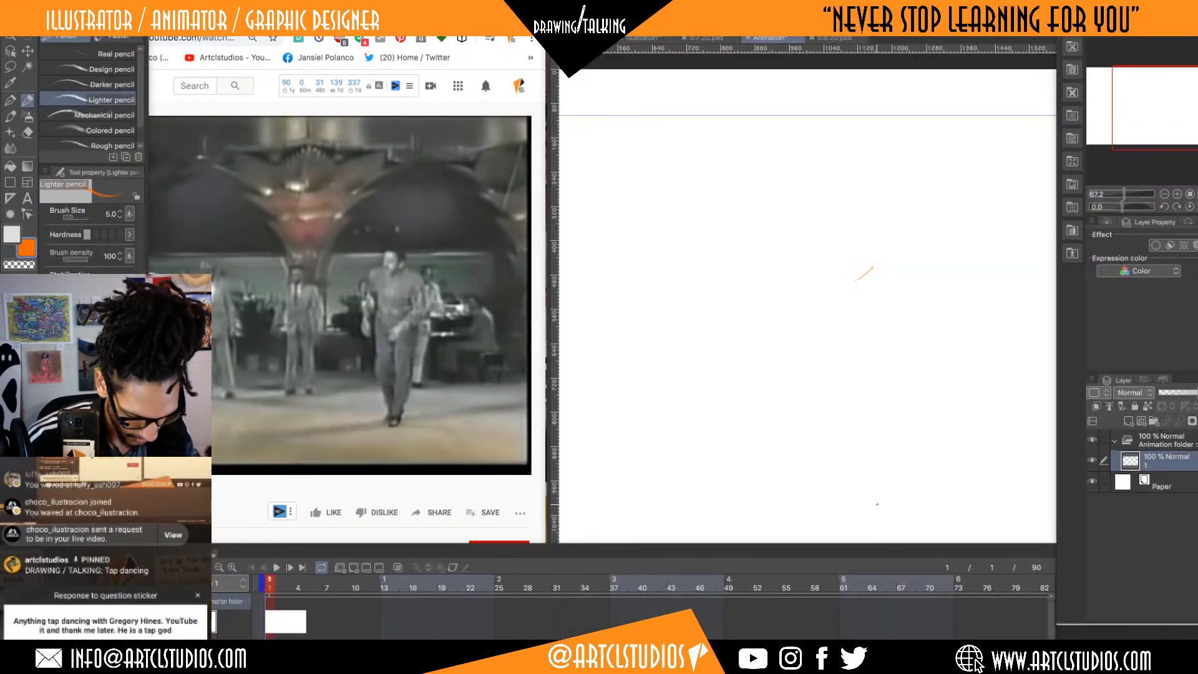
pyautogui.press('Tab')
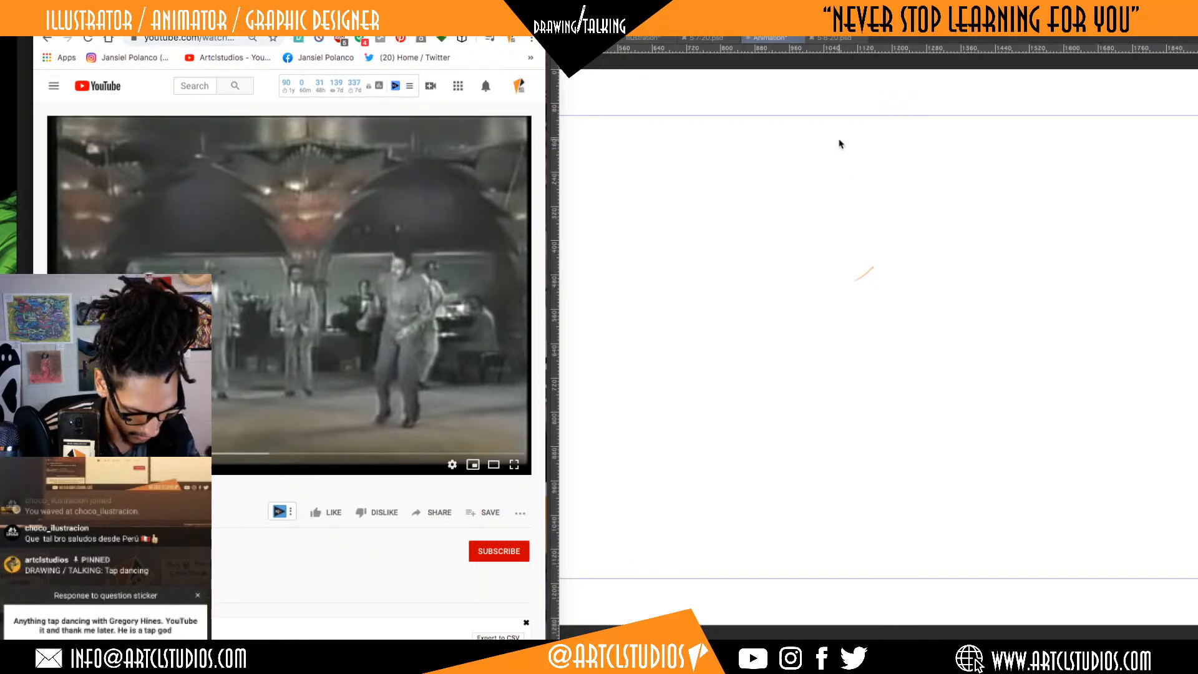
pyautogui.press('Tab')
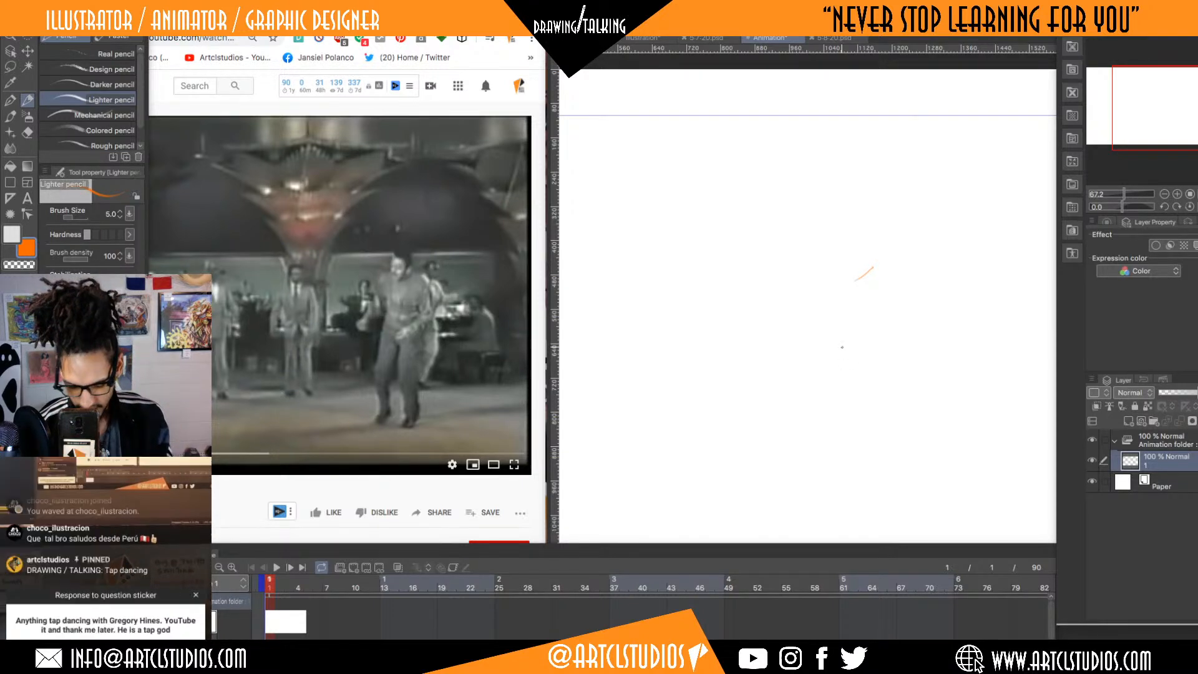
# - Try a rough rounded orange outline in the upper part of the canvas and undo the strokes
pyautogui.moveTo(849, 284)
pyautogui.mouseDown()
pyautogui.moveTo(881, 159)
pyautogui.moveTo(912, 185)
pyautogui.moveTo(932, 225)
pyautogui.moveTo(886, 279)
pyautogui.mouseUp()
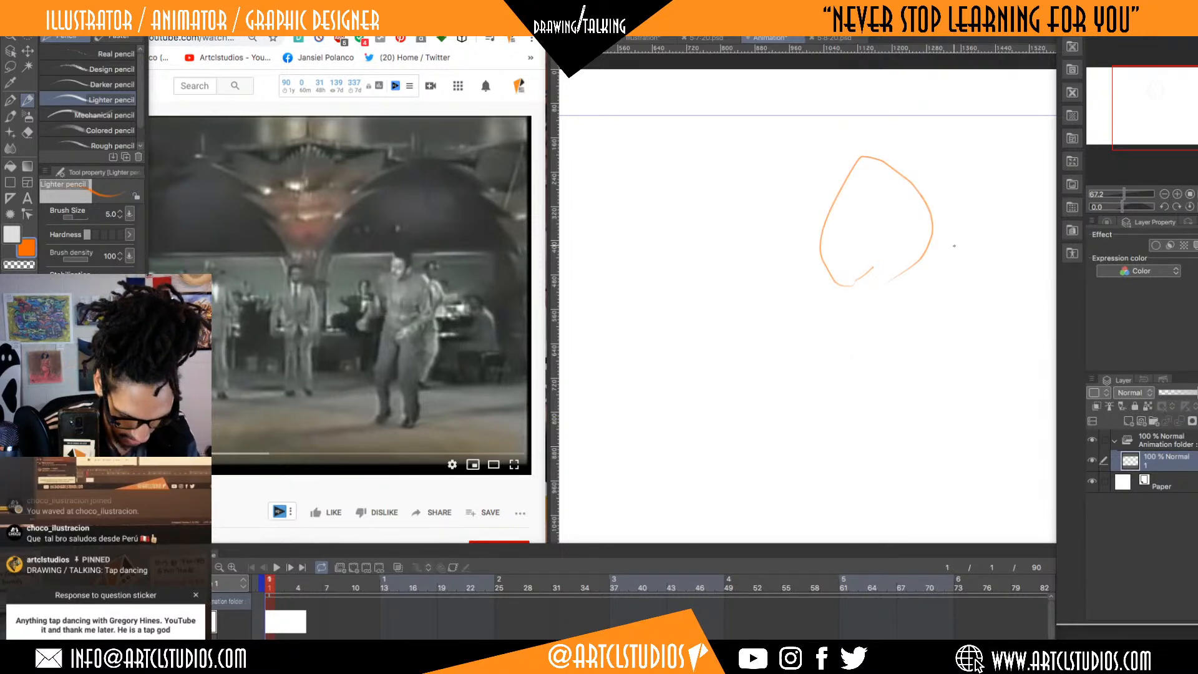
pyautogui.hotkey('ctrl', 'z')
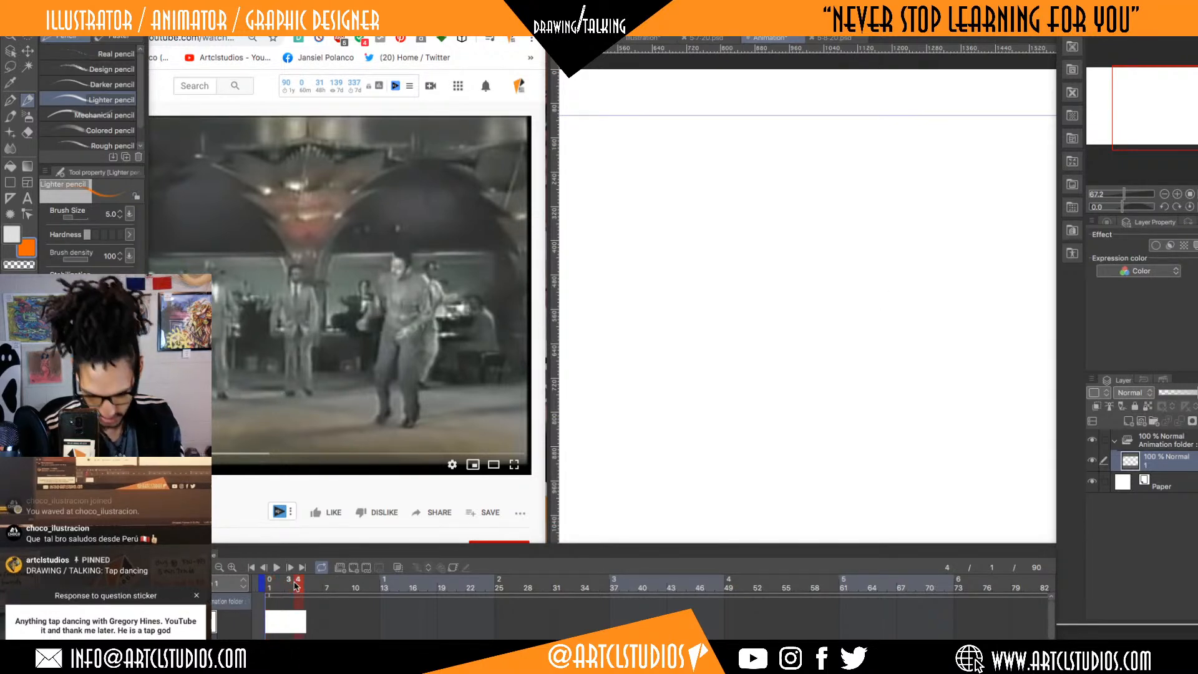
# - Add new animation cels at frame 3 and frame 2 of the timeline
pyautogui.click(289, 584)
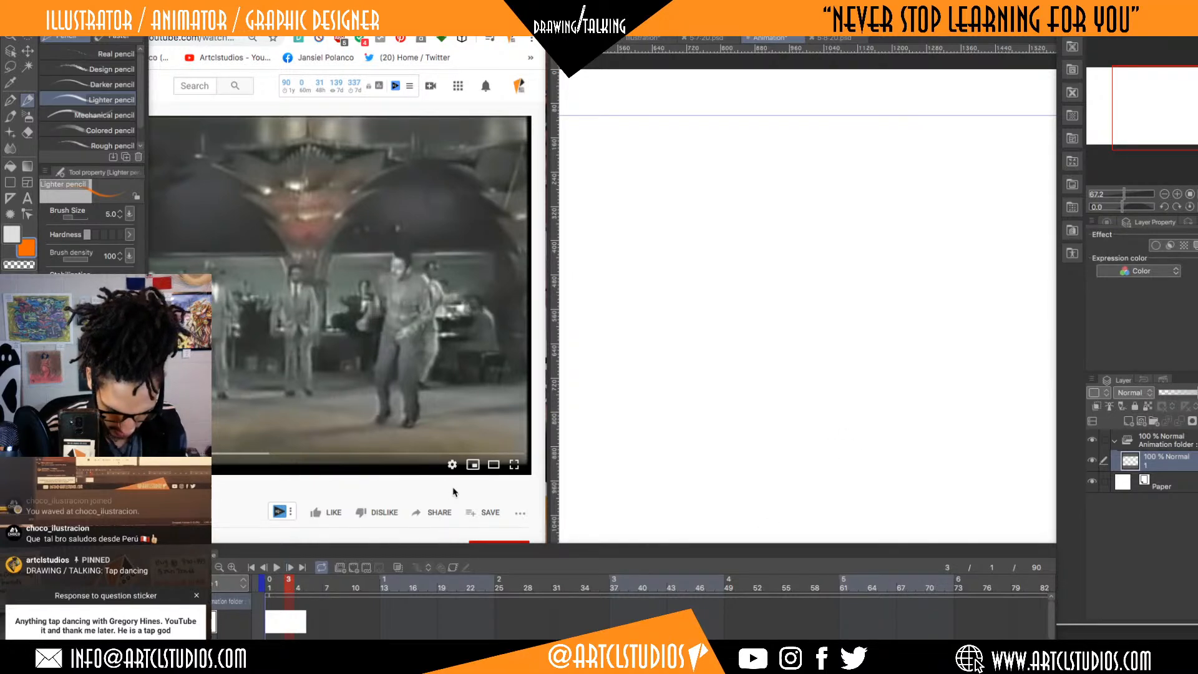
pyautogui.hotkey('alt', 'n')
pyautogui.press(',')
pyautogui.press(',')
pyautogui.press('.')
pyautogui.hotkey('alt', 'n')
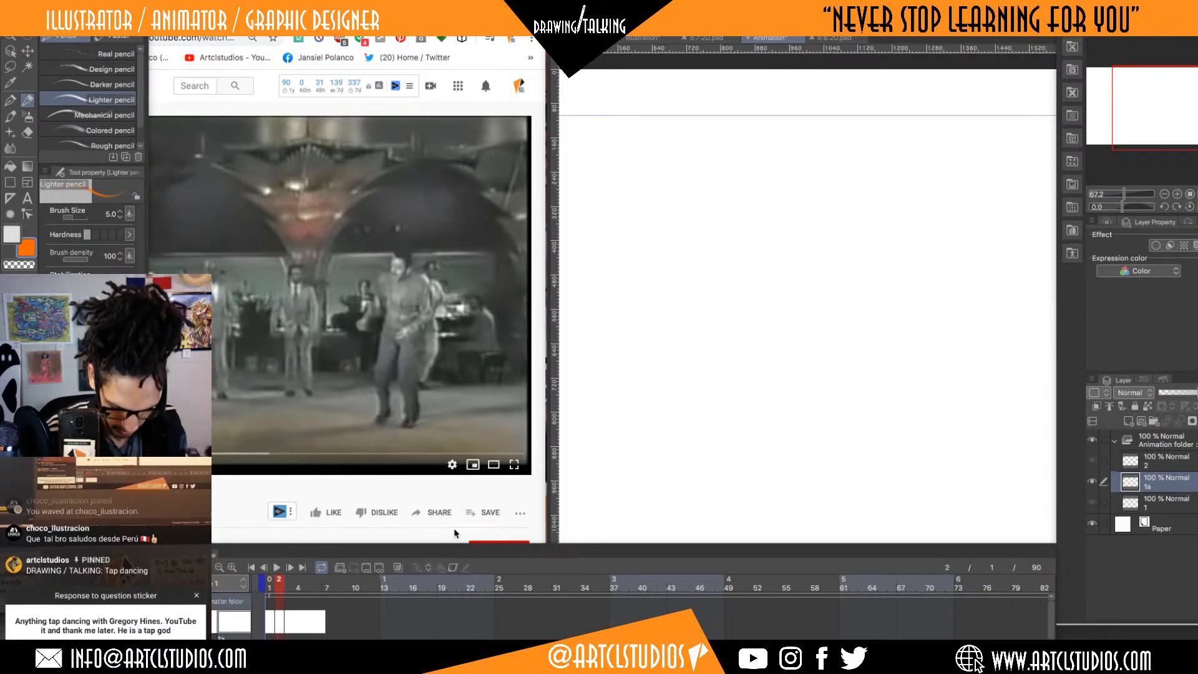
# - Insert 2 frames at frame 3 of the timeline and undo the last timeline change
pyautogui.press('.')
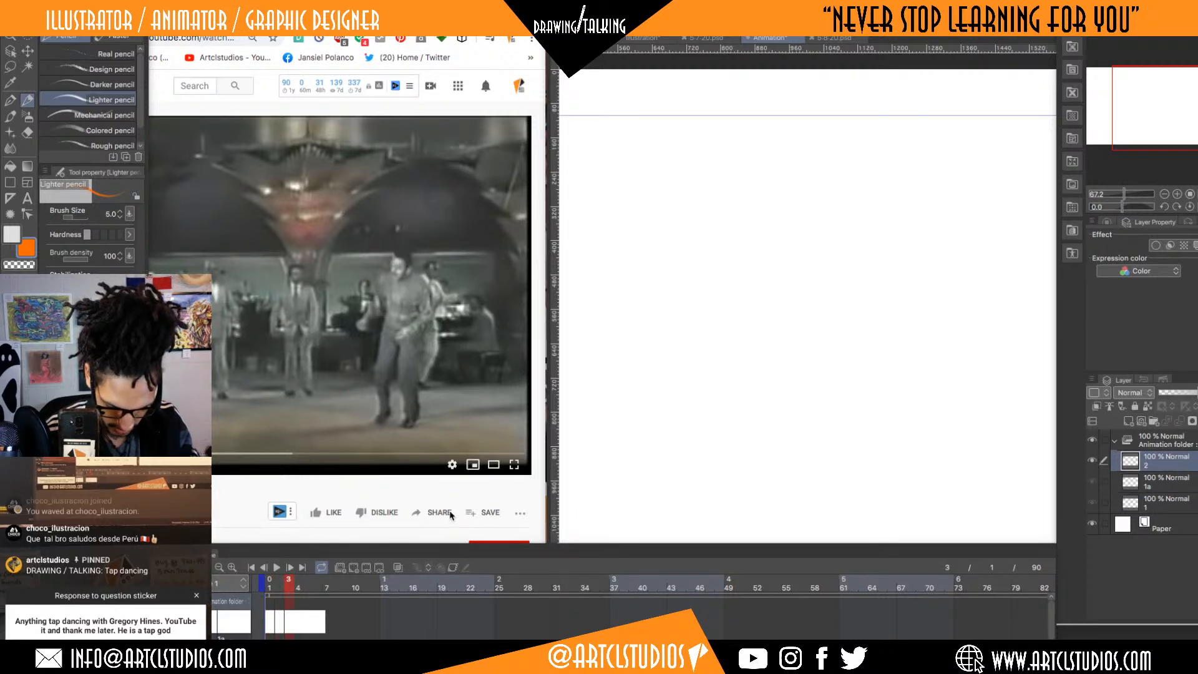
pyautogui.hotkey('alt', 'i')
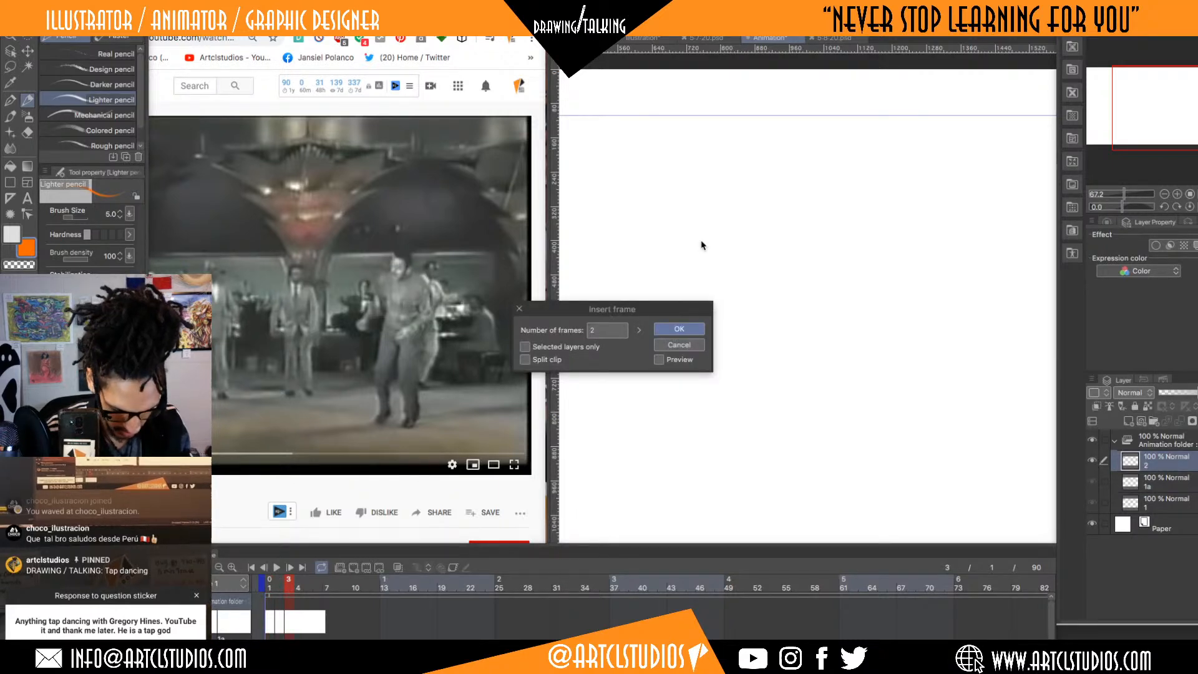
pyautogui.click(688, 328)
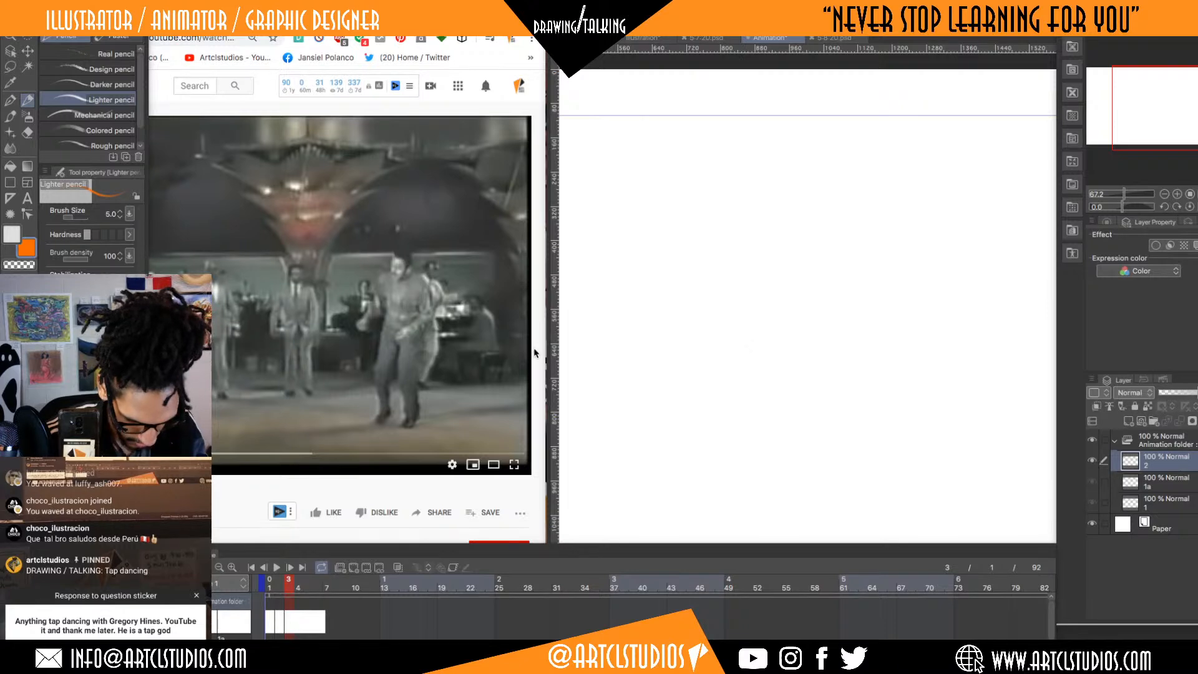
pyautogui.press('super+z')
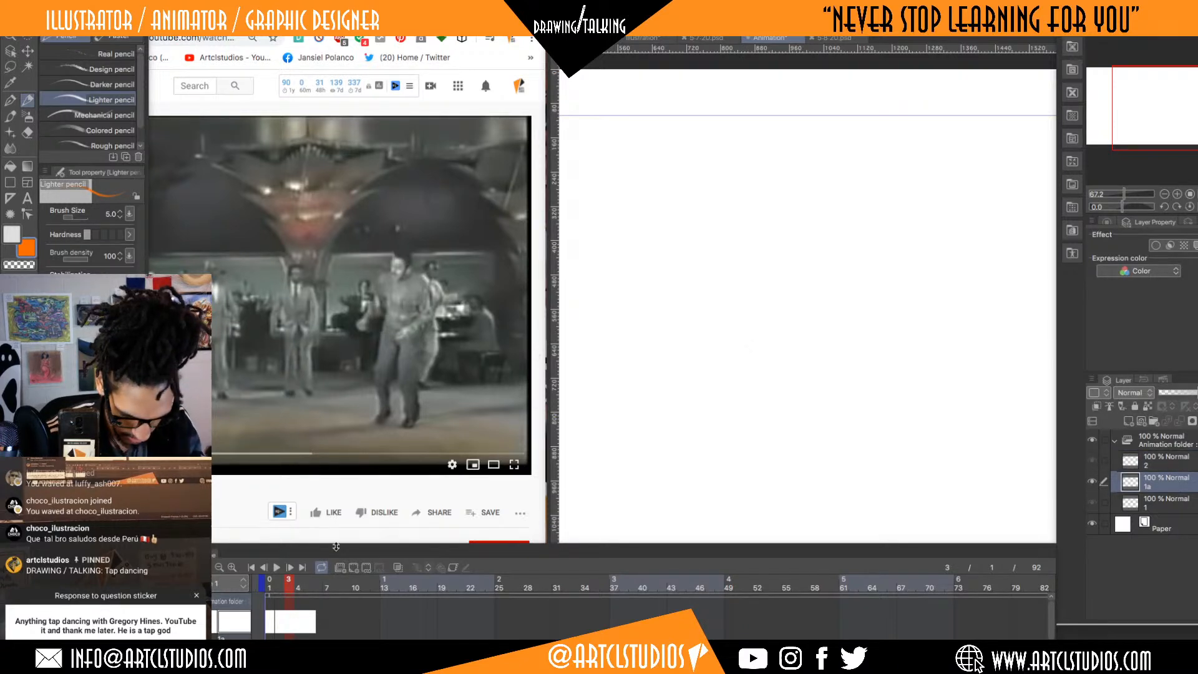
# - Insert 2 frames twice at frame 2 of the timeline and move the playhead to frame 5
pyautogui.press('.')
pyautogui.press('Left')
pyautogui.press('Left')
pyautogui.press('Right')
pyautogui.press('Left')
pyautogui.press('Right')
pyautogui.press('Left')
pyautogui.press('Right')
pyautogui.press('super+i')
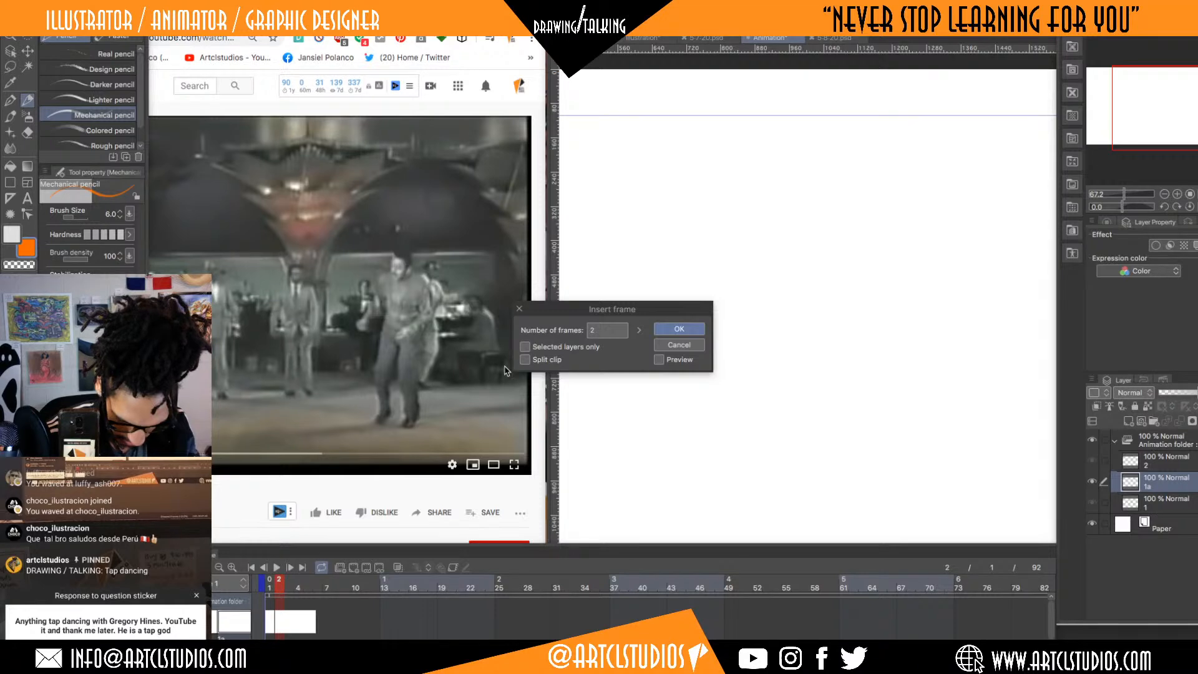
pyautogui.click(686, 329)
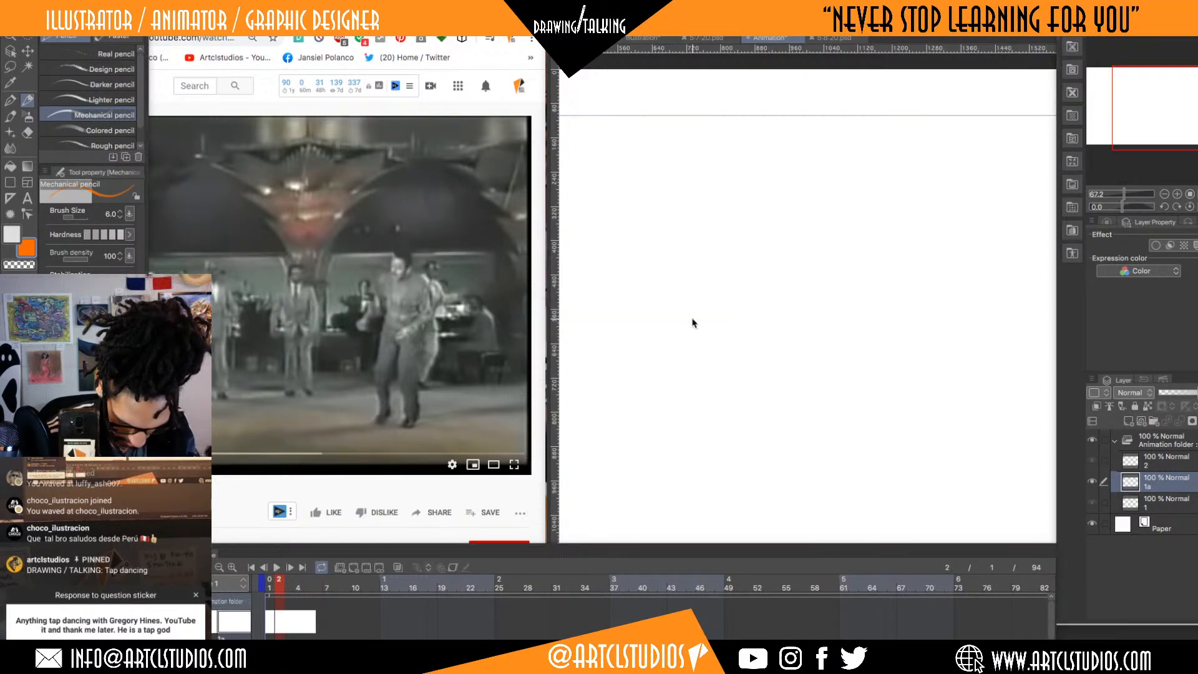
pyautogui.press('super+i')
pyautogui.click(691, 330)
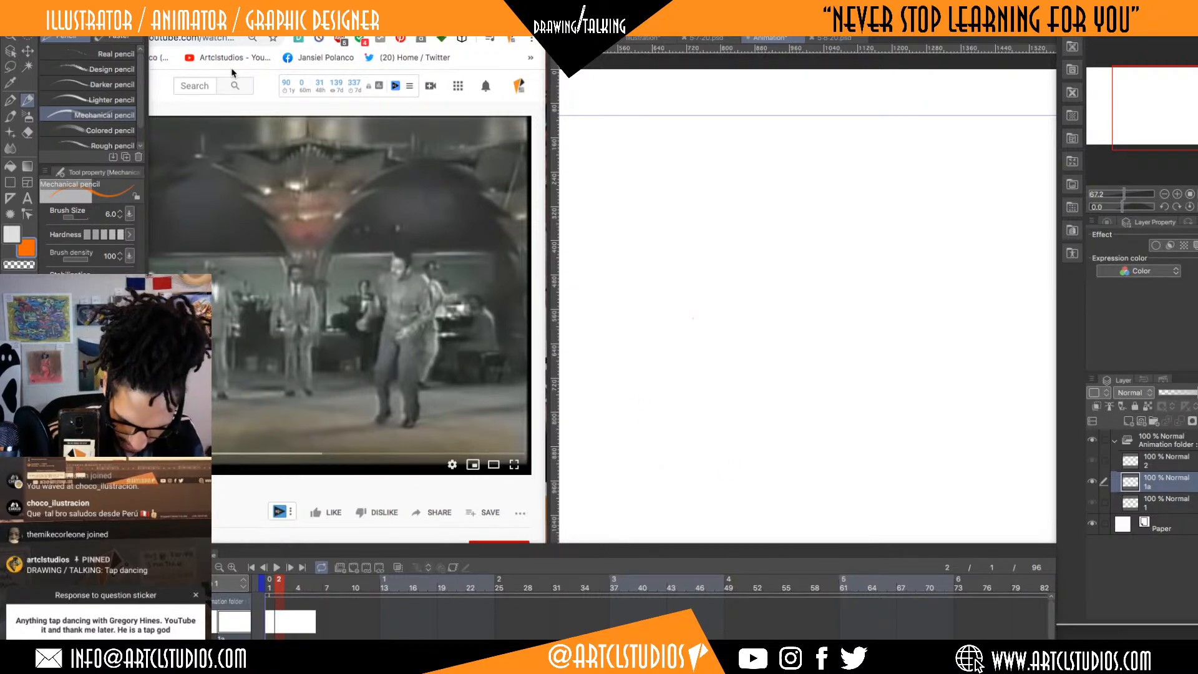
pyautogui.click(309, 588)
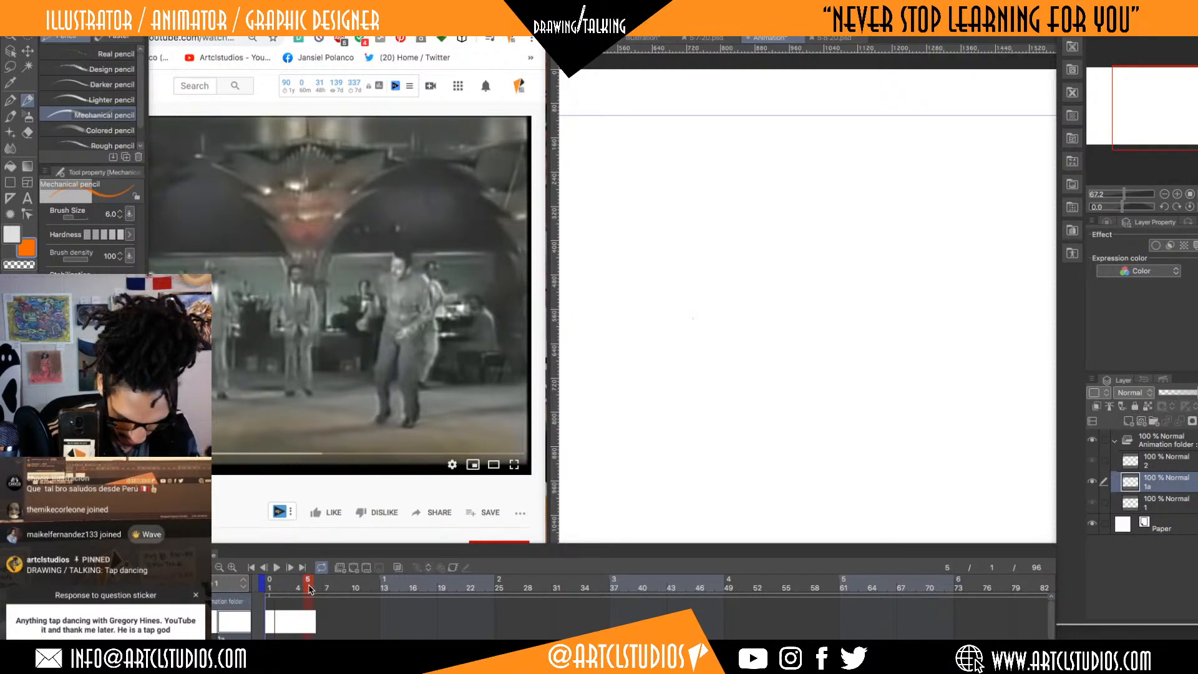
# - Insert 2 frames at frame 5 of the timeline and move the playhead back to frame 2
pyautogui.press('super+i')
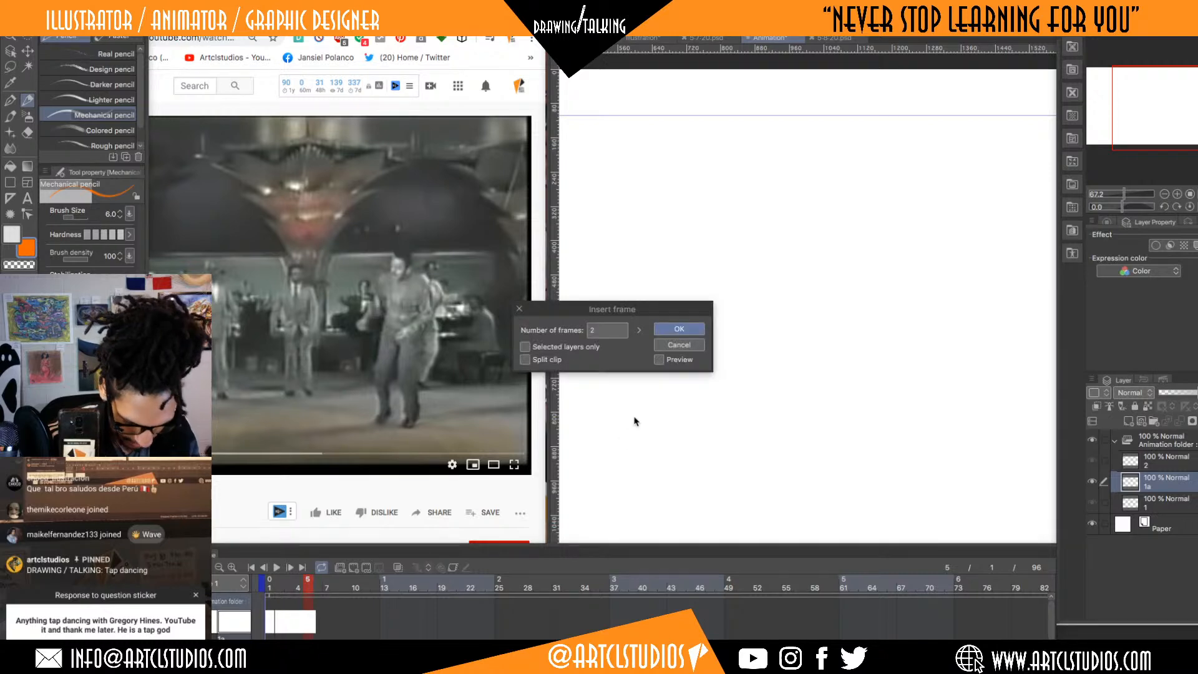
pyautogui.click(684, 329)
pyautogui.hotkey('alt', '[')
pyautogui.press('.')
pyautogui.press('.')
pyautogui.press('.')
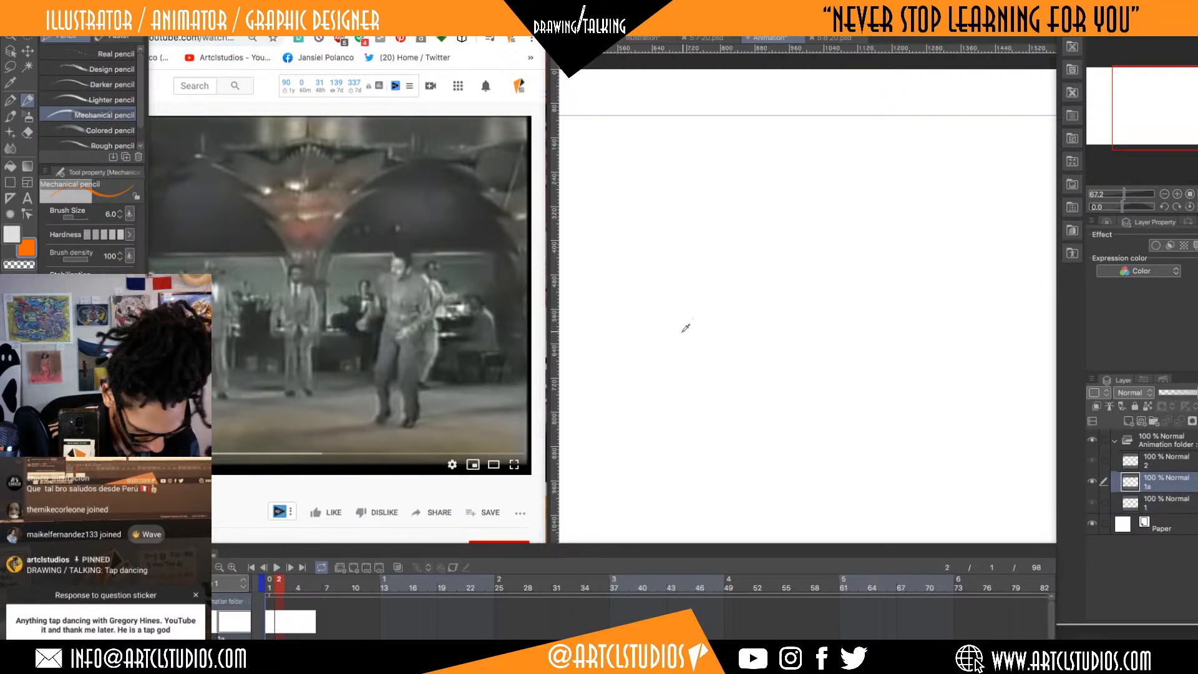
# - Insert 2 frames two more times at frame 2 of the timeline
pyautogui.press('.')
pyautogui.press('.')
pyautogui.press('F5')
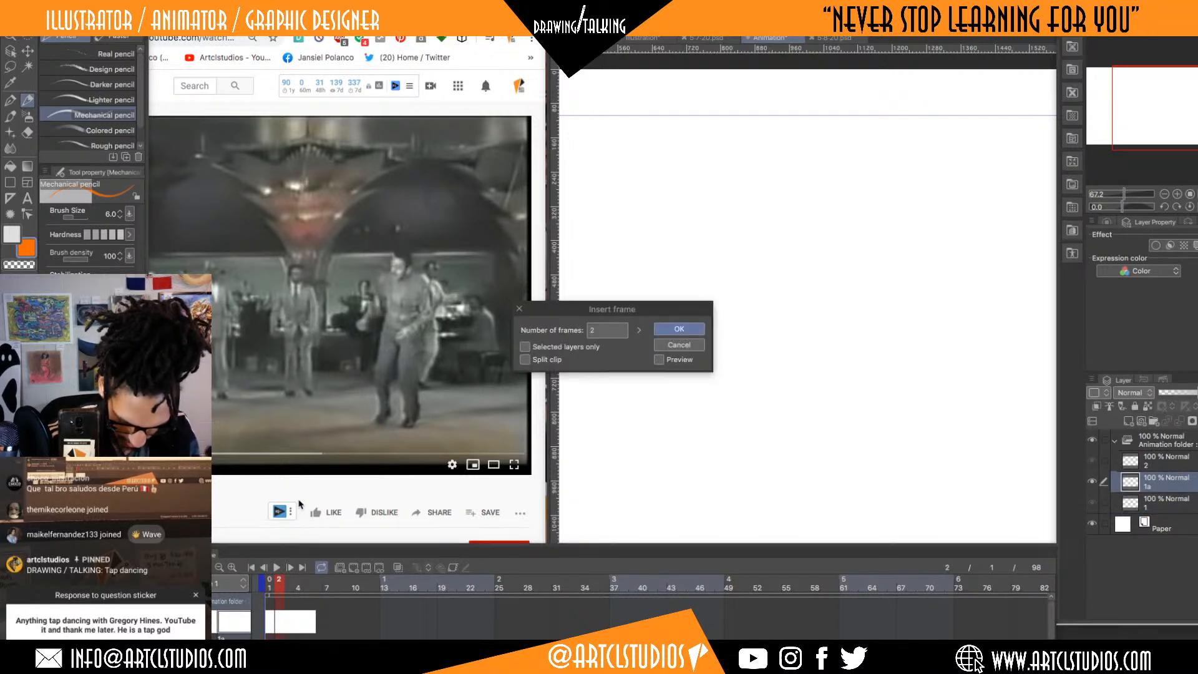
pyautogui.click(680, 328)
pyautogui.press(',')
pyautogui.press('.')
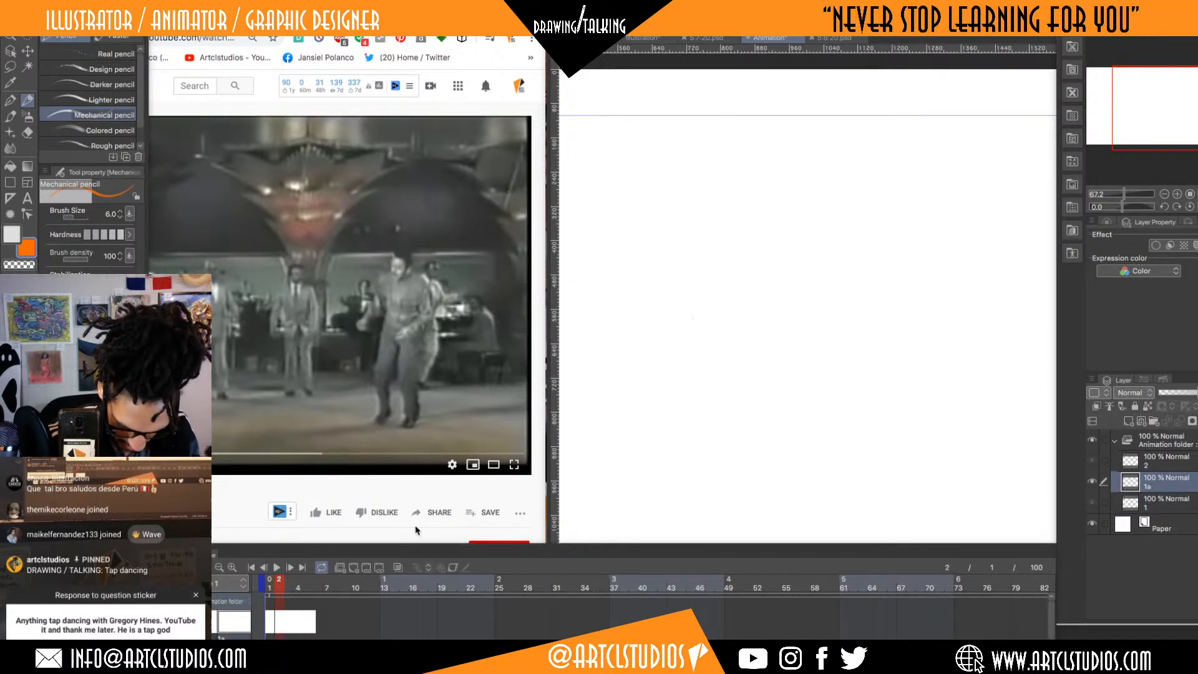
pyautogui.press('F5')
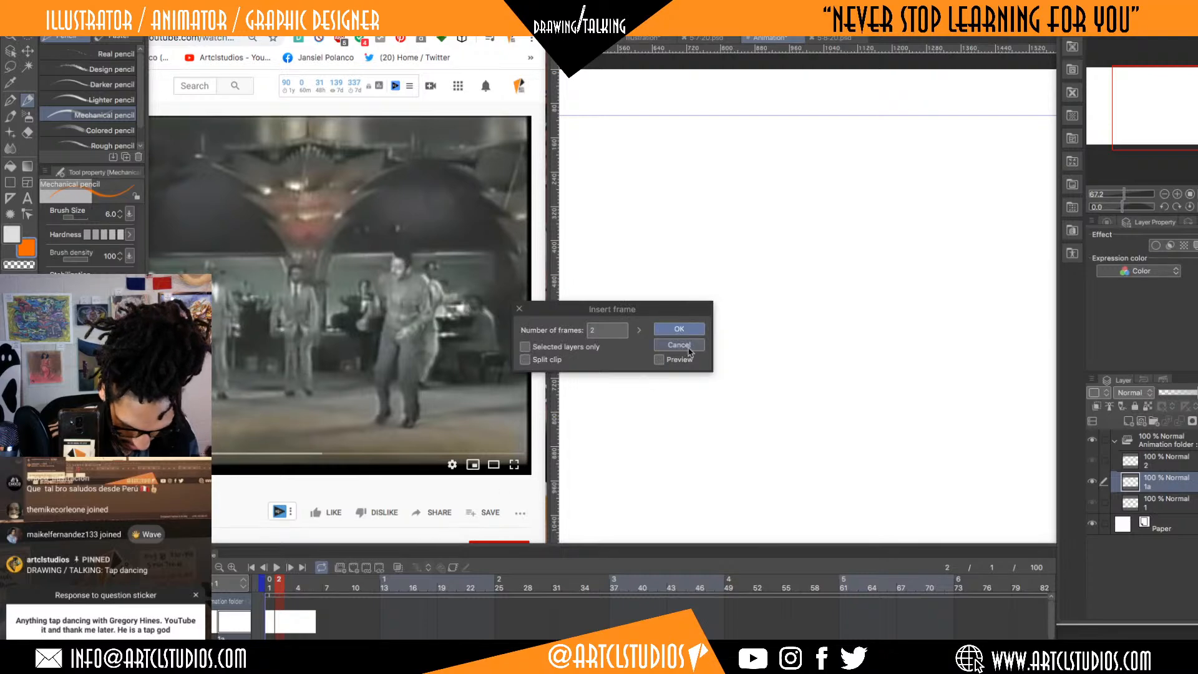
pyautogui.click(680, 328)
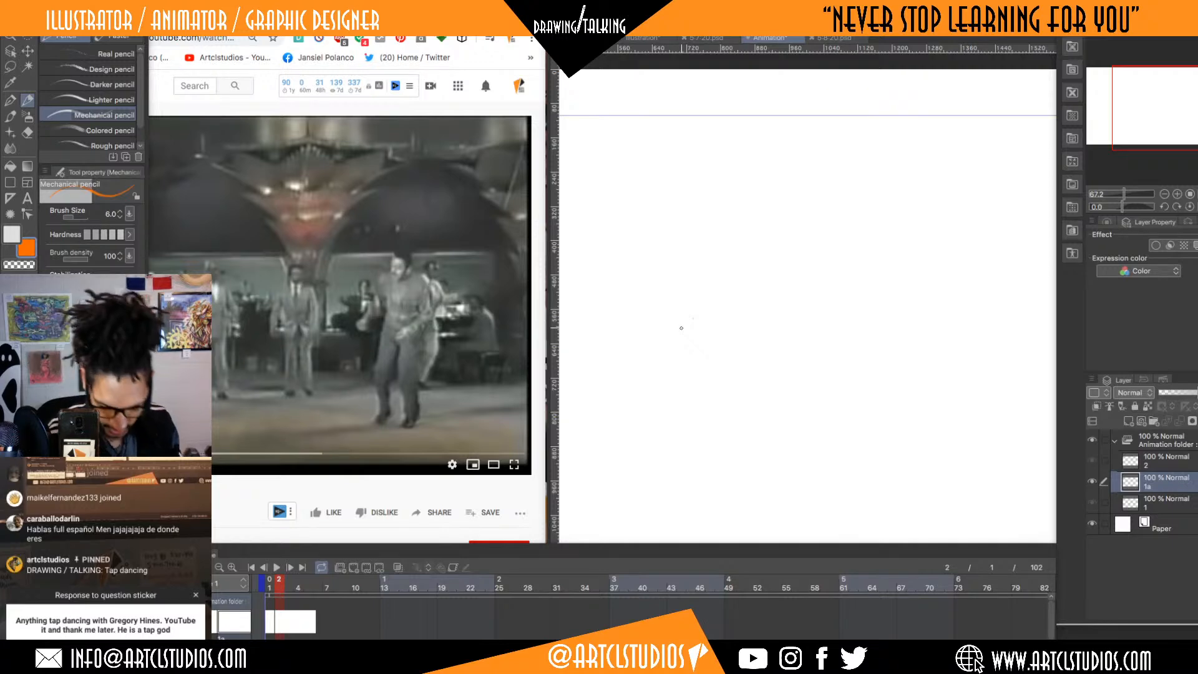
# - Insert 2 frames at frame 1 of the timeline, return to frame 1 and cancel a further frame insertion
pyautogui.click(270, 588)
pyautogui.press('super+i')
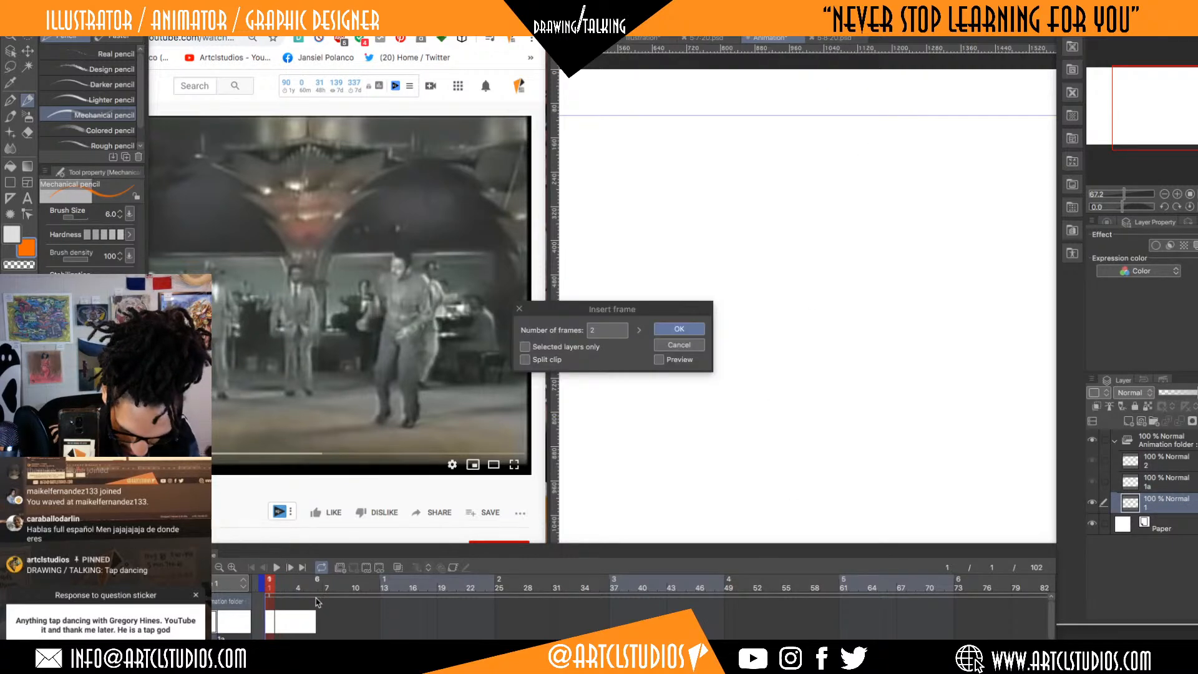
pyautogui.click(689, 330)
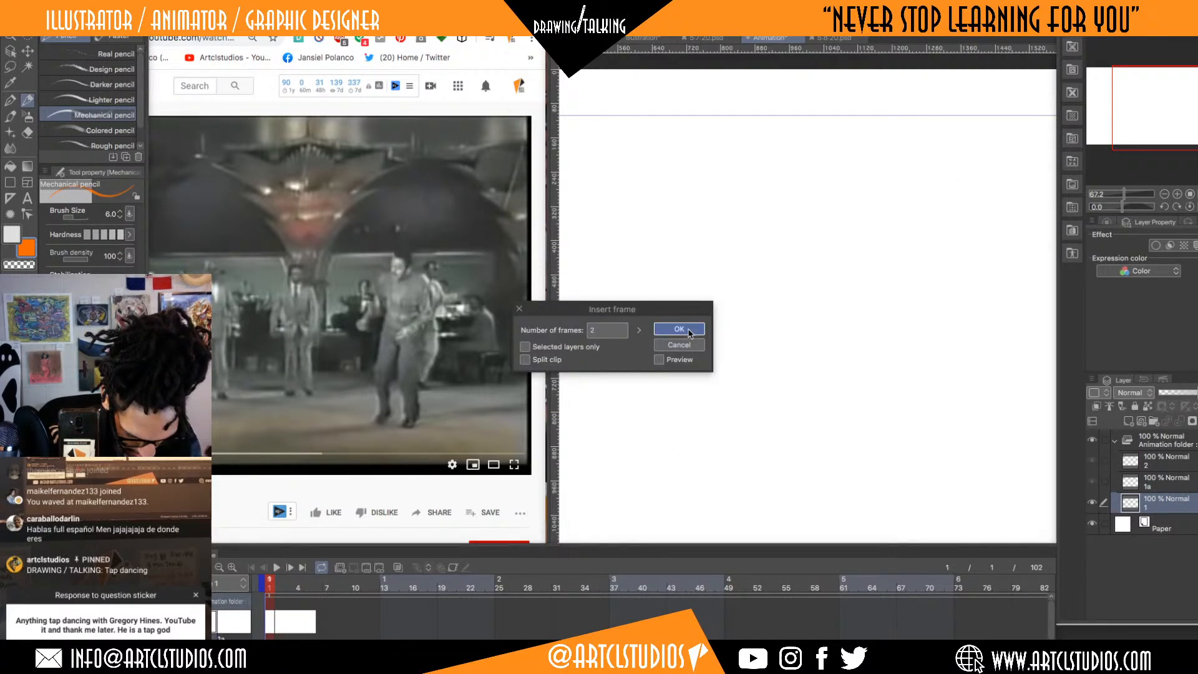
pyautogui.press('Right')
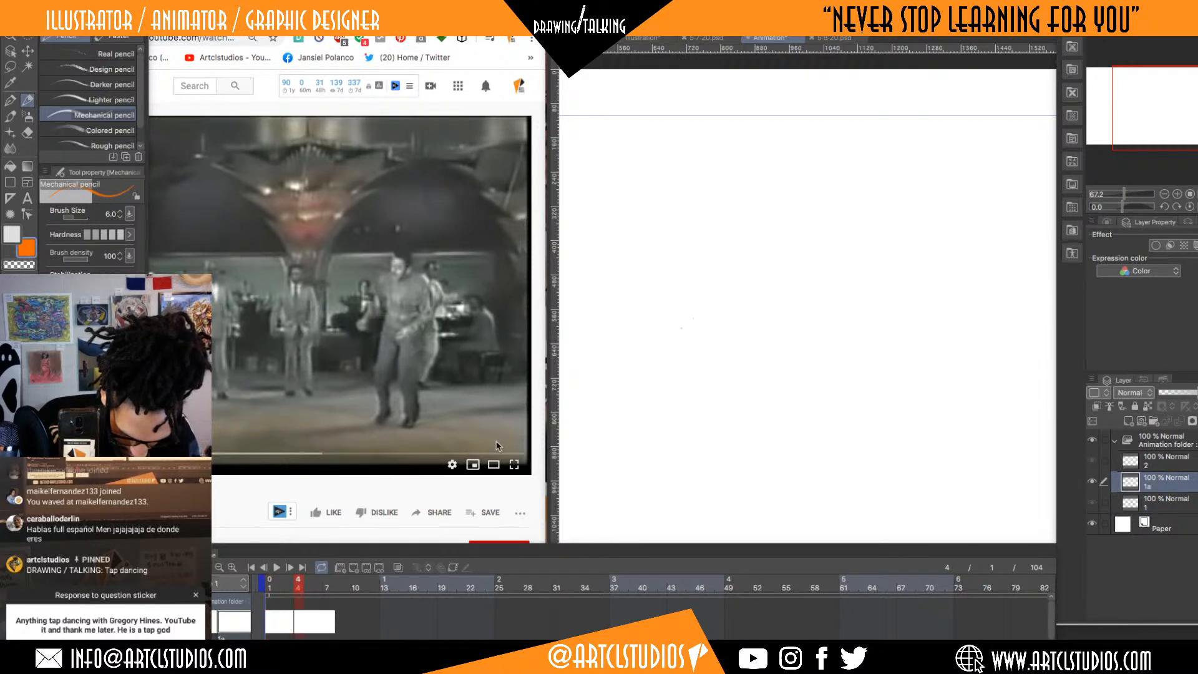
pyautogui.click(270, 588)
pyautogui.press('super+i')
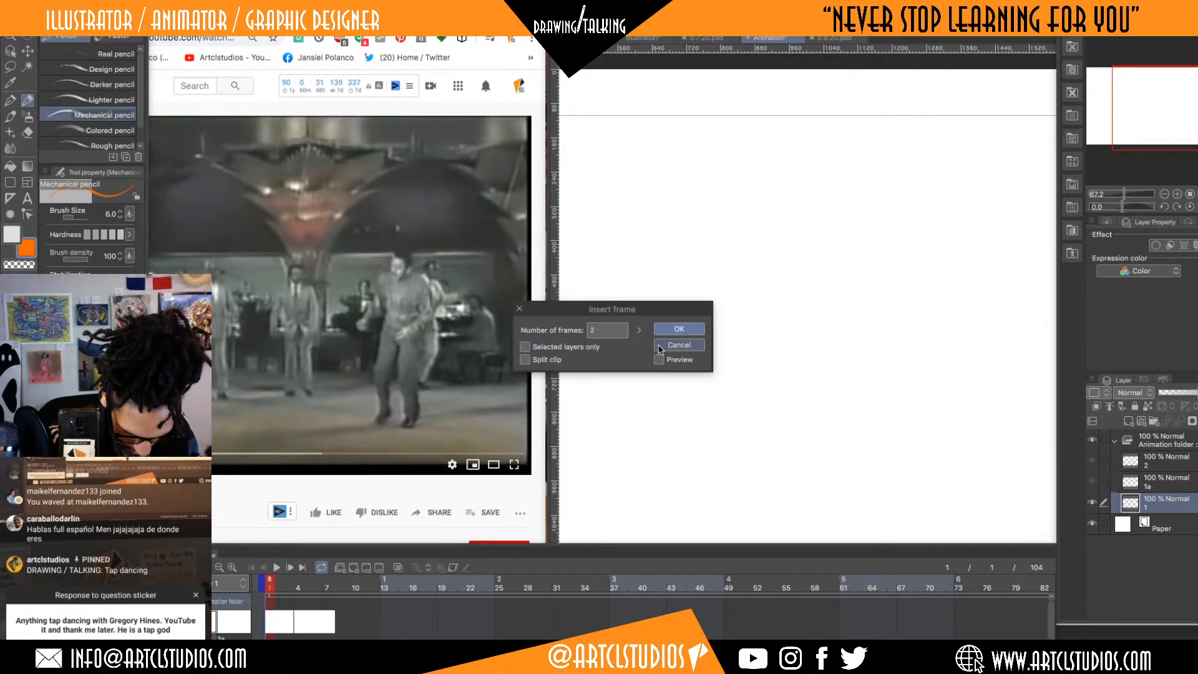
pyautogui.click(677, 345)
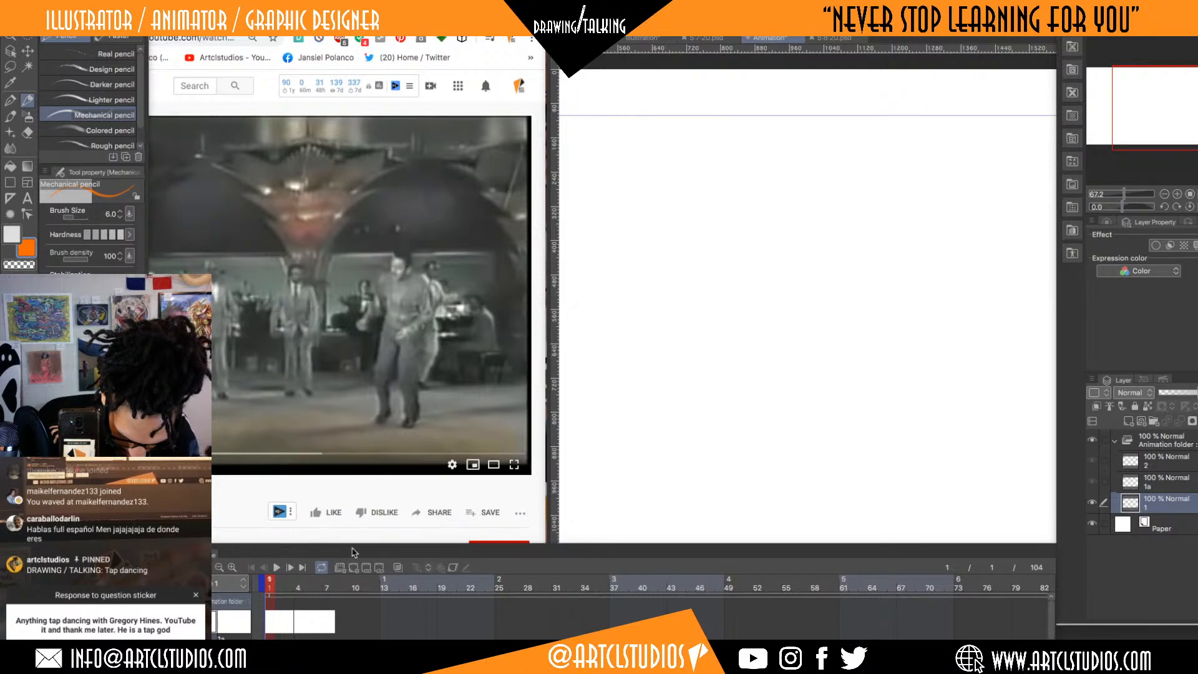
# - Add two new animation cels after cel 1 and step through the frames back to frame 1
pyautogui.click(354, 567)
pyautogui.click(354, 567)
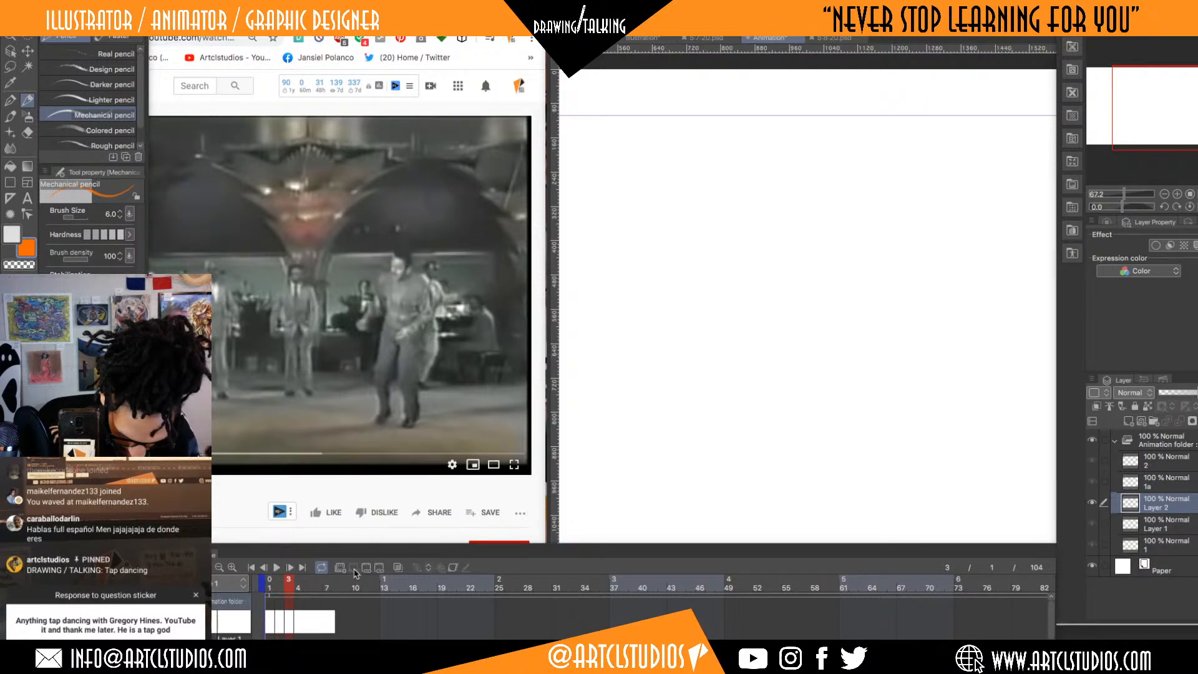
pyautogui.press('Right')
pyautogui.press('Left')
pyautogui.press('Left')
pyautogui.press('Left')
pyautogui.press('Right')
pyautogui.press('Right')
pyautogui.press('Left')
pyautogui.press('Left')
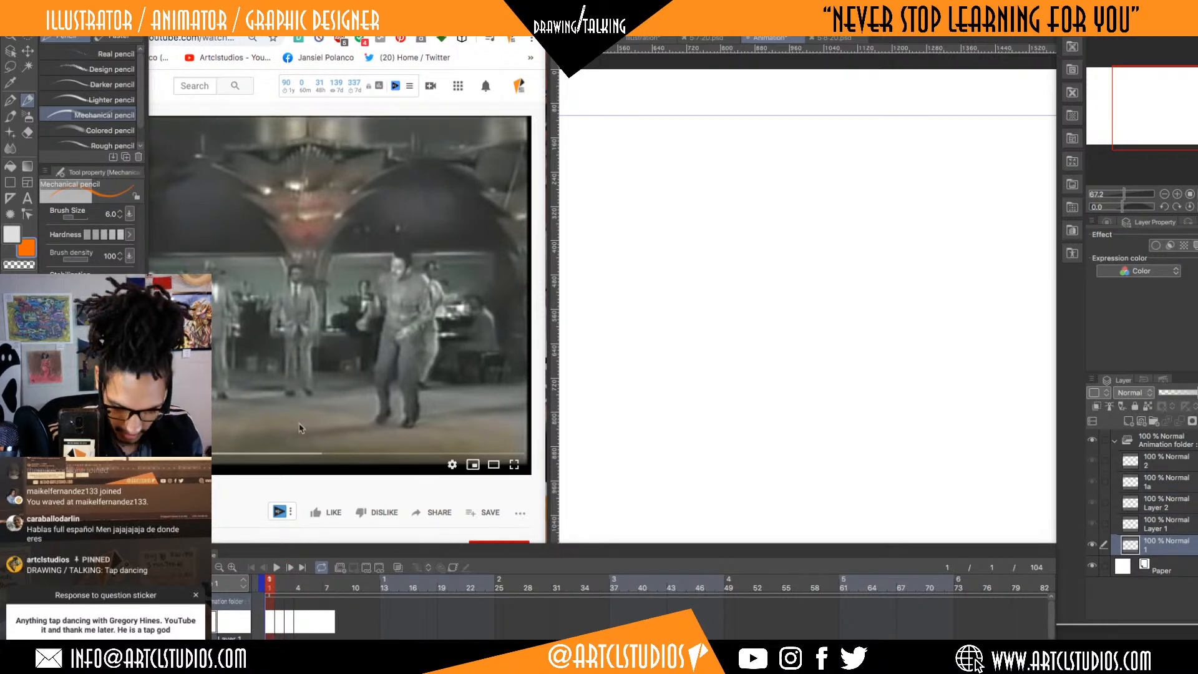
# - Hide the palettes, play the YouTube reference video, like it and pause on the close view of the dancer in the sweater
pyautogui.press('Tab')
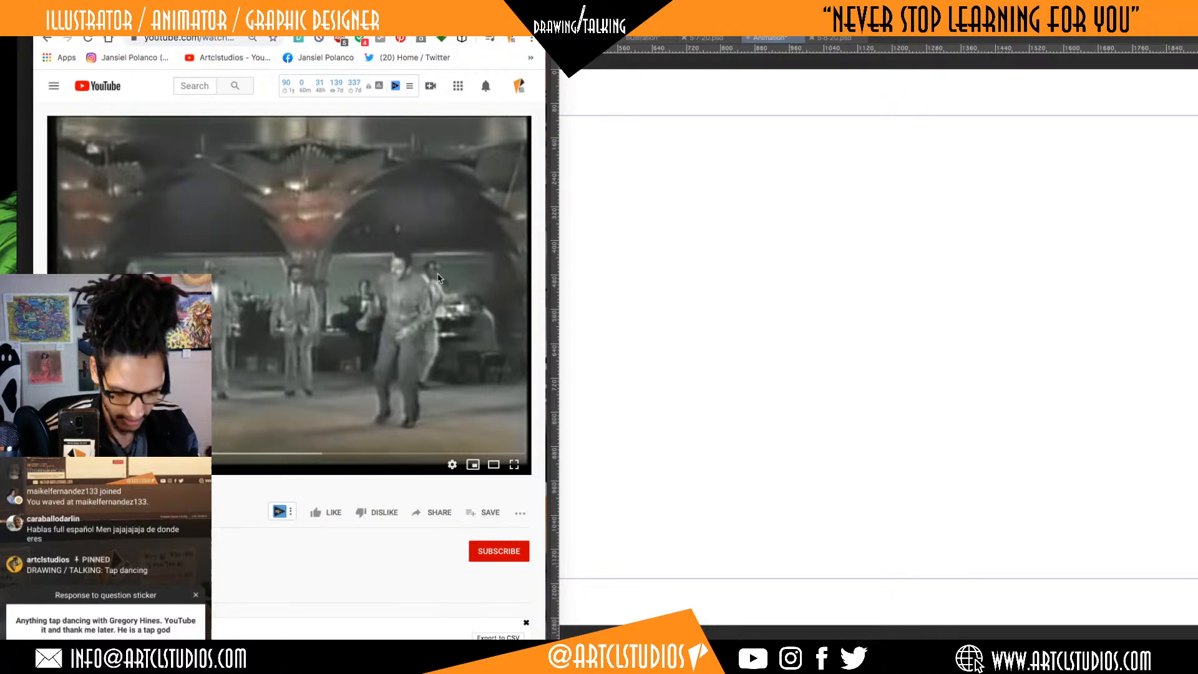
pyautogui.press('Tab')
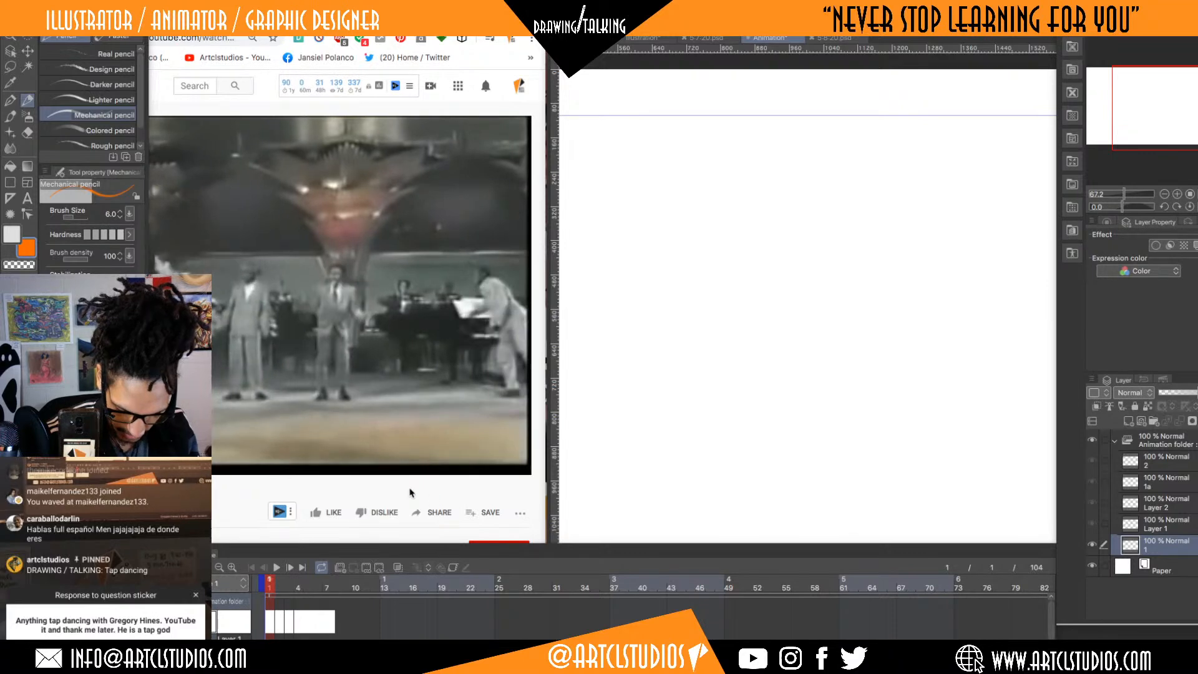
pyautogui.press('Tab')
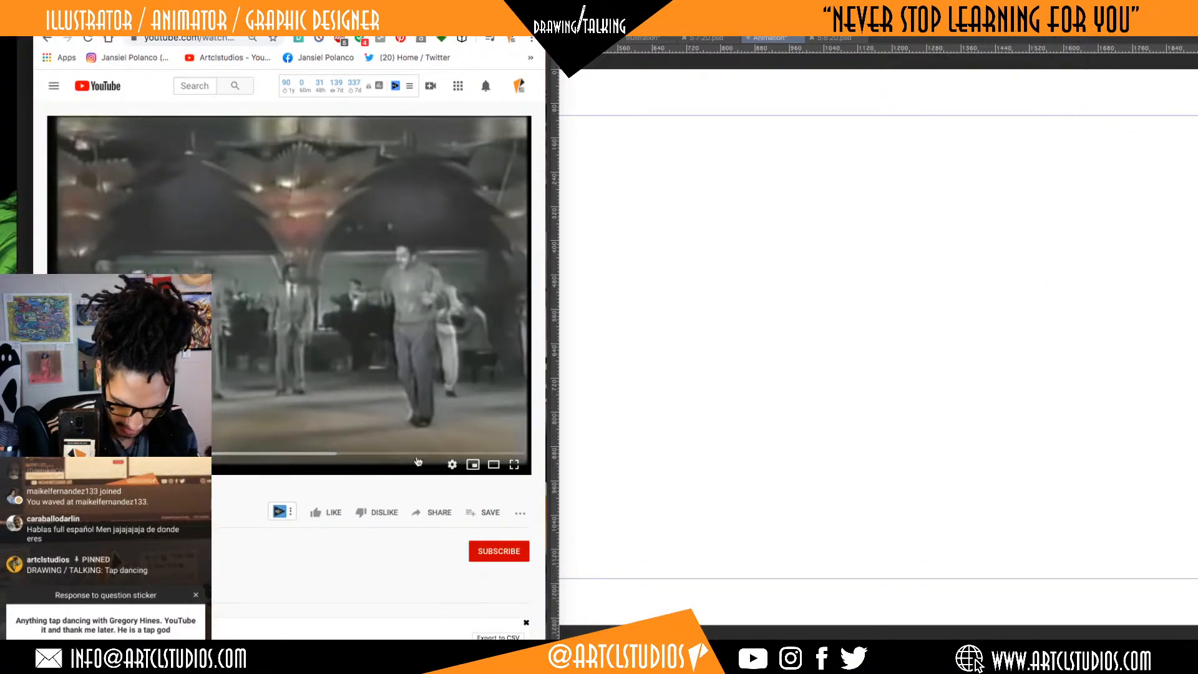
pyautogui.press('Left')
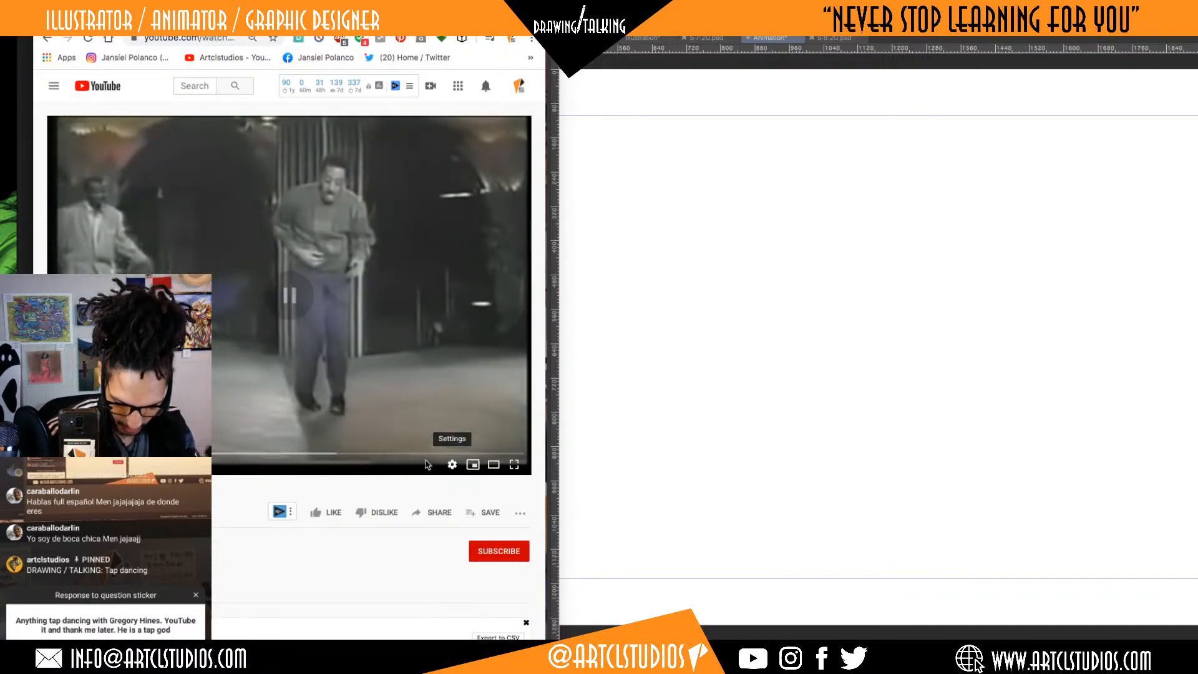
pyautogui.click(325, 512)
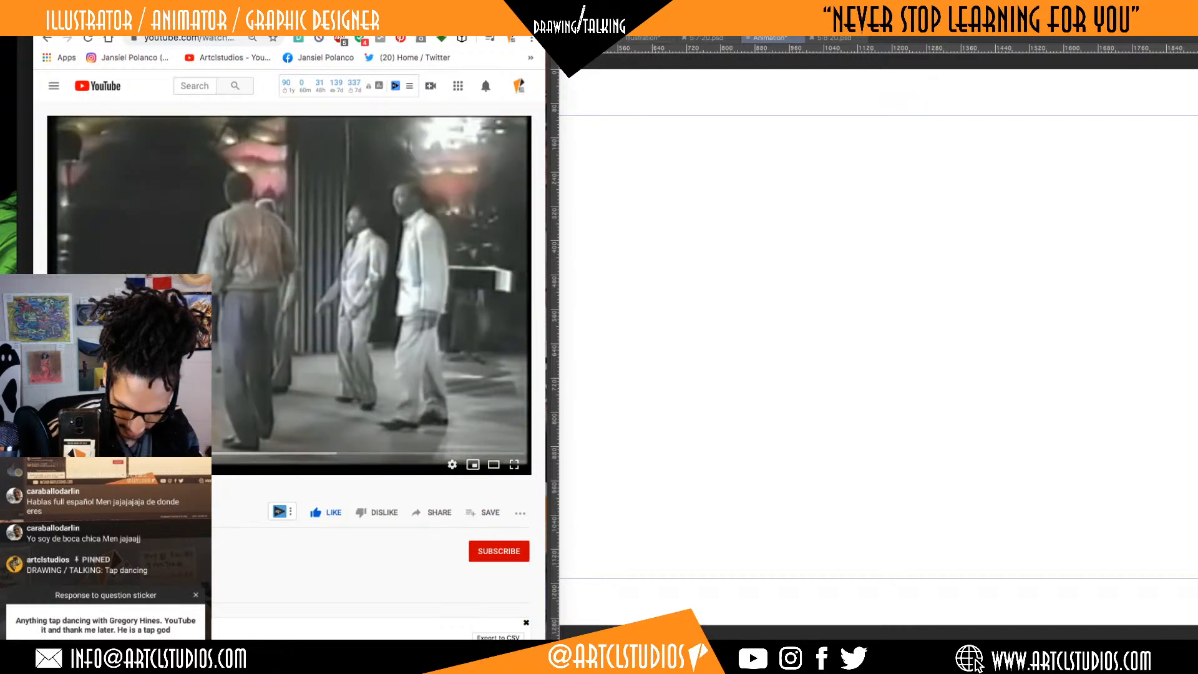
pyautogui.click(175, 454)
pyautogui.press('space')
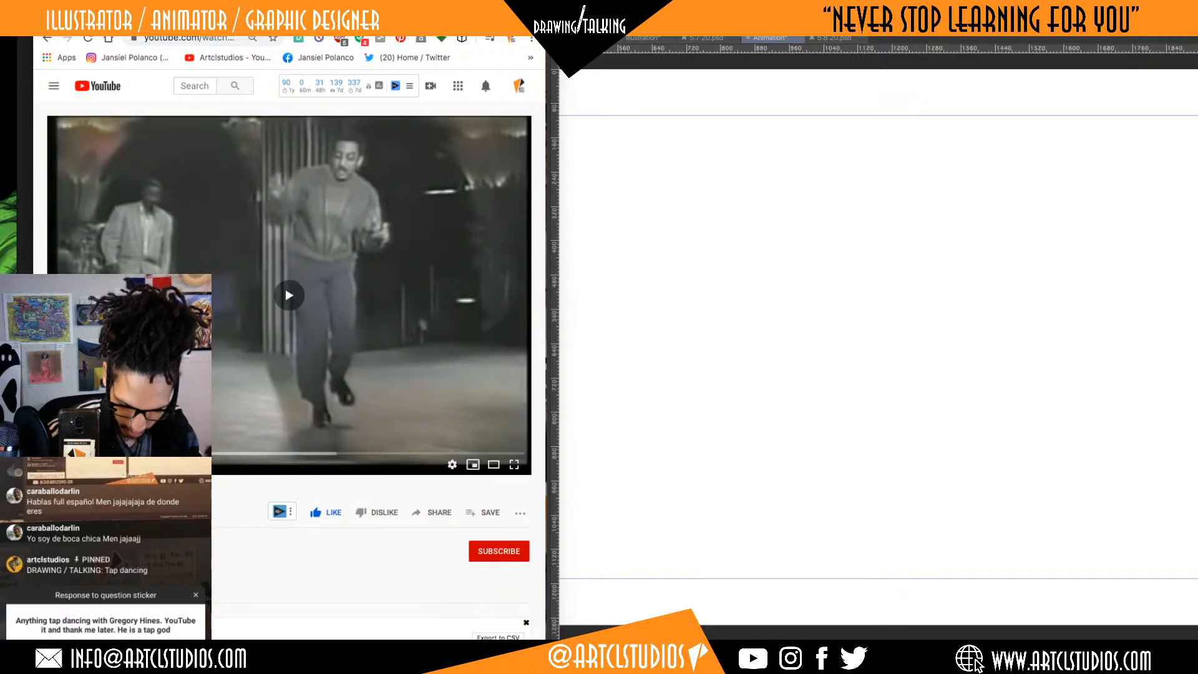
# - Set the reference video's playback speed to 0.5 and return to the drawing document
pyautogui.click(453, 465)
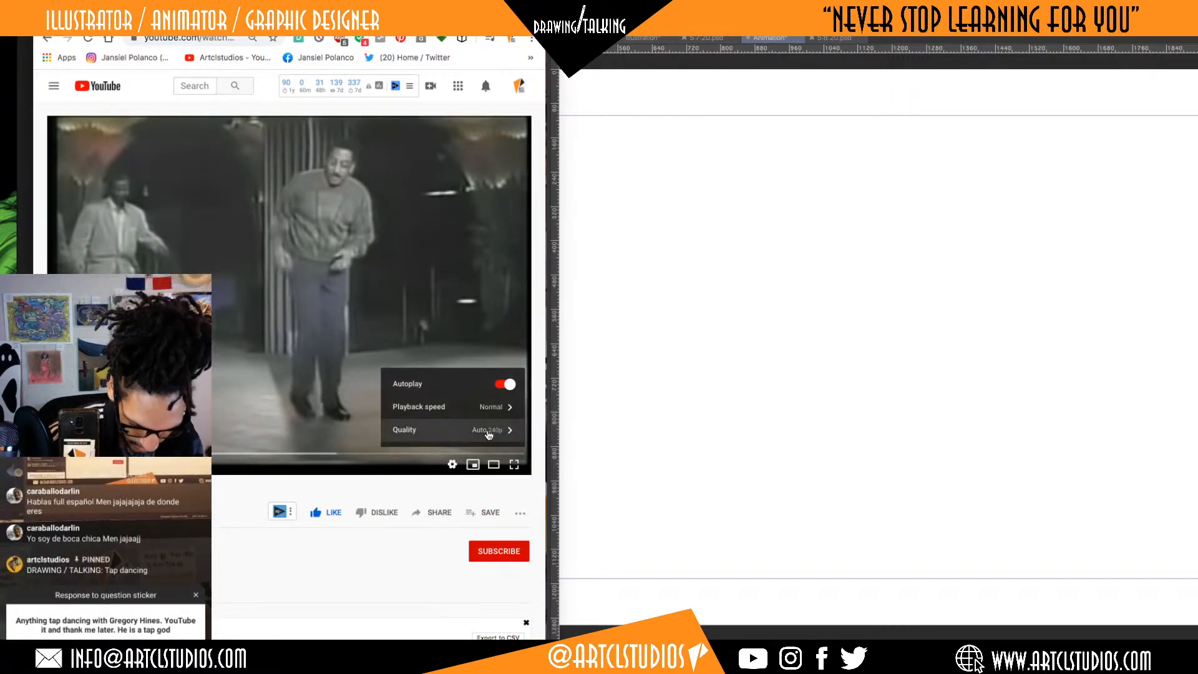
pyautogui.click(495, 411)
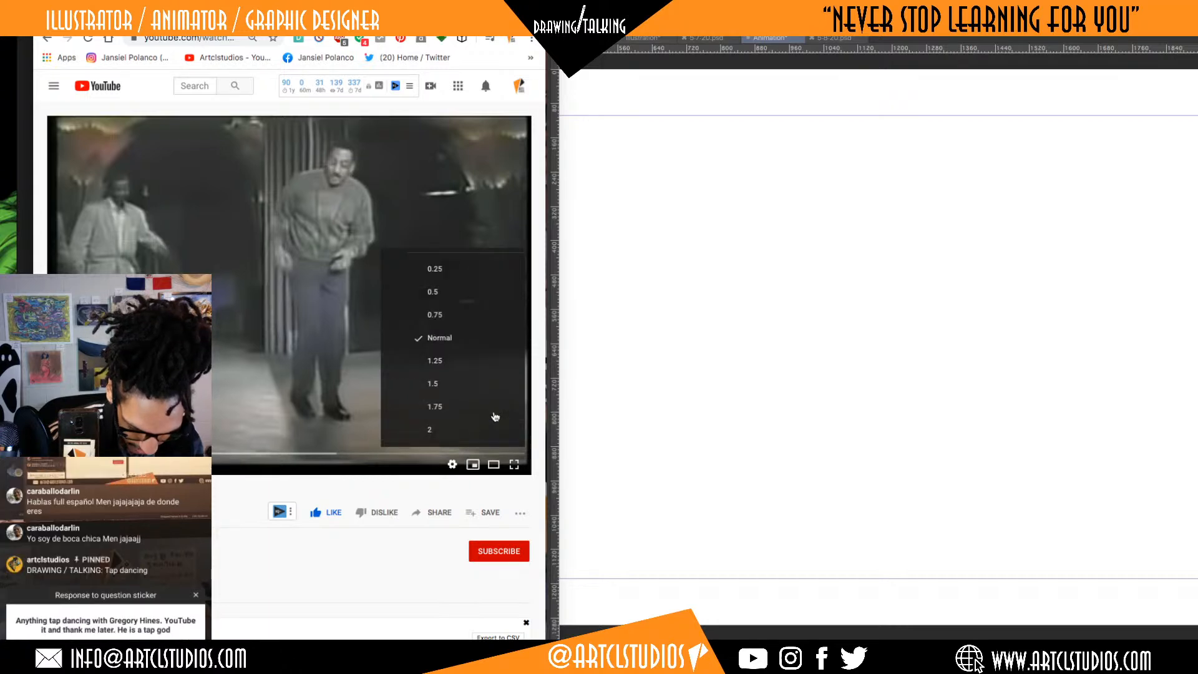
pyautogui.click(449, 295)
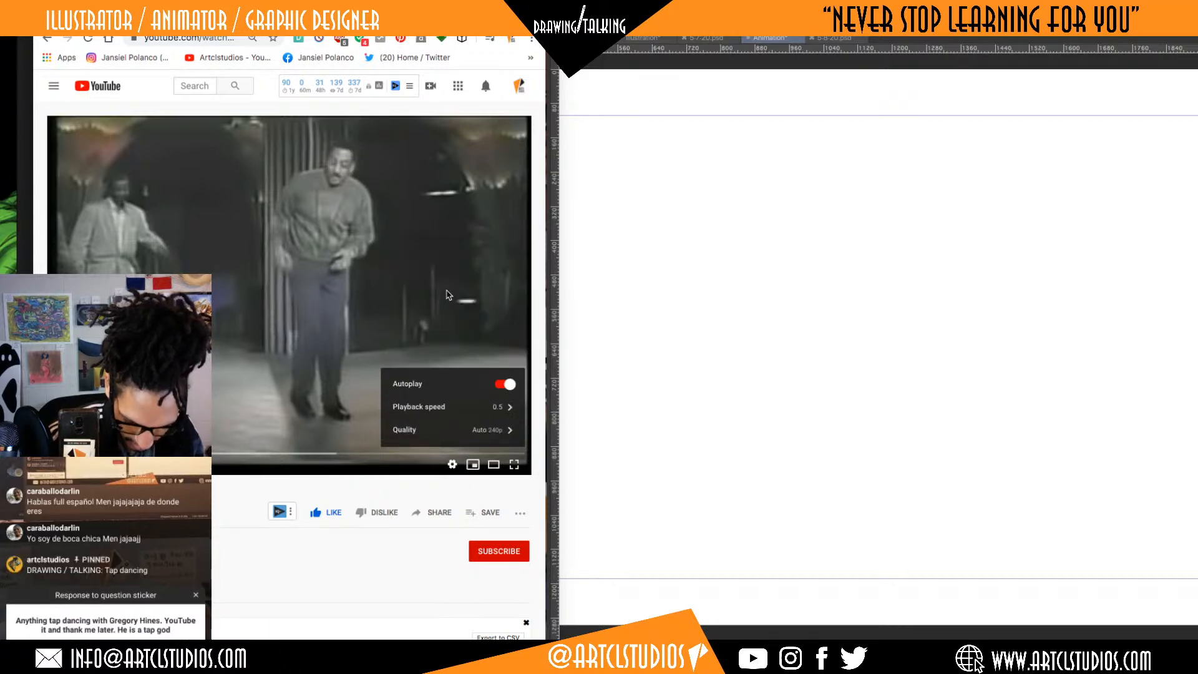
pyautogui.click(904, 382)
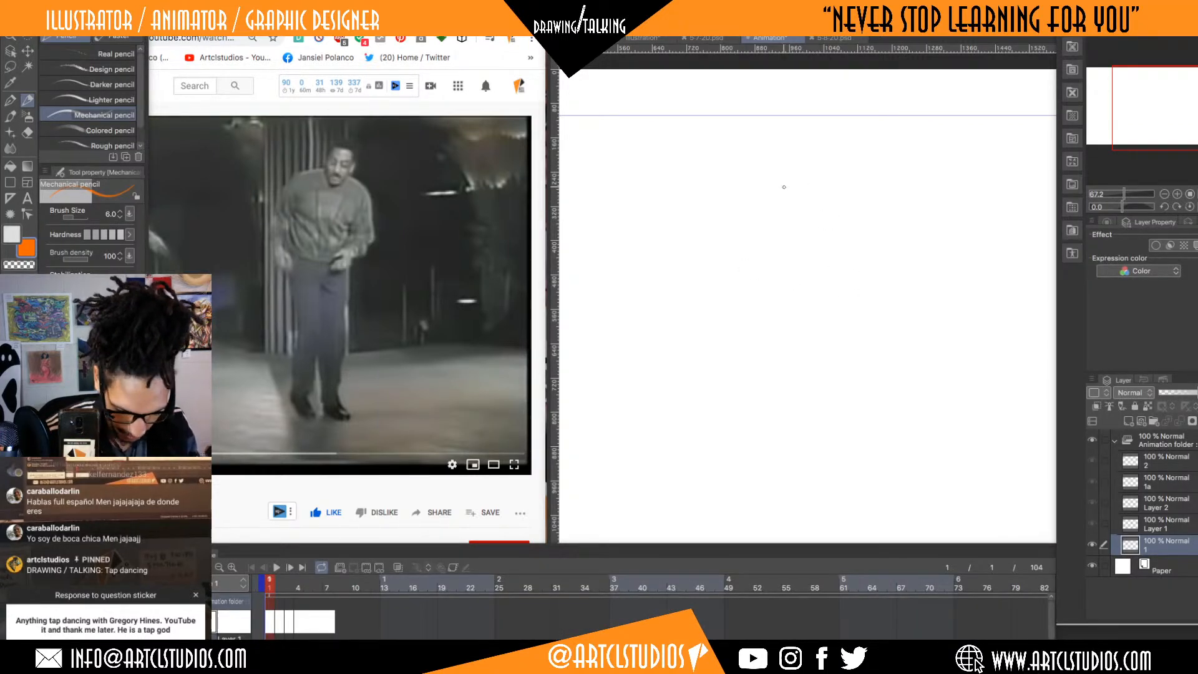
# - Switch to the Lighter pencil, undo the trial curve and sketch the dancer's boxy head outline in orange on frame 1
pyautogui.moveTo(786, 181); pyautogui.dragTo(797, 163)
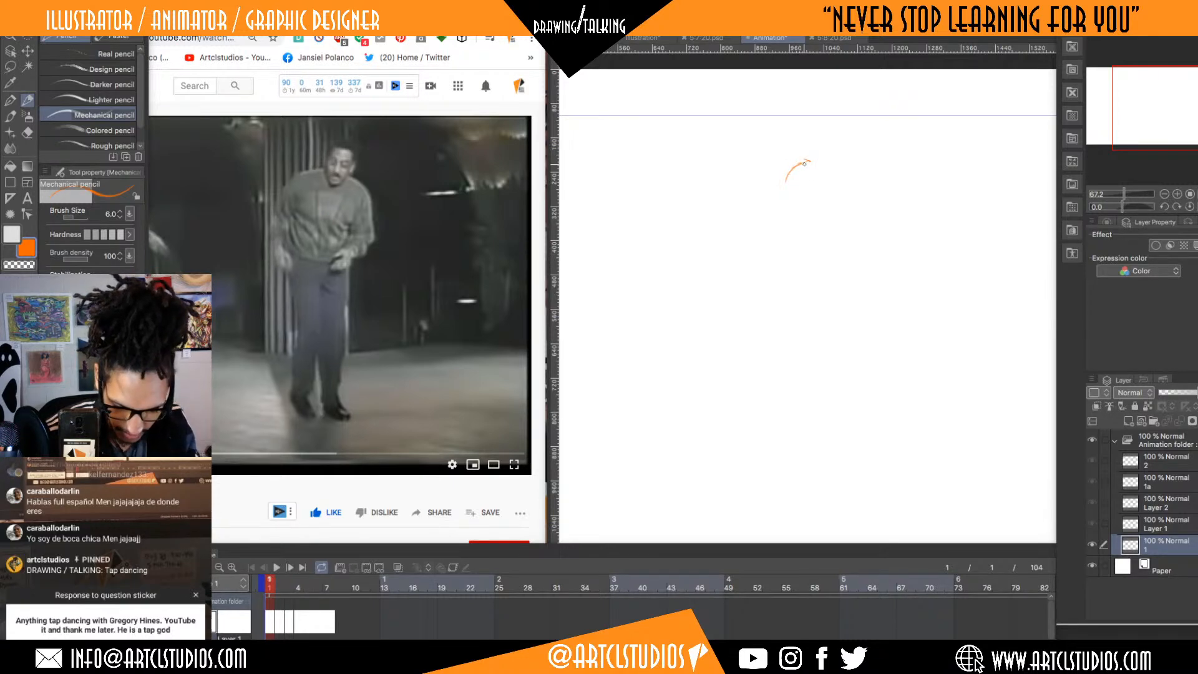
pyautogui.click(113, 101)
pyautogui.hotkey('ctrl', 'z')
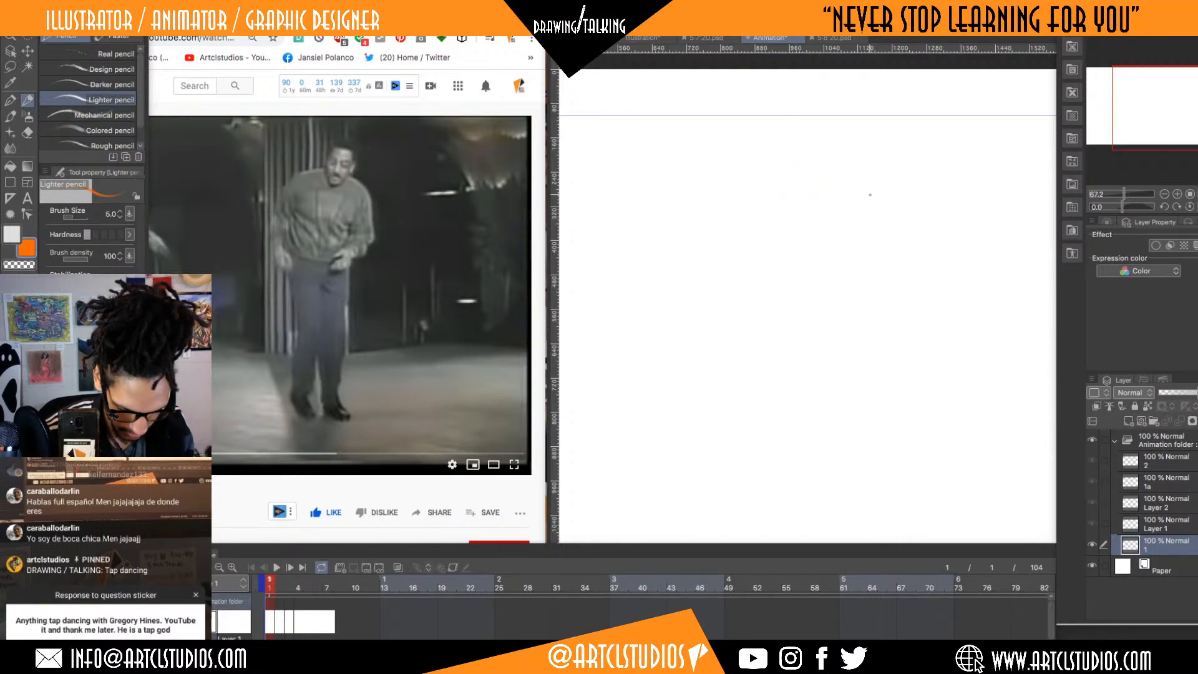
pyautogui.moveTo(810, 175)
pyautogui.mouseDown()
pyautogui.moveTo(782, 206)
pyautogui.moveTo(785, 195)
pyautogui.moveTo(797, 223)
pyautogui.moveTo(815, 215)
pyautogui.moveTo(823, 186)
pyautogui.moveTo(791, 169)
pyautogui.moveTo(805, 224)
pyautogui.mouseUp()
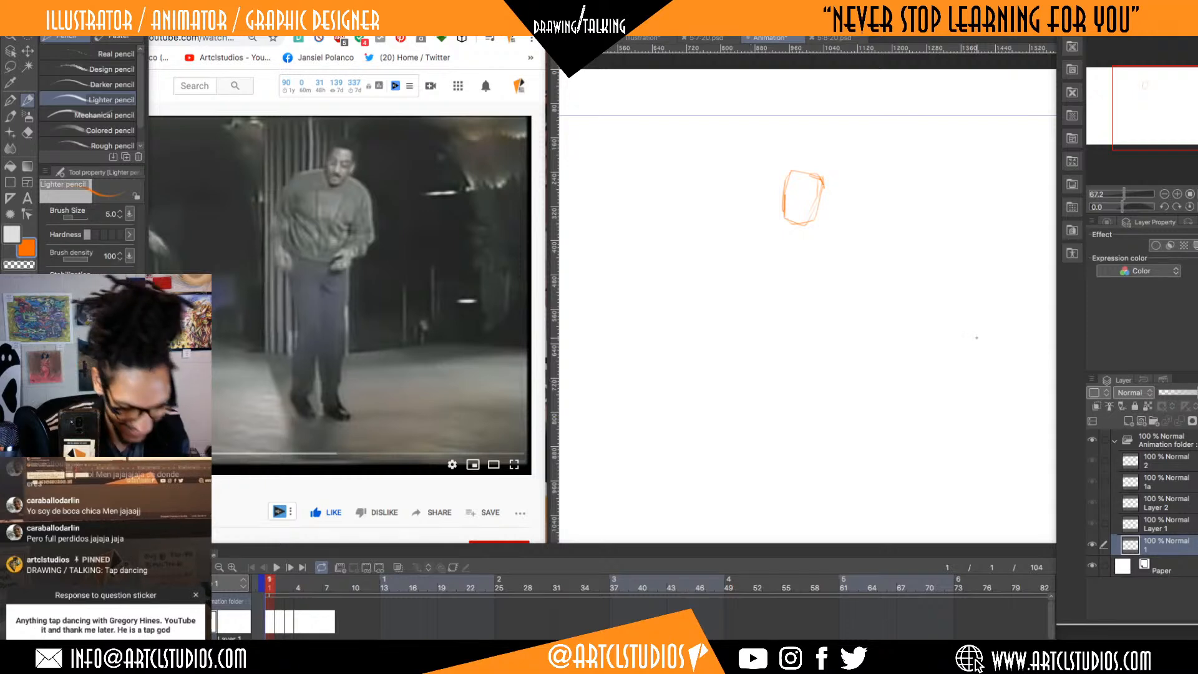
pyautogui.moveTo(812, 218); pyautogui.dragTo(821, 180)
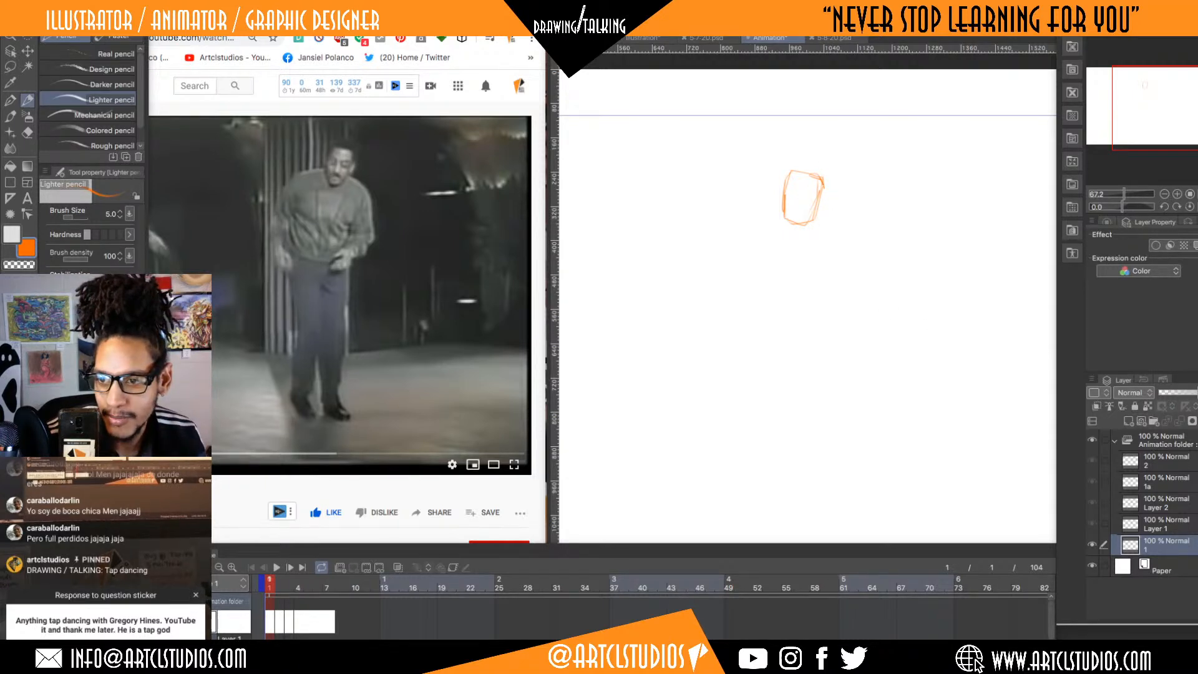
# - Switch to Spotify, start playing the current track and return to the drawing document
pyautogui.press('super+Tab')
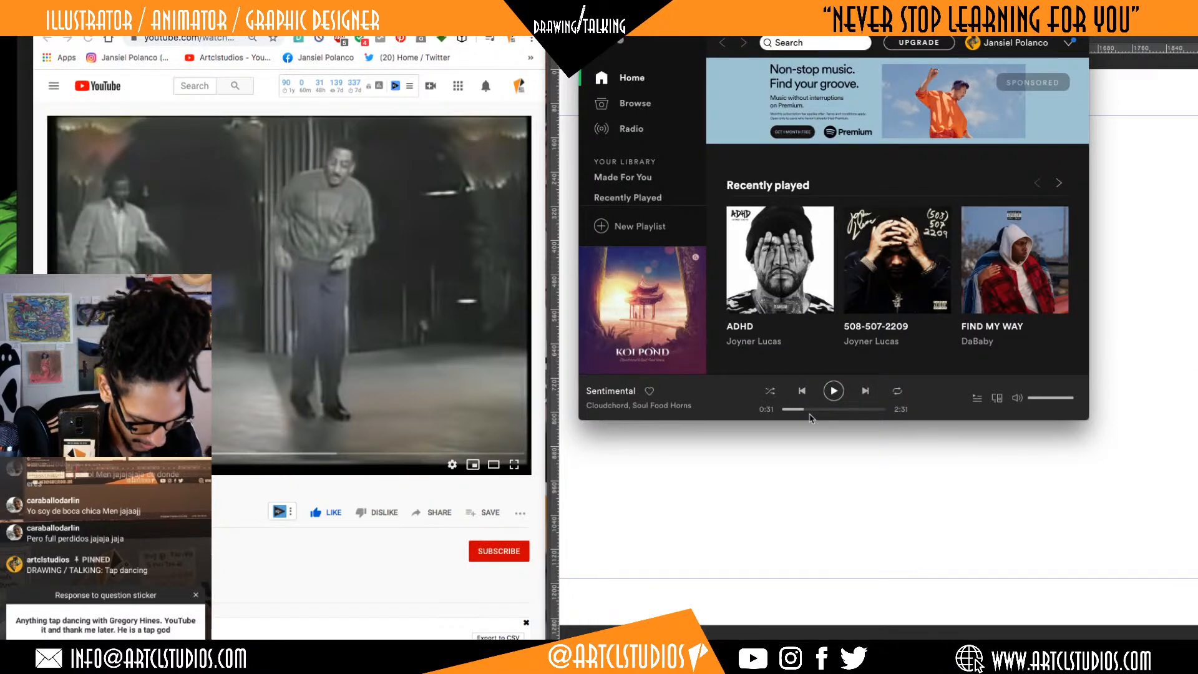
pyautogui.click(834, 391)
pyautogui.press('super+Tab')
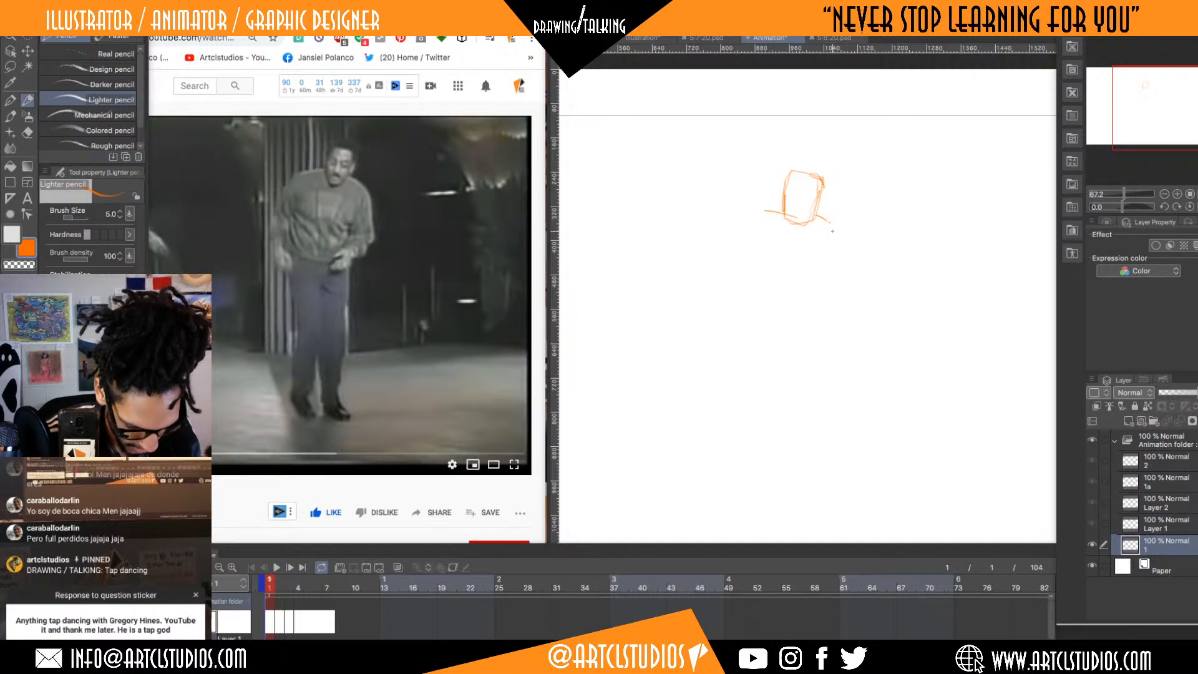
# - Sketch the dancer's boxy torso below the head, with both side lines and the waistline
pyautogui.moveTo(833, 230); pyautogui.dragTo(822, 297)
pyautogui.moveTo(761, 209); pyautogui.dragTo(751, 298)
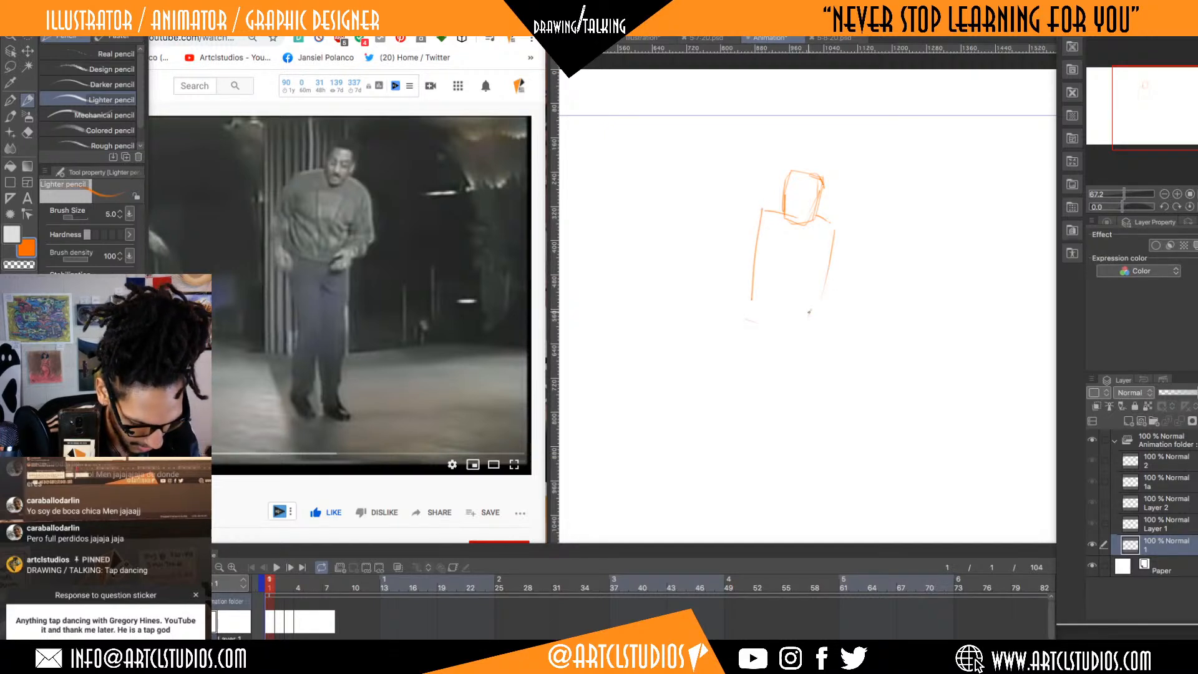
pyautogui.moveTo(752, 301); pyautogui.dragTo(800, 313)
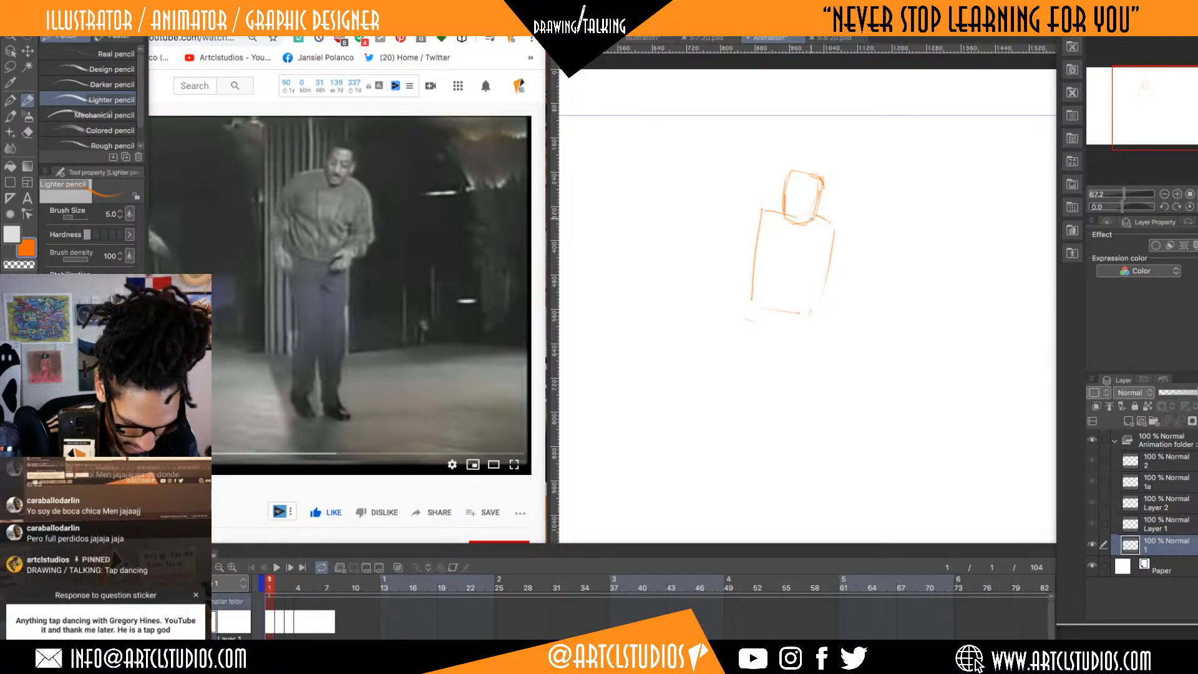
# - Sketch the dancer's two bent arms from the shoulders down to the waist on either side of the torso
pyautogui.moveTo(759, 211); pyautogui.dragTo(717, 269)
pyautogui.moveTo(752, 222)
pyautogui.mouseDown()
pyautogui.moveTo(713, 278)
pyautogui.moveTo(751, 331)
pyautogui.moveTo(715, 280)
pyautogui.mouseUp()
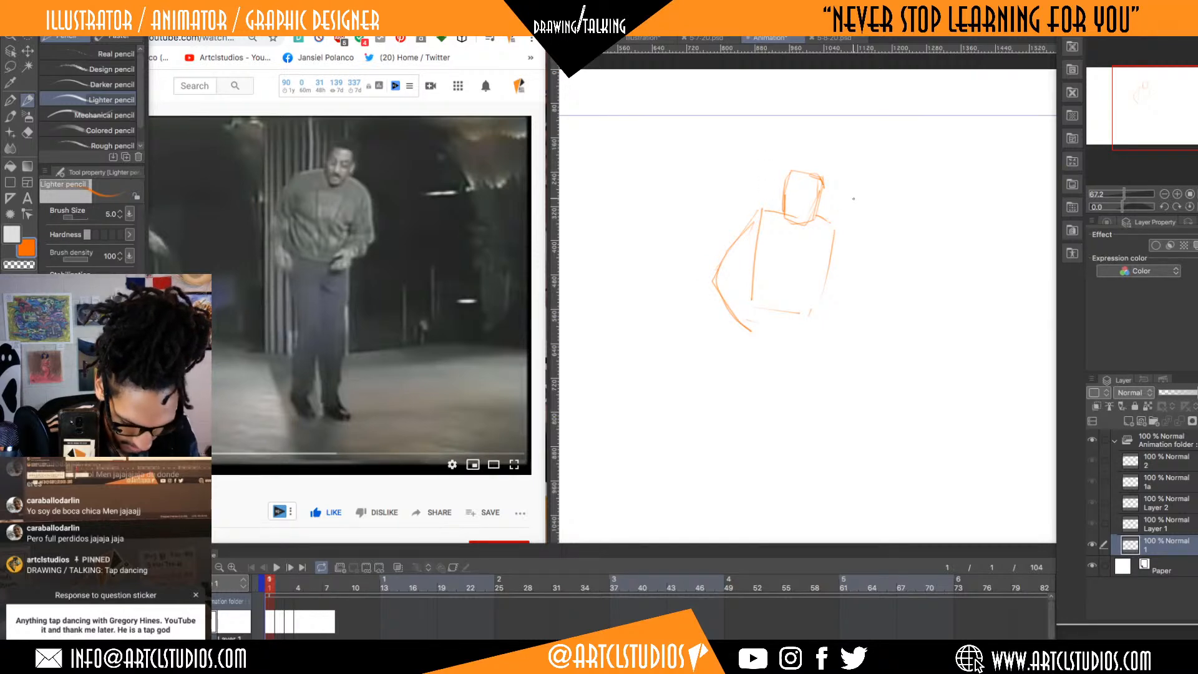
pyautogui.moveTo(835, 222)
pyautogui.mouseDown()
pyautogui.moveTo(847, 253)
pyautogui.moveTo(806, 314)
pyautogui.mouseUp()
pyautogui.moveTo(839, 257); pyautogui.dragTo(825, 298)
# - Sketch one tapered upper leg below the torso and darken the waistline
pyautogui.moveTo(748, 307); pyautogui.dragTo(771, 394)
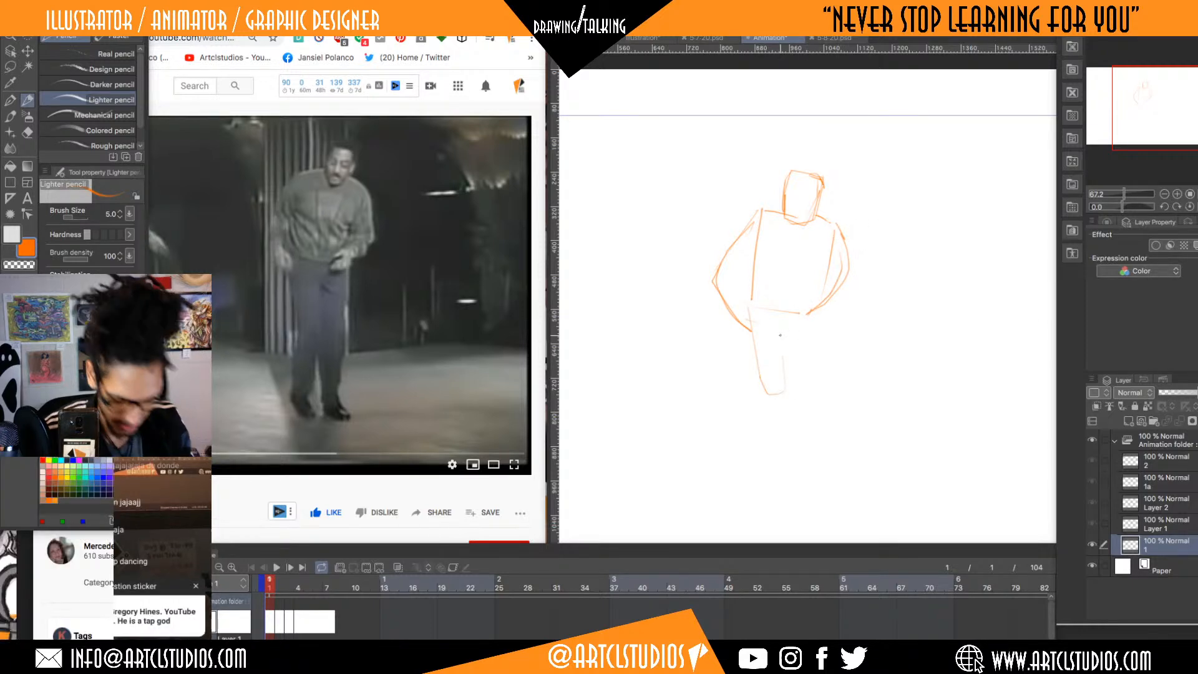
pyautogui.moveTo(780, 327); pyautogui.dragTo(774, 395)
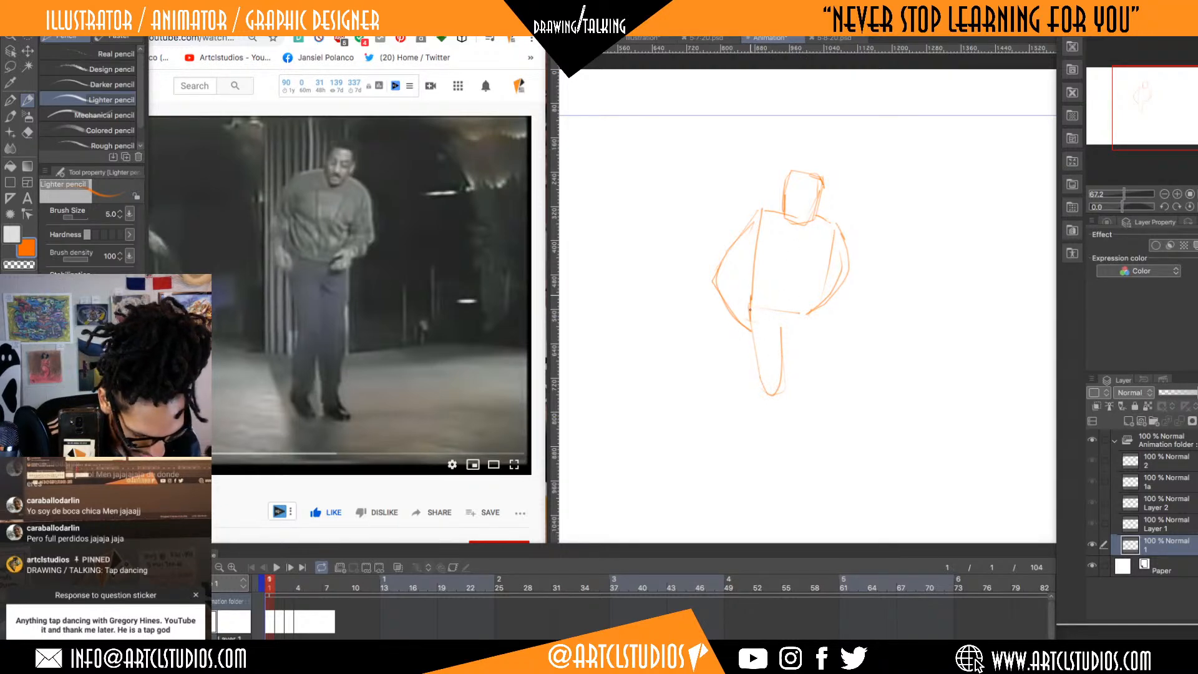
pyautogui.moveTo(763, 306)
pyautogui.mouseDown()
pyautogui.moveTo(794, 308)
pyautogui.moveTo(765, 309)
pyautogui.mouseUp()
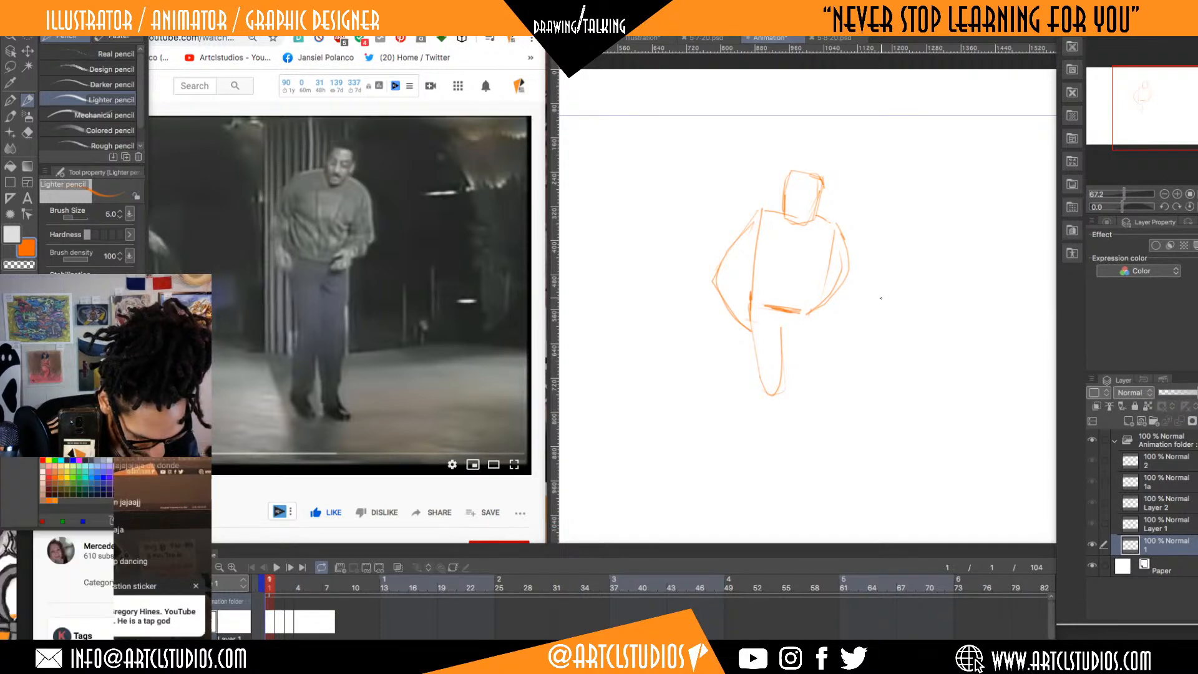
# - Sketch the first leg's angled shin below the knee and the second, straighter leg from the hip to the ankle
pyautogui.moveTo(813, 332); pyautogui.dragTo(811, 377)
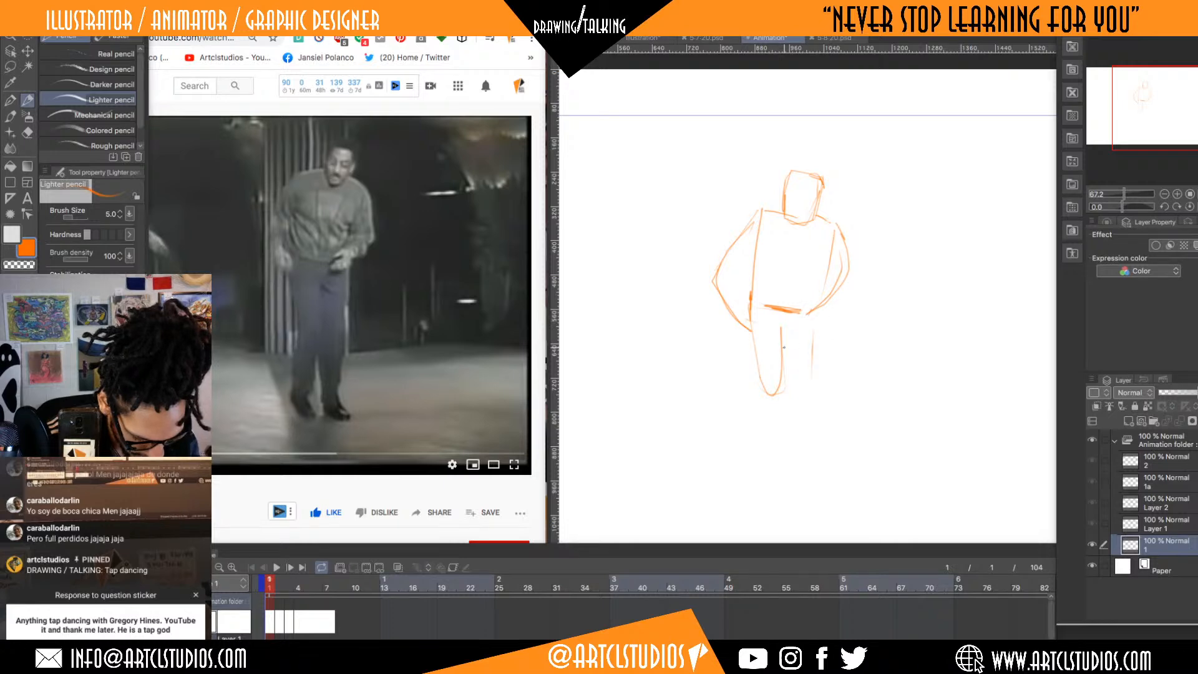
pyautogui.moveTo(775, 393); pyautogui.dragTo(784, 333)
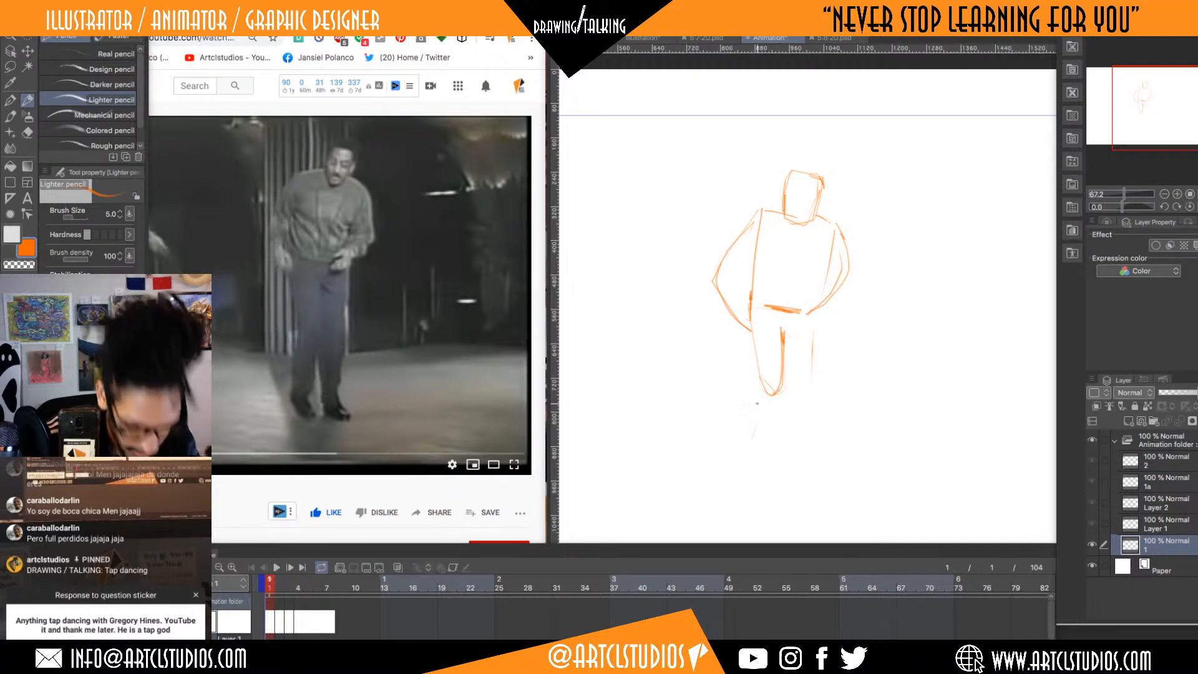
pyautogui.moveTo(762, 395); pyautogui.dragTo(745, 451)
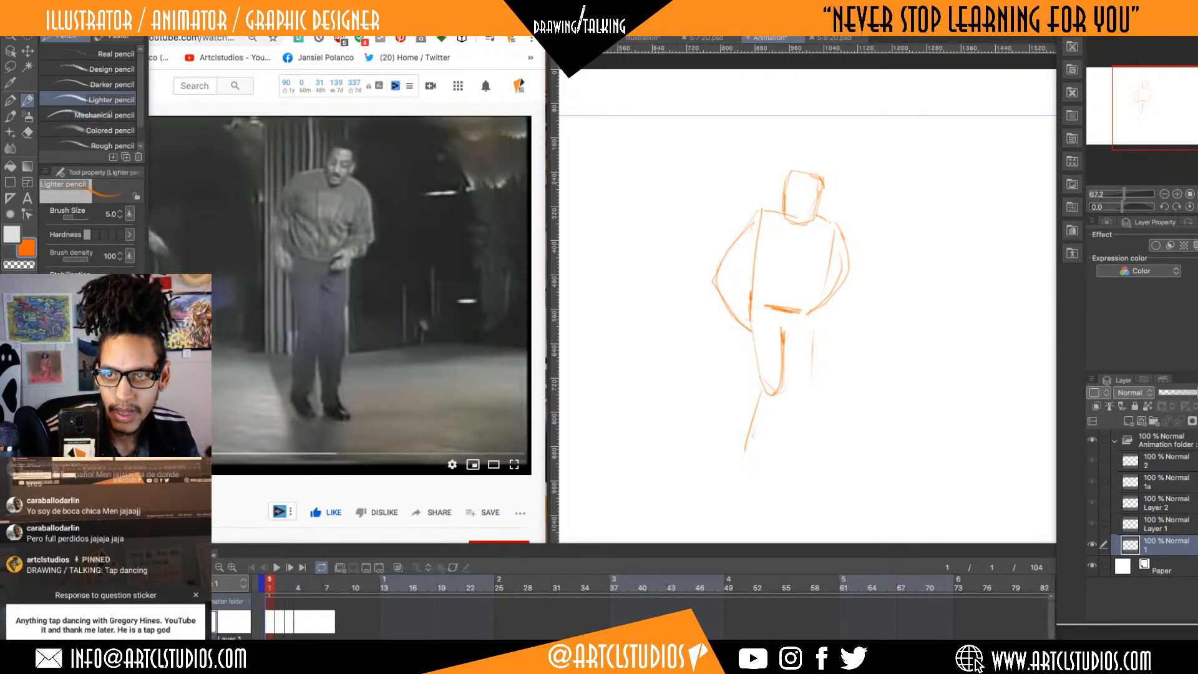
pyautogui.moveTo(746, 449)
pyautogui.mouseDown()
pyautogui.moveTo(781, 396)
pyautogui.moveTo(762, 448)
pyautogui.mouseUp()
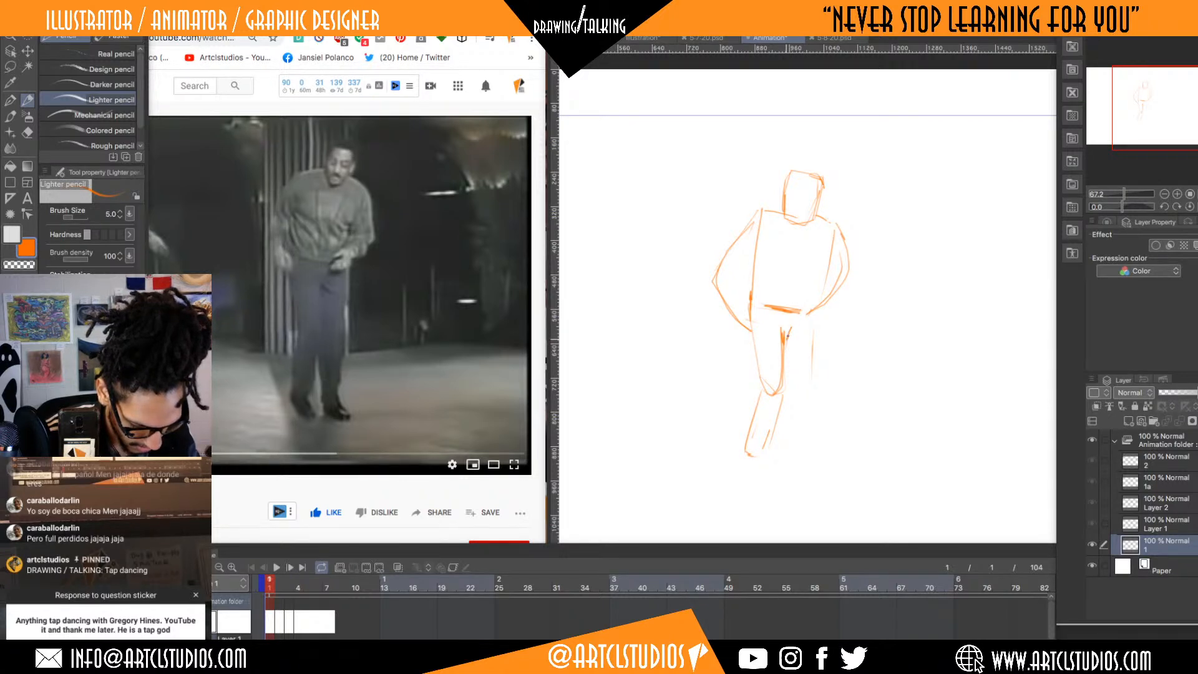
pyautogui.moveTo(812, 328); pyautogui.dragTo(804, 373)
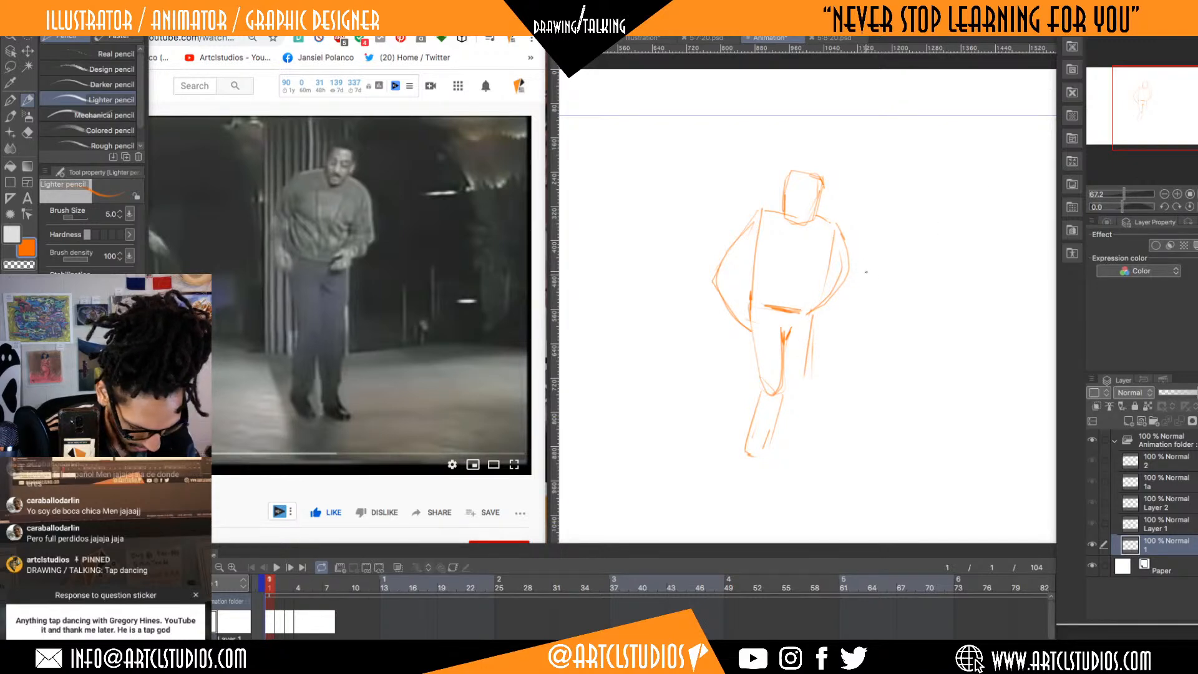
pyautogui.moveTo(805, 358); pyautogui.dragTo(796, 406)
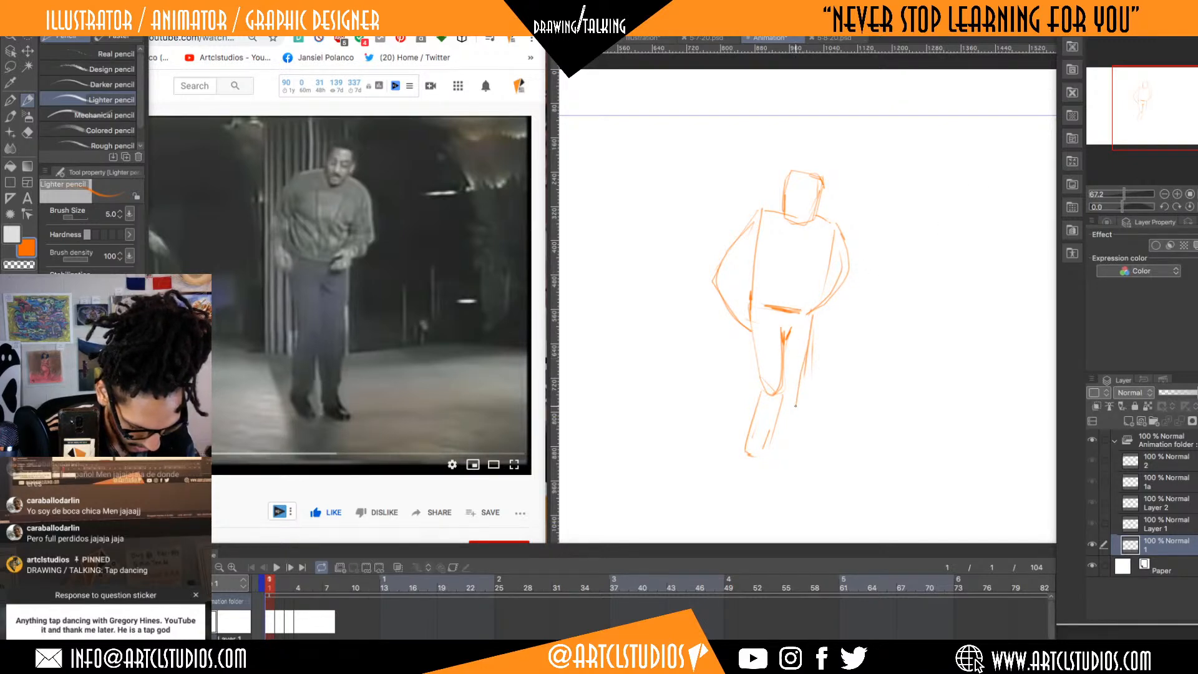
pyautogui.moveTo(788, 363)
pyautogui.mouseDown()
pyautogui.moveTo(783, 466)
pyautogui.moveTo(802, 464)
pyautogui.moveTo(794, 387)
pyautogui.mouseUp()
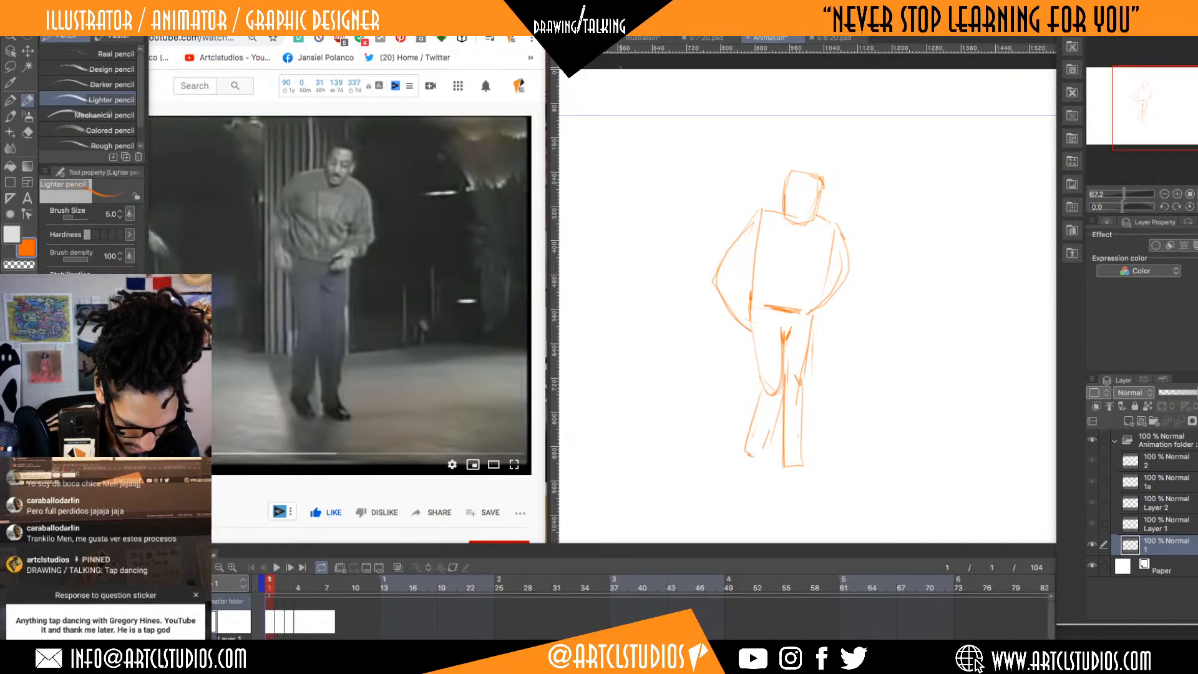
# - Close the other open drawings, discarding changes to 5/6/20 and Illustration, and return to the animation document
pyautogui.click(567, 38)
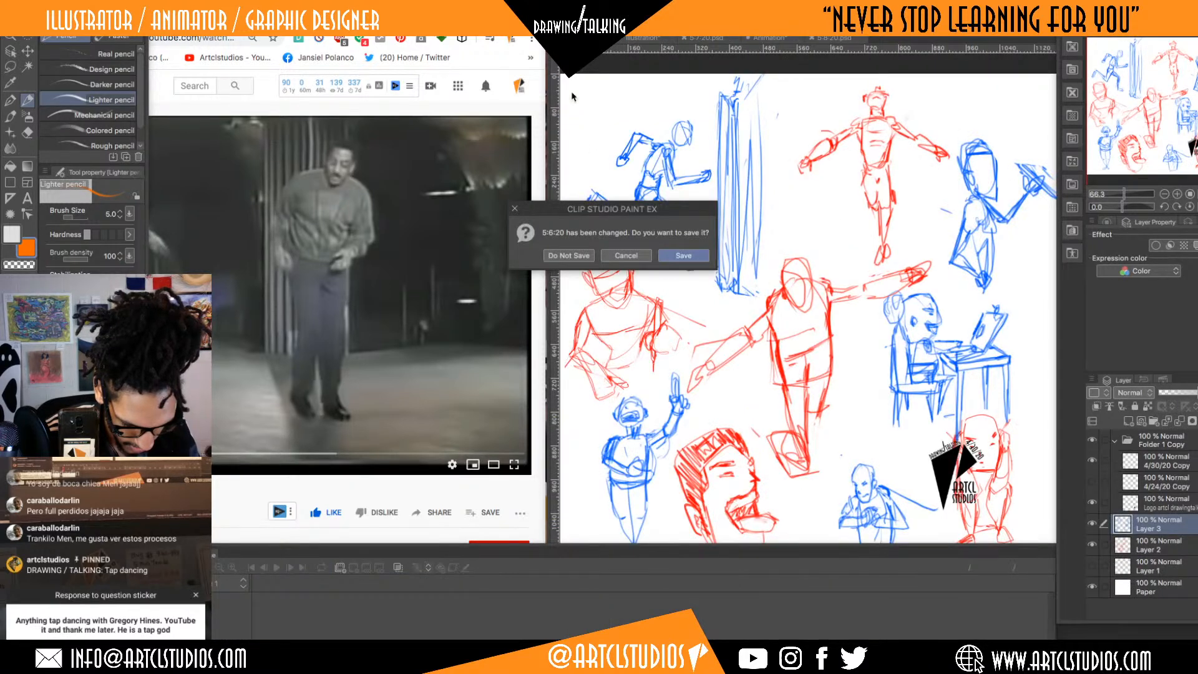
pyautogui.click(587, 255)
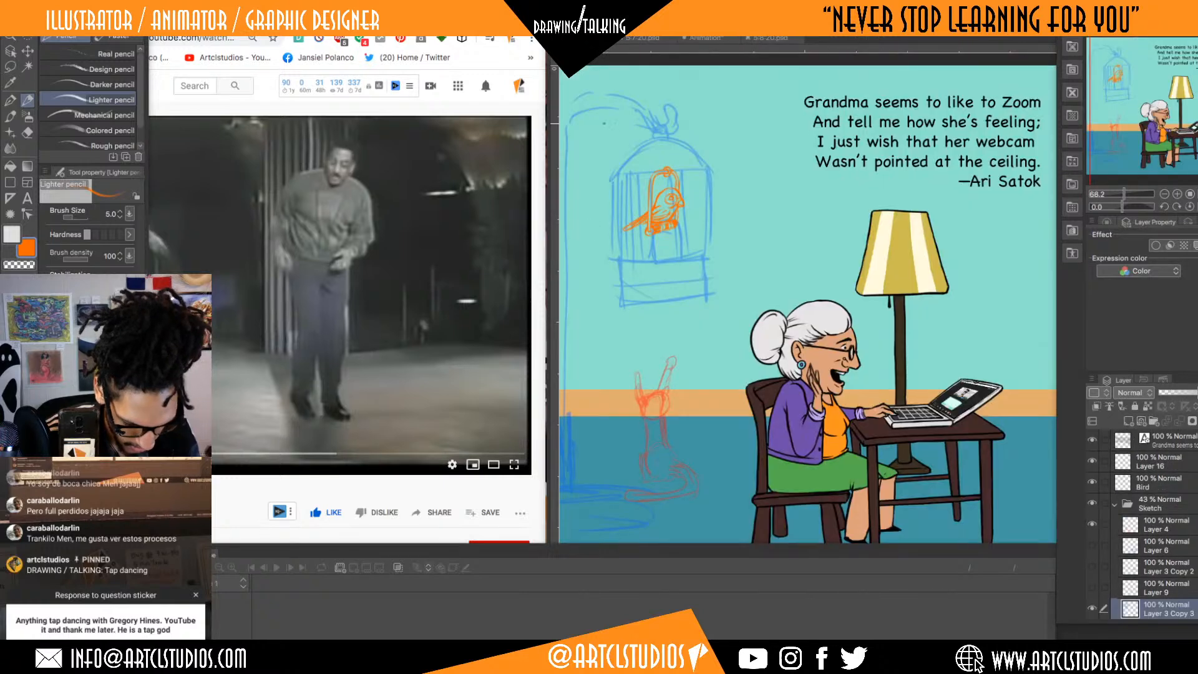
pyautogui.click(568, 38)
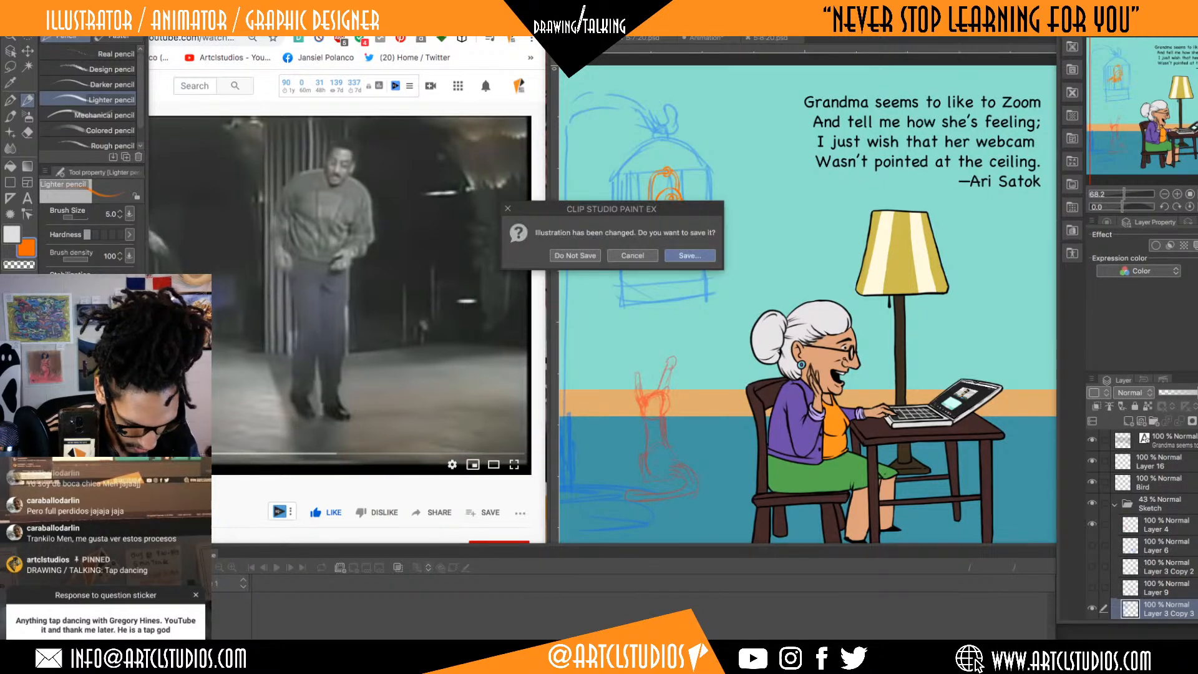
pyautogui.click(584, 255)
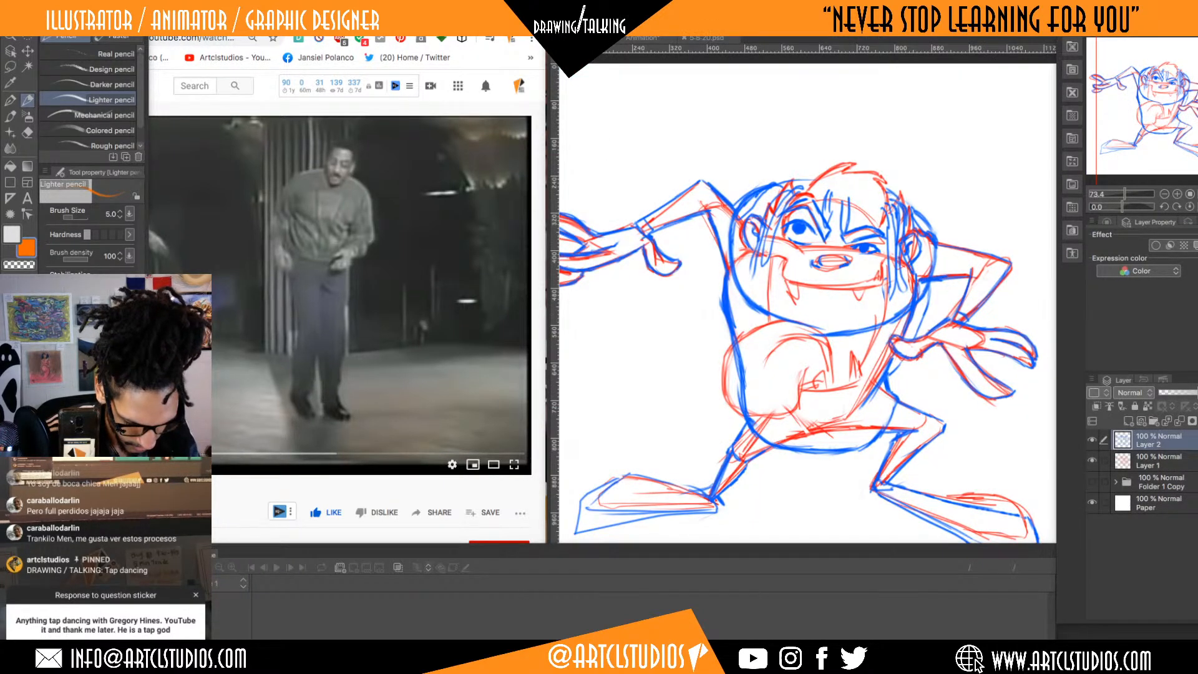
pyautogui.click(568, 38)
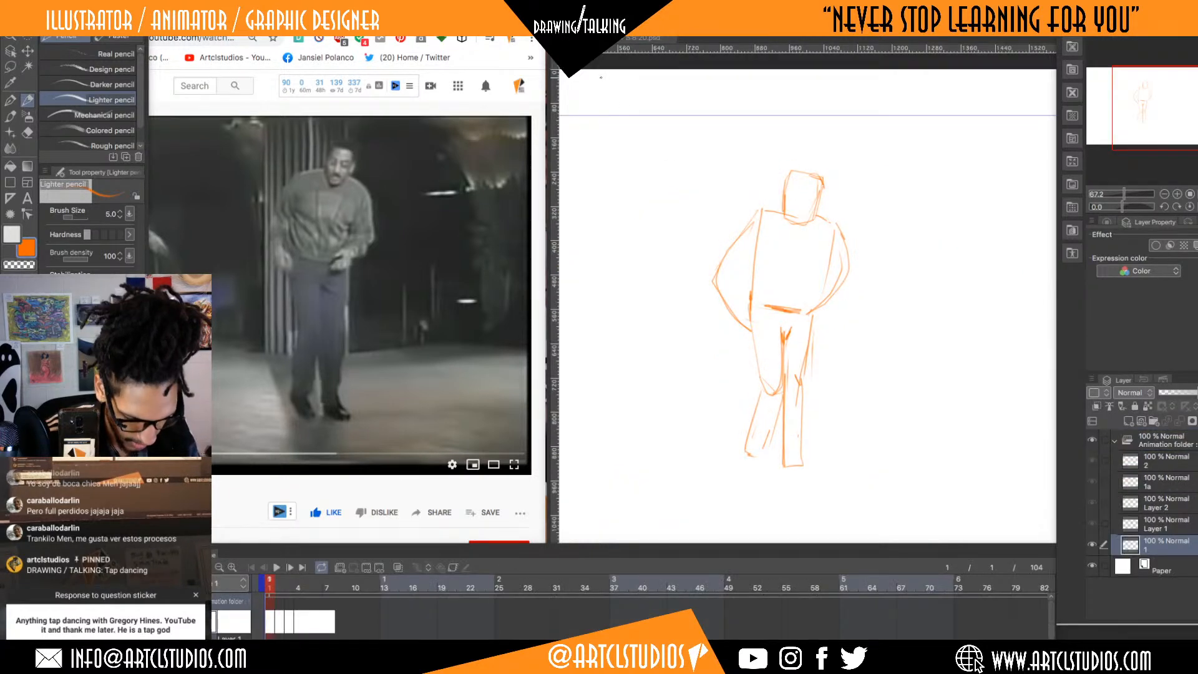
pyautogui.click(653, 41)
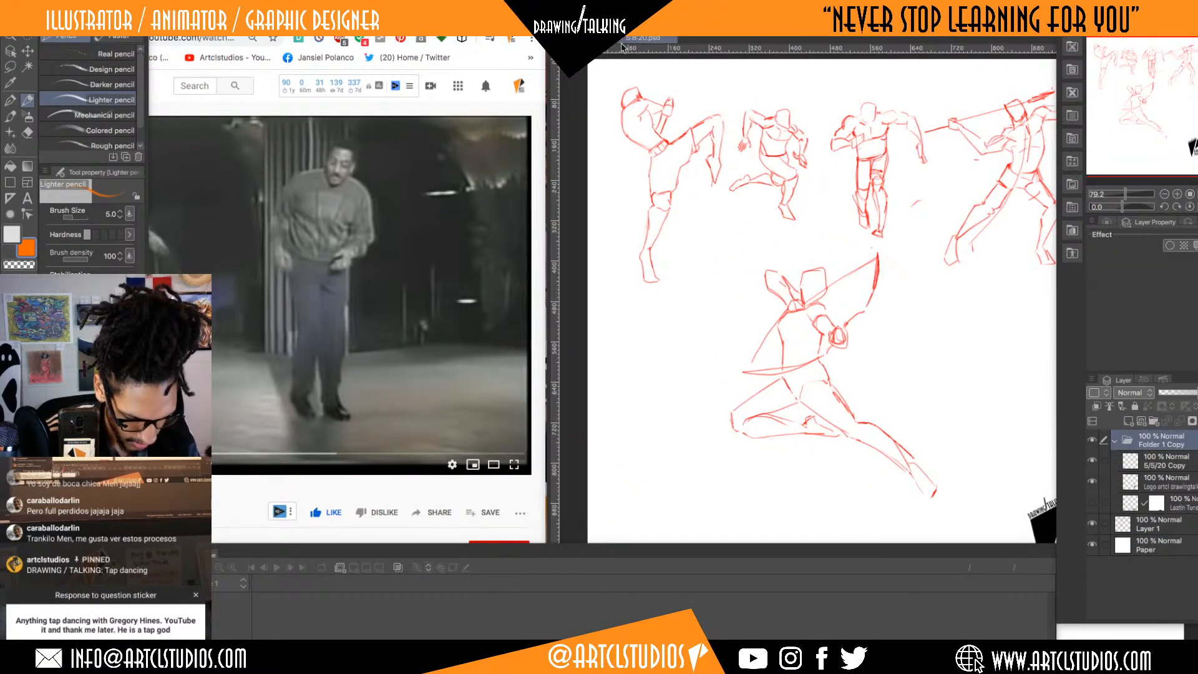
pyautogui.click(623, 43)
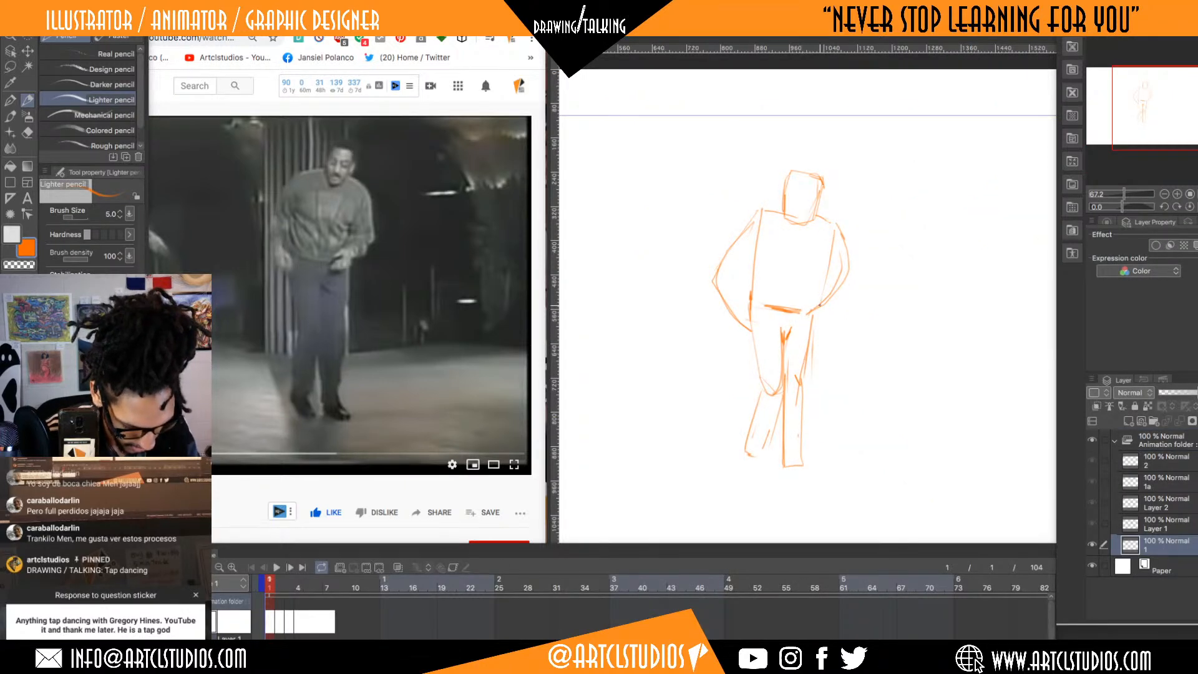
# - Add inner contours to both of the dancer's bent arms and sketch the two feet below the ankles
pyautogui.moveTo(814, 314)
pyautogui.mouseDown()
pyautogui.moveTo(833, 228)
pyautogui.moveTo(826, 275)
pyautogui.moveTo(839, 276)
pyautogui.mouseUp()
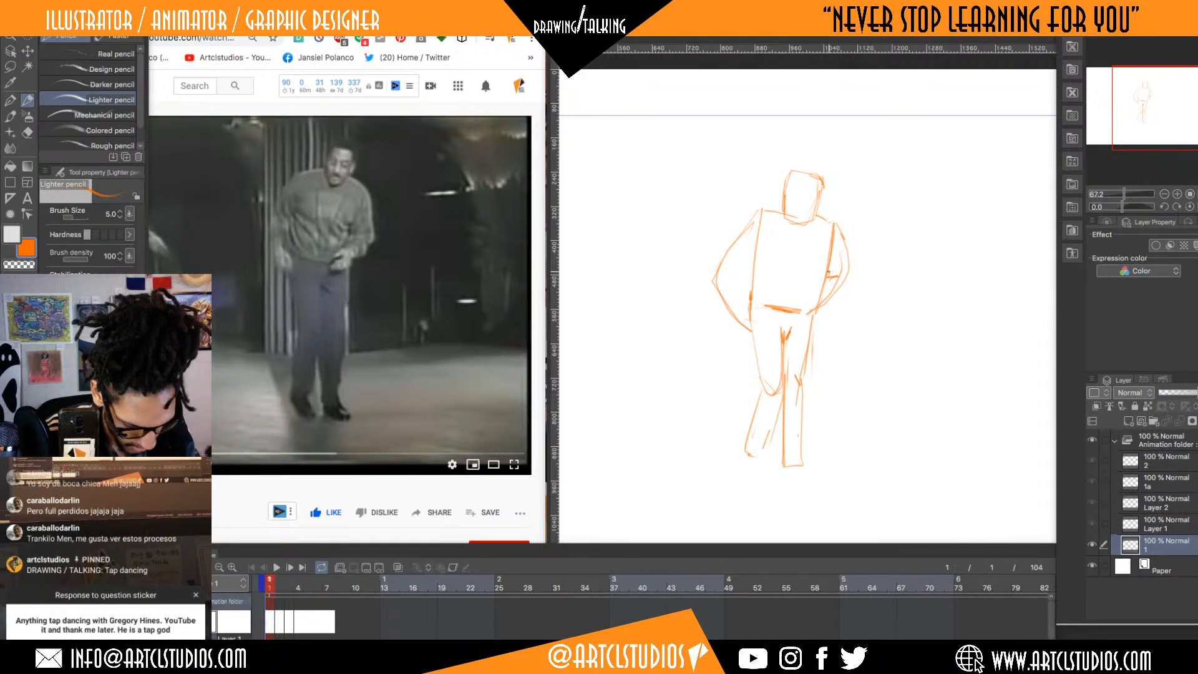
pyautogui.moveTo(811, 292)
pyautogui.mouseDown()
pyautogui.moveTo(805, 309)
pyautogui.moveTo(836, 291)
pyautogui.mouseUp()
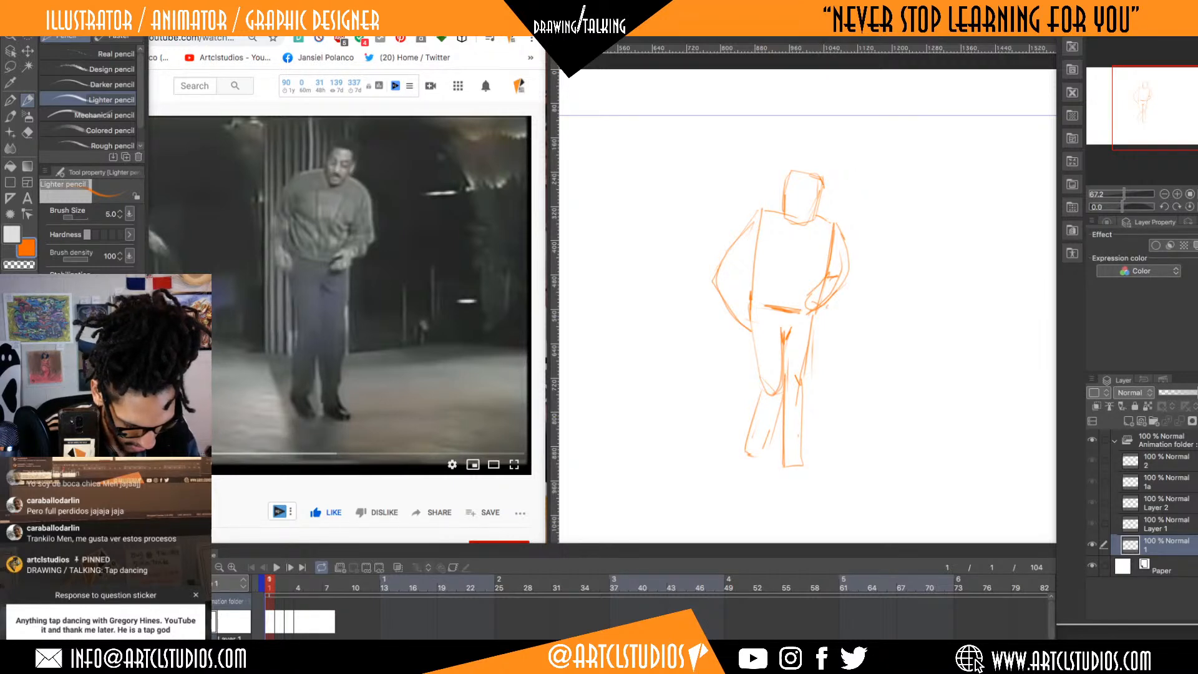
pyautogui.moveTo(836, 227); pyautogui.dragTo(851, 273)
pyautogui.moveTo(728, 263); pyautogui.dragTo(755, 234)
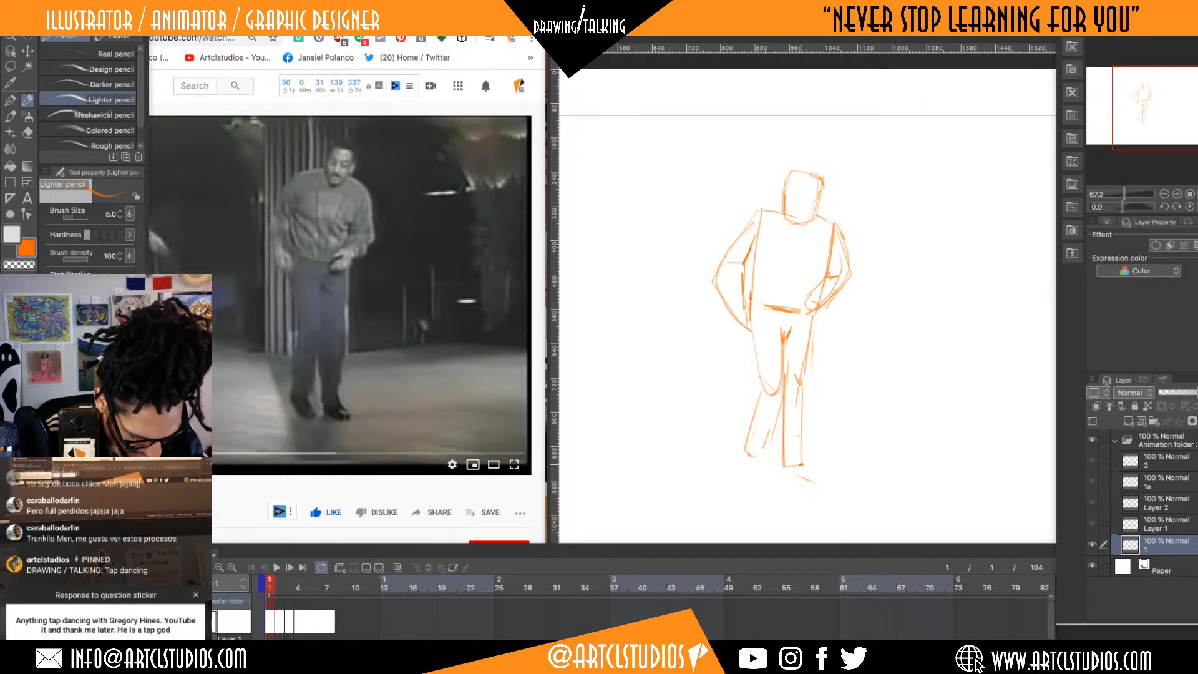
pyautogui.moveTo(817, 471); pyautogui.dragTo(828, 482)
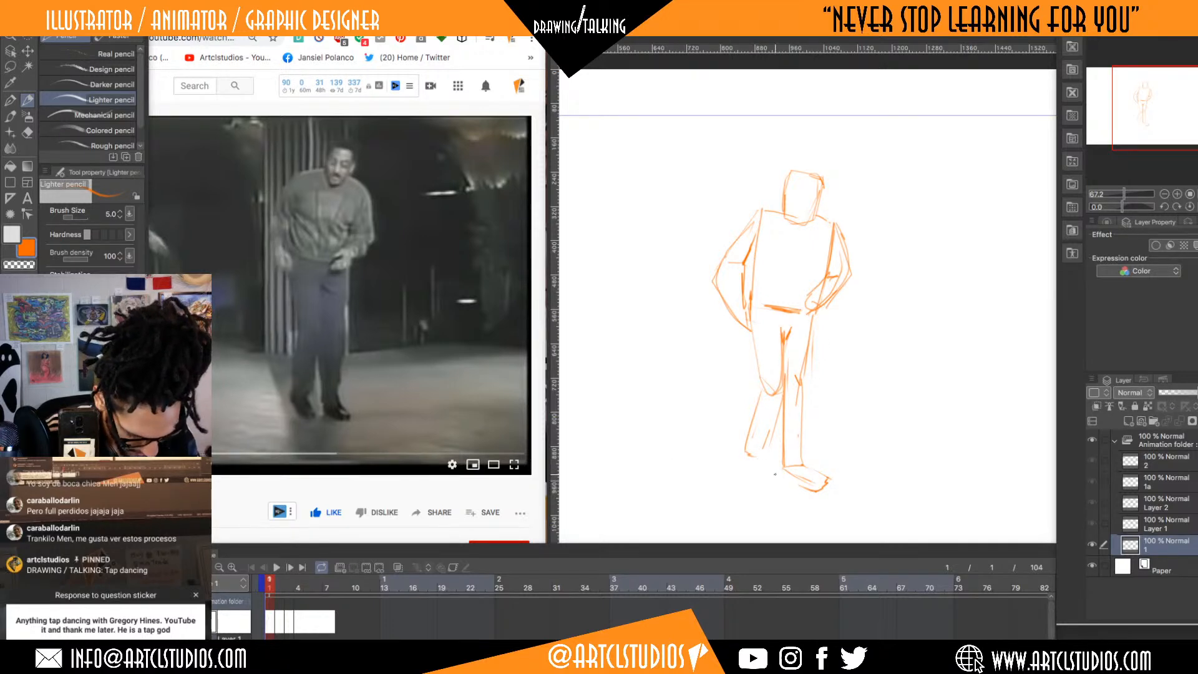
pyautogui.moveTo(759, 461); pyautogui.dragTo(781, 487)
# - Switch to the YouTube reference video, play it to a wide shot of the dancer standing and pause there
pyautogui.press('Tab')
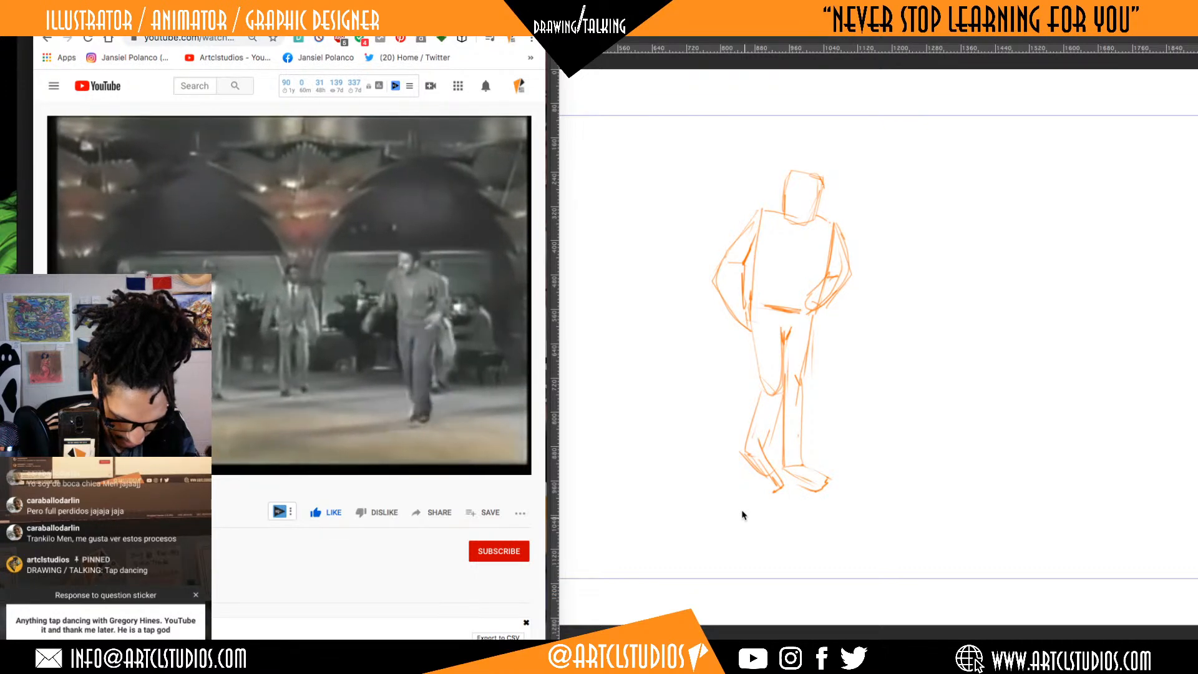
pyautogui.press('Left')
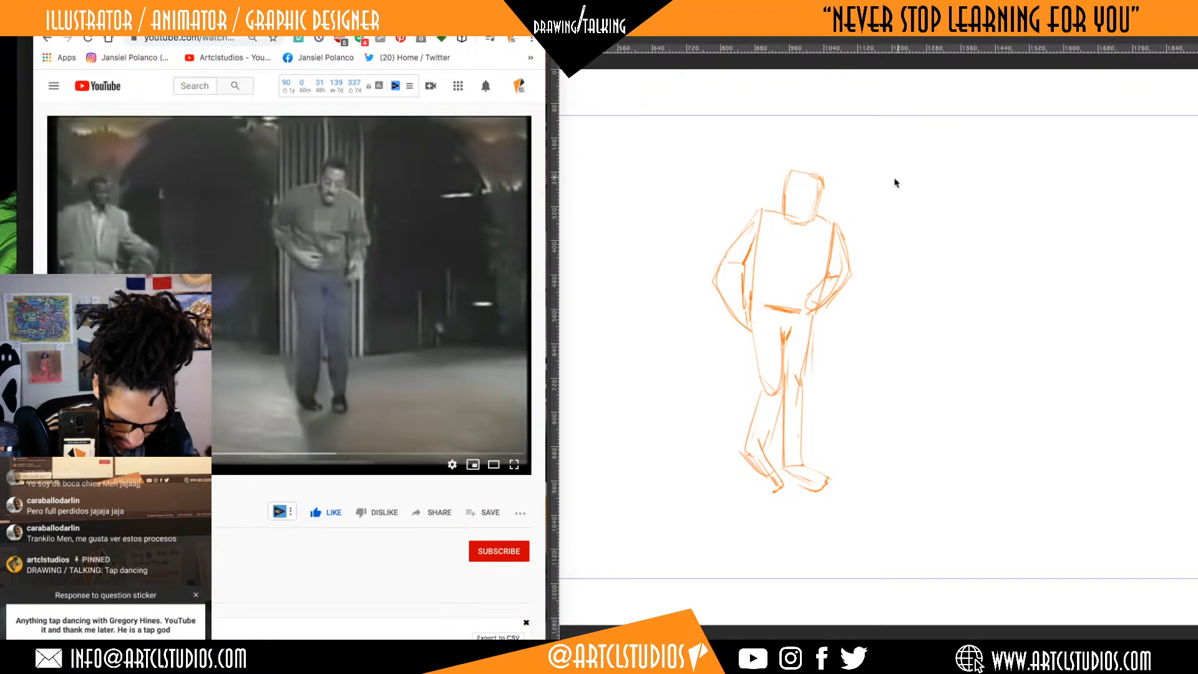
pyautogui.press('space')
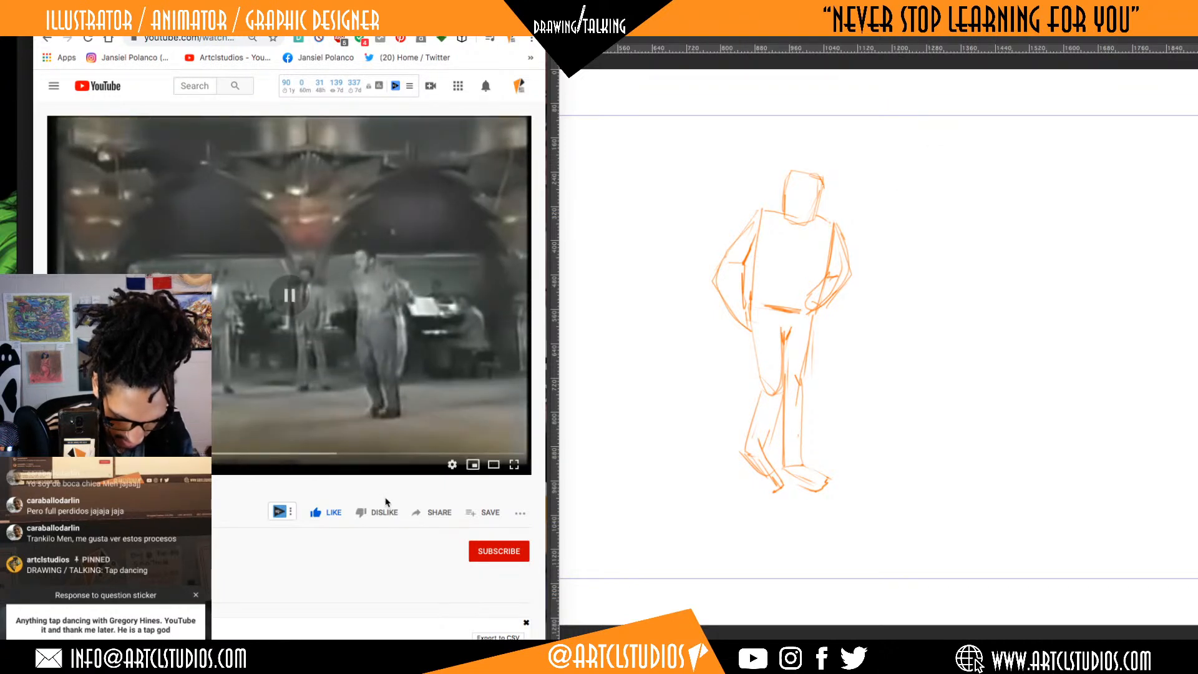
pyautogui.press('space')
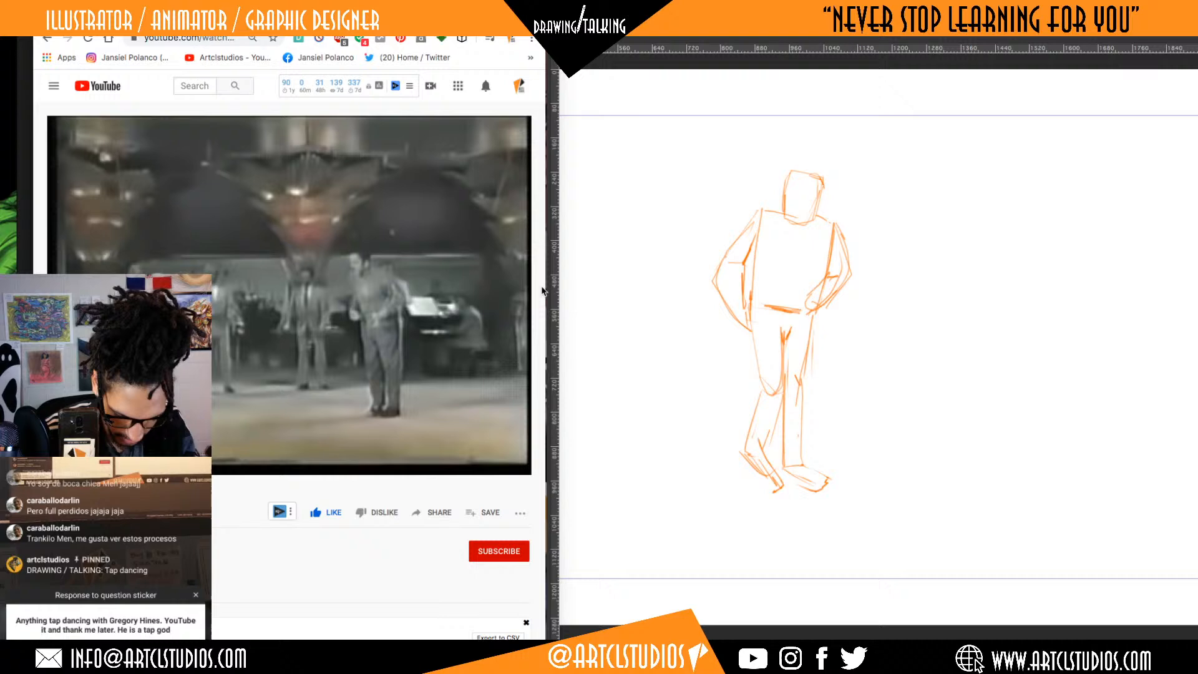
pyautogui.press('space')
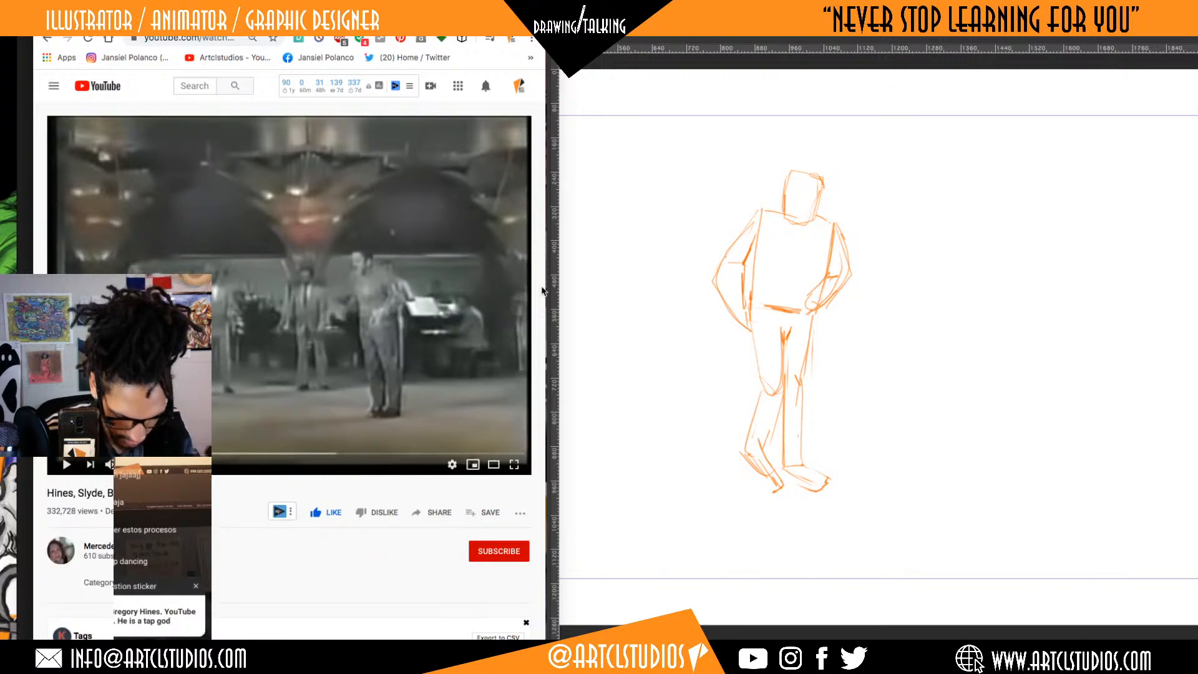
# - Return to the drawing, clear the existing dancer sketch from layer 1 and draw a long curved line of action
pyautogui.click(984, 300)
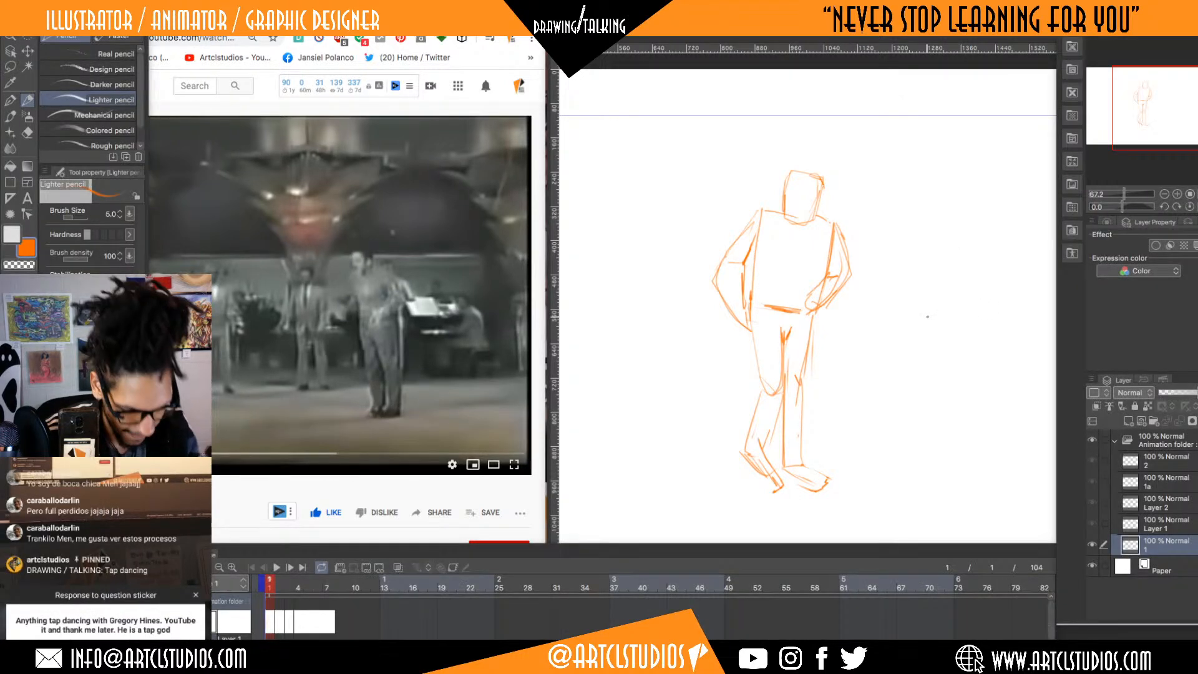
pyautogui.press('Delete')
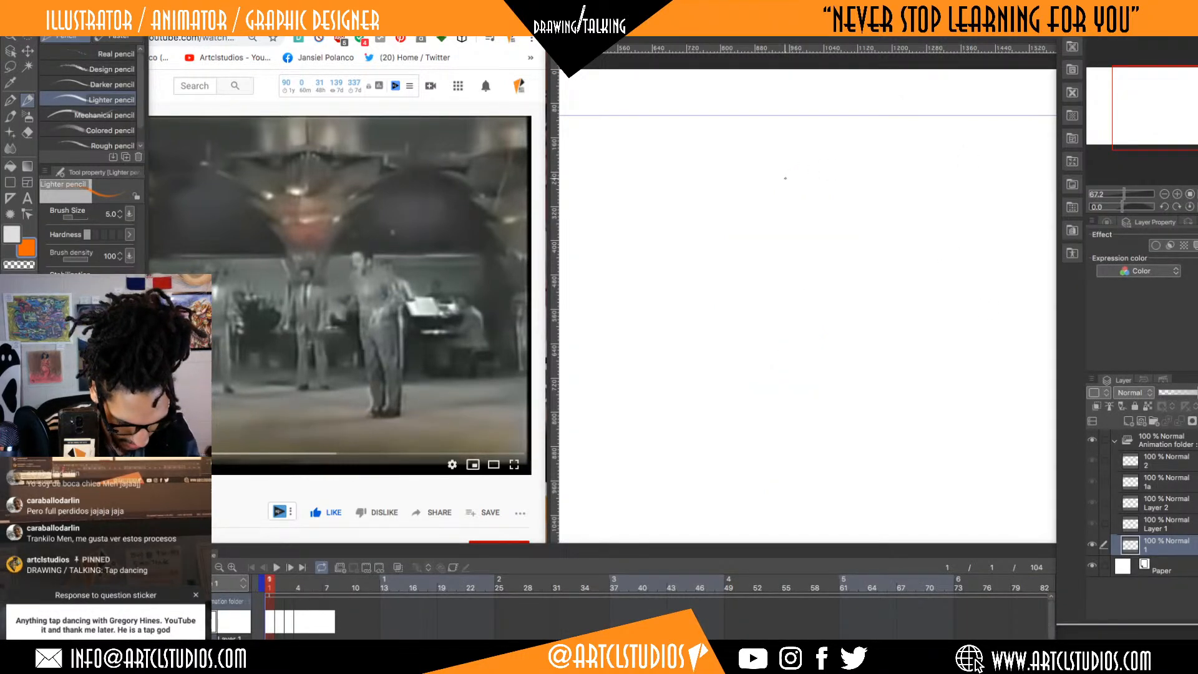
pyautogui.moveTo(792, 158)
pyautogui.mouseDown()
pyautogui.moveTo(815, 217)
pyautogui.moveTo(834, 397)
pyautogui.mouseUp()
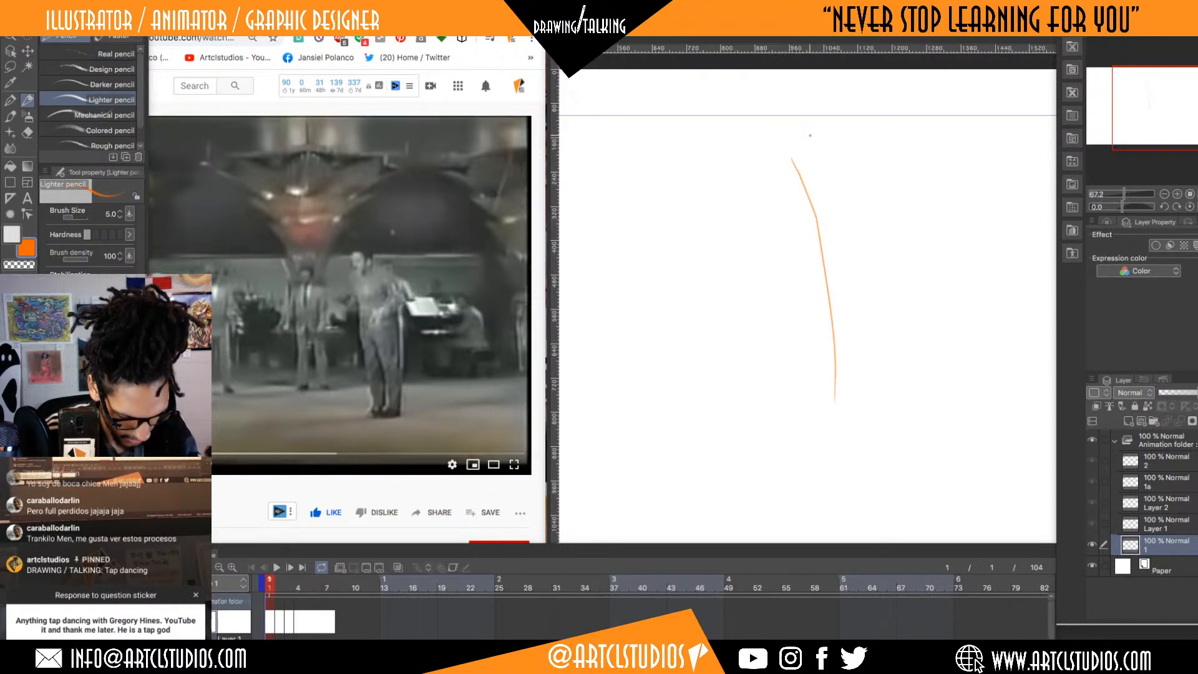
pyautogui.moveTo(786, 157); pyautogui.dragTo(837, 384)
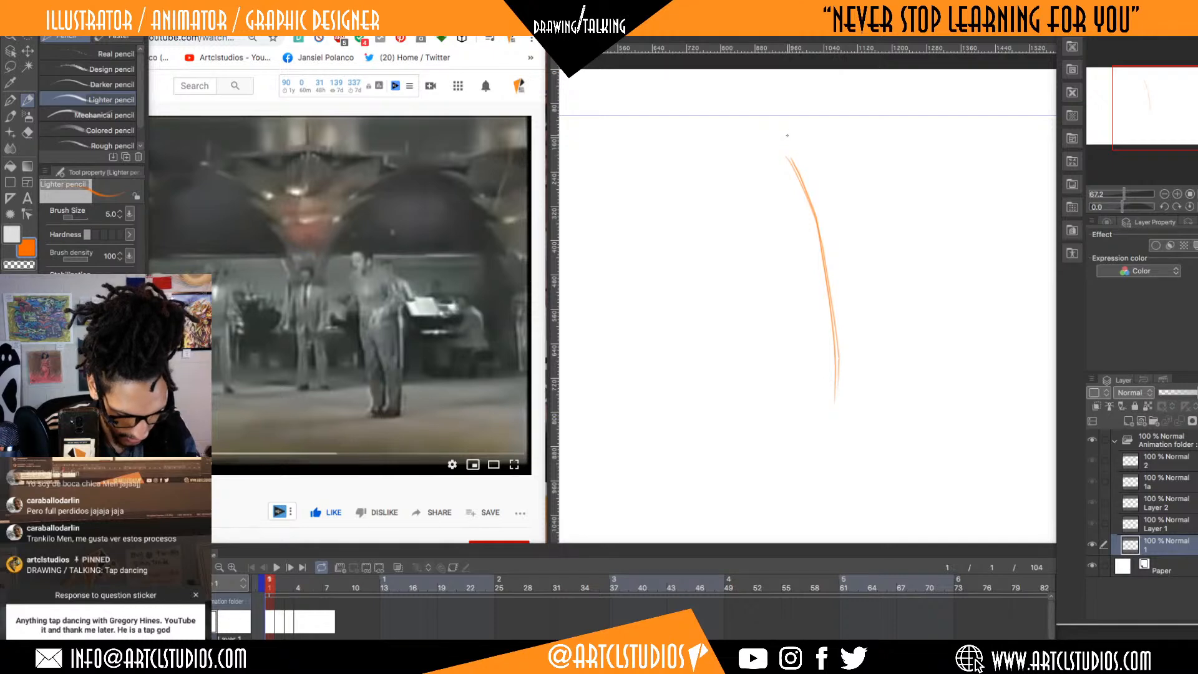
# - Mark short cross lines for the shoulders, chest and waist along the line of action and draw the torso's curved front edge
pyautogui.moveTo(778, 176); pyautogui.dragTo(822, 174)
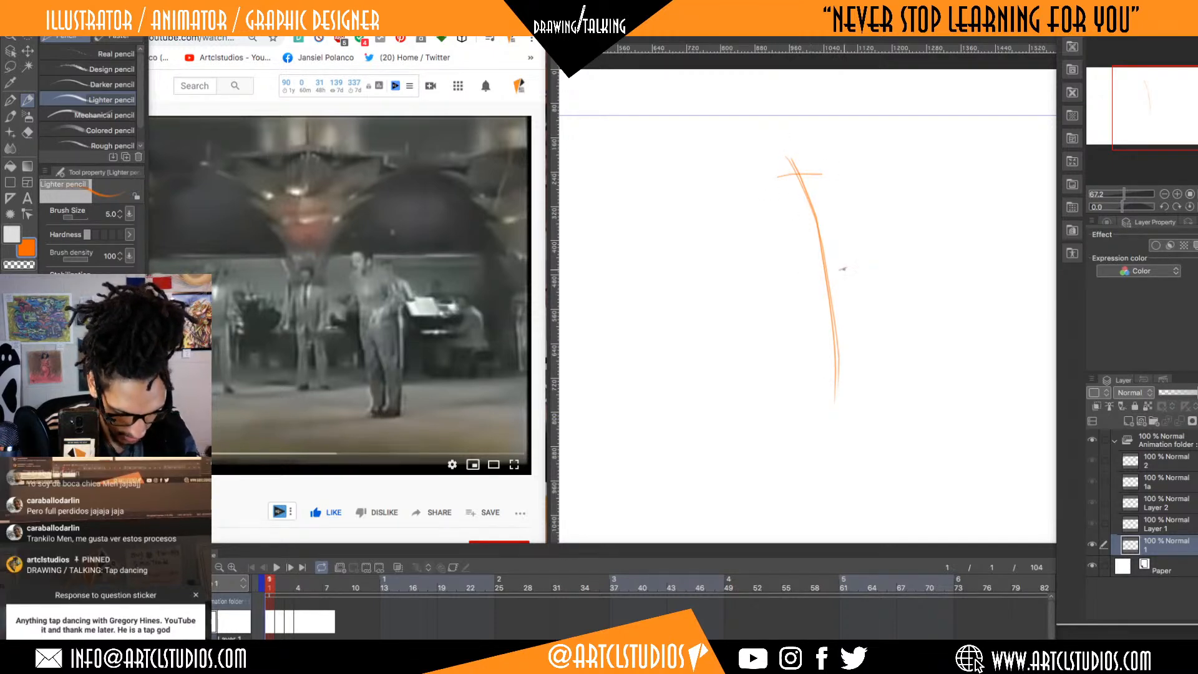
pyautogui.moveTo(819, 273); pyautogui.dragTo(845, 267)
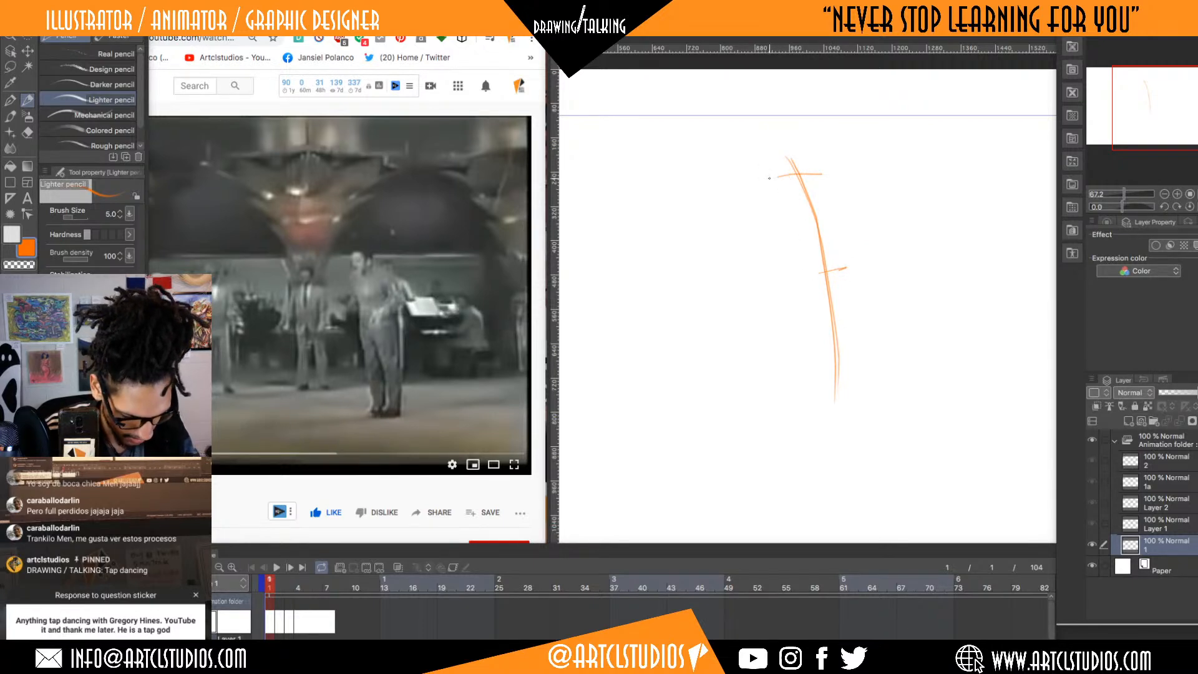
pyautogui.moveTo(779, 194); pyautogui.dragTo(808, 283)
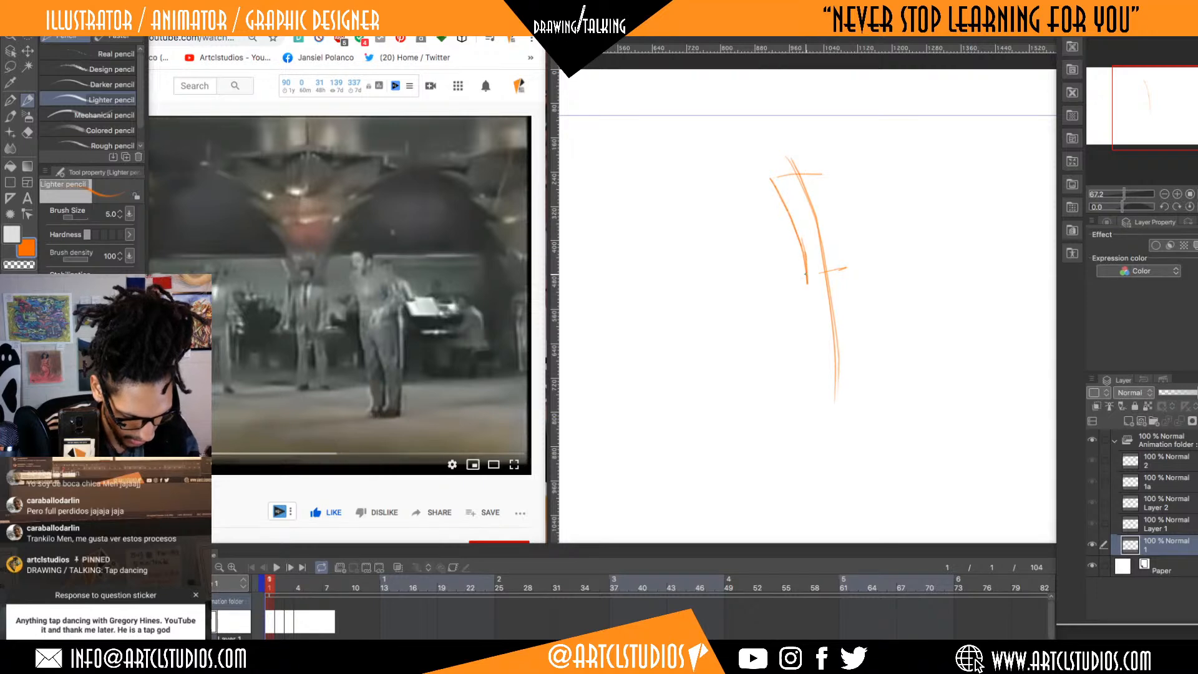
pyautogui.moveTo(791, 213); pyautogui.dragTo(814, 209)
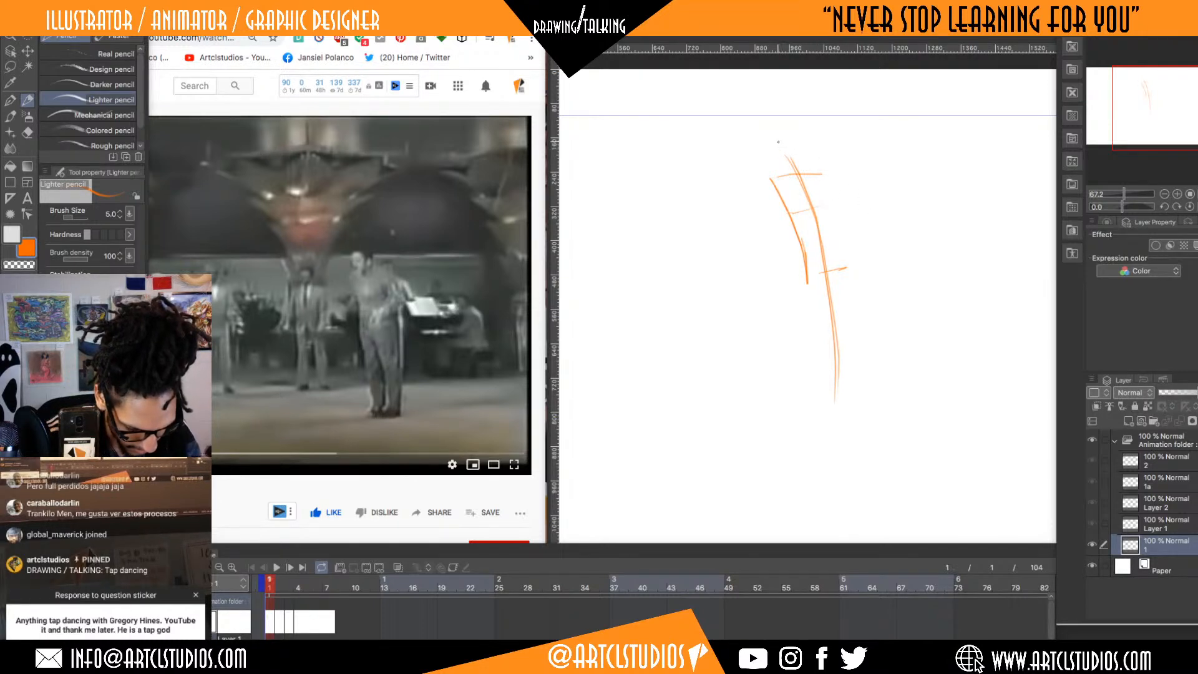
# - Sketch an oval head atop the line of action and a bent arm with a hand extending in front of the torso
pyautogui.moveTo(777, 141)
pyautogui.mouseDown()
pyautogui.moveTo(787, 181)
pyautogui.moveTo(801, 149)
pyautogui.moveTo(778, 134)
pyautogui.mouseUp()
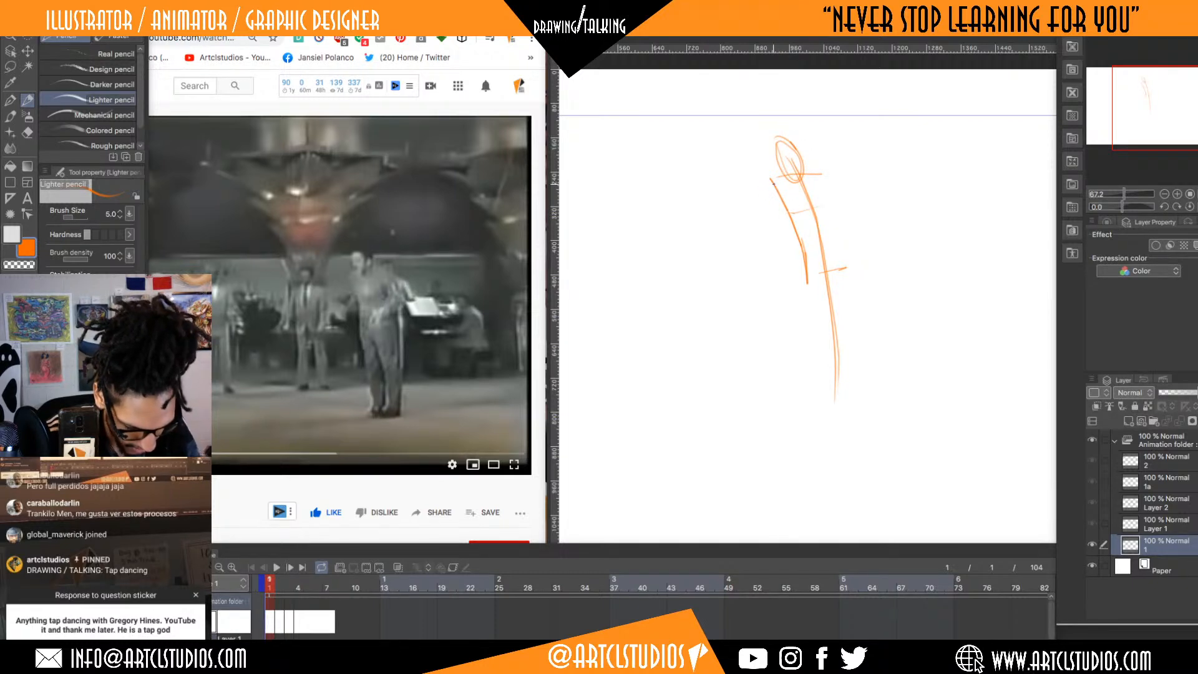
pyautogui.moveTo(774, 184)
pyautogui.mouseDown()
pyautogui.moveTo(782, 212)
pyautogui.moveTo(770, 179)
pyautogui.mouseUp()
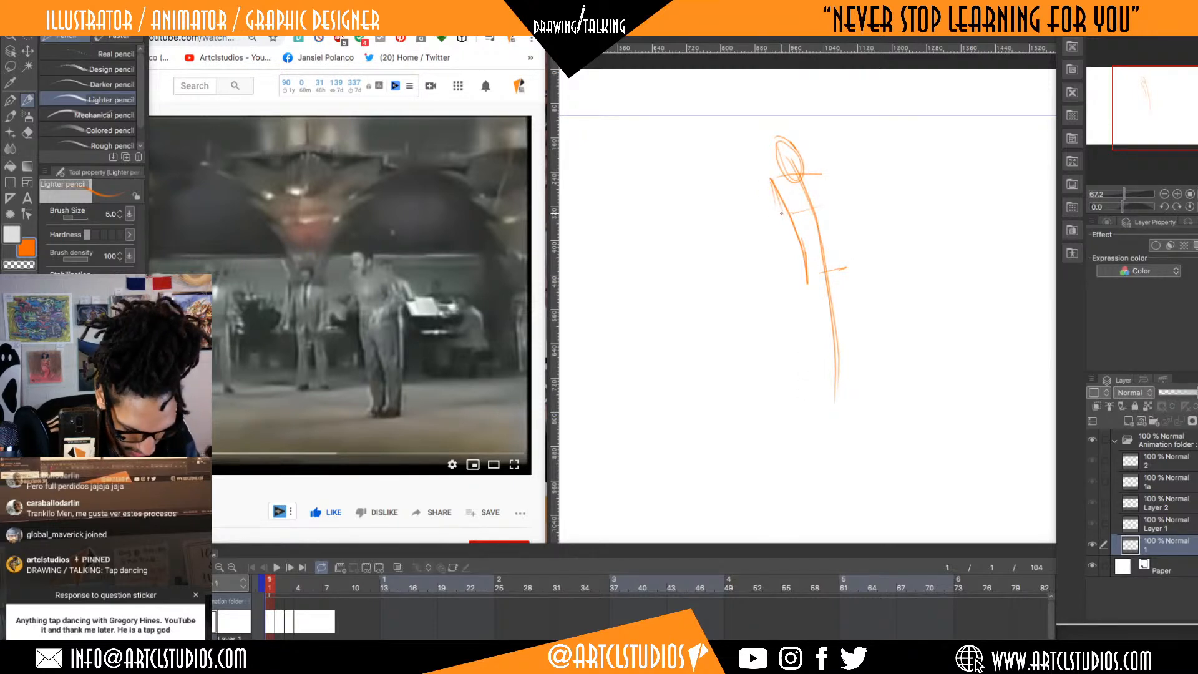
pyautogui.moveTo(780, 215); pyautogui.dragTo(791, 220)
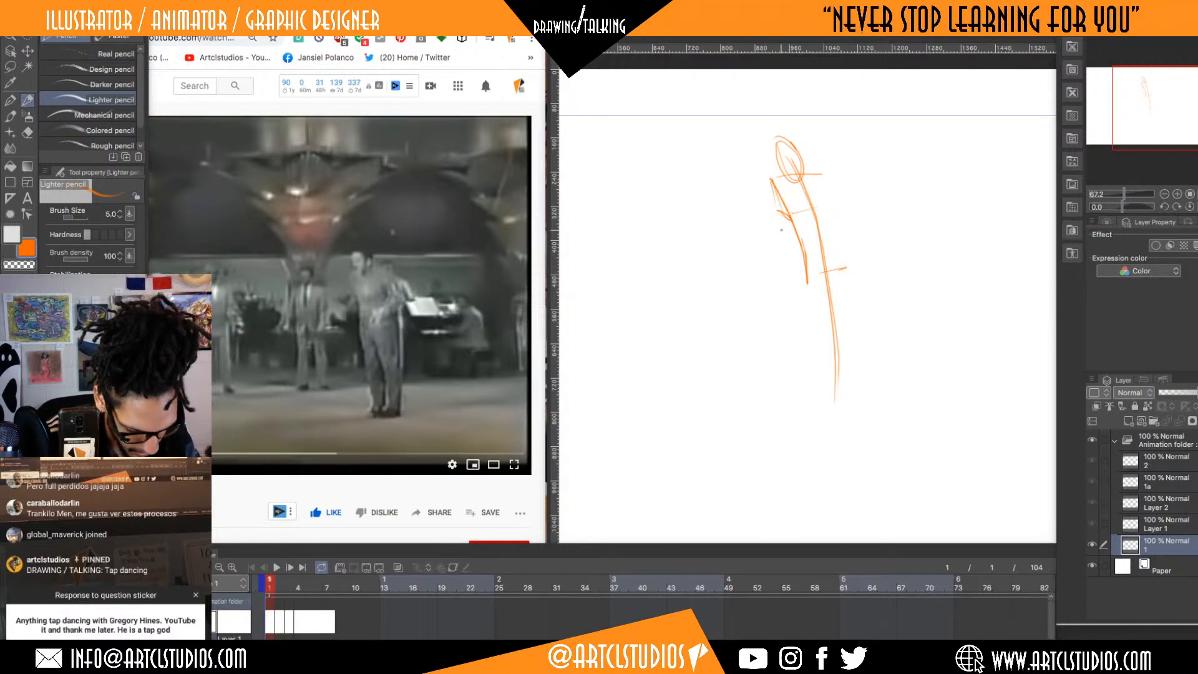
pyautogui.moveTo(773, 214)
pyautogui.mouseDown()
pyautogui.moveTo(755, 257)
pyautogui.moveTo(793, 224)
pyautogui.moveTo(751, 258)
pyautogui.mouseUp()
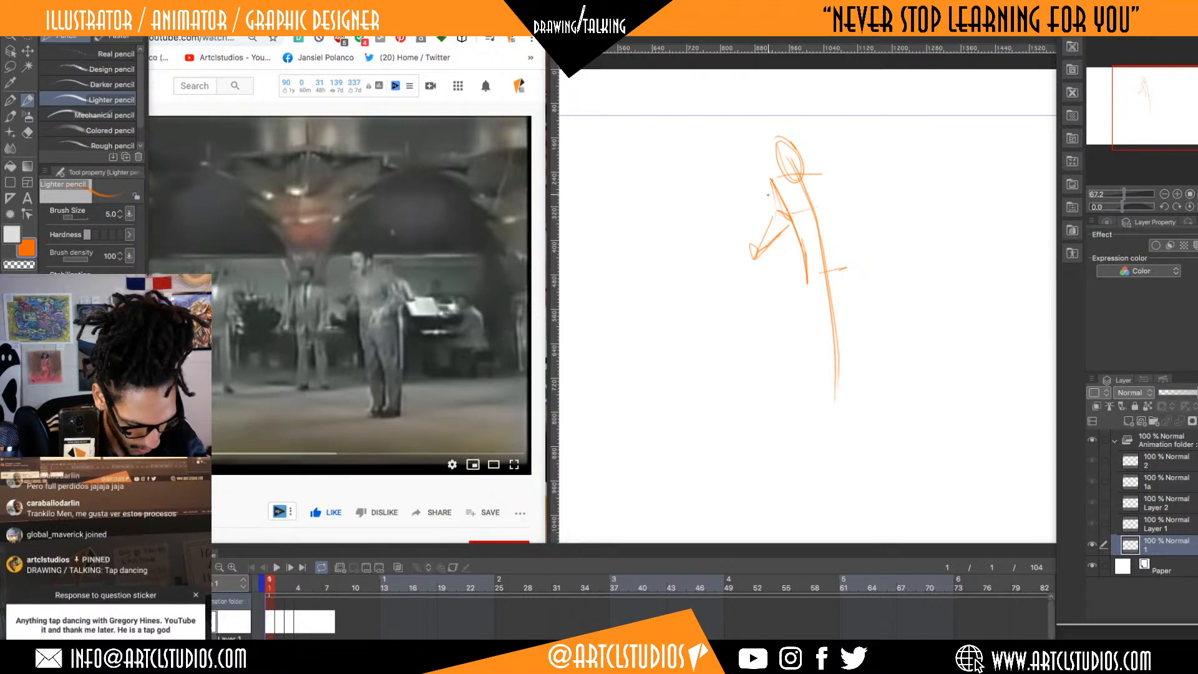
# - Strengthen the front upper arm and sketch the bent back arm from the shoulder down to the elbow and forearm
pyautogui.moveTo(775, 206); pyautogui.dragTo(773, 185)
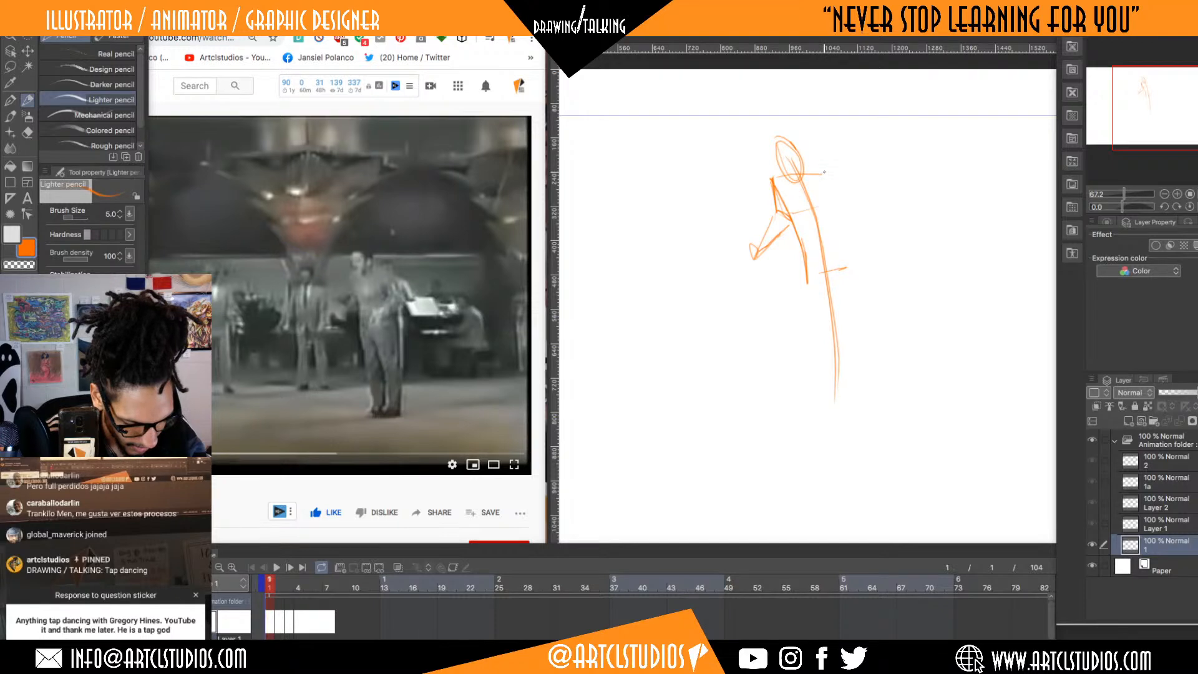
pyautogui.moveTo(830, 175); pyautogui.dragTo(854, 208)
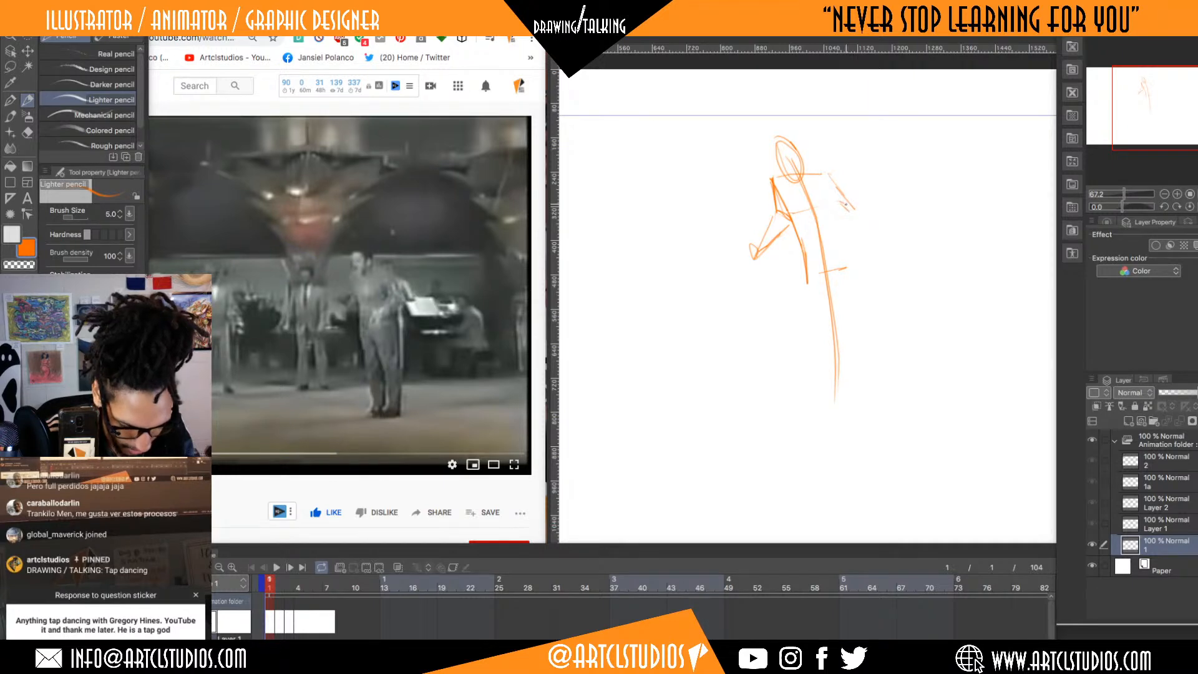
pyautogui.moveTo(835, 202); pyautogui.dragTo(810, 235)
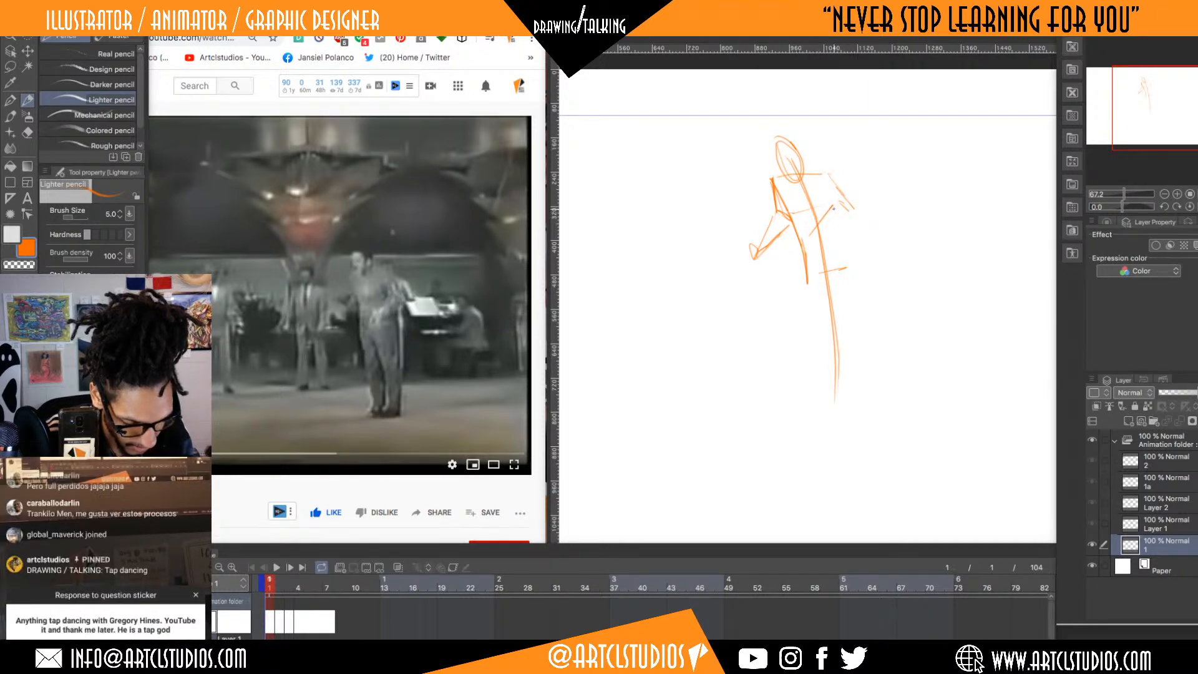
pyautogui.moveTo(834, 207); pyautogui.dragTo(811, 238)
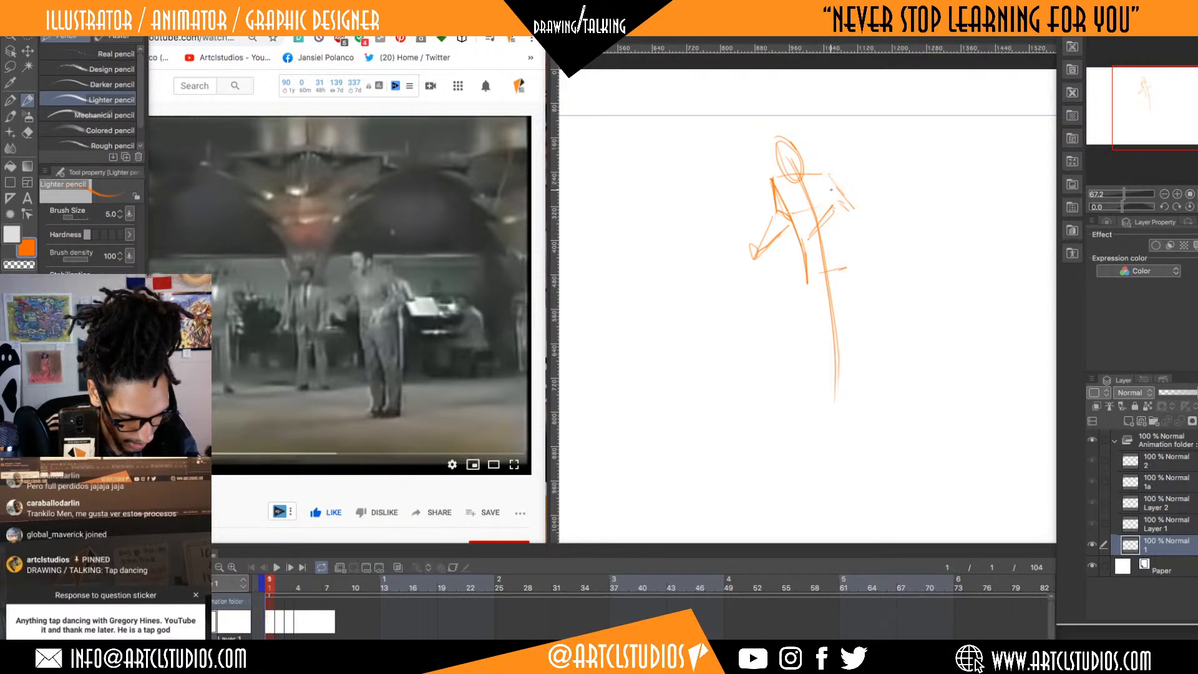
pyautogui.moveTo(812, 172)
pyautogui.mouseDown()
pyautogui.moveTo(837, 179)
pyautogui.moveTo(825, 170)
pyautogui.moveTo(855, 212)
pyautogui.mouseUp()
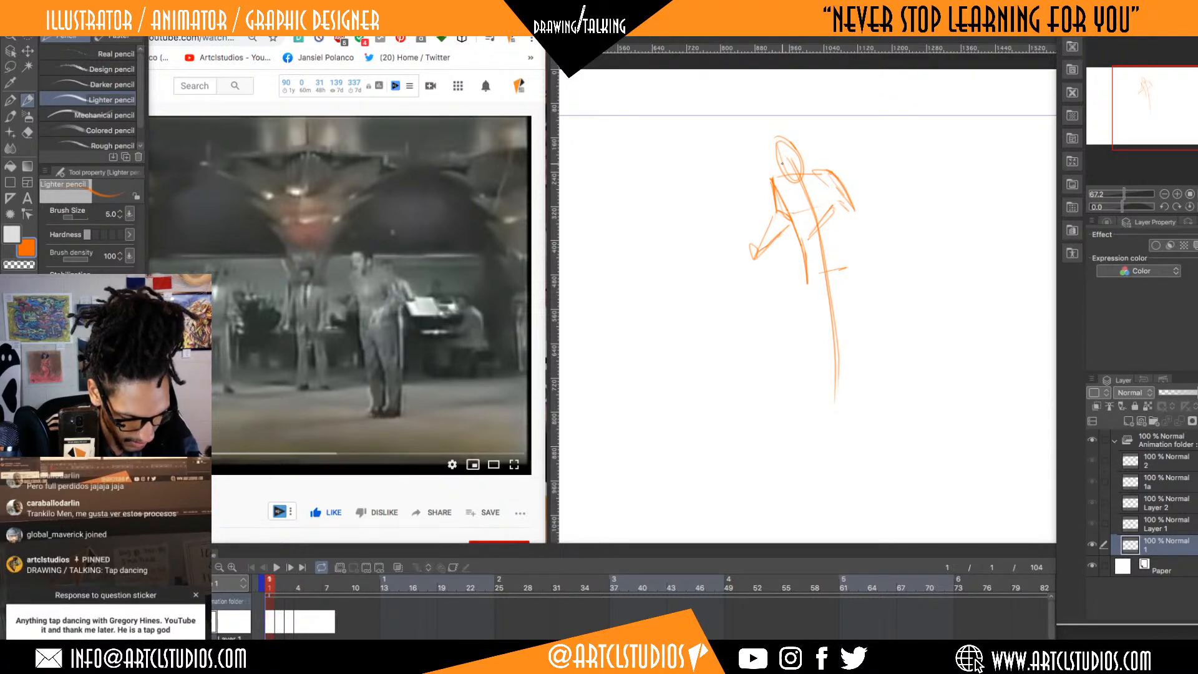
pyautogui.moveTo(825, 185); pyautogui.dragTo(833, 206)
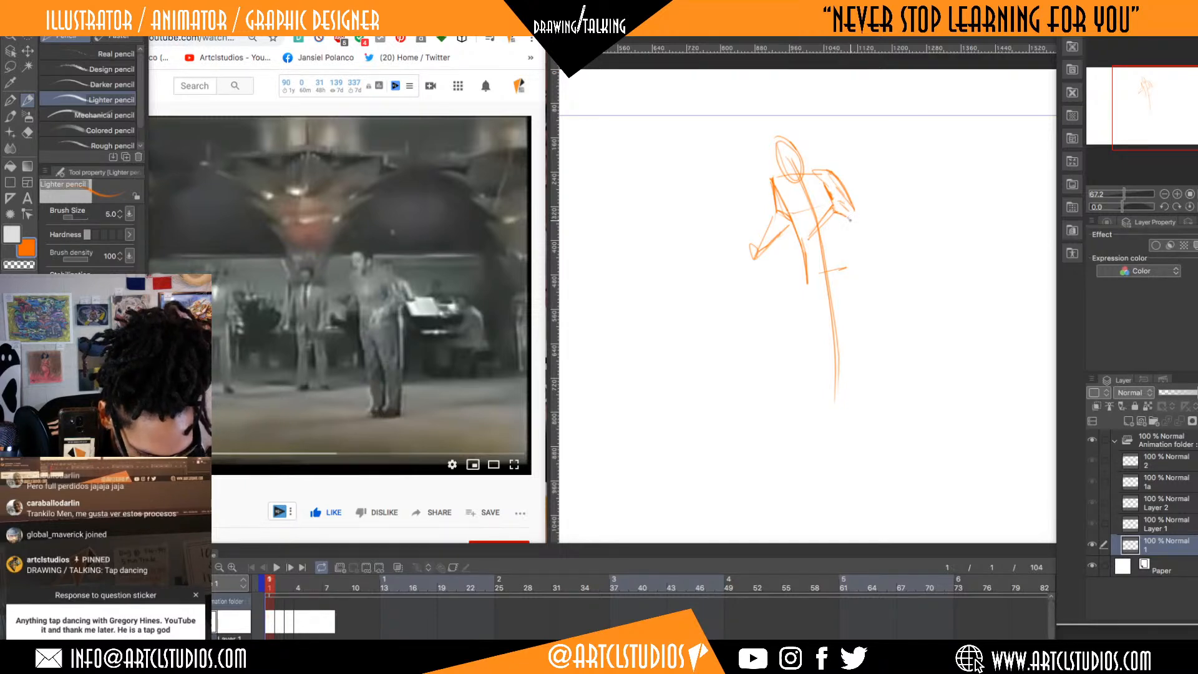
# - Sketch the jacket's lower edge below the back elbow and the long tapering outlines of both legs
pyautogui.moveTo(812, 243)
pyautogui.mouseDown()
pyautogui.moveTo(850, 228)
pyautogui.moveTo(852, 202)
pyautogui.moveTo(850, 258)
pyautogui.mouseUp()
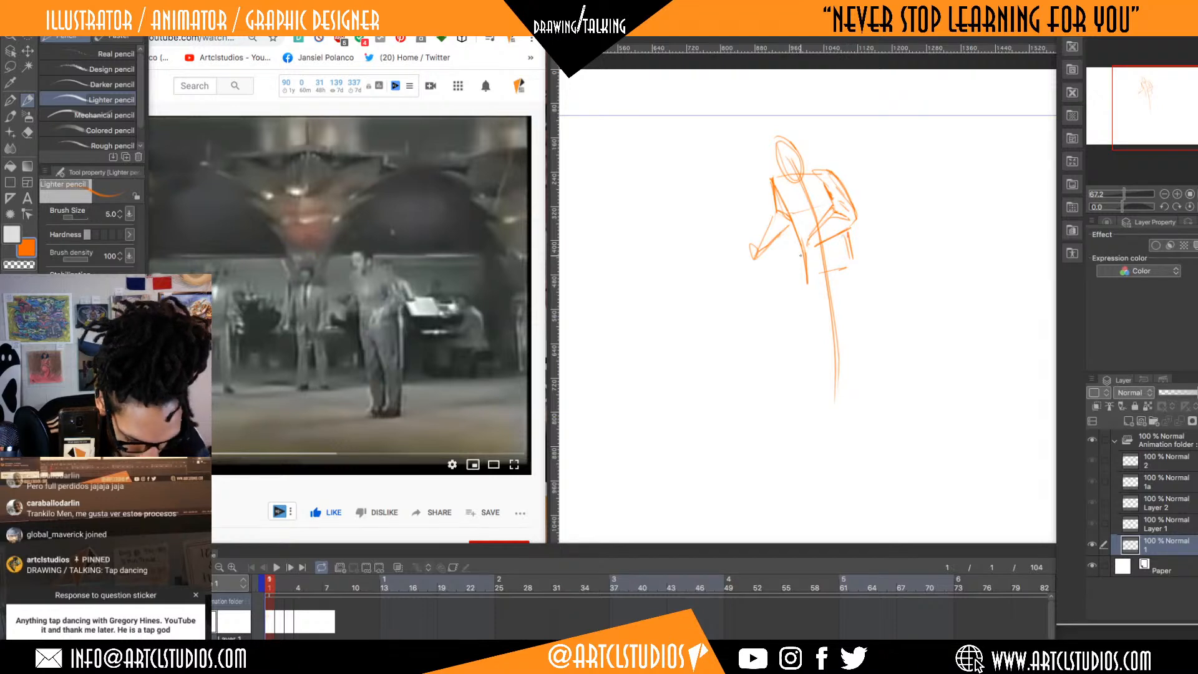
pyautogui.moveTo(809, 299); pyautogui.dragTo(841, 404)
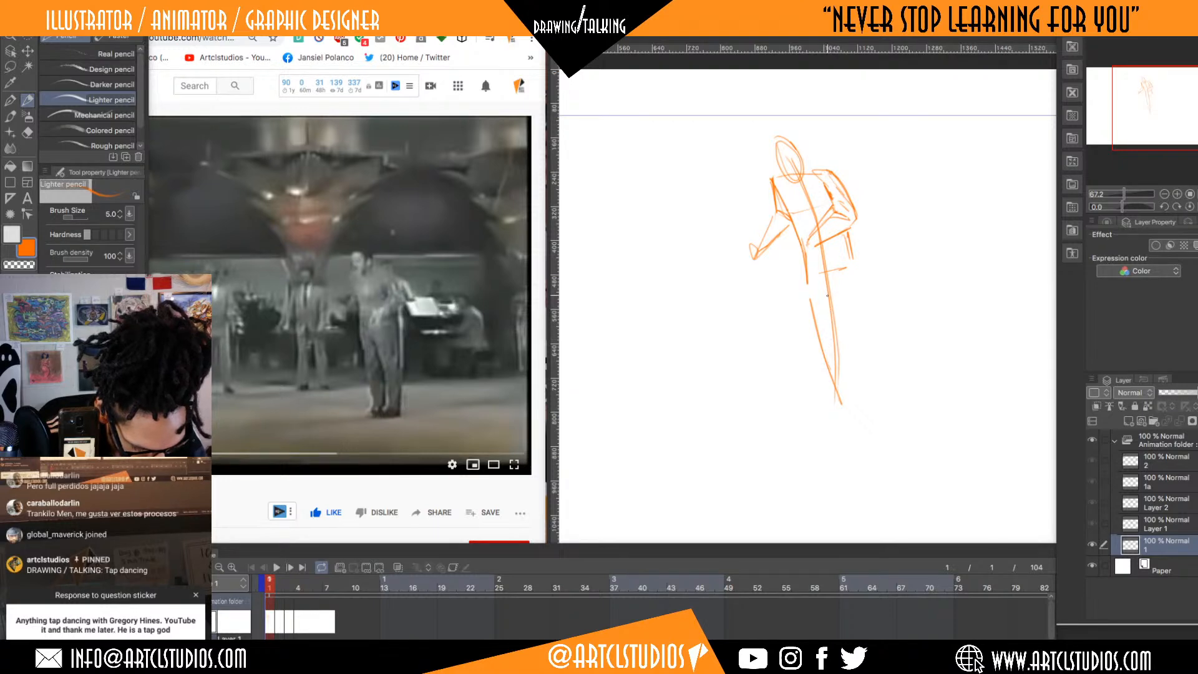
pyautogui.moveTo(838, 335); pyautogui.dragTo(862, 383)
pyautogui.moveTo(834, 312); pyautogui.dragTo(864, 389)
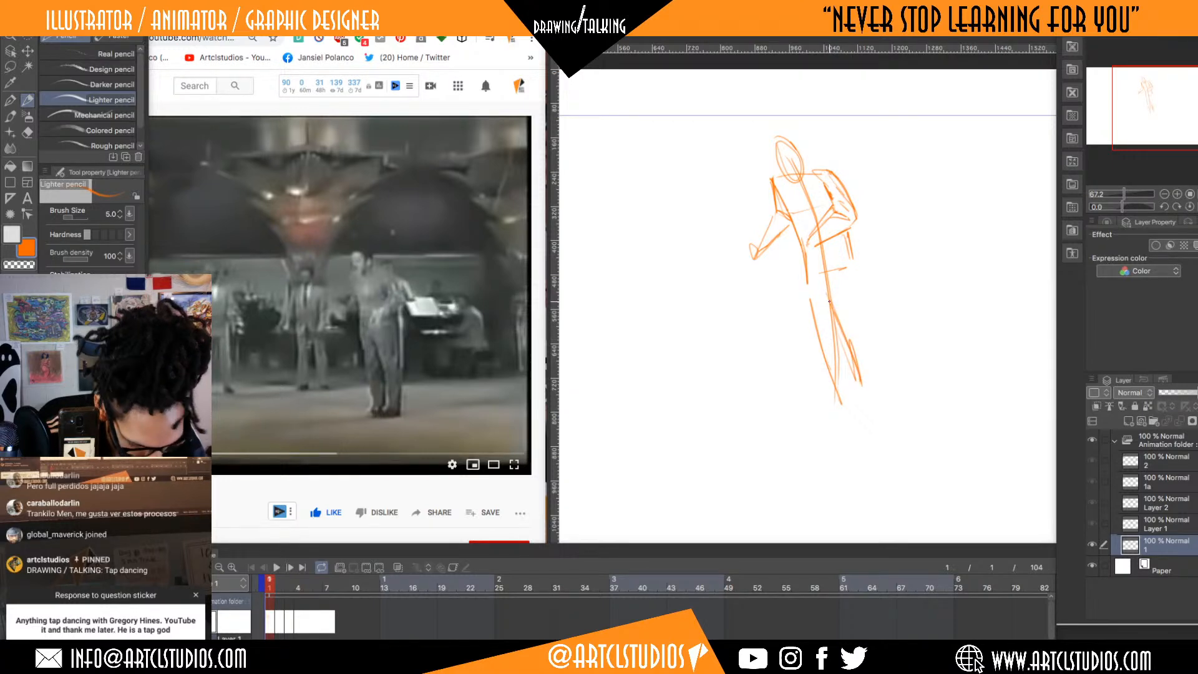
pyautogui.moveTo(852, 260)
pyautogui.mouseDown()
pyautogui.moveTo(873, 370)
pyautogui.moveTo(857, 262)
pyautogui.moveTo(878, 357)
pyautogui.mouseUp()
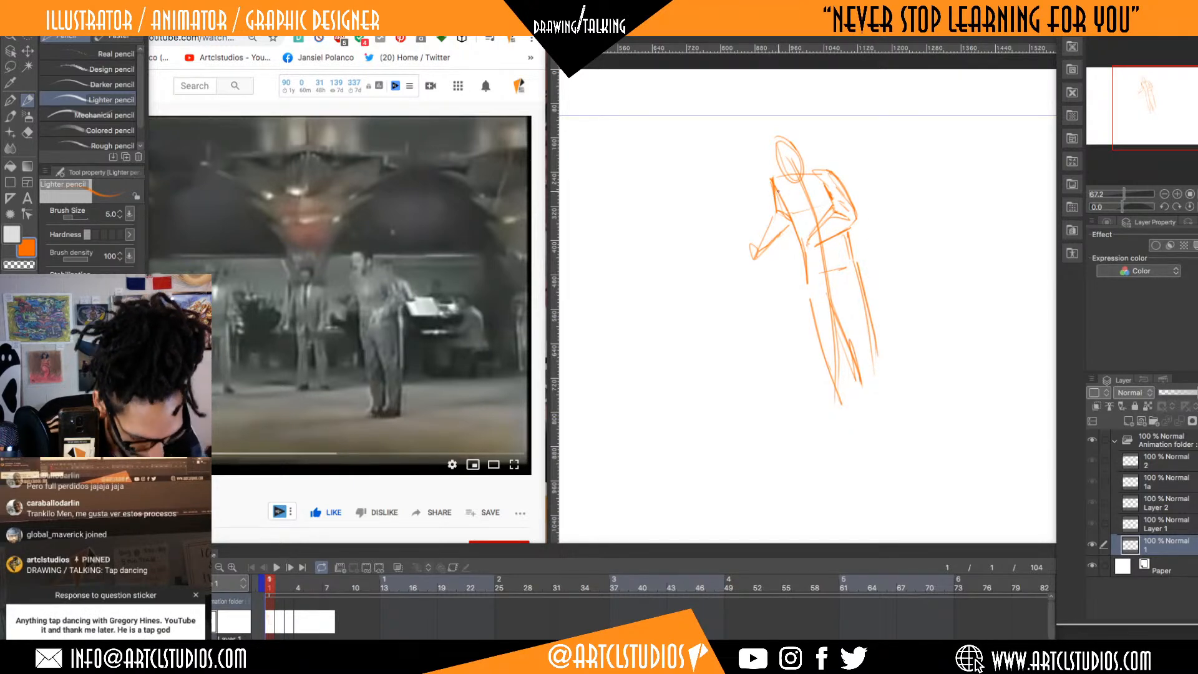
# - Lasso a tiny area near the front elbow and paste a copy of it onto a new layer
pyautogui.press('m')
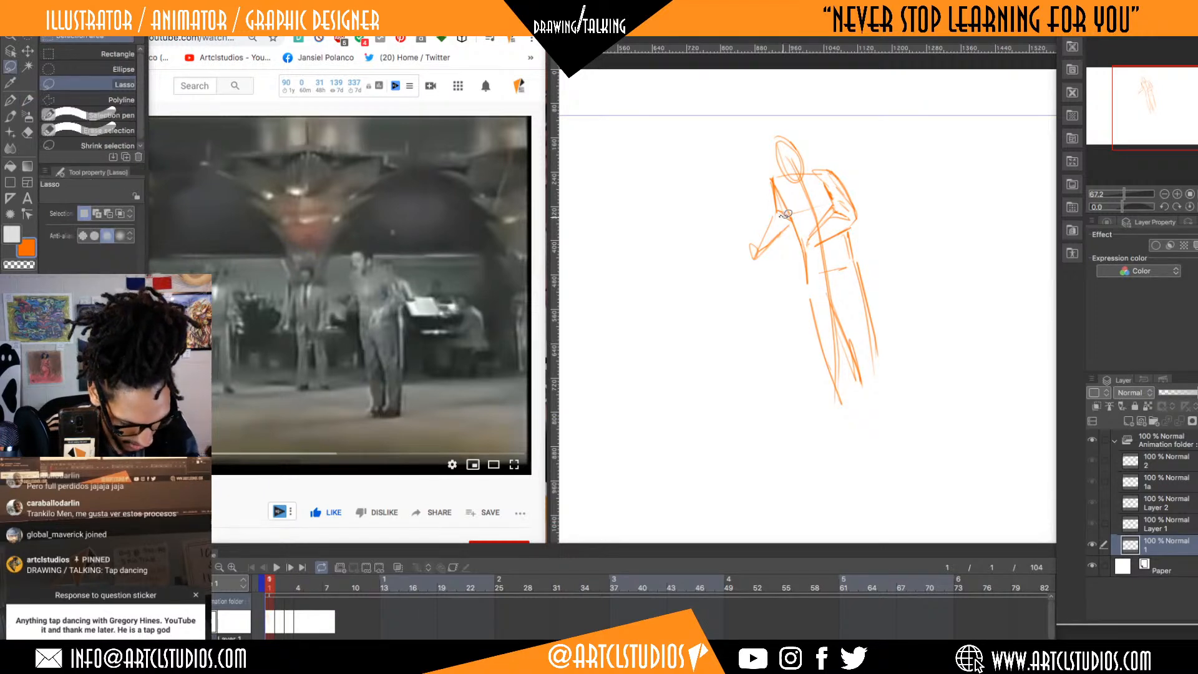
pyautogui.moveTo(784, 214); pyautogui.dragTo(780, 216)
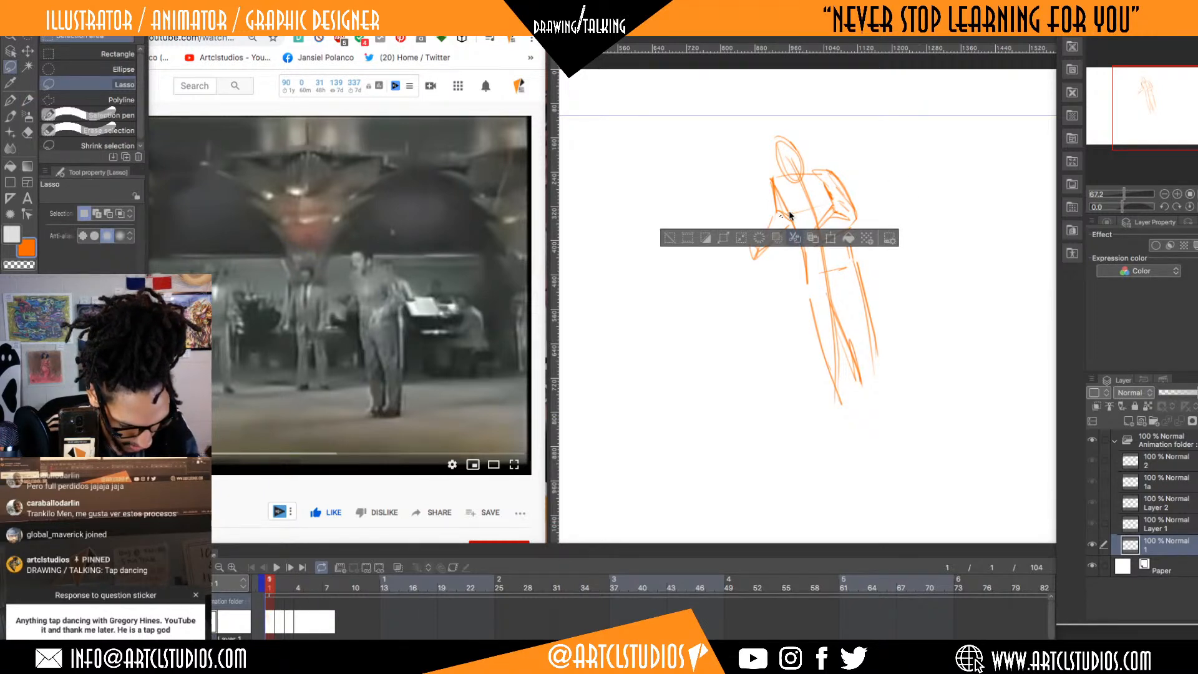
pyautogui.click(796, 238)
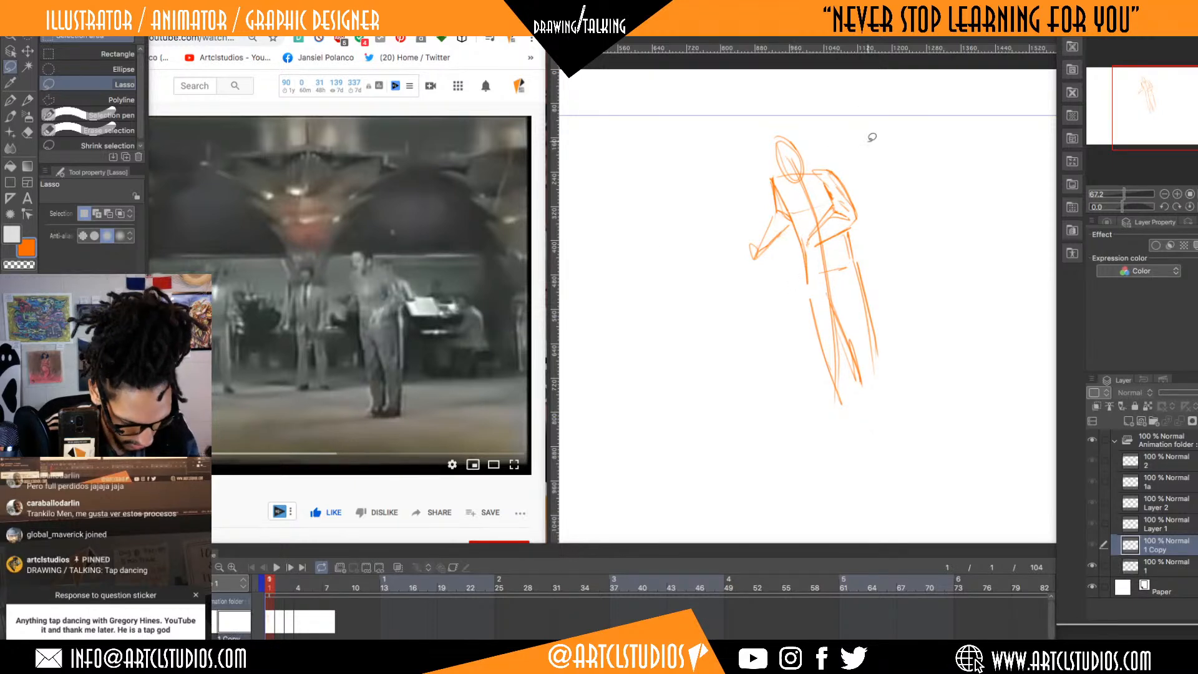
# - Step between frames 1 and 2 with the pencil active and return to layer 1 on frame 1, with onion skin enabled
pyautogui.press('p')
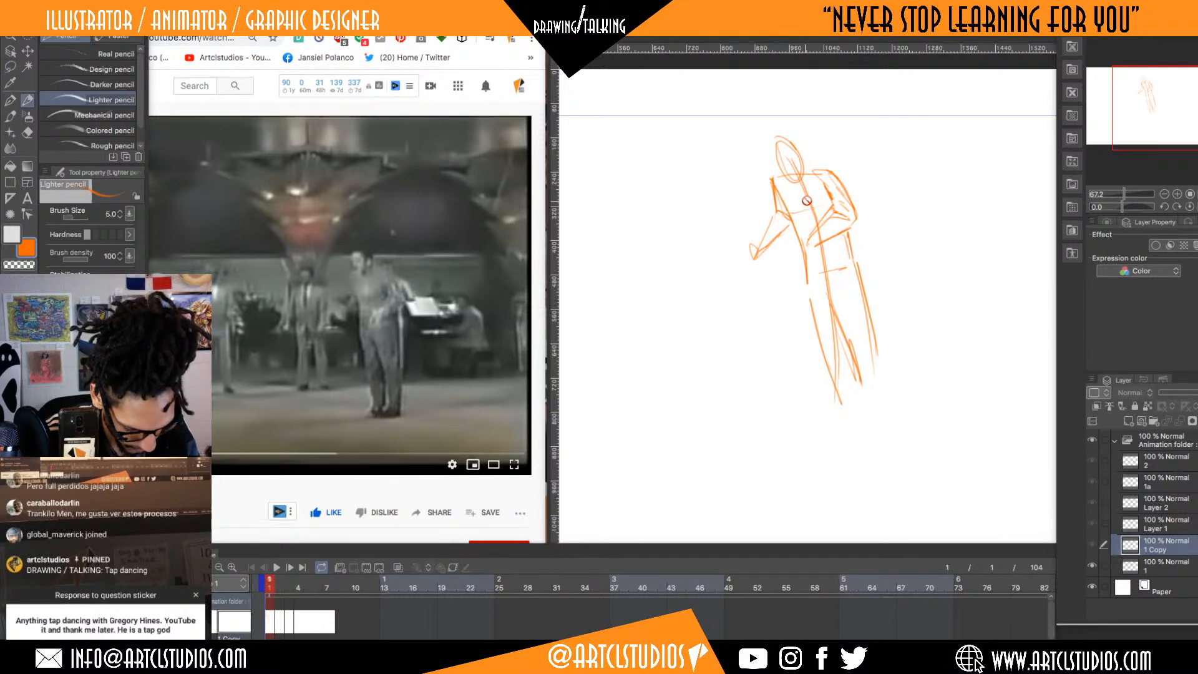
pyautogui.press('e')
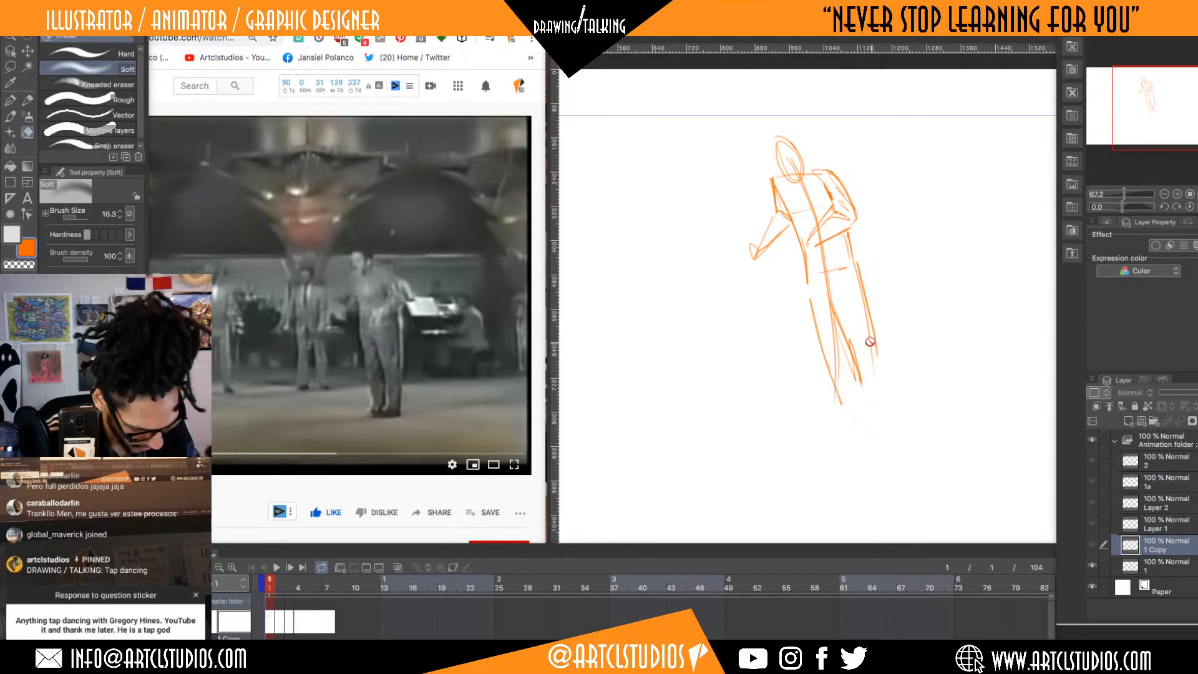
pyautogui.press('p')
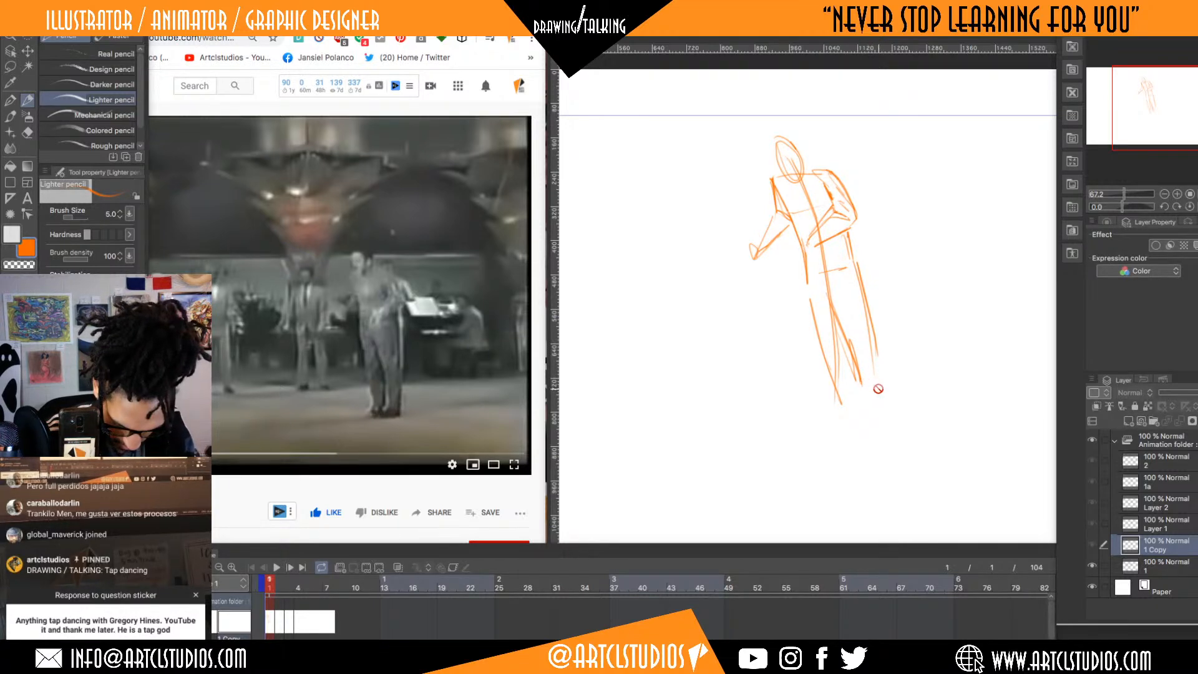
pyautogui.press('Right')
pyautogui.press('Right')
pyautogui.press('Right')
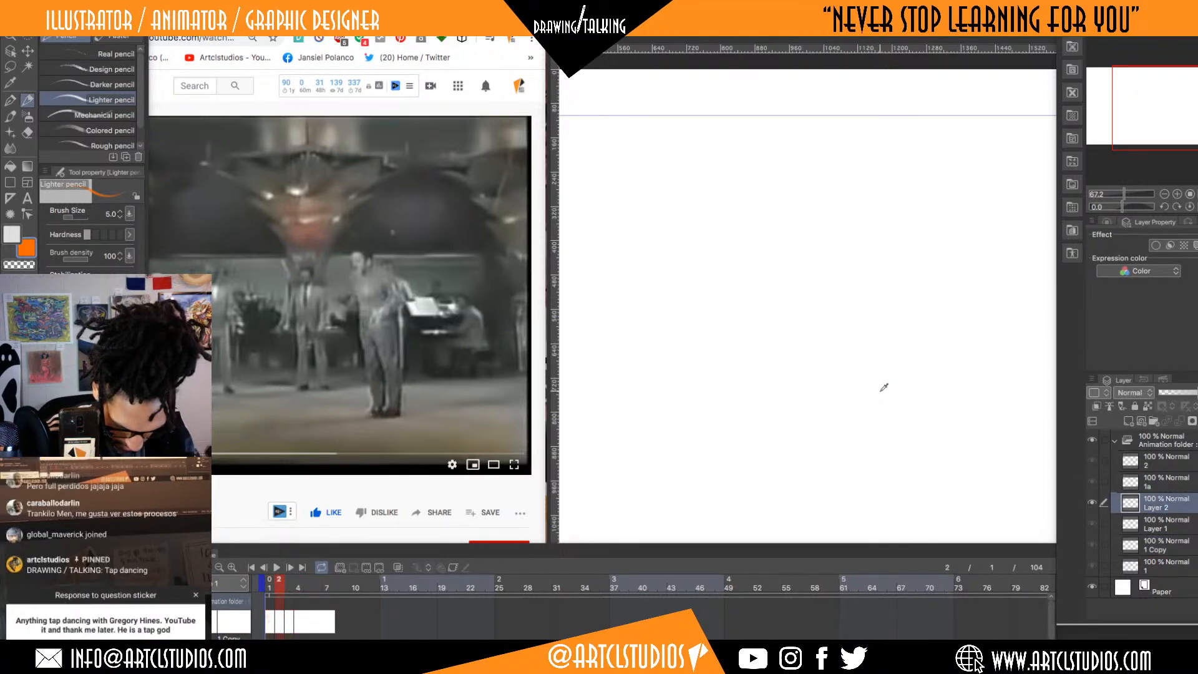
pyautogui.press('Left')
pyautogui.press('Right')
pyautogui.press('Left')
pyautogui.press('Left')
pyautogui.press('Left')
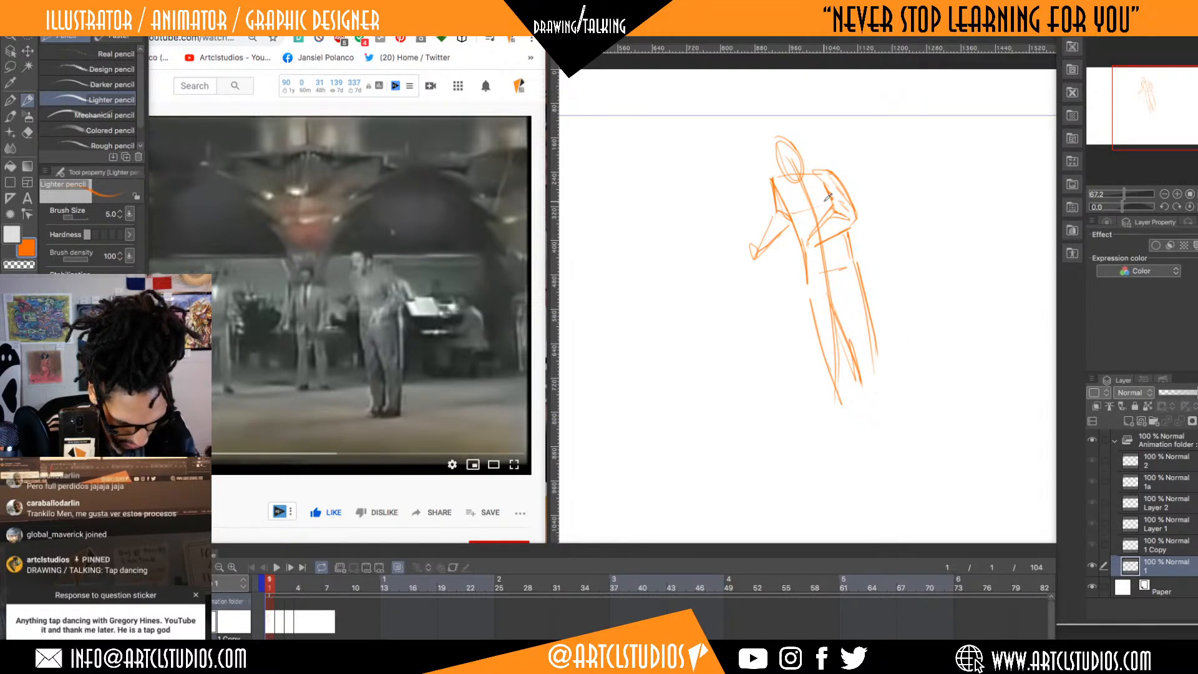
# - Pencil the back arm's hand at the waist and add inner leg and trouser-cuff lines down to the feet
pyautogui.press('e')
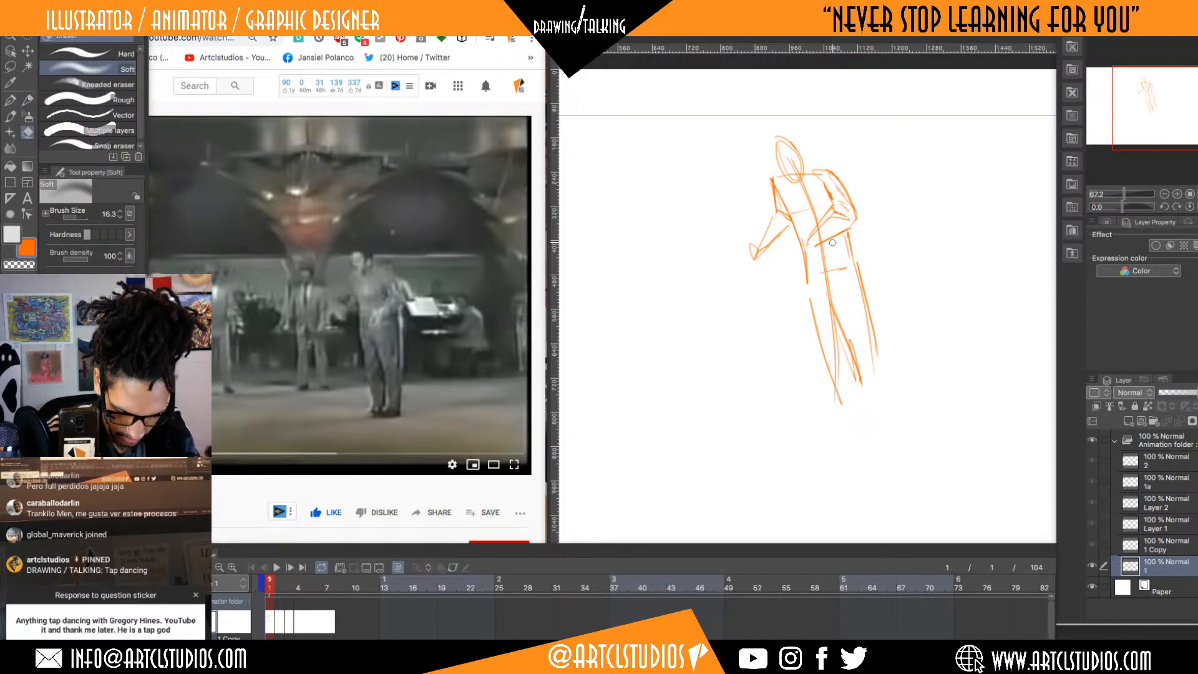
pyautogui.press('w')
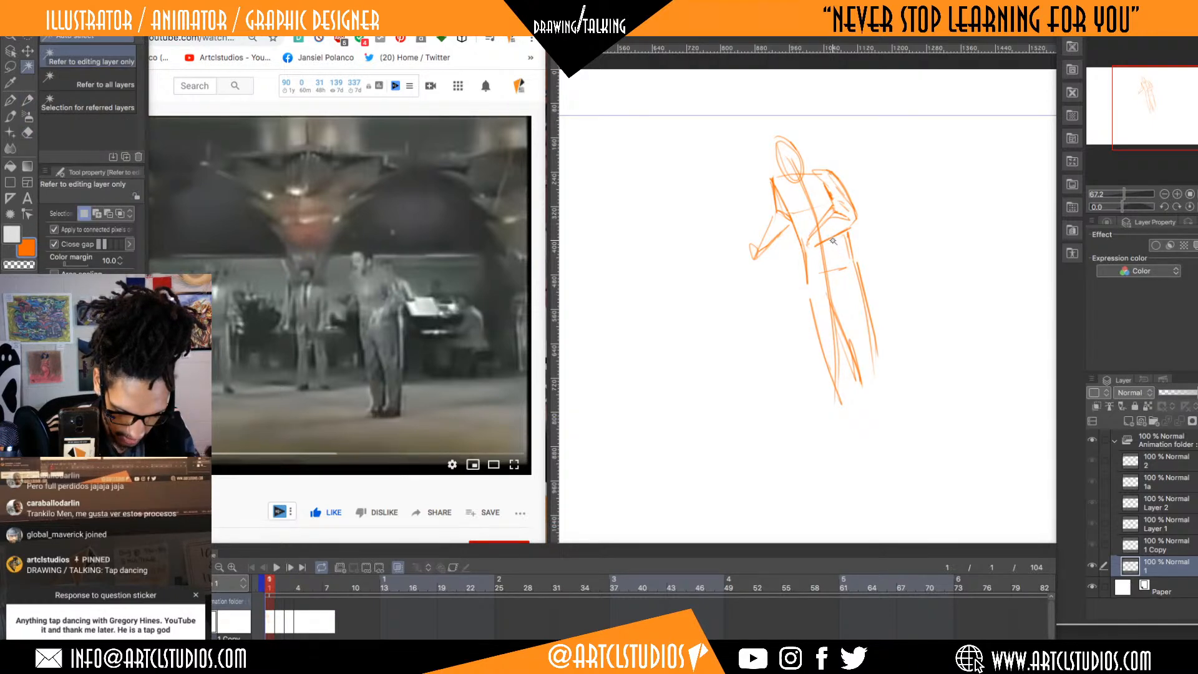
pyautogui.press('p')
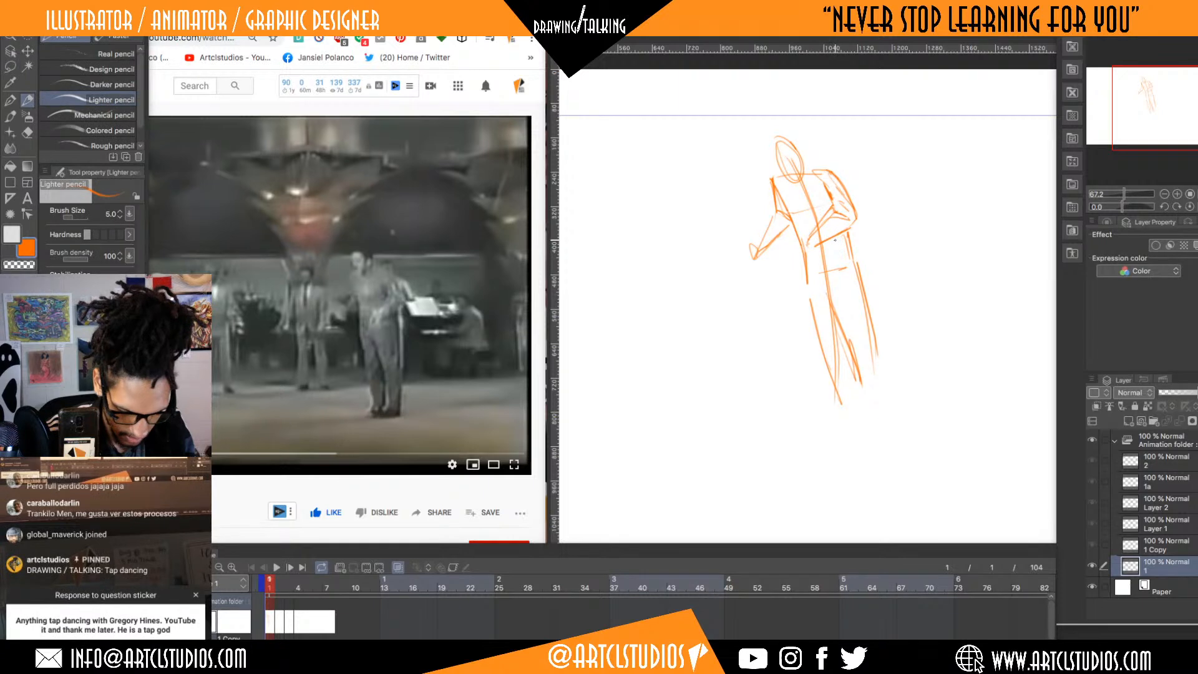
pyautogui.moveTo(813, 238); pyautogui.dragTo(810, 251)
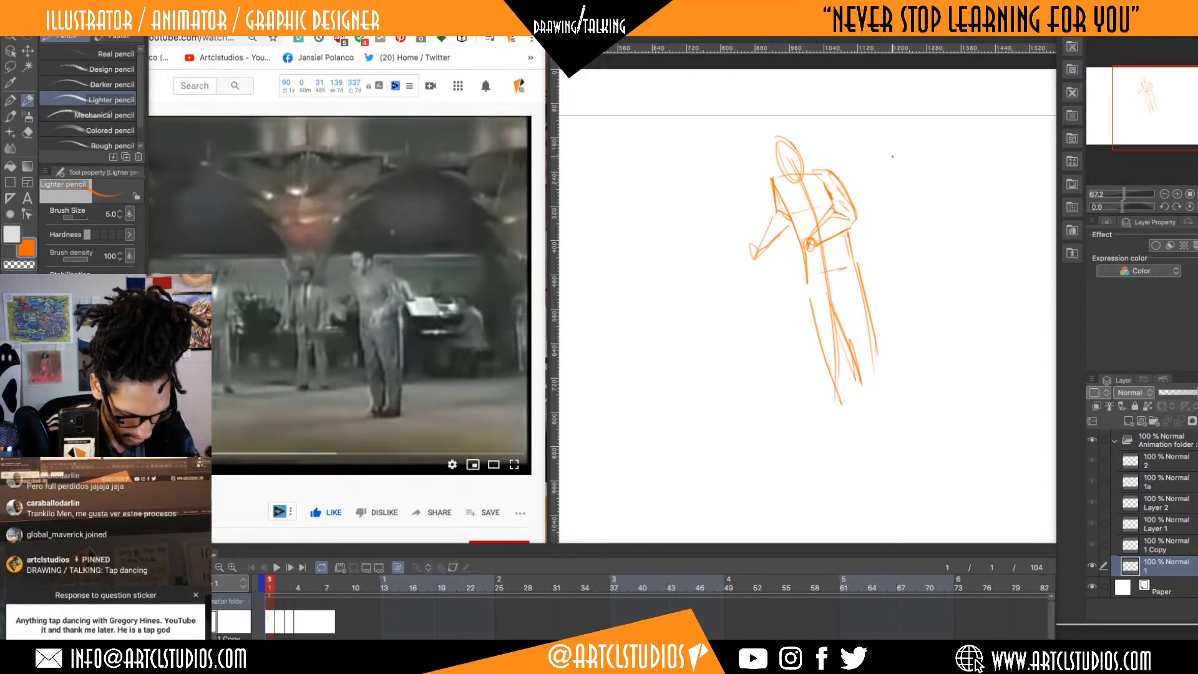
pyautogui.moveTo(861, 388)
pyautogui.mouseDown()
pyautogui.moveTo(858, 274)
pyautogui.moveTo(837, 397)
pyautogui.mouseUp()
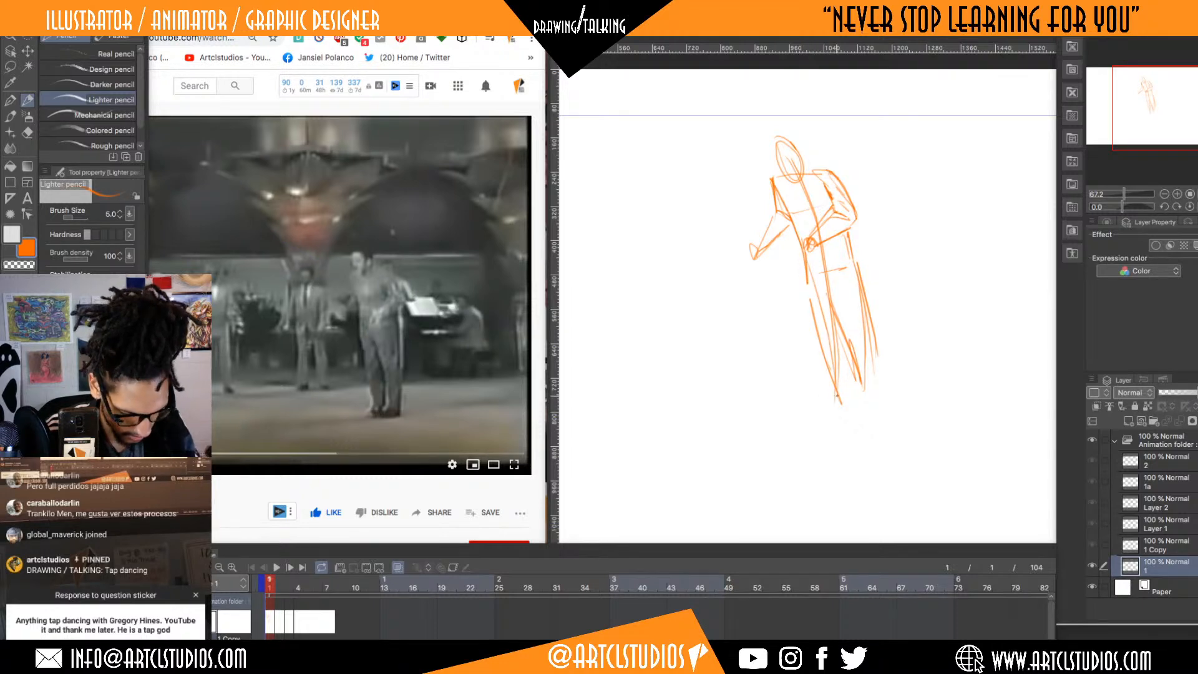
pyautogui.moveTo(836, 318)
pyautogui.mouseDown()
pyautogui.moveTo(838, 408)
pyautogui.moveTo(863, 356)
pyautogui.moveTo(881, 365)
pyautogui.moveTo(869, 343)
pyautogui.moveTo(879, 354)
pyautogui.moveTo(860, 367)
pyautogui.moveTo(830, 303)
pyautogui.moveTo(845, 407)
pyautogui.mouseUp()
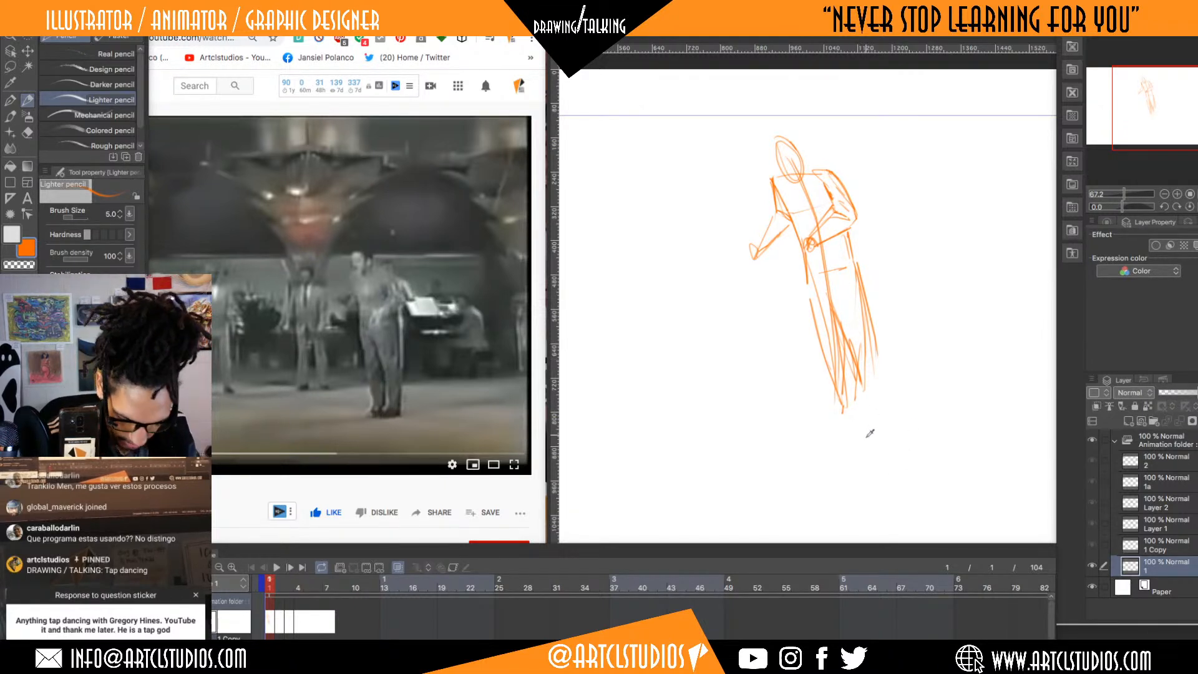
# - Advance to frame 2 on Layer 1, play the YouTube reference to the dancer's bent-knee step, pause it and return to the drawing
pyautogui.press('Right')
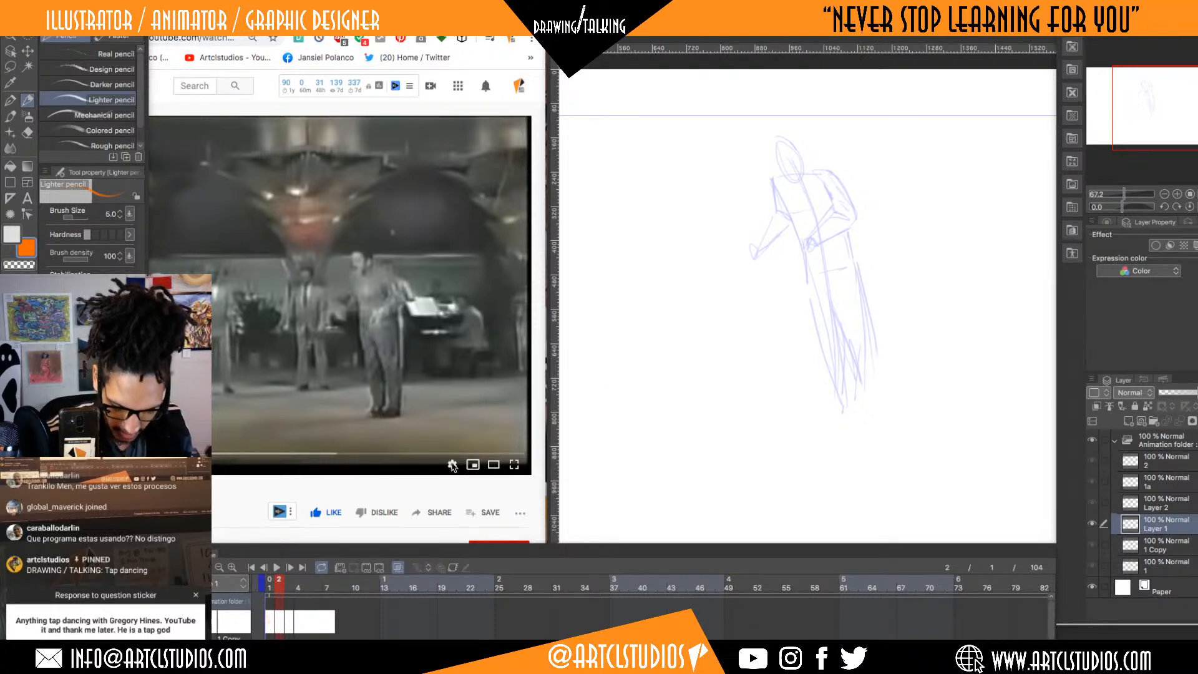
pyautogui.click(331, 489)
pyautogui.press('space')
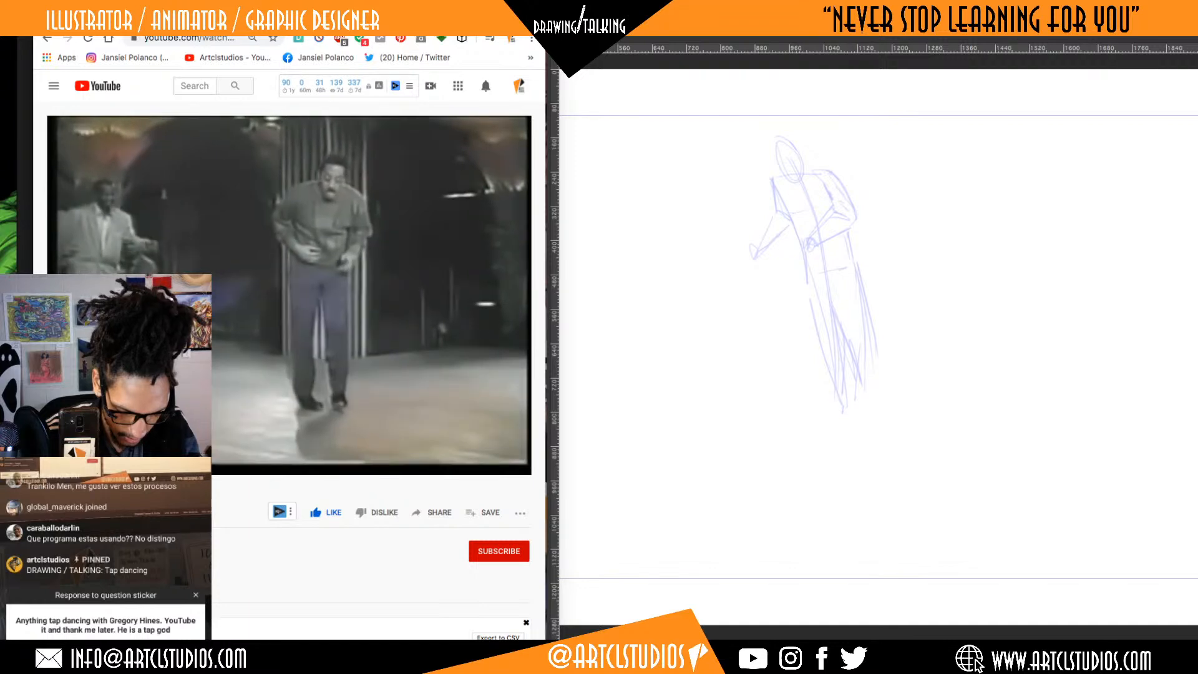
pyautogui.press('space')
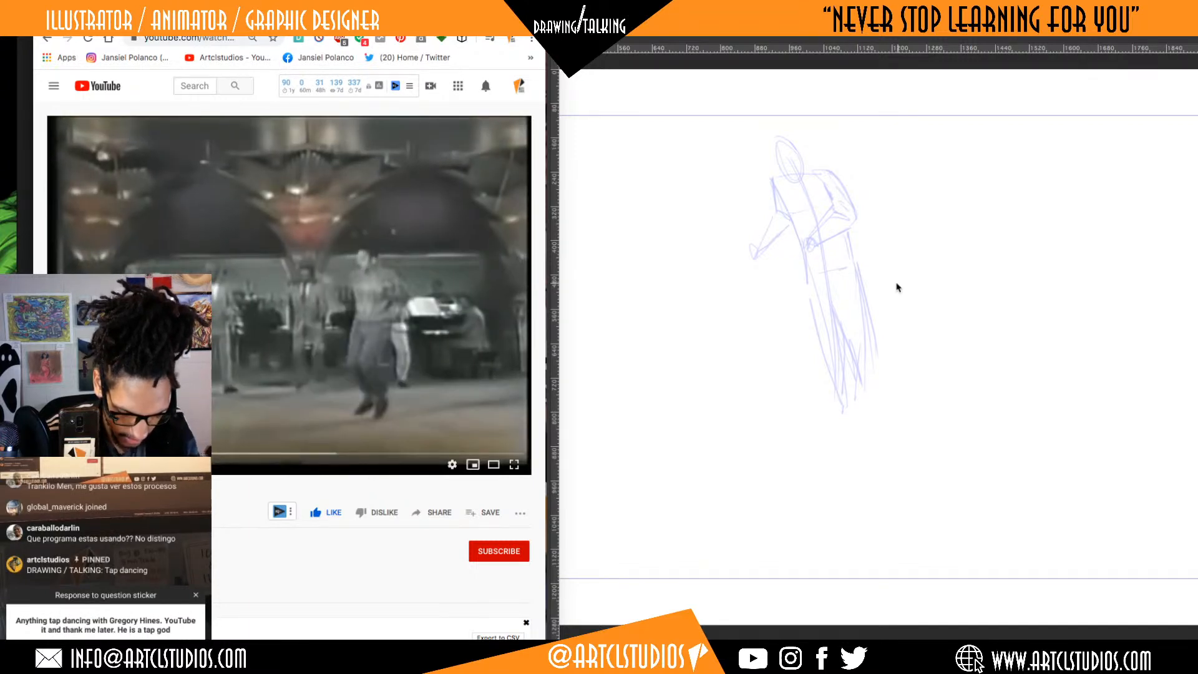
pyautogui.press('Tab')
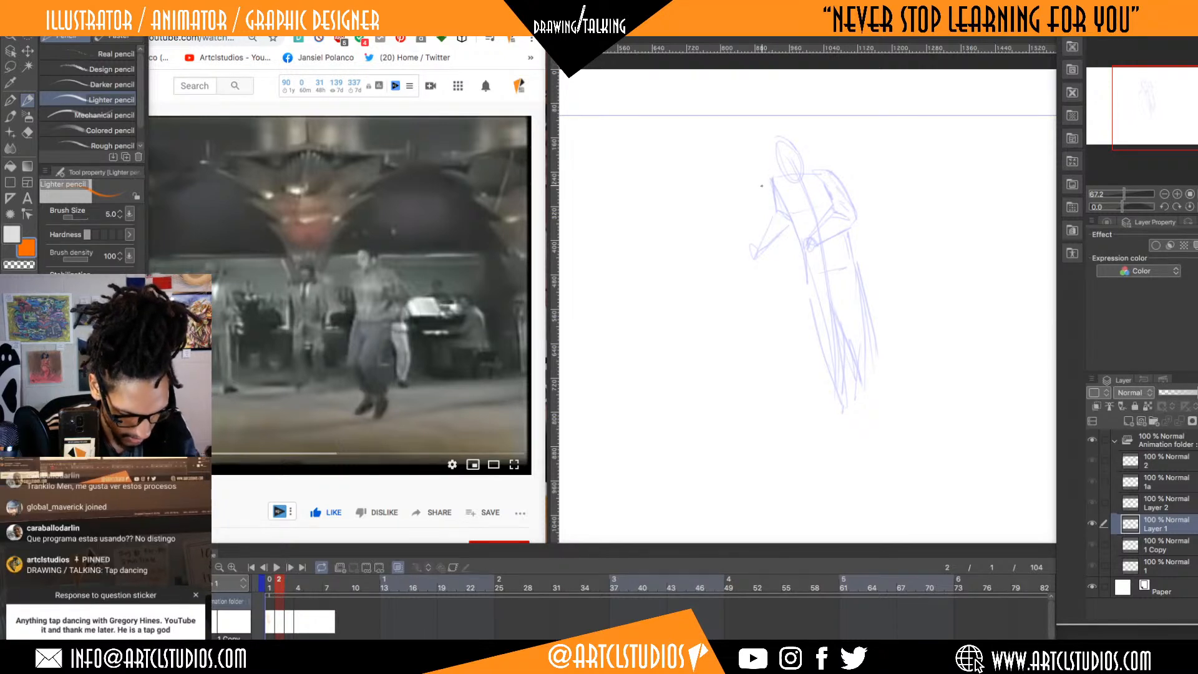
# - Over the onion skin on frame 2, draw the torso's front edge and an oval head shifted slightly forward
pyautogui.moveTo(765, 183); pyautogui.dragTo(792, 243)
pyautogui.moveTo(778, 204)
pyautogui.mouseDown()
pyautogui.moveTo(786, 261)
pyautogui.moveTo(792, 269)
pyautogui.mouseUp()
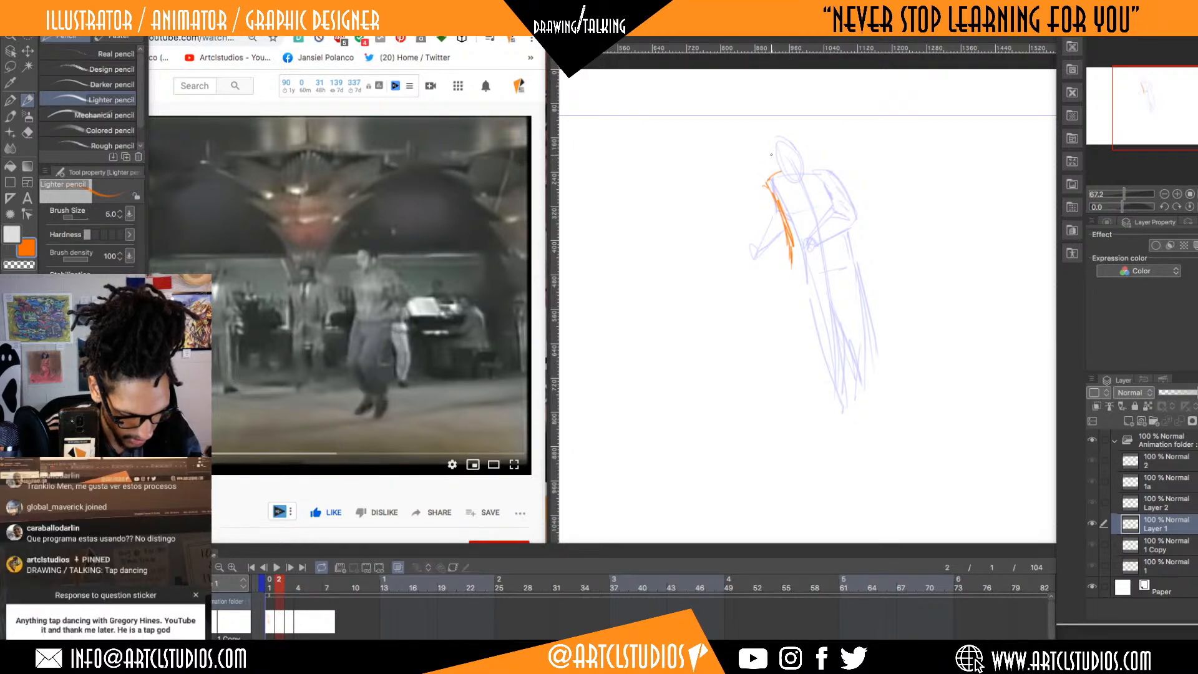
pyautogui.moveTo(766, 150); pyautogui.dragTo(780, 188)
pyautogui.moveTo(765, 150)
pyautogui.mouseDown()
pyautogui.moveTo(793, 163)
pyautogui.moveTo(789, 179)
pyautogui.mouseUp()
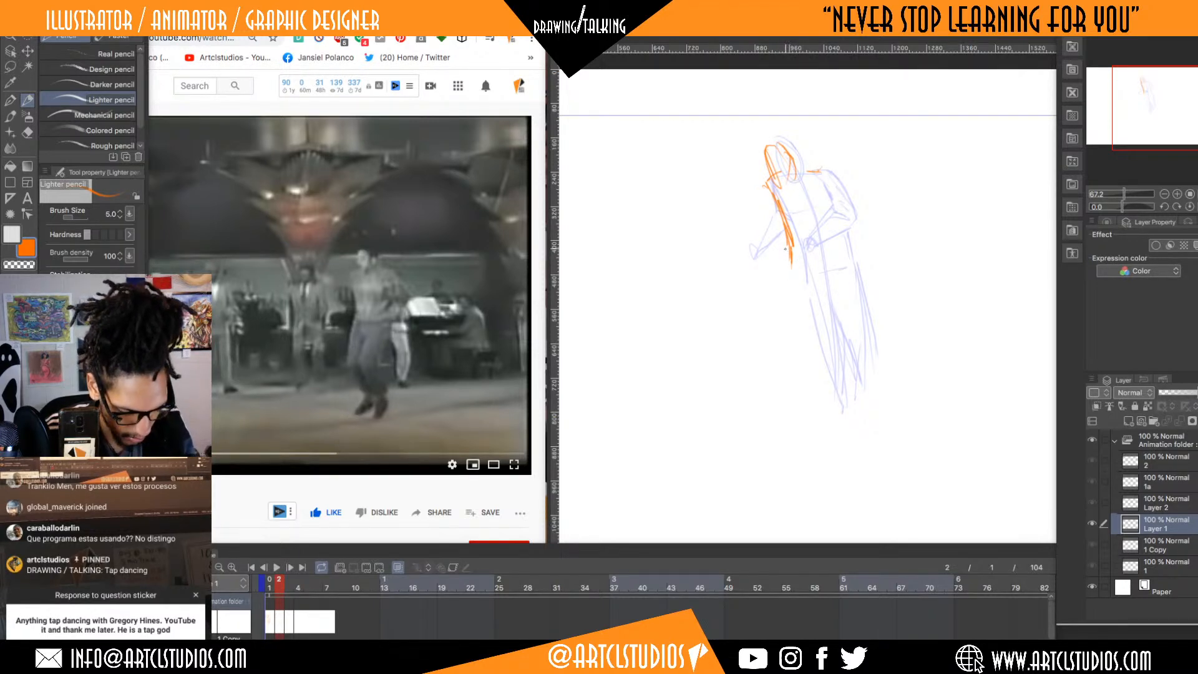
# - Sketch the front forearm reaching forward and the back arm bent across the torso on frame 2
pyautogui.moveTo(777, 227); pyautogui.dragTo(743, 244)
pyautogui.moveTo(774, 218); pyautogui.dragTo(758, 245)
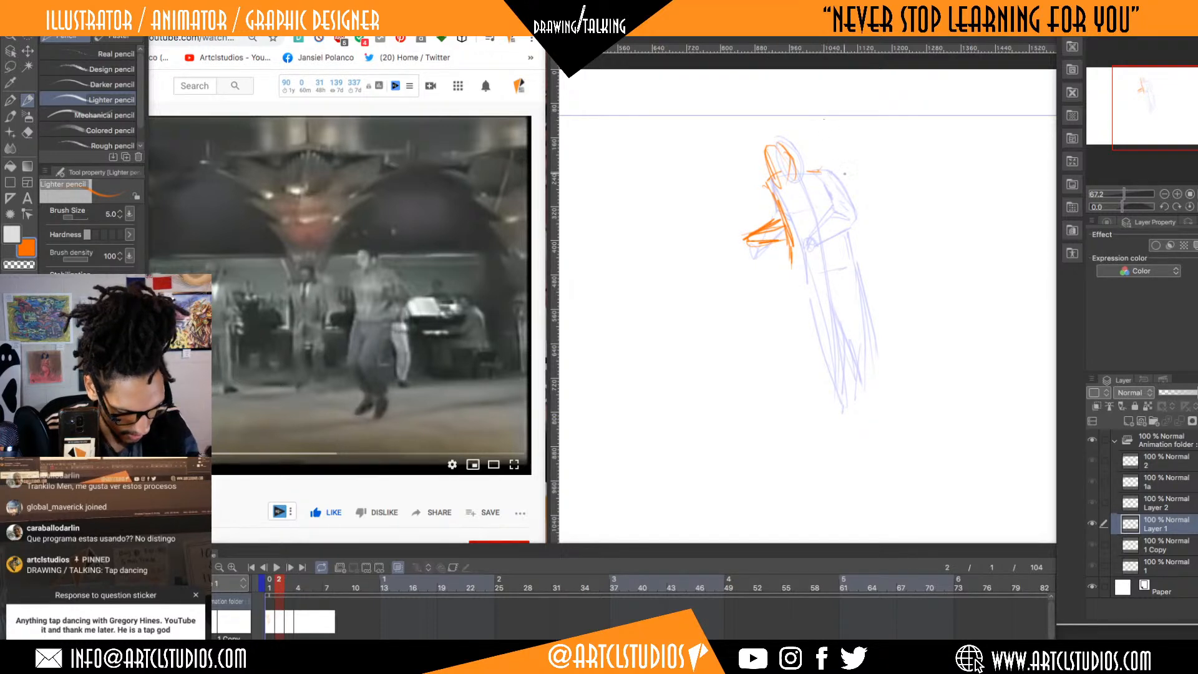
pyautogui.moveTo(835, 186); pyautogui.dragTo(851, 216)
pyautogui.moveTo(821, 171)
pyautogui.mouseDown()
pyautogui.moveTo(836, 197)
pyautogui.moveTo(807, 234)
pyautogui.moveTo(804, 216)
pyautogui.mouseUp()
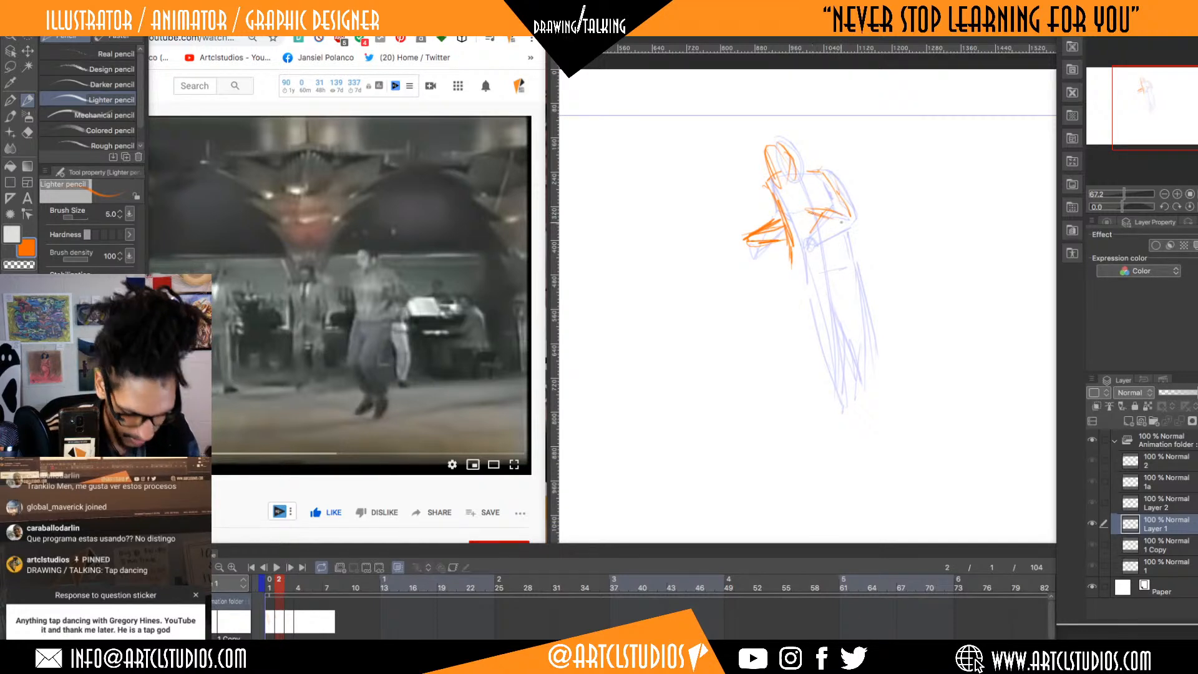
# - Erase the front forearm strokes with the Soft eraser and hide the palettes around the canvas
pyautogui.press('e')
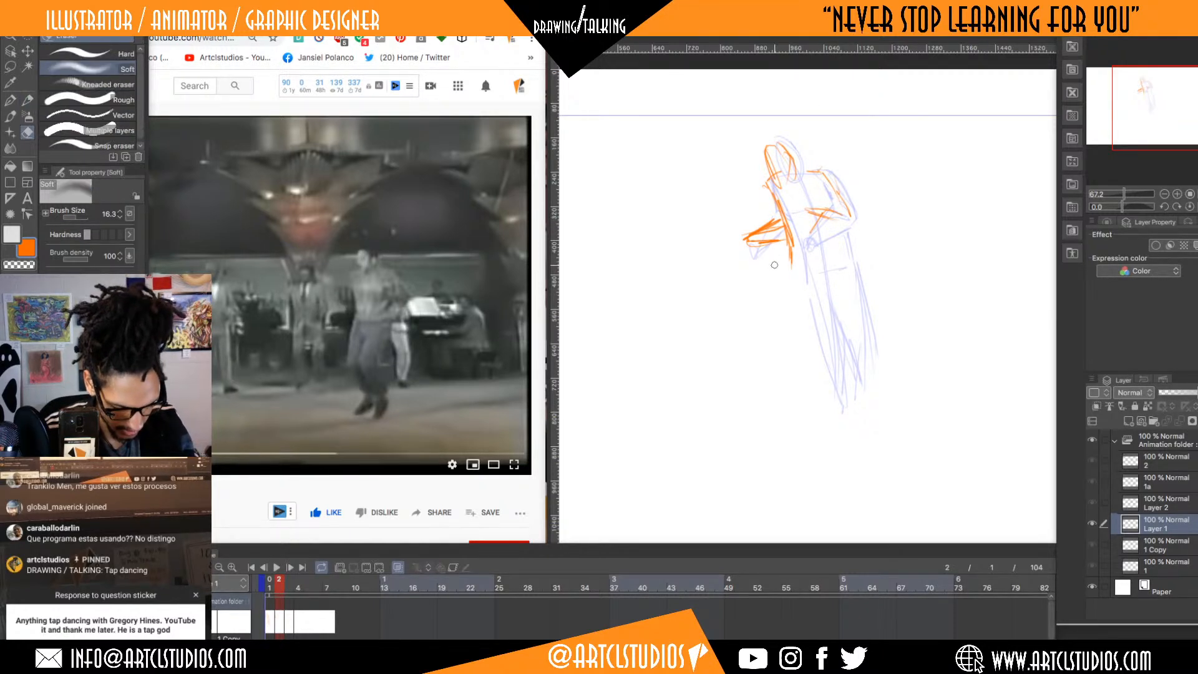
pyautogui.moveTo(768, 235)
pyautogui.mouseDown()
pyautogui.moveTo(773, 220)
pyautogui.moveTo(781, 244)
pyautogui.moveTo(775, 215)
pyautogui.moveTo(752, 224)
pyautogui.moveTo(755, 246)
pyautogui.moveTo(745, 231)
pyautogui.moveTo(751, 247)
pyautogui.mouseUp()
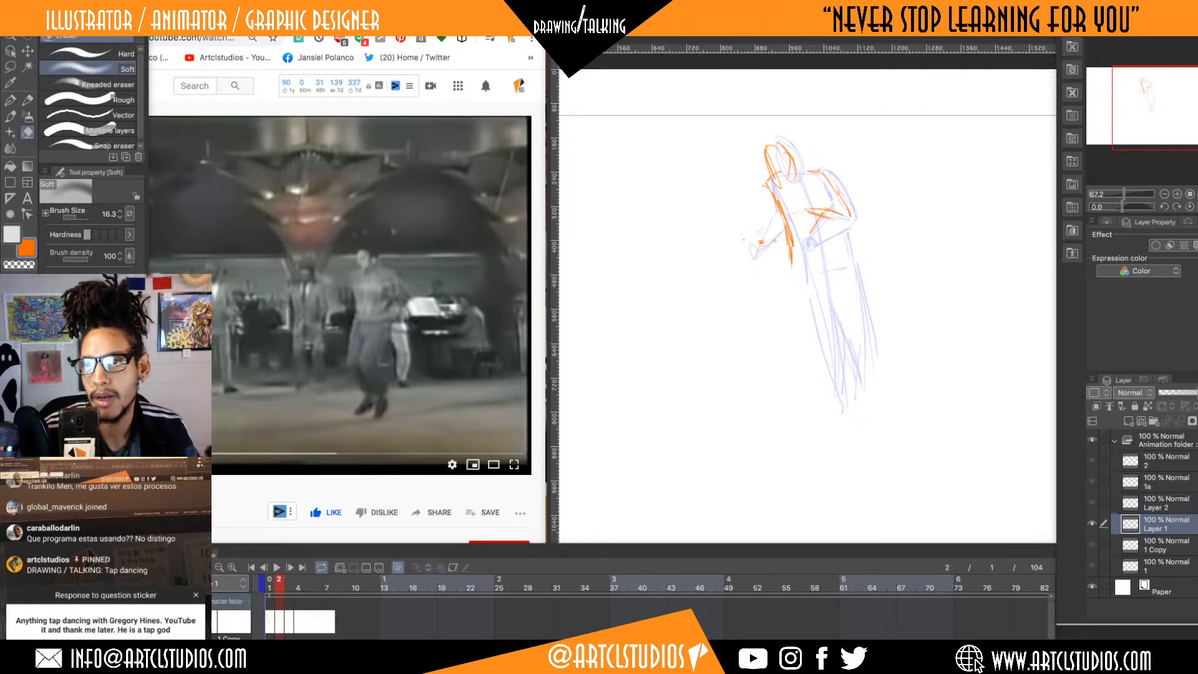
pyautogui.press('Tab')
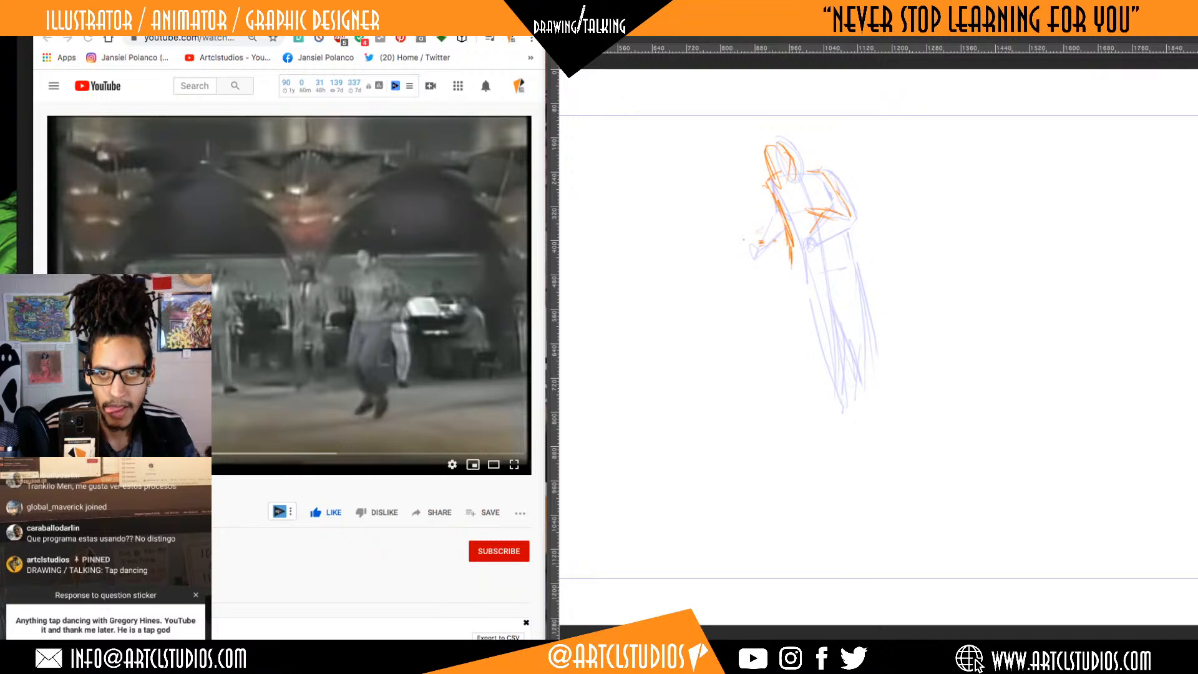
# - Play the finished Bachata couple-dance animation as an example, pause it and return to the tap dancer drawing
pyautogui.moveTo(777, 52); pyautogui.dragTo(776, 154)
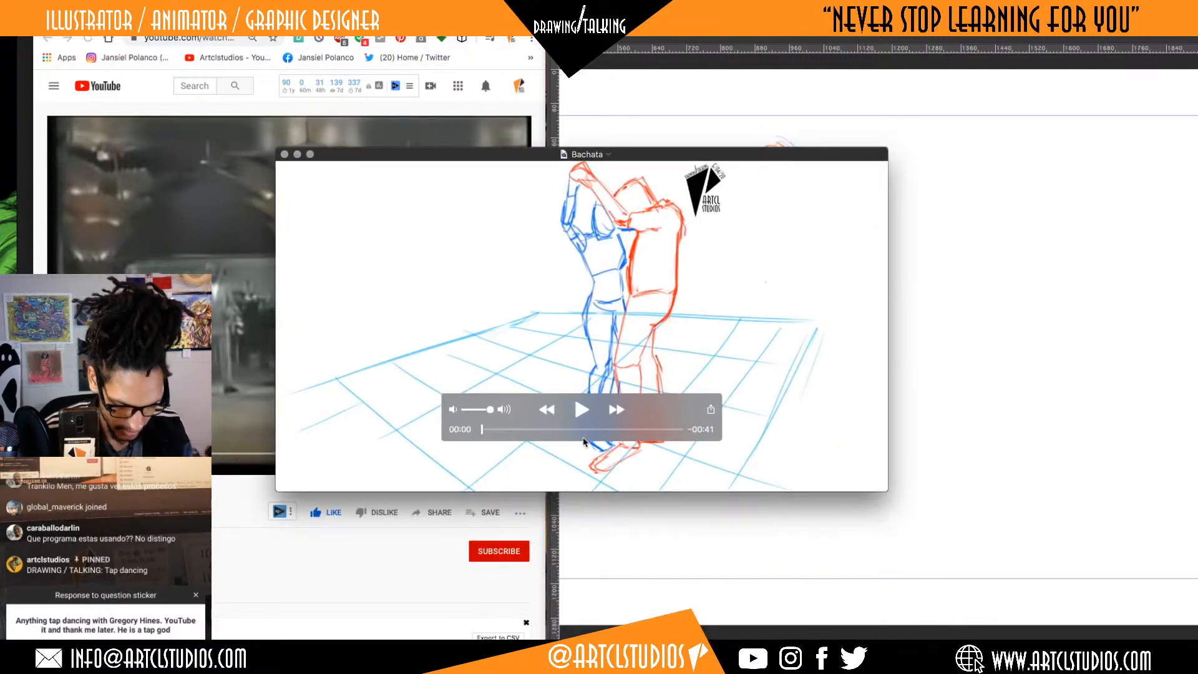
pyautogui.click(581, 409)
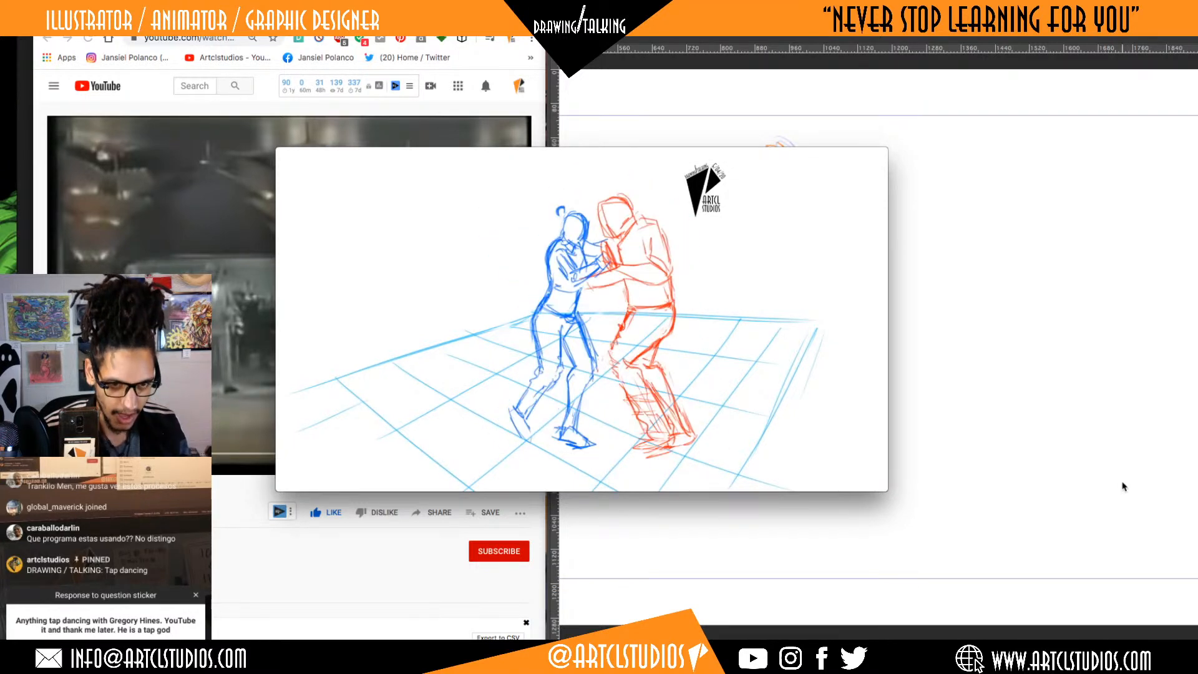
pyautogui.moveTo(573, 460)
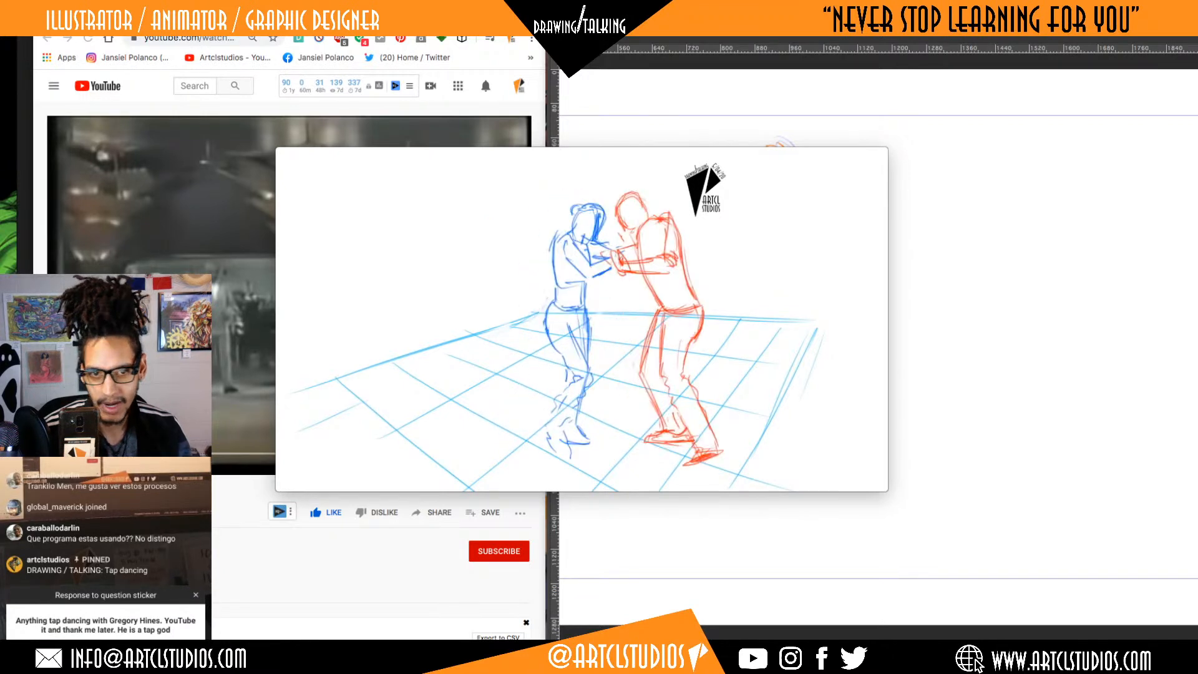
pyautogui.moveTo(745, 312)
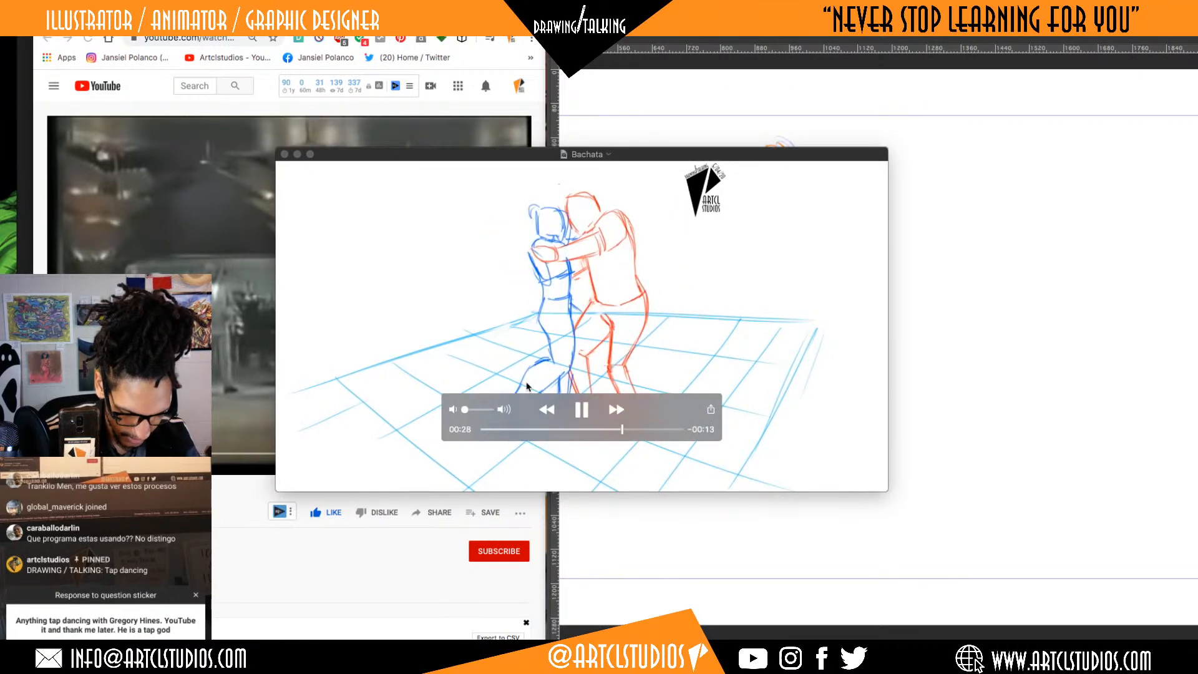
pyautogui.click(582, 409)
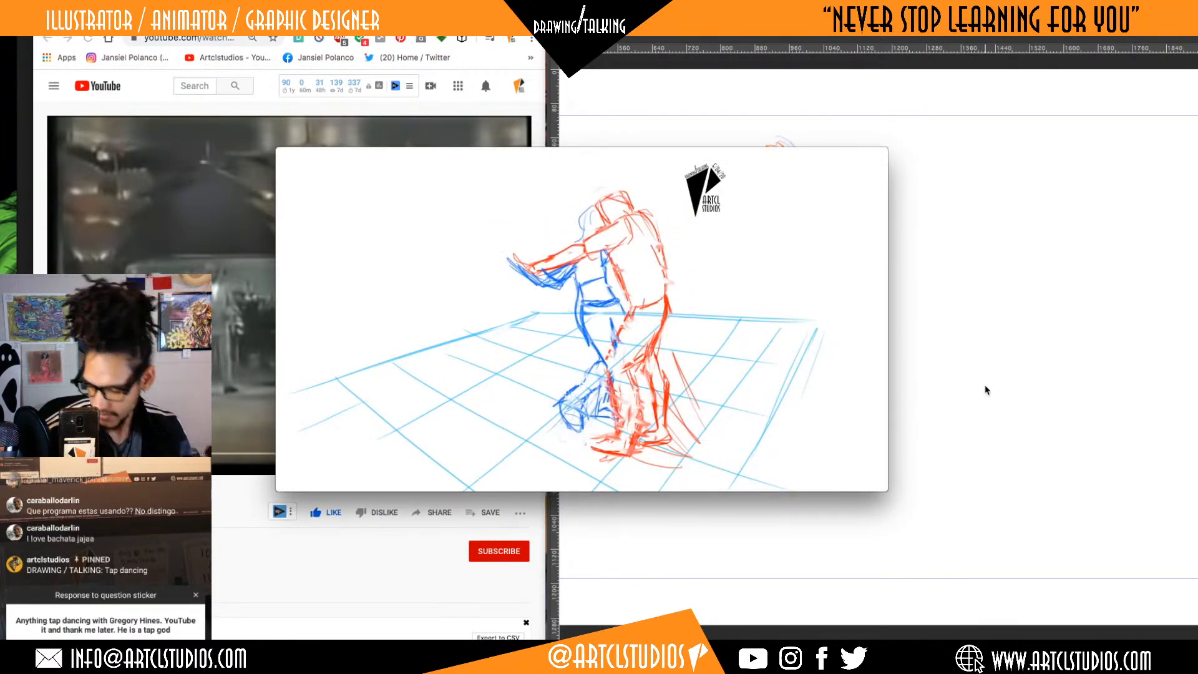
pyautogui.click(974, 391)
pyautogui.press('Tab')
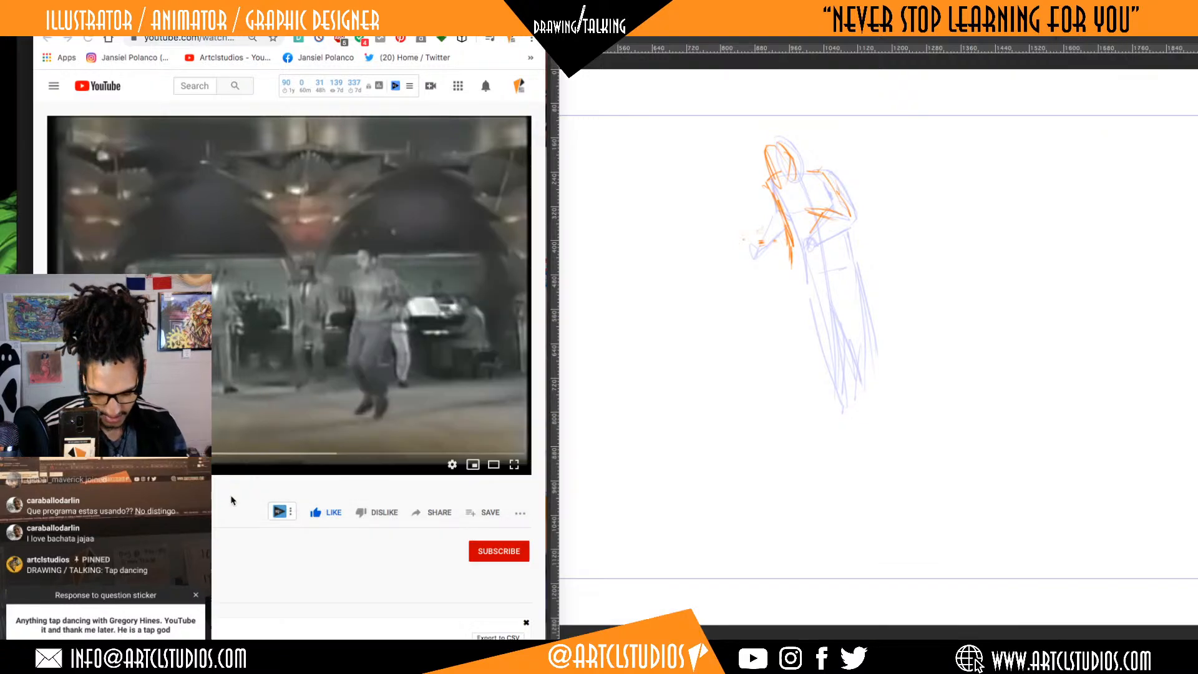
# - Bring back the palettes and erase the bent back forearm and the leftover front forearm strokes on frame 2 with the Soft eraser
pyautogui.press('Tab')
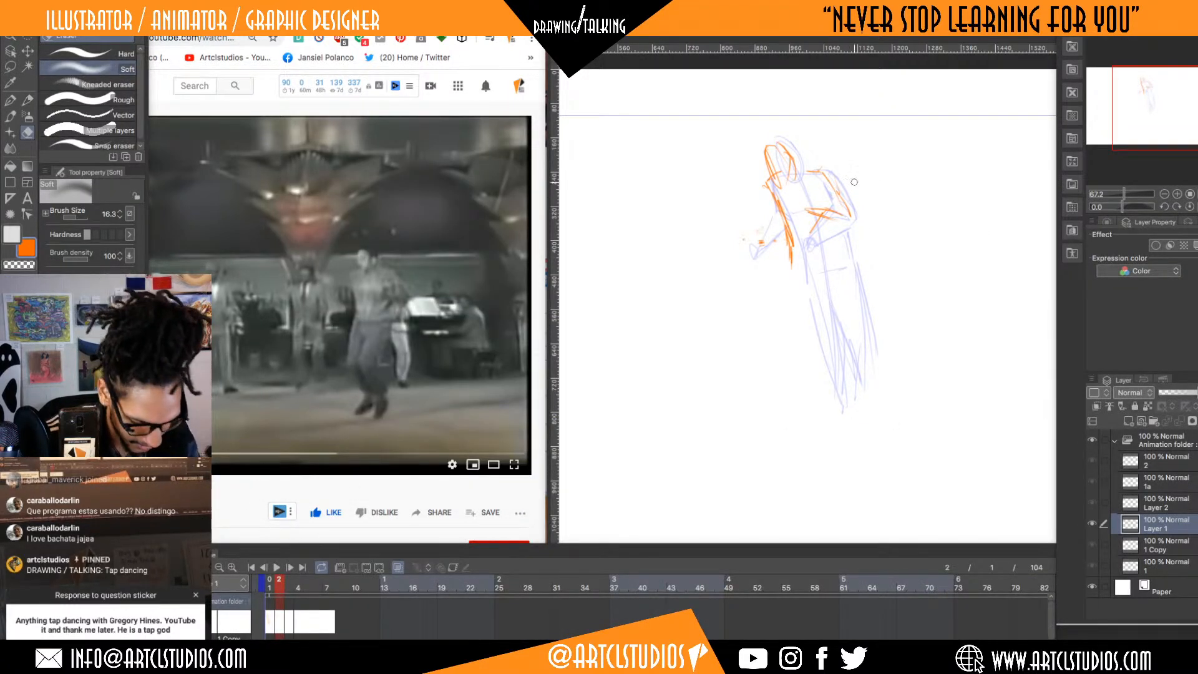
pyautogui.moveTo(834, 215); pyautogui.dragTo(812, 228)
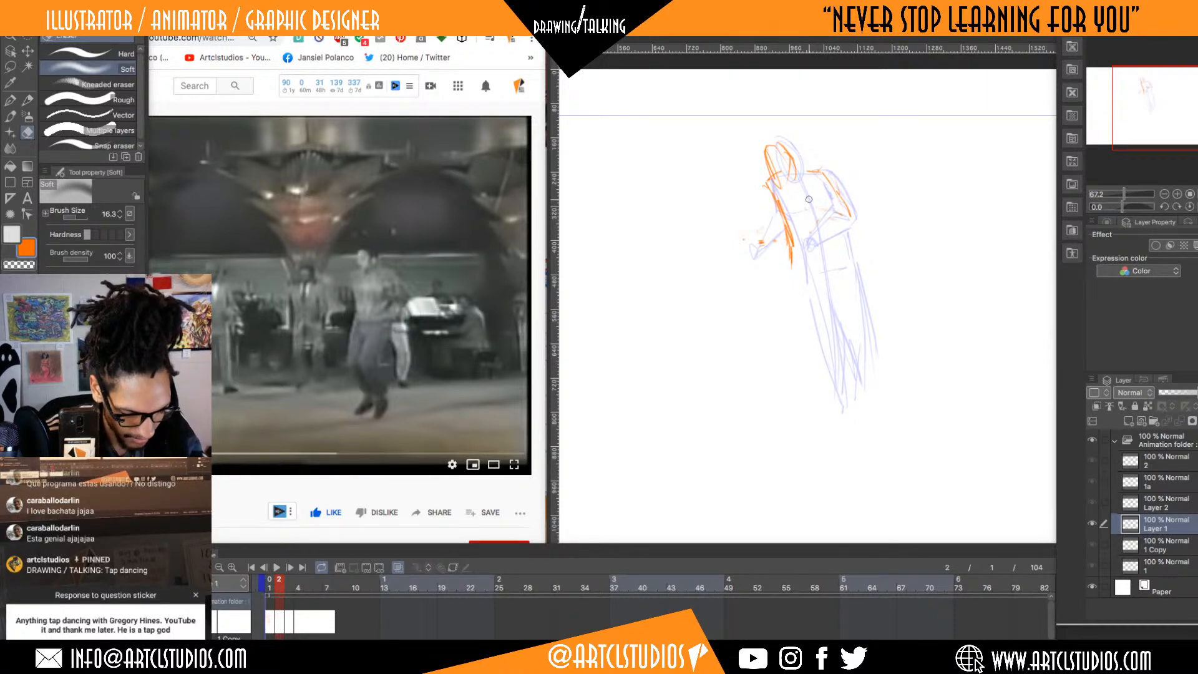
pyautogui.moveTo(762, 257)
pyautogui.mouseDown()
pyautogui.moveTo(754, 224)
pyautogui.moveTo(764, 244)
pyautogui.moveTo(771, 216)
pyautogui.mouseUp()
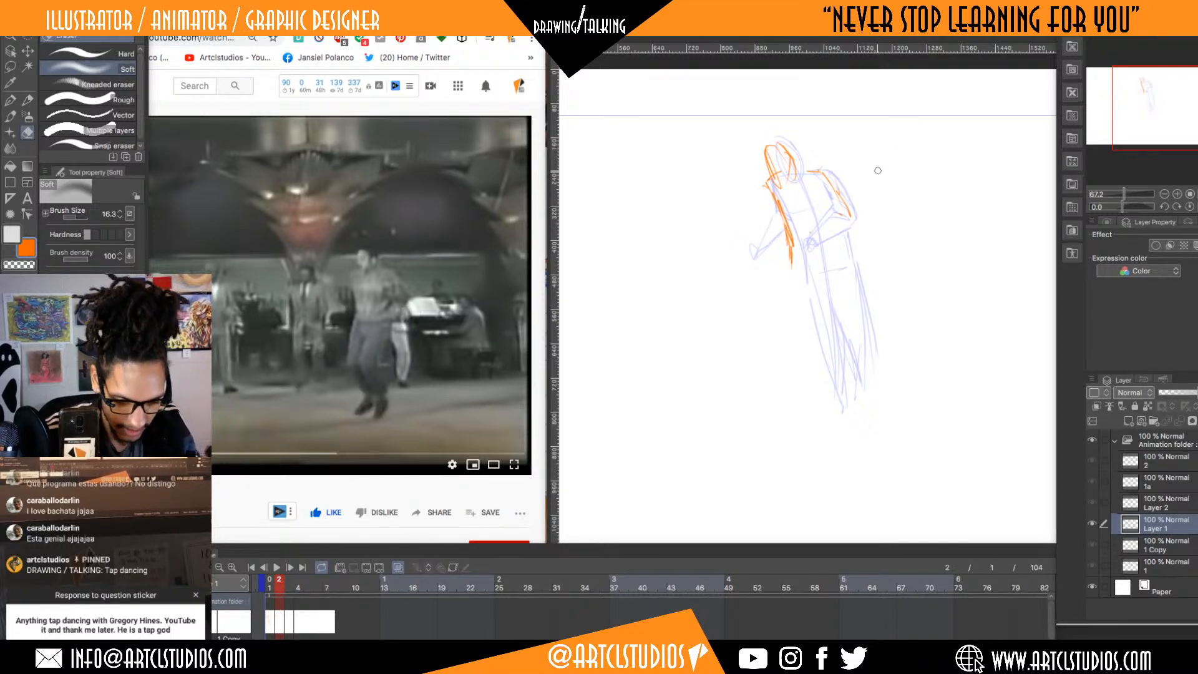
# - With the Lighter pencil, define the jaw and shoulders on frame 2 and redraw the back arm across the torso and a raised front forearm
pyautogui.press('p')
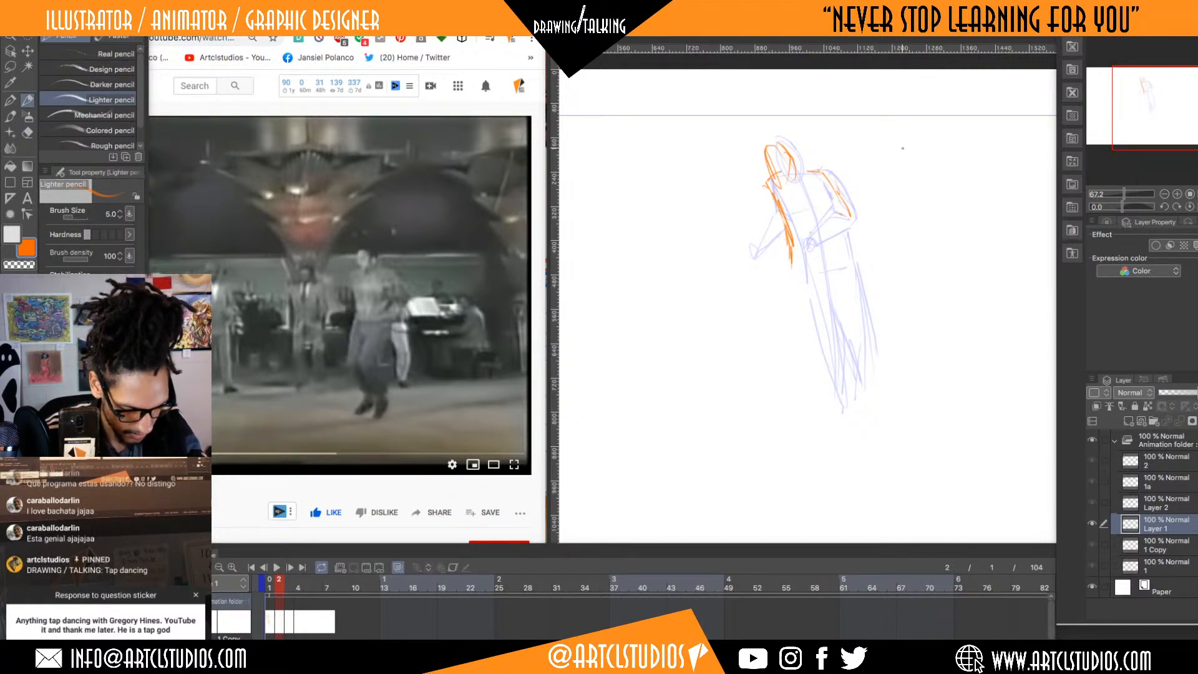
pyautogui.moveTo(790, 167)
pyautogui.mouseDown()
pyautogui.moveTo(797, 187)
pyautogui.moveTo(780, 189)
pyautogui.moveTo(822, 169)
pyautogui.moveTo(757, 200)
pyautogui.mouseUp()
pyautogui.moveTo(823, 168); pyautogui.dragTo(854, 218)
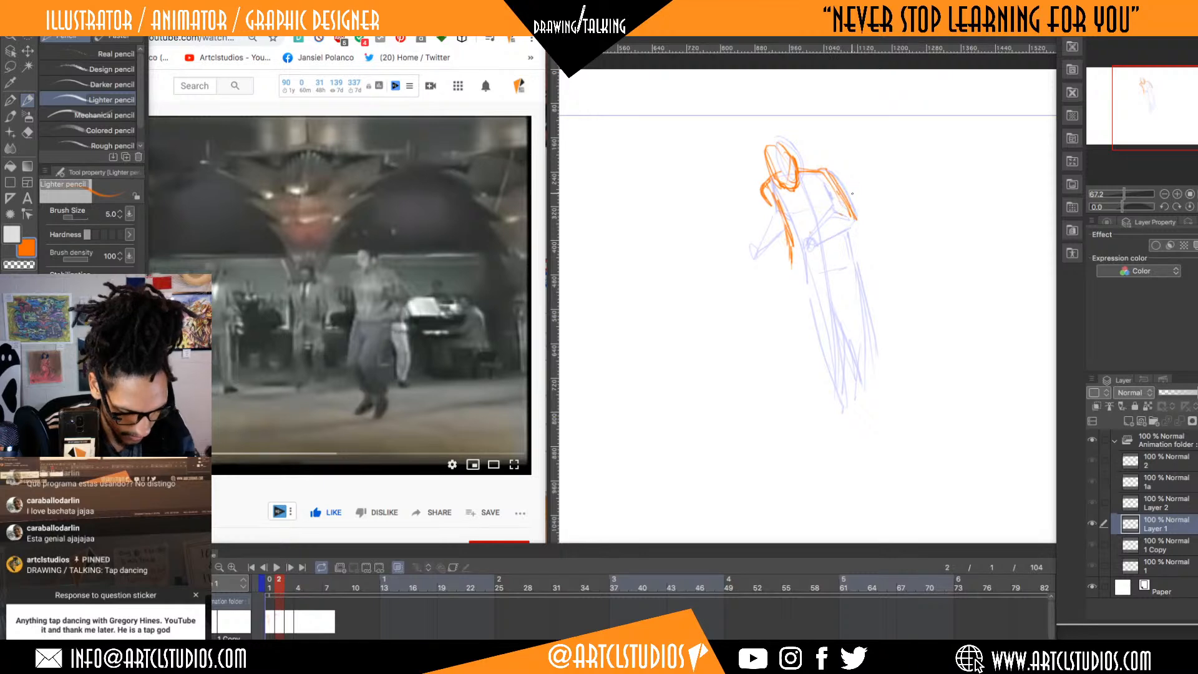
pyautogui.moveTo(845, 215); pyautogui.dragTo(801, 209)
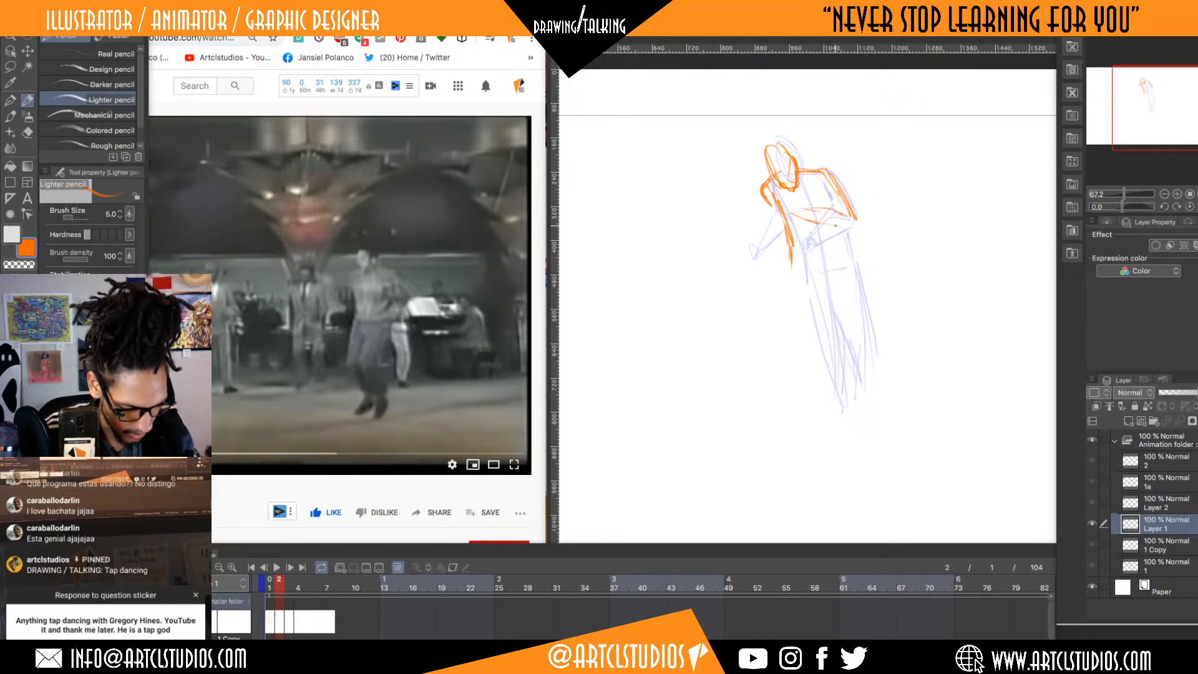
pyautogui.moveTo(792, 210); pyautogui.dragTo(857, 230)
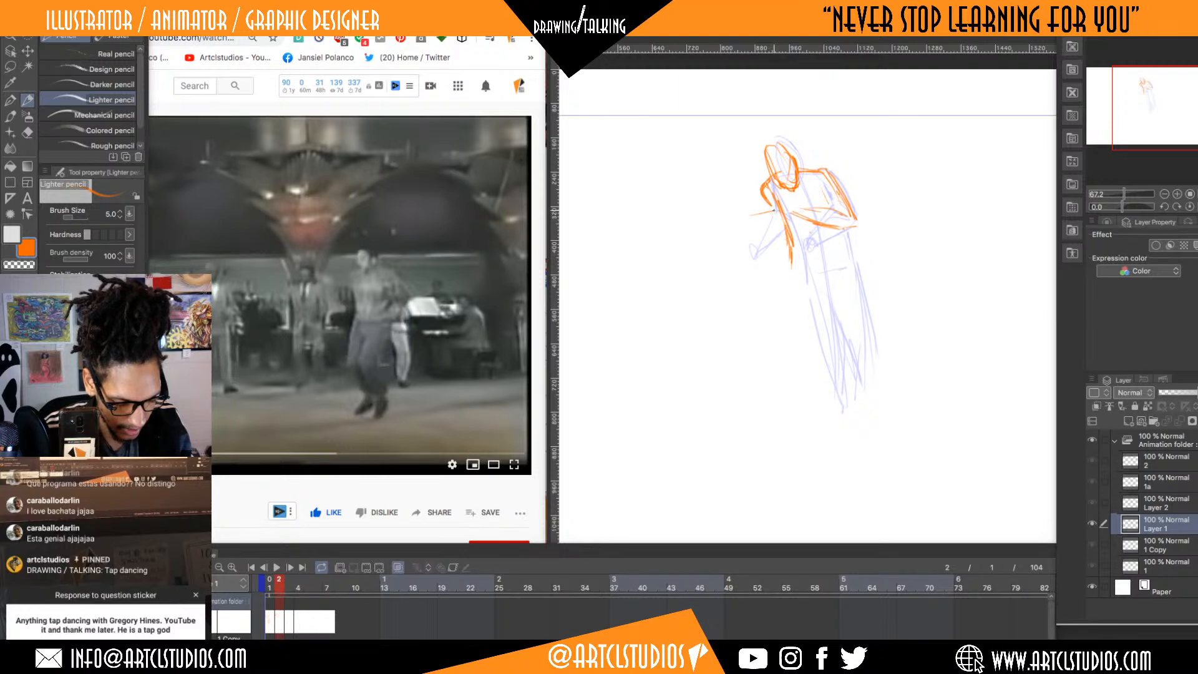
pyautogui.moveTo(772, 210); pyautogui.dragTo(729, 217)
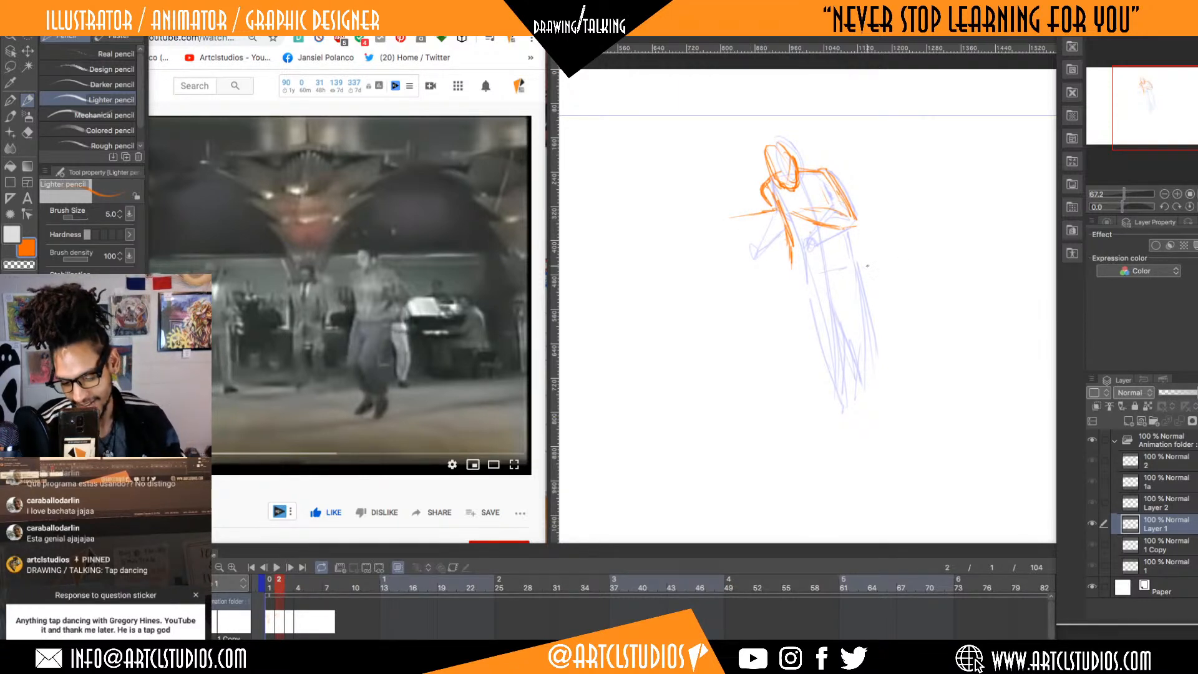
# - Sketch the waist and the back leg with its thigh and angled shin on frame 2
pyautogui.scroll(-4, 858, 287)
pyautogui.scroll(-2, 859, 287)
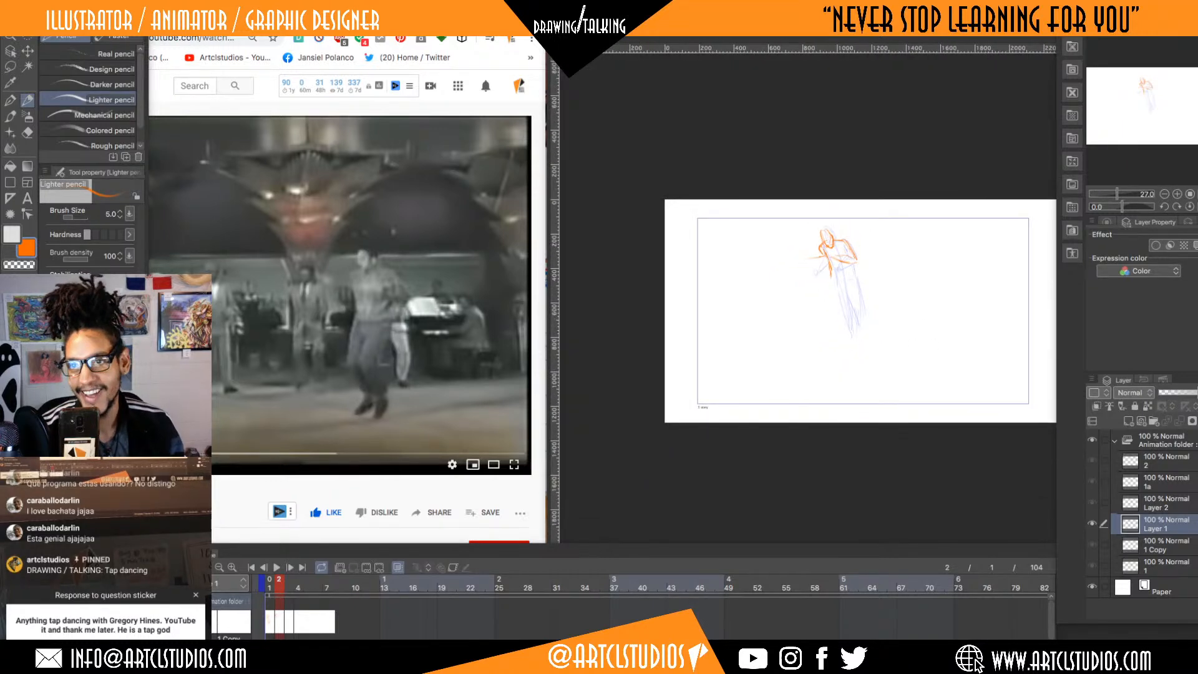
pyautogui.press('Tab')
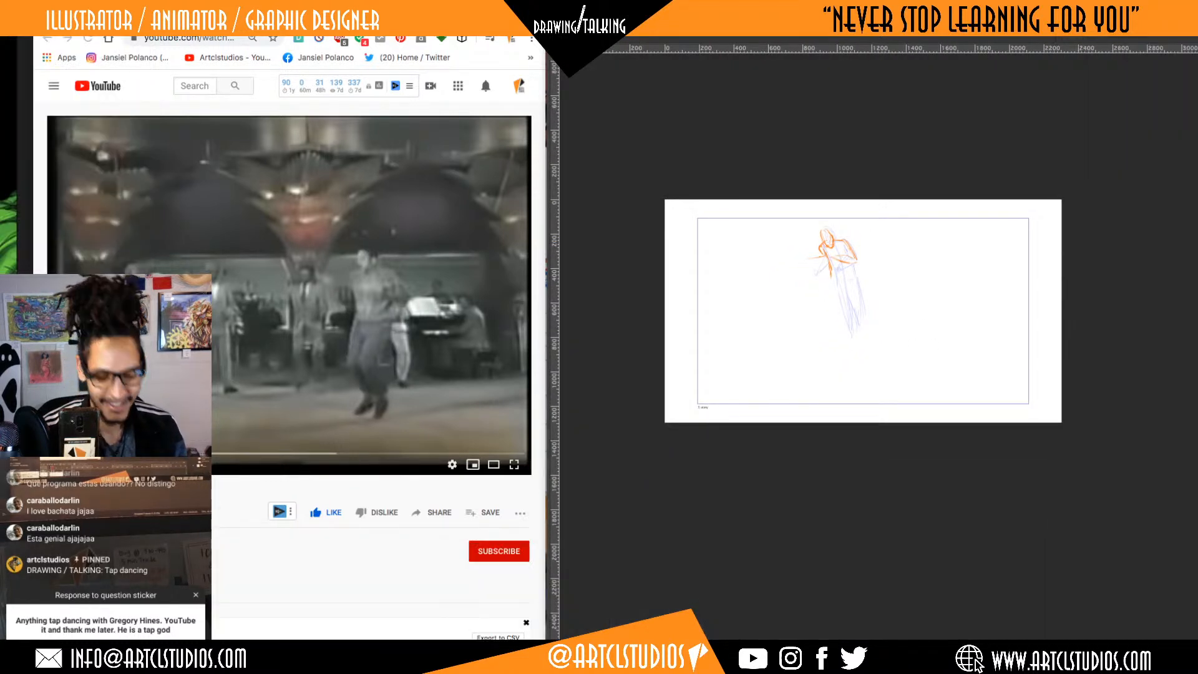
pyautogui.scroll(3, 895, 345)
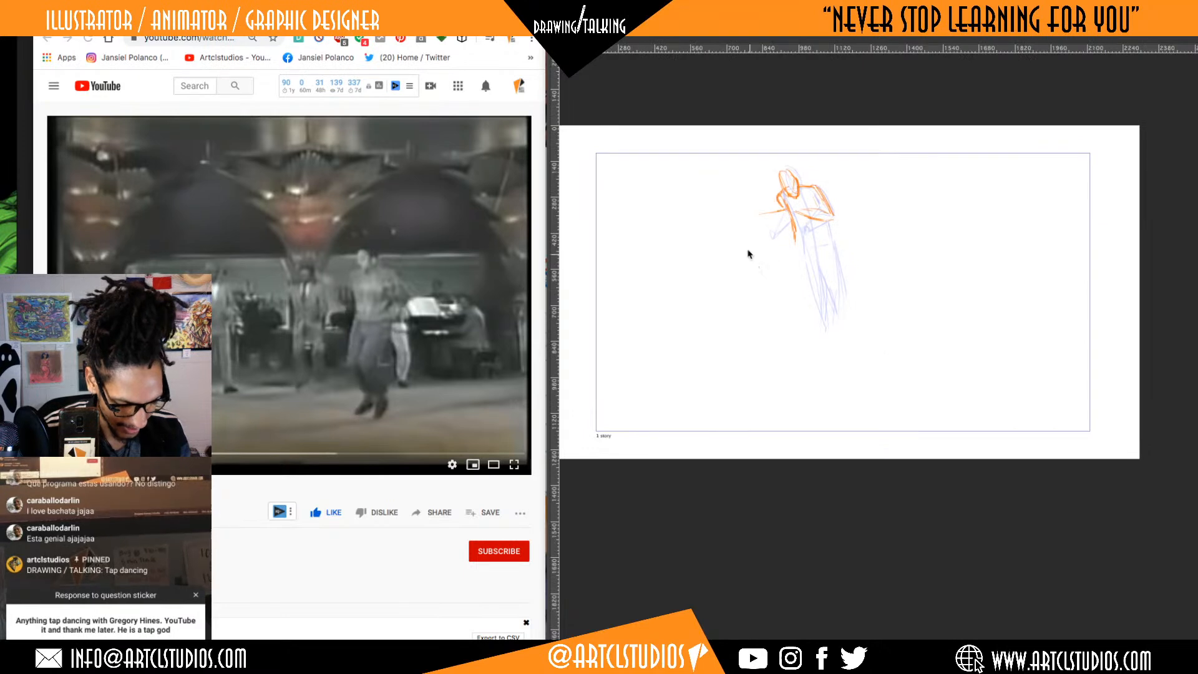
pyautogui.press('Tab')
pyautogui.scroll(4, 750, 213)
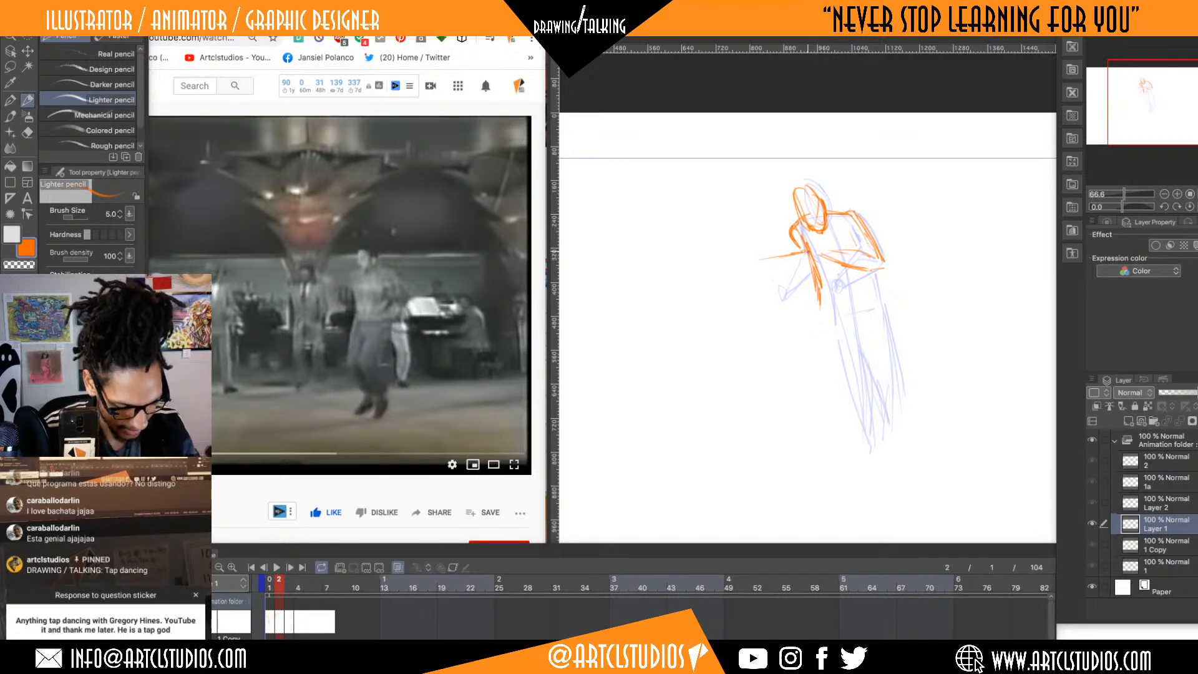
pyautogui.moveTo(834, 305)
pyautogui.mouseDown()
pyautogui.moveTo(872, 292)
pyautogui.moveTo(864, 350)
pyautogui.moveTo(836, 355)
pyautogui.mouseUp()
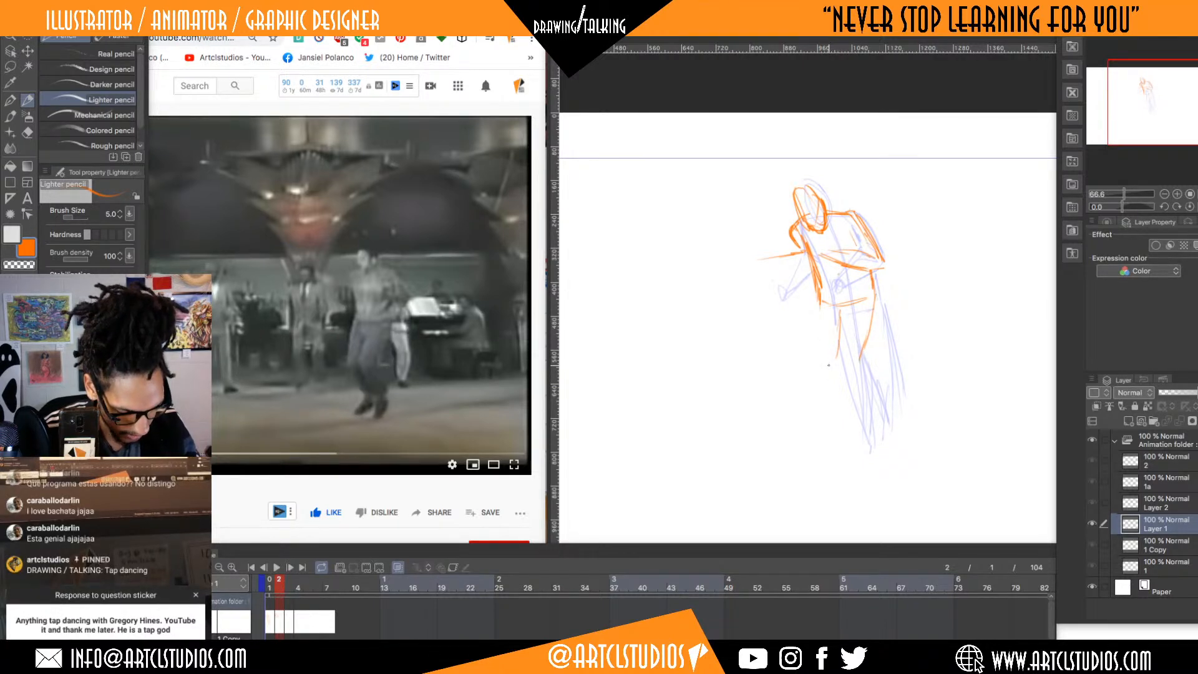
pyautogui.moveTo(830, 362); pyautogui.dragTo(870, 415)
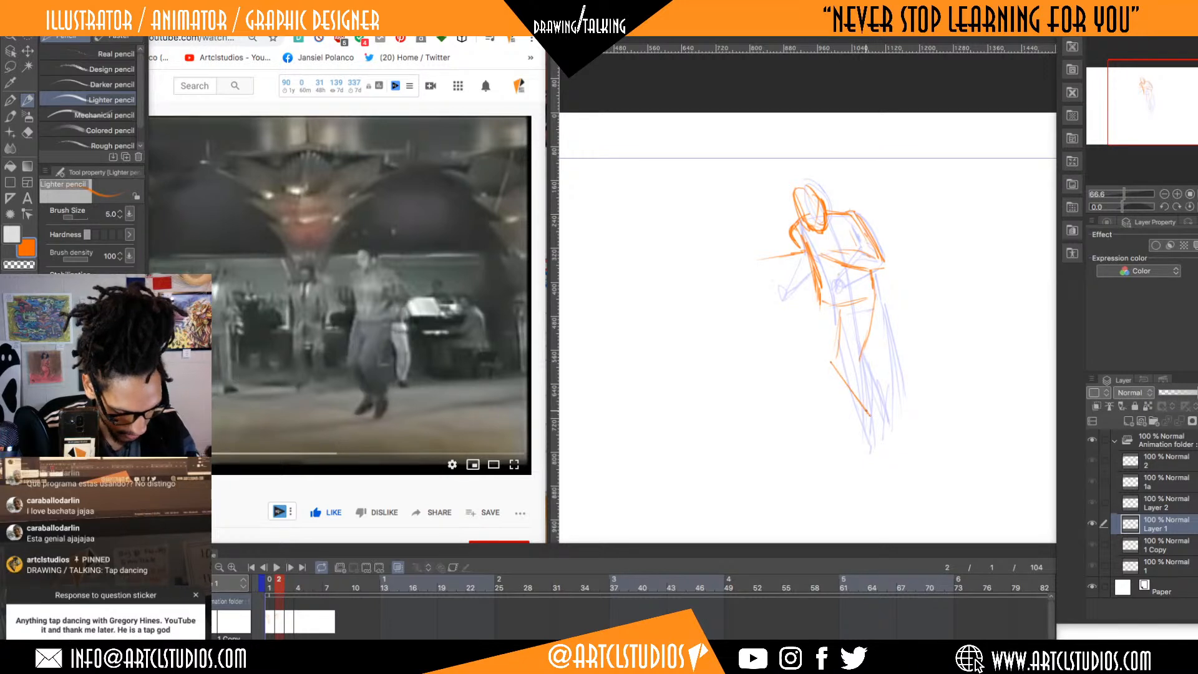
pyautogui.moveTo(855, 364); pyautogui.dragTo(874, 417)
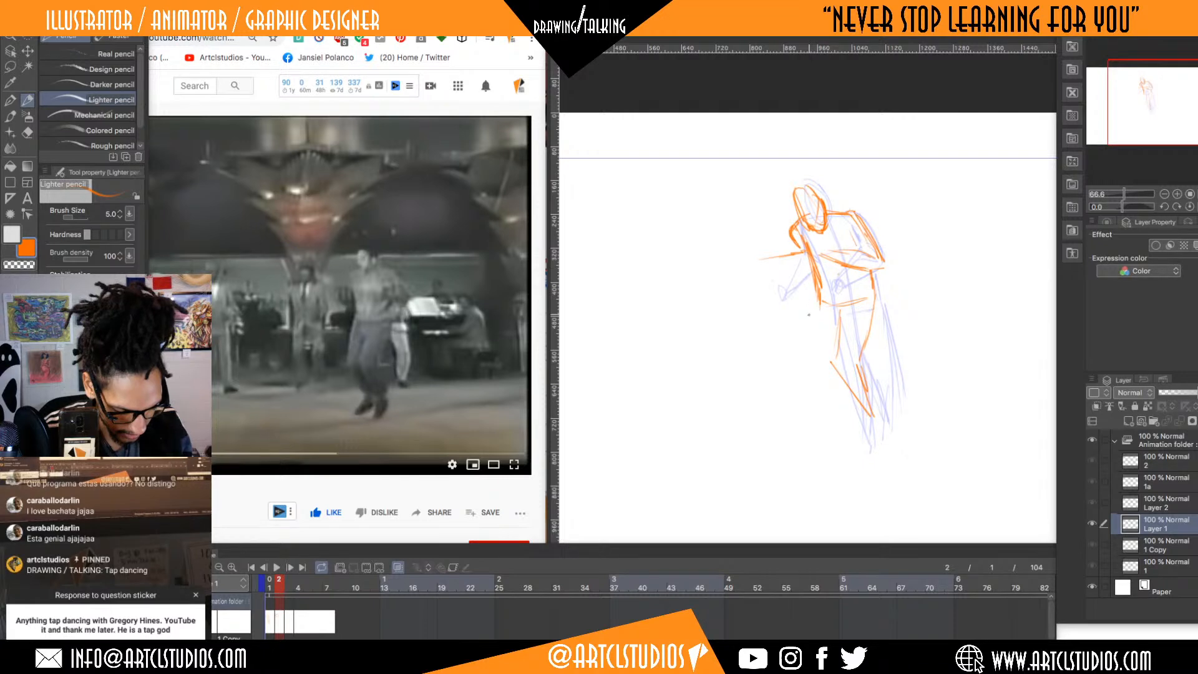
# - Draw the front leg on frame 2 with the thigh dropping from the hip and the shin angled back from the knee
pyautogui.moveTo(822, 302); pyautogui.dragTo(808, 348)
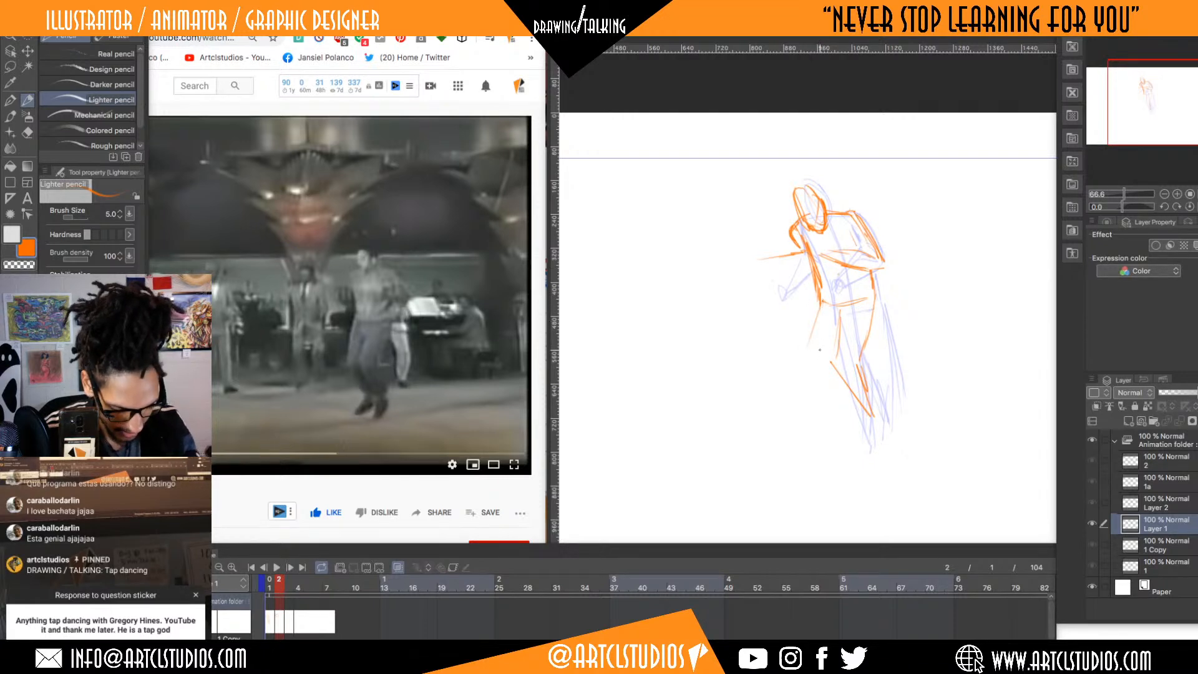
pyautogui.moveTo(820, 304); pyautogui.dragTo(812, 354)
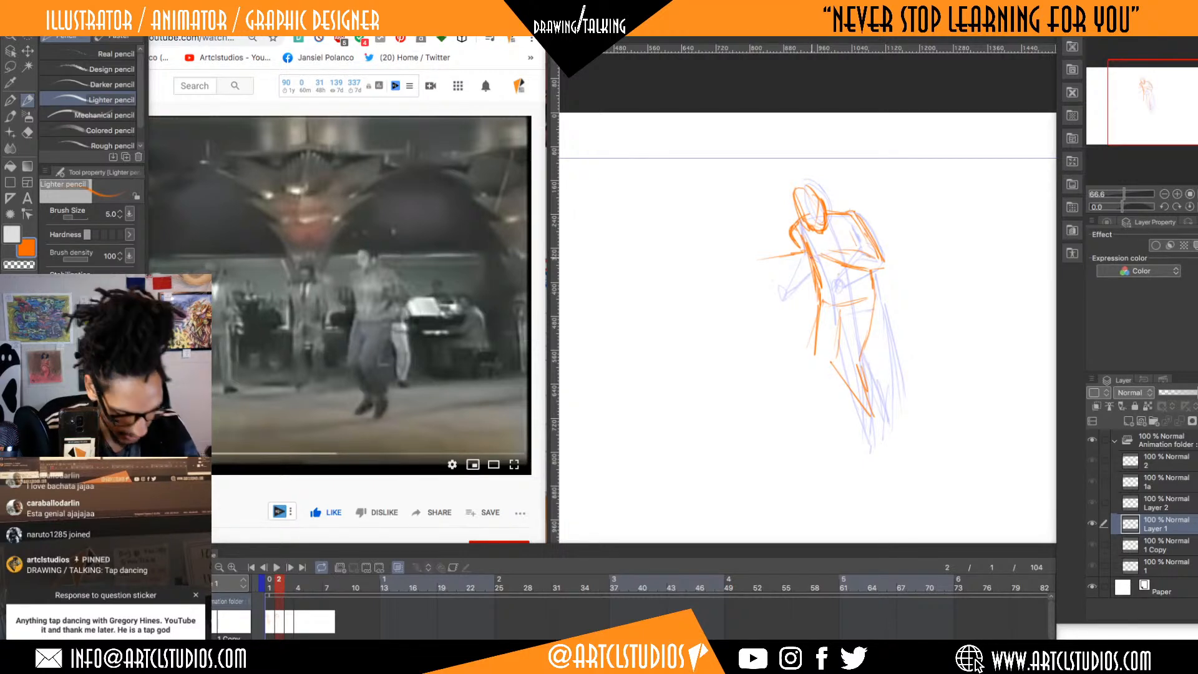
pyautogui.moveTo(829, 386); pyautogui.dragTo(839, 400)
pyautogui.moveTo(813, 360); pyautogui.dragTo(843, 400)
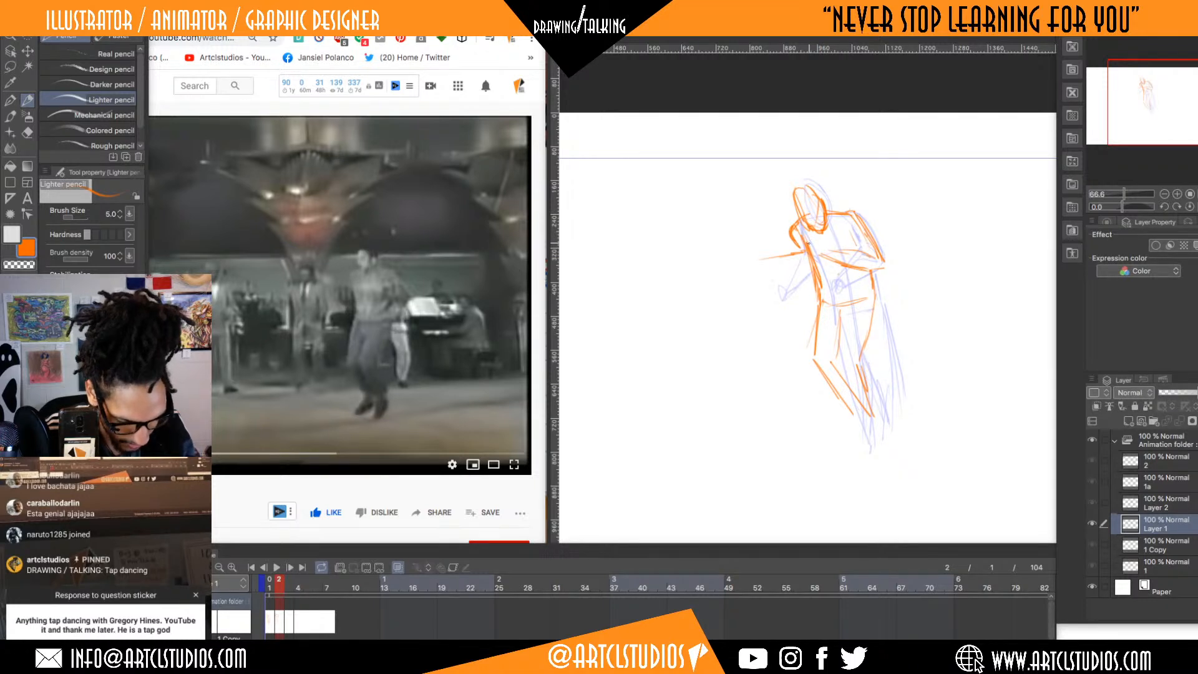
# - Add the front forearm's upper edge and rough feet at the ends of both legs on frame 2
pyautogui.moveTo(797, 241); pyautogui.dragTo(811, 277)
pyautogui.moveTo(759, 245); pyautogui.dragTo(804, 253)
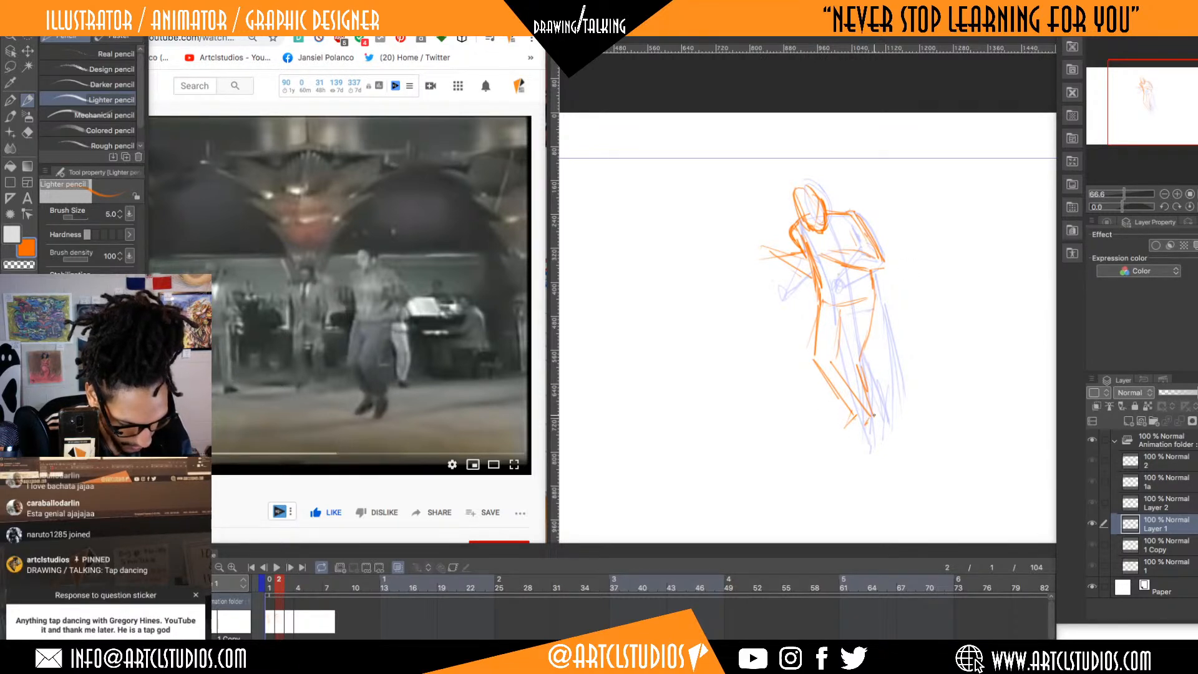
pyautogui.moveTo(864, 407); pyautogui.dragTo(864, 433)
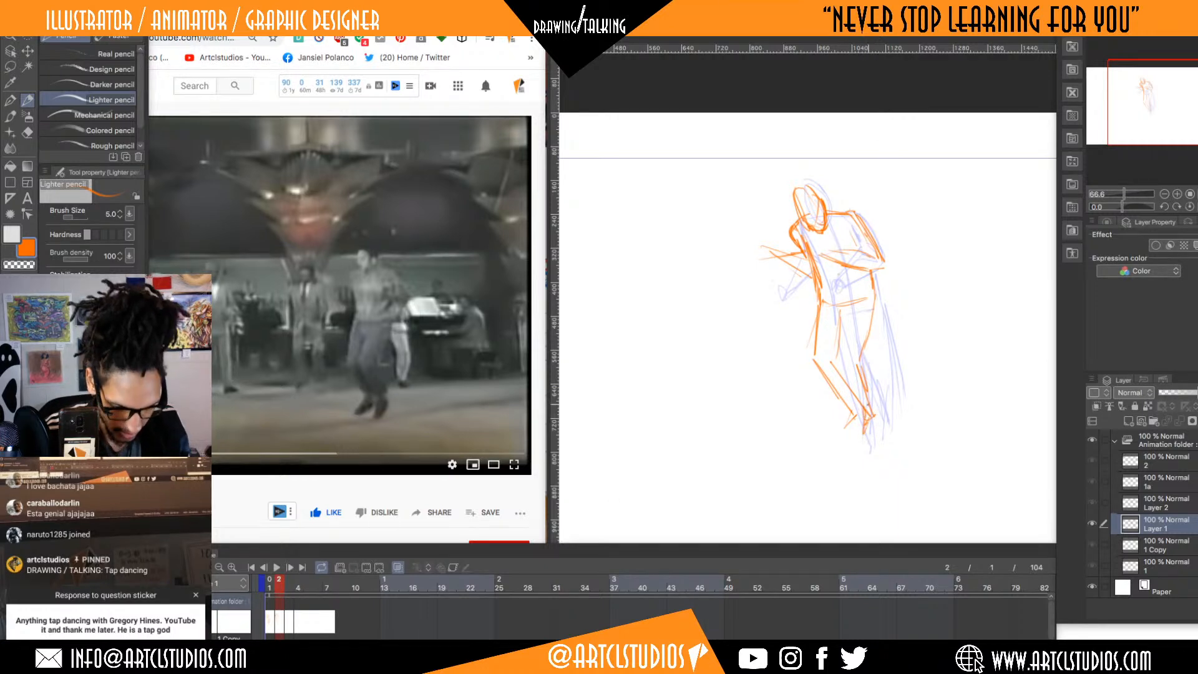
# - Flip back and forth between frames 1 and 2 to check the motion, ending on frame 1
pyautogui.press('Right')
pyautogui.press('Left')
pyautogui.press('Right')
pyautogui.press('Left')
pyautogui.press('Right')
pyautogui.press('Left')
pyautogui.press('Left')
pyautogui.press('Right')
pyautogui.press('Left')
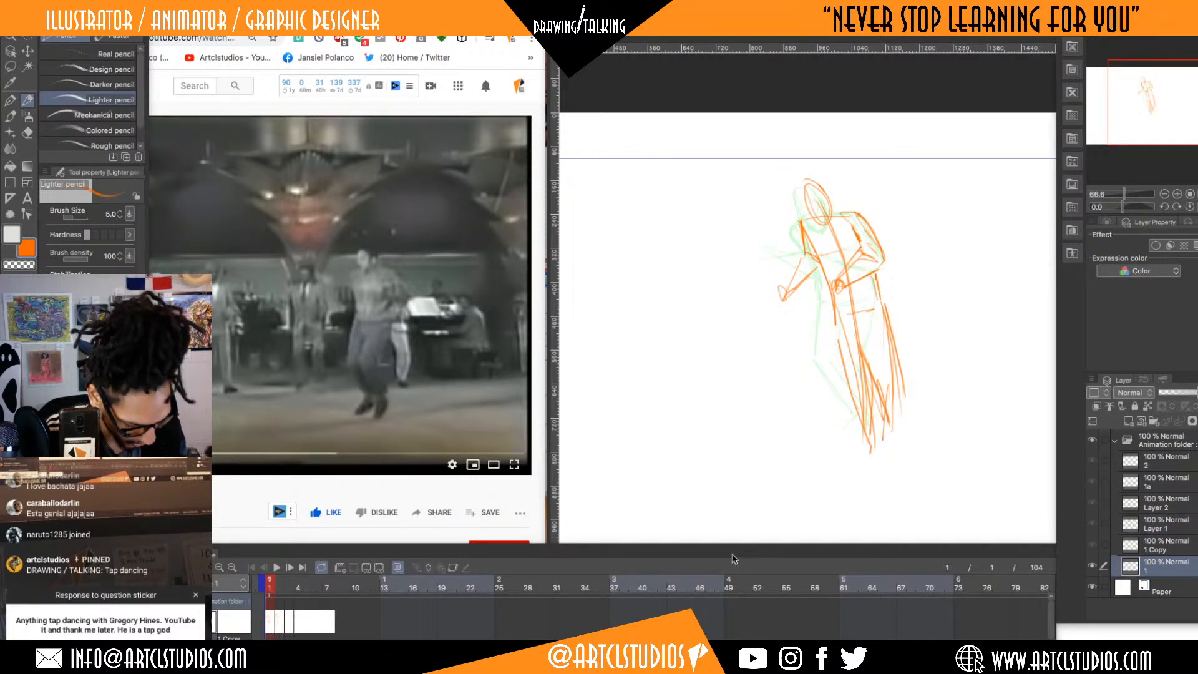
# - Add a new layer directly above the Paper layer and draw the stage floor's back edge and slanting right edge in blue
pyautogui.click(1131, 589)
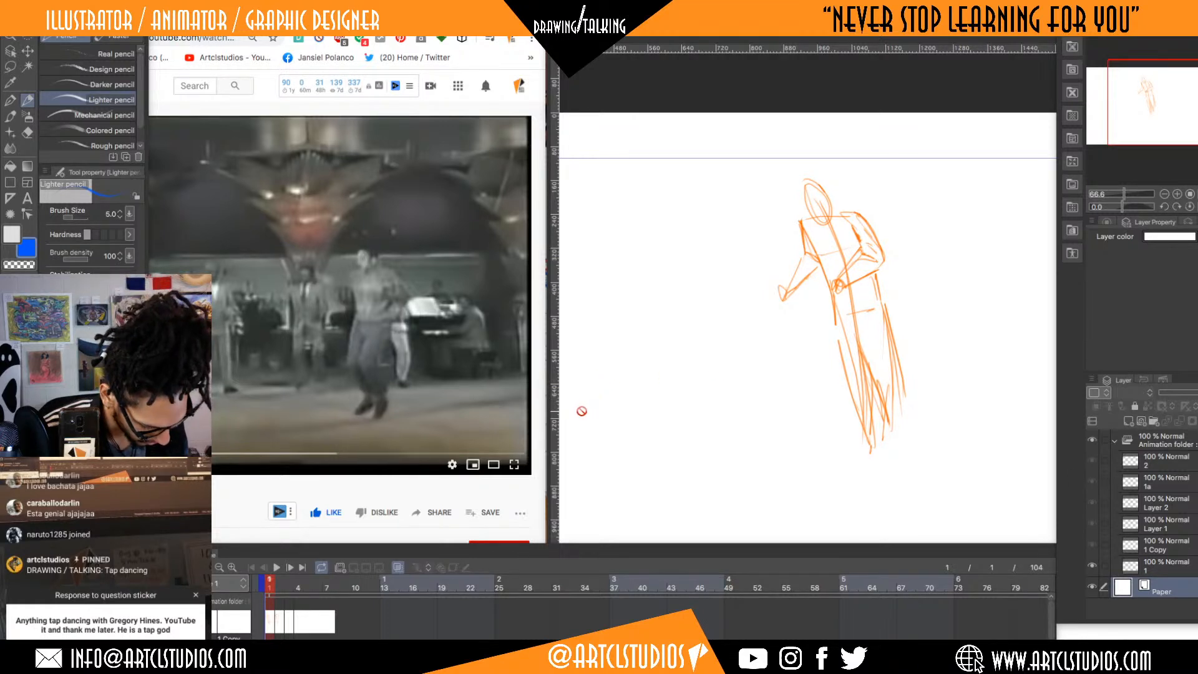
pyautogui.click(1132, 422)
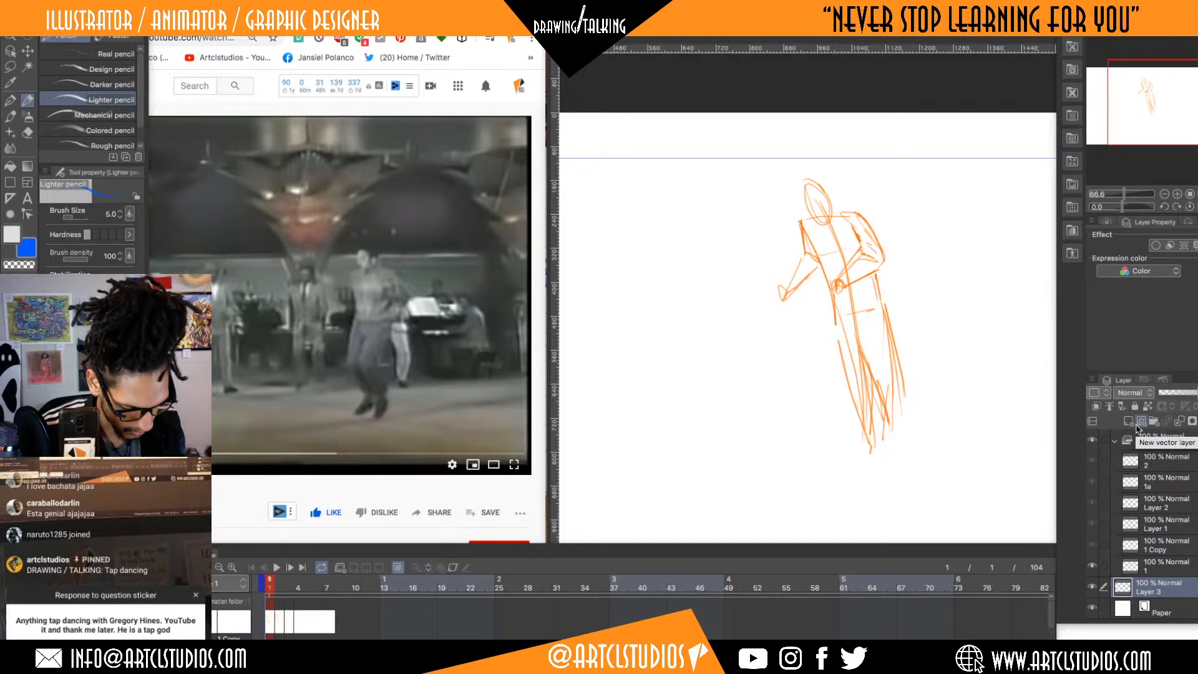
pyautogui.moveTo(570, 353); pyautogui.dragTo(1063, 344)
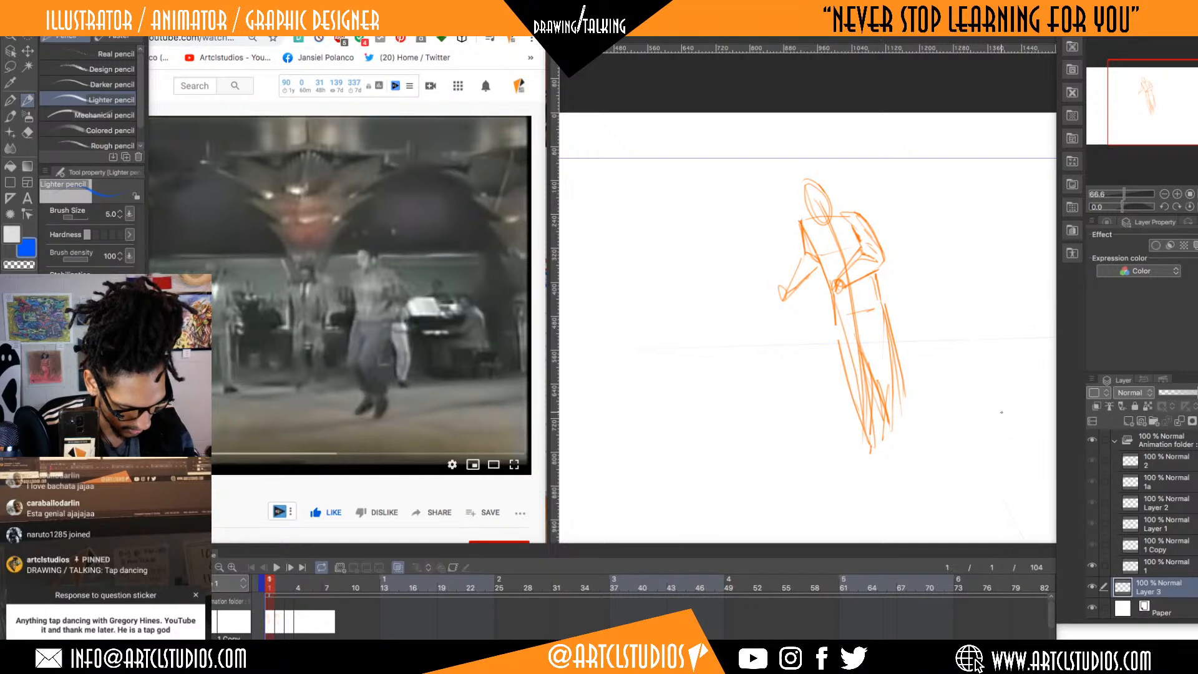
pyautogui.moveTo(994, 333); pyautogui.dragTo(1055, 402)
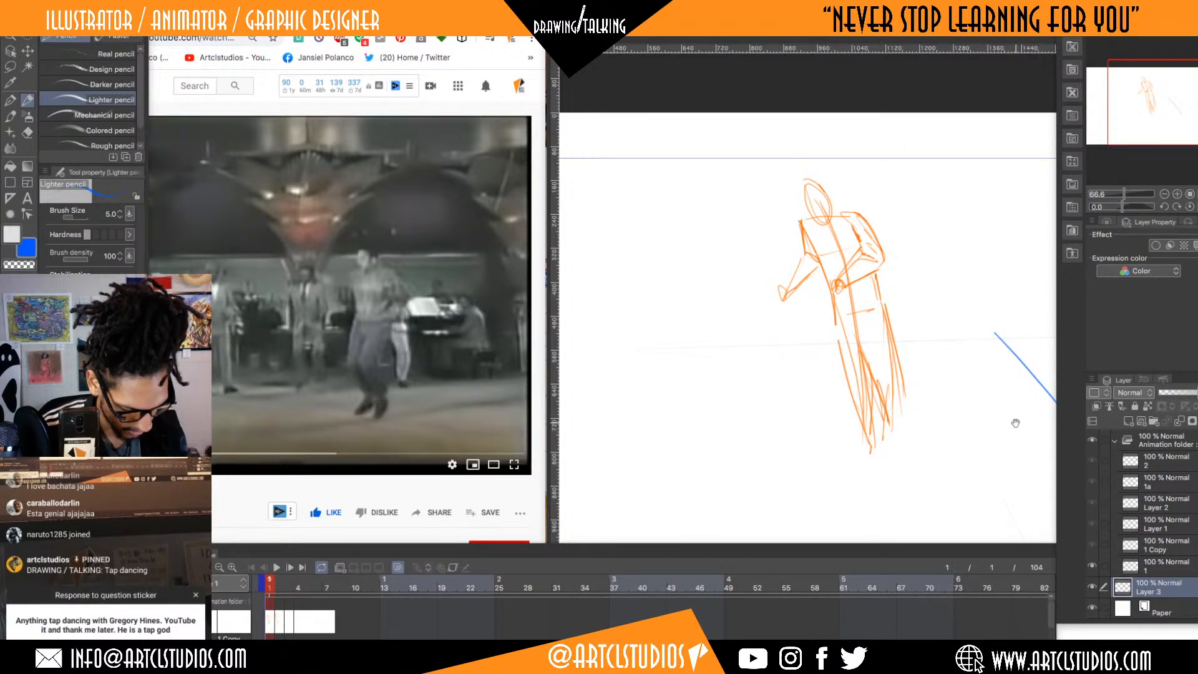
pyautogui.moveTo(1015, 423)
pyautogui.mouseDown()
pyautogui.moveTo(970, 449)
pyautogui.moveTo(927, 233)
pyautogui.moveTo(998, 300)
pyautogui.mouseUp()
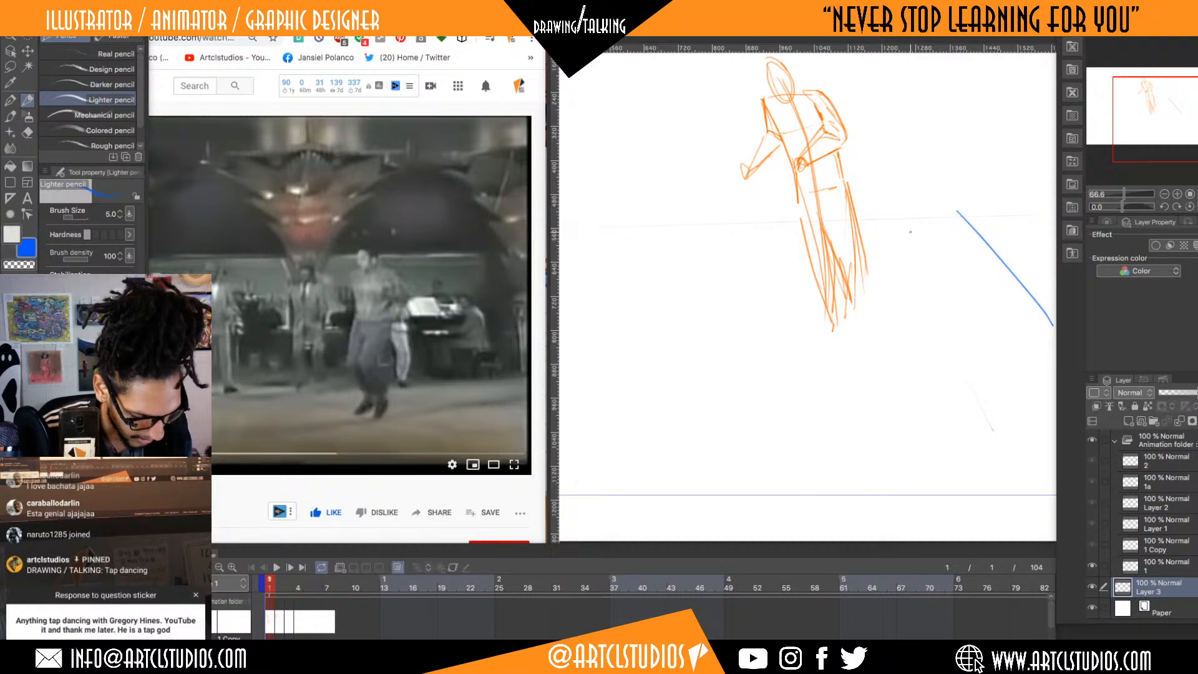
pyautogui.moveTo(958, 215)
pyautogui.mouseDown()
pyautogui.moveTo(577, 232)
pyautogui.moveTo(989, 212)
pyautogui.mouseUp()
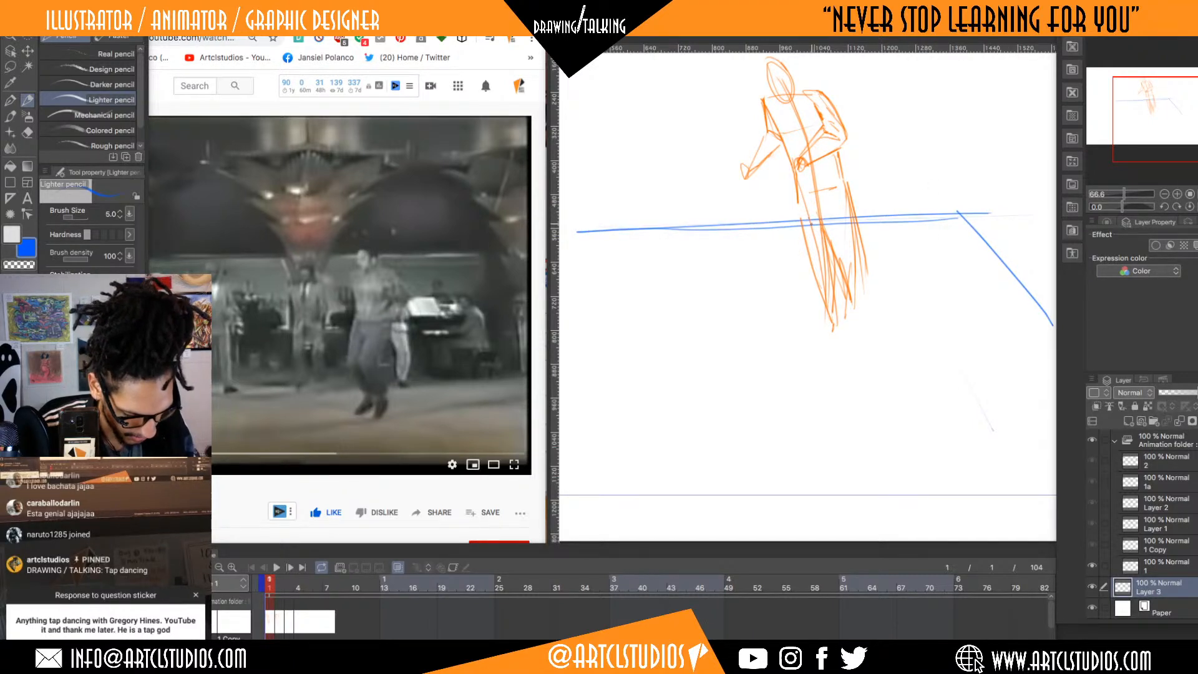
# - Draw receding perspective lines down the middle of the floor and along its left side from the back edge
pyautogui.moveTo(807, 419); pyautogui.dragTo(812, 476)
pyautogui.moveTo(811, 270); pyautogui.dragTo(836, 473)
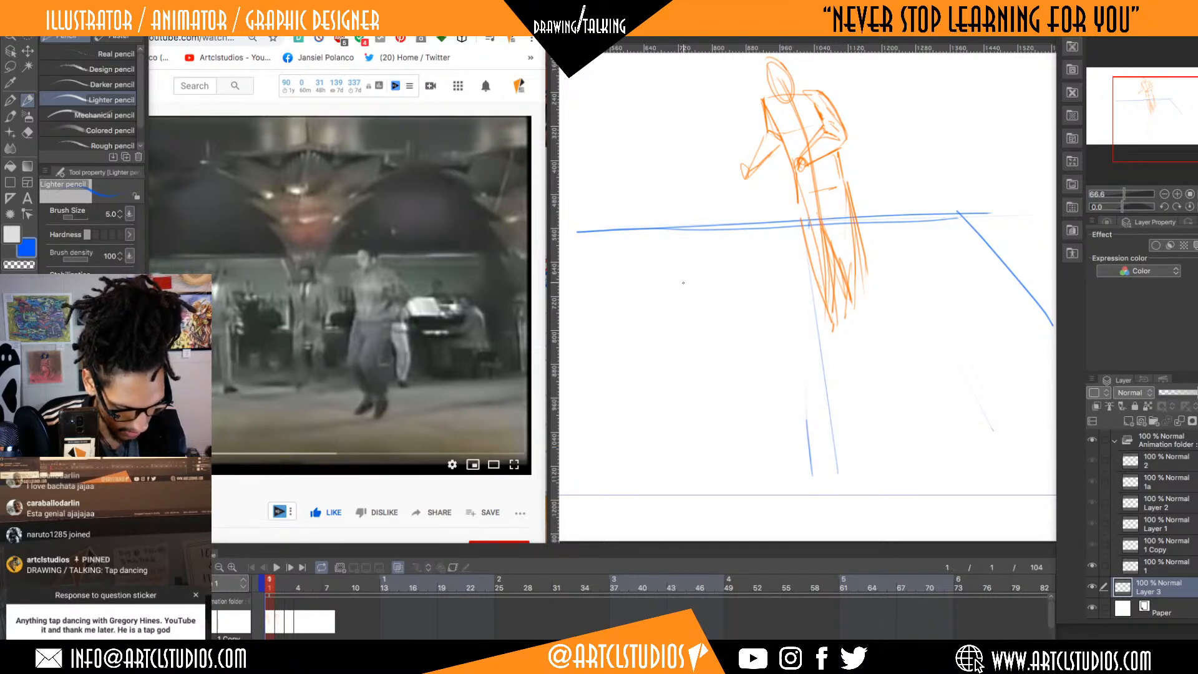
pyautogui.moveTo(683, 232)
pyautogui.mouseDown()
pyautogui.moveTo(632, 493)
pyautogui.moveTo(624, 462)
pyautogui.mouseUp()
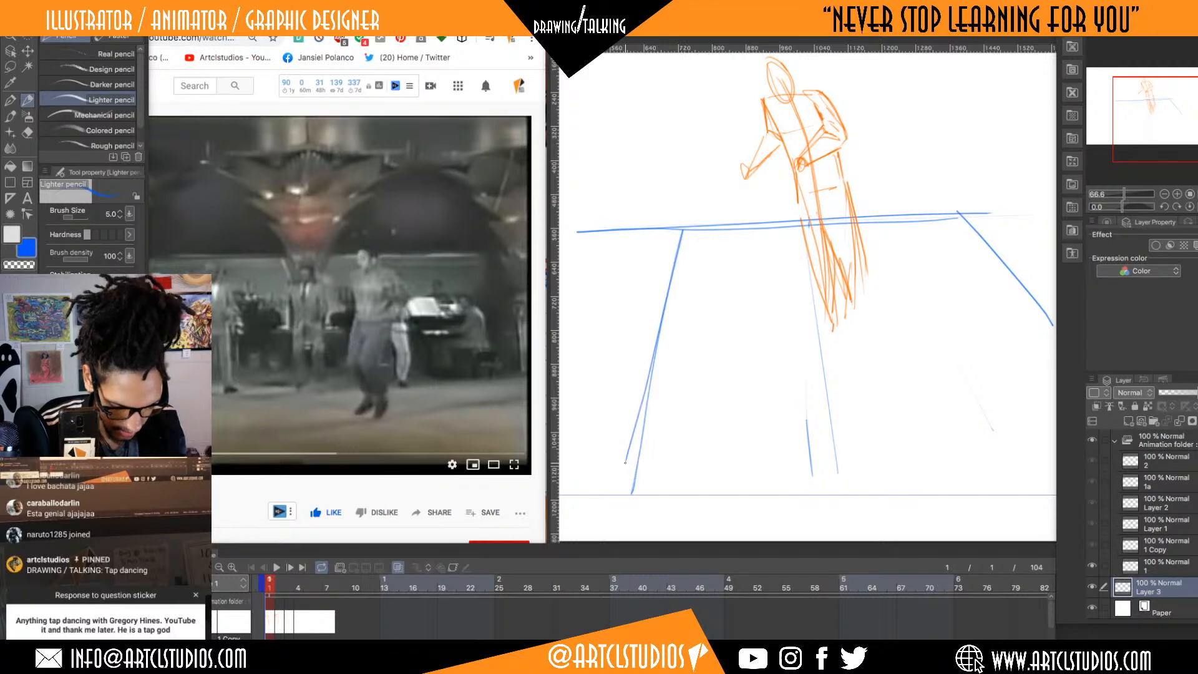
# - Draw blue crosswise lines over the floor, one just below the back edge and a double one farther toward the front
pyautogui.moveTo(564, 307); pyautogui.dragTo(1080, 273)
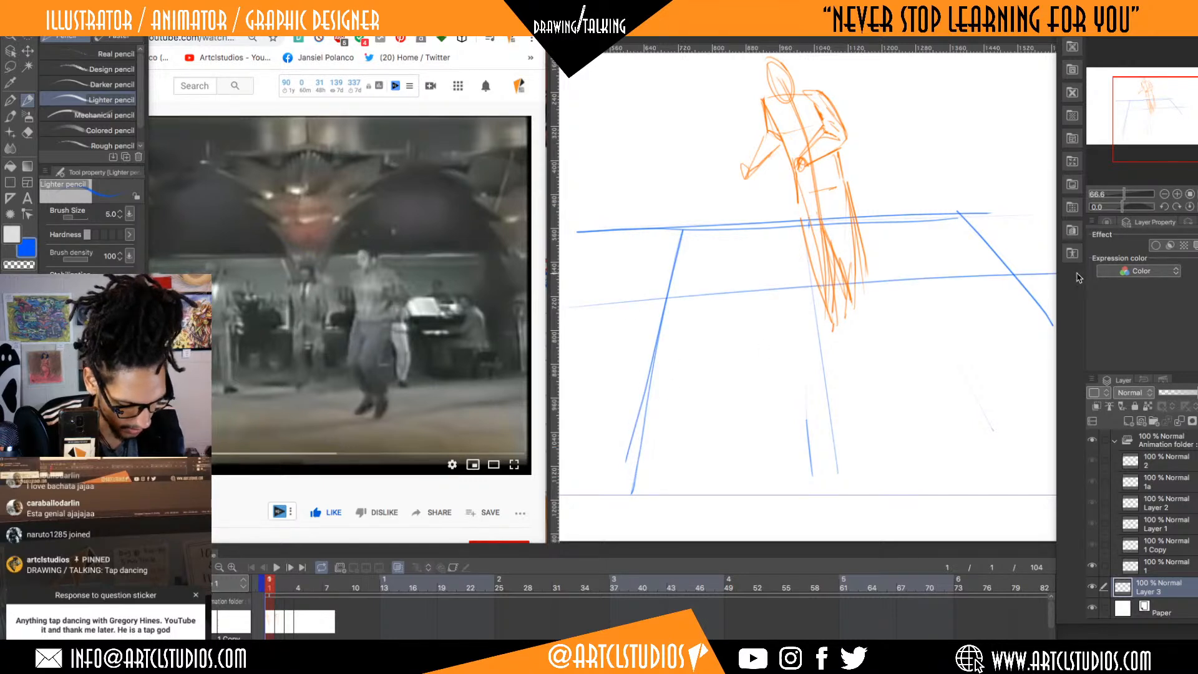
pyautogui.hotkey('ctrl', 'z')
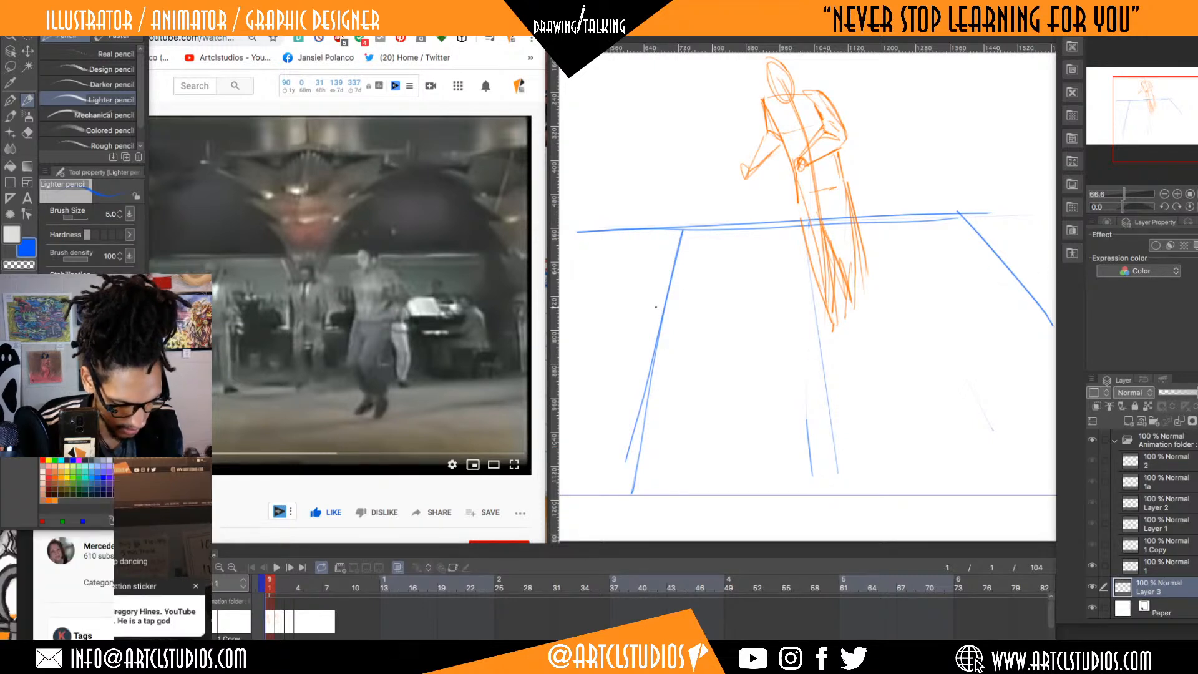
pyautogui.moveTo(574, 281); pyautogui.dragTo(1037, 259)
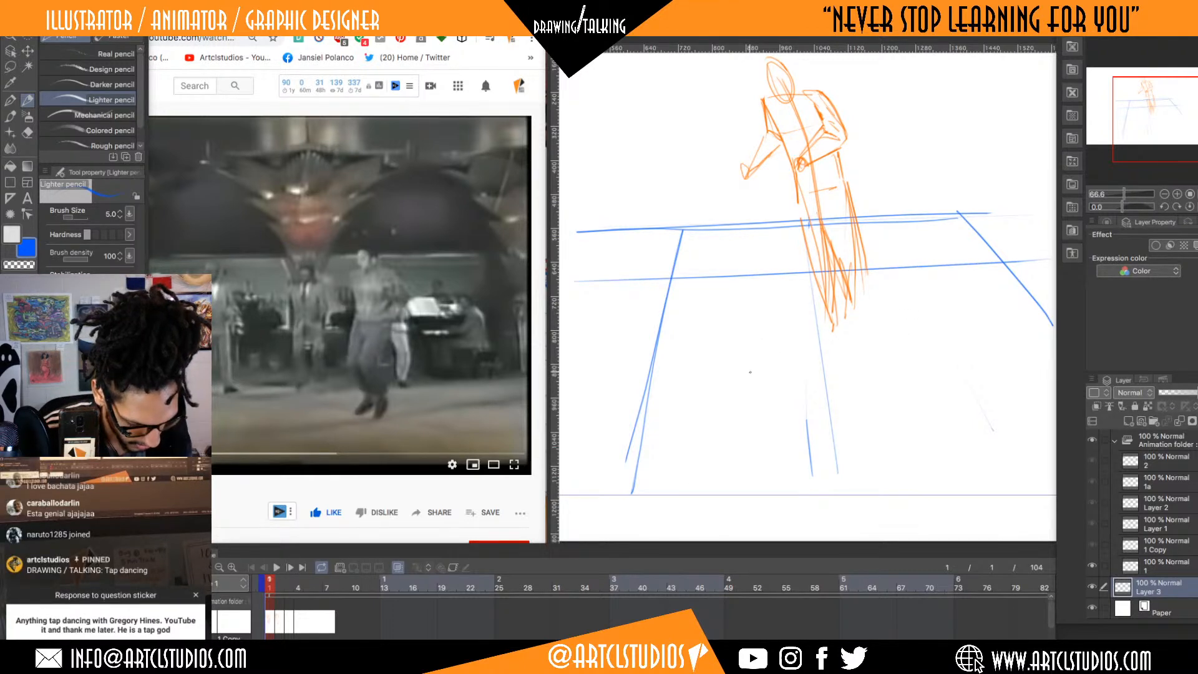
pyautogui.moveTo(600, 381); pyautogui.dragTo(794, 364)
pyautogui.moveTo(925, 355); pyautogui.dragTo(1061, 350)
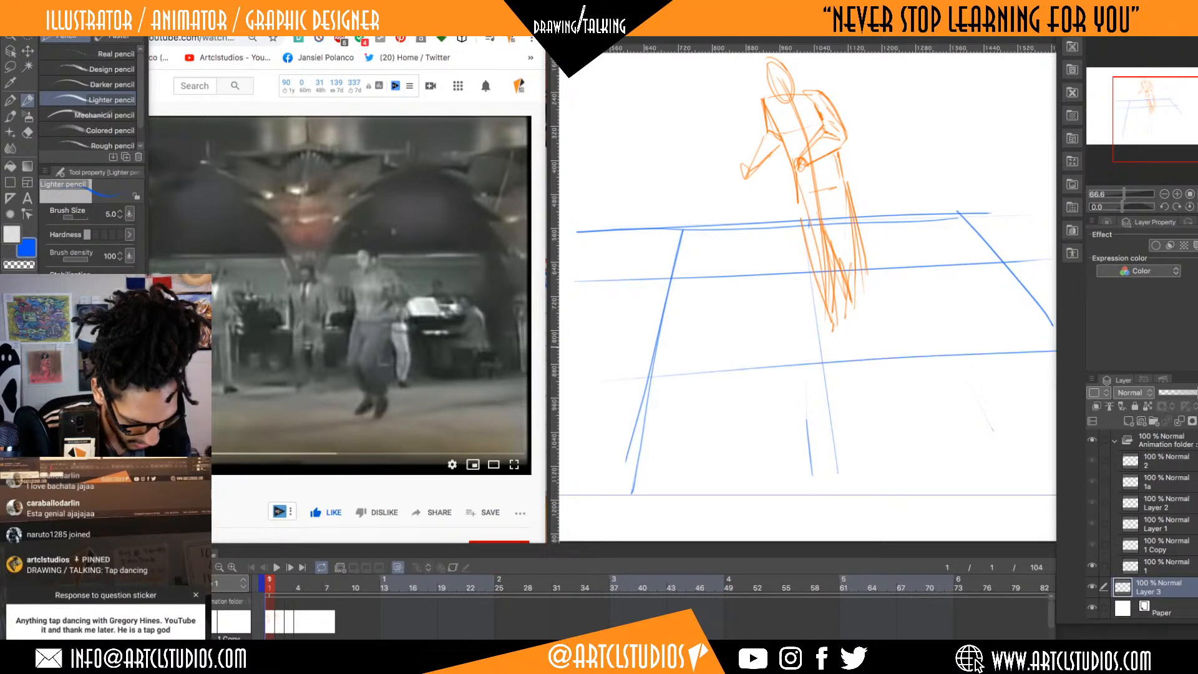
pyautogui.moveTo(569, 393); pyautogui.dragTo(930, 360)
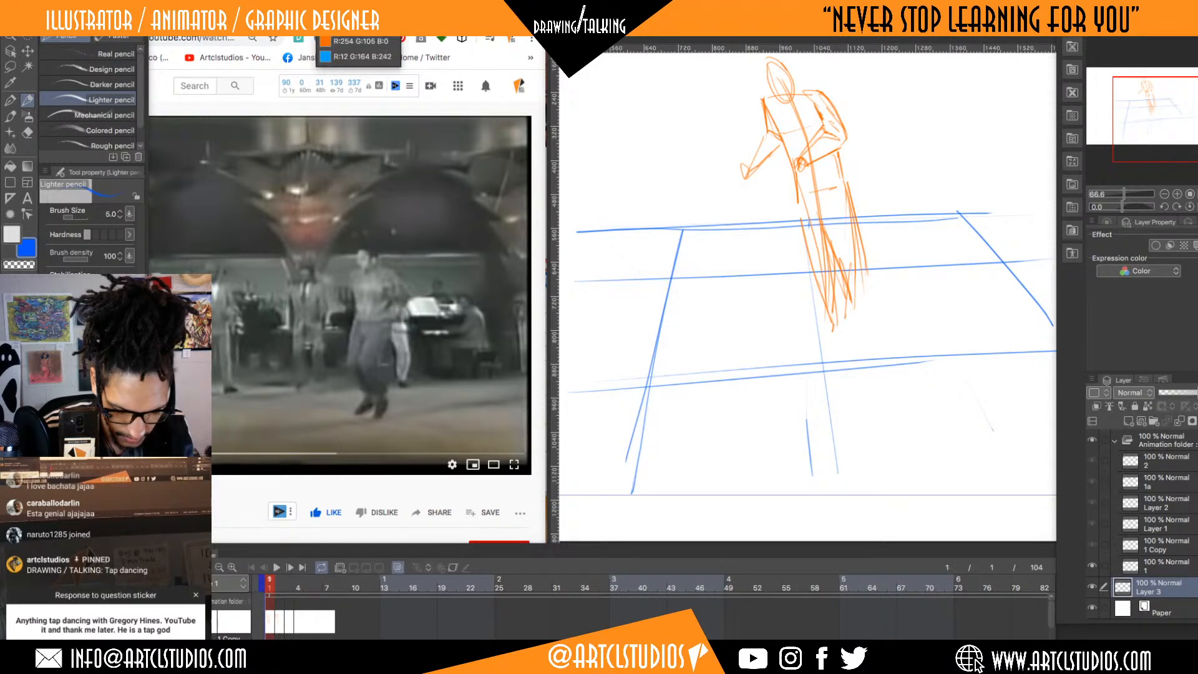
# - Switch the drawing color back to orange and make the animation folder the active track
pyautogui.click(342, 39)
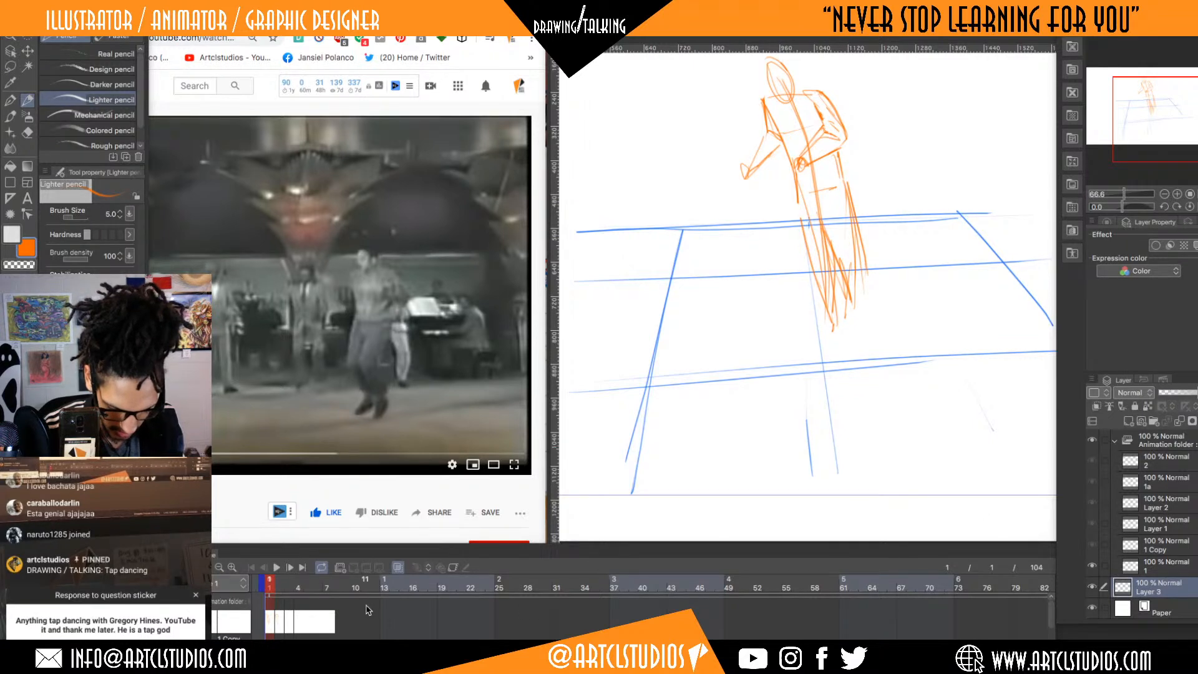
pyautogui.click(290, 601)
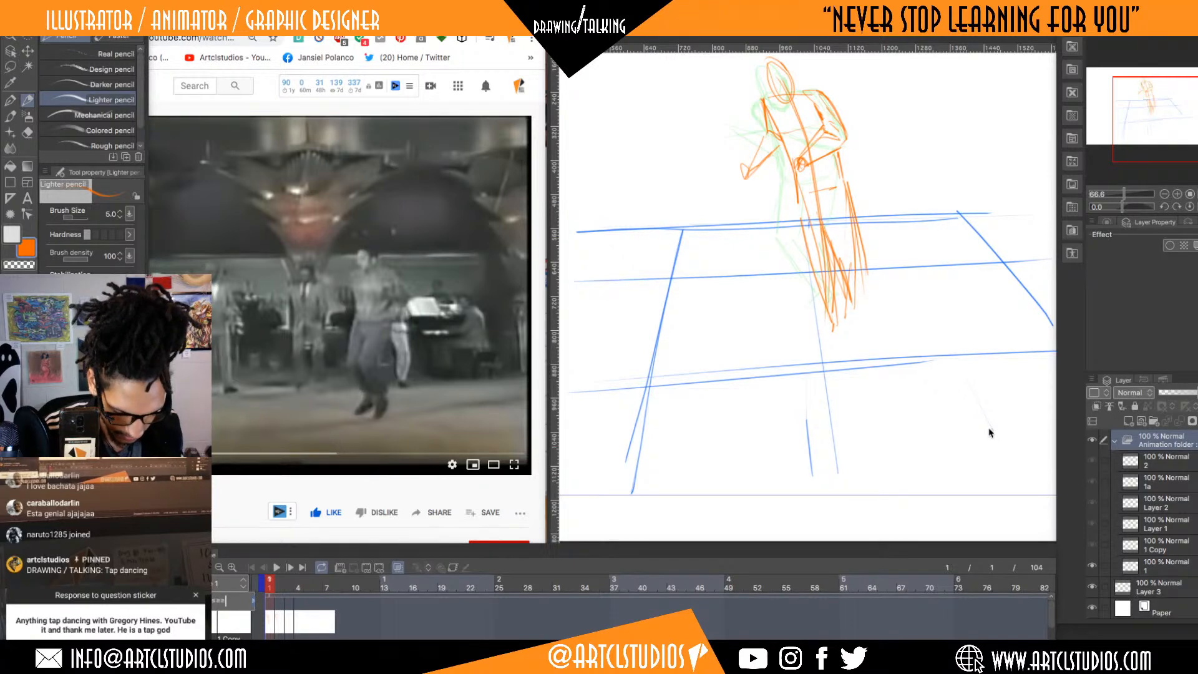
pyautogui.press('Escape')
# - Flip back and forth through the first frames to check the dancer's motion against the new floor, ending on frame 1
pyautogui.hotkey('alt', '.')
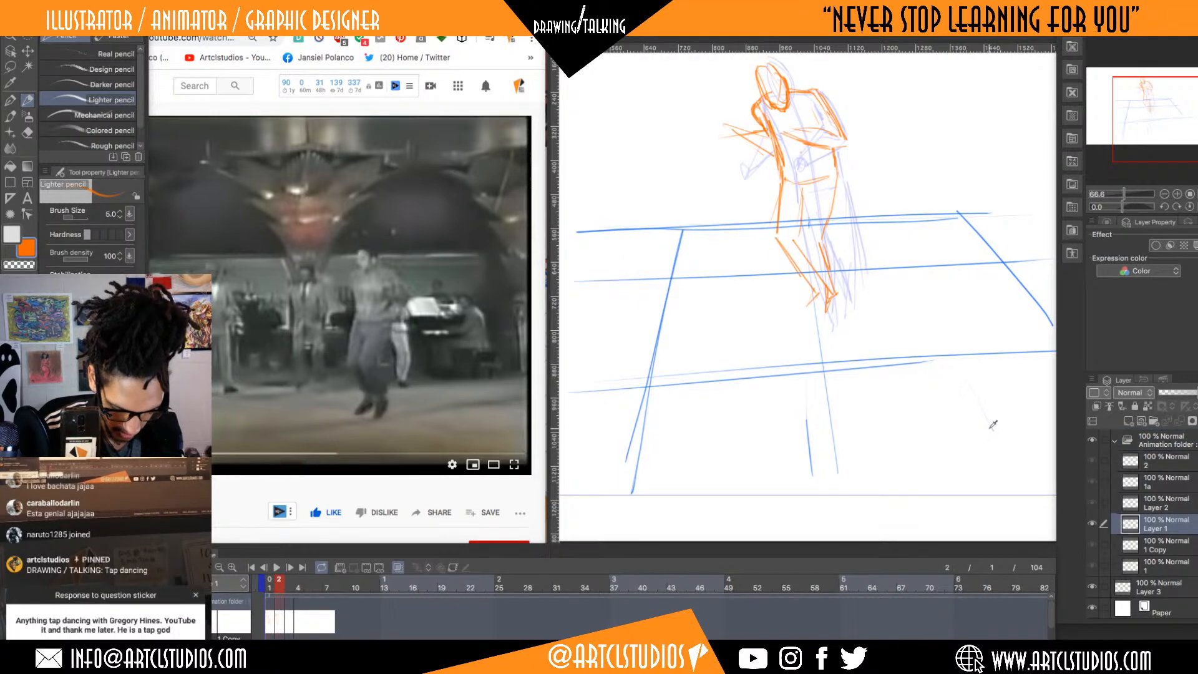
pyautogui.hotkey('alt', '.')
pyautogui.hotkey('alt', ',')
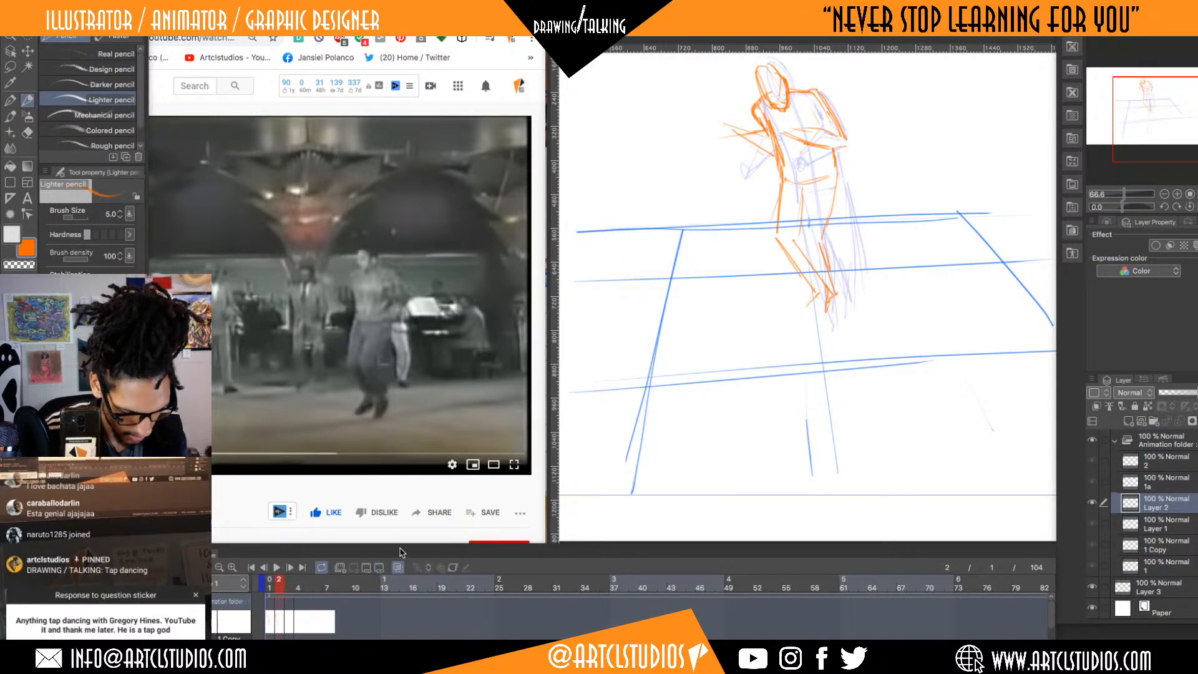
pyautogui.hotkey('alt', ',')
pyautogui.hotkey('alt', '.')
pyautogui.hotkey('alt', '.')
pyautogui.hotkey('alt', '.')
pyautogui.hotkey('alt', ',')
pyautogui.hotkey('alt', ',')
pyautogui.hotkey('alt', ',')
pyautogui.hotkey('alt', '.')
pyautogui.hotkey('alt', ',')
pyautogui.hotkey('alt', '.')
pyautogui.hotkey('alt', ',')
pyautogui.hotkey('alt', '.')
pyautogui.hotkey('alt', ',')
pyautogui.hotkey('alt', '.')
pyautogui.hotkey('alt', ',')
pyautogui.hotkey('alt', '.')
pyautogui.hotkey('alt', ',')
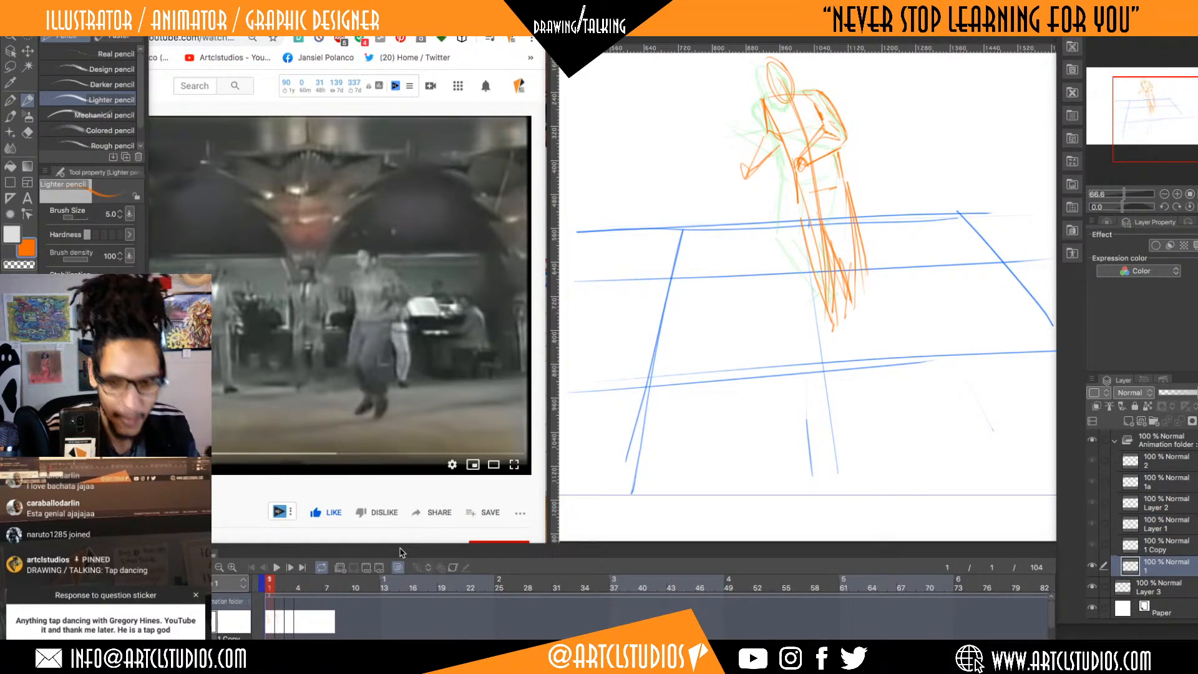
# - Go to frame 3 and advance the YouTube reference to the dancer's next pose
pyautogui.hotkey('alt', '.')
pyautogui.hotkey('alt', '.')
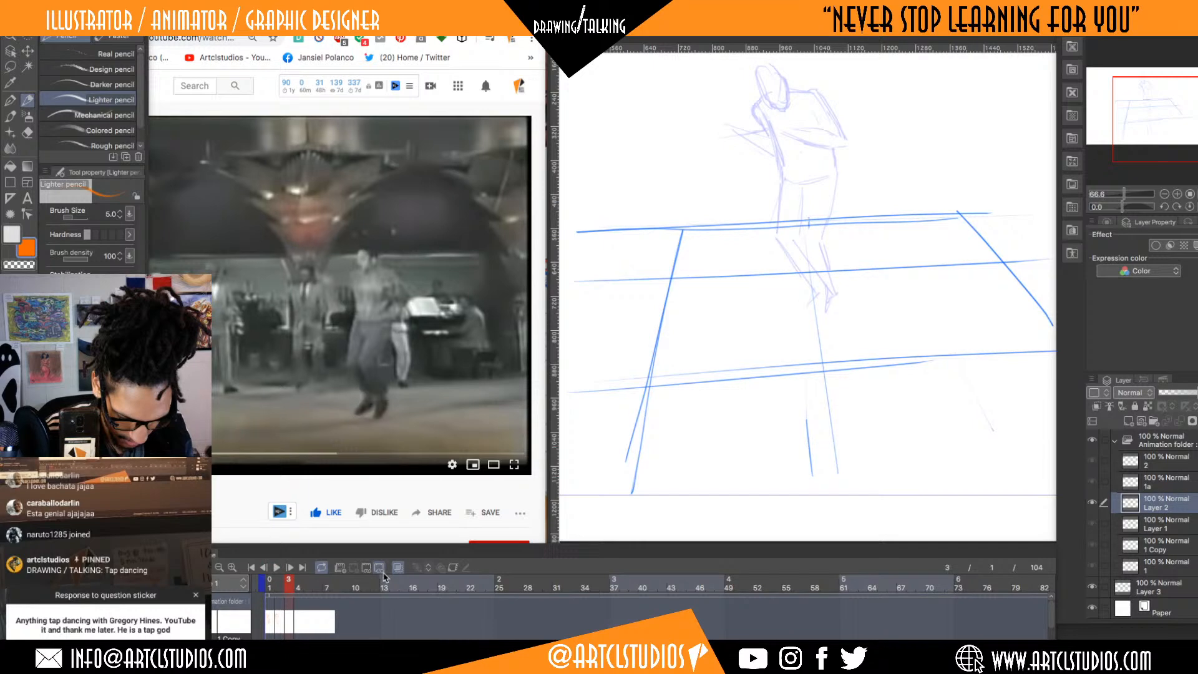
pyautogui.press('Tab')
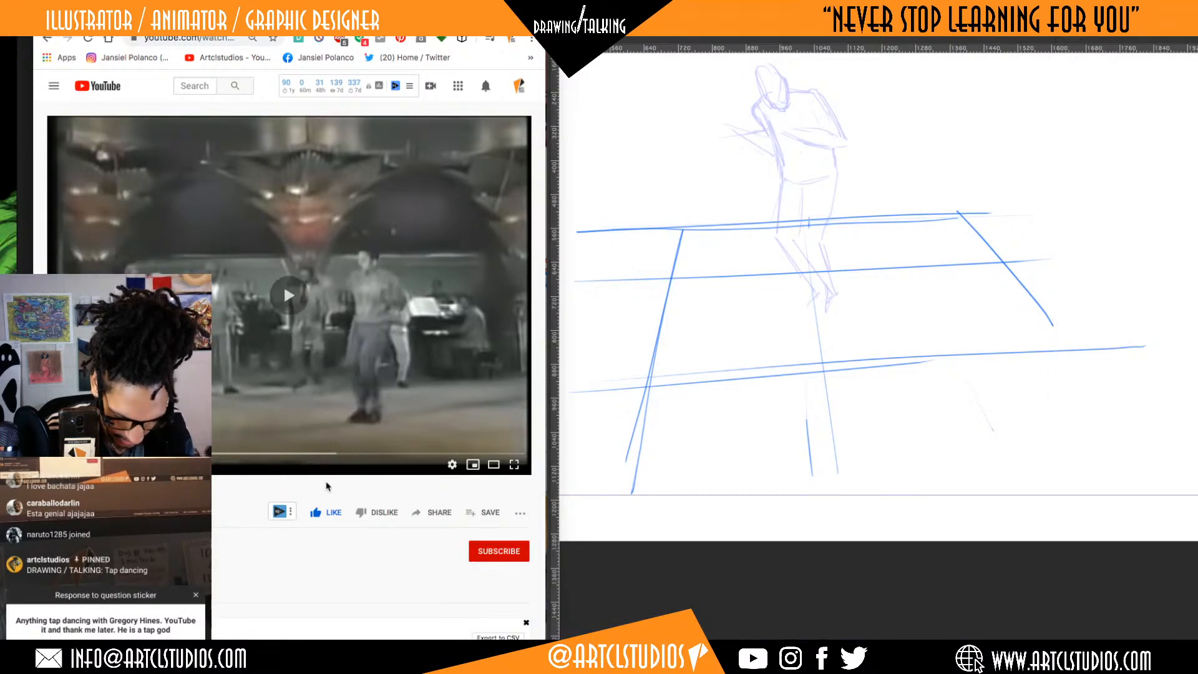
pyautogui.press('Tab')
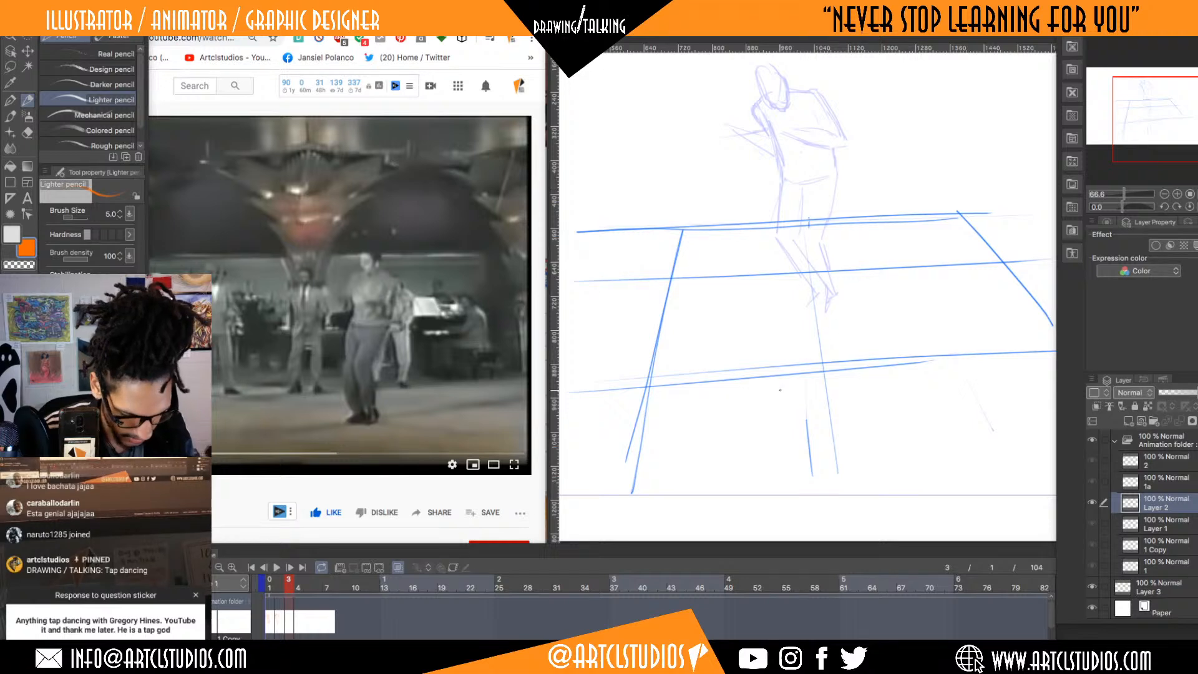
# - Rough in the torso's two sides, the waistline and the left leg's outer contour in orange on frame 3
pyautogui.scroll(3, 808, 222)
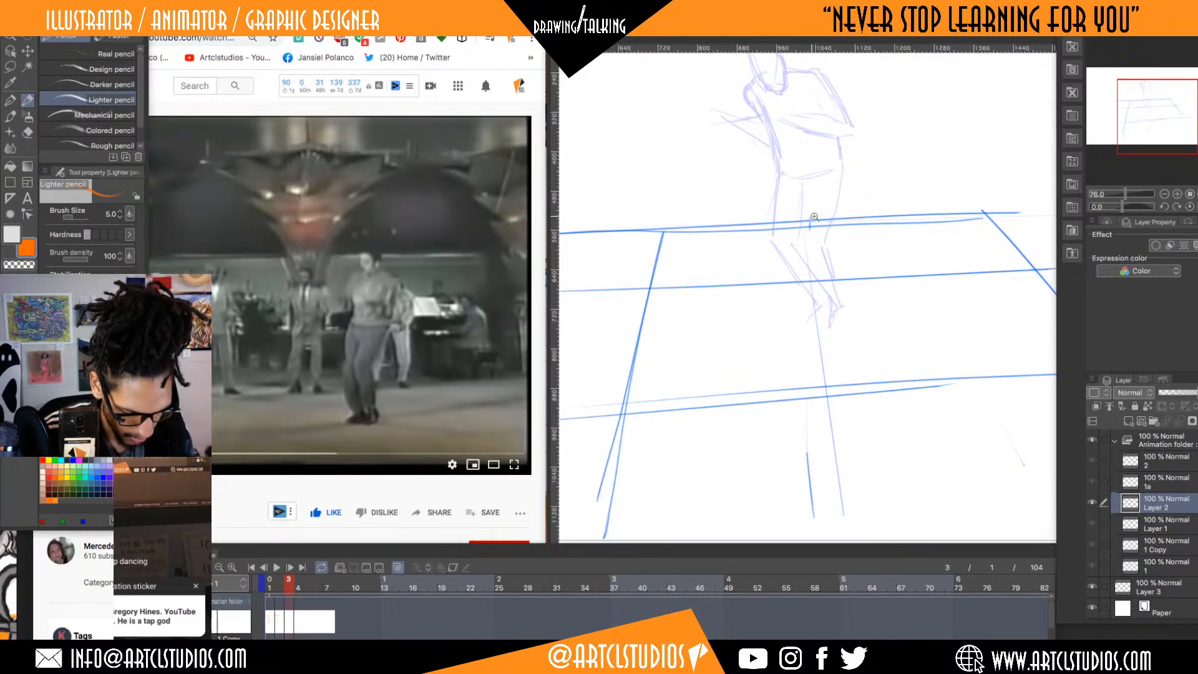
pyautogui.moveTo(818, 237); pyautogui.dragTo(826, 288)
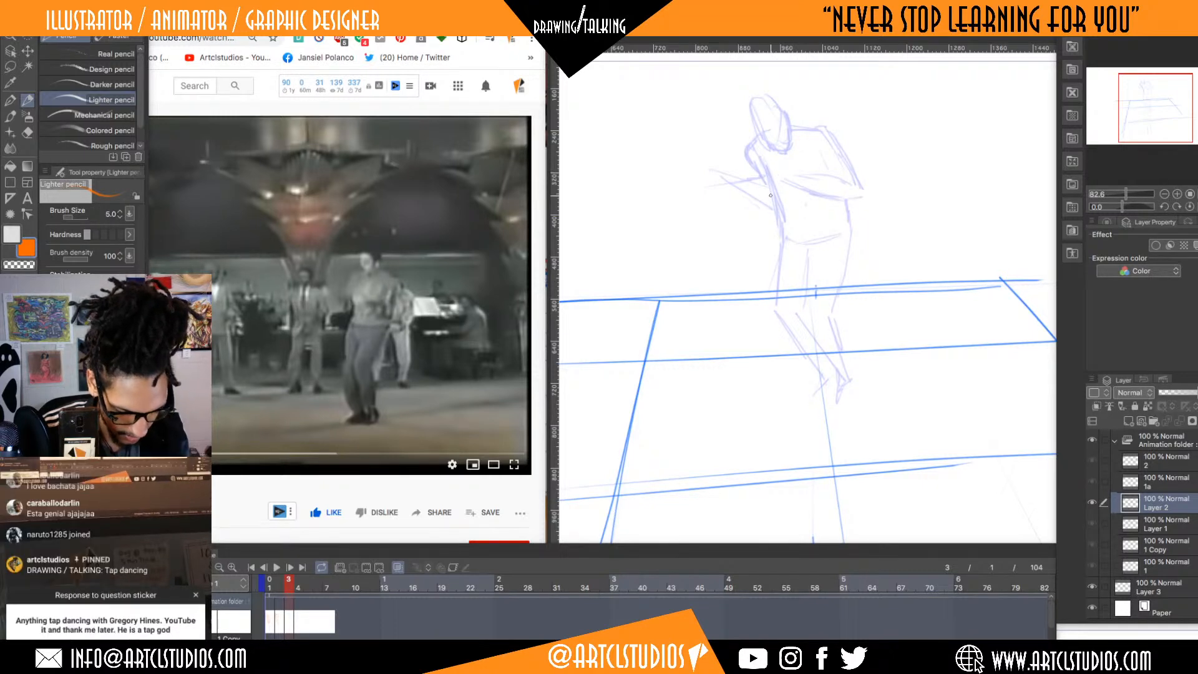
pyautogui.moveTo(772, 177); pyautogui.dragTo(765, 267)
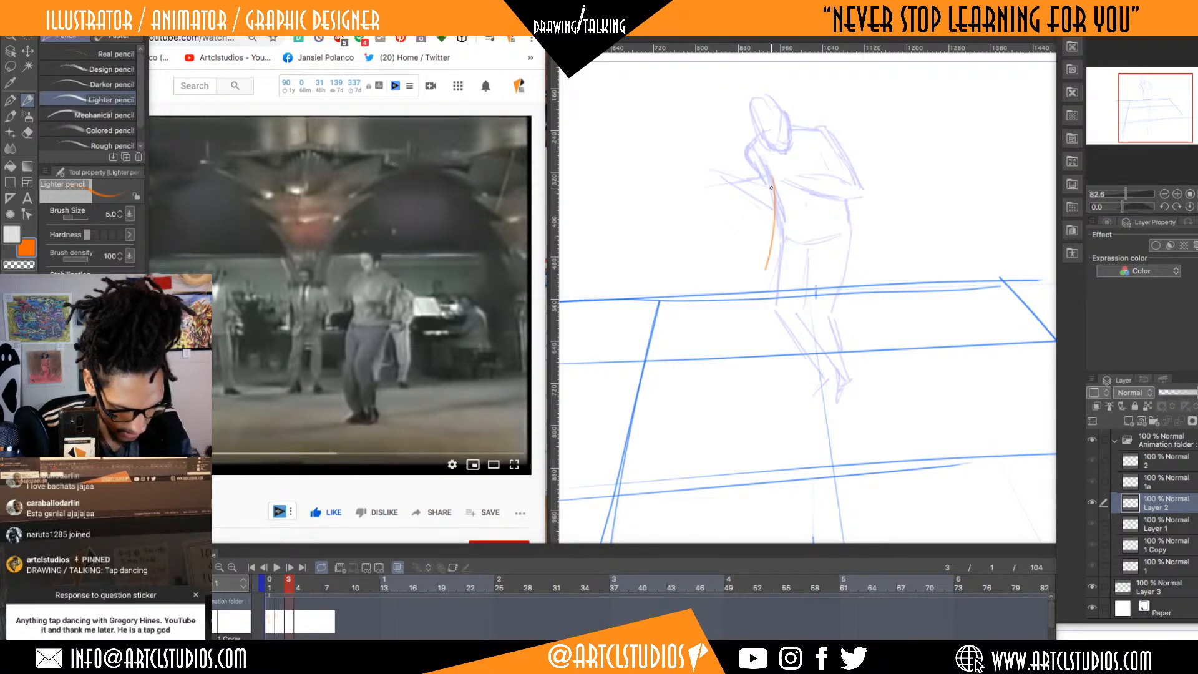
pyautogui.moveTo(771, 179); pyautogui.dragTo(757, 271)
pyautogui.moveTo(776, 190)
pyautogui.mouseDown()
pyautogui.moveTo(759, 275)
pyautogui.moveTo(770, 372)
pyautogui.moveTo(805, 392)
pyautogui.mouseUp()
pyautogui.moveTo(772, 344)
pyautogui.mouseDown()
pyautogui.moveTo(797, 391)
pyautogui.moveTo(771, 314)
pyautogui.mouseUp()
pyautogui.moveTo(772, 188); pyautogui.dragTo(763, 160)
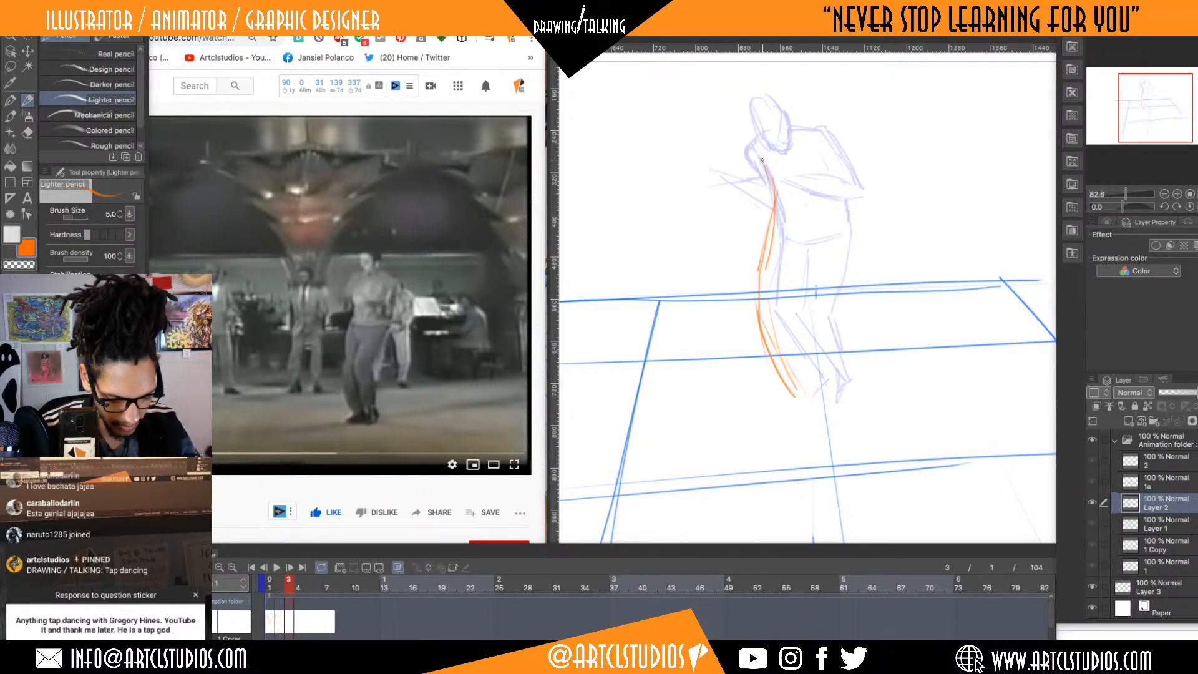
pyautogui.moveTo(773, 234)
pyautogui.mouseDown()
pyautogui.moveTo(814, 247)
pyautogui.moveTo(842, 230)
pyautogui.moveTo(843, 150)
pyautogui.mouseUp()
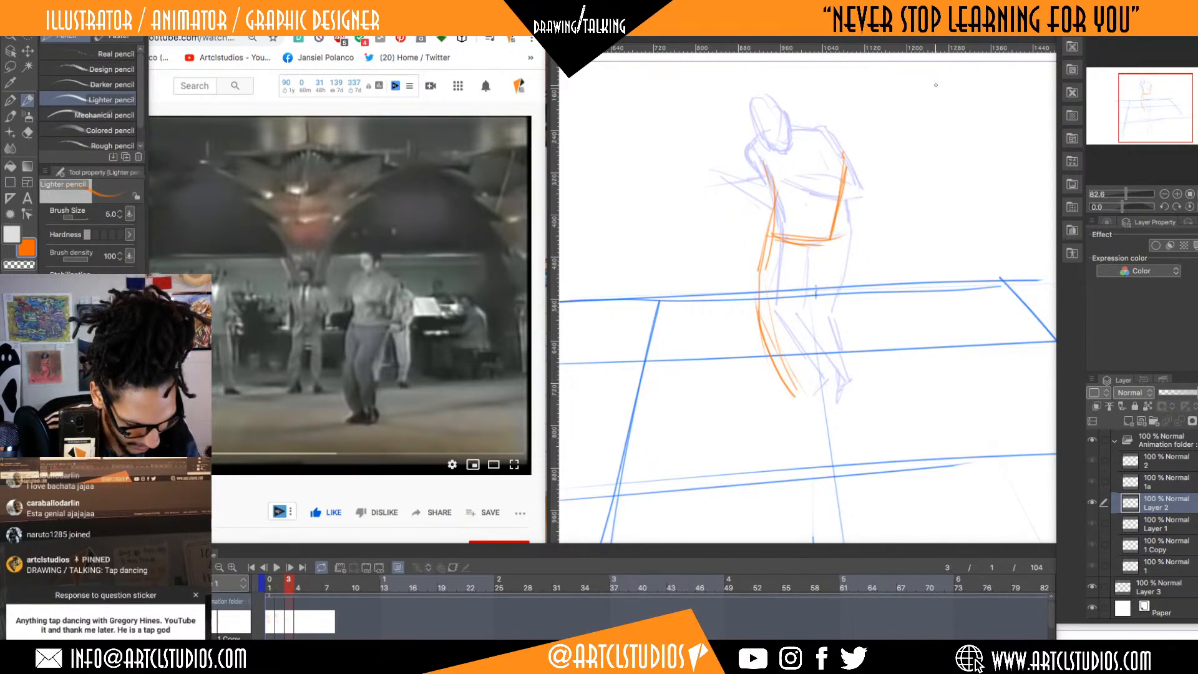
pyautogui.moveTo(930, 72); pyautogui.dragTo(995, 110)
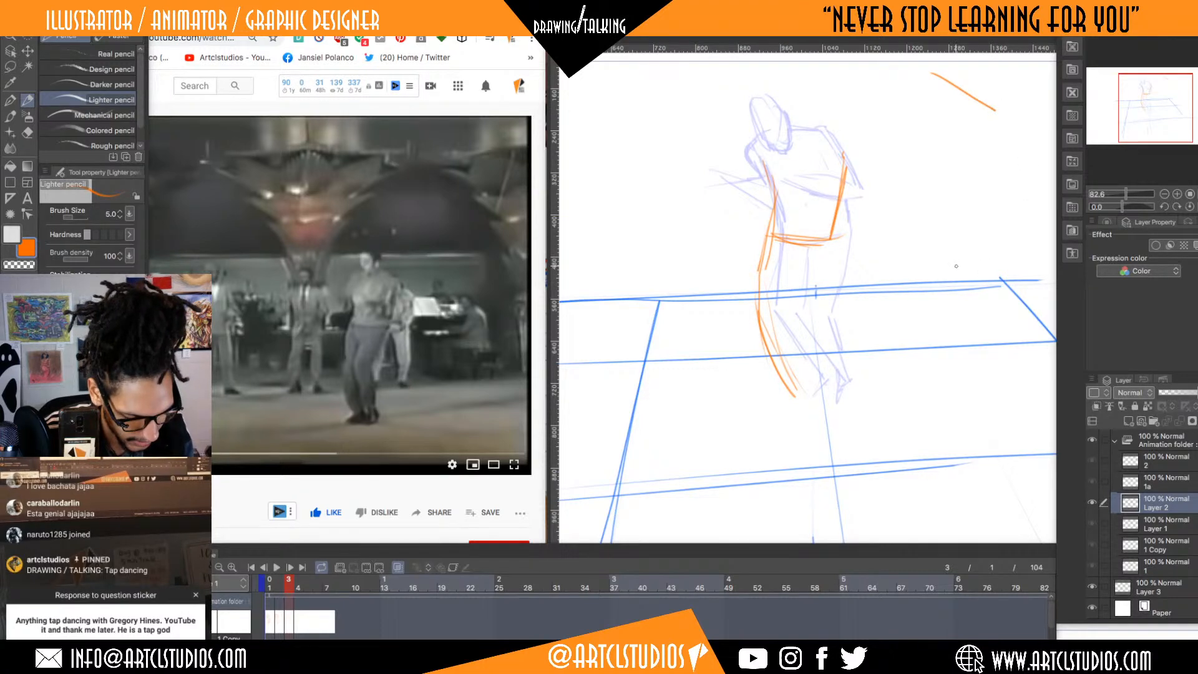
pyautogui.moveTo(950, 183); pyautogui.dragTo(996, 154)
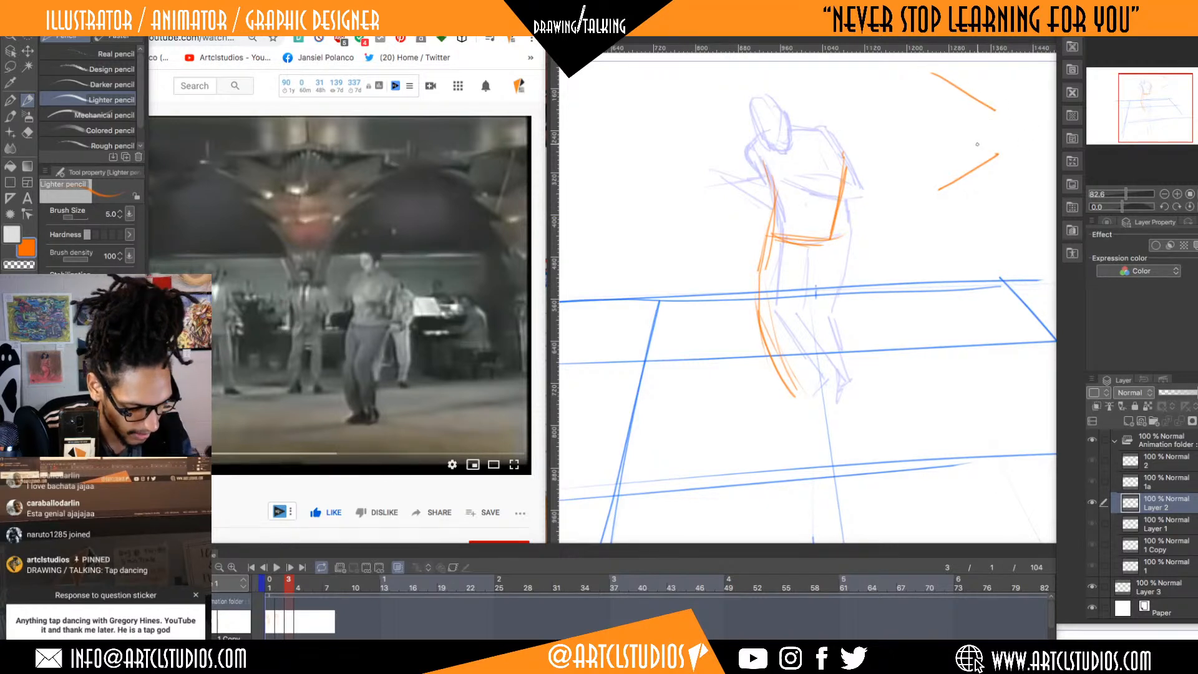
pyautogui.hotkey('ctrl', 'z')
pyautogui.hotkey('ctrl', 'z')
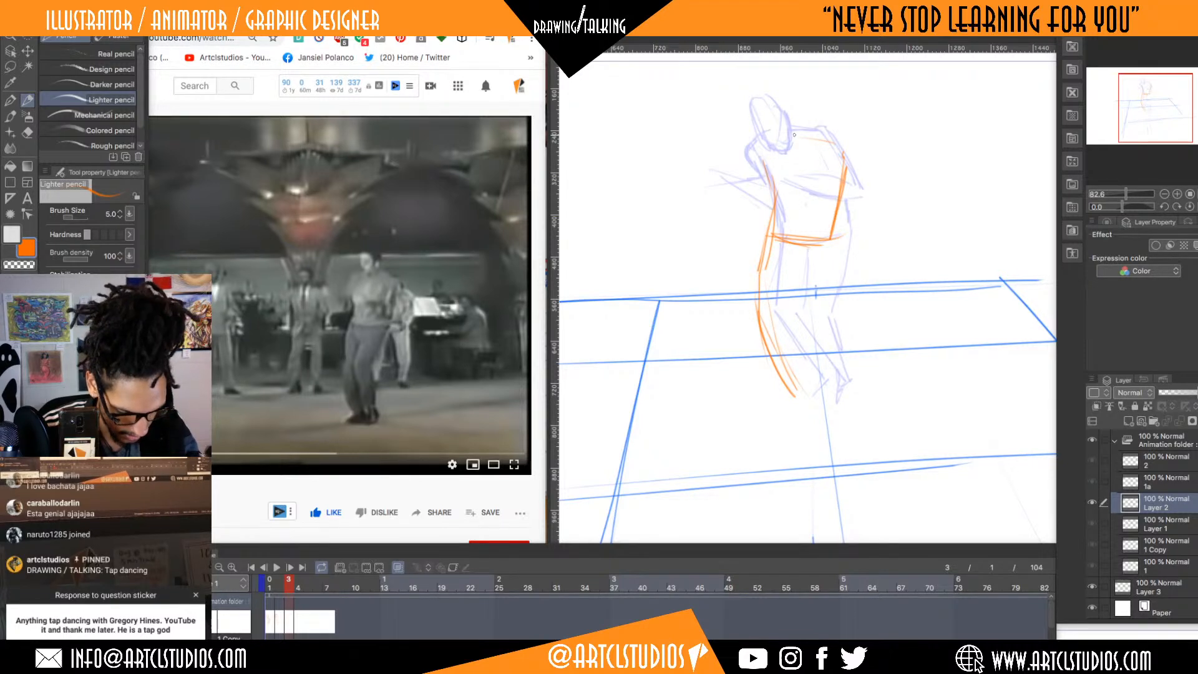
# - Draw the curved shoulder line and the remaining thigh and shin contours of both legs on frame 3
pyautogui.moveTo(760, 136); pyautogui.dragTo(836, 140)
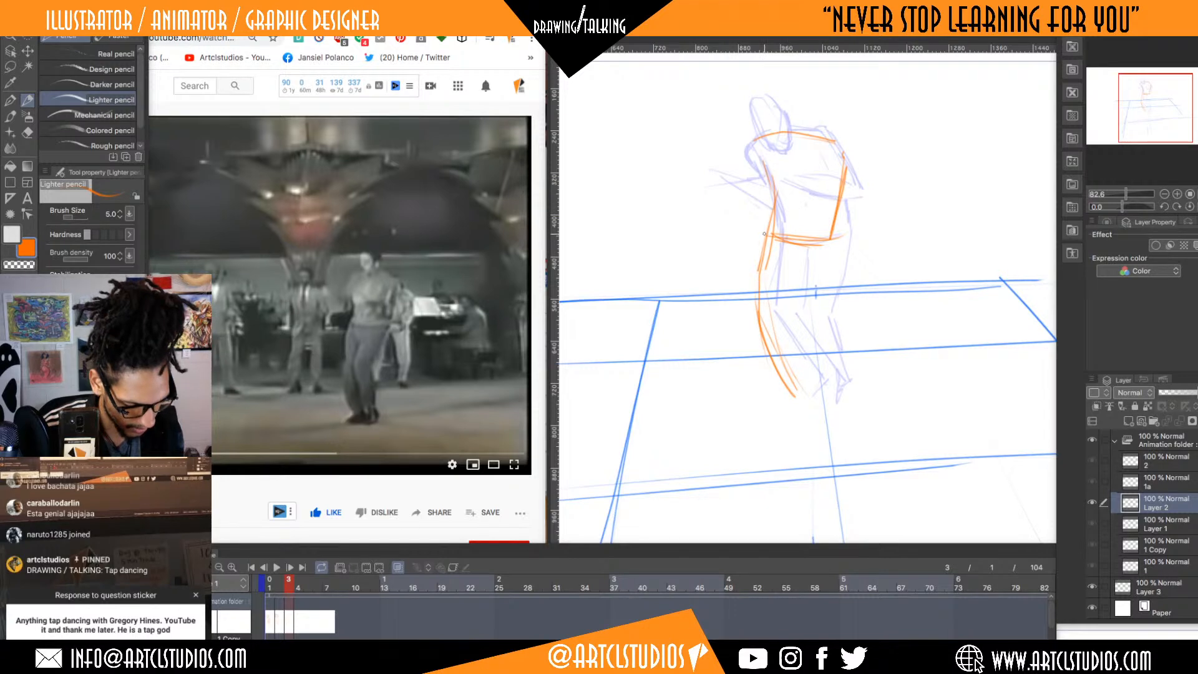
pyautogui.moveTo(834, 232); pyautogui.dragTo(819, 282)
pyautogui.moveTo(833, 242); pyautogui.dragTo(811, 309)
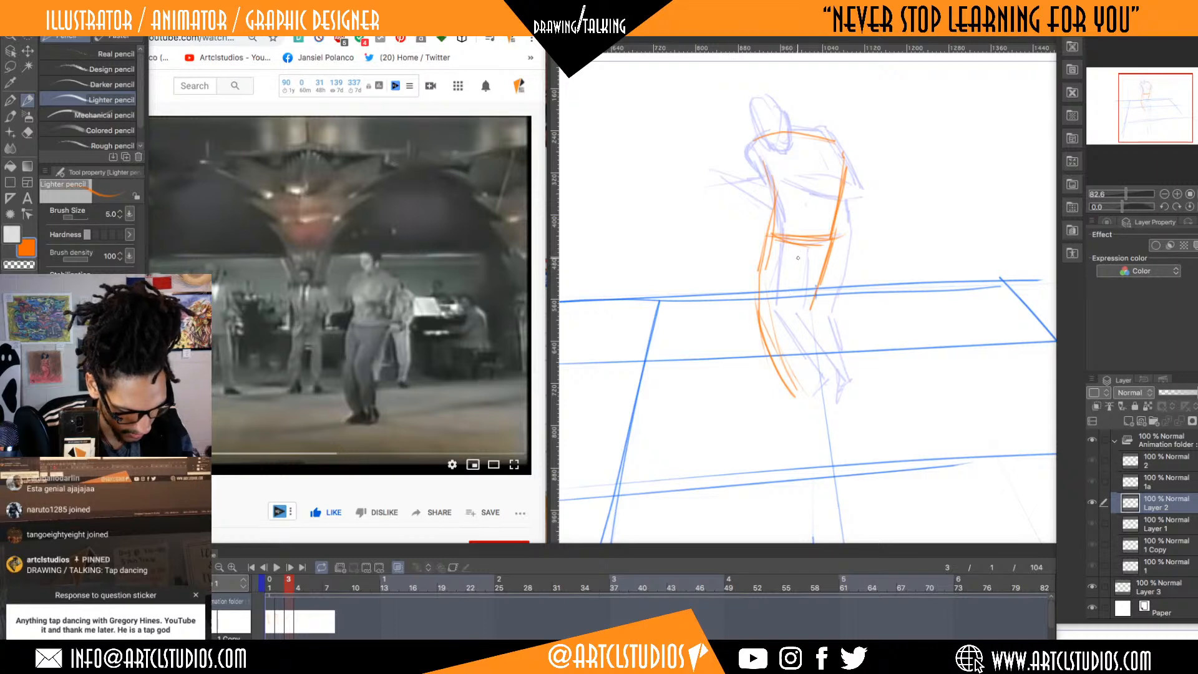
pyautogui.moveTo(779, 262); pyautogui.dragTo(779, 298)
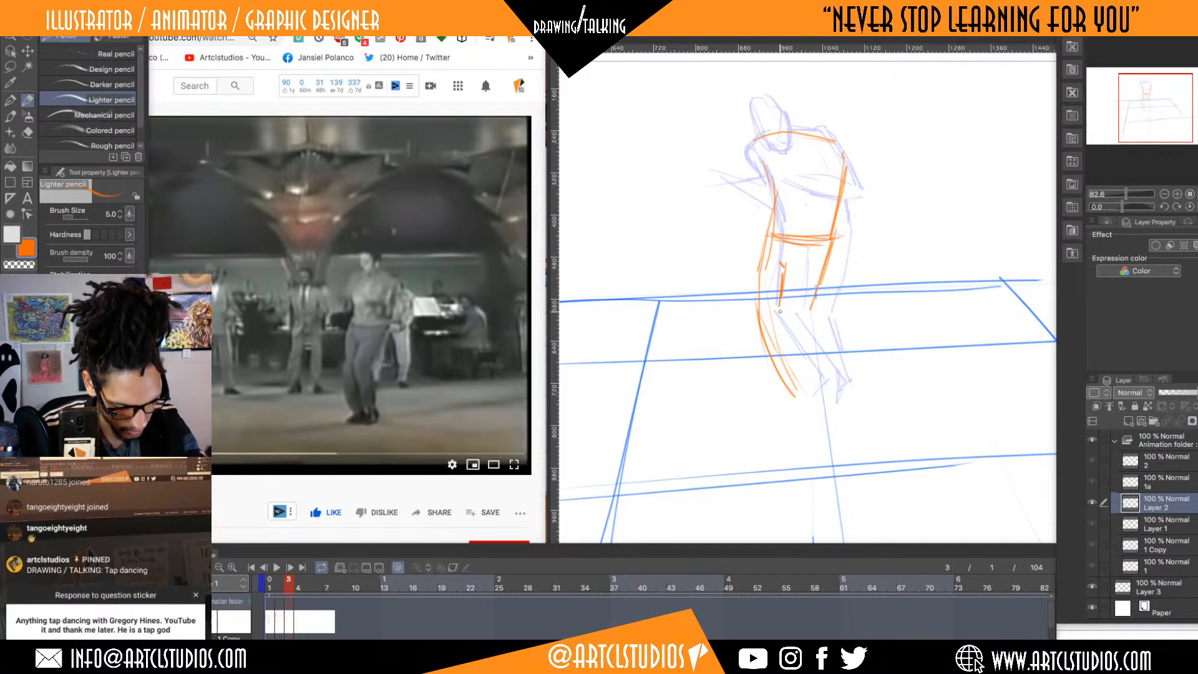
pyautogui.moveTo(787, 327)
pyautogui.mouseDown()
pyautogui.moveTo(820, 386)
pyautogui.moveTo(776, 306)
pyautogui.moveTo(822, 344)
pyautogui.moveTo(835, 379)
pyautogui.mouseUp()
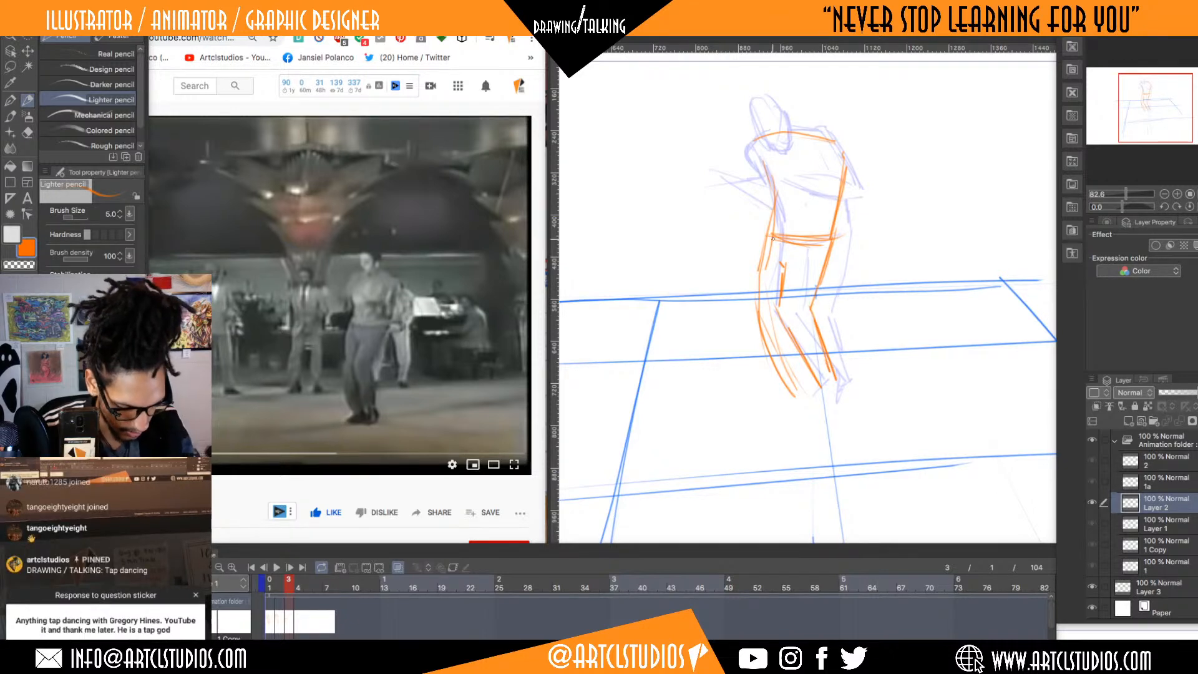
# - Strengthen the left leg's thigh and knee edges and erase the surplus strokes along its thigh and shin
pyautogui.moveTo(756, 297); pyautogui.dragTo(768, 234)
pyautogui.moveTo(753, 298)
pyautogui.mouseDown()
pyautogui.moveTo(766, 242)
pyautogui.moveTo(754, 301)
pyautogui.moveTo(800, 389)
pyautogui.moveTo(758, 312)
pyautogui.mouseUp()
pyautogui.press('c')
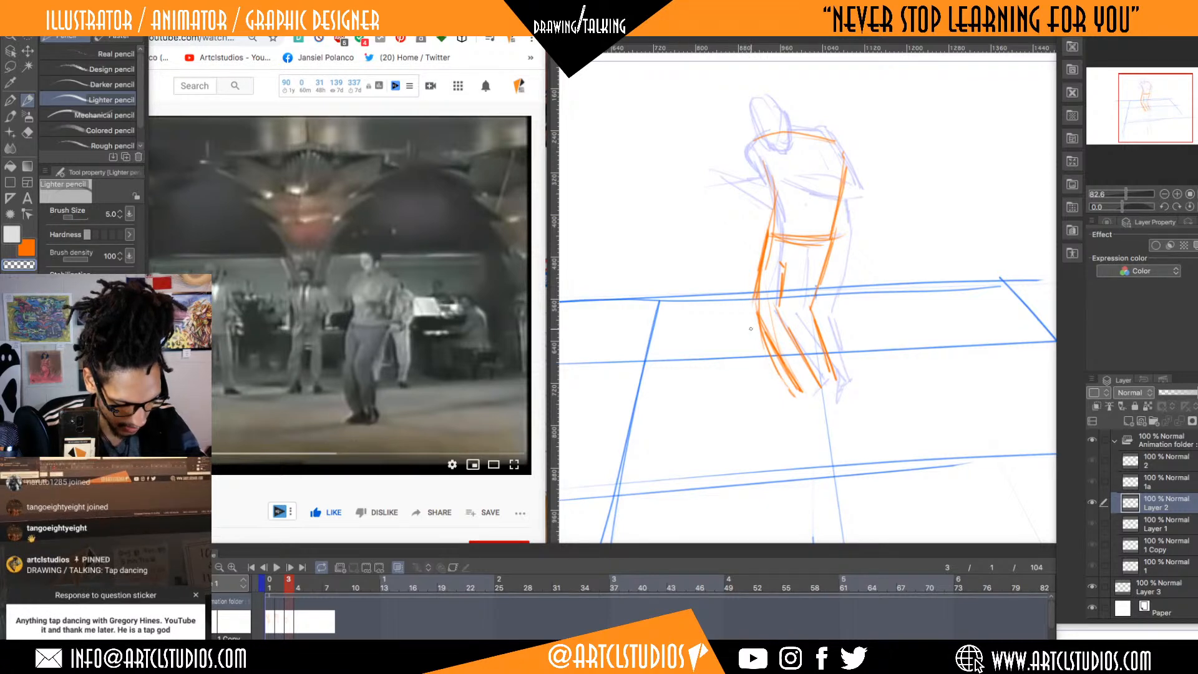
pyautogui.moveTo(771, 354)
pyautogui.mouseDown()
pyautogui.moveTo(759, 330)
pyautogui.moveTo(783, 381)
pyautogui.mouseUp()
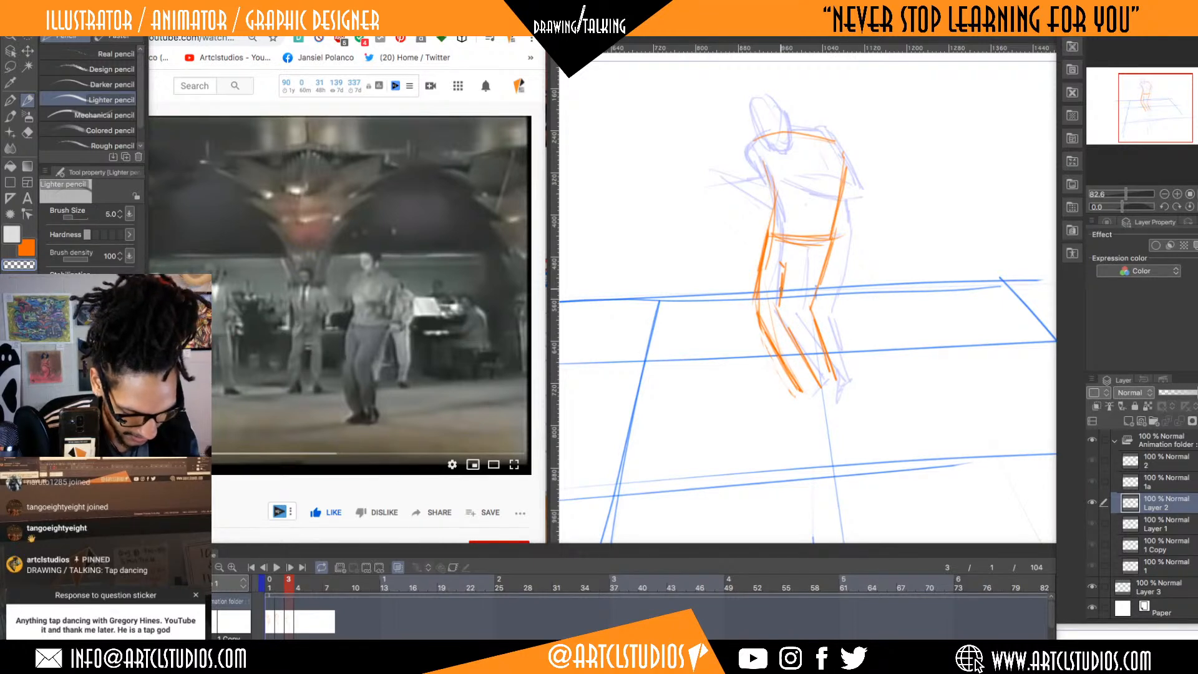
pyautogui.press('c')
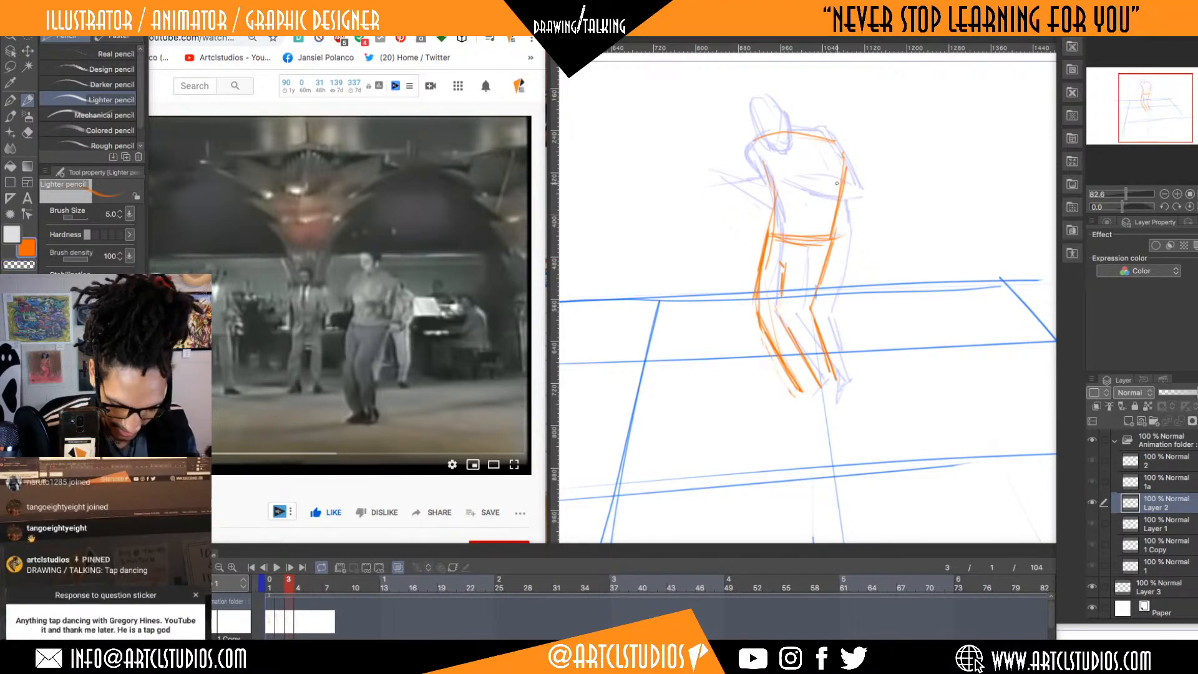
pyautogui.moveTo(781, 292); pyautogui.dragTo(778, 322)
pyautogui.moveTo(769, 241)
pyautogui.mouseDown()
pyautogui.moveTo(755, 302)
pyautogui.moveTo(760, 288)
pyautogui.mouseUp()
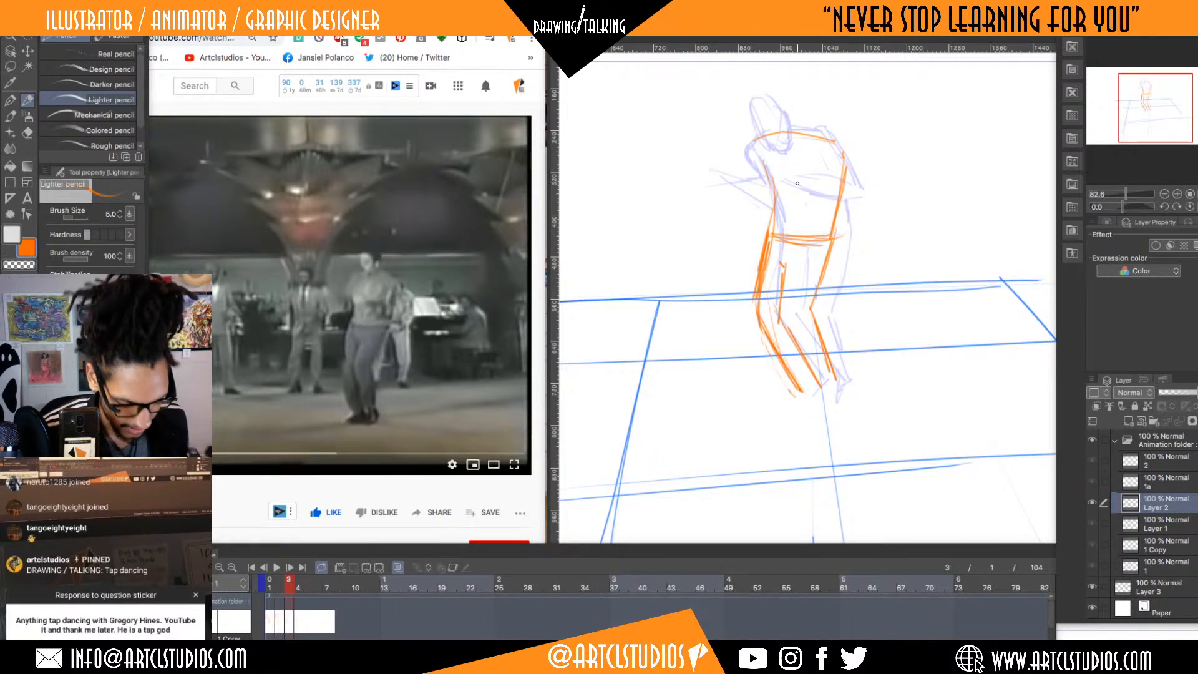
pyautogui.press('e')
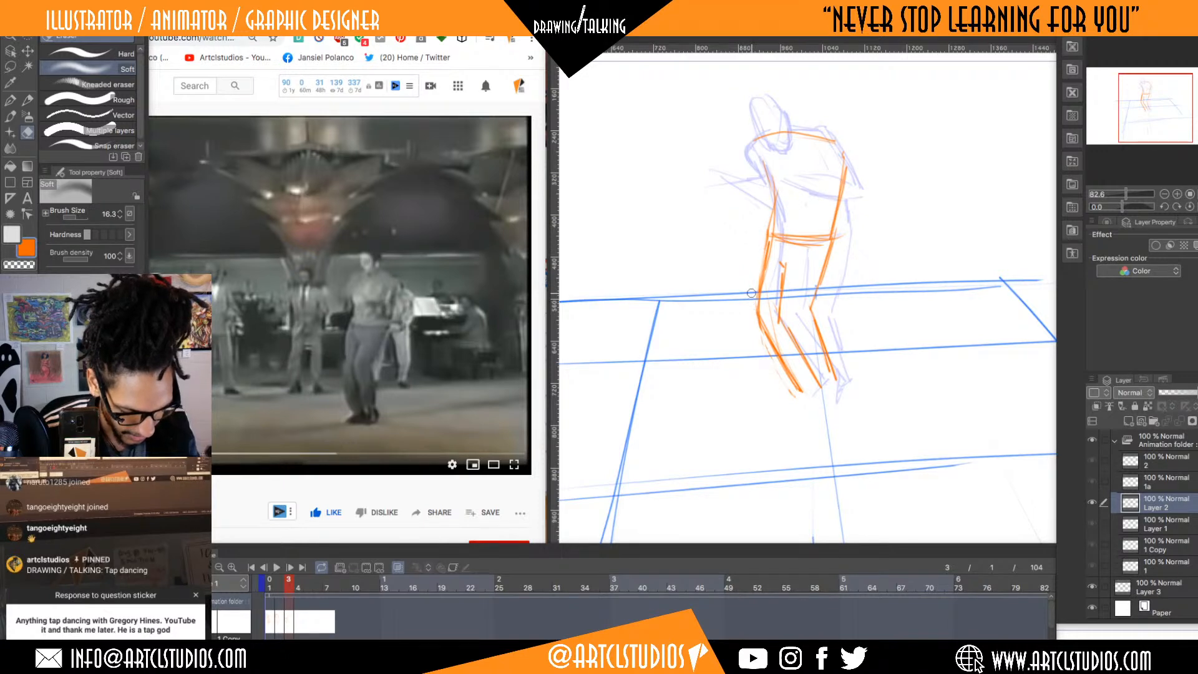
# - Darken the torso's left edge with the Lighter pencil and add rough feet at the ends of both legs
pyautogui.press('p')
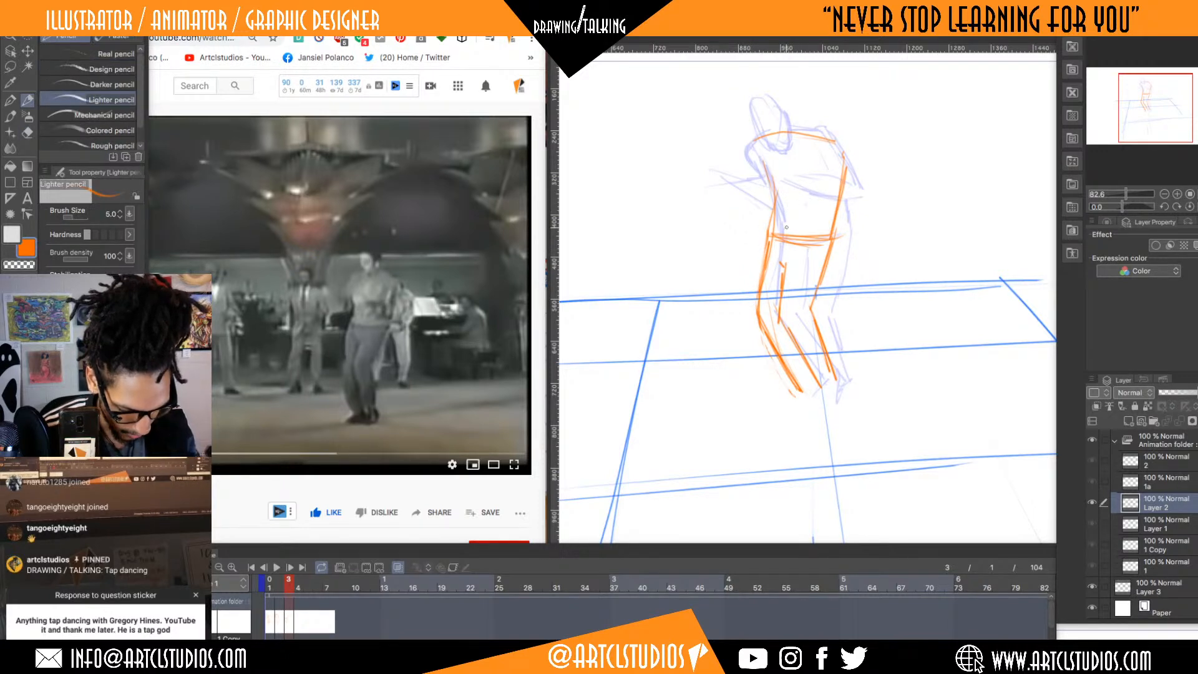
pyautogui.moveTo(773, 218)
pyautogui.mouseDown()
pyautogui.moveTo(763, 165)
pyautogui.moveTo(771, 206)
pyautogui.mouseUp()
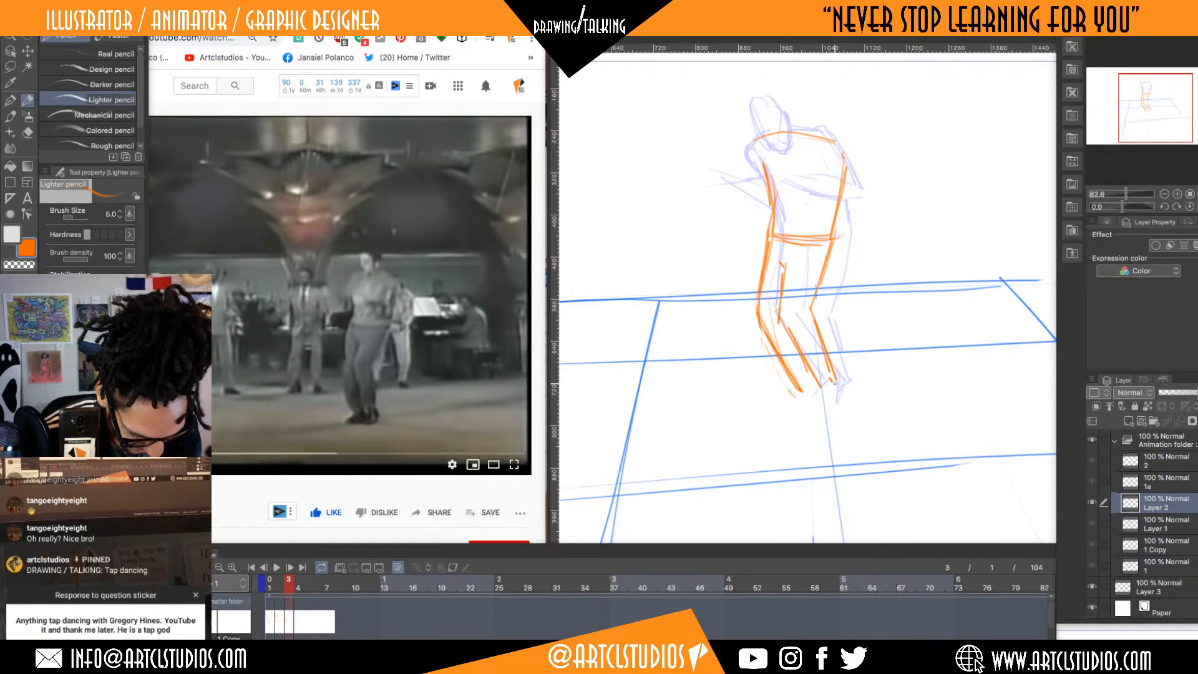
pyautogui.moveTo(814, 412); pyautogui.dragTo(846, 400)
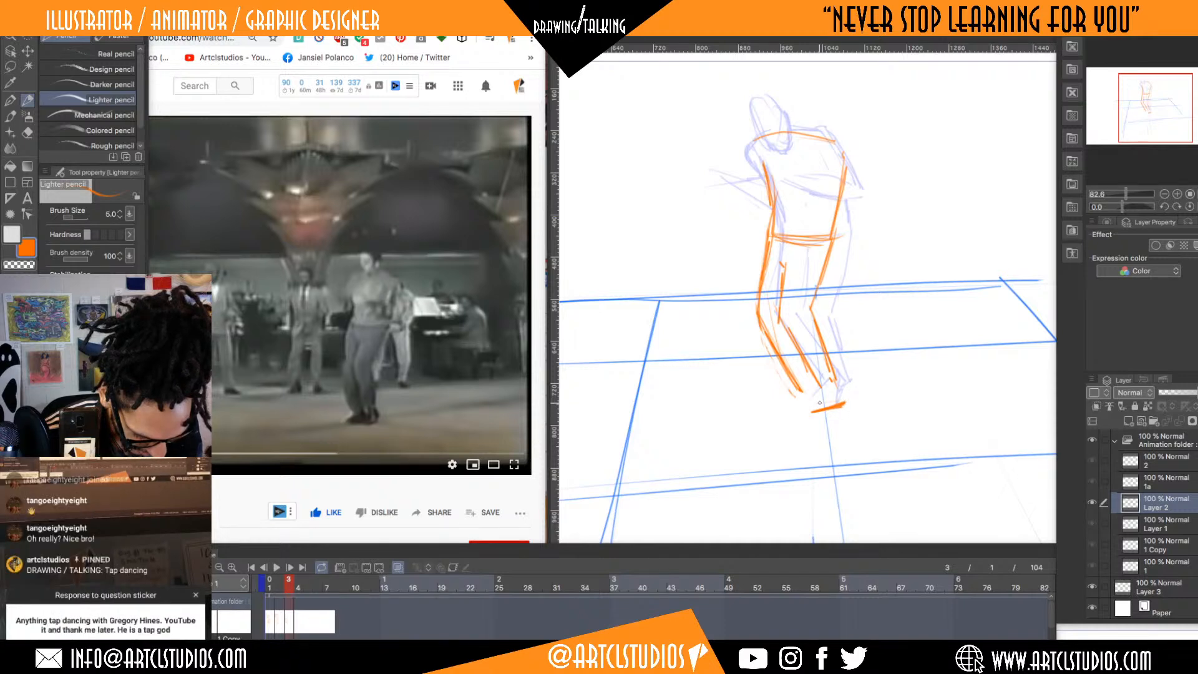
pyautogui.moveTo(800, 393)
pyautogui.mouseDown()
pyautogui.moveTo(801, 409)
pyautogui.moveTo(774, 414)
pyautogui.moveTo(833, 401)
pyautogui.mouseUp()
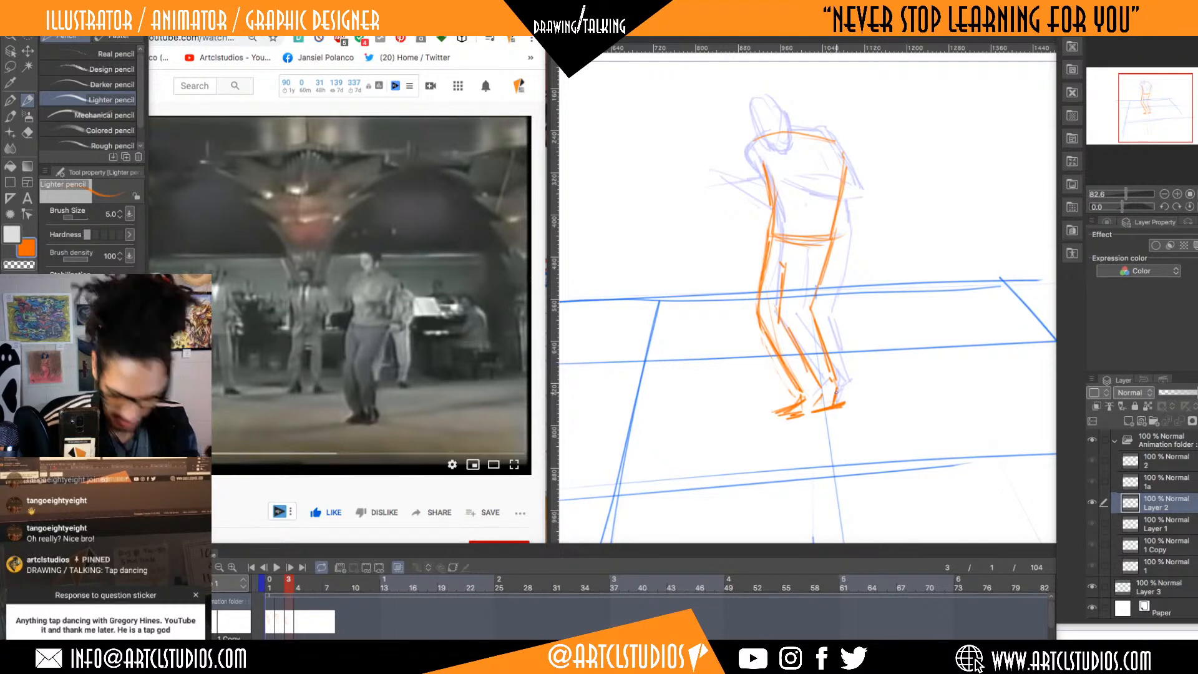
# - Draw the back arm in orange on frame 3, with a heavier upper arm and elbow and a forearm folded across the torso
pyautogui.moveTo(846, 214); pyautogui.dragTo(807, 205)
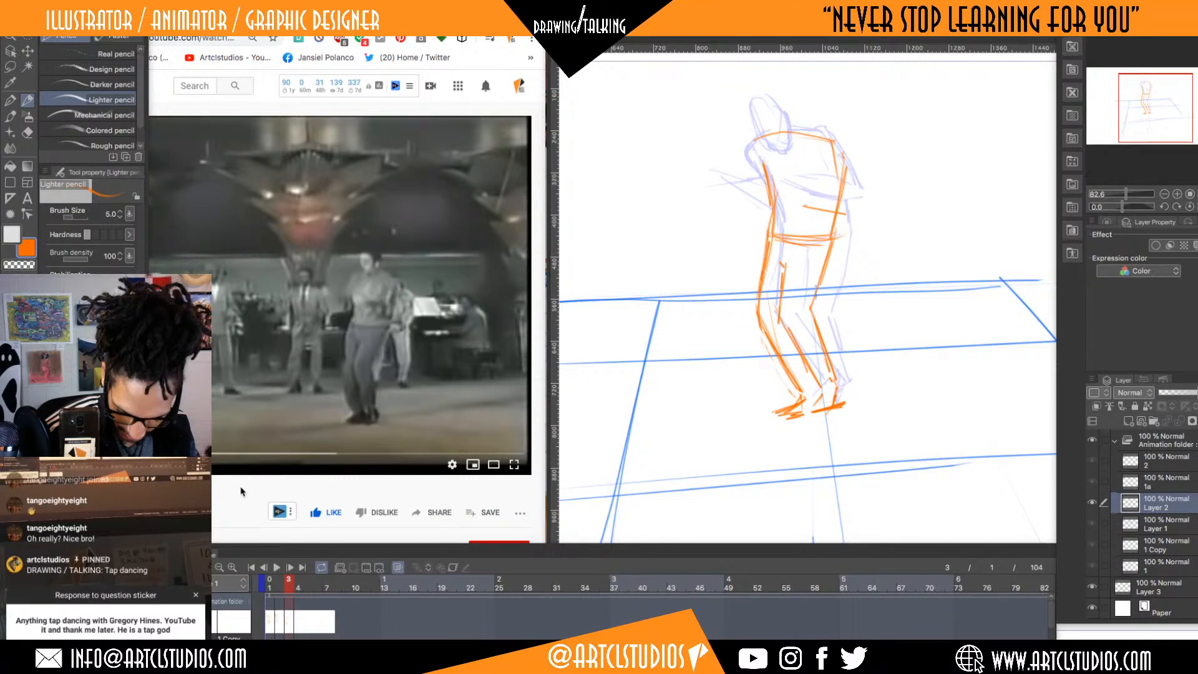
pyautogui.press('Tab')
pyautogui.press('Tab')
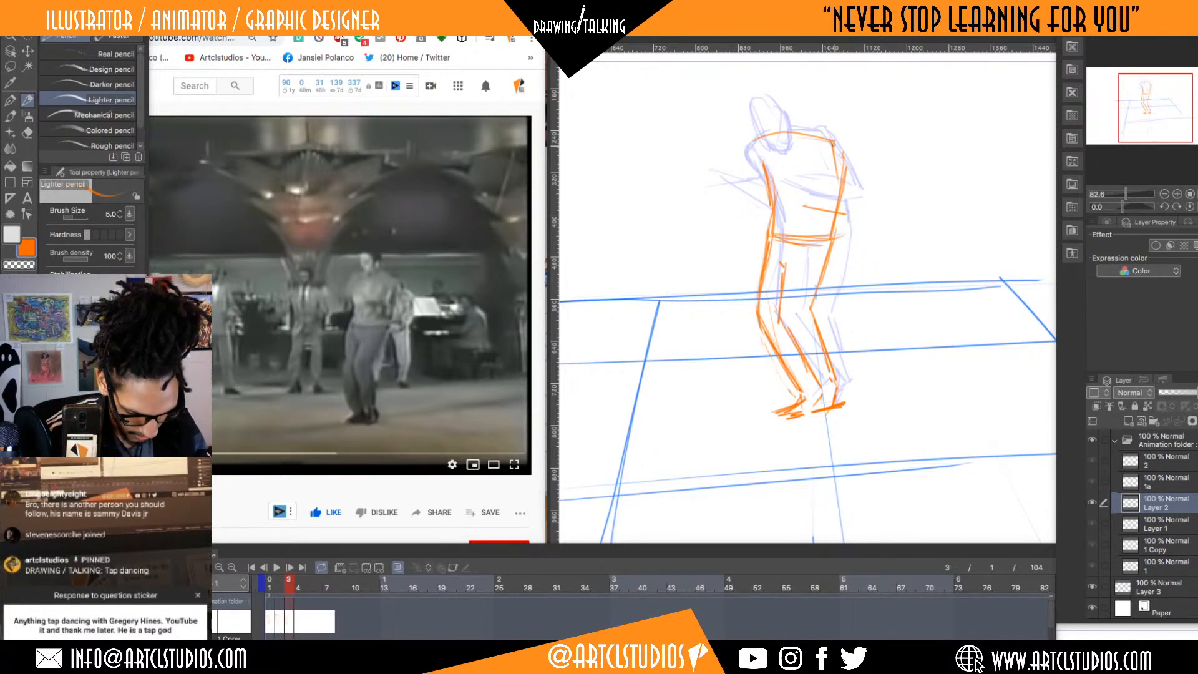
pyautogui.moveTo(837, 153)
pyautogui.mouseDown()
pyautogui.moveTo(846, 197)
pyautogui.moveTo(843, 181)
pyautogui.mouseUp()
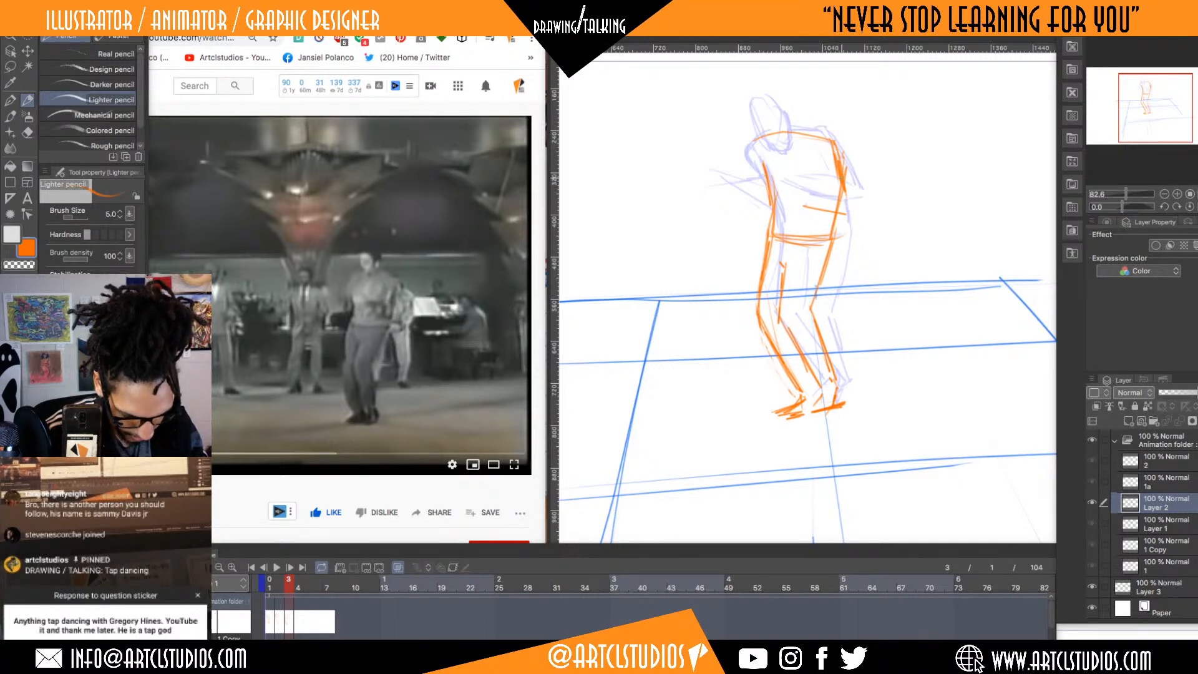
pyautogui.moveTo(829, 190)
pyautogui.mouseDown()
pyautogui.moveTo(802, 186)
pyautogui.moveTo(846, 194)
pyautogui.mouseUp()
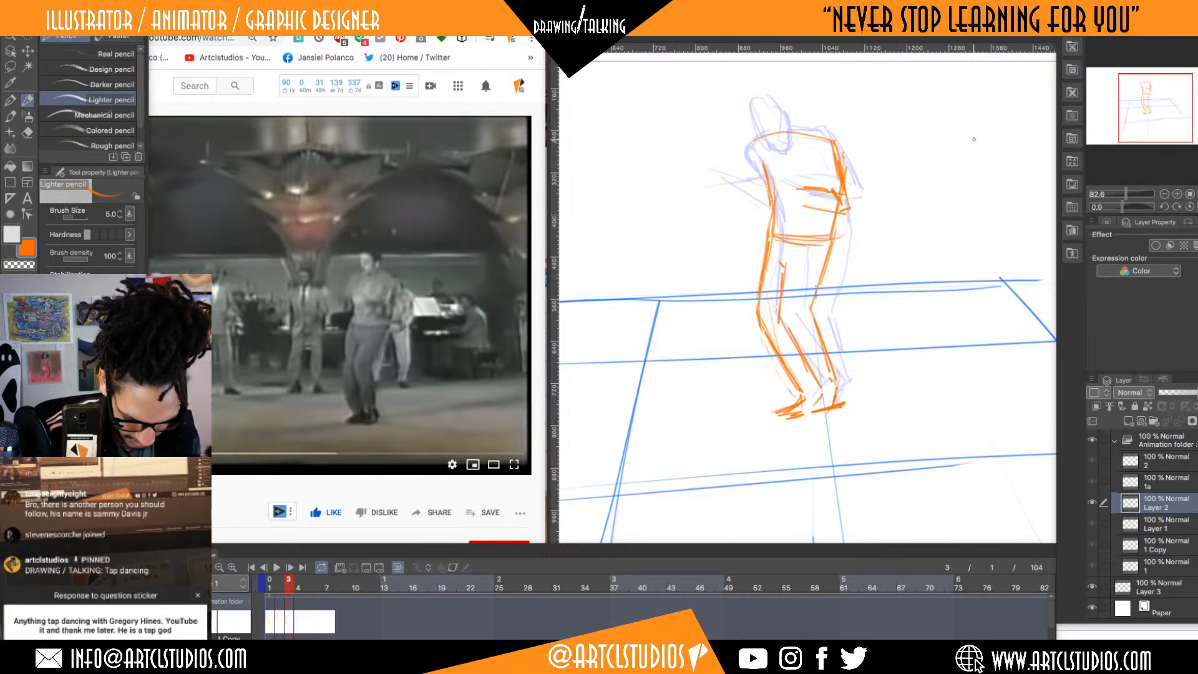
# - Sketch the front arm bent outward from the torso and an oval head in orange on frame 3
pyautogui.moveTo(748, 153)
pyautogui.mouseDown()
pyautogui.moveTo(756, 185)
pyautogui.moveTo(713, 185)
pyautogui.mouseUp()
pyautogui.moveTo(714, 187); pyautogui.dragTo(759, 207)
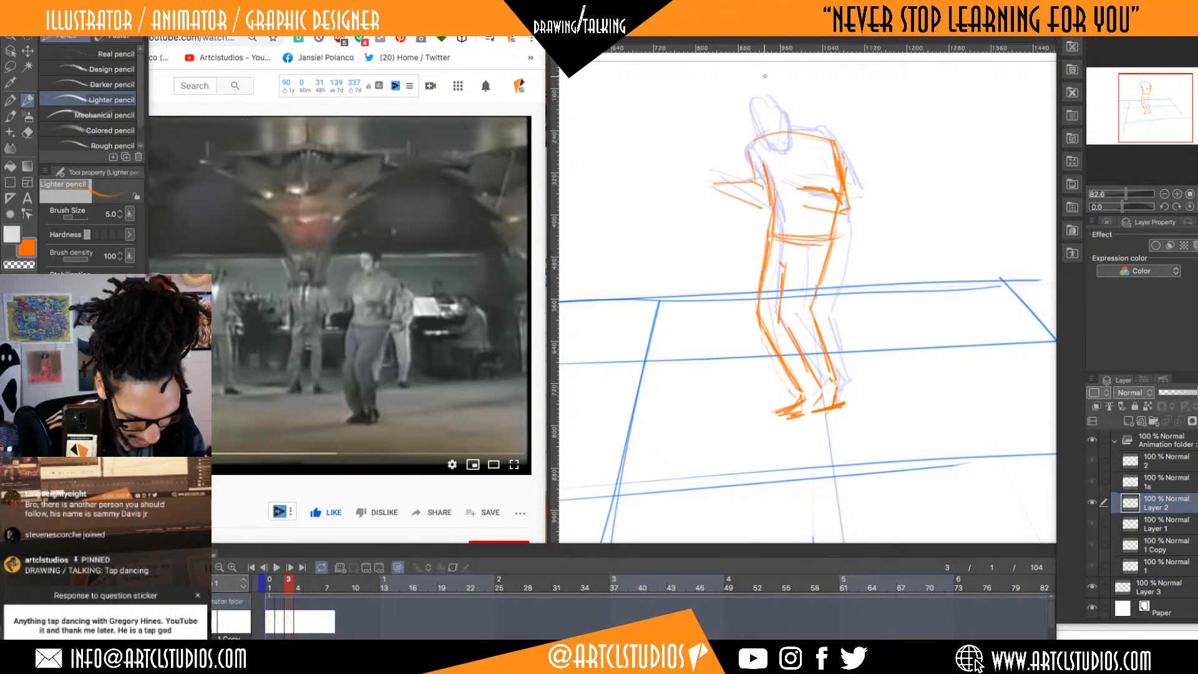
pyautogui.moveTo(783, 106)
pyautogui.mouseDown()
pyautogui.moveTo(755, 129)
pyautogui.moveTo(779, 151)
pyautogui.moveTo(782, 117)
pyautogui.moveTo(788, 146)
pyautogui.moveTo(764, 111)
pyautogui.moveTo(794, 146)
pyautogui.mouseUp()
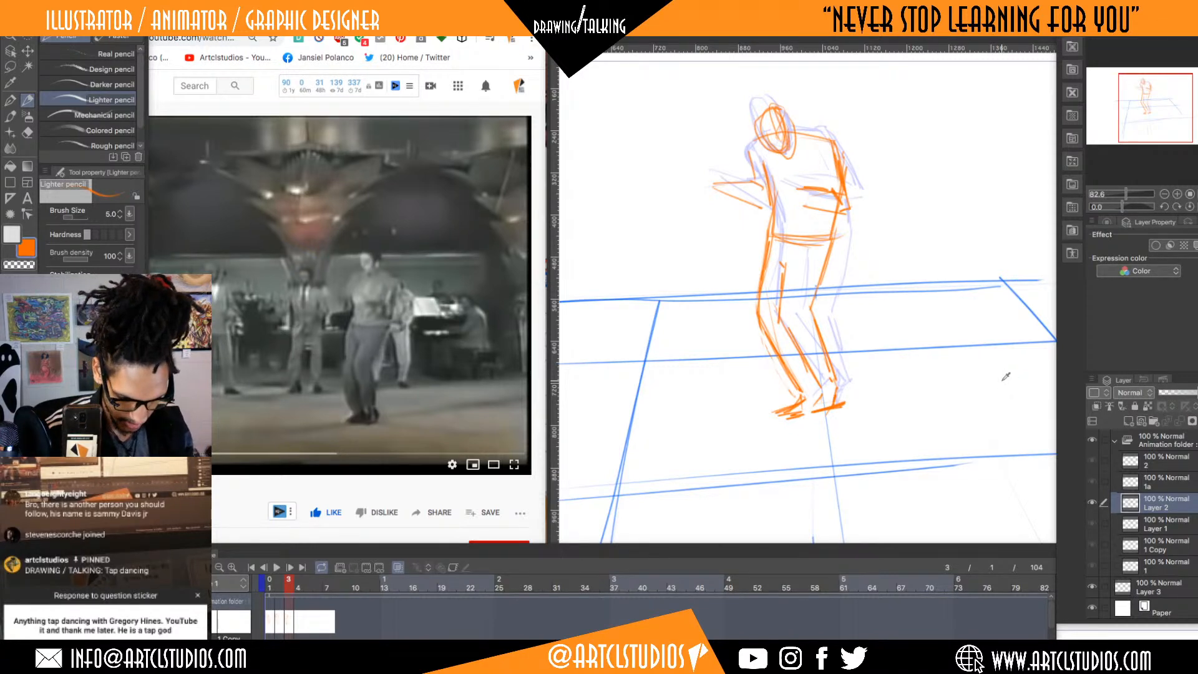
# - Flip back and forth through the first frames to examine the dancer's motion between the poses
pyautogui.press('Left')
pyautogui.press('Left')
pyautogui.press('Left')
pyautogui.press('Right')
pyautogui.press('Right')
pyautogui.press('Right')
pyautogui.press('Right')
pyautogui.press('Left')
pyautogui.press('Left')
pyautogui.press('Left')
pyautogui.press('Right')
pyautogui.press('Right')
pyautogui.press('Right')
pyautogui.press('Left')
pyautogui.press('Left')
pyautogui.press('Left')
pyautogui.press('Right')
pyautogui.press('Right')
pyautogui.press('Right')
pyautogui.press('Left')
pyautogui.press('Left')
pyautogui.press('Left')
pyautogui.press('Right')
pyautogui.press('Right')
pyautogui.press('Right')
pyautogui.press('Left')
pyautogui.press('Left')
pyautogui.press('Left')
pyautogui.press('Right')
pyautogui.press('Right')
pyautogui.press('Right')
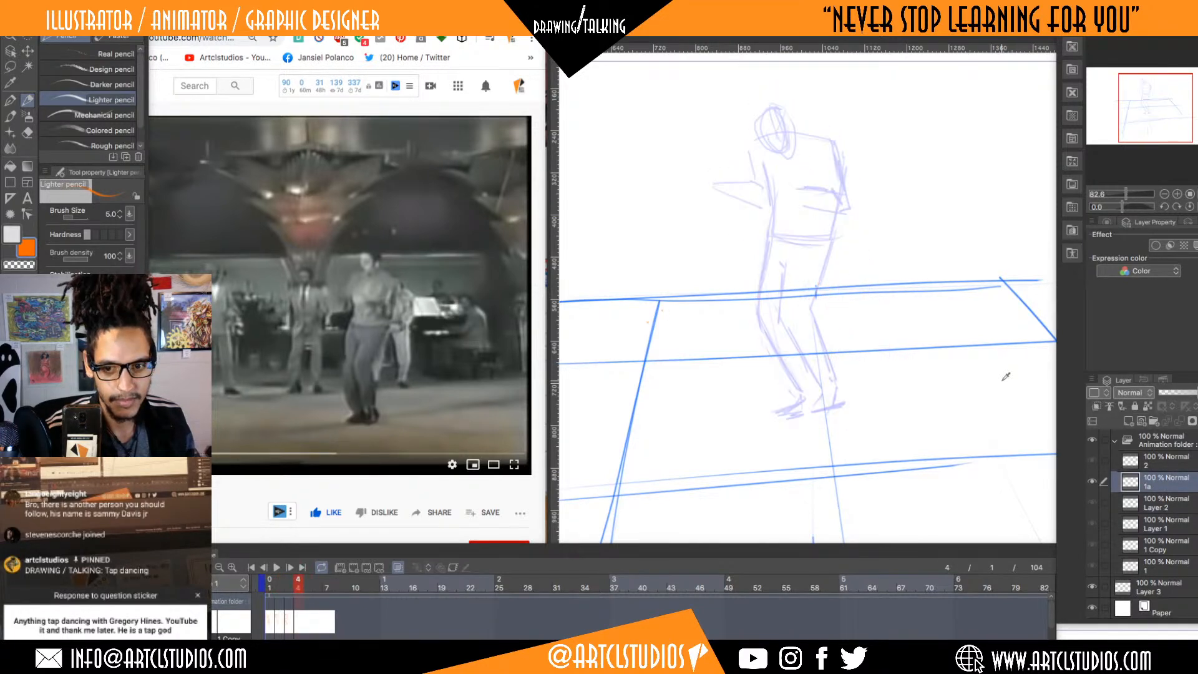
pyautogui.press('Left')
pyautogui.press('Left')
pyautogui.press('Left')
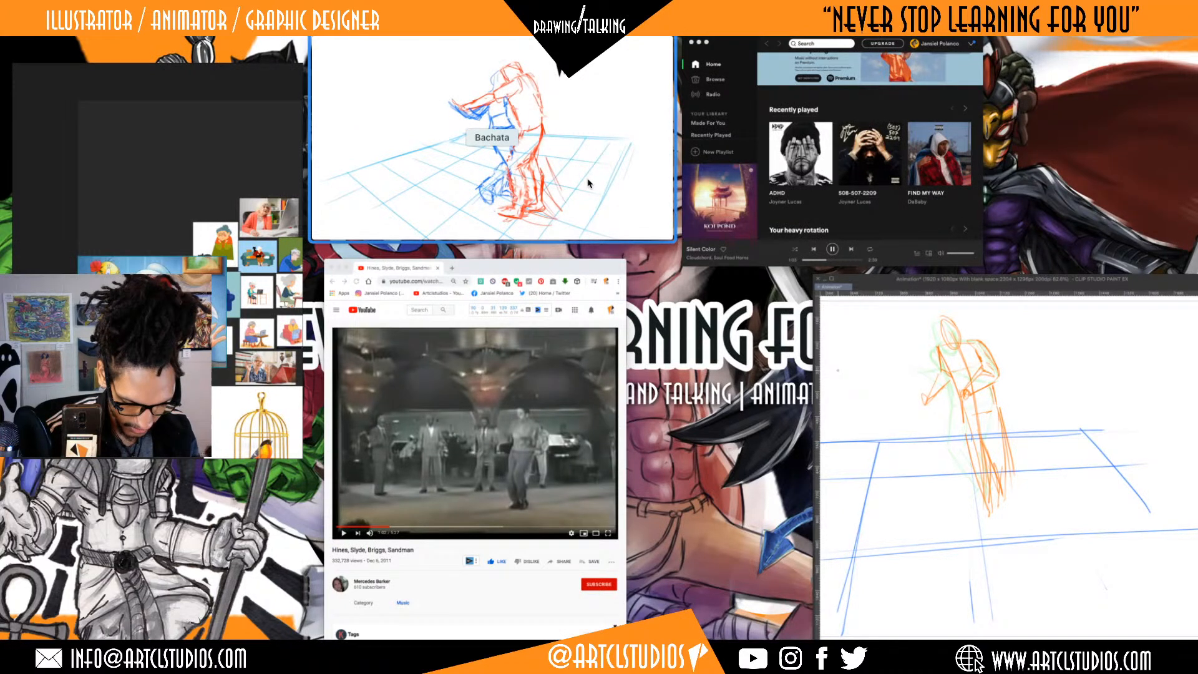
# - Bring up the Bachata animation video, pause it and return to the drawing canvas
pyautogui.click(590, 184)
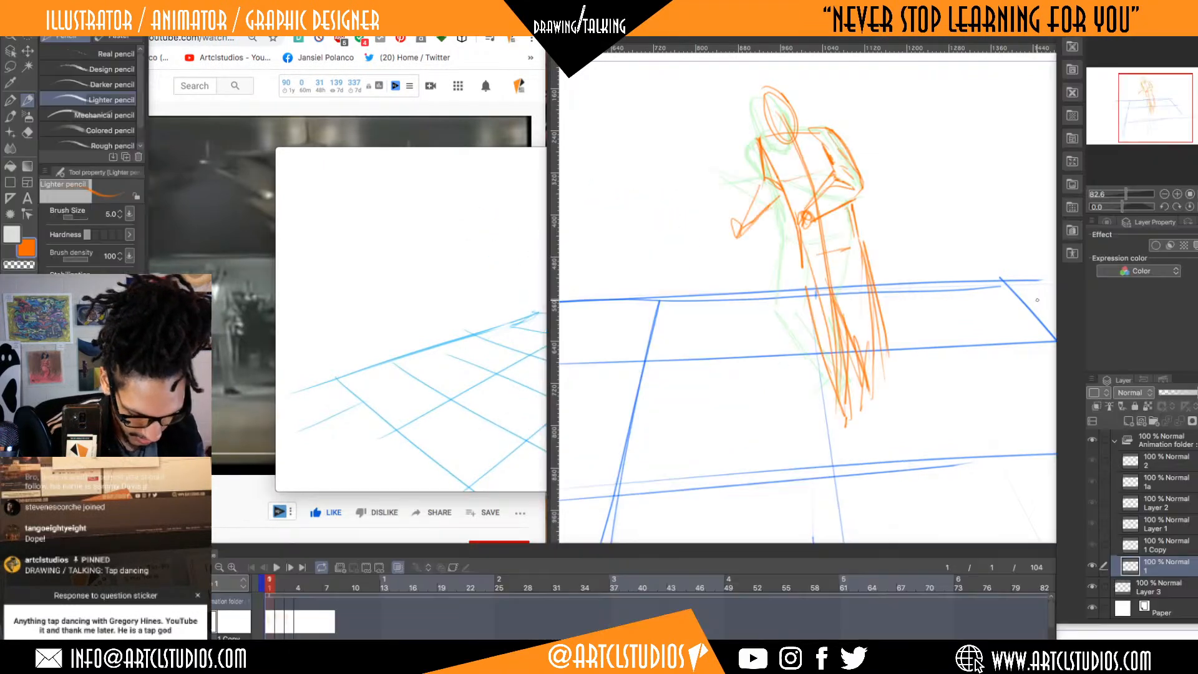
pyautogui.press('space')
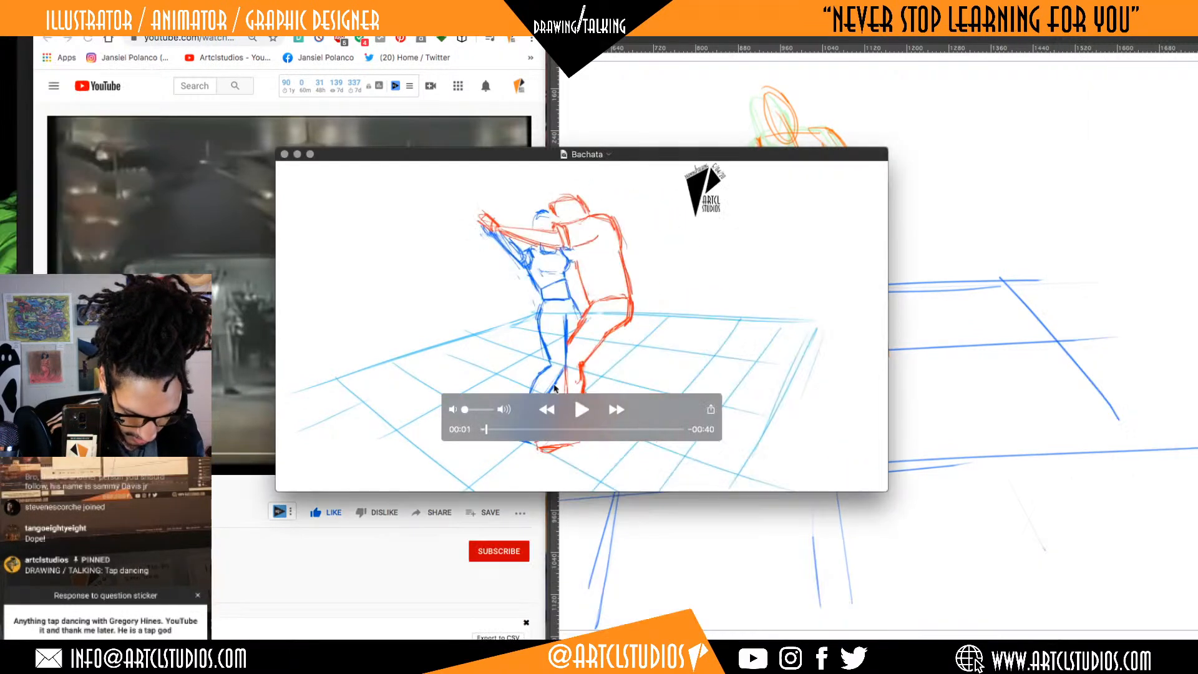
pyautogui.click(920, 388)
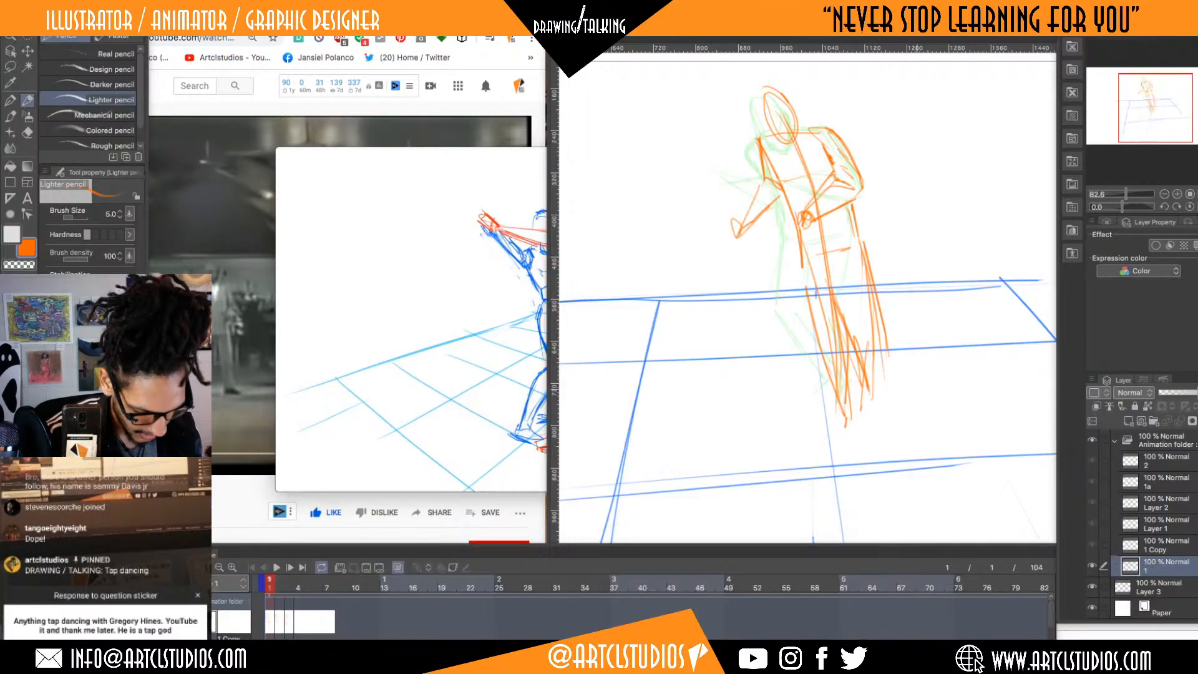
# - Compare frames 1 to 3 and draw a rough foot at the bottom of the legs on frame 1
pyautogui.press('Right')
pyautogui.press('Right')
pyautogui.press('Right')
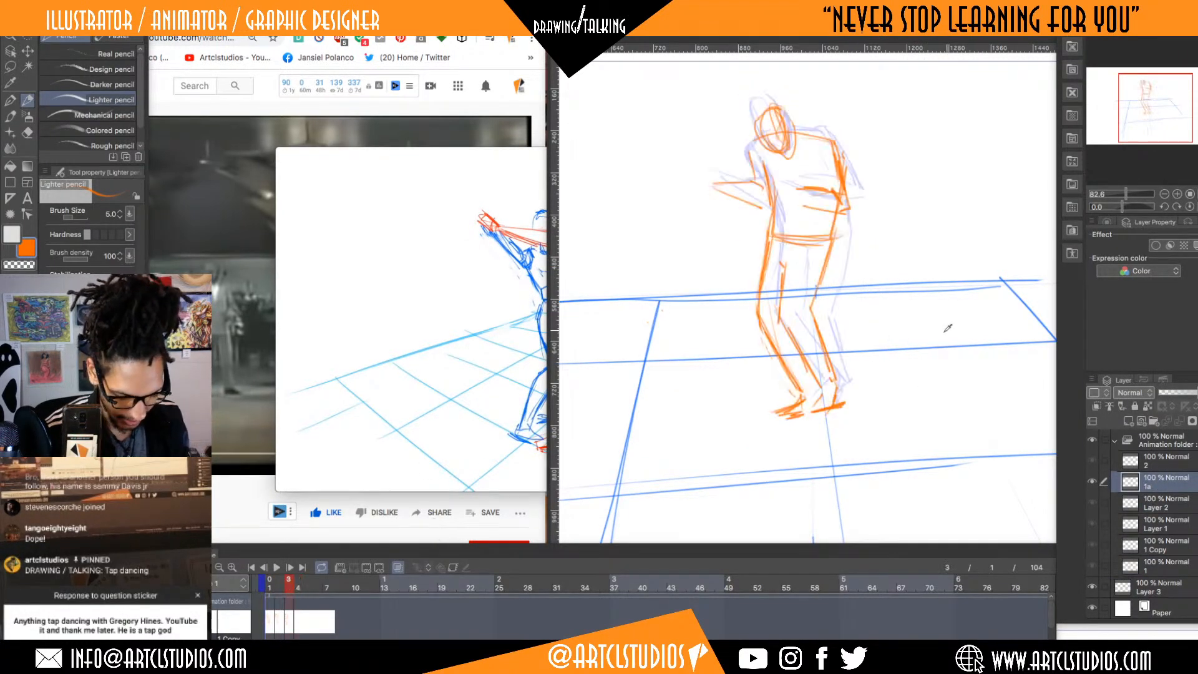
pyautogui.press('Left')
pyautogui.press('Left')
pyautogui.press('Left')
pyautogui.press('Right')
pyautogui.press('Left')
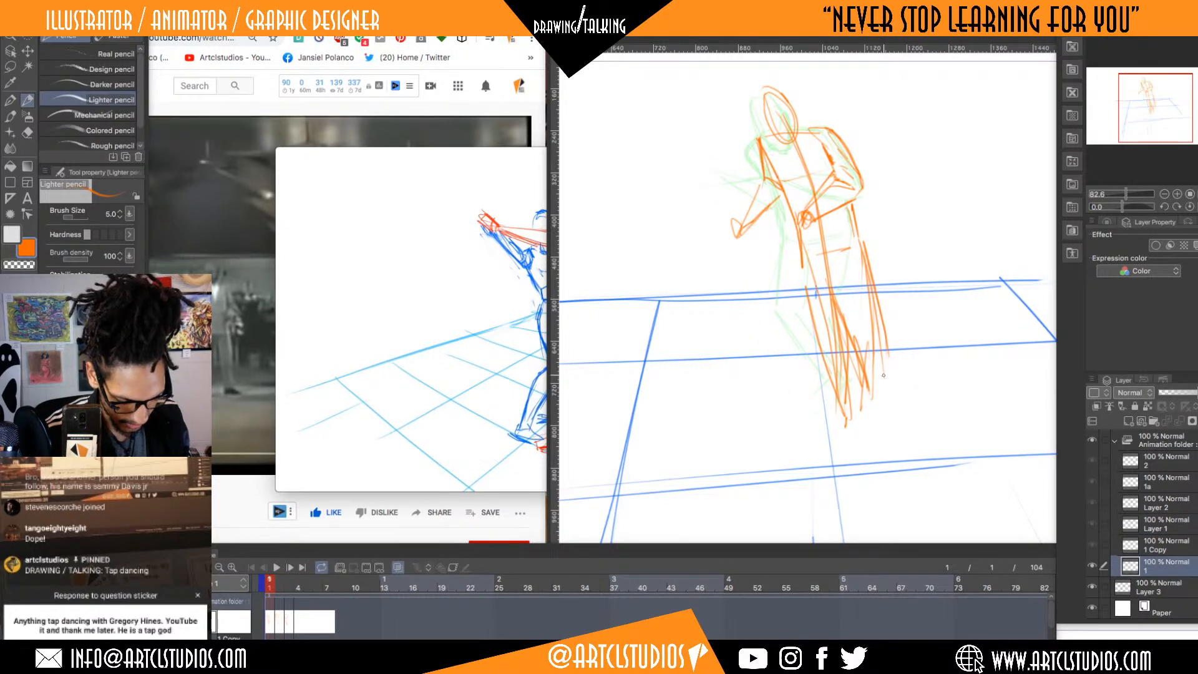
pyautogui.moveTo(867, 395)
pyautogui.mouseDown()
pyautogui.moveTo(862, 411)
pyautogui.moveTo(847, 405)
pyautogui.moveTo(830, 420)
pyautogui.mouseUp()
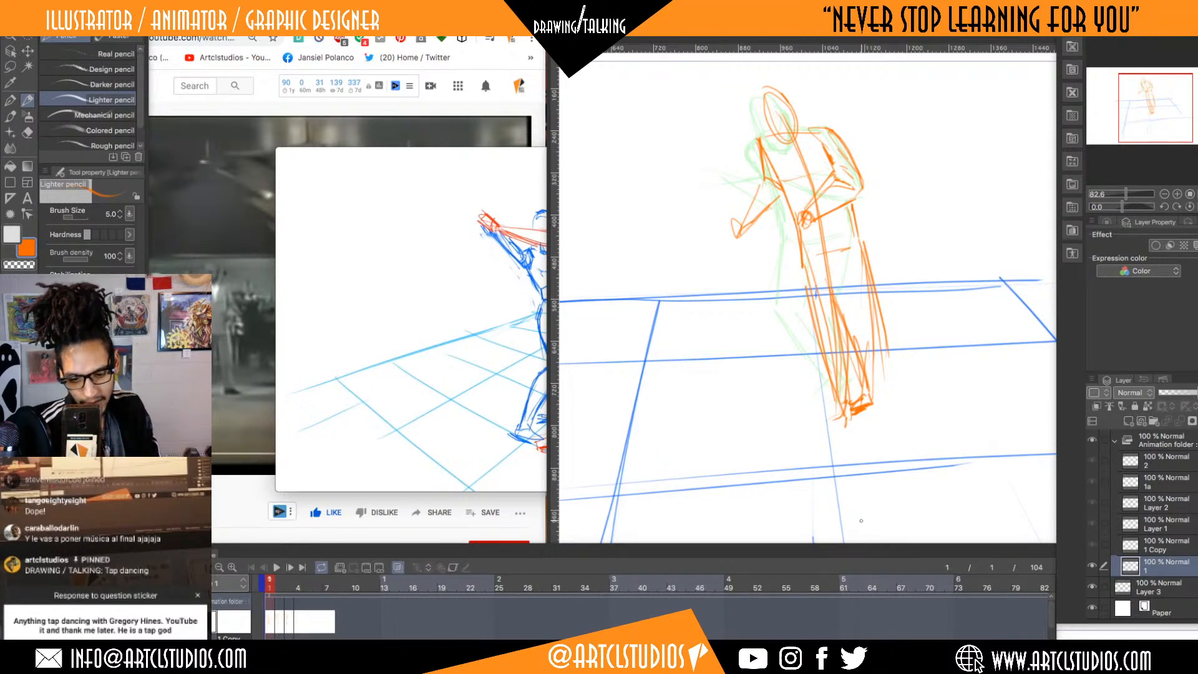
# - Switch to the Bachata video, rewind it to the start, scrub ahead to 00:04 and adjust its volume
pyautogui.moveTo(498, 205)
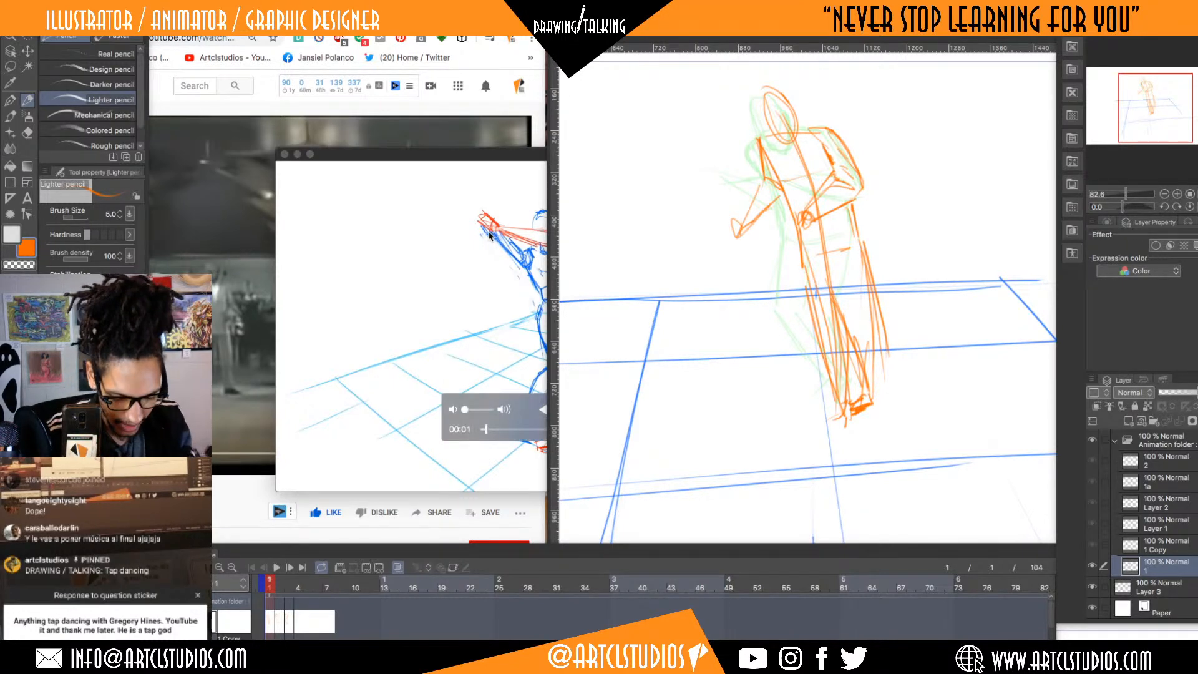
pyautogui.click(490, 156)
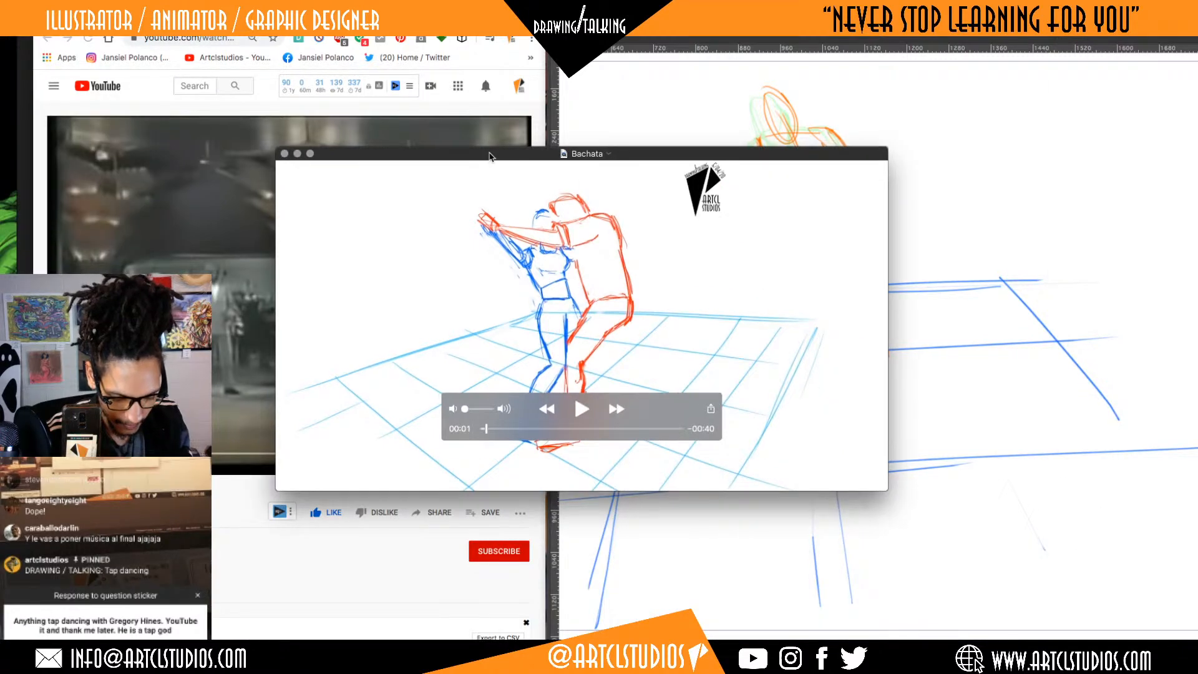
pyautogui.moveTo(490, 156); pyautogui.dragTo(486, 154)
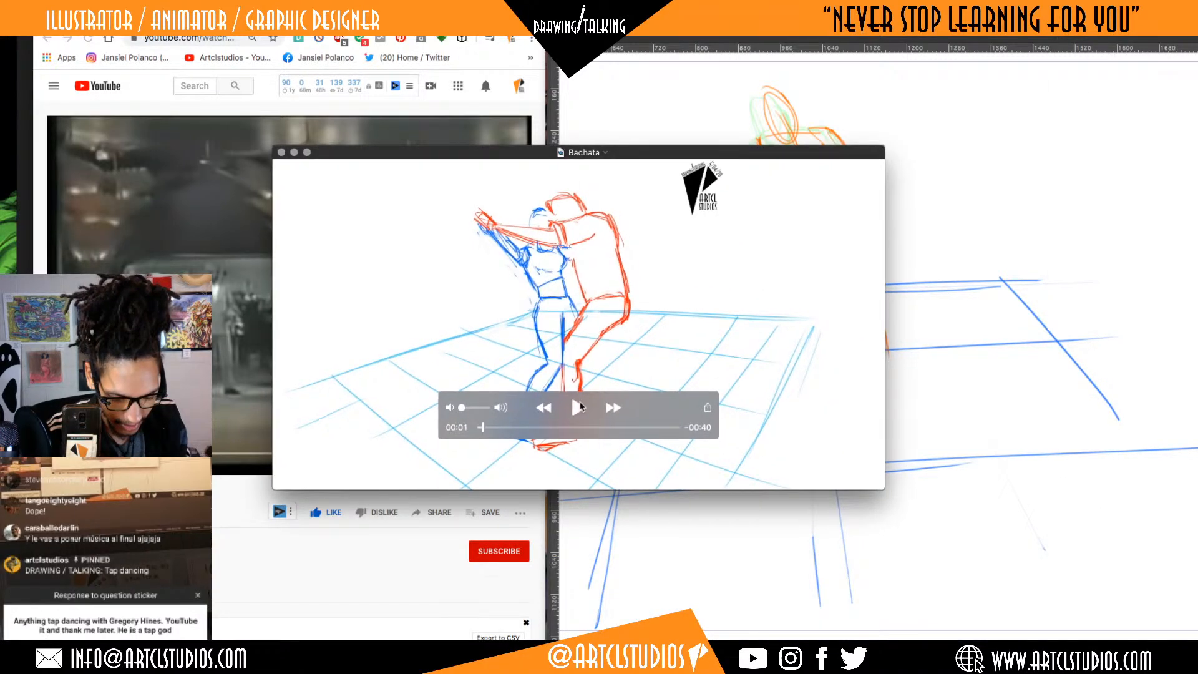
pyautogui.click(478, 427)
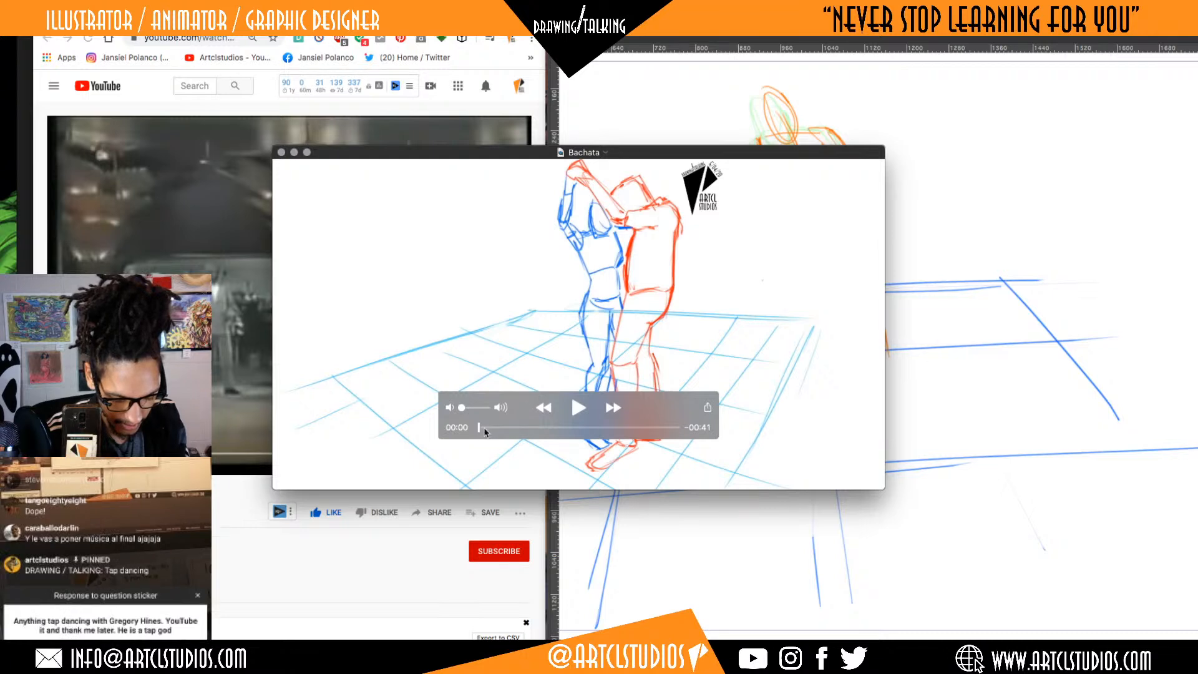
pyautogui.moveTo(485, 431); pyautogui.dragTo(498, 427)
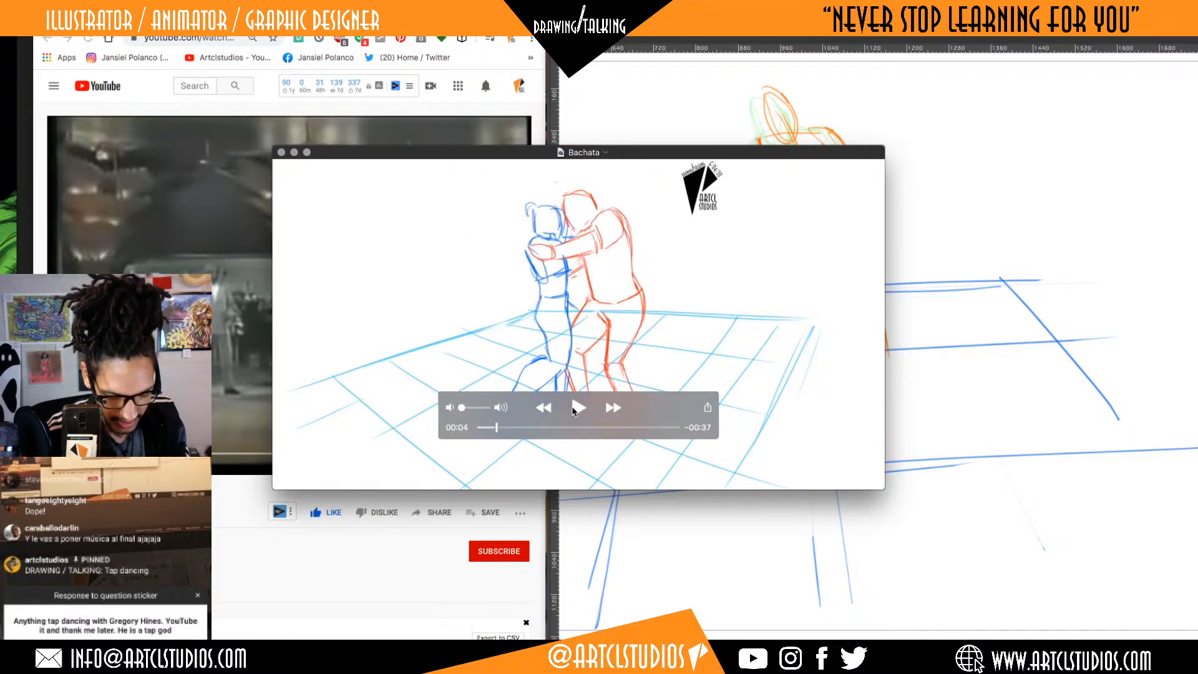
pyautogui.moveTo(447, 409); pyautogui.dragTo(488, 406)
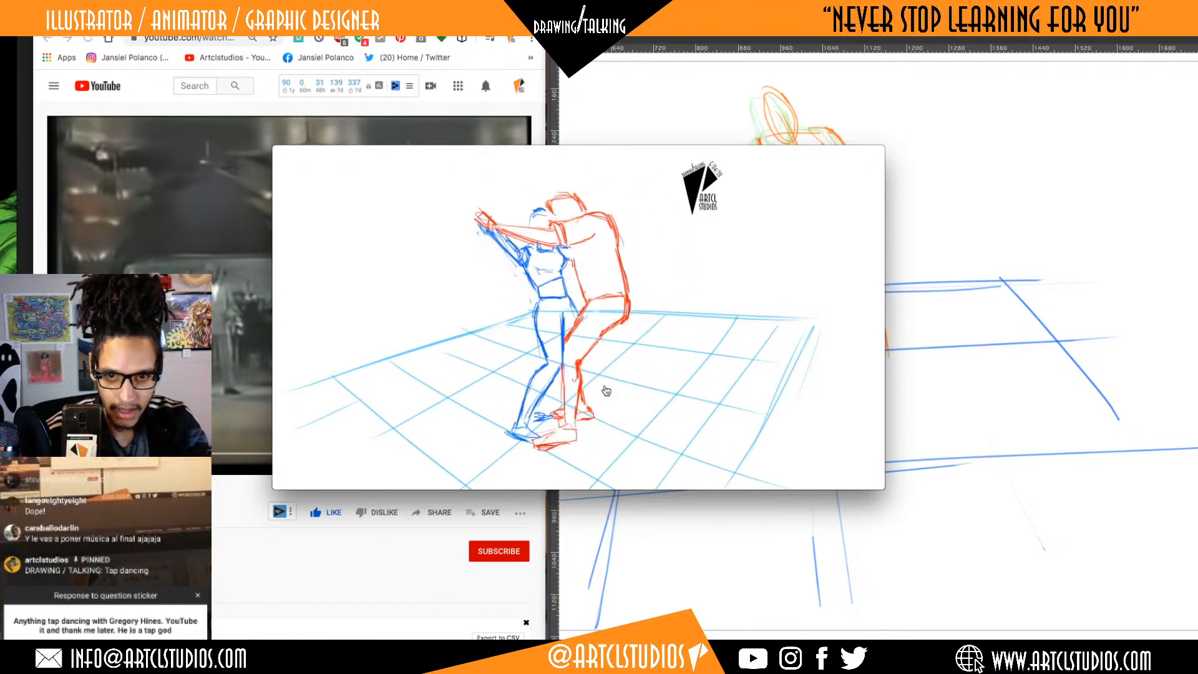
# - Pause the Silent Color track in Spotify and return to the Bachata video
pyautogui.press('super+Tab')
pyautogui.press('space')
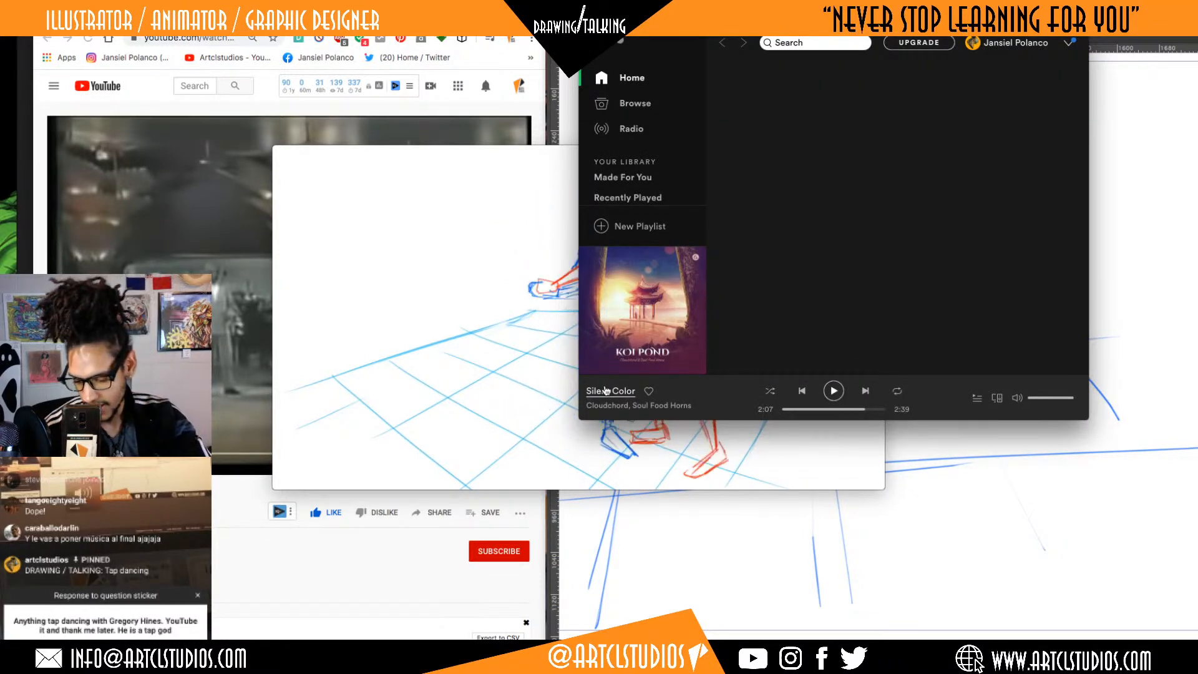
pyautogui.click(537, 244)
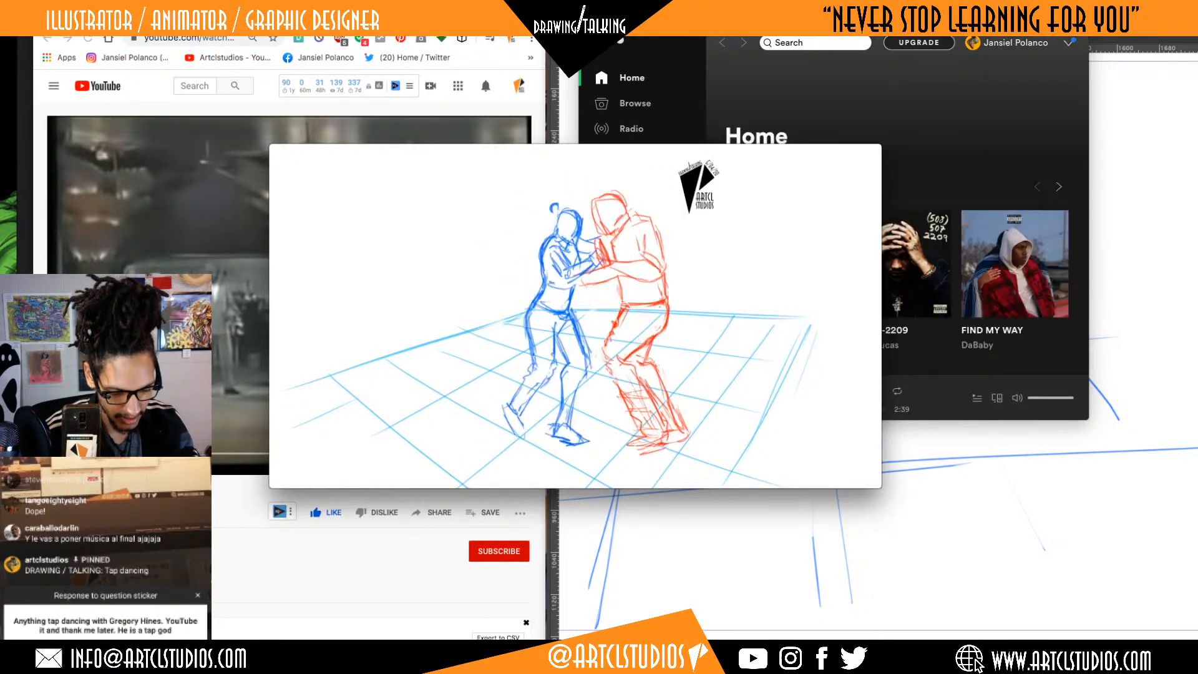
# - Move the canvas window aside to view the Bachata animation, and restore it beside the YouTube reference
pyautogui.click(736, 536)
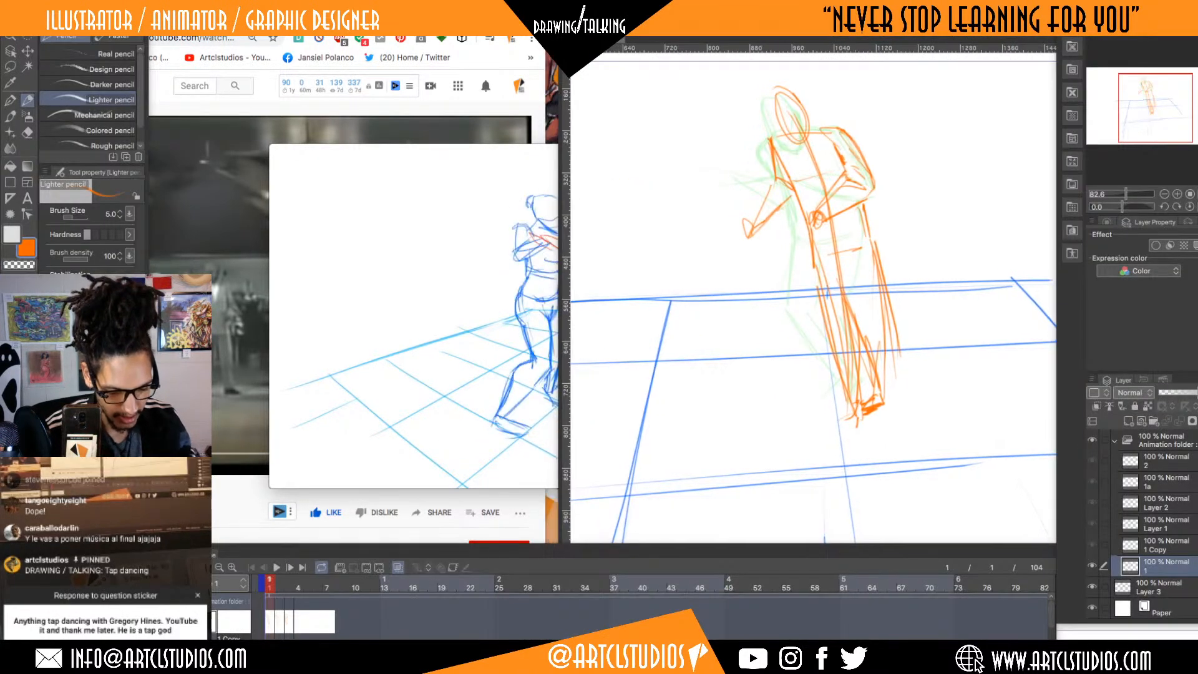
pyautogui.moveTo(876, 21); pyautogui.dragTo(1028, 72)
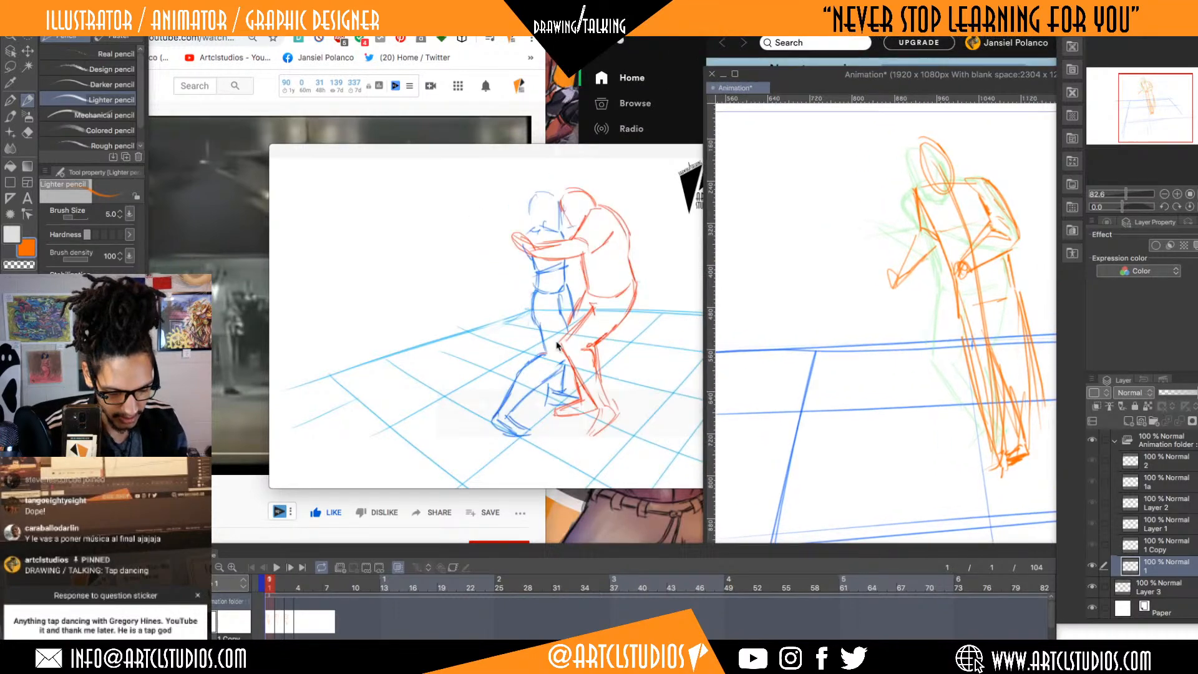
pyautogui.click(511, 349)
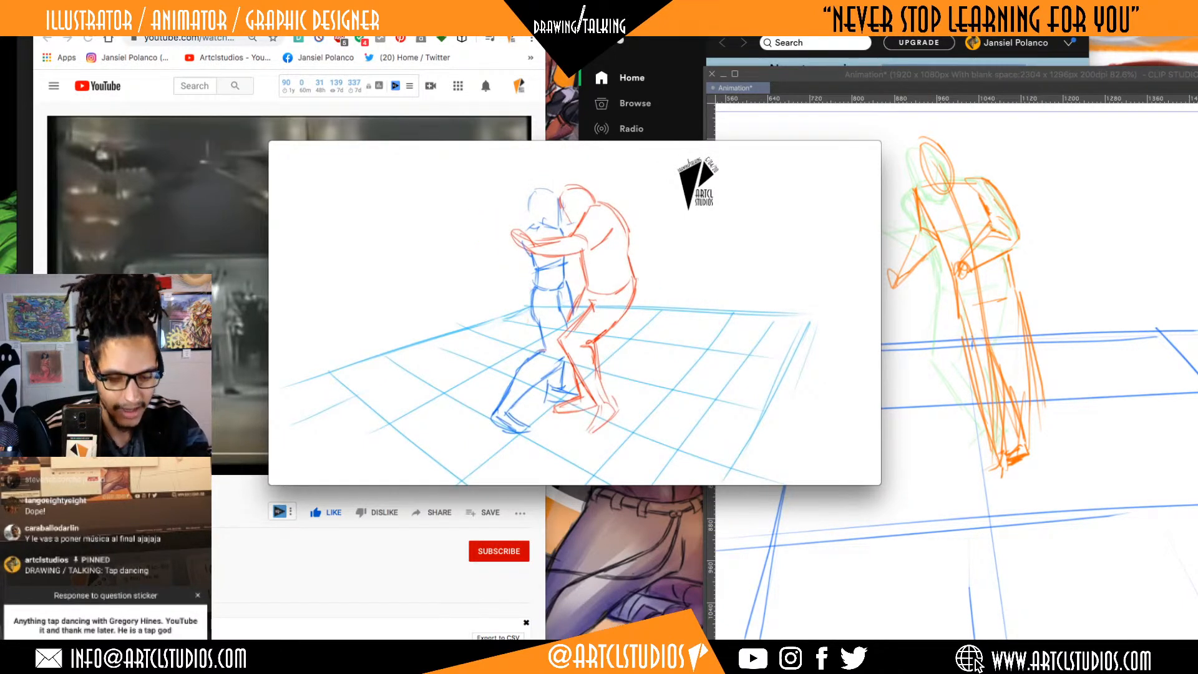
pyautogui.moveTo(1048, 75); pyautogui.dragTo(889, 23)
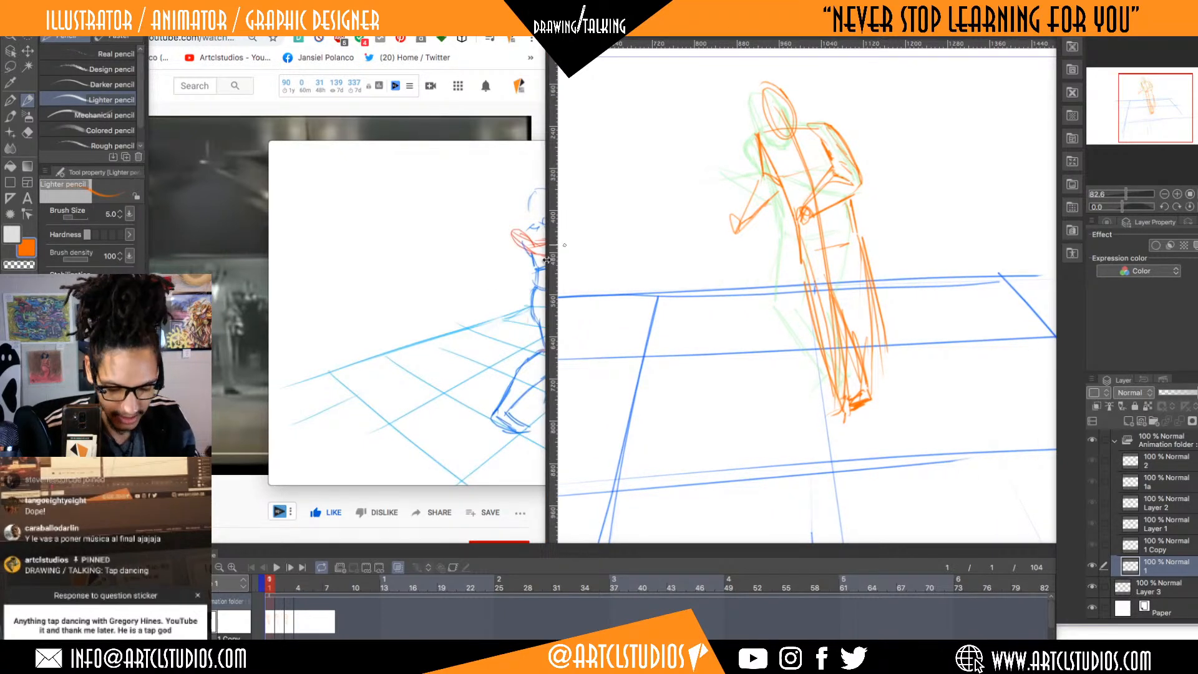
pyautogui.click(494, 61)
pyautogui.click(842, 175)
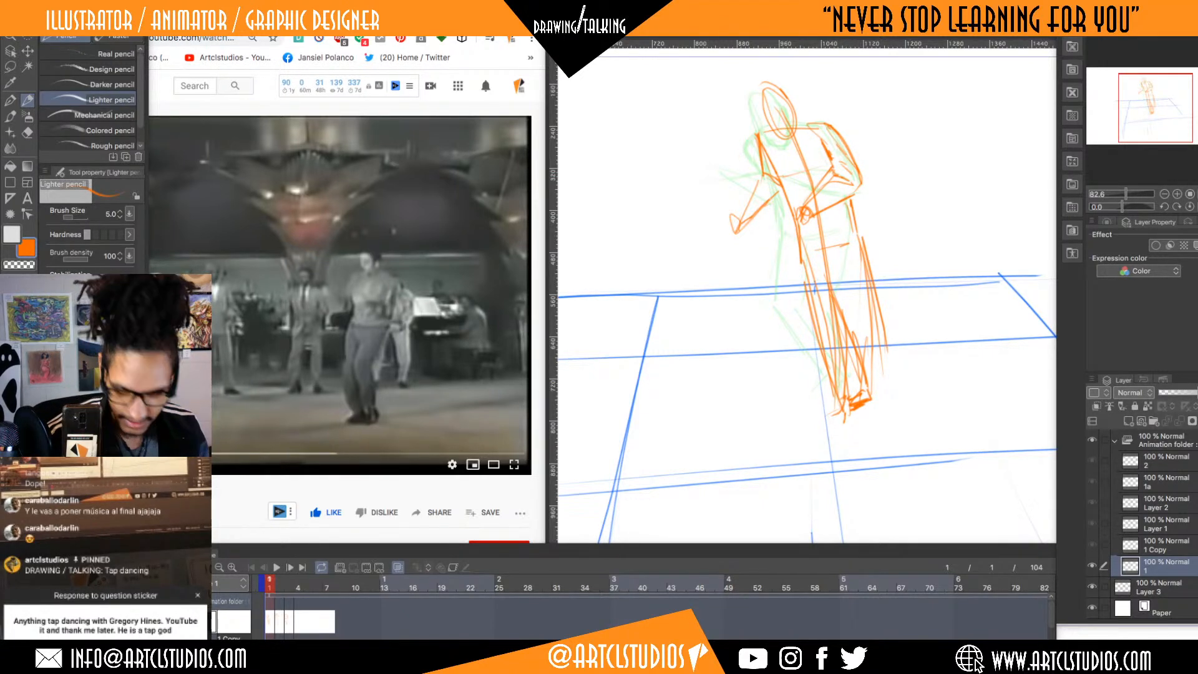
# - Resume the Silent Color track in Spotify and return to the drawing canvas
pyautogui.press('super+Tab')
pyautogui.press('space')
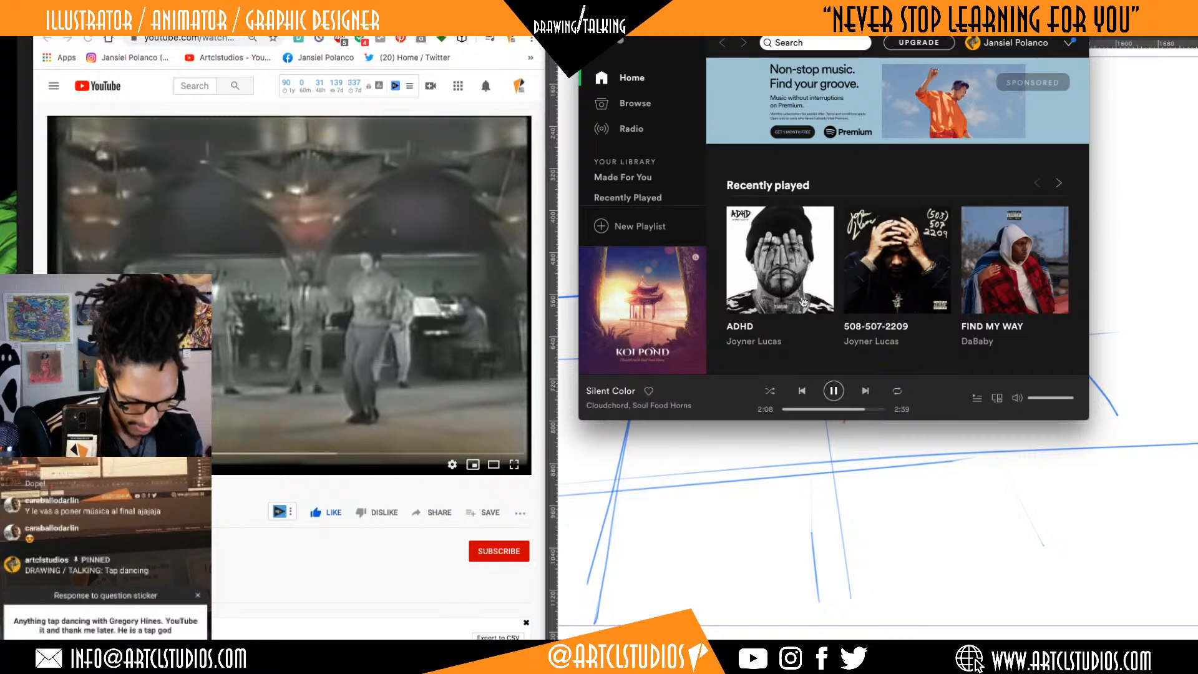
pyautogui.press('super+Tab')
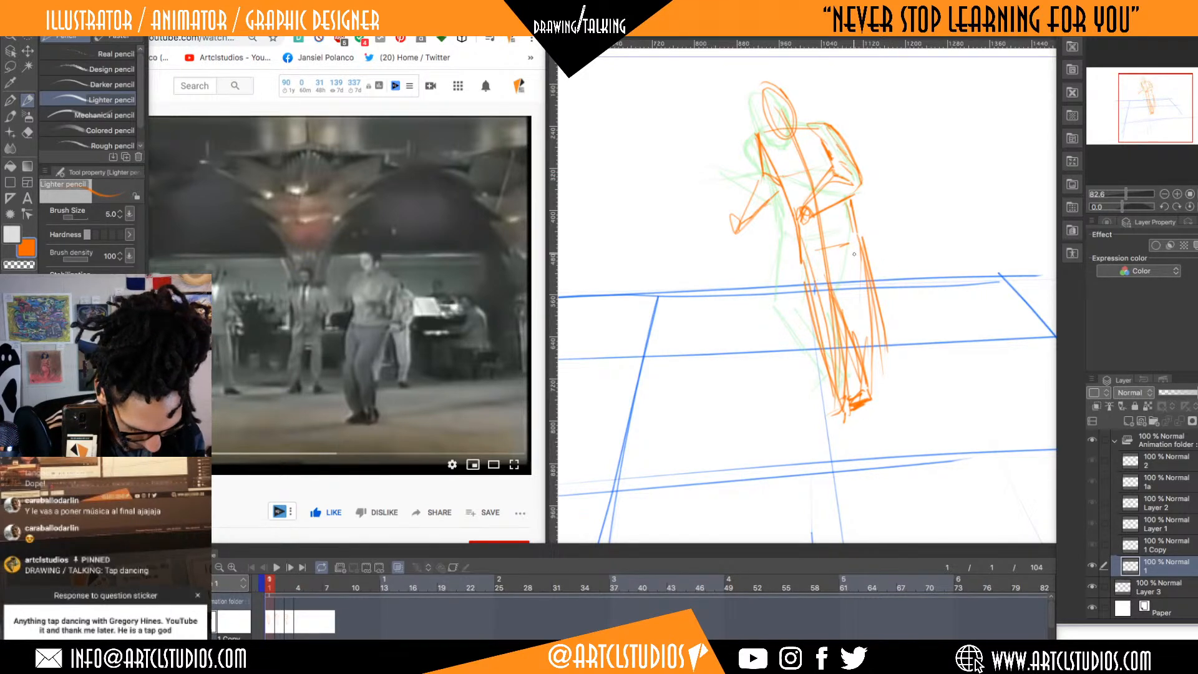
# - Redraw the back leg's outer contour from hip to ankle on frame 1 and erase the old strokes outside it
pyautogui.moveTo(850, 198); pyautogui.dragTo(867, 302)
pyautogui.moveTo(855, 232); pyautogui.dragTo(872, 378)
pyautogui.press('e')
pyautogui.moveTo(885, 325); pyautogui.dragTo(884, 380)
pyautogui.moveTo(877, 285); pyautogui.dragTo(882, 343)
pyautogui.moveTo(872, 247); pyautogui.dragTo(878, 323)
pyautogui.moveTo(874, 281)
pyautogui.mouseDown()
pyautogui.moveTo(878, 322)
pyautogui.moveTo(860, 199)
pyautogui.moveTo(873, 318)
pyautogui.mouseUp()
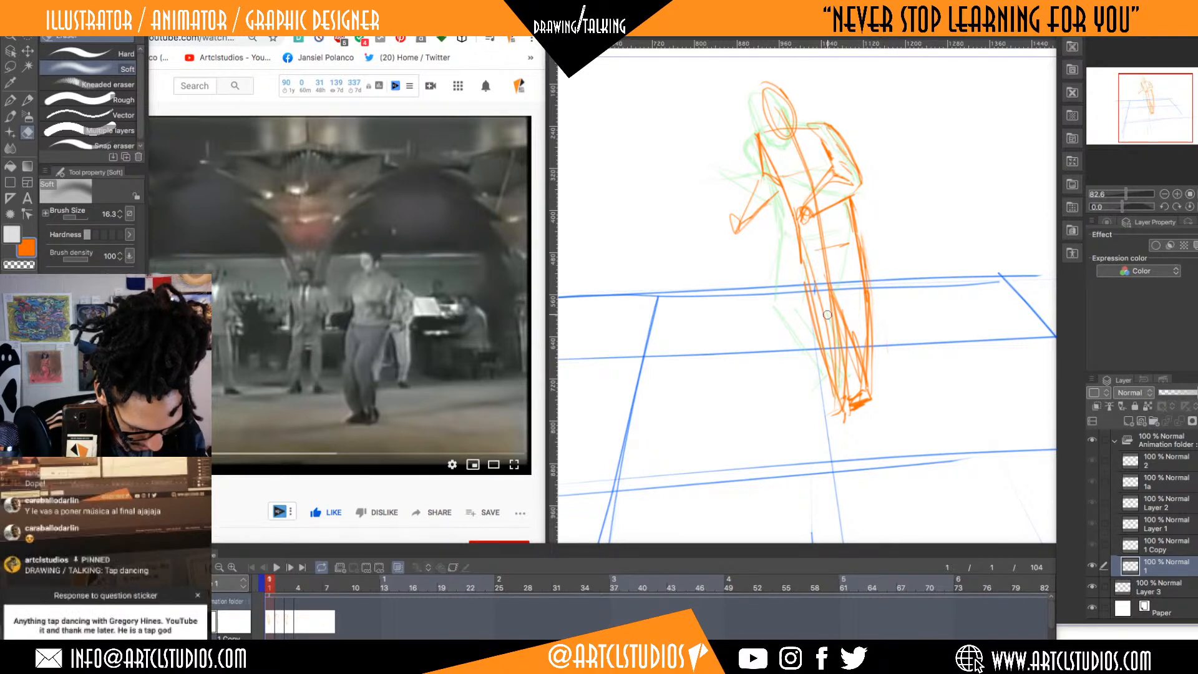
# - Erase the surplus strokes inside the front leg's thigh and shin on frame 1 and return to the Lighter pencil
pyautogui.moveTo(814, 286); pyautogui.dragTo(826, 338)
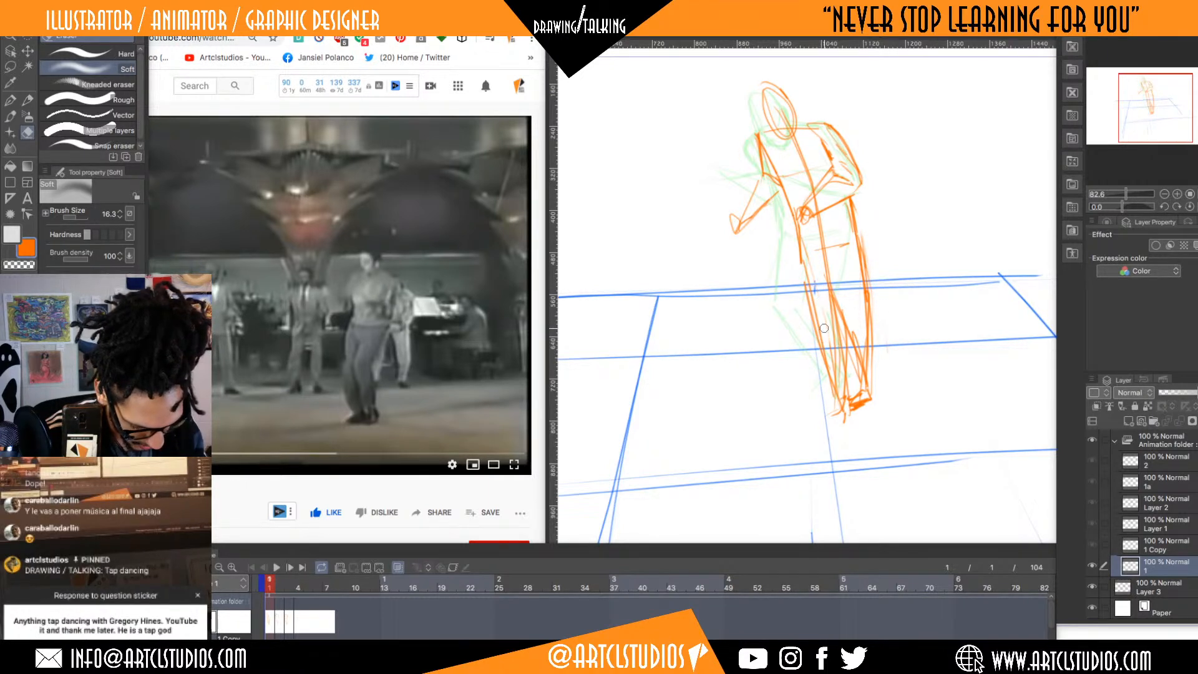
pyautogui.moveTo(830, 362)
pyautogui.mouseDown()
pyautogui.moveTo(831, 347)
pyautogui.moveTo(834, 377)
pyautogui.mouseUp()
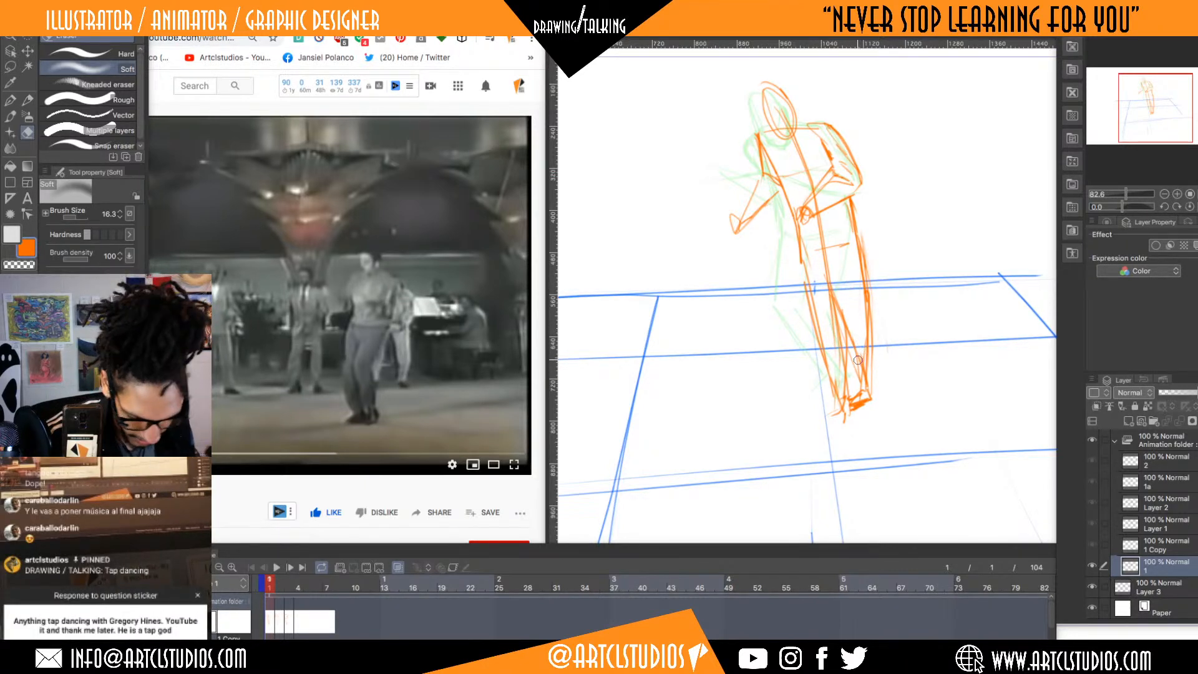
pyautogui.press('p')
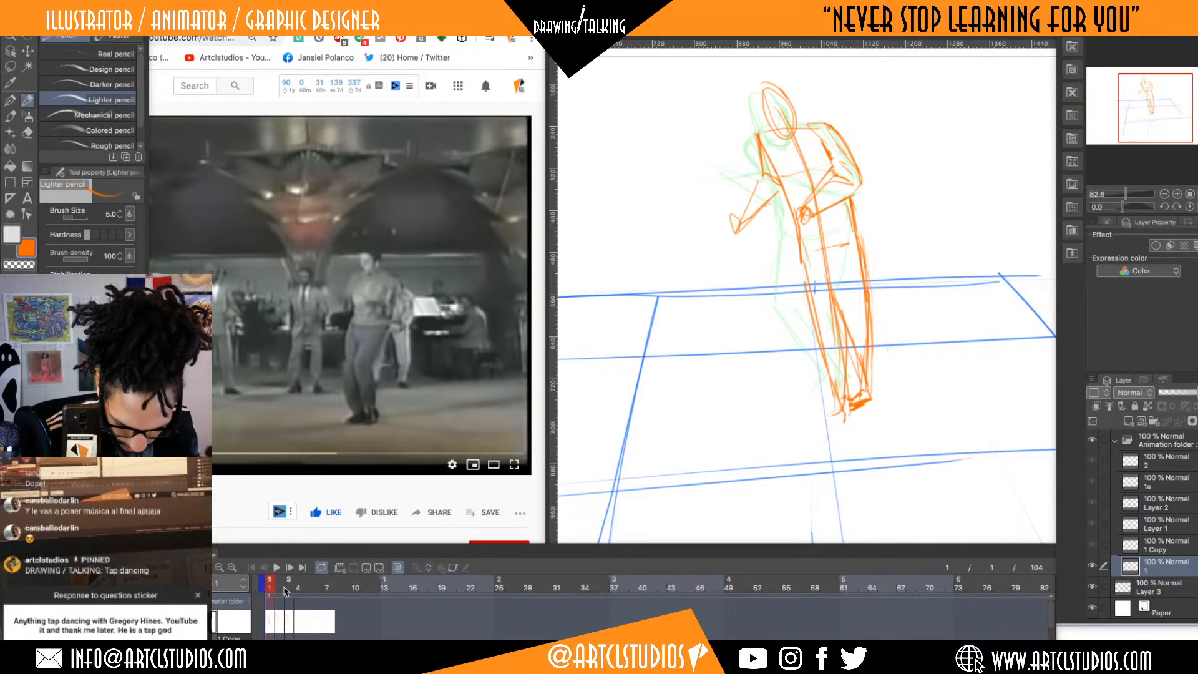
# - Go to empty frame 4 and bring up the dancer's next pose in the YouTube reference
pyautogui.moveTo(284, 591); pyautogui.dragTo(297, 589)
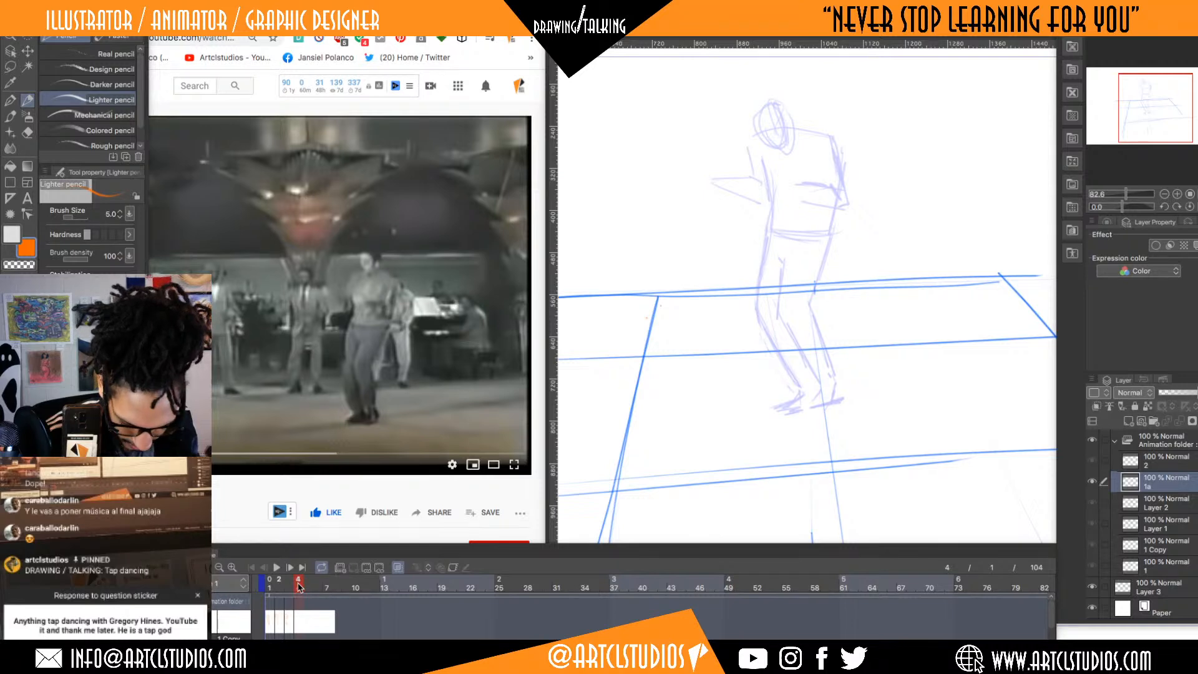
pyautogui.press('Tab')
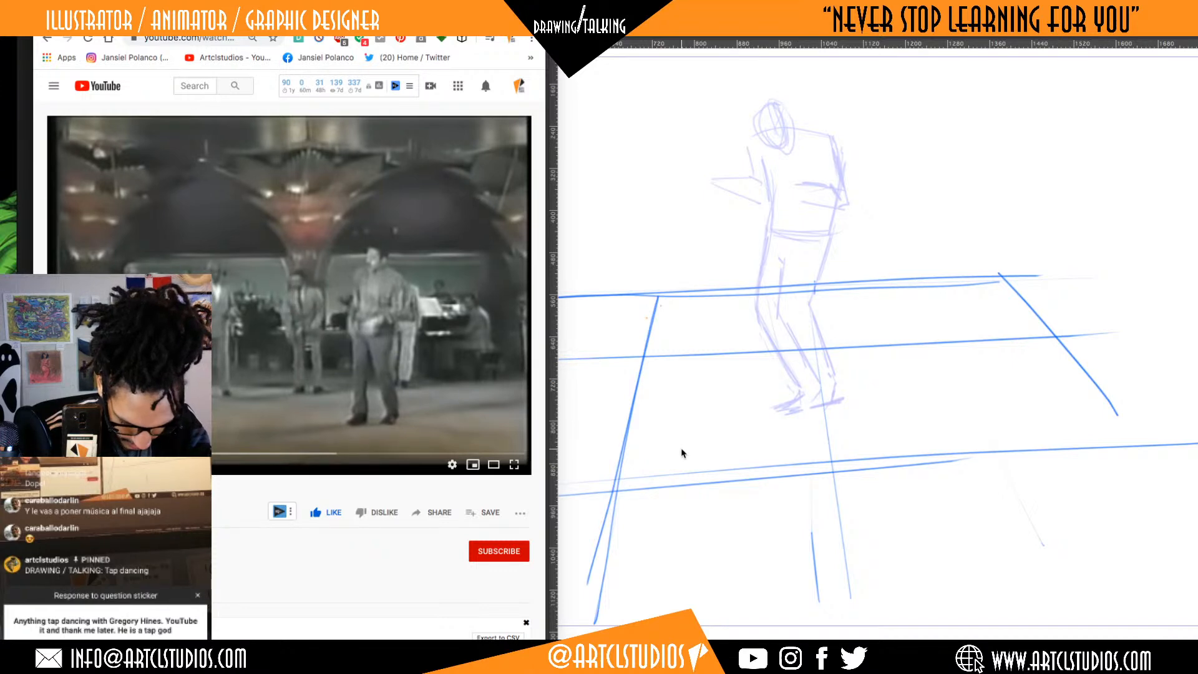
# - Rough in the shoulder line, the long line from chest to ankle and the front foot on frame 4 with the Lighter pencil
pyautogui.press('Tab')
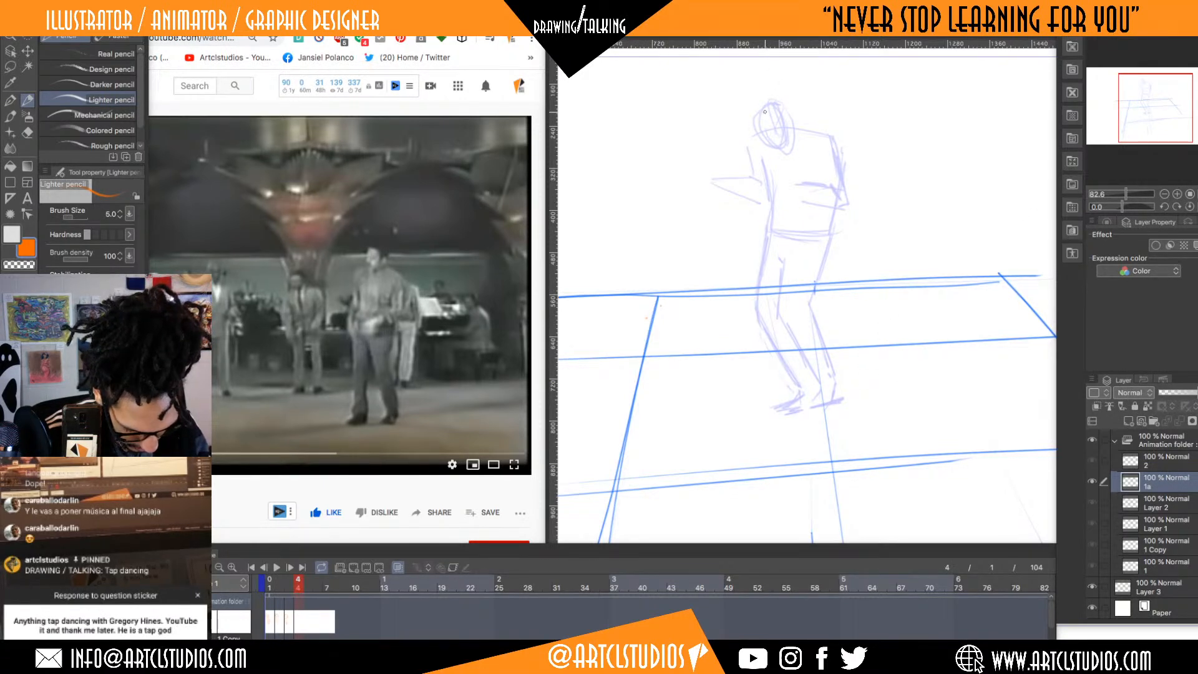
pyautogui.moveTo(759, 113); pyautogui.dragTo(828, 122)
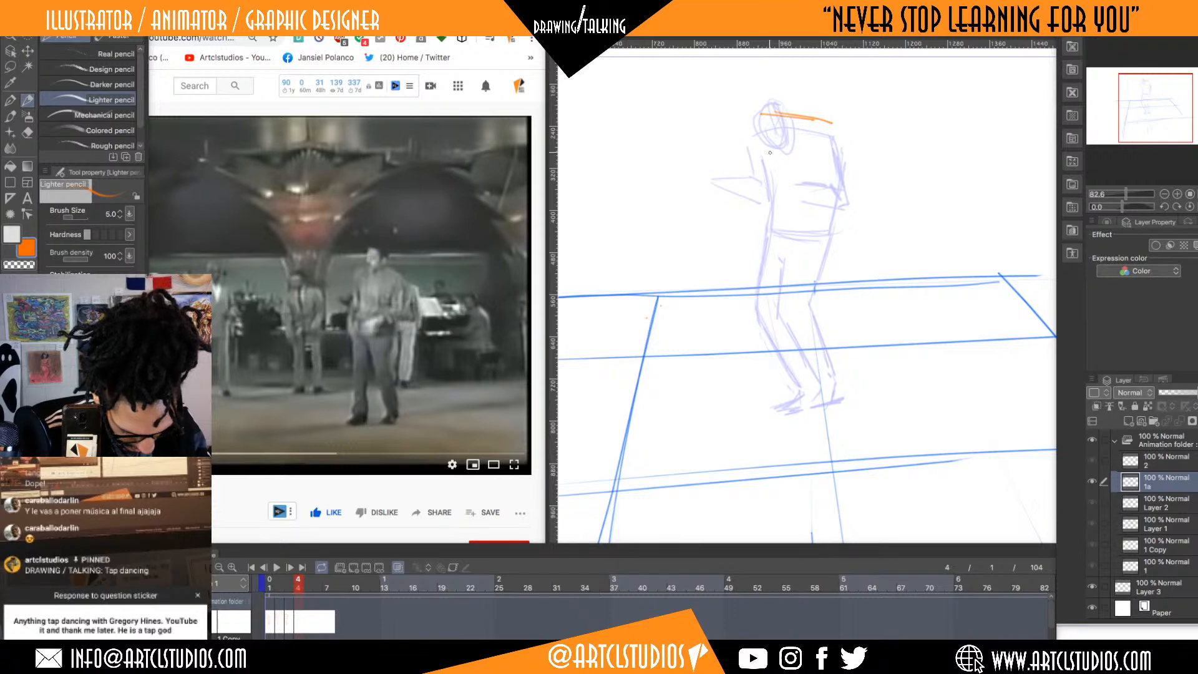
pyautogui.moveTo(766, 163)
pyautogui.mouseDown()
pyautogui.moveTo(790, 403)
pyautogui.moveTo(773, 218)
pyautogui.moveTo(776, 334)
pyautogui.mouseUp()
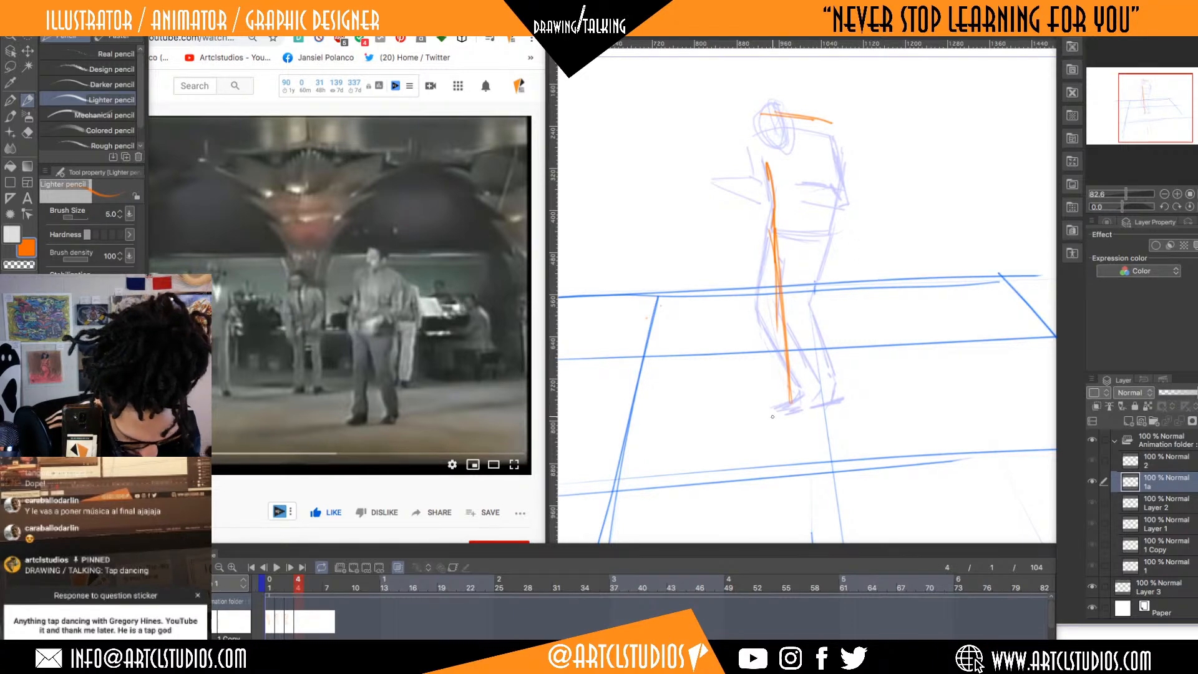
pyautogui.moveTo(787, 401); pyautogui.dragTo(778, 414)
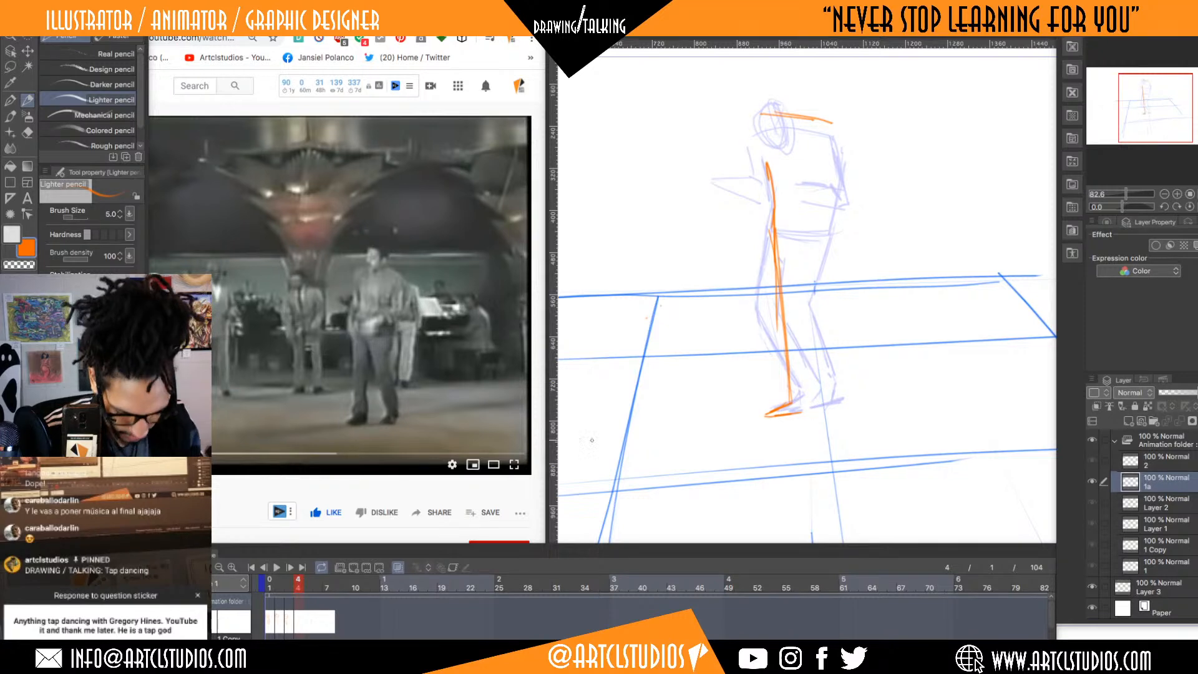
# - Replay the tap dance passage in the YouTube reference and pause where the dancer crosses one leg in mid-step
pyautogui.click(371, 485)
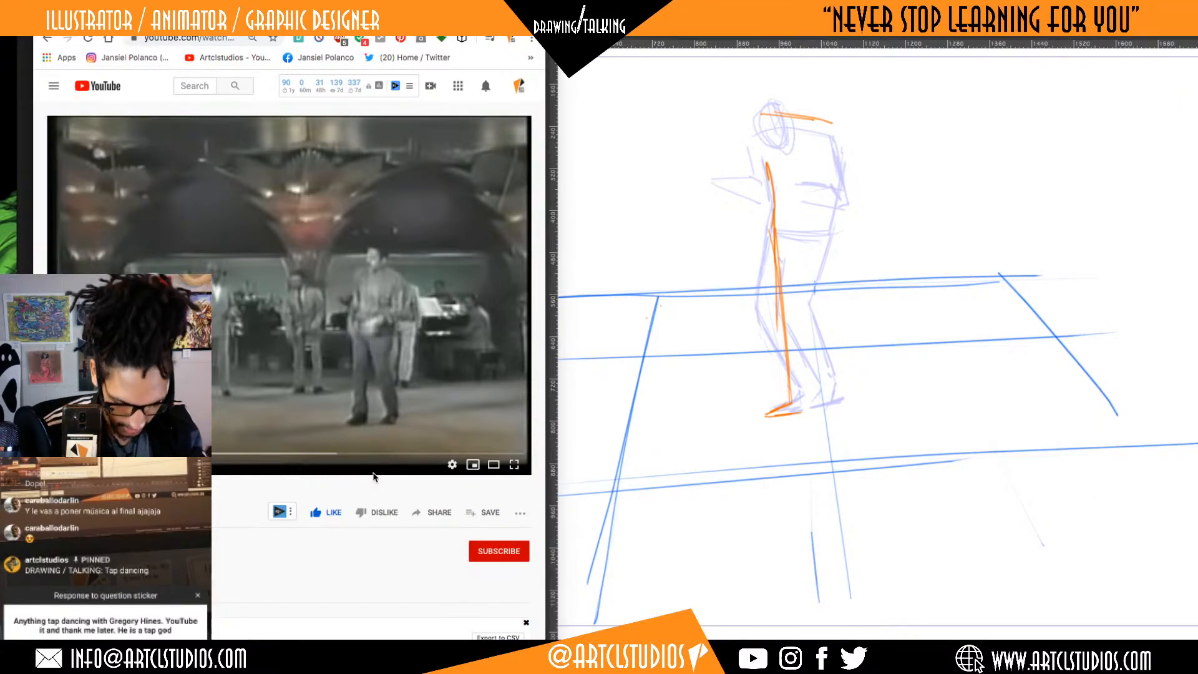
pyautogui.press('Left')
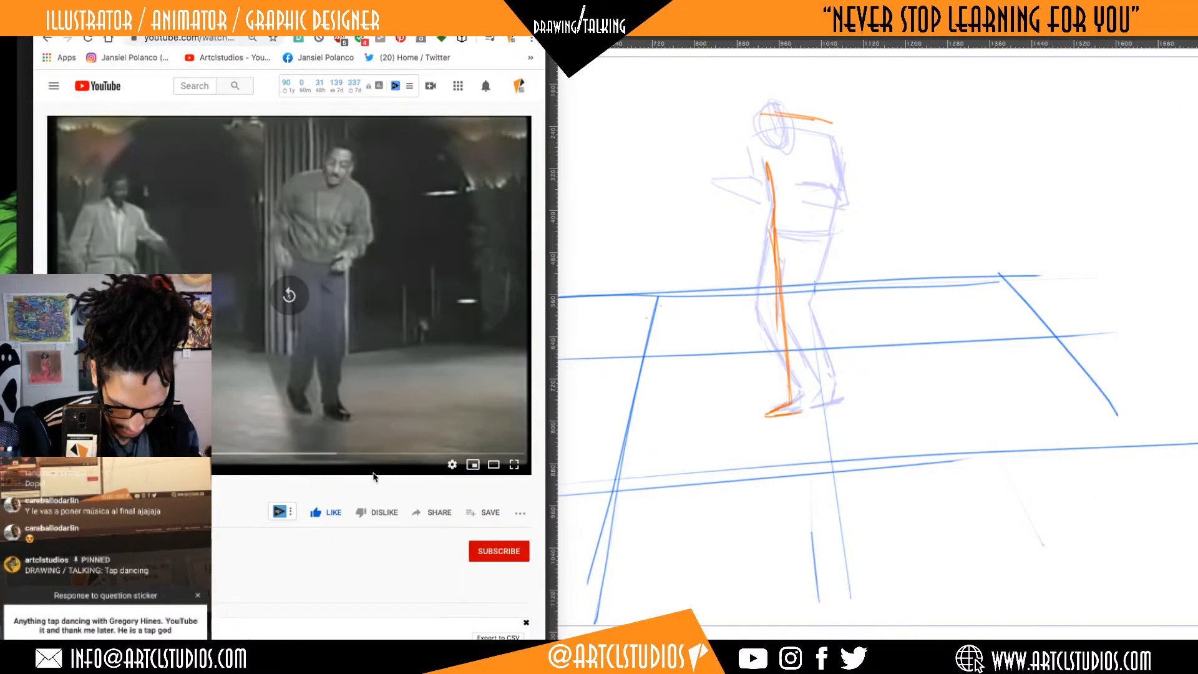
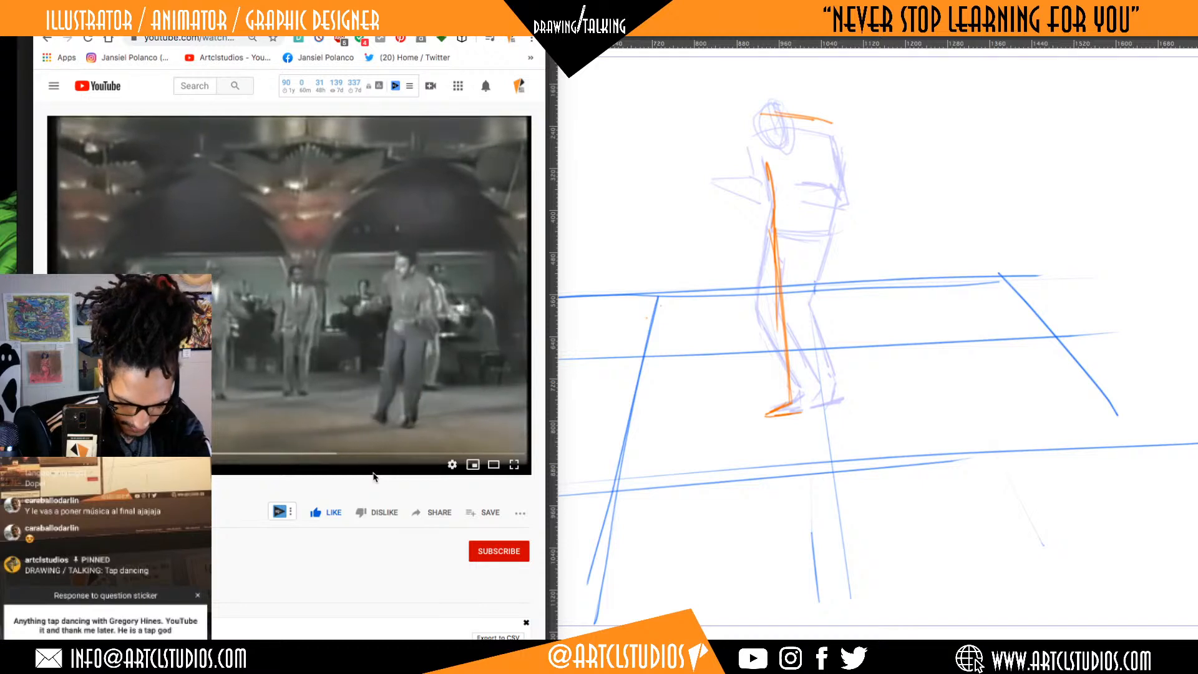
pyautogui.press('space')
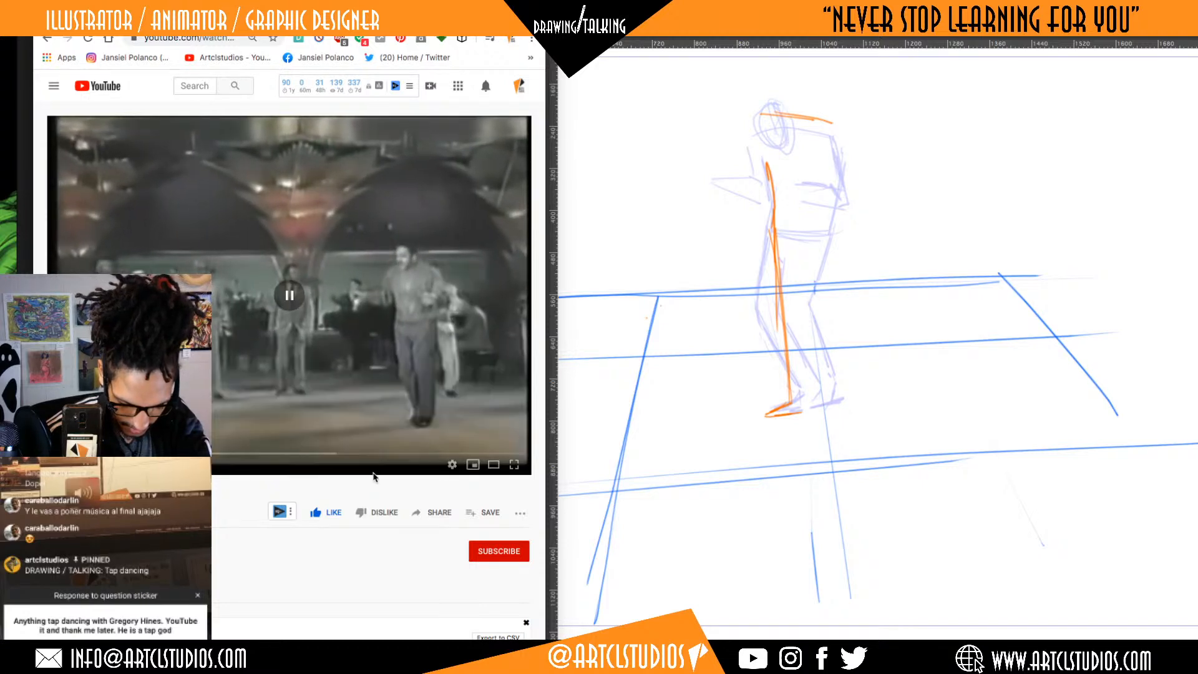
pyautogui.press('space')
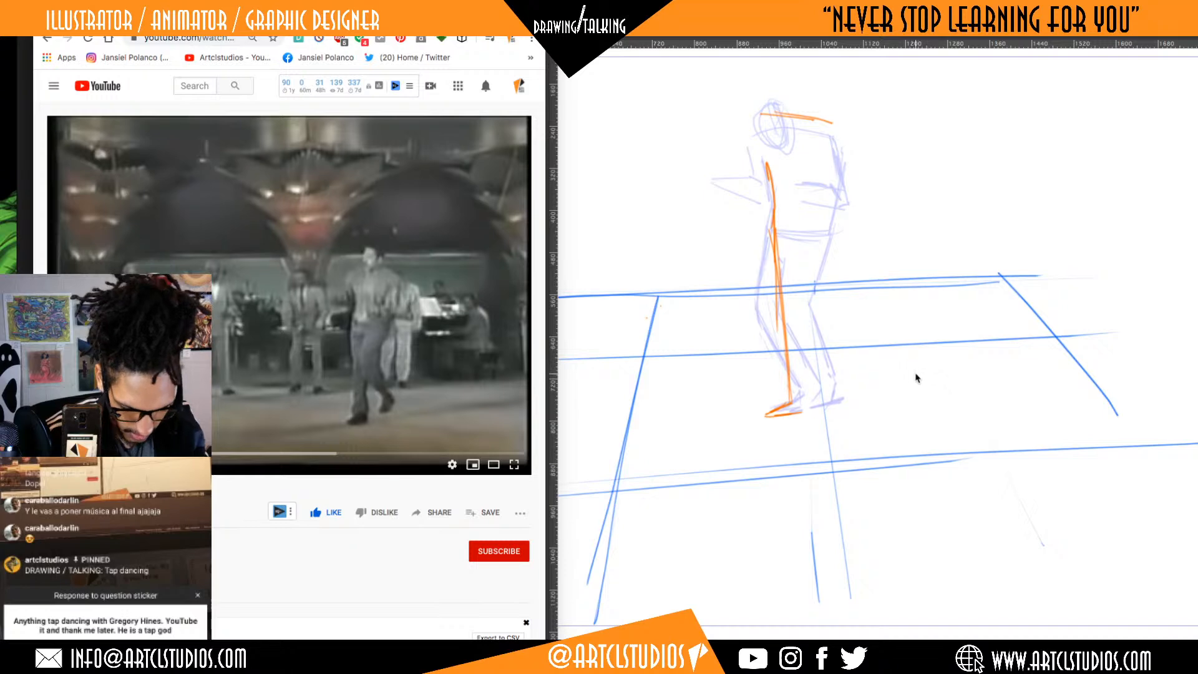
pyautogui.press('Left')
pyautogui.press('space')
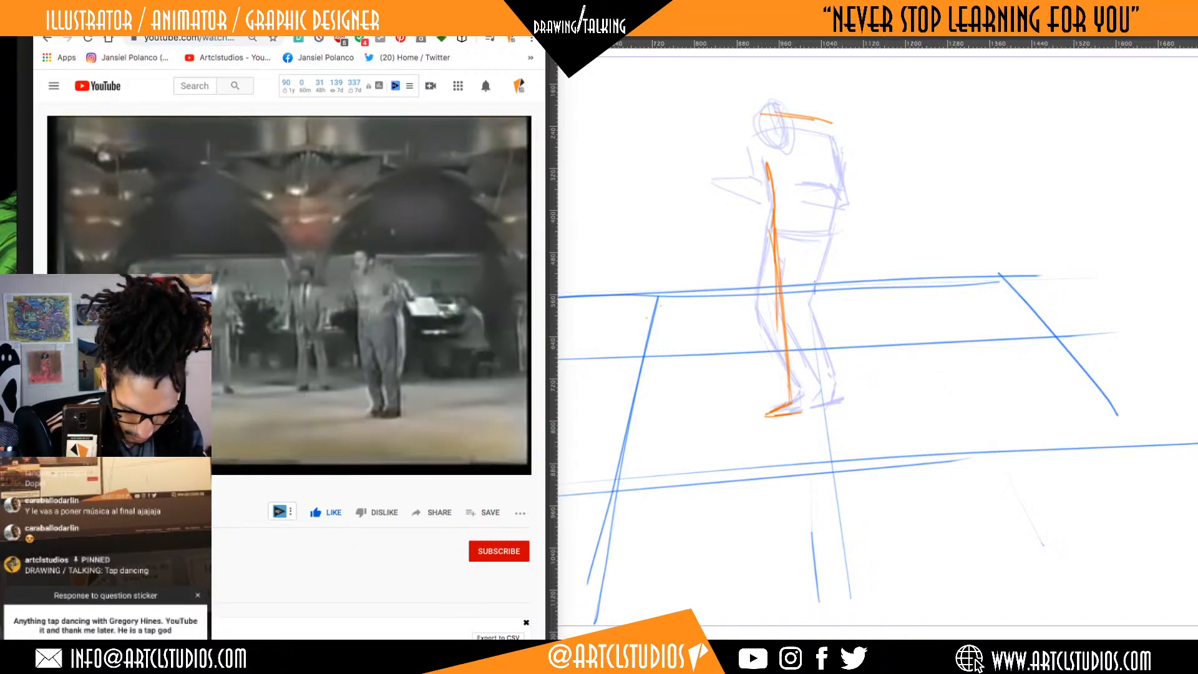
pyautogui.press('space')
pyautogui.press('space')
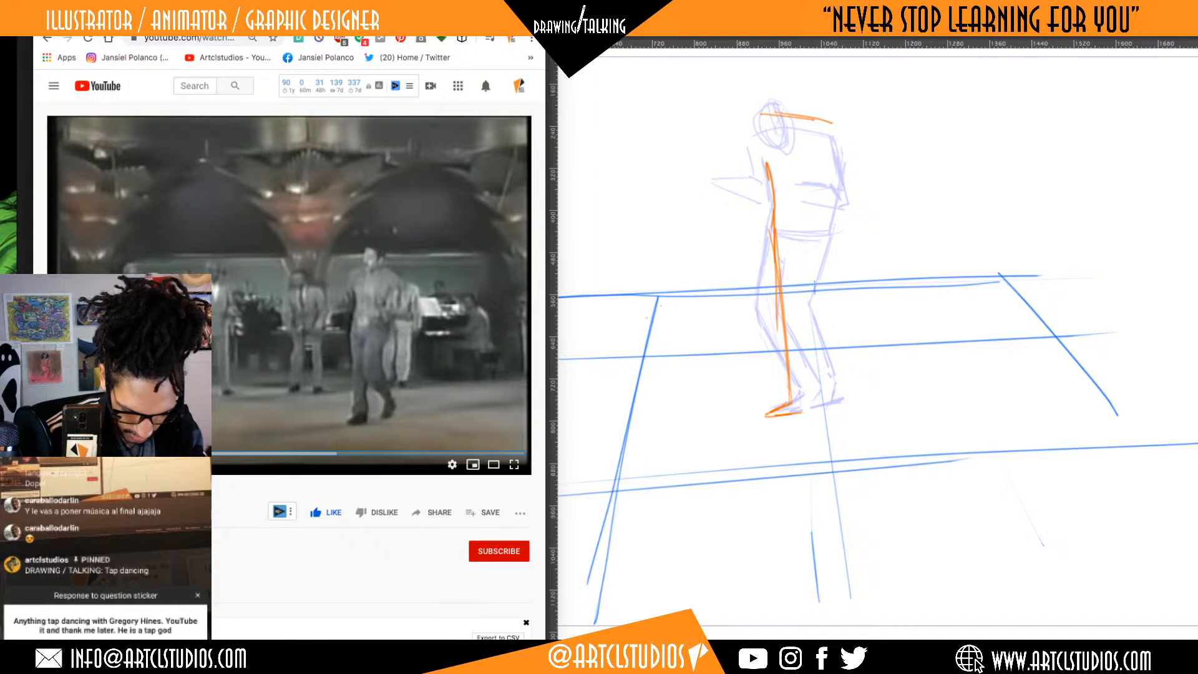
# - Add a heel stroke to the foot on frame 4, then erase the shoulder line and redraw it lower, across the base of the head
pyautogui.press('Tab')
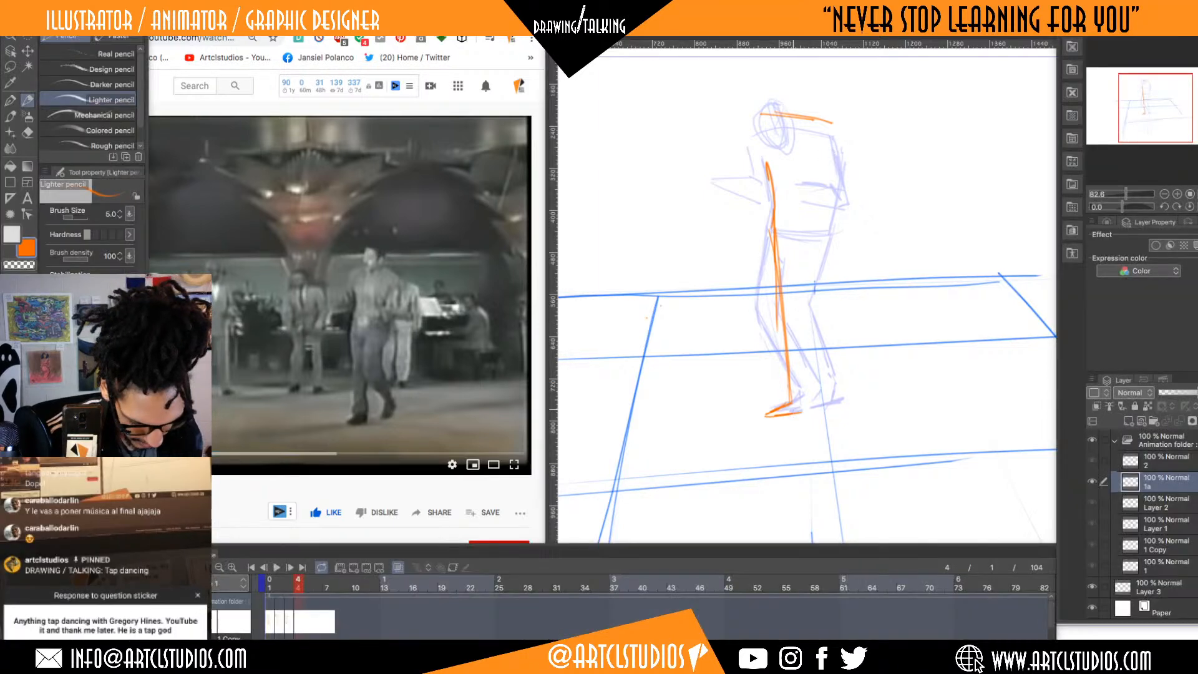
pyautogui.moveTo(788, 398); pyautogui.dragTo(803, 394)
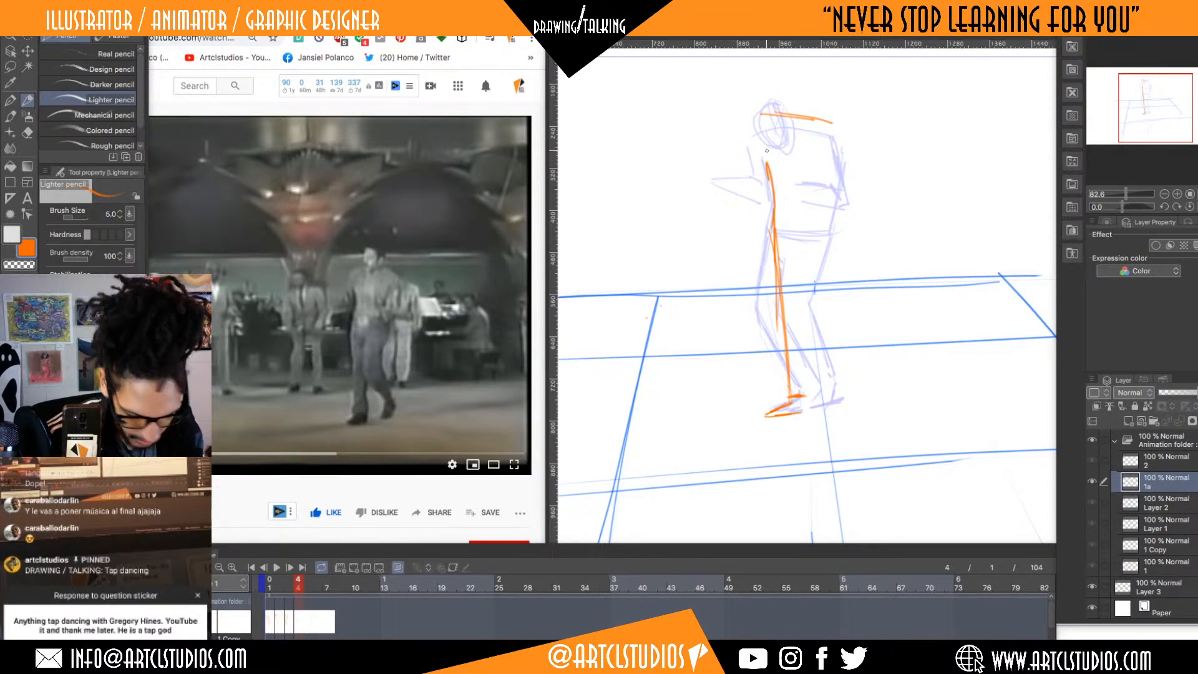
pyautogui.press('e')
pyautogui.moveTo(808, 116)
pyautogui.mouseDown()
pyautogui.moveTo(763, 116)
pyautogui.moveTo(823, 121)
pyautogui.moveTo(800, 138)
pyautogui.mouseUp()
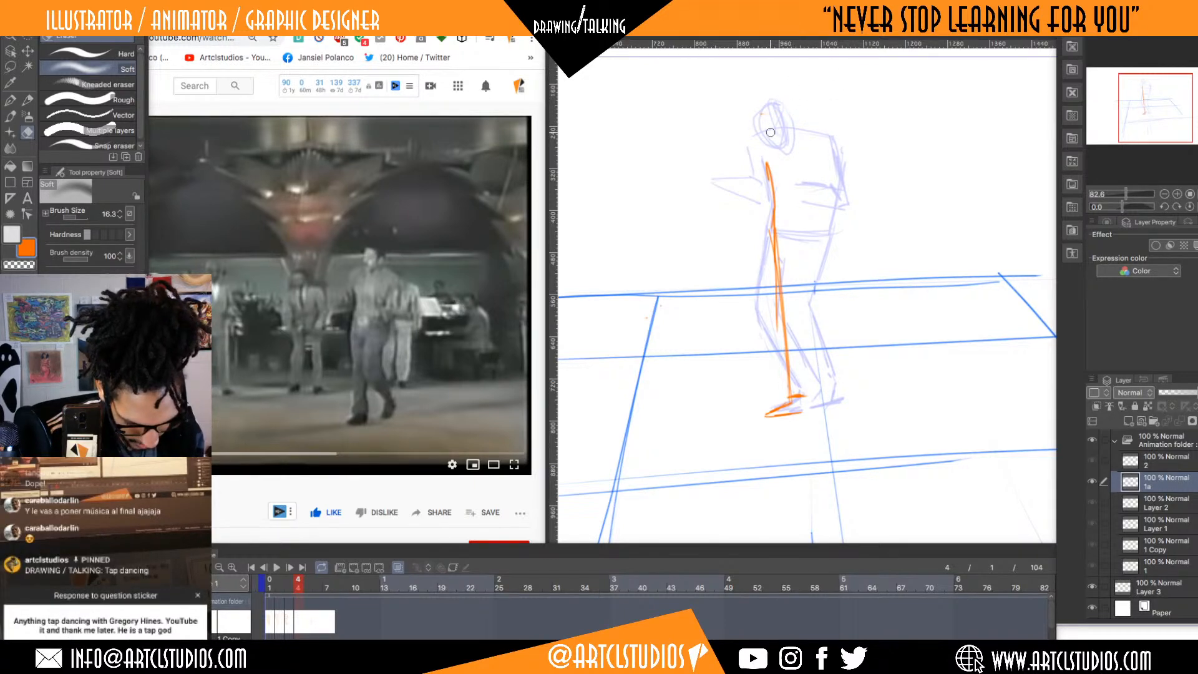
pyautogui.press('p')
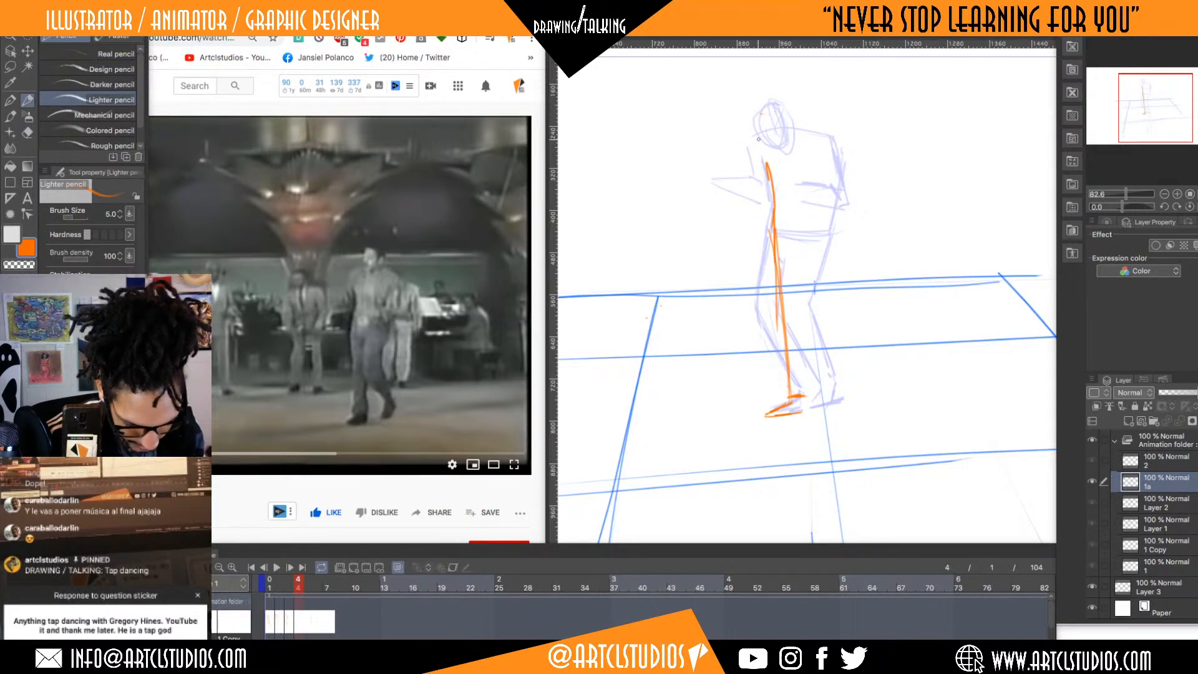
pyautogui.moveTo(758, 132)
pyautogui.mouseDown()
pyautogui.moveTo(783, 127)
pyautogui.moveTo(832, 144)
pyautogui.mouseUp()
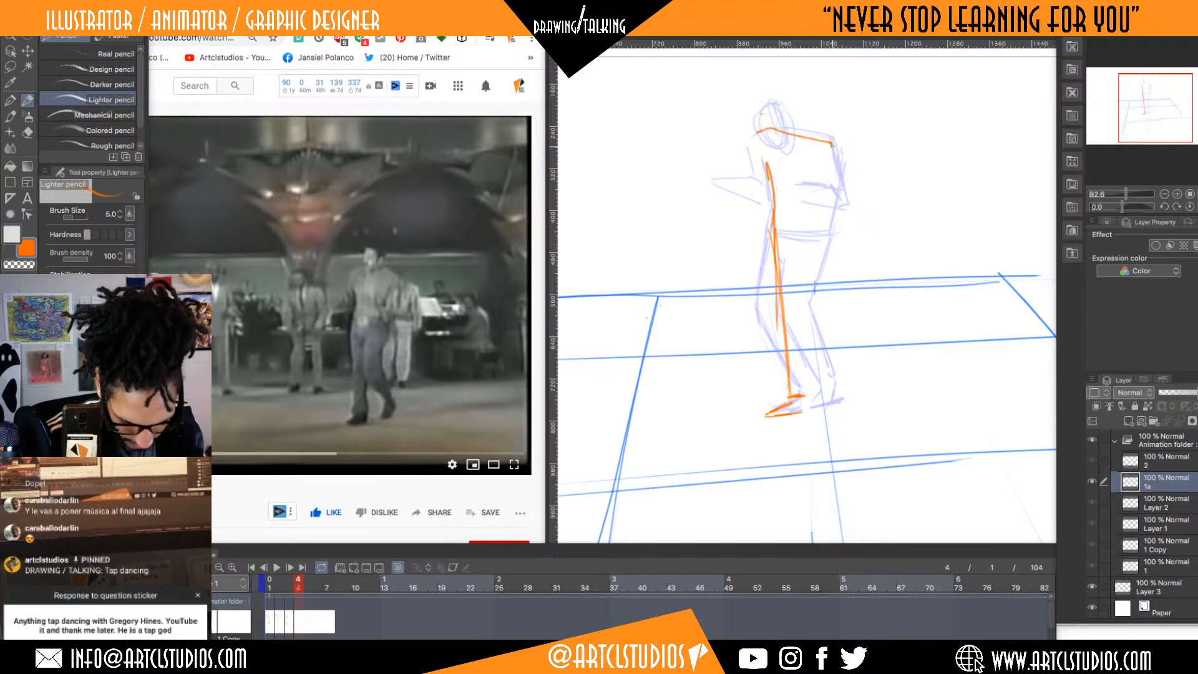
# - Sketch the dancer's arms, hands and head in orange over the onion-skin pose on cel 1a
pyautogui.moveTo(759, 163)
pyautogui.mouseDown()
pyautogui.moveTo(760, 186)
pyautogui.moveTo(723, 196)
pyautogui.mouseUp()
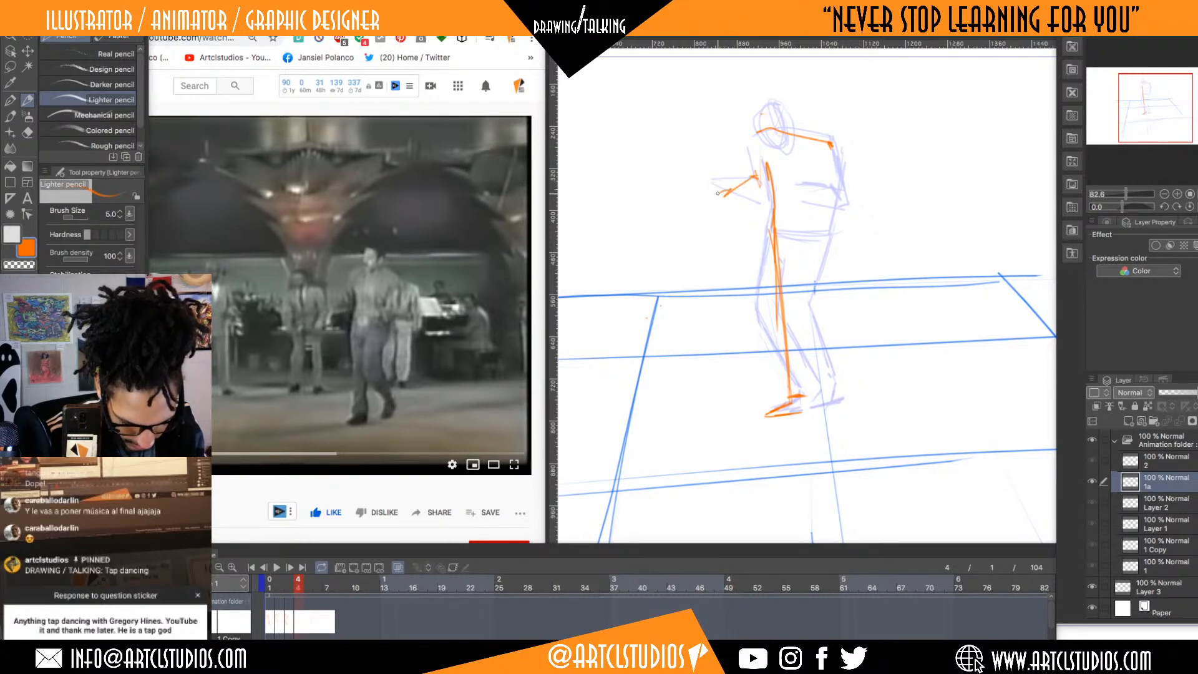
pyautogui.moveTo(732, 202)
pyautogui.mouseDown()
pyautogui.moveTo(769, 194)
pyautogui.moveTo(753, 132)
pyautogui.mouseUp()
pyautogui.moveTo(830, 150)
pyautogui.mouseDown()
pyautogui.moveTo(845, 203)
pyautogui.moveTo(811, 212)
pyautogui.mouseUp()
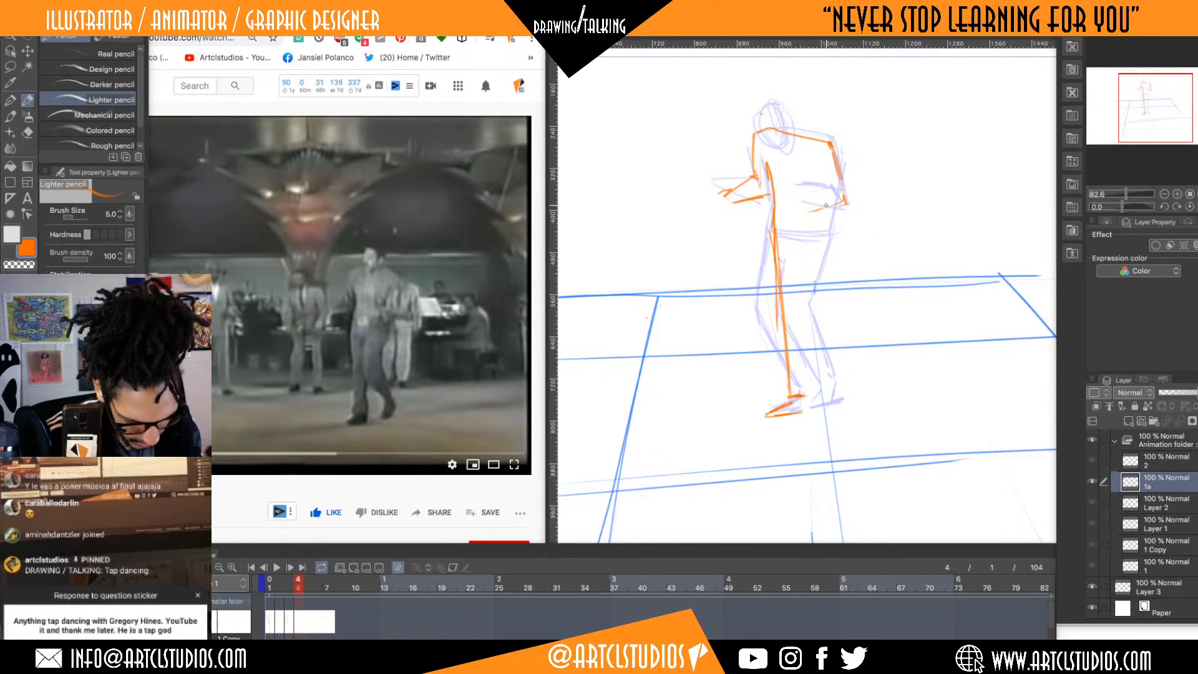
pyautogui.moveTo(820, 189)
pyautogui.mouseDown()
pyautogui.moveTo(803, 201)
pyautogui.moveTo(819, 163)
pyautogui.mouseUp()
pyautogui.moveTo(775, 114)
pyautogui.mouseDown()
pyautogui.moveTo(807, 118)
pyautogui.moveTo(799, 143)
pyautogui.moveTo(800, 96)
pyautogui.moveTo(772, 103)
pyautogui.moveTo(793, 92)
pyautogui.mouseUp()
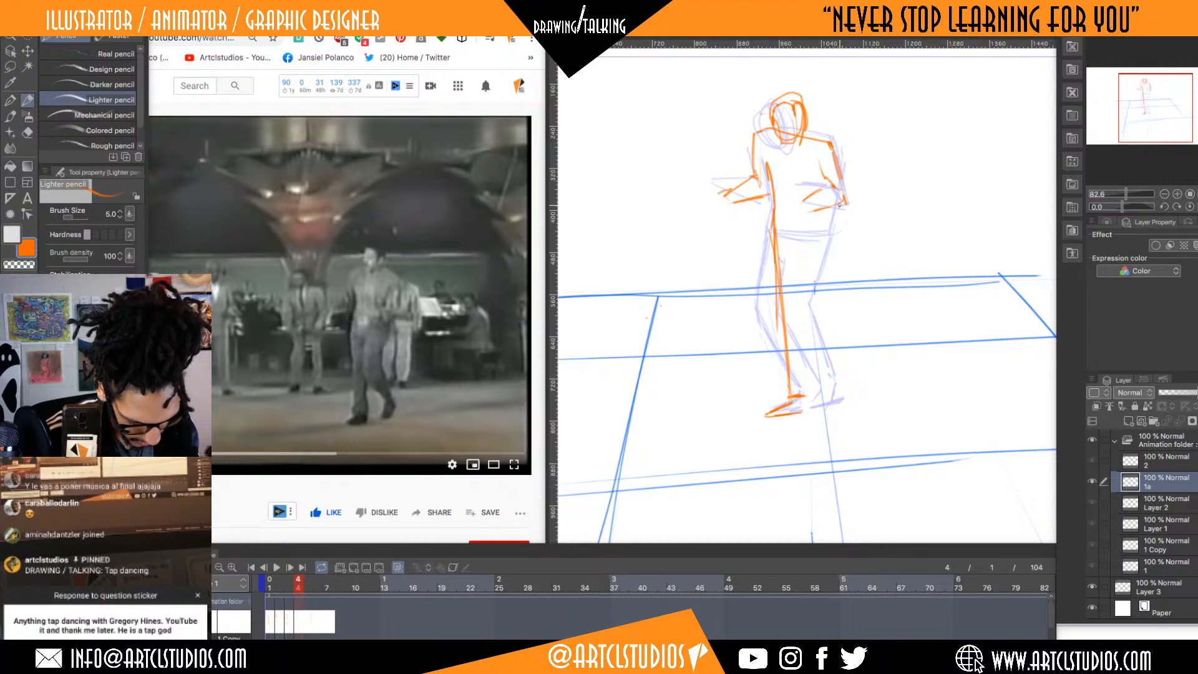
# - Sketch the thighs, bent back leg with its raised foot, and the waistline in orange on cel 1a
pyautogui.moveTo(838, 217); pyautogui.dragTo(819, 287)
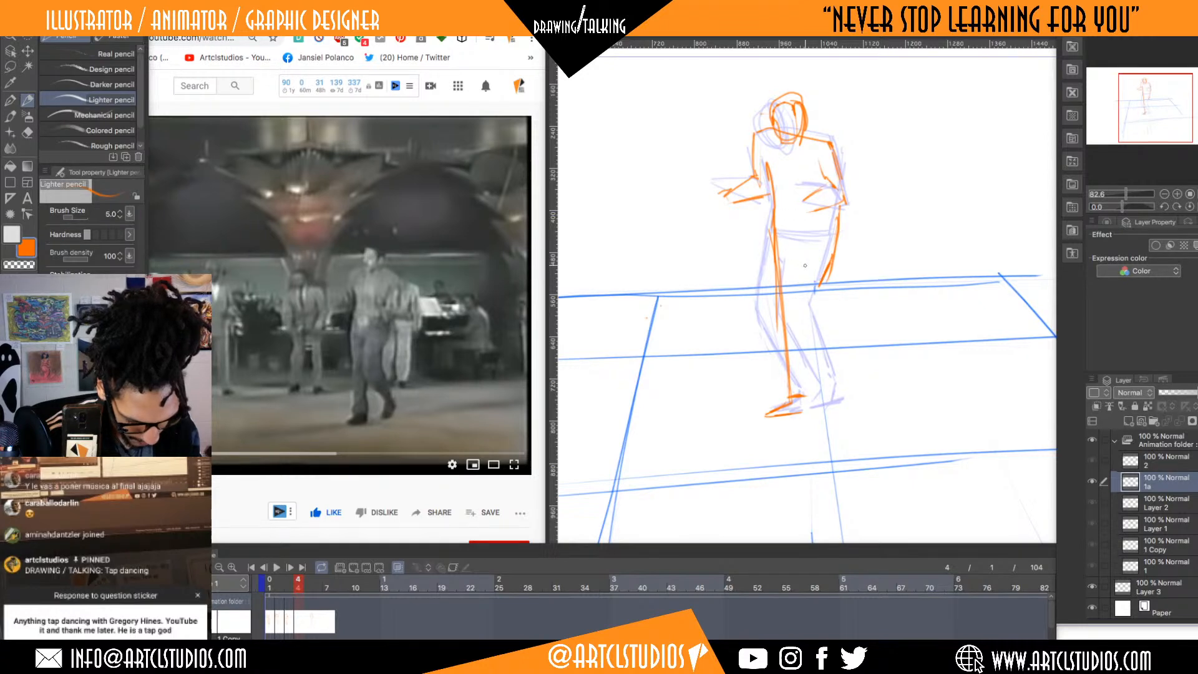
pyautogui.moveTo(802, 254)
pyautogui.mouseDown()
pyautogui.moveTo(786, 303)
pyautogui.moveTo(824, 355)
pyautogui.moveTo(791, 328)
pyautogui.moveTo(808, 345)
pyautogui.mouseUp()
pyautogui.moveTo(808, 343); pyautogui.dragTo(830, 366)
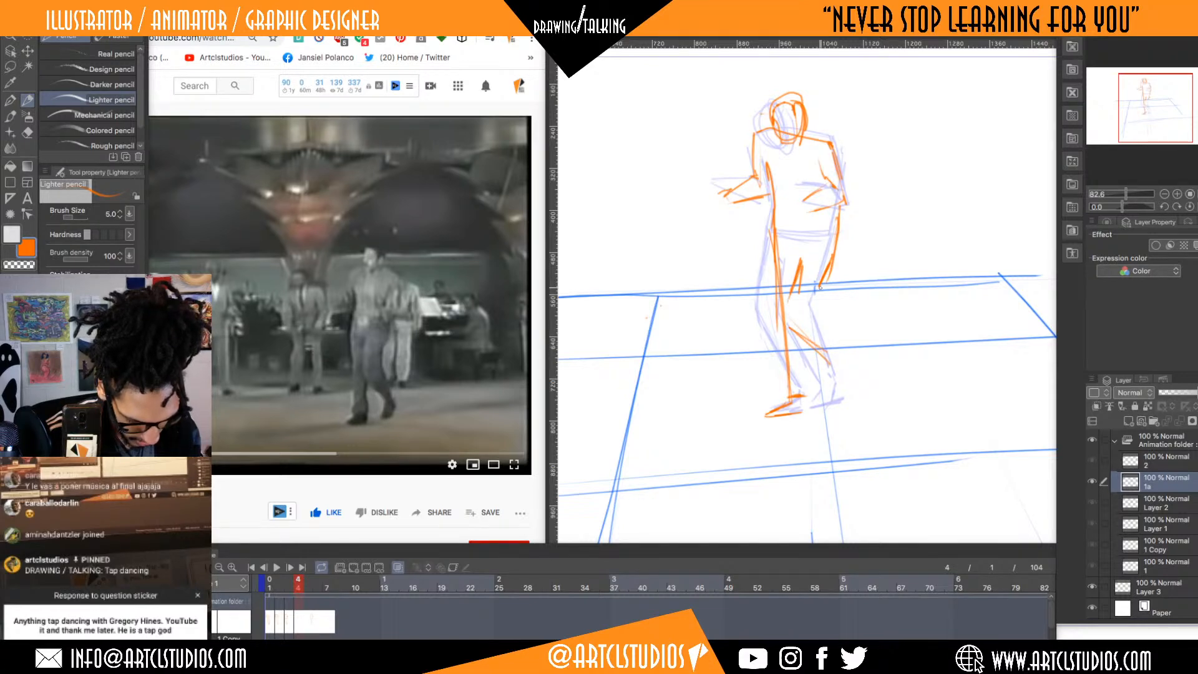
pyautogui.moveTo(827, 272)
pyautogui.mouseDown()
pyautogui.moveTo(814, 300)
pyautogui.moveTo(843, 355)
pyautogui.mouseUp()
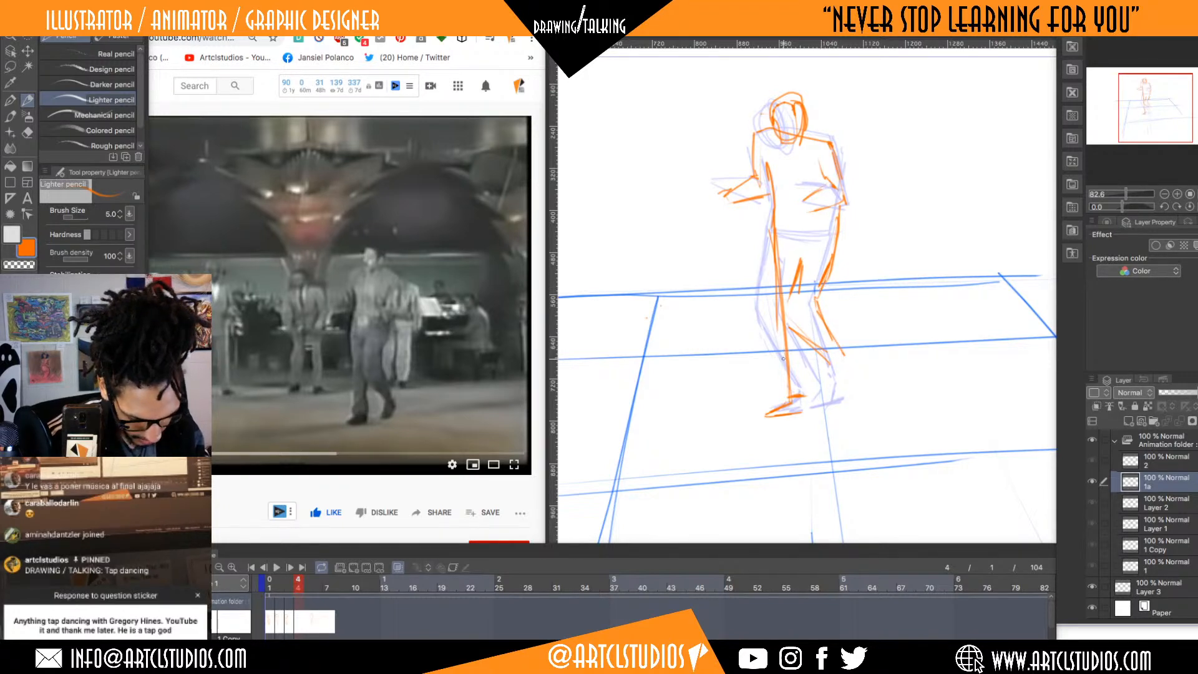
pyautogui.moveTo(774, 265); pyautogui.dragTo(784, 349)
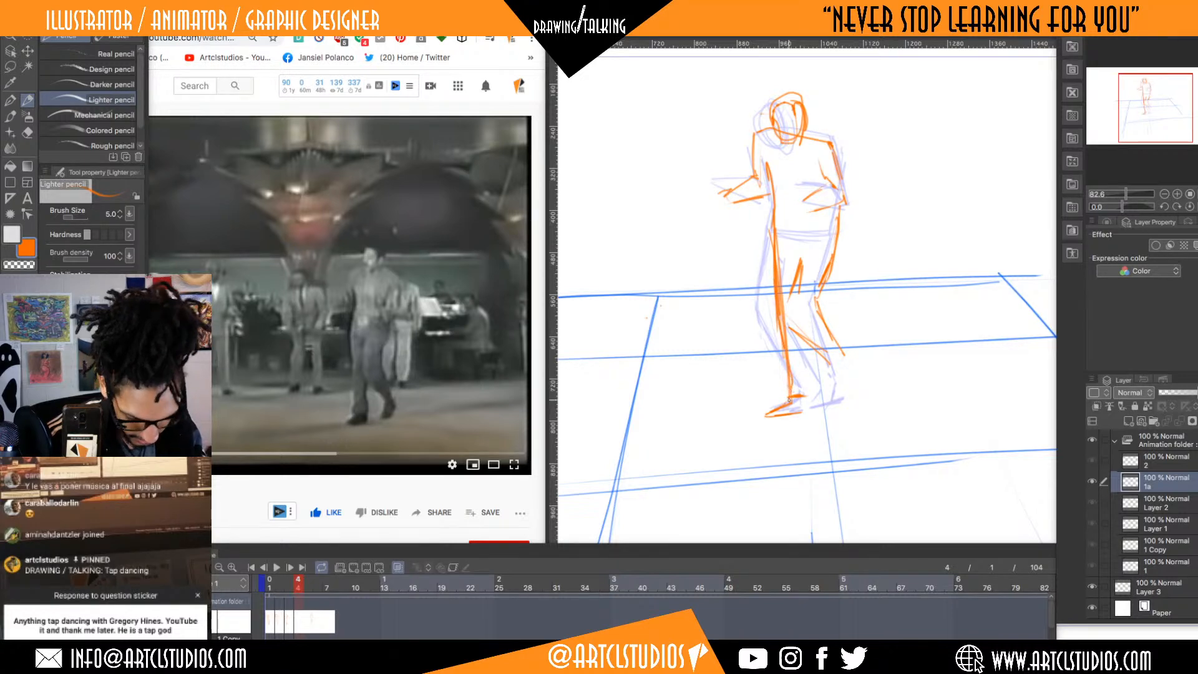
pyautogui.moveTo(789, 301)
pyautogui.mouseDown()
pyautogui.moveTo(795, 330)
pyautogui.moveTo(787, 310)
pyautogui.mouseUp()
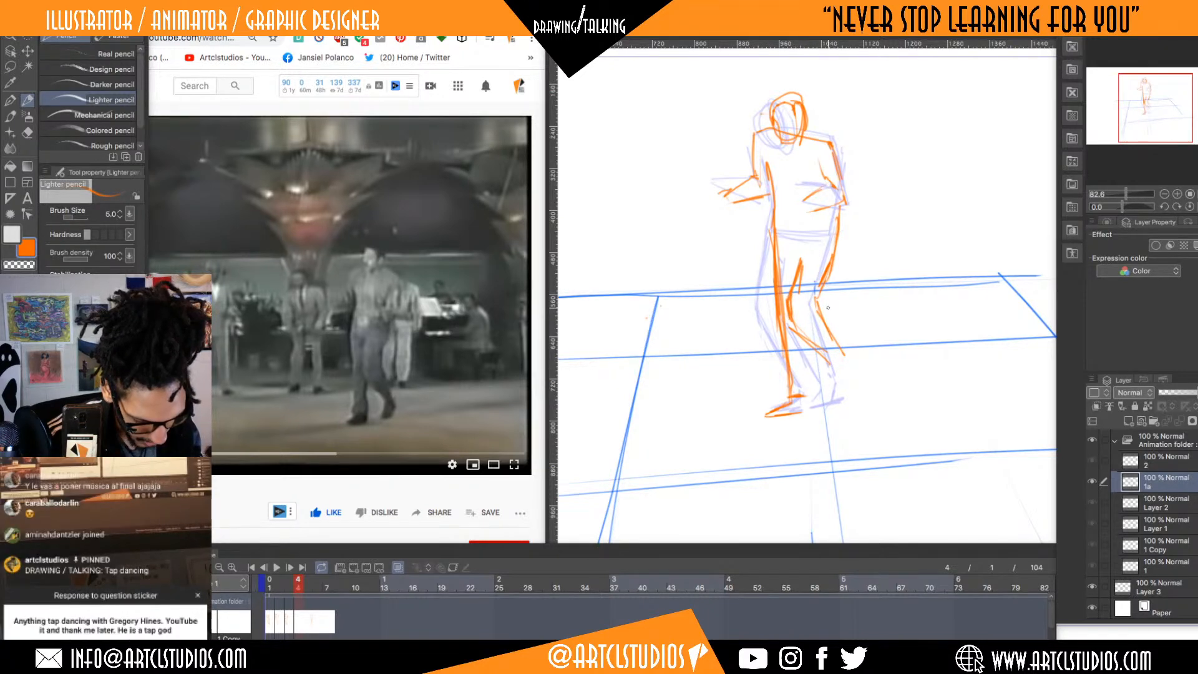
pyautogui.moveTo(822, 387); pyautogui.dragTo(849, 354)
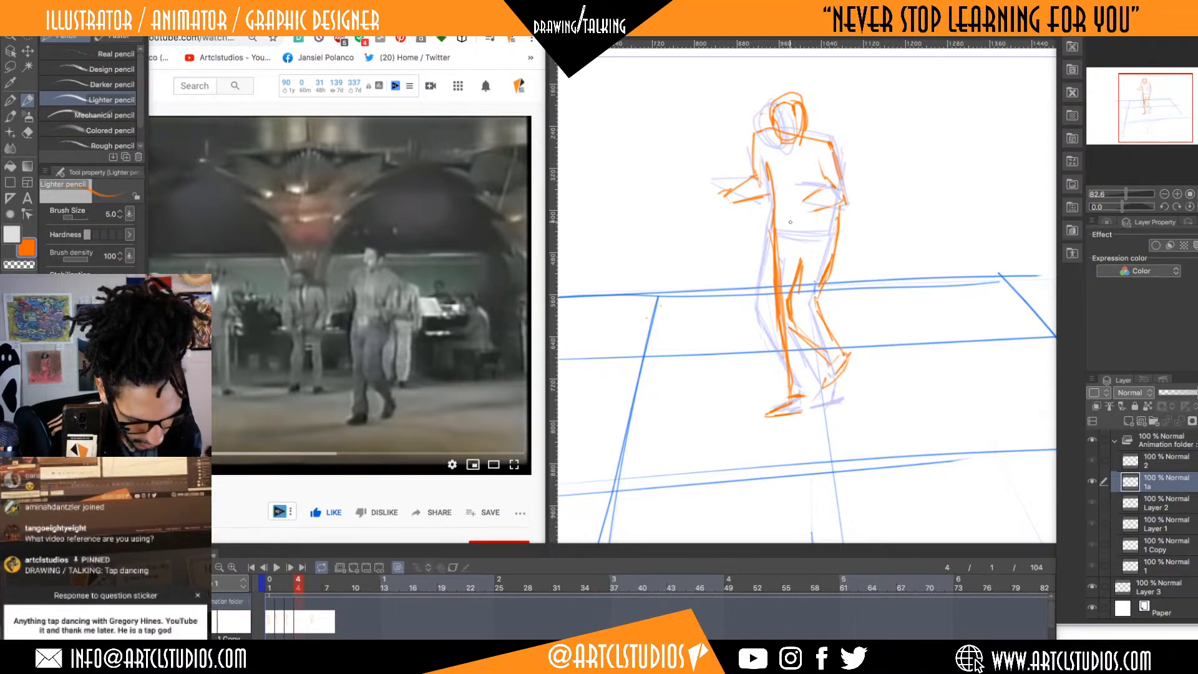
pyautogui.moveTo(776, 229); pyautogui.dragTo(838, 220)
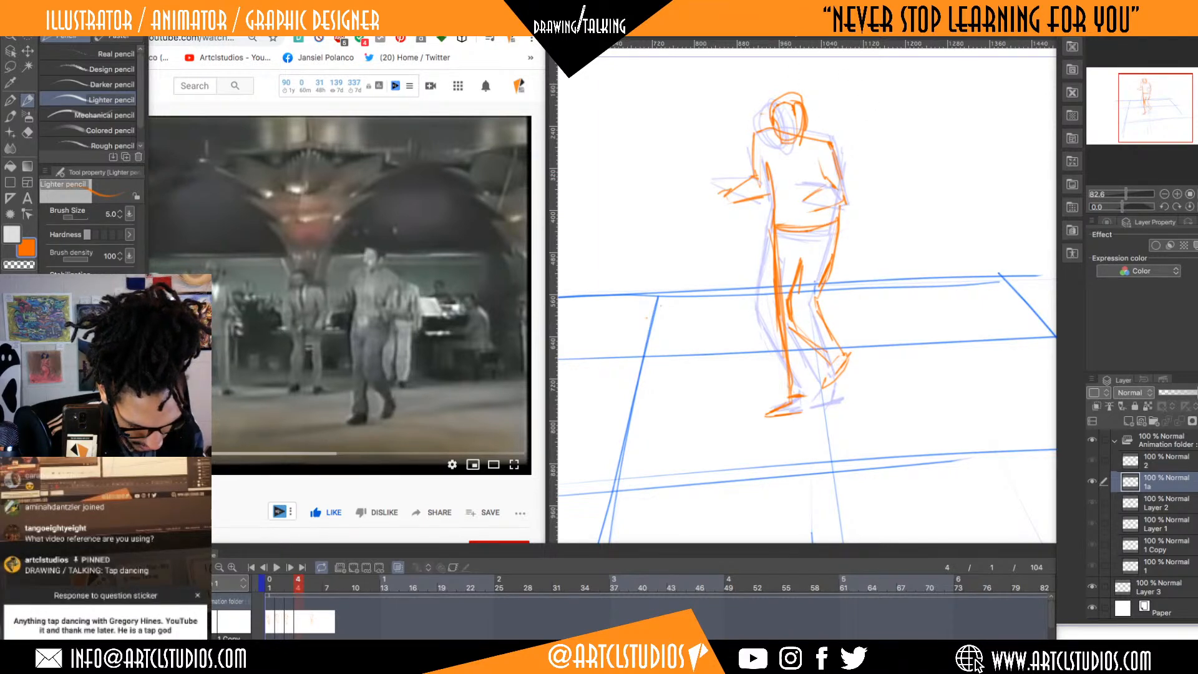
# - Erase the stray lines inside the head with the Soft eraser and refine the hand beside the waist with Lighter pencil
pyautogui.press('e')
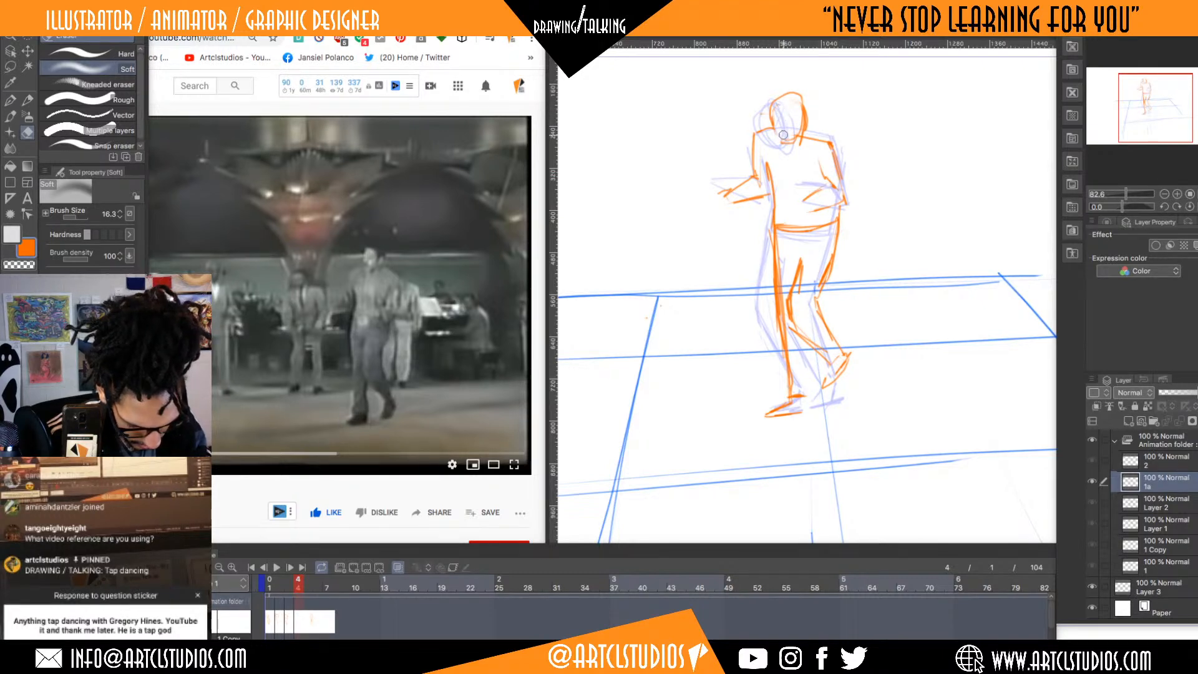
pyautogui.press('p')
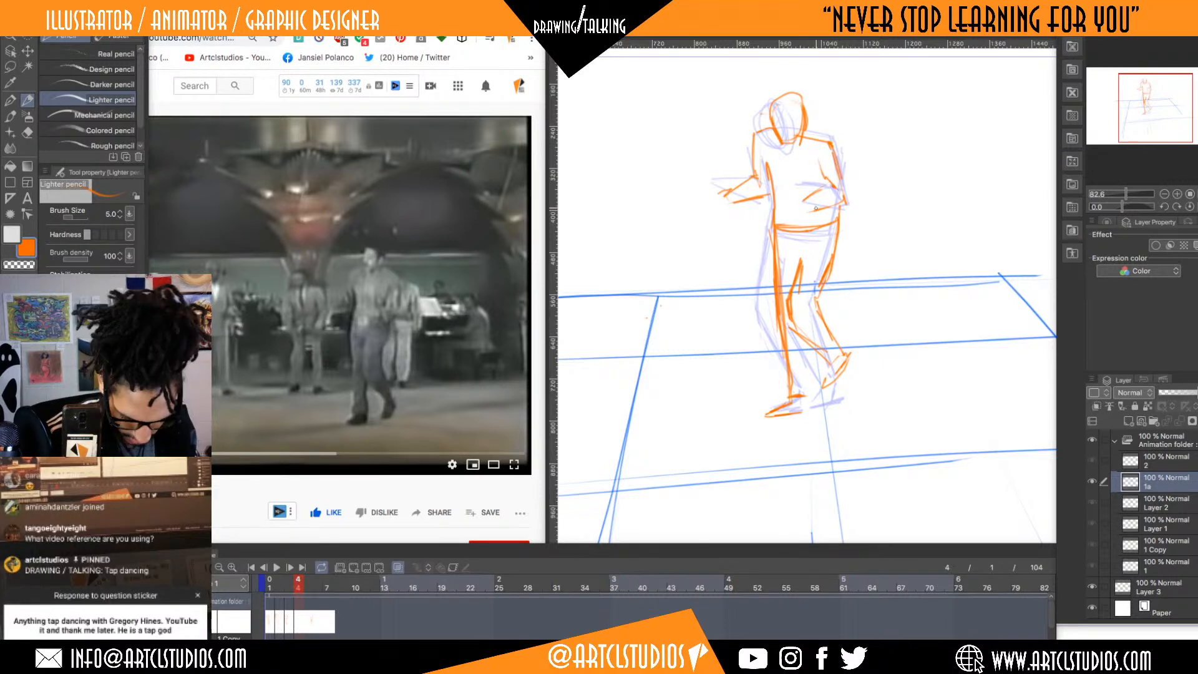
pyautogui.moveTo(802, 202); pyautogui.dragTo(815, 210)
# - Insert 2 frames into the animation timeline and add a new cel after 1a
pyautogui.click(342, 620)
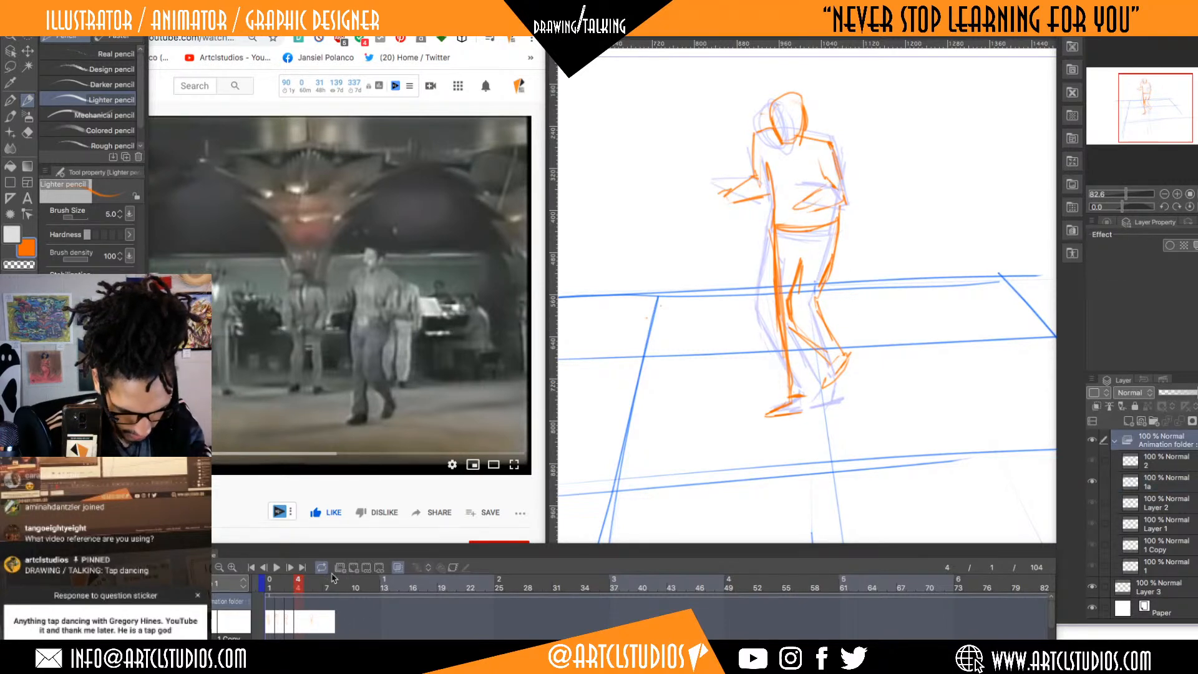
pyautogui.hotkey('ctrl', 'i')
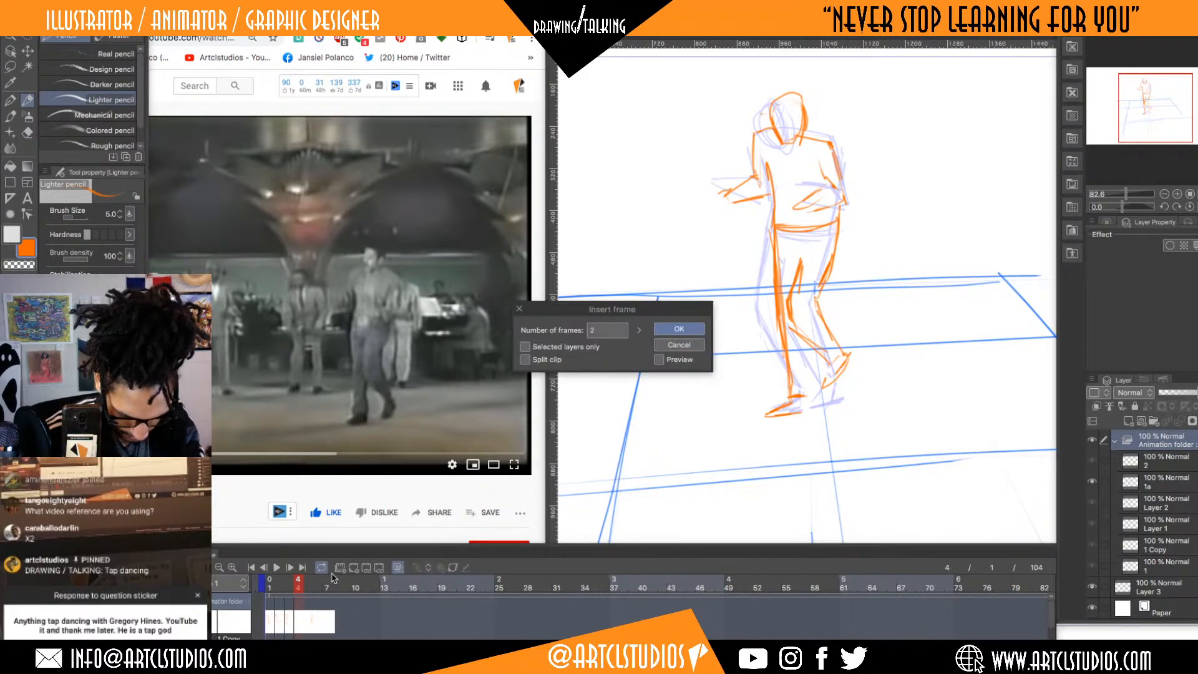
pyautogui.click(680, 332)
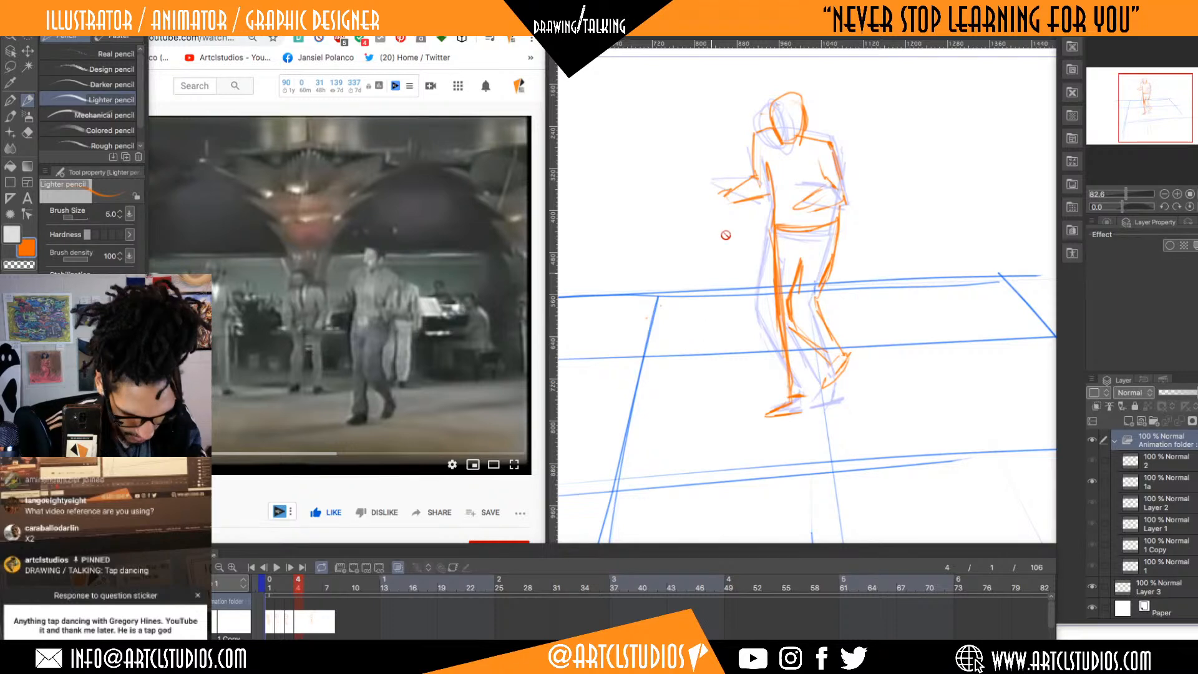
pyautogui.hotkey('alt', 'n')
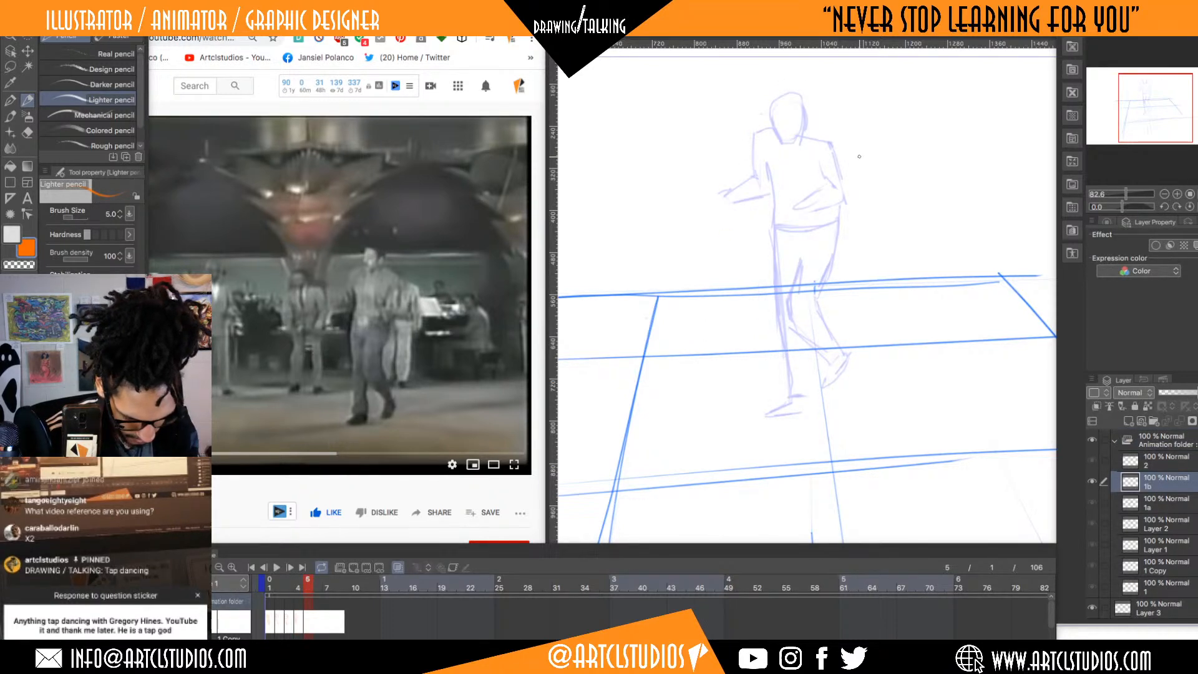
# - Advance the tap-dance reference video frame by frame to the dancer's next pose and return to the drawing
pyautogui.click(347, 497)
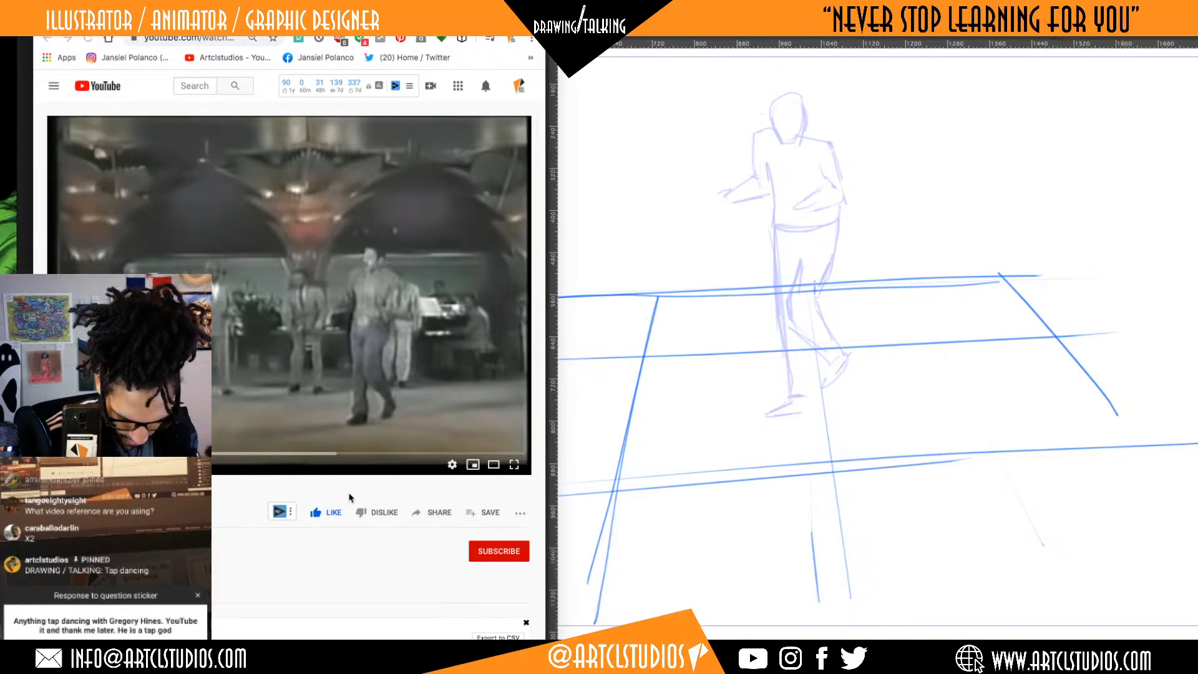
pyautogui.press('.')
pyautogui.press('.')
pyautogui.press('.')
pyautogui.press('.')
pyautogui.press('.')
pyautogui.press('.')
pyautogui.press('.')
pyautogui.press('.')
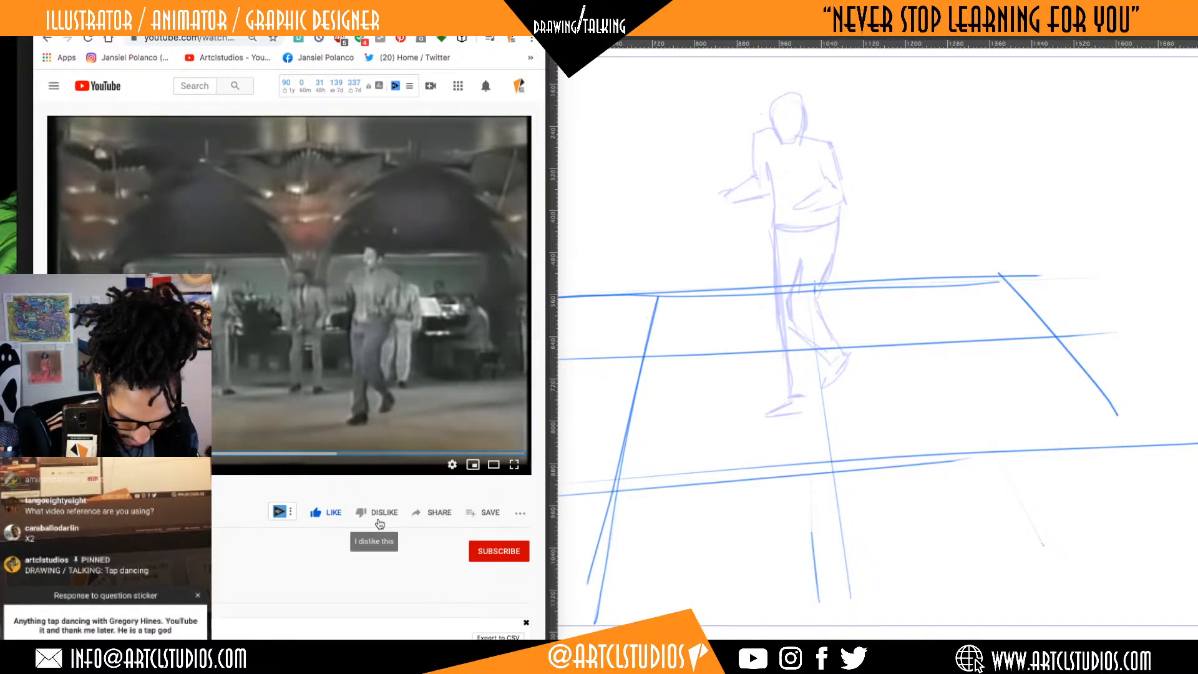
pyautogui.click(855, 345)
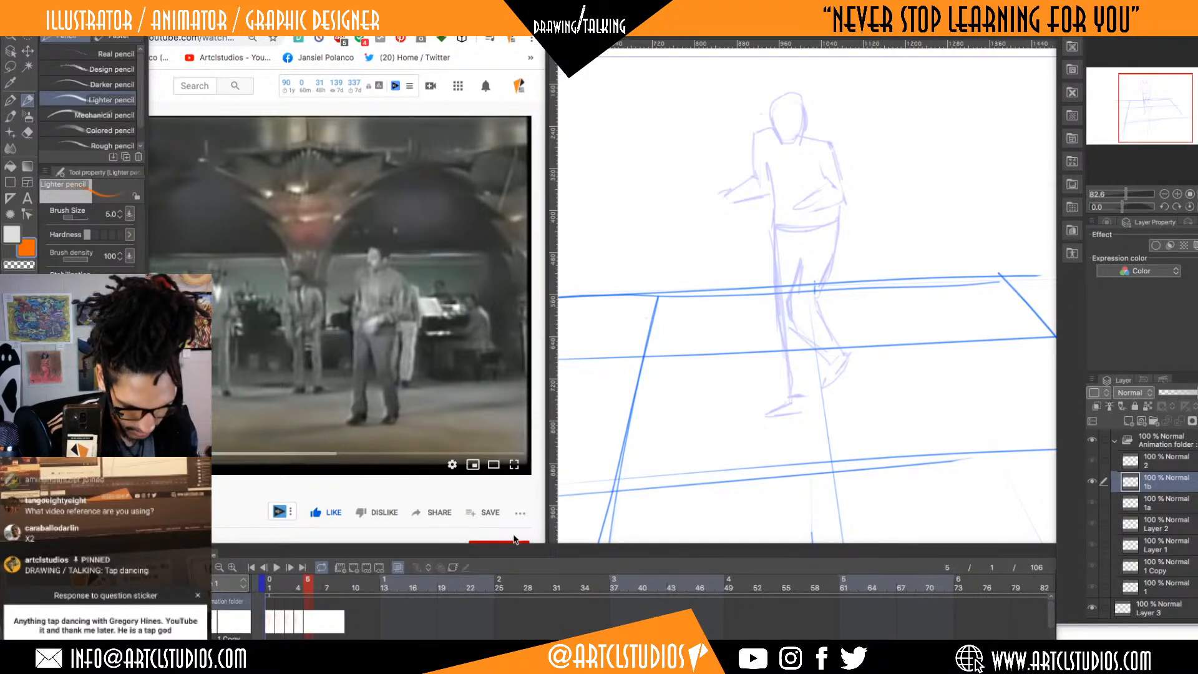
# - On cel 1a, restore the orange drawing color and add the back contour of the standing lower leg down to the foot
pyautogui.press(',')
pyautogui.keyDown('alt'); pyautogui.click(810, 351); pyautogui.keyUp('alt')
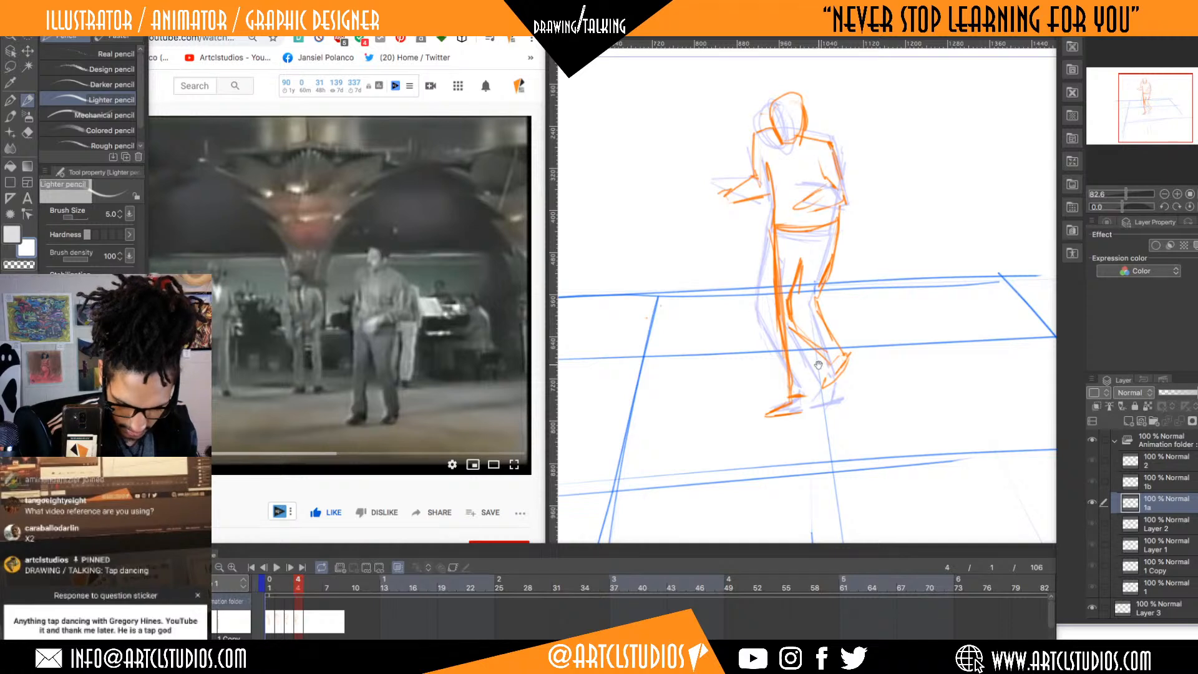
pyautogui.click(323, 25)
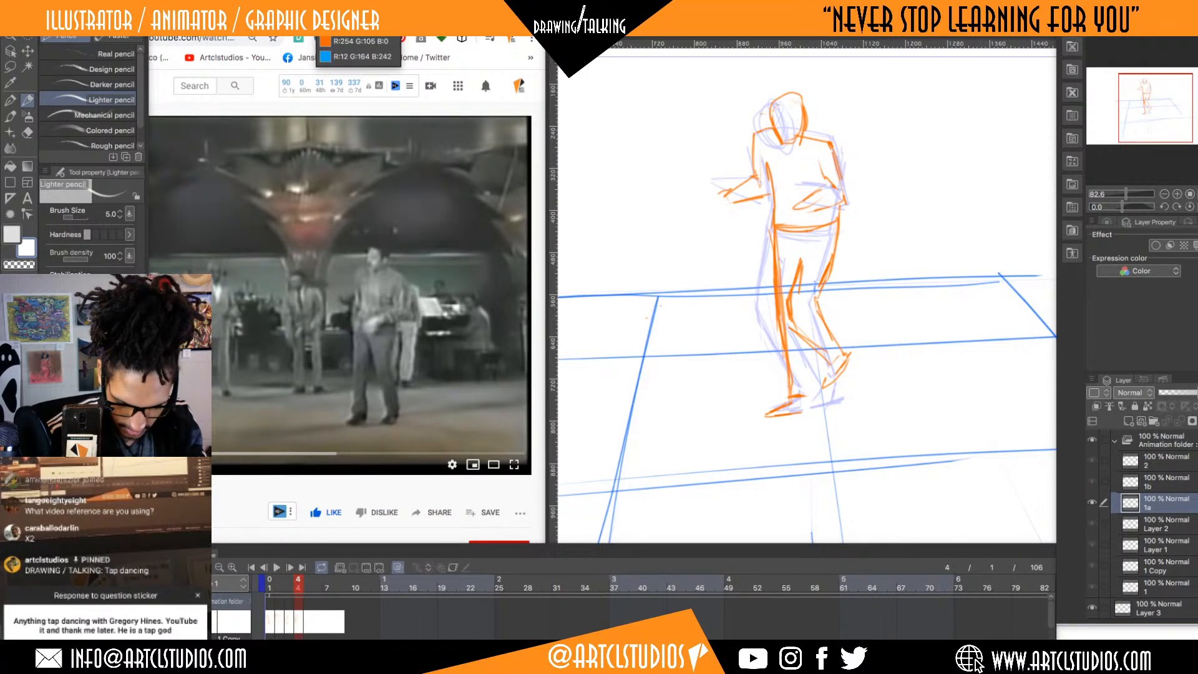
pyautogui.click(342, 43)
pyautogui.moveTo(804, 394); pyautogui.dragTo(804, 365)
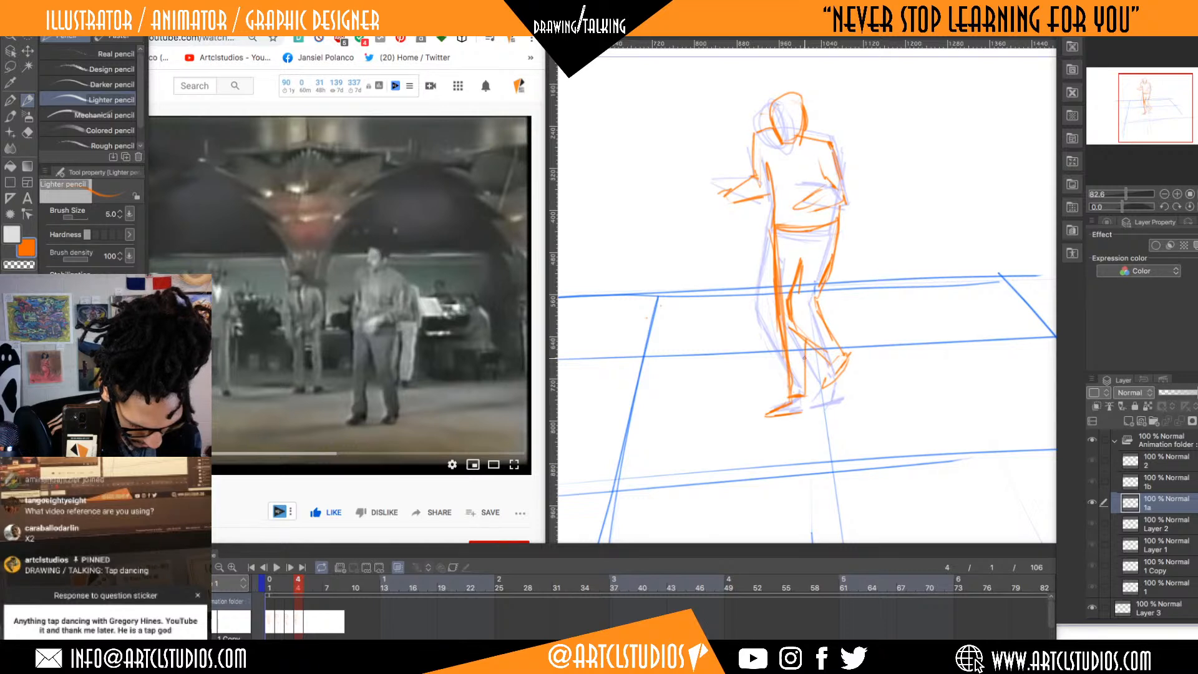
pyautogui.moveTo(807, 336); pyautogui.dragTo(802, 396)
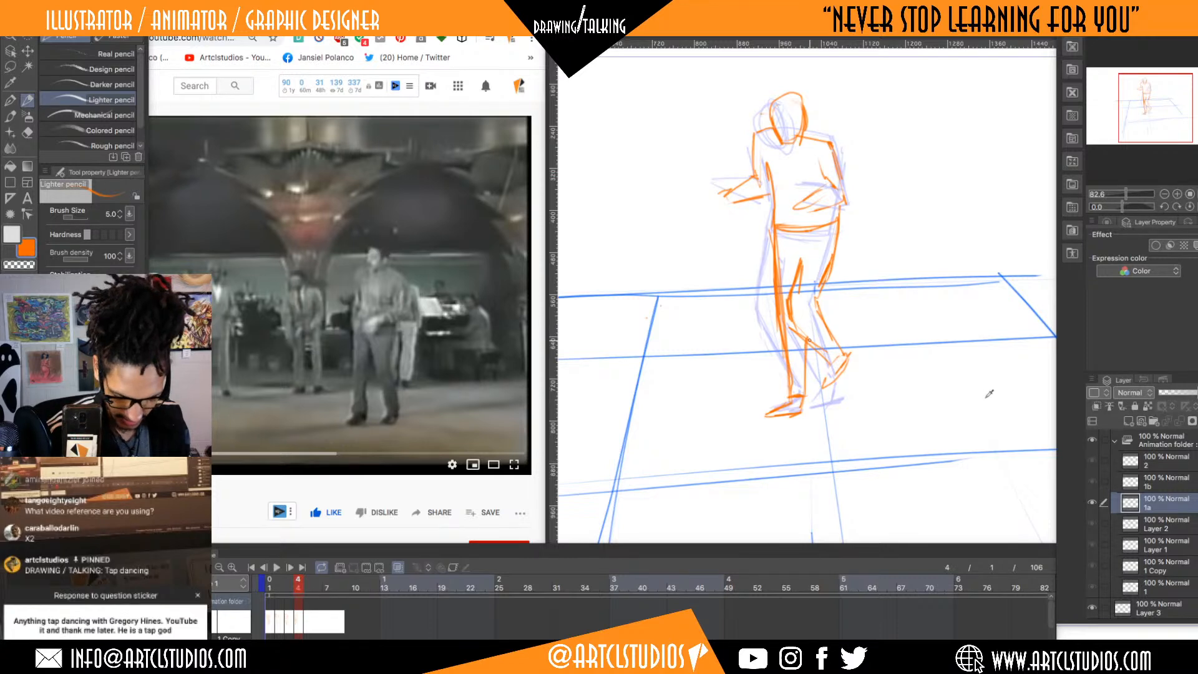
# - On cel 1b, sketch the shoulder line, body axis, and standing leg with its foot in orange
pyautogui.press('Right')
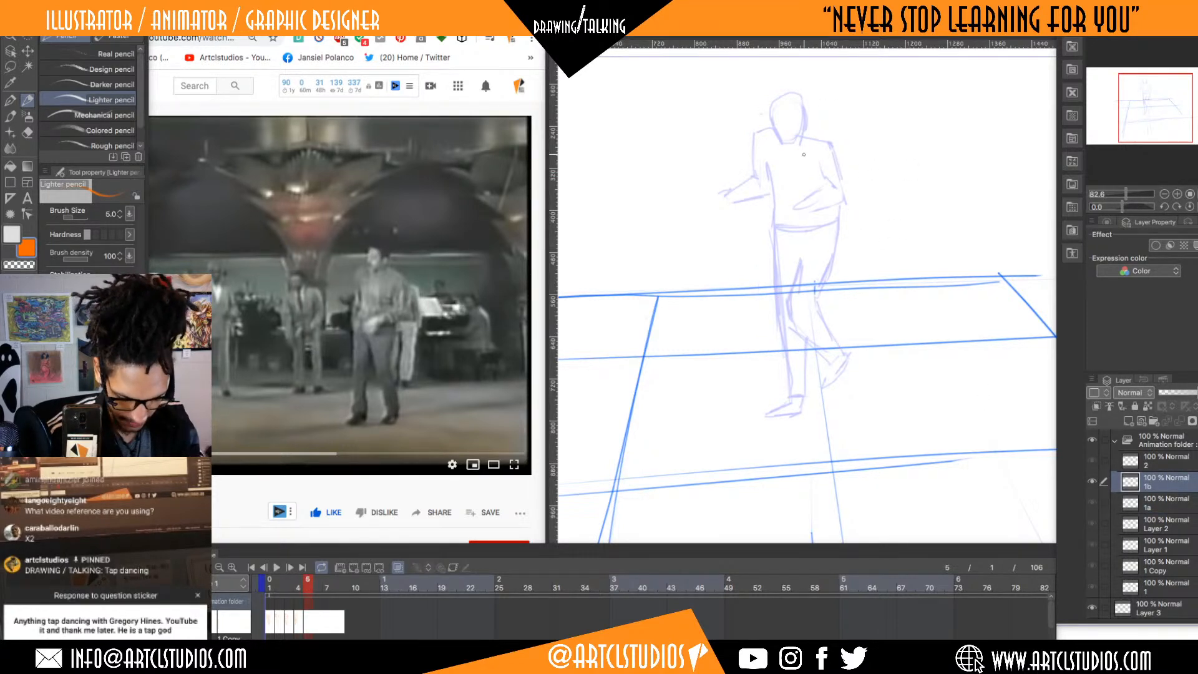
pyautogui.moveTo(795, 135)
pyautogui.mouseDown()
pyautogui.moveTo(824, 136)
pyautogui.moveTo(783, 133)
pyautogui.moveTo(784, 214)
pyautogui.mouseUp()
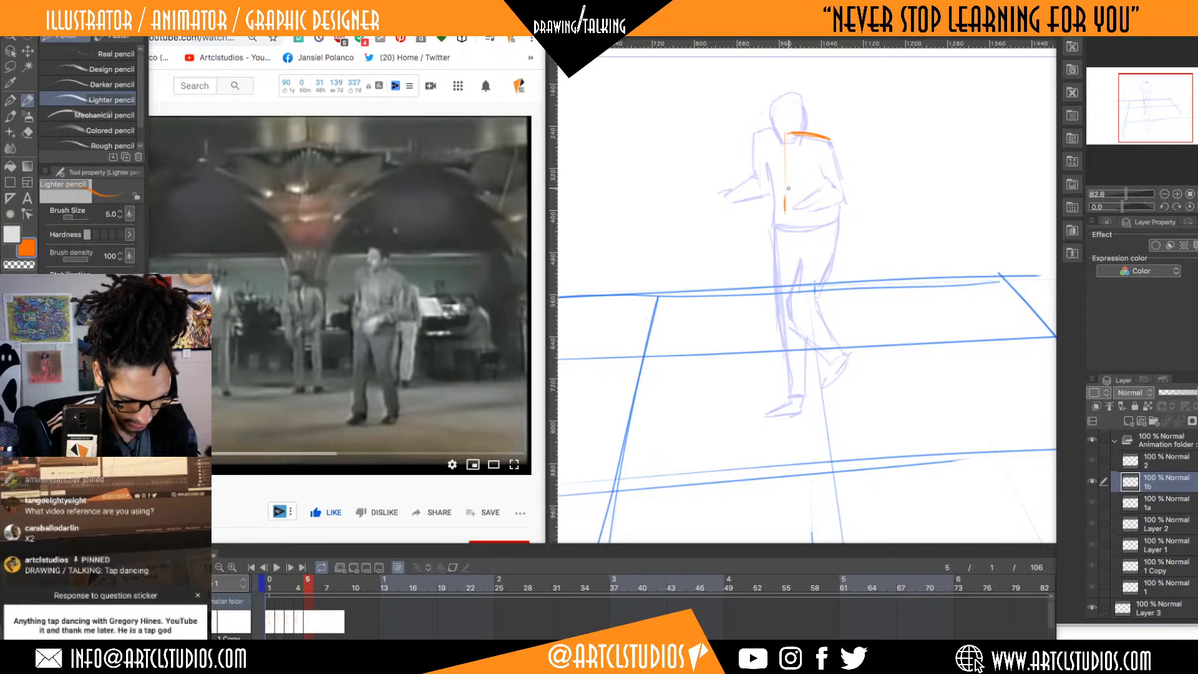
pyautogui.moveTo(785, 208); pyautogui.dragTo(780, 284)
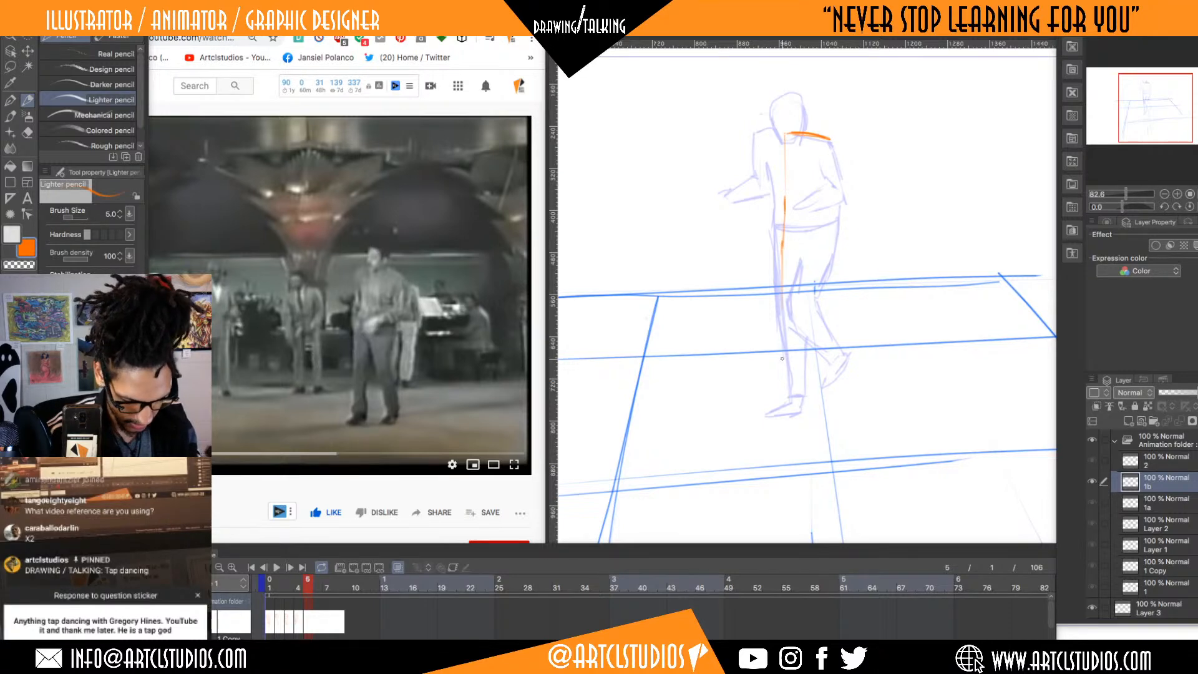
pyautogui.moveTo(788, 237); pyautogui.dragTo(789, 380)
pyautogui.moveTo(782, 212)
pyautogui.mouseDown()
pyautogui.moveTo(787, 378)
pyautogui.moveTo(785, 399)
pyautogui.moveTo(786, 333)
pyautogui.moveTo(771, 421)
pyautogui.moveTo(801, 412)
pyautogui.moveTo(775, 416)
pyautogui.moveTo(802, 407)
pyautogui.moveTo(808, 341)
pyautogui.mouseUp()
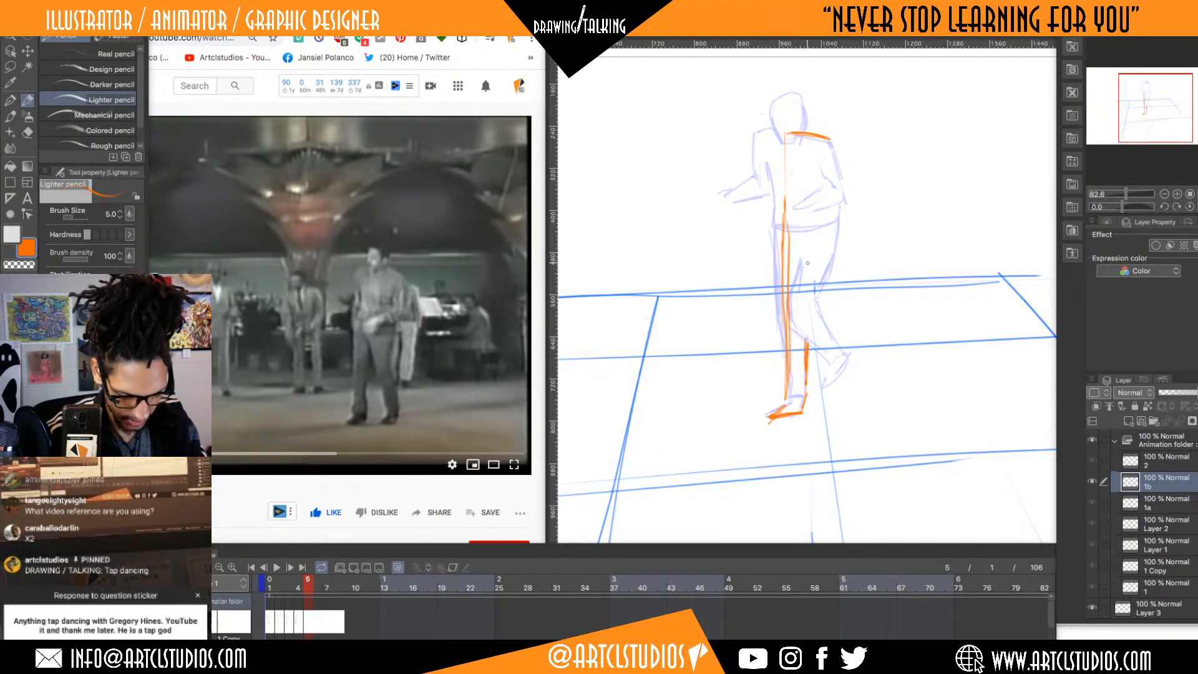
# - Sketch the inner and outer contours of the dancer's other leg angled away from the standing leg on cel 1b
pyautogui.moveTo(801, 257); pyautogui.dragTo(856, 350)
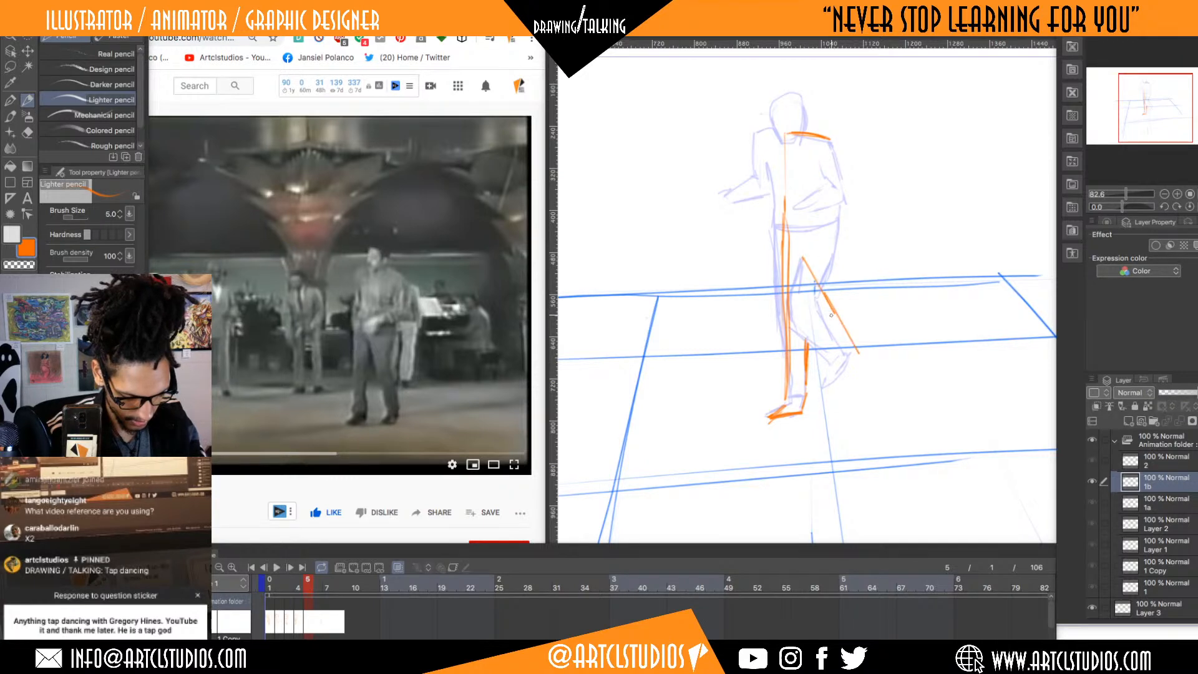
pyautogui.moveTo(807, 270); pyautogui.dragTo(854, 363)
pyautogui.moveTo(839, 217); pyautogui.dragTo(843, 268)
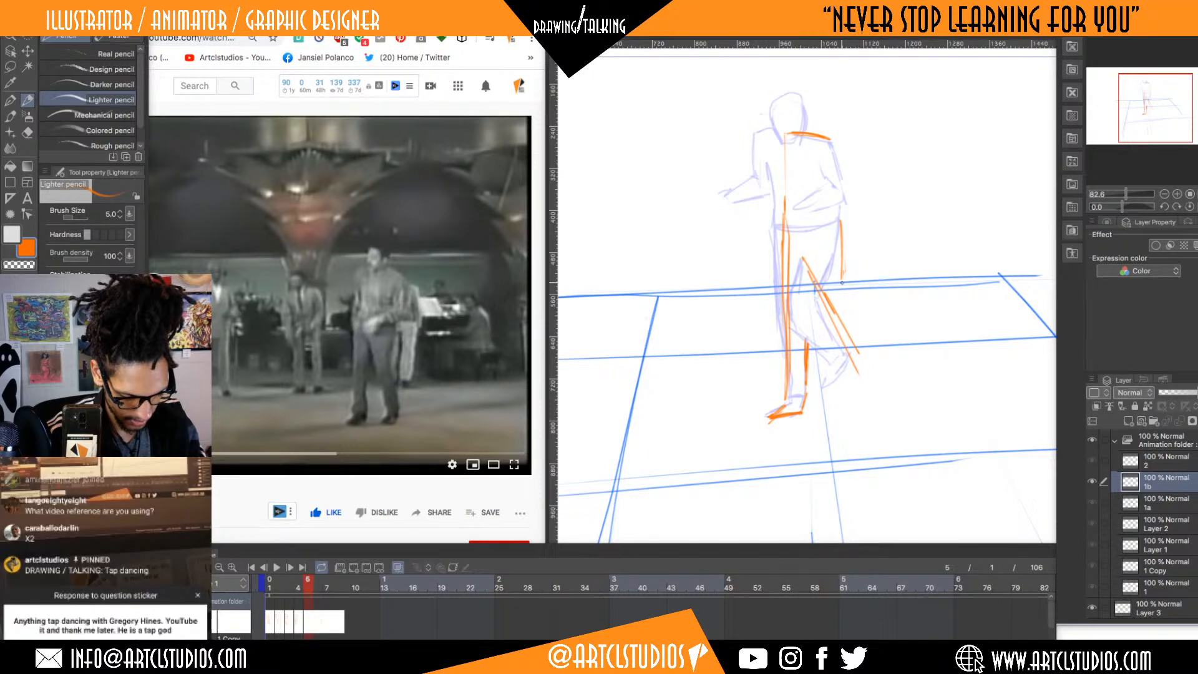
pyautogui.moveTo(846, 290); pyautogui.dragTo(869, 358)
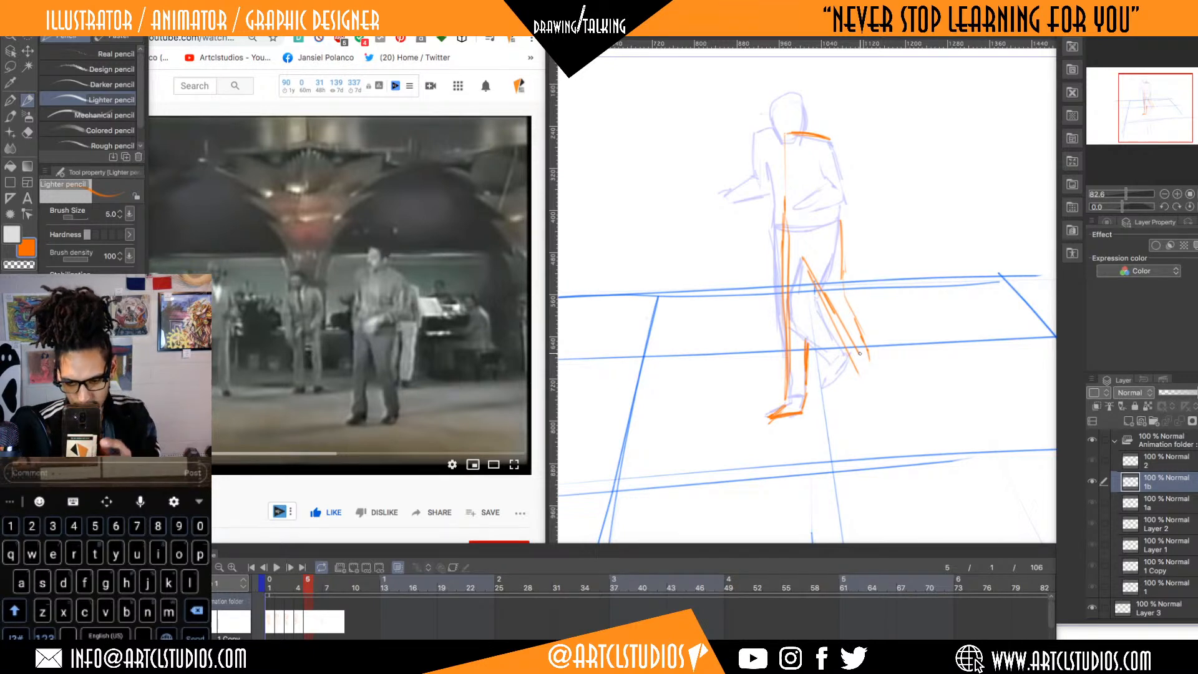
# - Compare the cel 1b pose and floor grid with the paused reference video frame
pyautogui.scroll(-5, 859, 353)
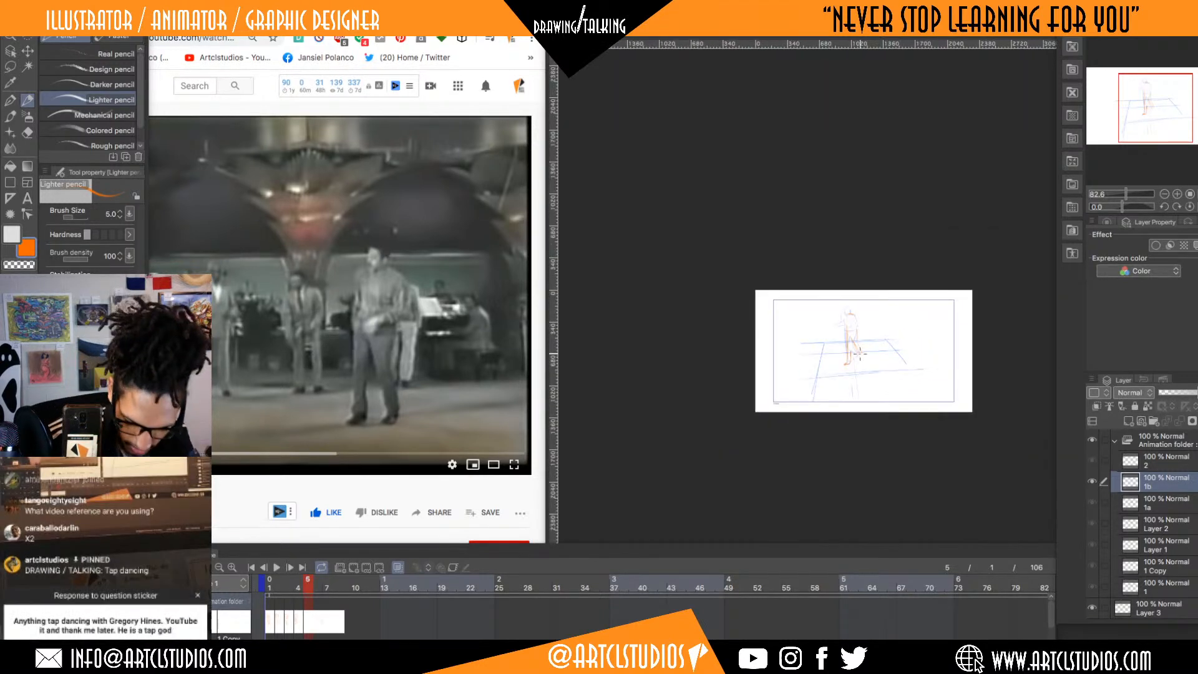
pyautogui.scroll(-2, 859, 353)
pyautogui.click(223, 502)
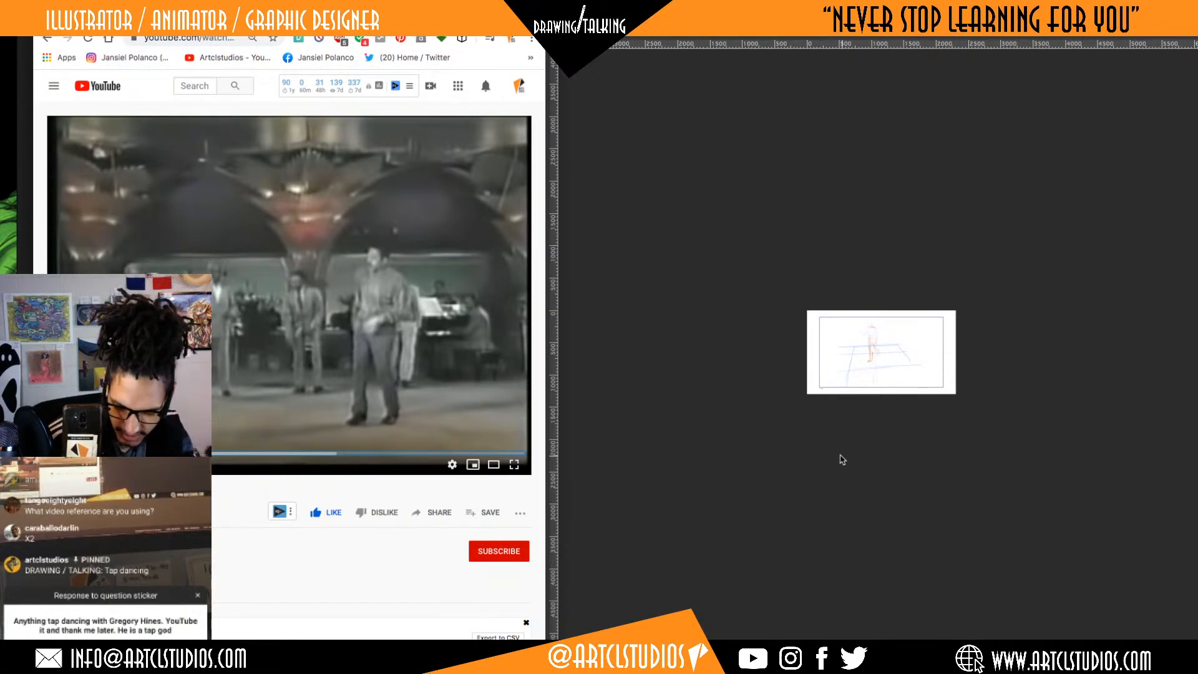
pyautogui.press('Tab')
pyautogui.moveTo(871, 383); pyautogui.dragTo(921, 349)
pyautogui.moveTo(921, 308); pyautogui.dragTo(890, 370)
pyautogui.moveTo(872, 325); pyautogui.dragTo(891, 320)
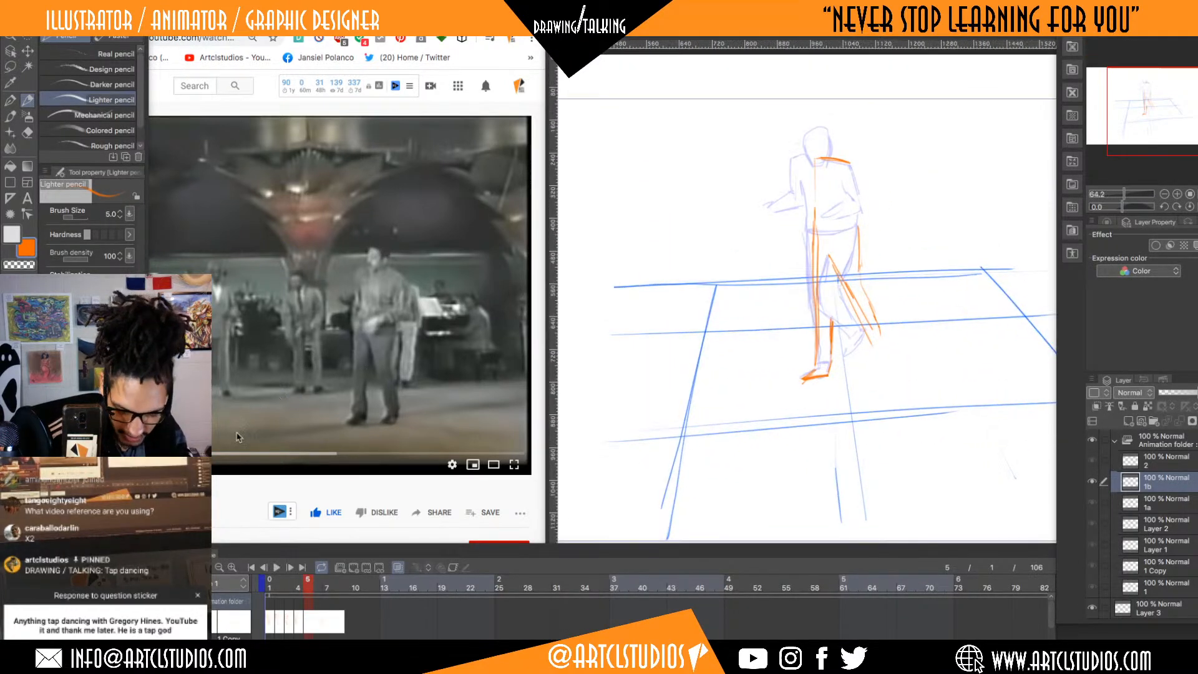
pyautogui.press('Tab')
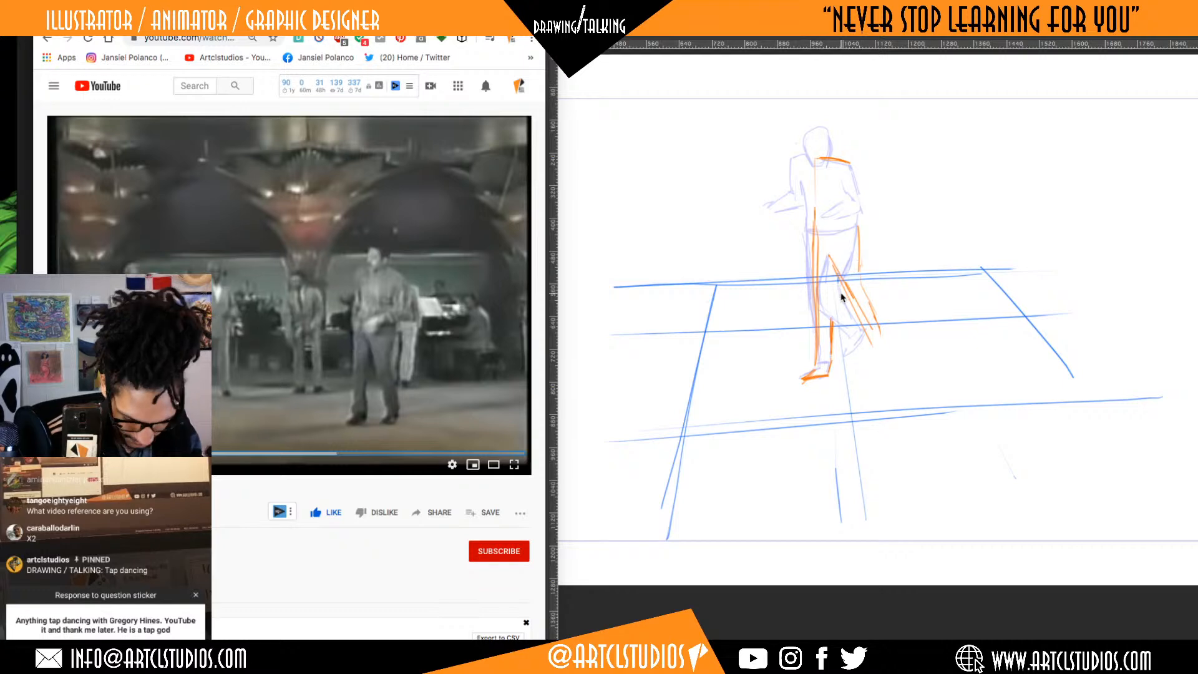
pyautogui.press('Tab')
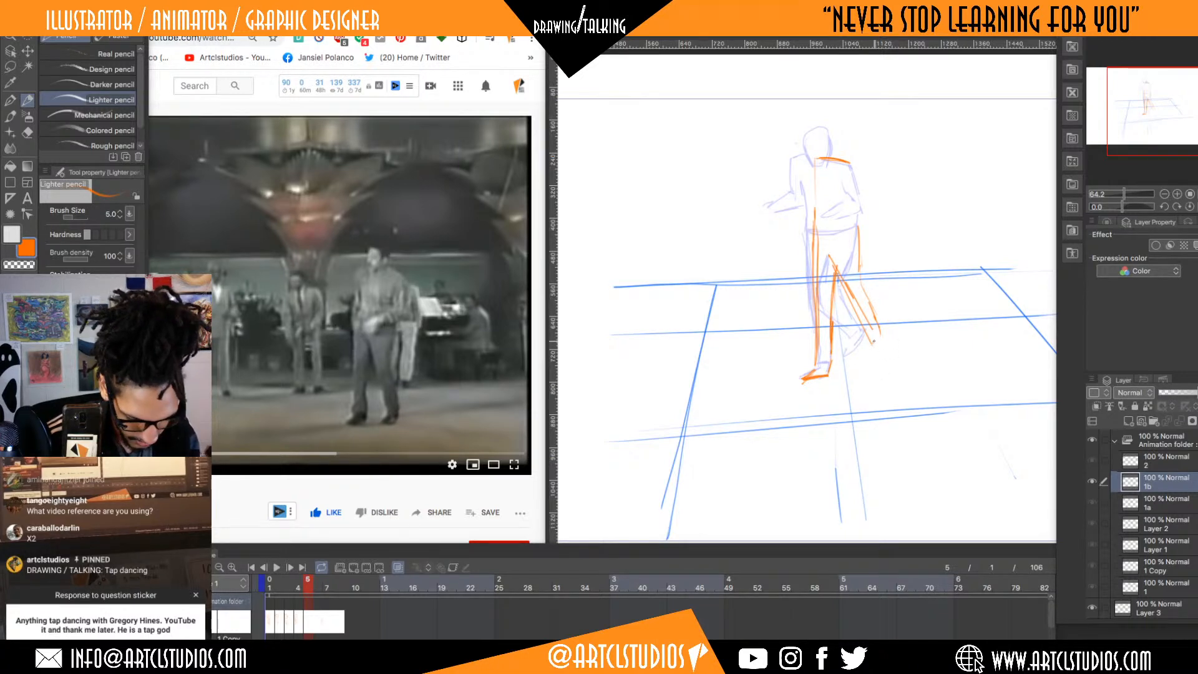
# - Add the foot to the dancer's angled leg on cel 1b and reinforce that leg's inner and outer contours
pyautogui.moveTo(869, 354); pyautogui.dragTo(875, 356)
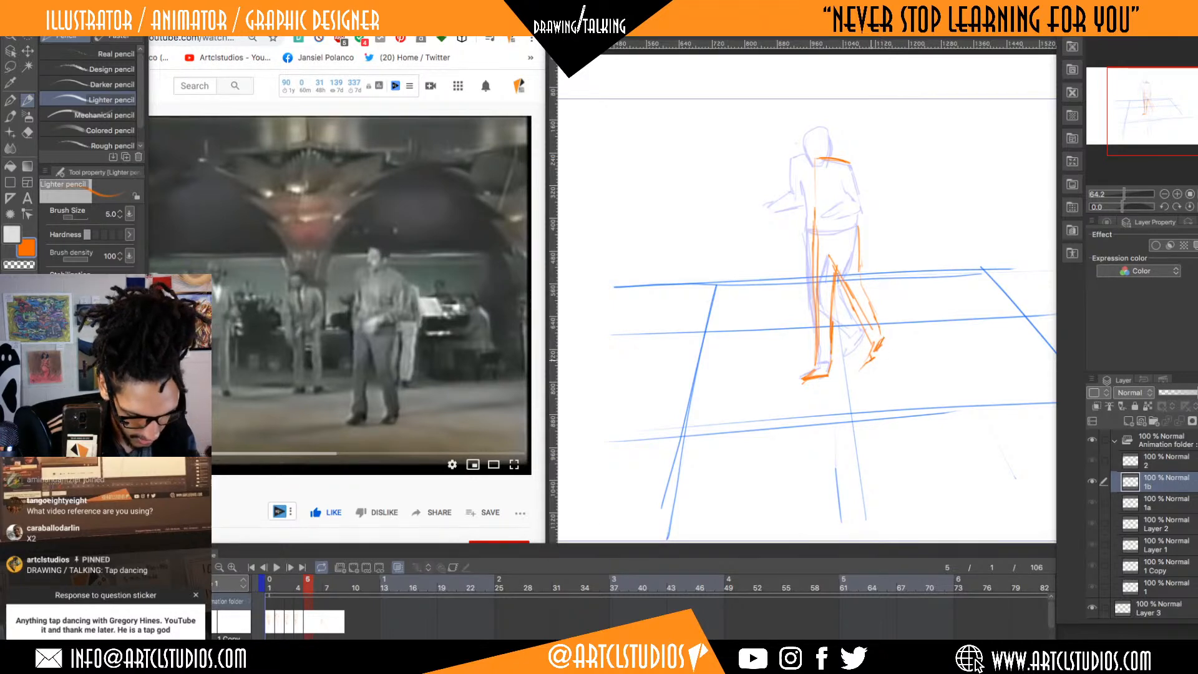
pyautogui.moveTo(859, 273)
pyautogui.mouseDown()
pyautogui.moveTo(844, 303)
pyautogui.moveTo(829, 266)
pyautogui.moveTo(868, 337)
pyautogui.mouseUp()
pyautogui.moveTo(860, 285); pyautogui.dragTo(881, 336)
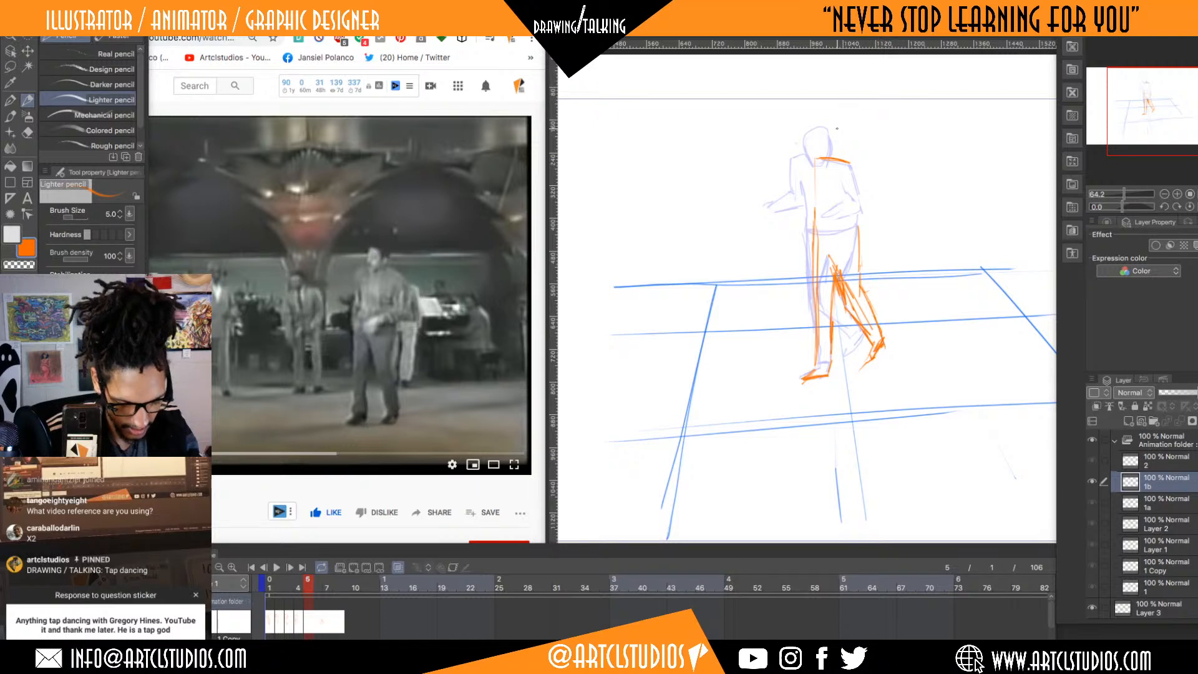
# - Sketch the dancer's bent arm, the other side of the torso and arm, and the head with its face outline on cel 1b
pyautogui.moveTo(852, 166)
pyautogui.mouseDown()
pyautogui.moveTo(867, 220)
pyautogui.moveTo(831, 245)
pyautogui.moveTo(850, 215)
pyautogui.moveTo(830, 229)
pyautogui.mouseUp()
pyautogui.moveTo(856, 212)
pyautogui.mouseDown()
pyautogui.moveTo(864, 177)
pyautogui.moveTo(866, 218)
pyautogui.mouseUp()
pyautogui.moveTo(814, 159)
pyautogui.mouseDown()
pyautogui.moveTo(808, 218)
pyautogui.moveTo(805, 194)
pyautogui.moveTo(804, 225)
pyautogui.mouseUp()
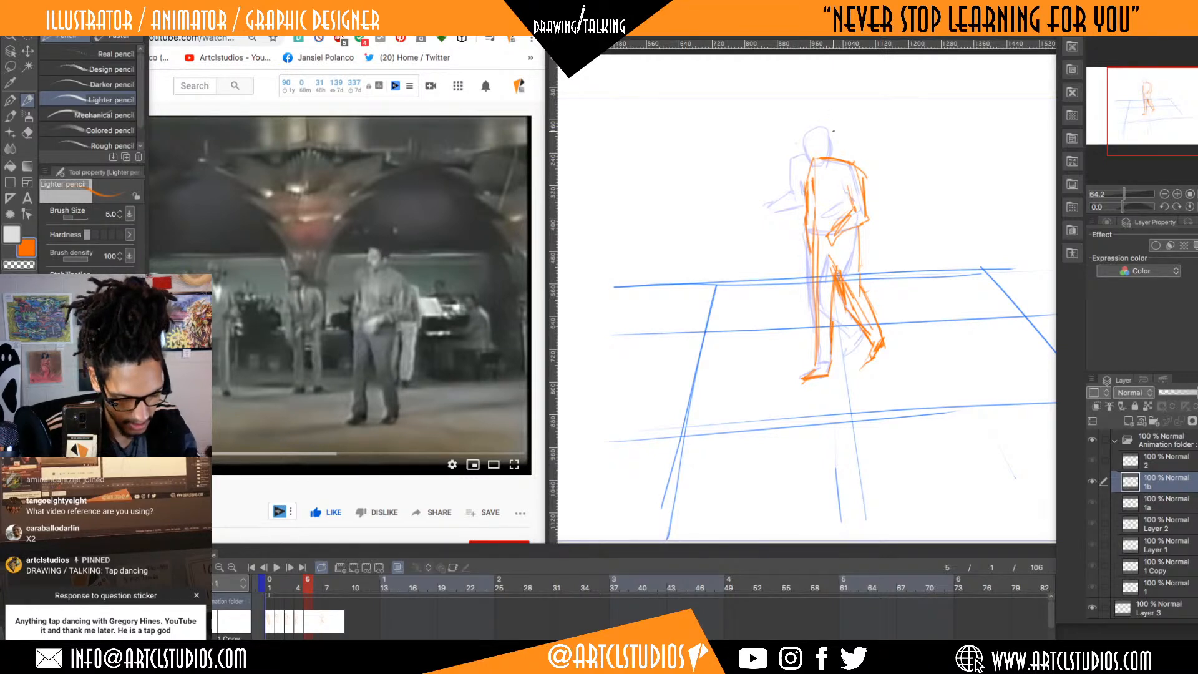
pyautogui.moveTo(841, 136)
pyautogui.mouseDown()
pyautogui.moveTo(824, 152)
pyautogui.moveTo(833, 126)
pyautogui.moveTo(846, 147)
pyautogui.moveTo(829, 160)
pyautogui.mouseUp()
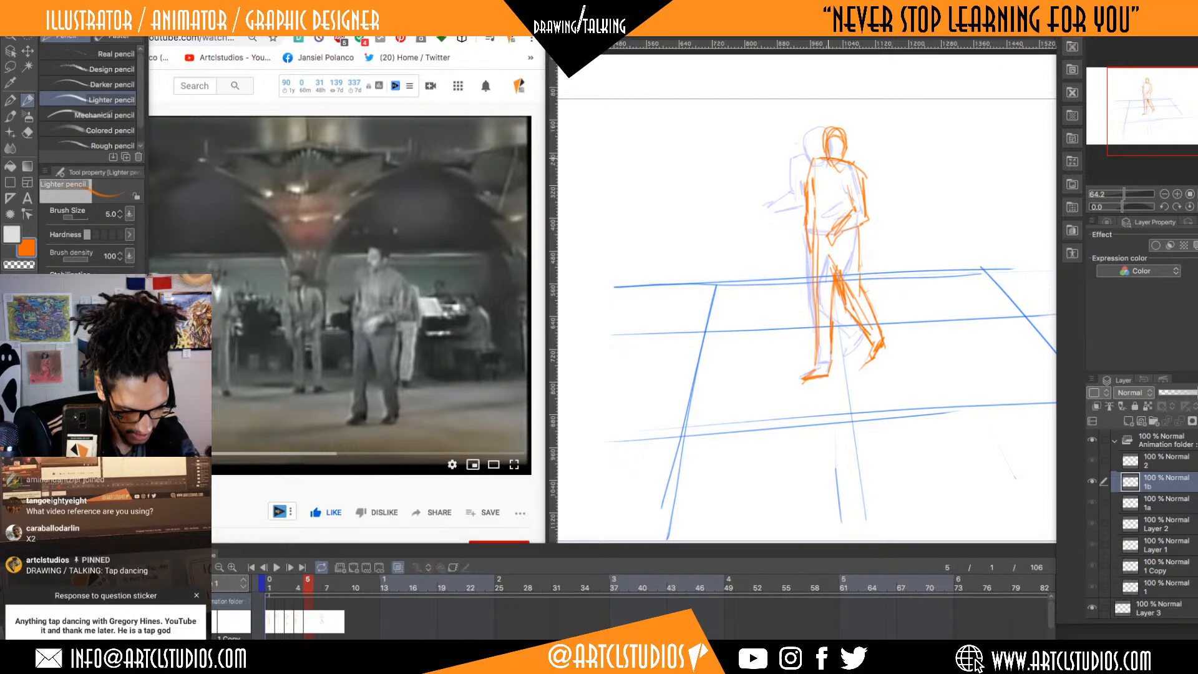
pyautogui.moveTo(839, 156)
pyautogui.mouseDown()
pyautogui.moveTo(829, 133)
pyautogui.moveTo(846, 146)
pyautogui.mouseUp()
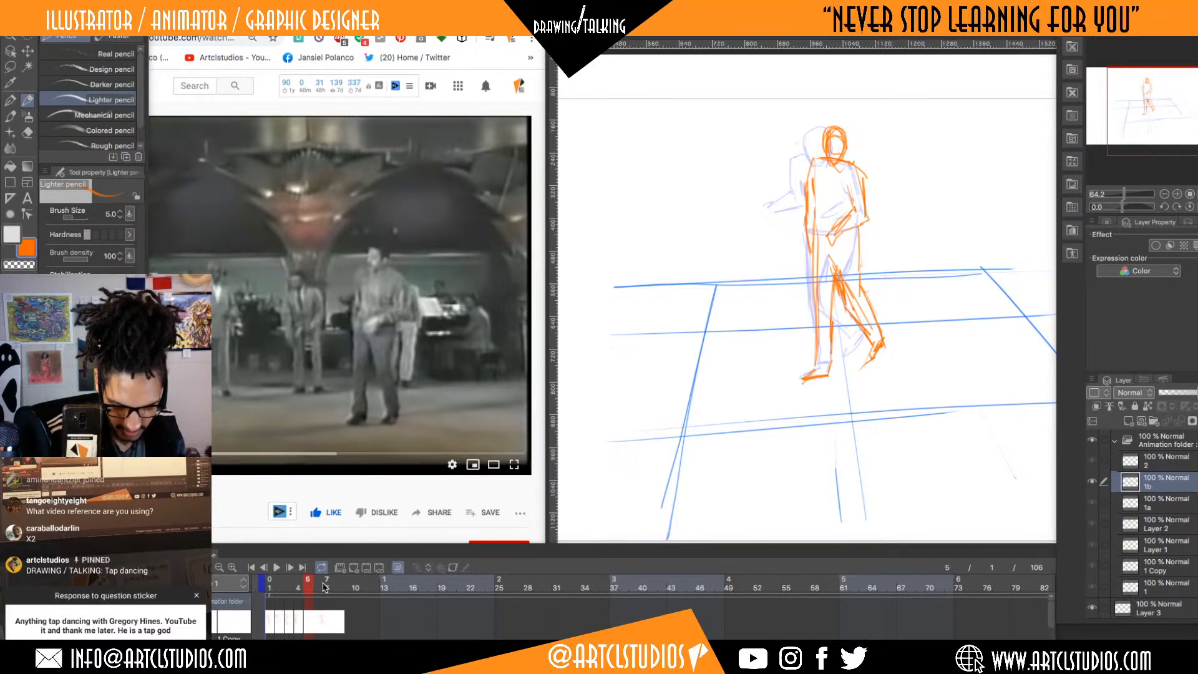
# - Play back the animation, return to frame 1, and step through to frame 5 to review the sketched poses
pyautogui.click(277, 568)
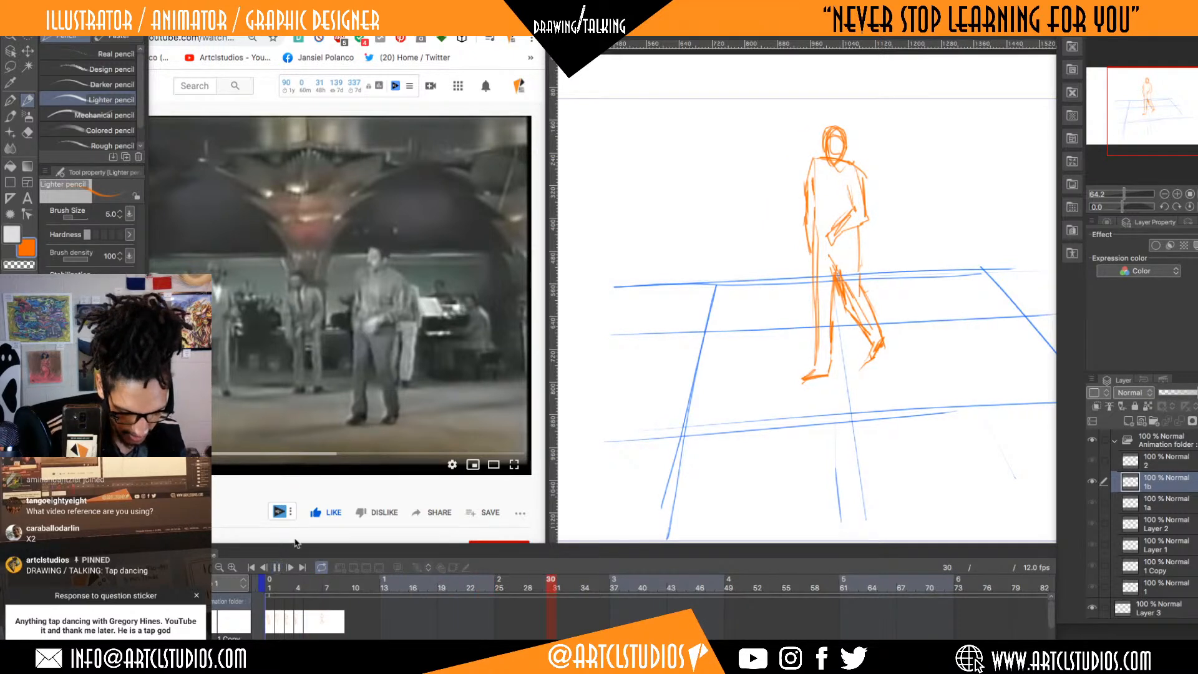
pyautogui.click(928, 94)
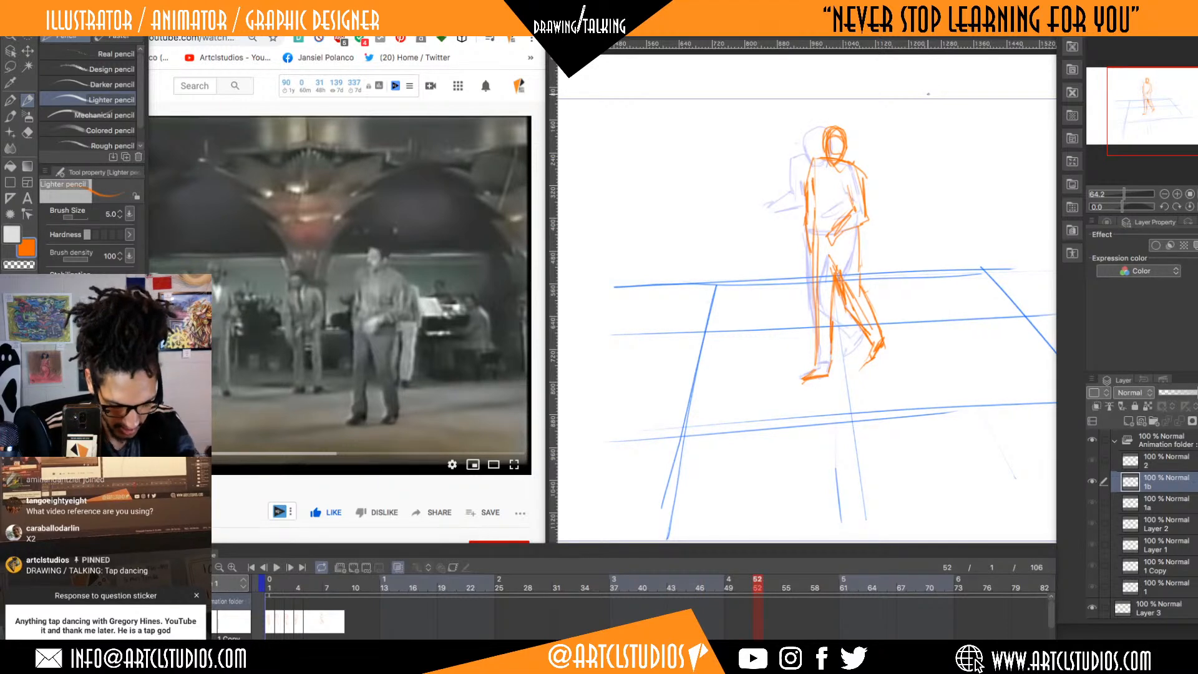
pyautogui.click(269, 585)
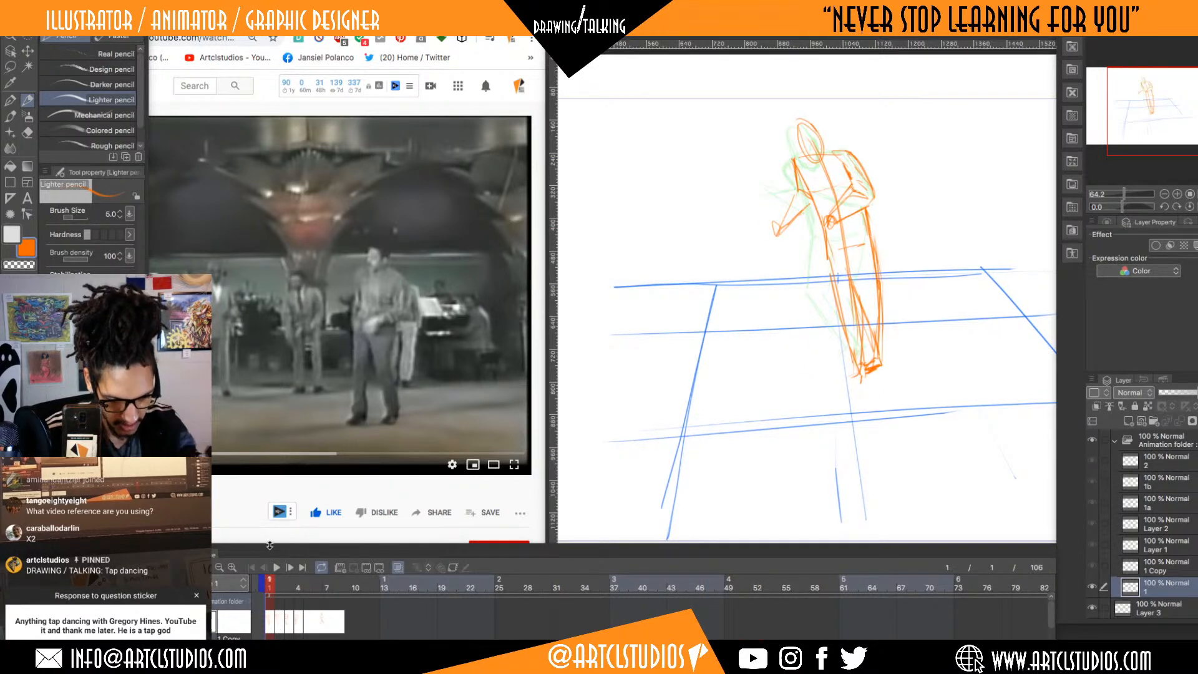
pyautogui.press('Right')
pyautogui.press('Right')
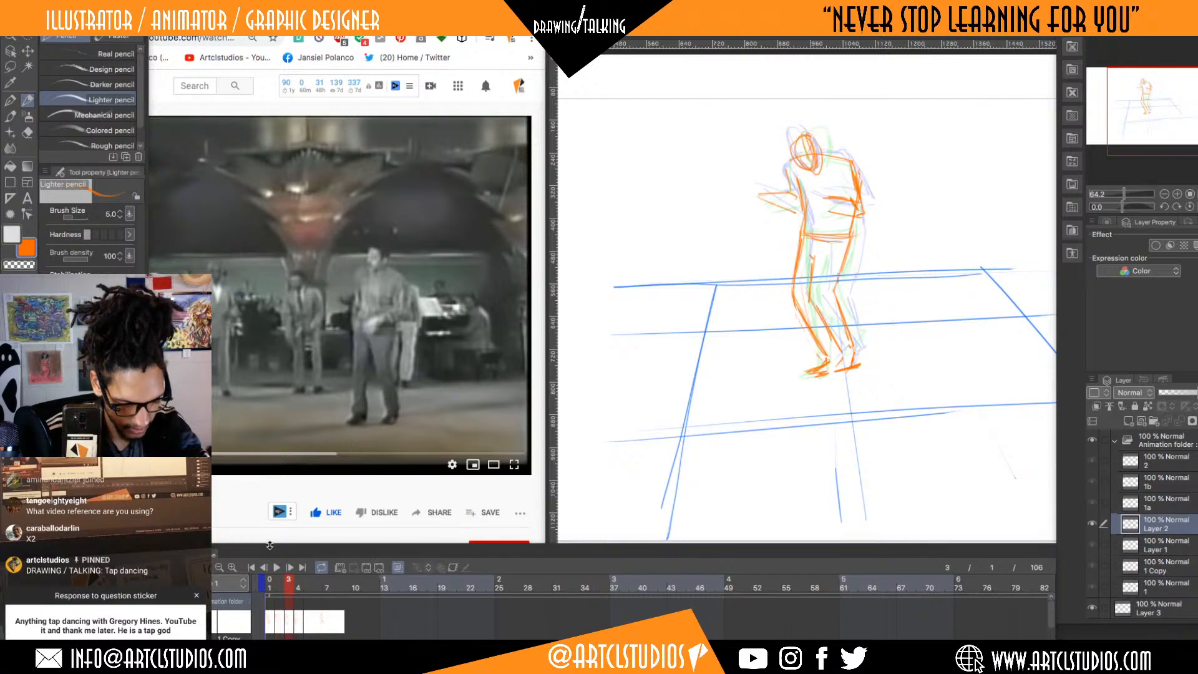
pyautogui.press('Right')
pyautogui.press('Right')
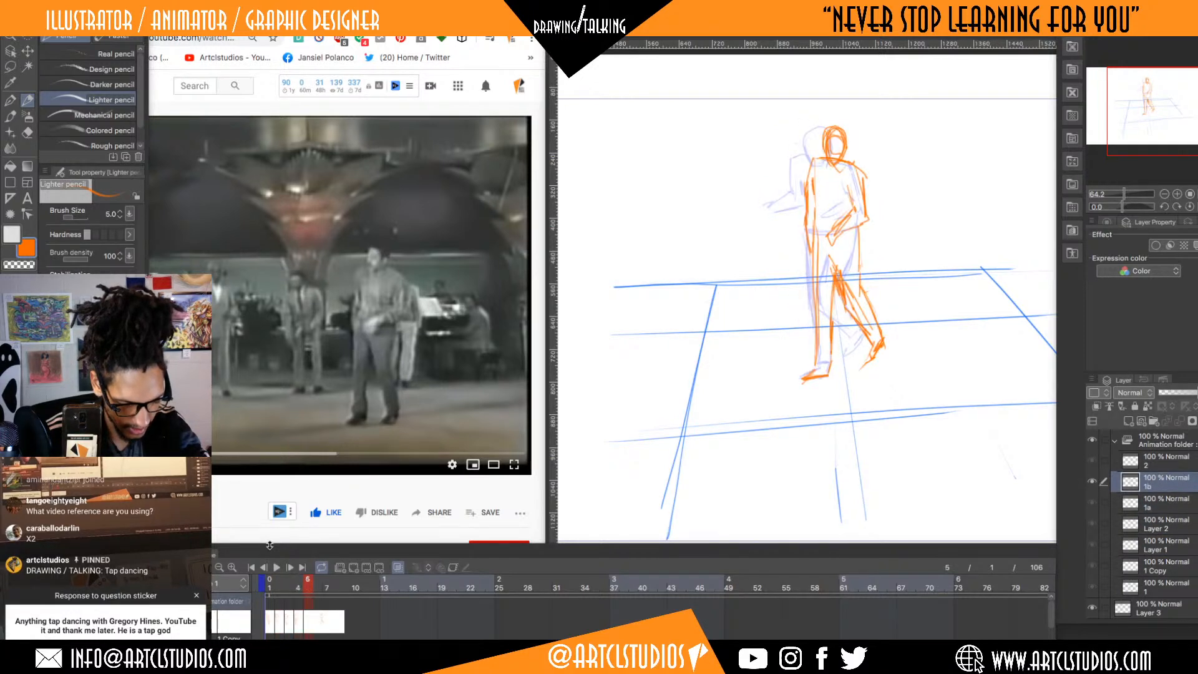
# - Flip back and forth between frames 4 and 5 to compare the cel 1a and 1b poses
pyautogui.press('Left')
pyautogui.press('Right')
pyautogui.press('Left')
pyautogui.press('Right')
pyautogui.press('Left')
pyautogui.press('Right')
pyautogui.press('Left')
pyautogui.press('Right')
pyautogui.press('Left')
pyautogui.press('Right')
pyautogui.press('Left')
pyautogui.press('Right')
pyautogui.press('Left')
pyautogui.press('Right')
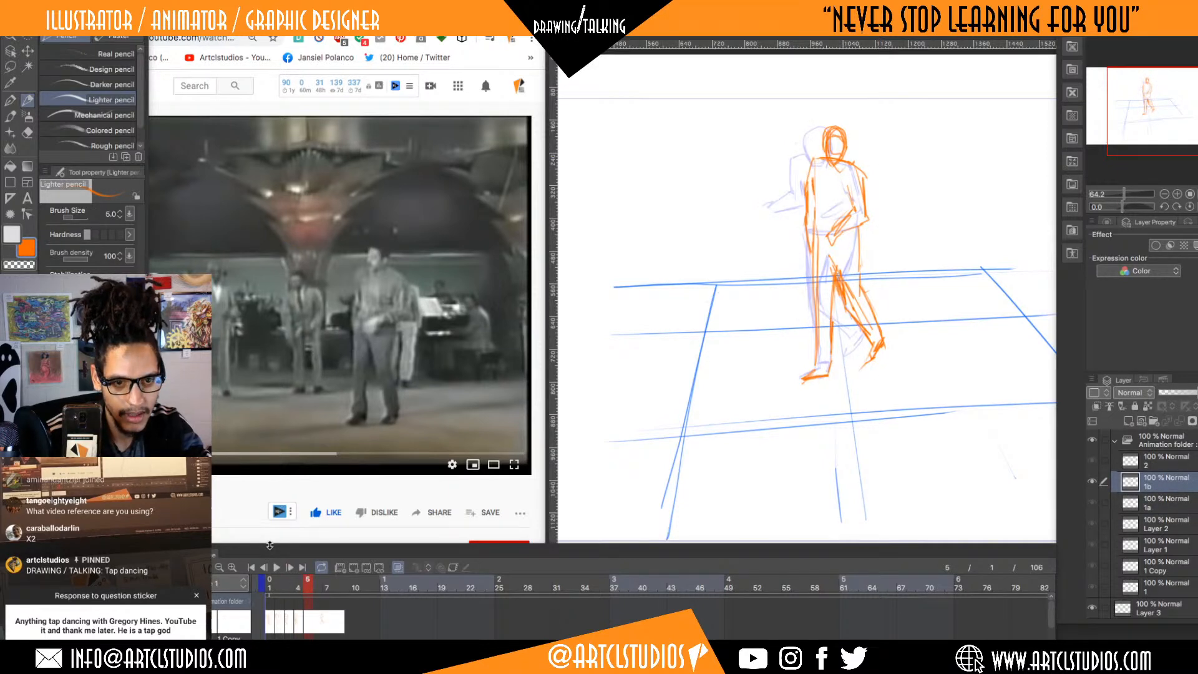
# - Flip repeatedly forward and backward through frames 1 to 5 to check the flow of the dance motion
pyautogui.press('Left')
pyautogui.press('Left')
pyautogui.press('Left')
pyautogui.press('Left')
pyautogui.press('Right')
pyautogui.press('Right')
pyautogui.press('Right')
pyautogui.press('Right')
pyautogui.press('Left')
pyautogui.press('Left')
pyautogui.press('Left')
pyautogui.press('Left')
pyautogui.press('Right')
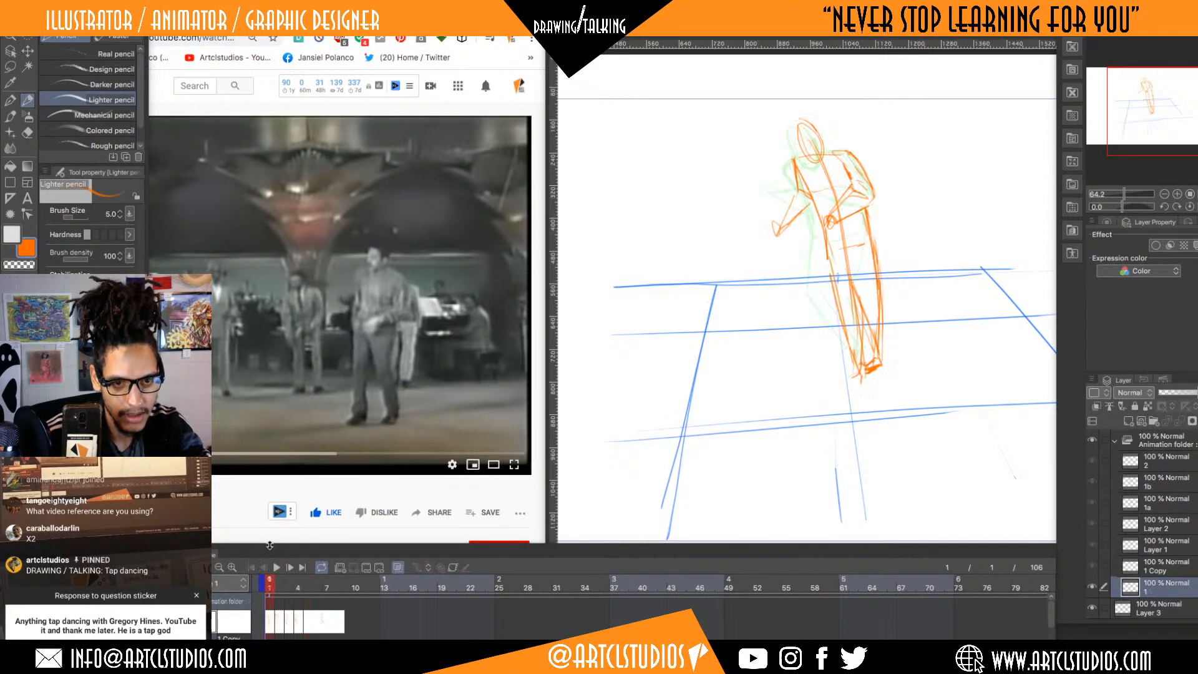
pyautogui.press('Right')
pyautogui.press('Right')
pyautogui.press('Right')
pyautogui.press('Left')
pyautogui.press('Left')
pyautogui.press('Left')
pyautogui.press('Right')
pyautogui.press('Right')
pyautogui.press('Right')
pyautogui.press('Left')
pyautogui.press('Left')
pyautogui.press('Left')
pyautogui.press('Left')
pyautogui.press('Right')
pyautogui.press('Right')
pyautogui.press('Right')
pyautogui.press('Right')
pyautogui.press('Left')
pyautogui.press('Left')
pyautogui.press('Left')
pyautogui.press('Left')
pyautogui.press('Right')
pyautogui.press('Right')
pyautogui.press('Right')
pyautogui.press('Right')
pyautogui.press('Left')
pyautogui.press('Left')
pyautogui.press('Left')
pyautogui.press('Left')
pyautogui.press('Right')
pyautogui.press('Right')
pyautogui.press('Right')
pyautogui.press('Right')
pyautogui.press('Left')
pyautogui.press('Left')
pyautogui.press('Left')
pyautogui.press('Right')
pyautogui.press('Right')
pyautogui.press('Right')
pyautogui.press('Right')
pyautogui.press('Left')
pyautogui.press('Left')
pyautogui.press('Left')
pyautogui.press('Left')
pyautogui.press('Right')
pyautogui.press('Right')
pyautogui.press('Right')
pyautogui.press('Right')
pyautogui.press('Left')
pyautogui.press('Left')
pyautogui.press('Left')
pyautogui.press('Left')
pyautogui.press('Right')
pyautogui.press('Right')
pyautogui.press('Right')
pyautogui.press('Right')
pyautogui.press('Left')
pyautogui.press('Left')
pyautogui.press('Left')
pyautogui.press('Left')
pyautogui.press('Right')
pyautogui.press('Right')
pyautogui.press('Right')
pyautogui.press('Right')
pyautogui.press('Left')
pyautogui.press('Left')
pyautogui.press('Left')
pyautogui.press('Left')
pyautogui.press('Right')
pyautogui.press('Right')
pyautogui.press('Right')
pyautogui.press('Left')
pyautogui.press('Left')
pyautogui.press('Left')
pyautogui.press('Left')
pyautogui.press('Right')
pyautogui.press('Right')
pyautogui.press('Right')
pyautogui.press('Right')
pyautogui.press('Left')
pyautogui.press('Left')
pyautogui.press('Left')
pyautogui.press('Left')
pyautogui.press('Right')
pyautogui.press('Right')
pyautogui.press('Right')
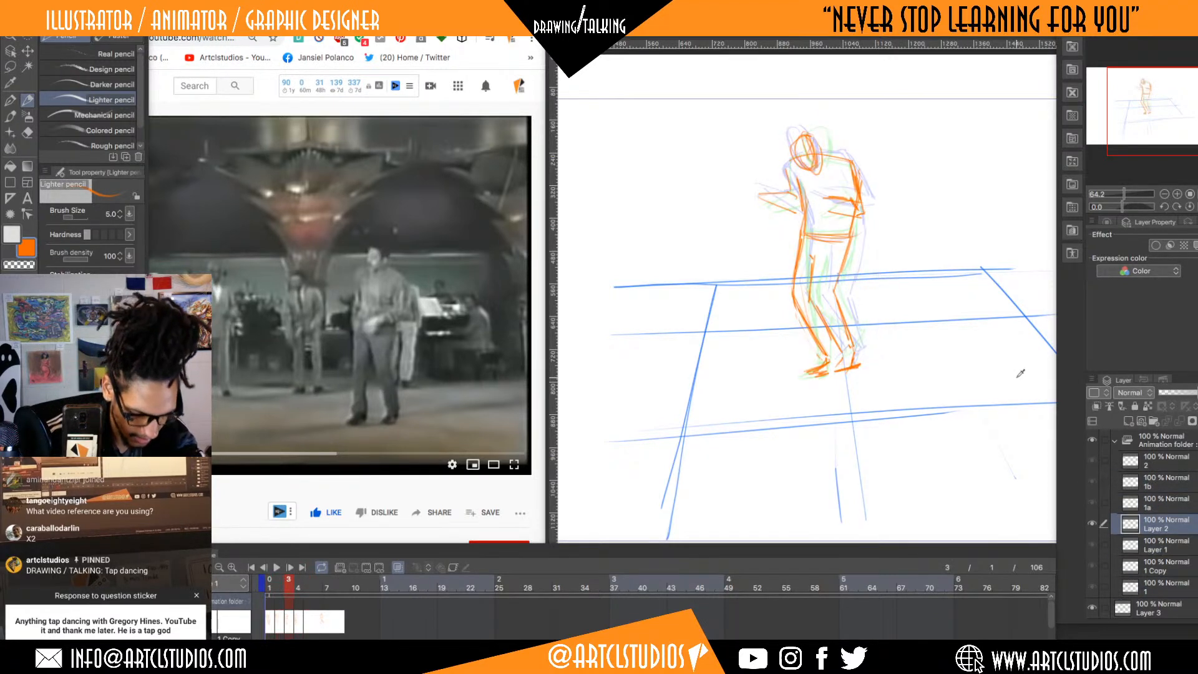
pyautogui.press('Right')
pyautogui.press('Left')
pyautogui.press('Left')
pyautogui.press('Left')
pyautogui.press('Left')
pyautogui.press('Right')
pyautogui.press('Right')
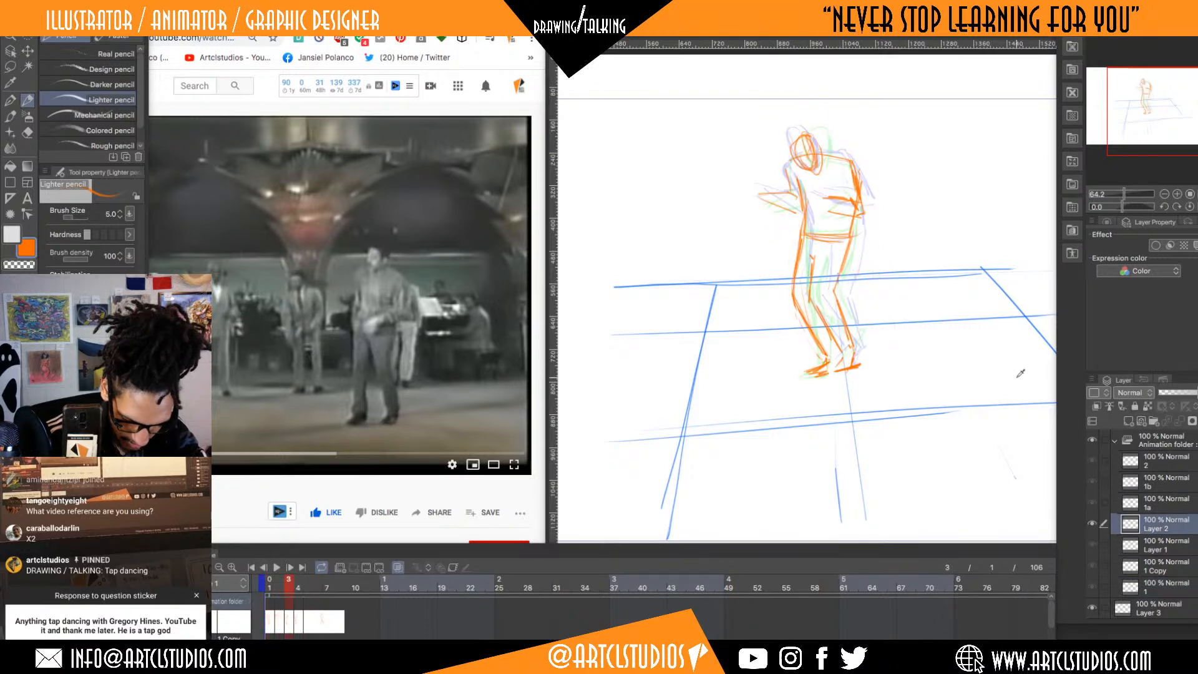
pyautogui.press('Right')
pyautogui.press('Right')
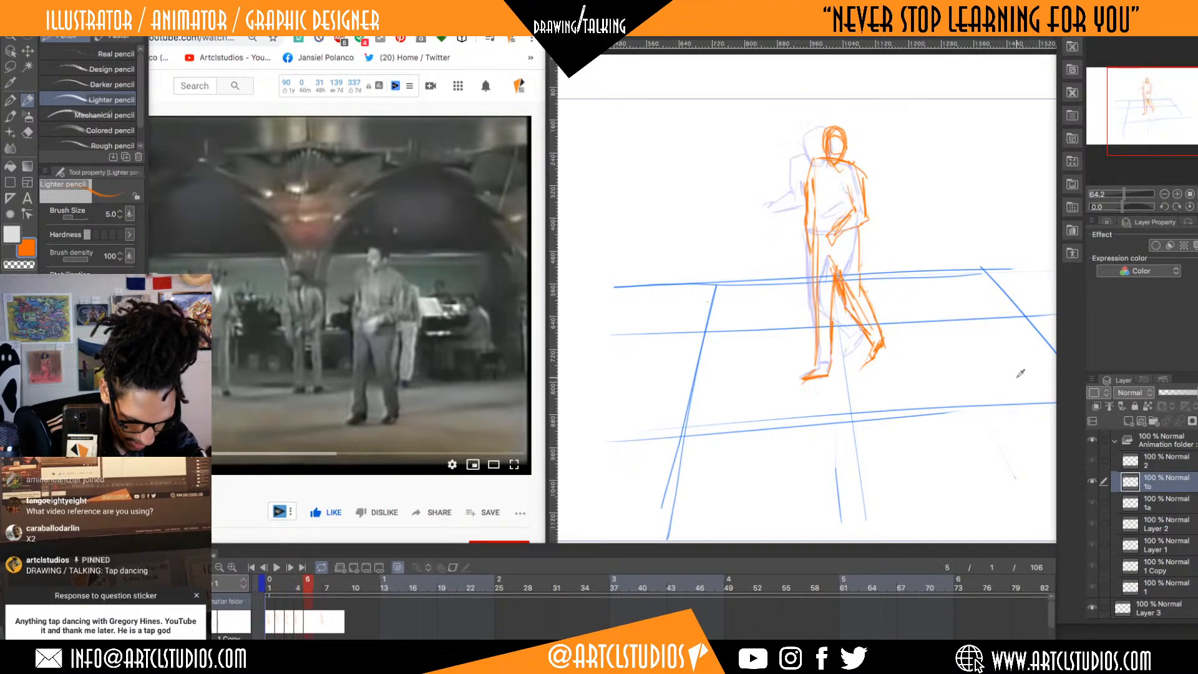
pyautogui.press('Left')
pyautogui.press('Left')
pyautogui.press('Left')
pyautogui.press('Left')
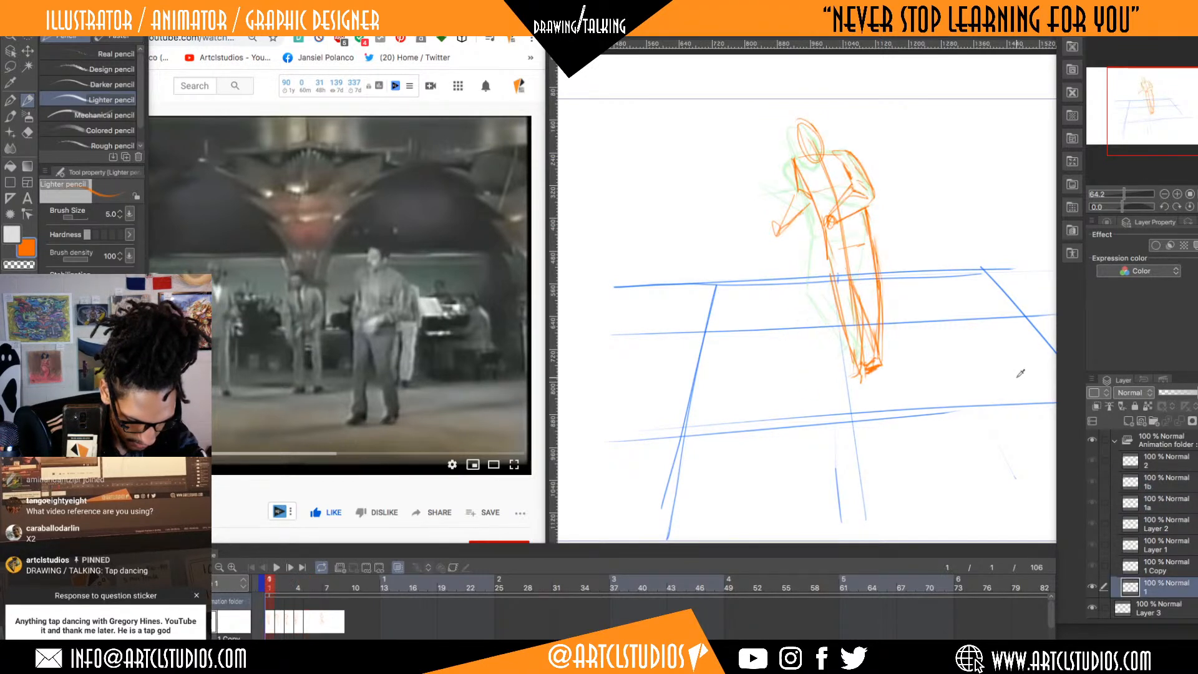
pyautogui.press('Right')
pyautogui.press('Right')
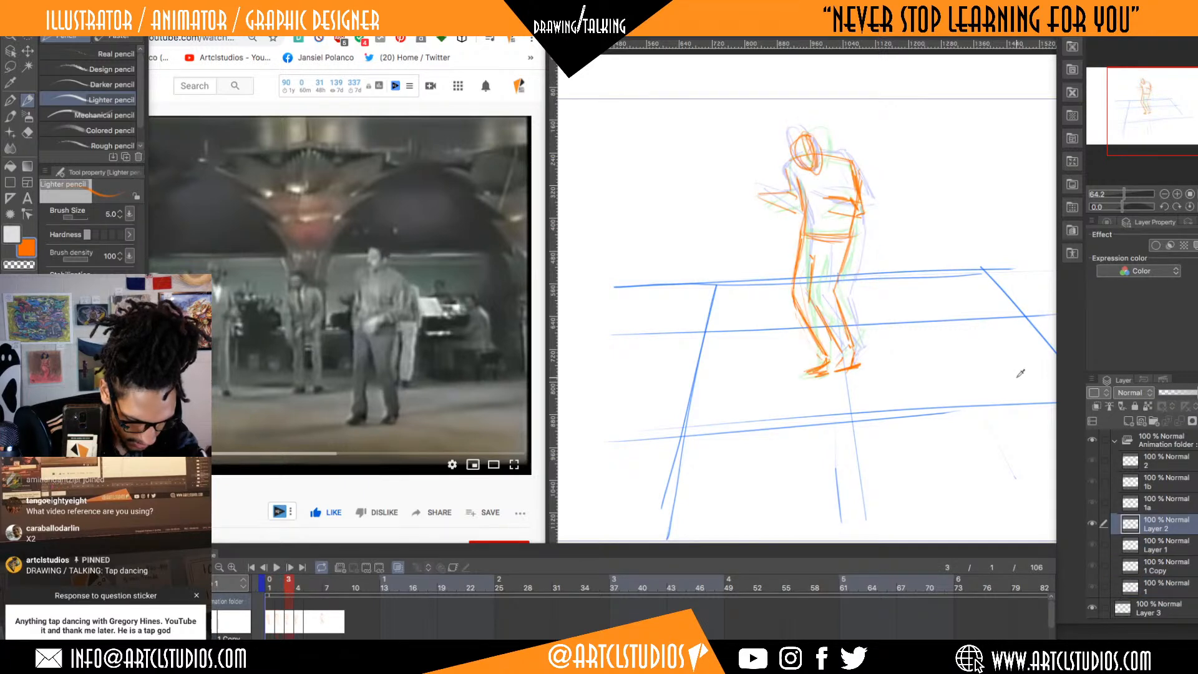
pyautogui.press('Right')
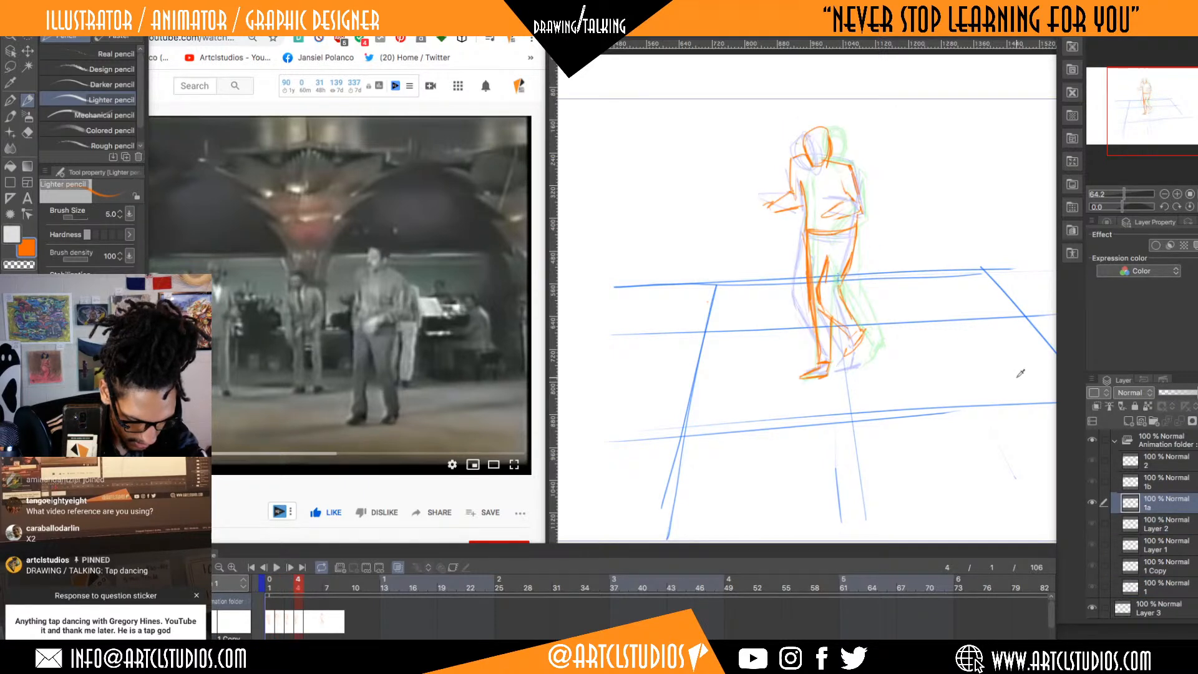
# - Compare the poses on frames 3, 4 and 5, finishing on cel 1b at frame 5
pyautogui.press('Left')
pyautogui.press('Right')
pyautogui.press('Left')
pyautogui.press('Right')
pyautogui.press('Right')
pyautogui.press('Left')
pyautogui.press('Right')
# - Switch to the browser, advance the reference video to the dancer's next pose, and return to Clip Studio Paint
pyautogui.click(326, 484)
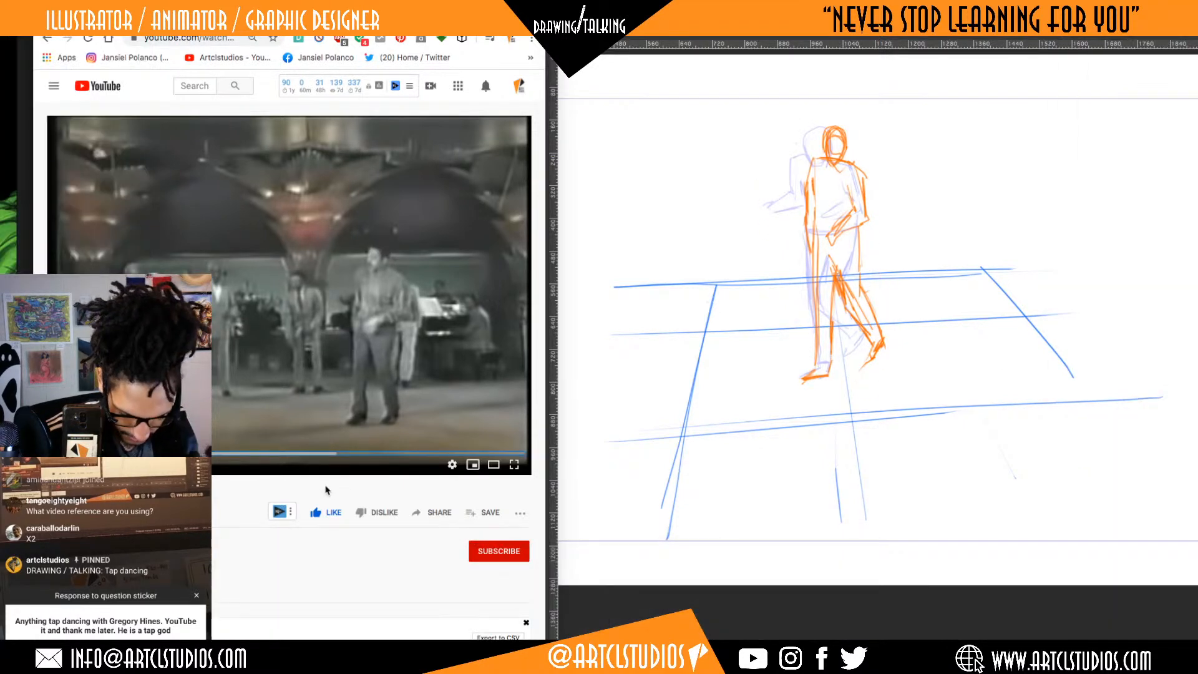
pyautogui.press('space')
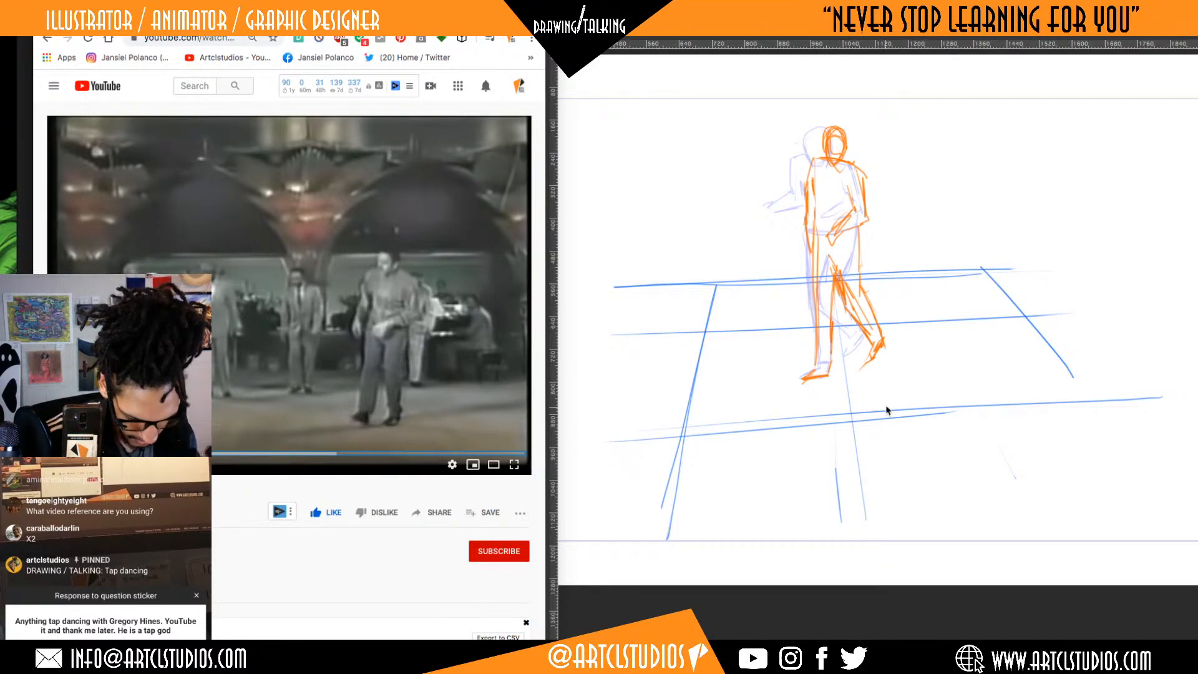
pyautogui.click(906, 397)
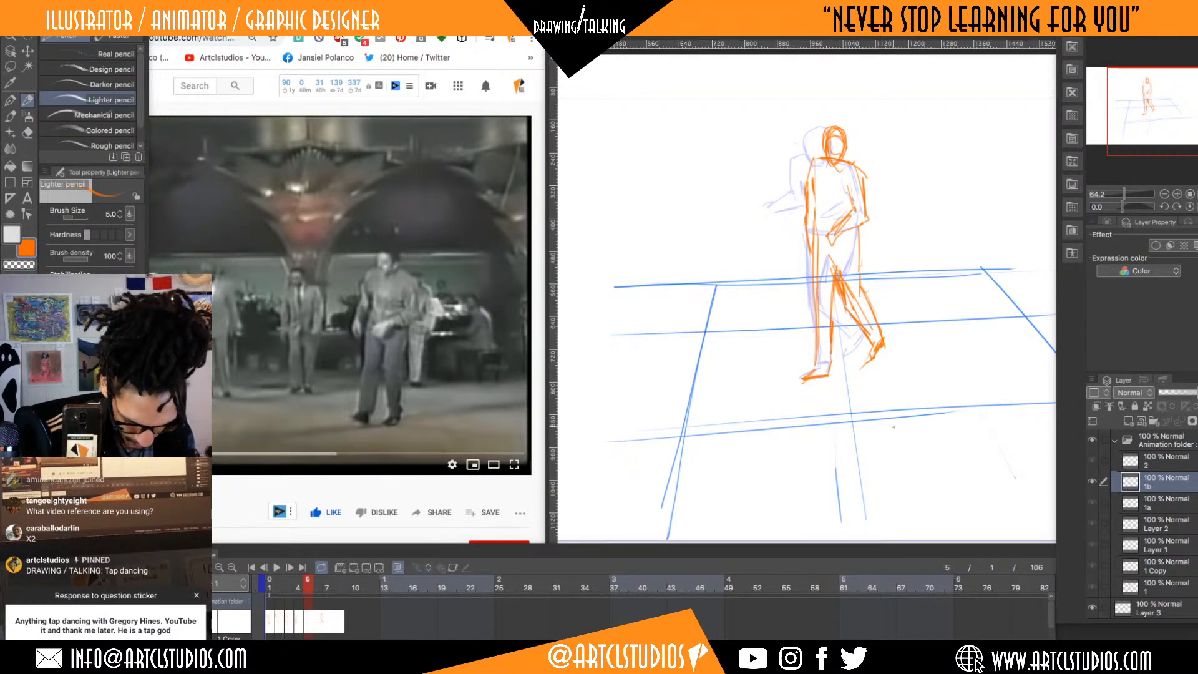
# - Add cel 1c at frame 6 and sketch the angled leg's foot and both leg contours in orange over the onion skin
pyautogui.click(354, 567)
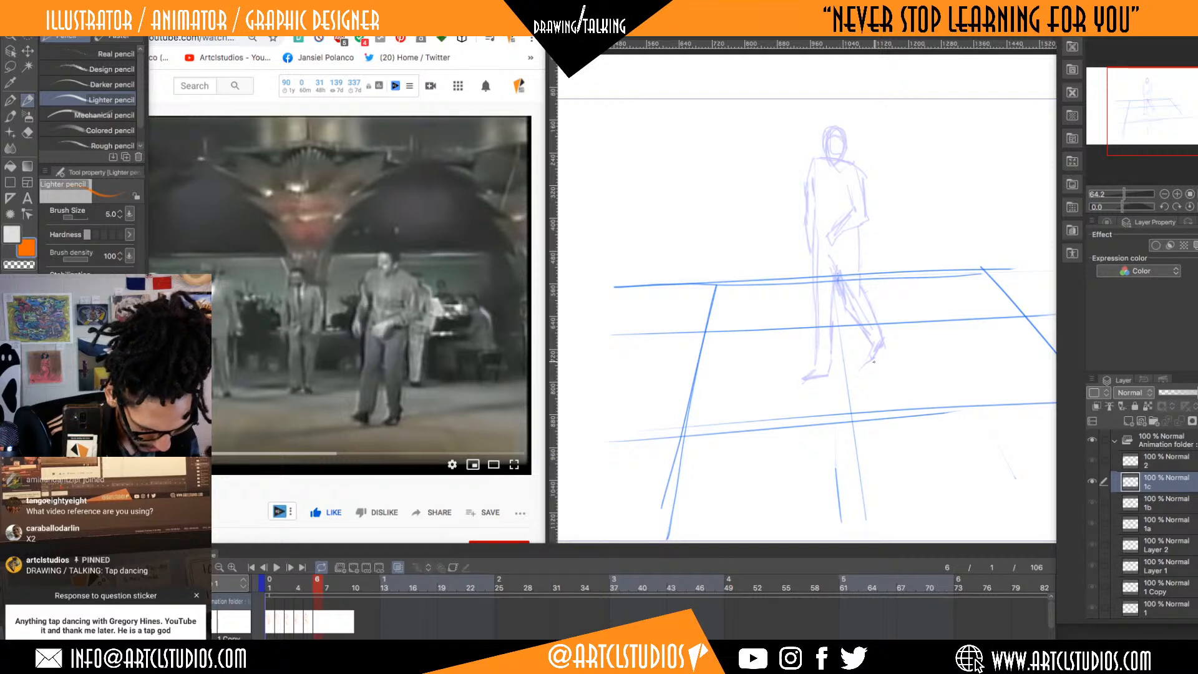
pyautogui.moveTo(877, 359); pyautogui.dragTo(863, 366)
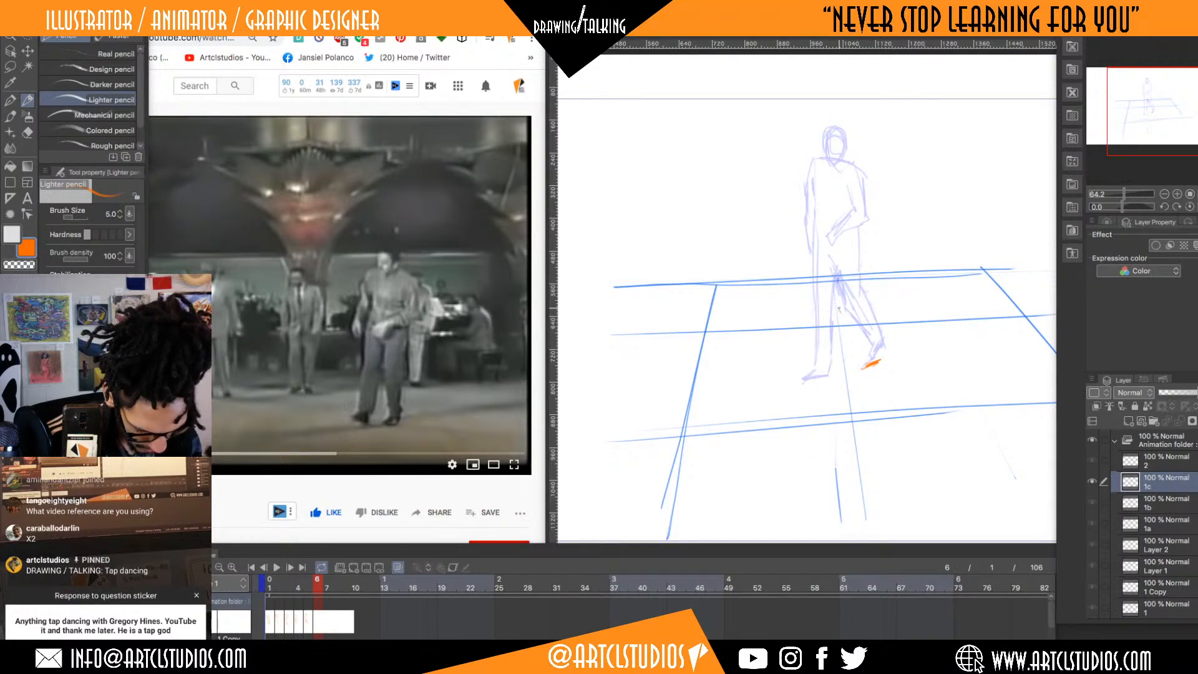
pyautogui.moveTo(838, 307); pyautogui.dragTo(868, 357)
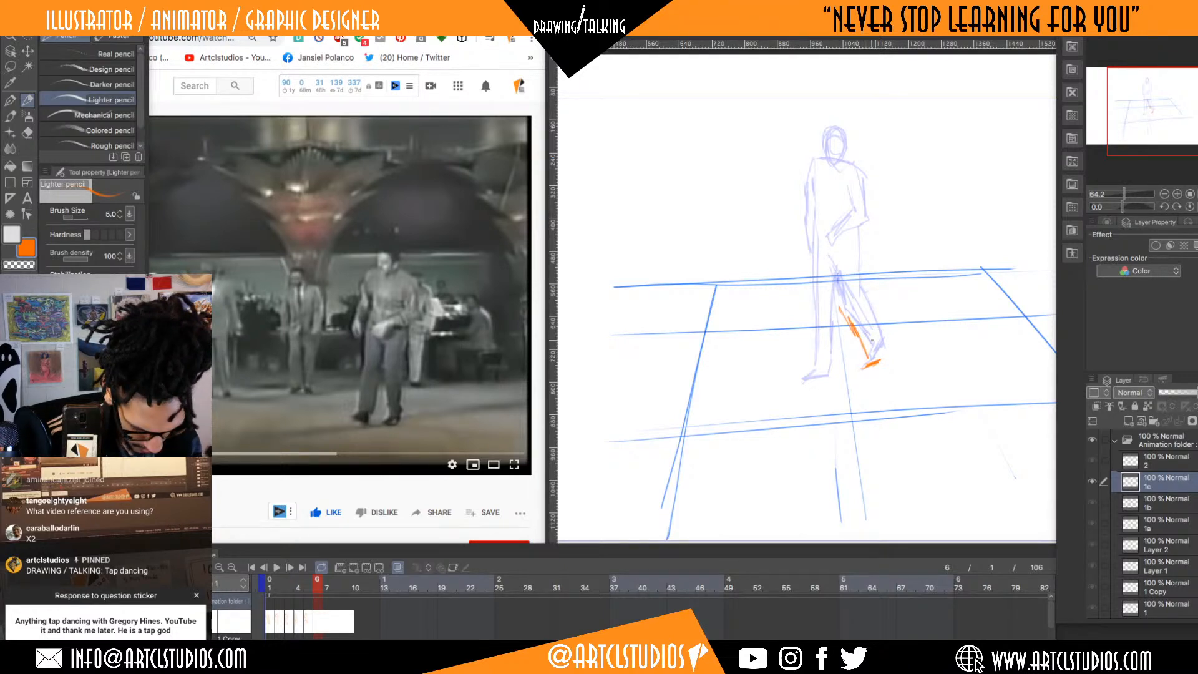
pyautogui.moveTo(864, 310); pyautogui.dragTo(878, 358)
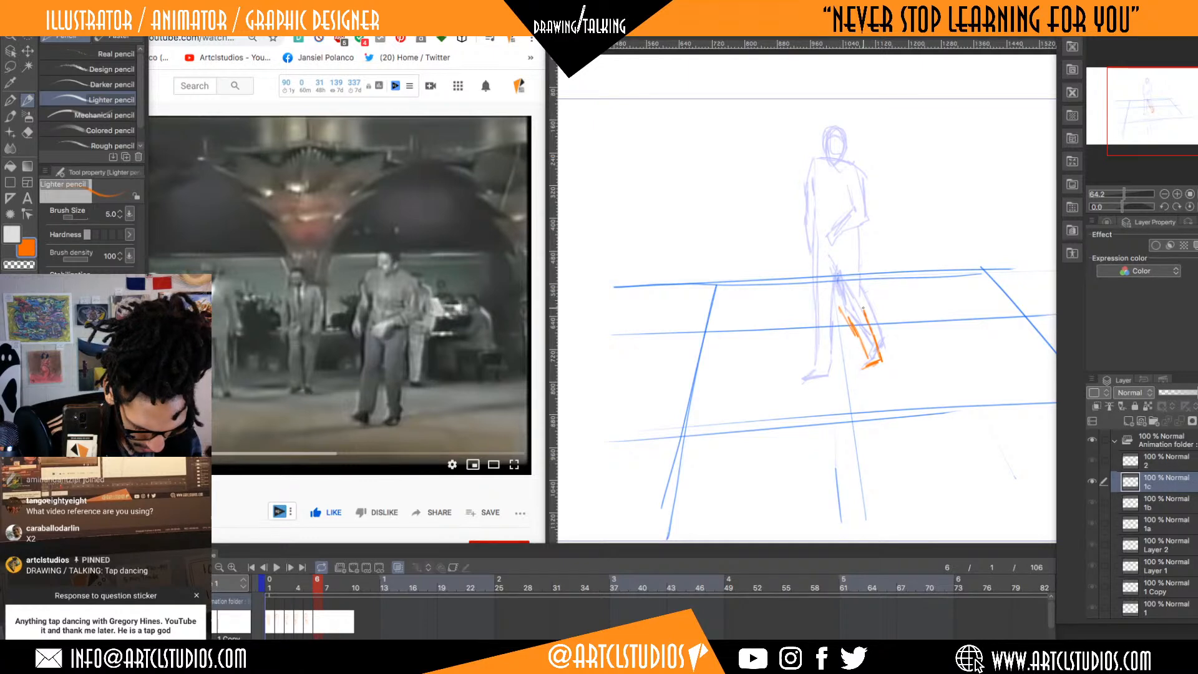
pyautogui.moveTo(863, 292); pyautogui.dragTo(859, 262)
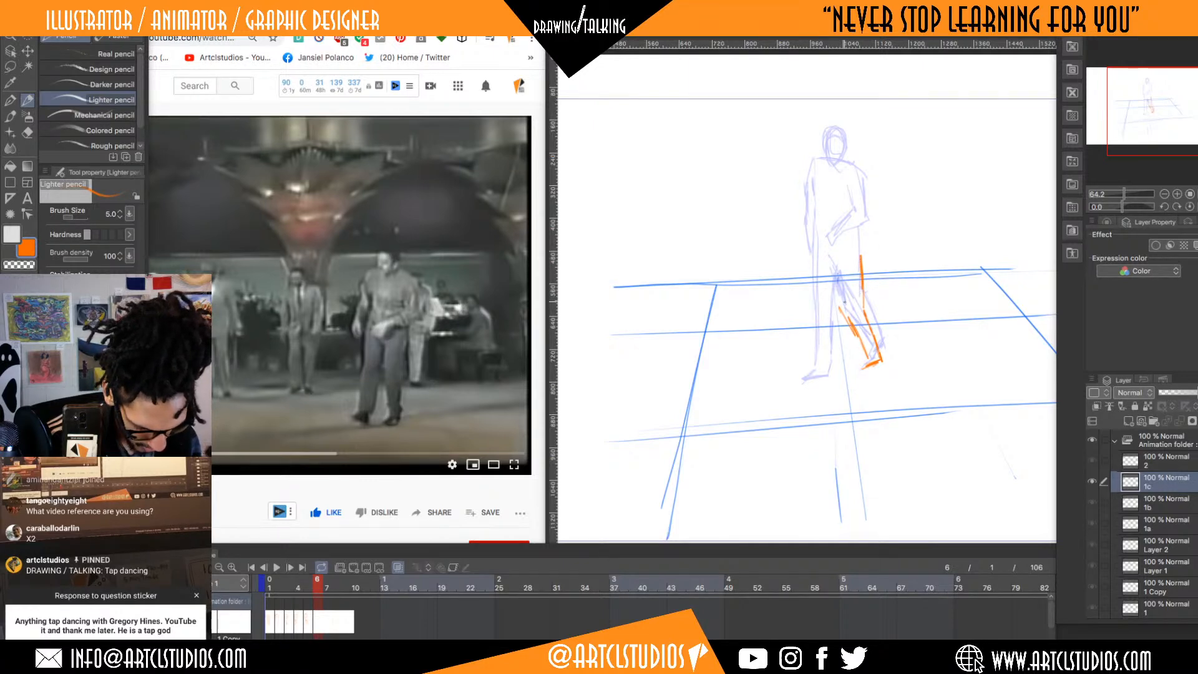
pyautogui.moveTo(844, 309); pyautogui.dragTo(839, 292)
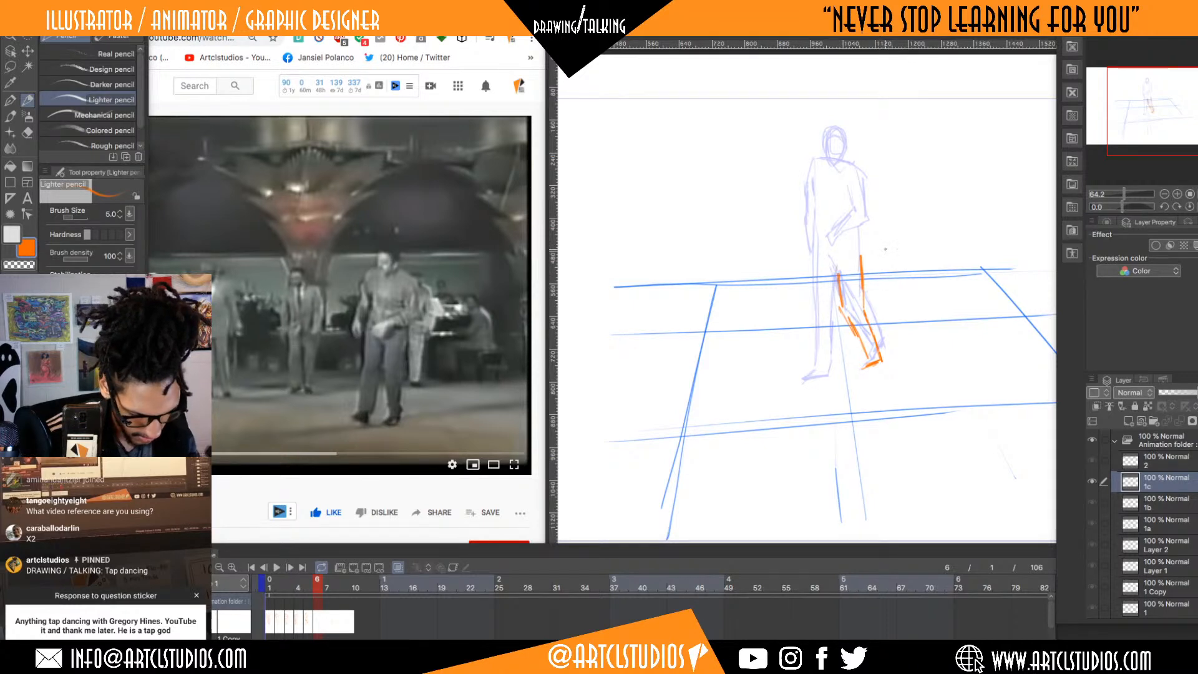
# - Reinforce the angled leg's contours and foot on cel 1c, replay the reference video in the browser, and return to Clip Studio Paint
pyautogui.moveTo(868, 260); pyautogui.dragTo(871, 306)
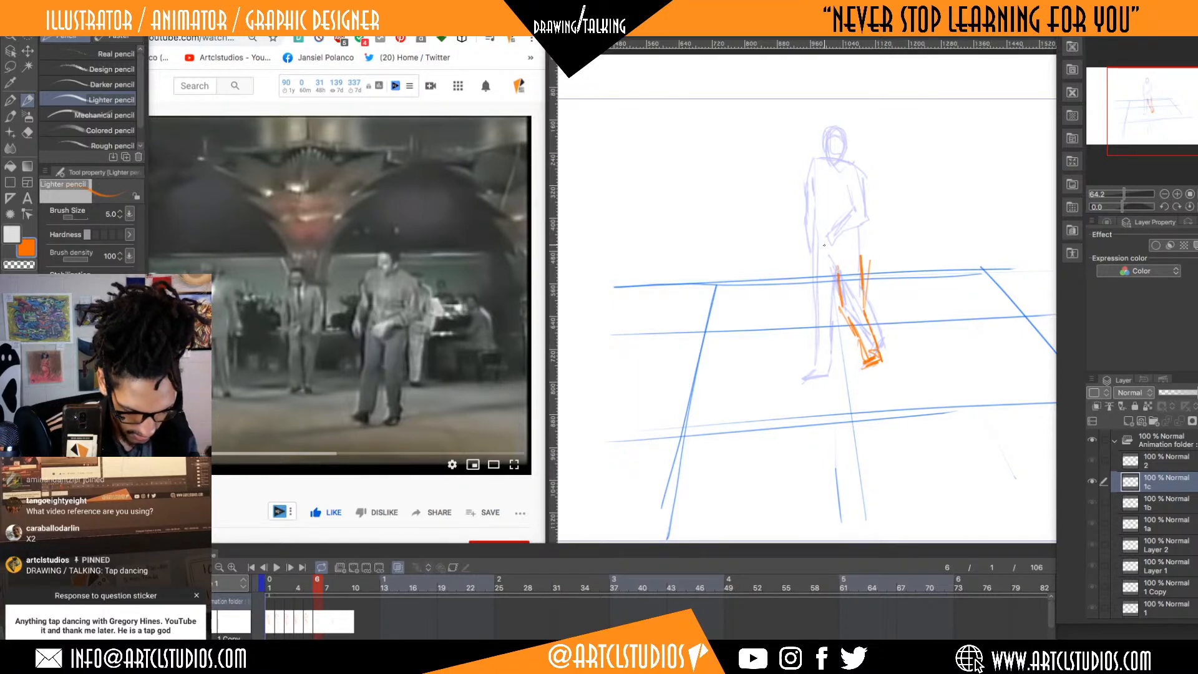
pyautogui.click(410, 484)
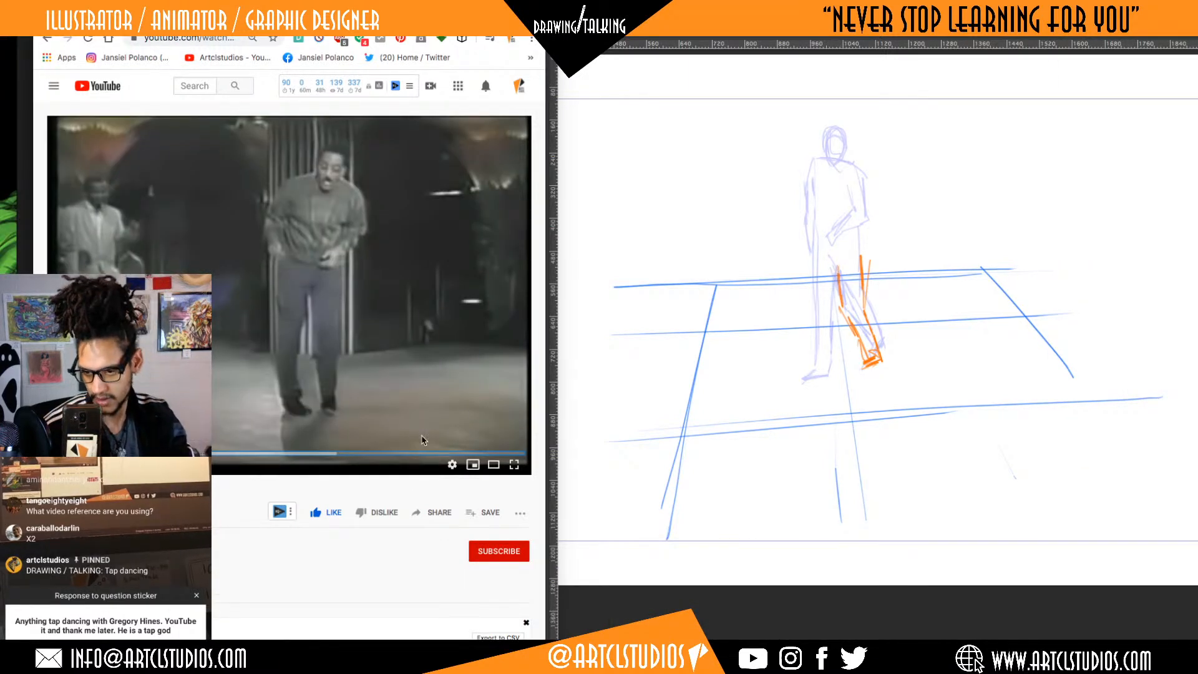
pyautogui.click(422, 441)
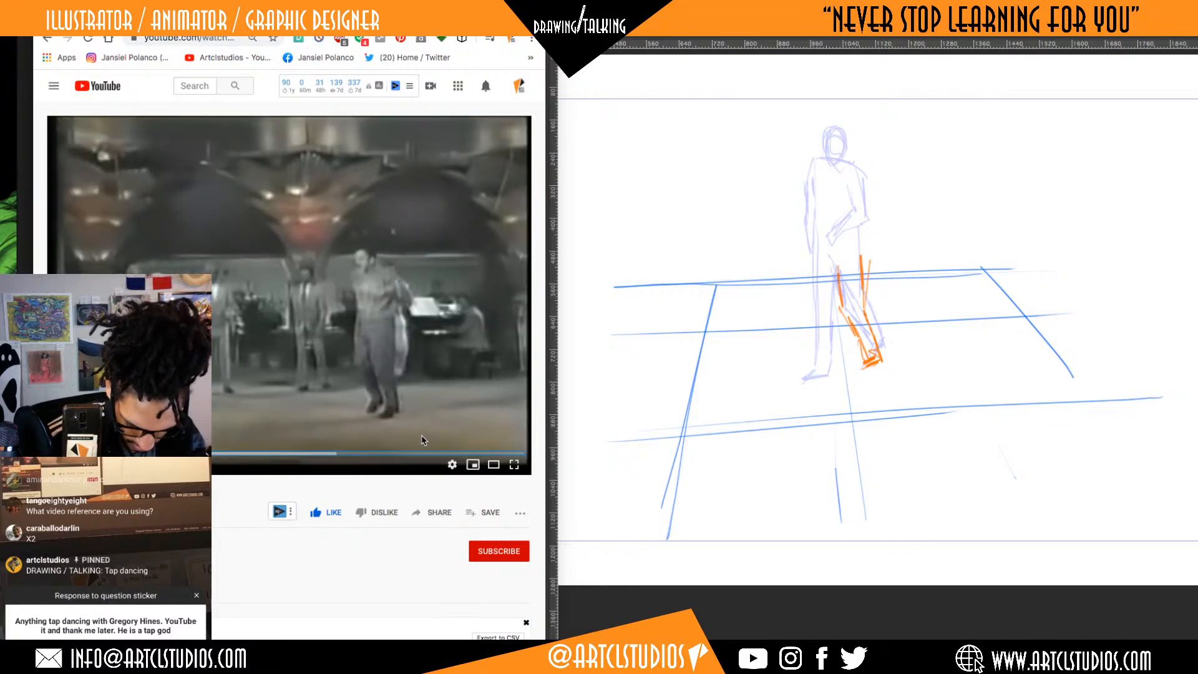
pyautogui.click(422, 441)
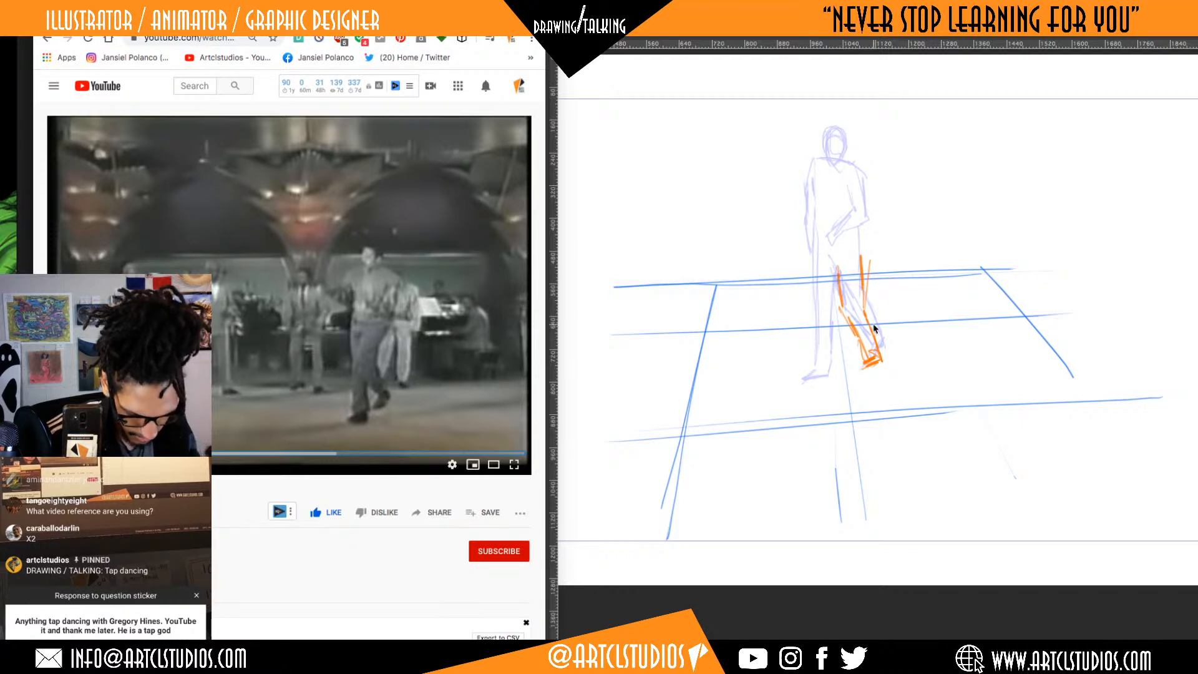
pyautogui.click(892, 326)
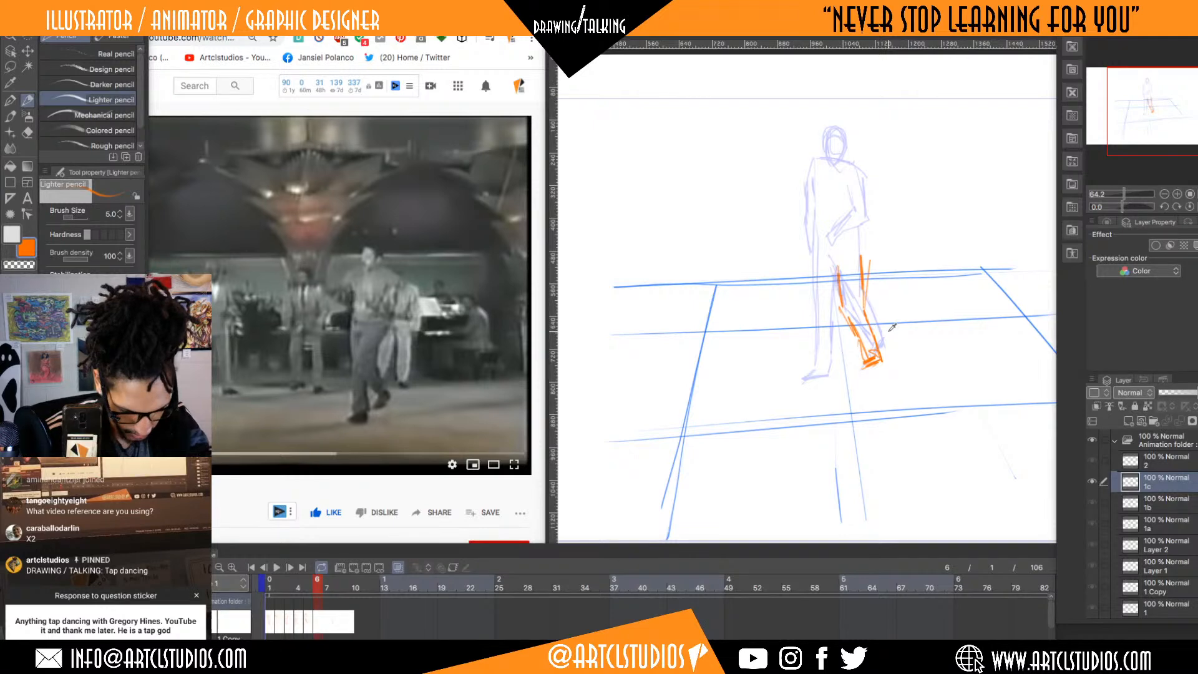
# - Flip back and forth through the drawn frames to examine the motion, finishing on cel 1a at frame 4
pyautogui.press('Left')
pyautogui.press('Left')
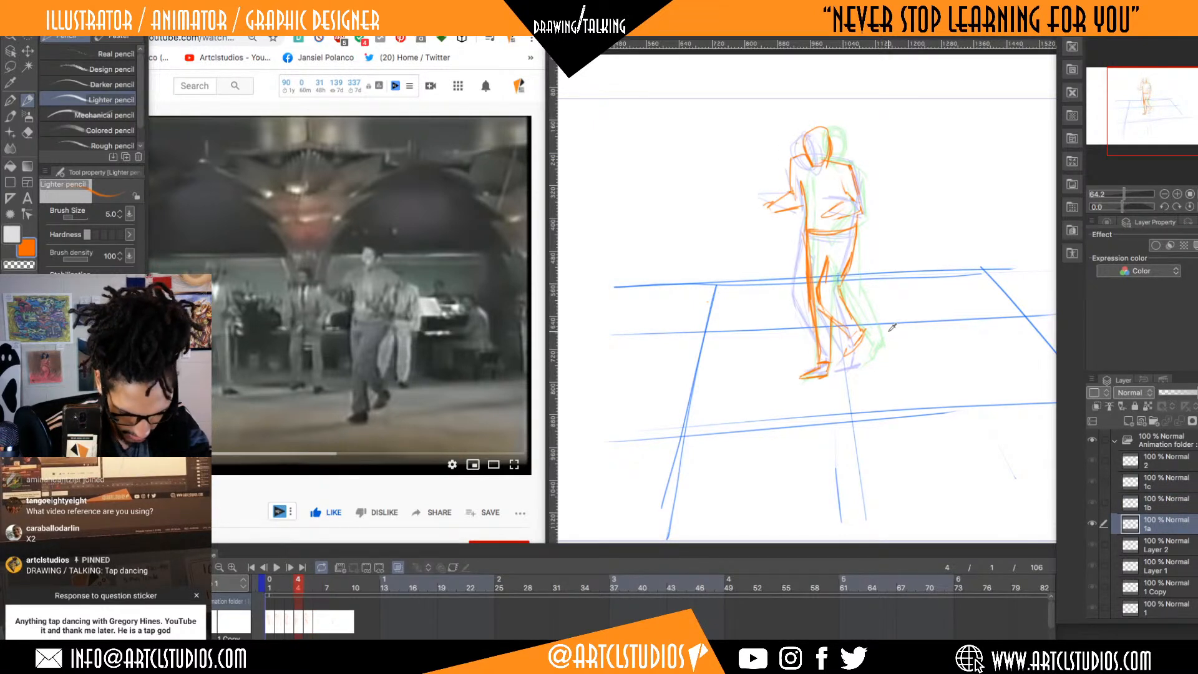
pyautogui.press('Left')
pyautogui.press('Right')
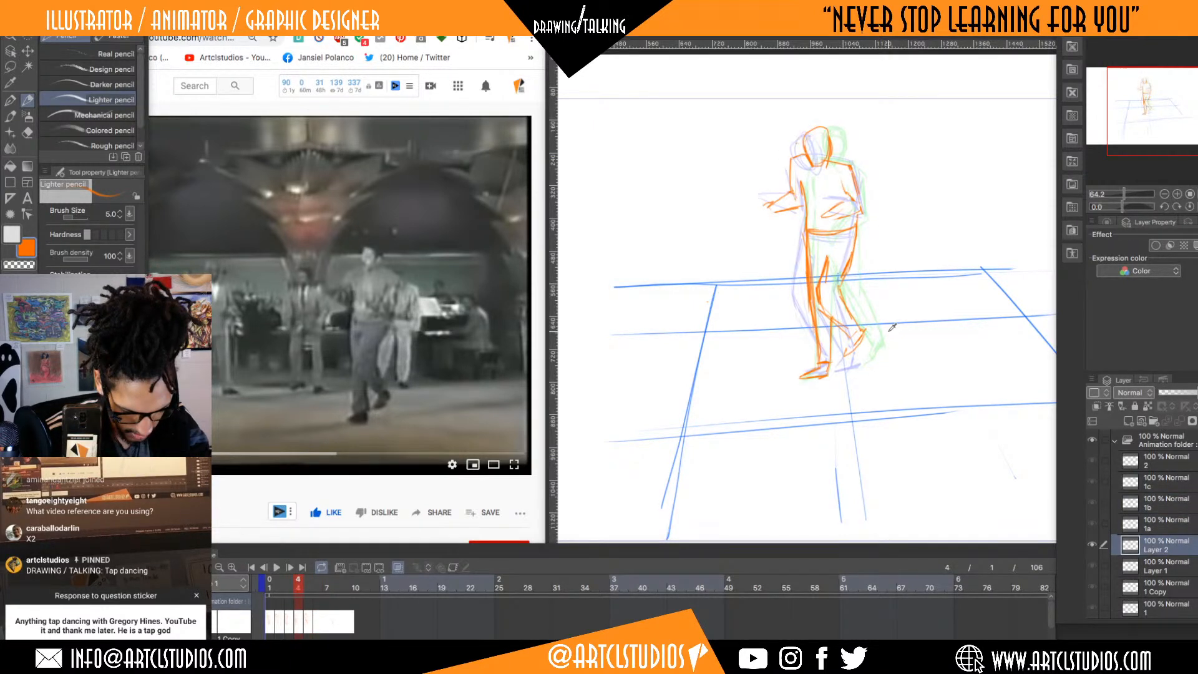
pyautogui.press('Left')
pyautogui.press('Right')
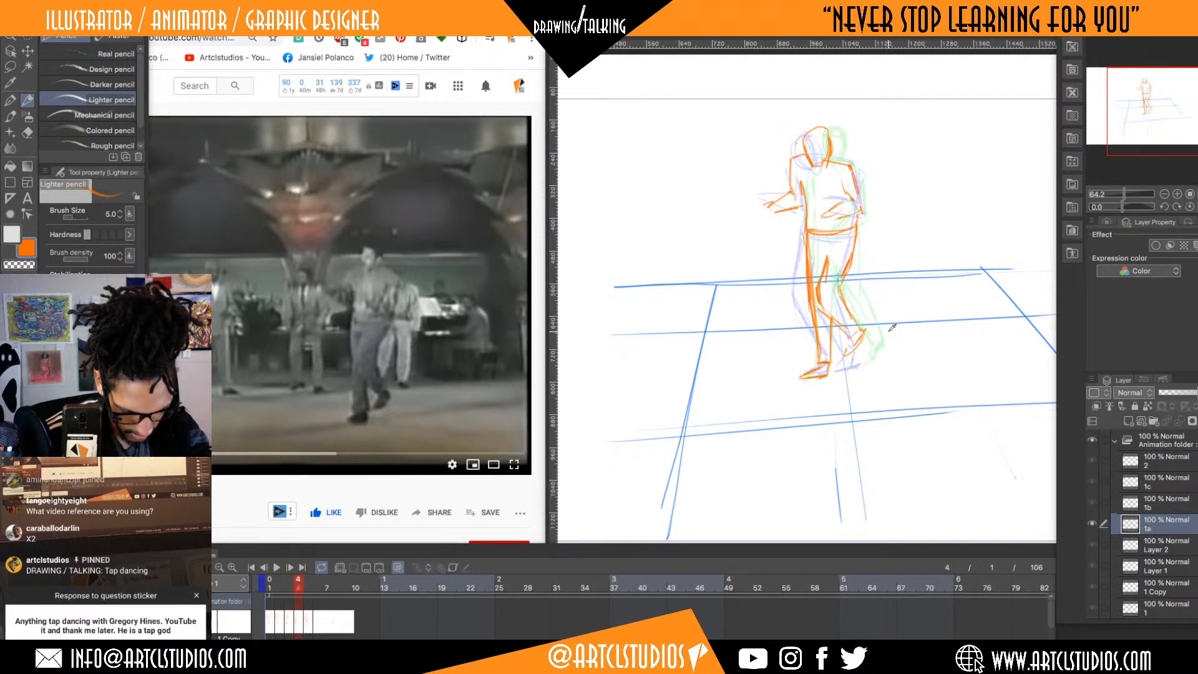
pyautogui.press('Right')
pyautogui.press('Left')
pyautogui.press('Left')
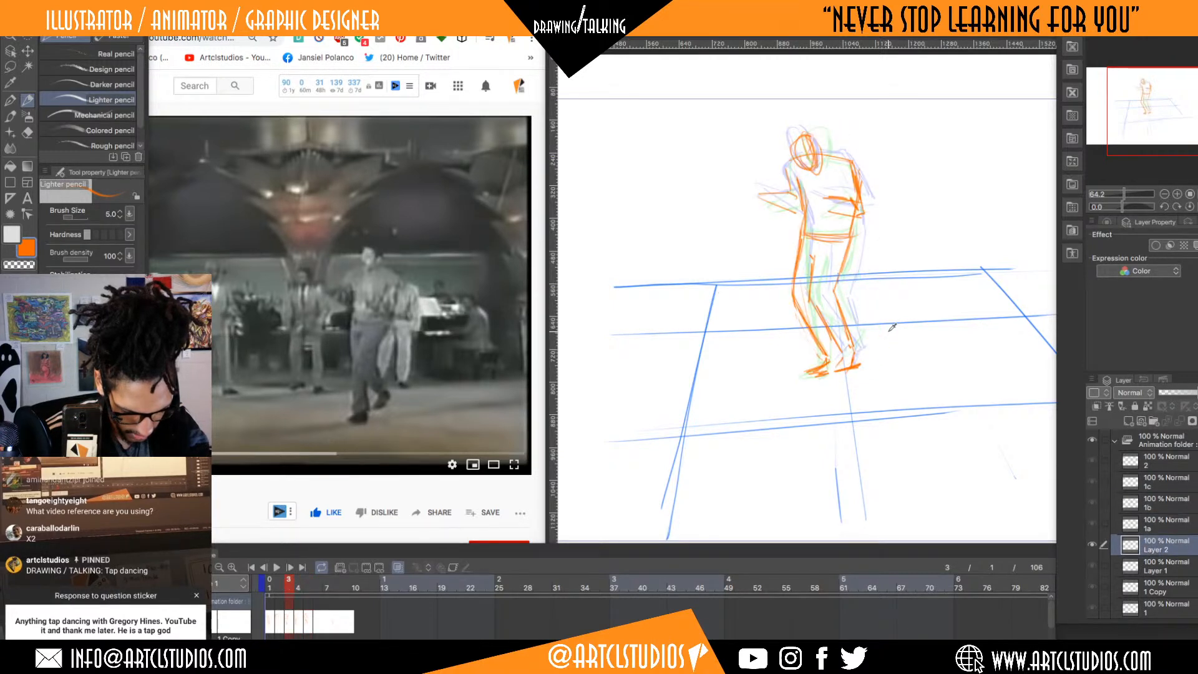
pyautogui.press('Left')
pyautogui.press('Right')
pyautogui.press('Right')
pyautogui.press('Right')
pyautogui.press('Right')
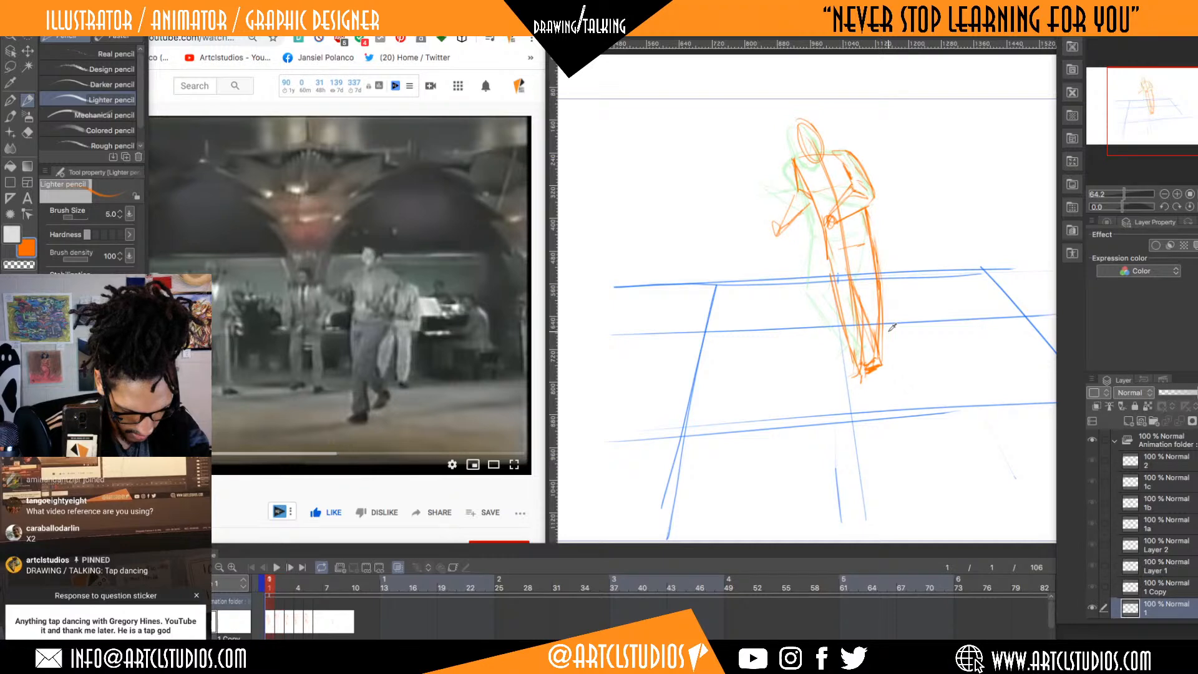
pyautogui.press('Left')
pyautogui.press('Left')
pyautogui.press('Left')
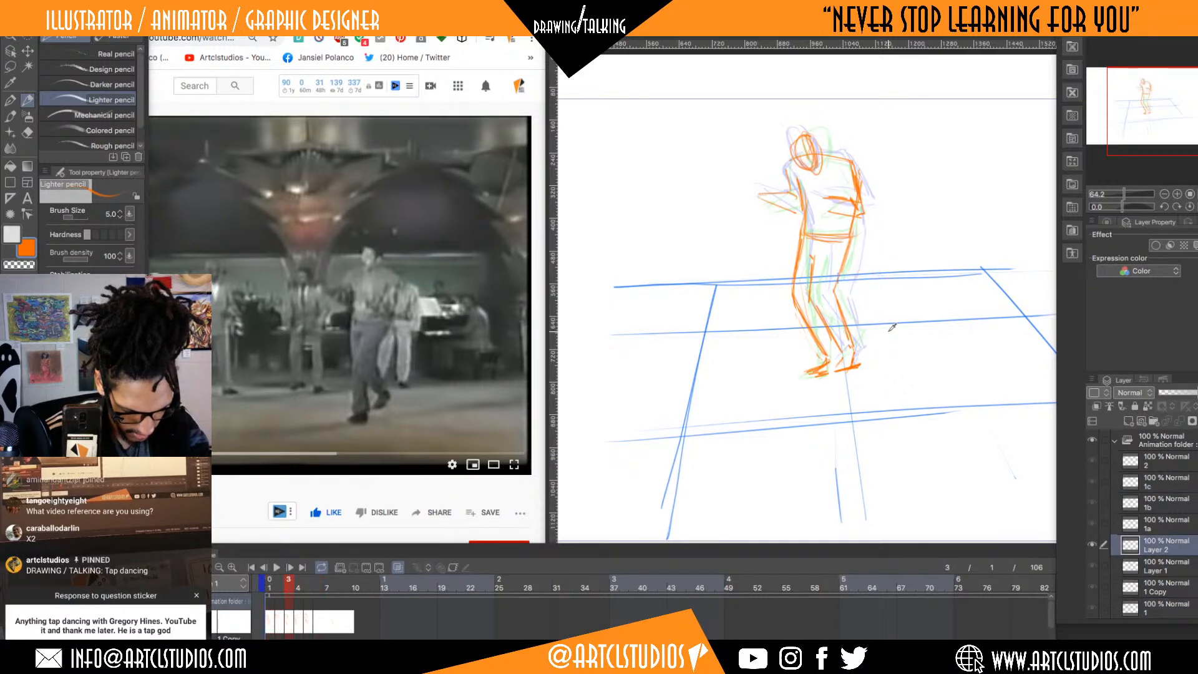
pyautogui.press('Right')
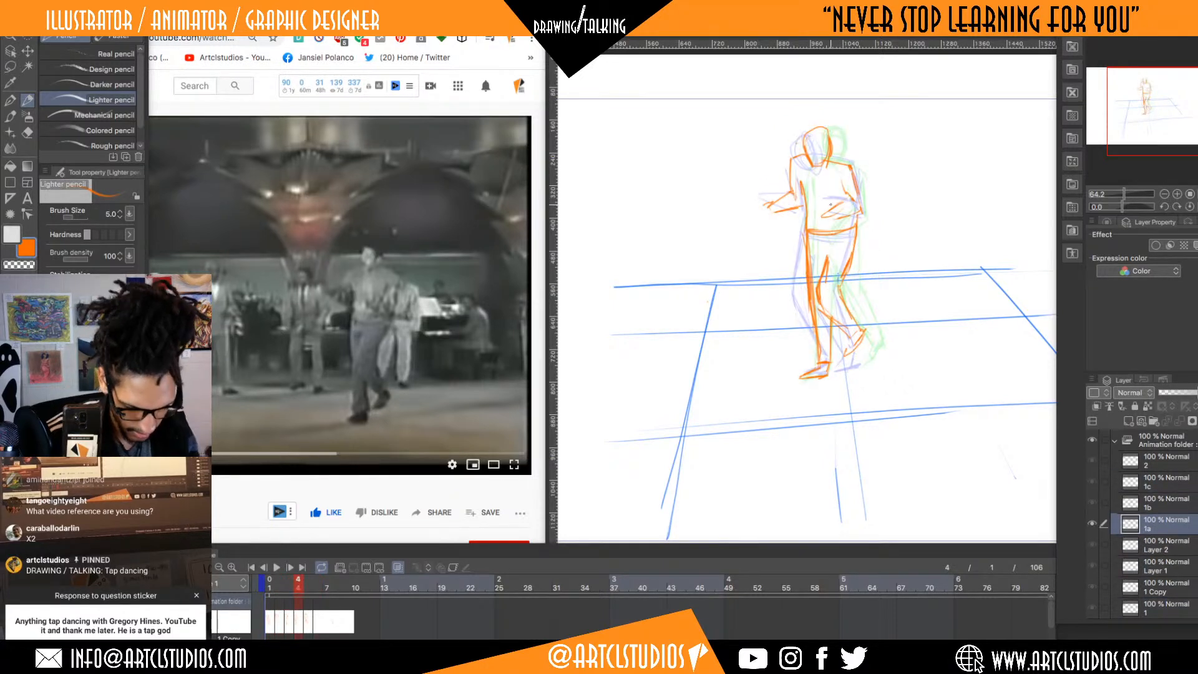
# - Nudge the whole drawing on cel 1a slightly up and to the right with the Move layer tool
pyautogui.press('k')
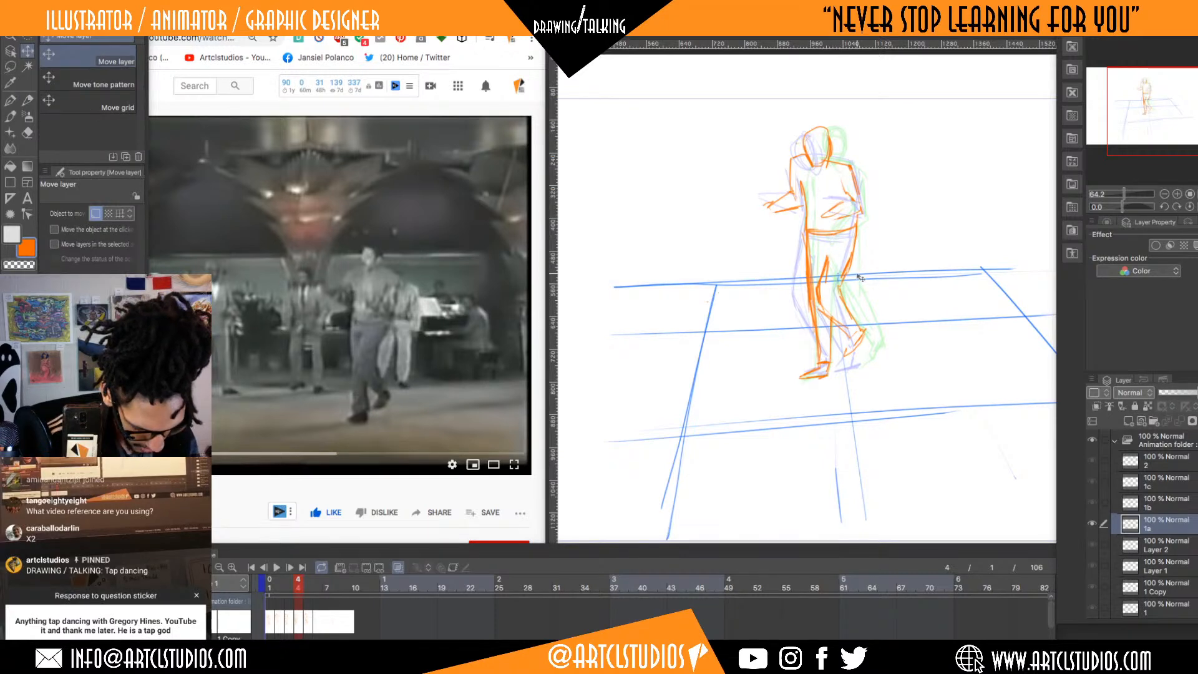
pyautogui.moveTo(844, 284)
pyautogui.mouseDown()
pyautogui.moveTo(851, 267)
pyautogui.moveTo(848, 282)
pyautogui.mouseUp()
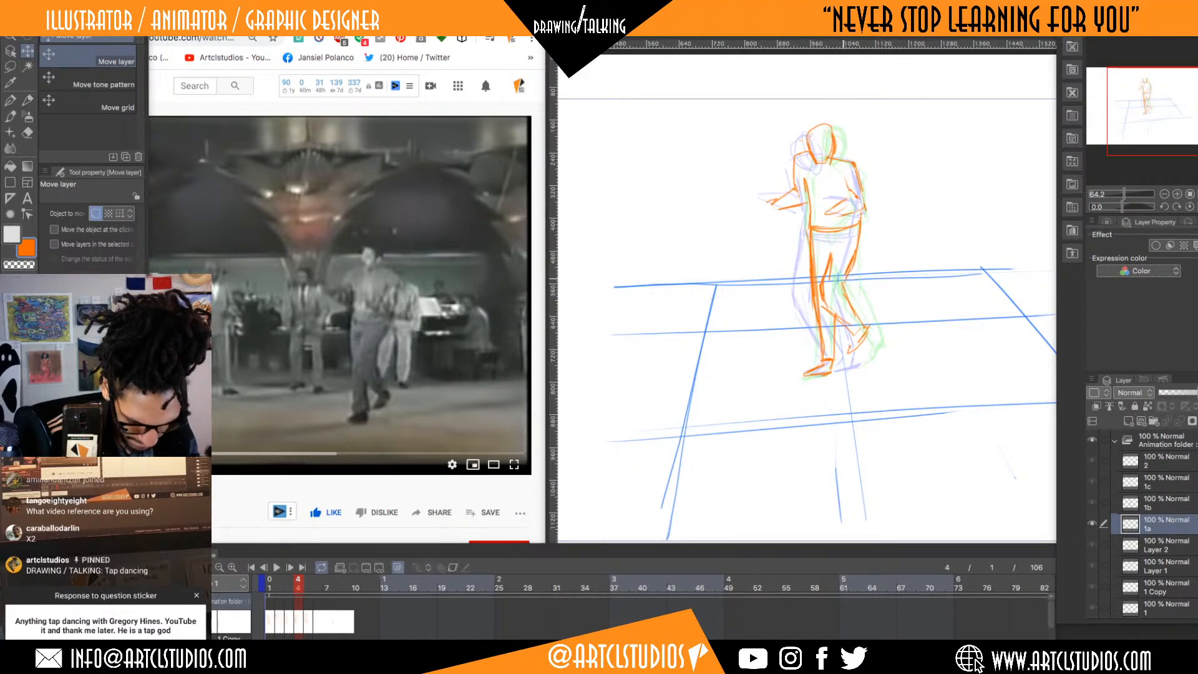
pyautogui.press('p')
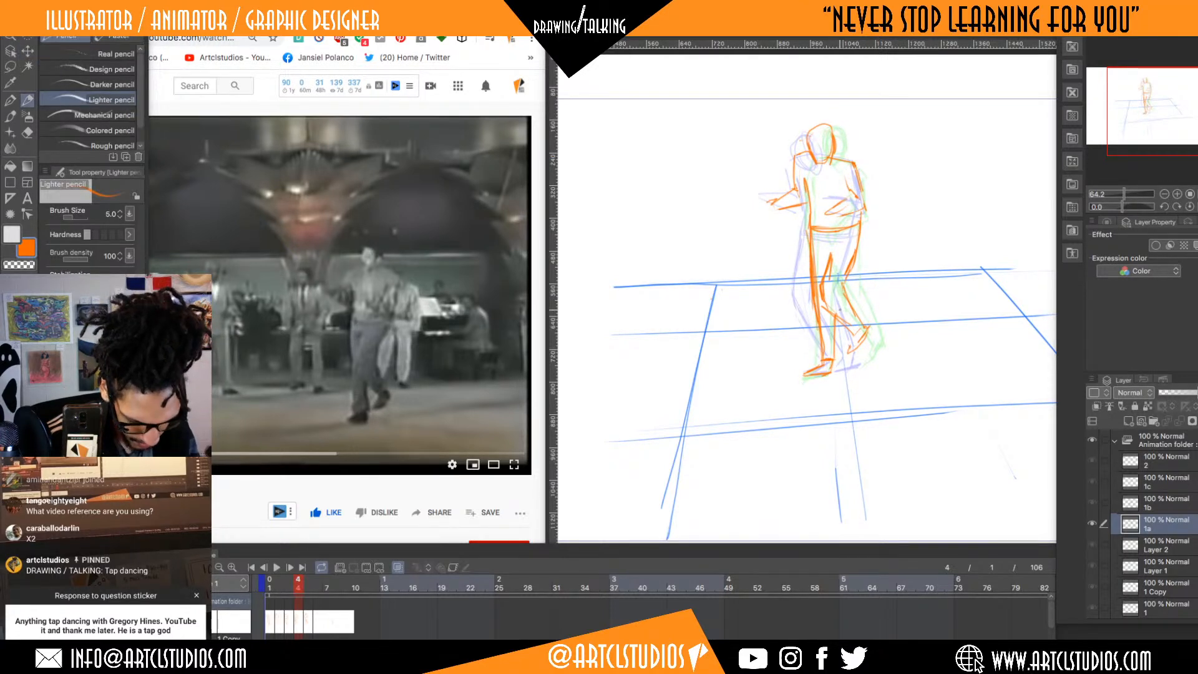
pyautogui.press('k')
pyautogui.moveTo(828, 270); pyautogui.dragTo(819, 297)
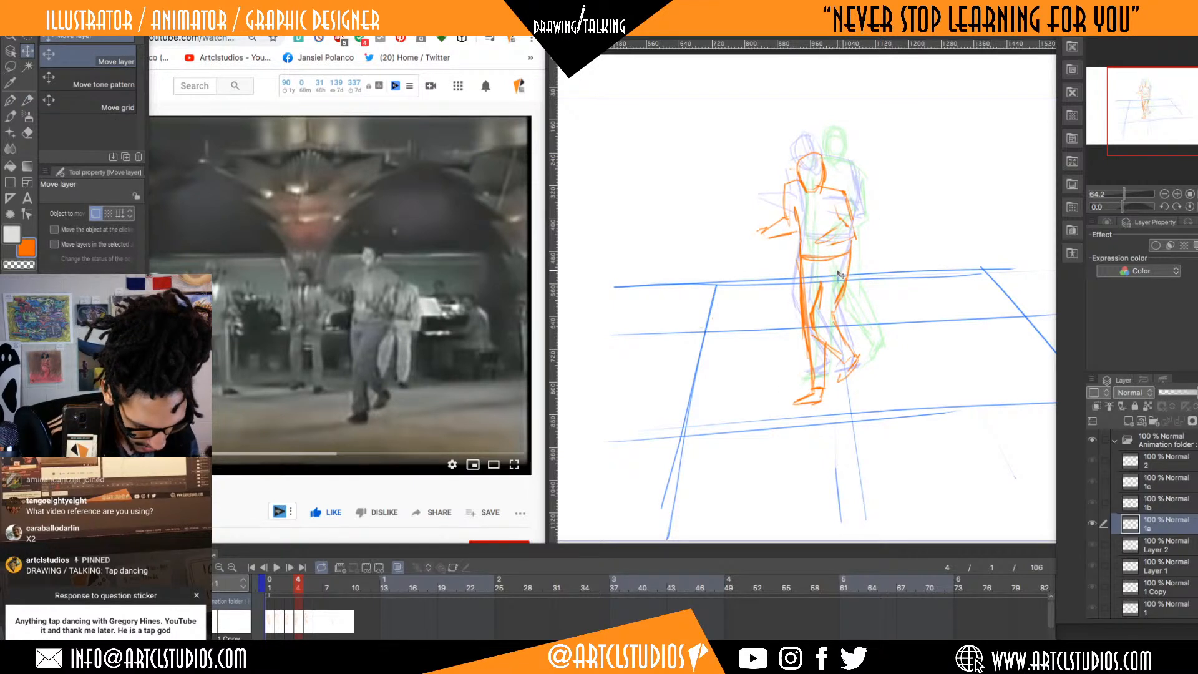
pyautogui.hotkey('ctrl', 'z')
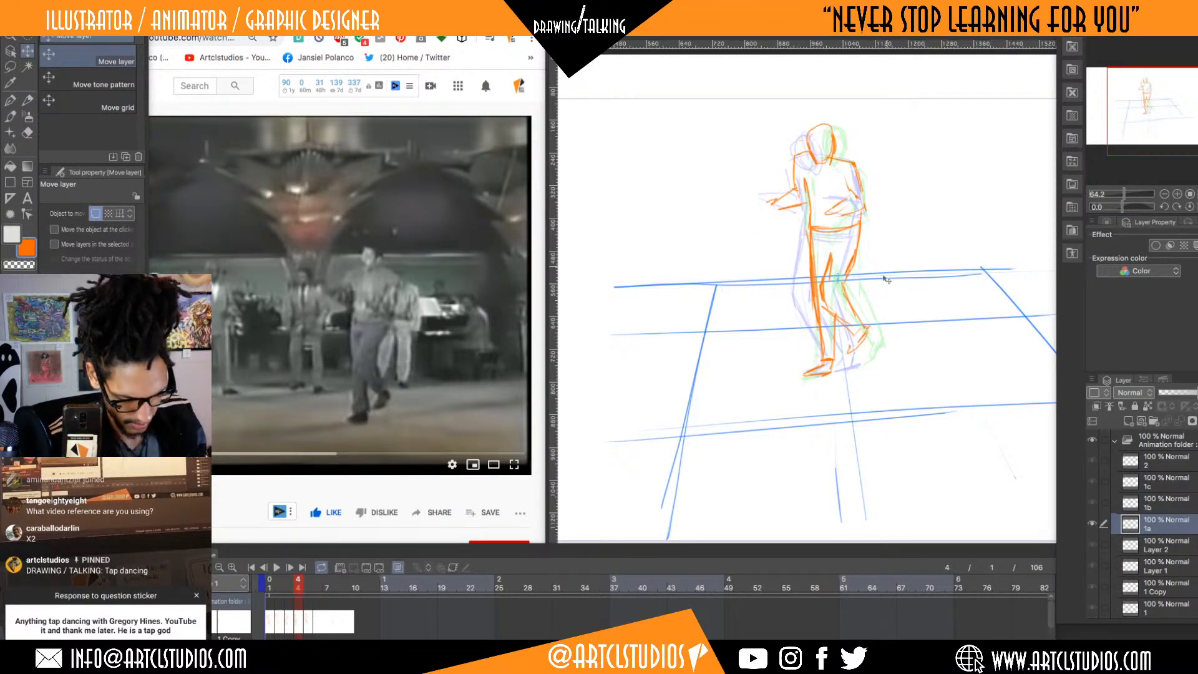
# - Reinforce the bent leg and raised foot on cel 1a with the Lighter pencil in orange
pyautogui.press('p')
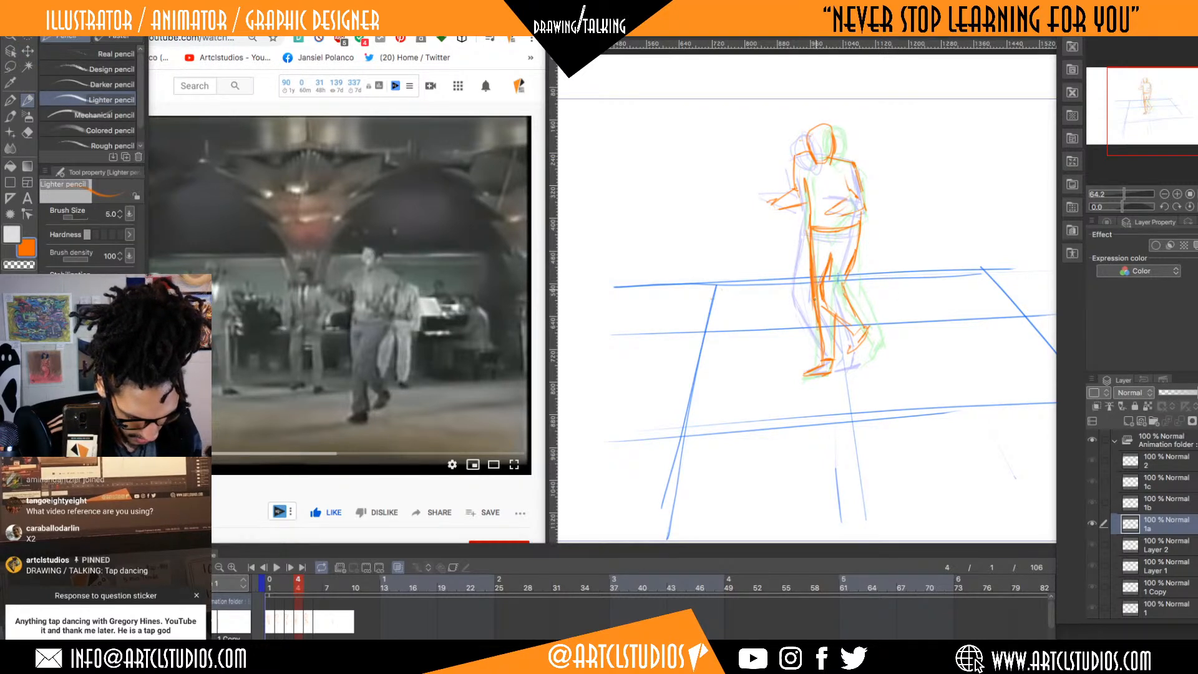
pyautogui.moveTo(820, 283); pyautogui.dragTo(854, 341)
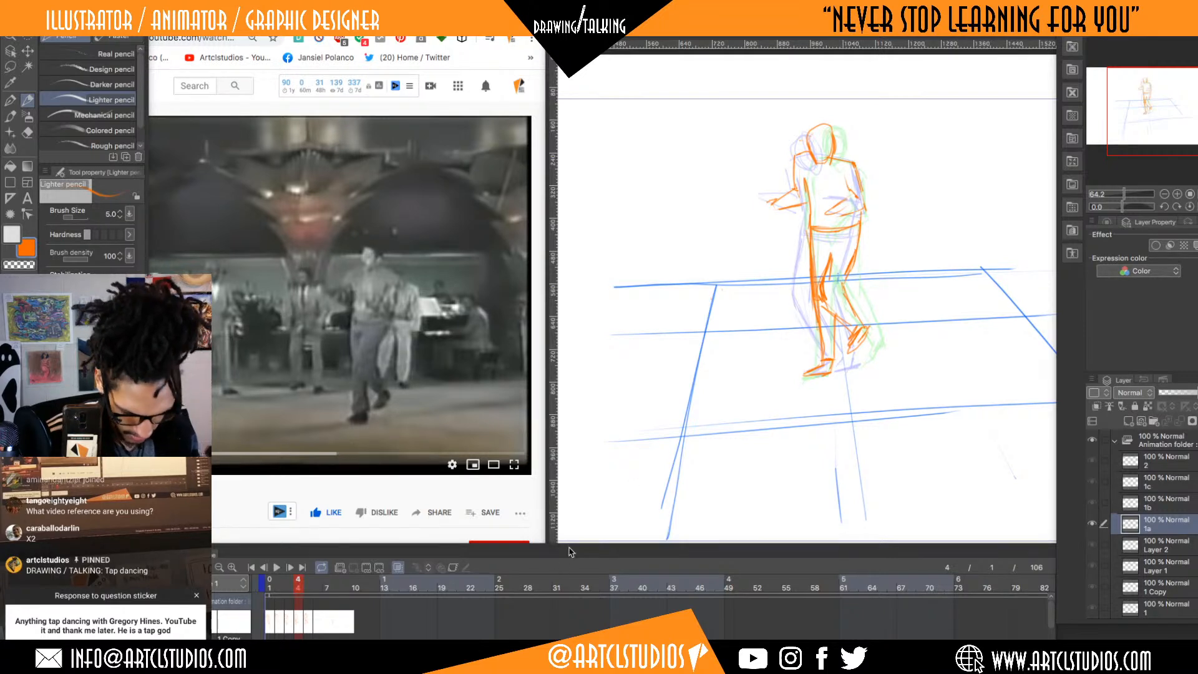
# - On frame 5, check the matching pose in the reference video and extend the angled leg's foot and contour on cel 1b in orange
pyautogui.hotkey('alt', 'Right')
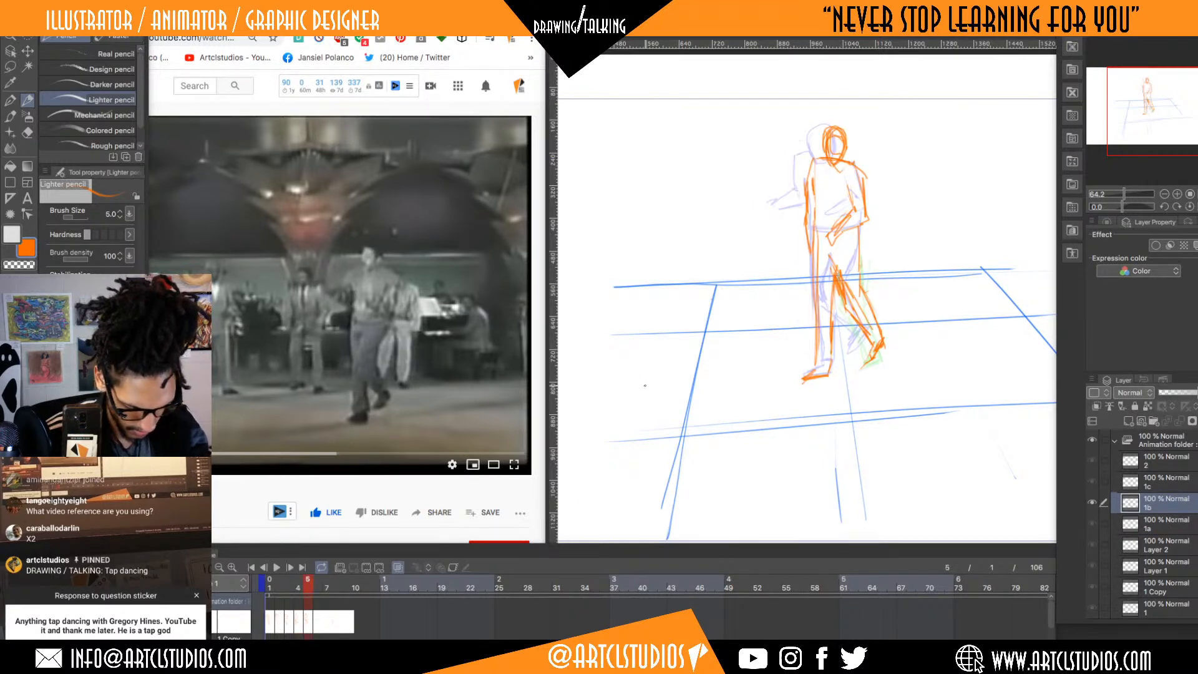
pyautogui.press('Tab')
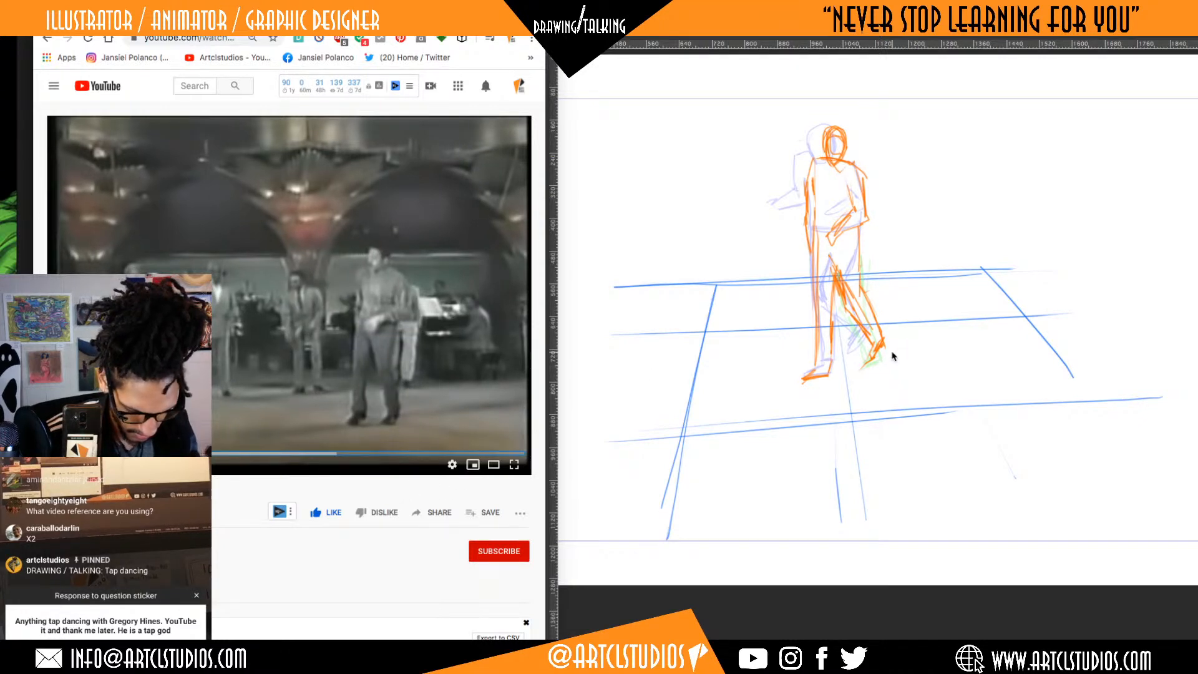
pyautogui.press('Tab')
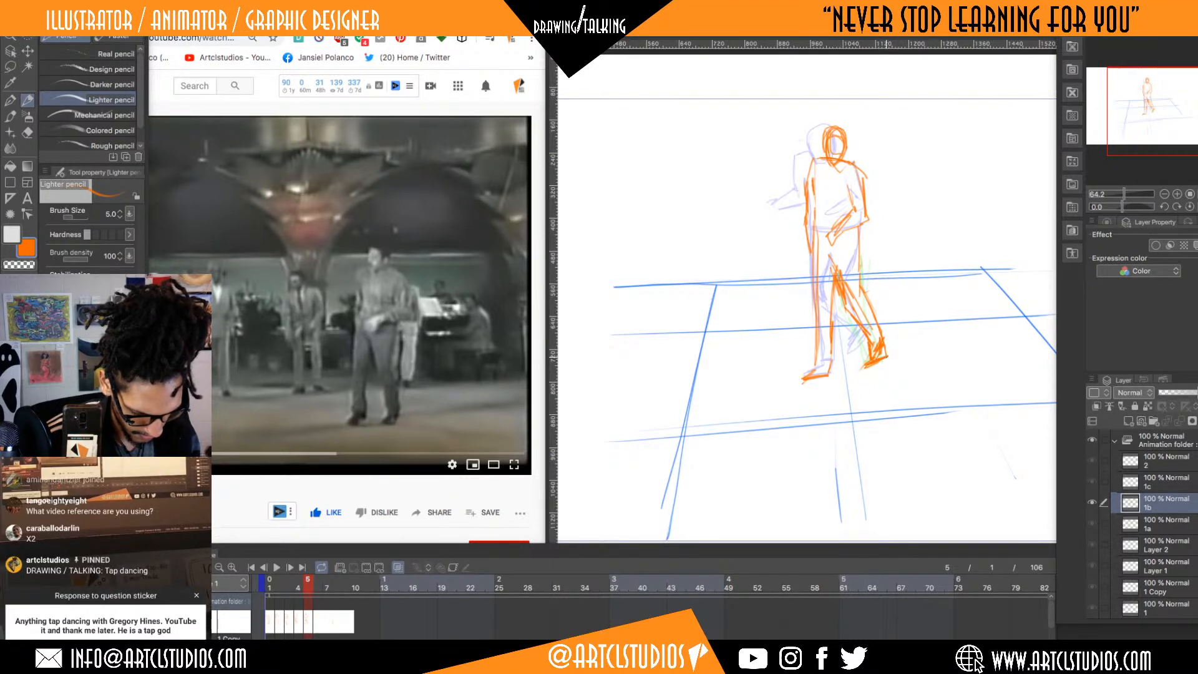
pyautogui.moveTo(881, 357); pyautogui.dragTo(889, 347)
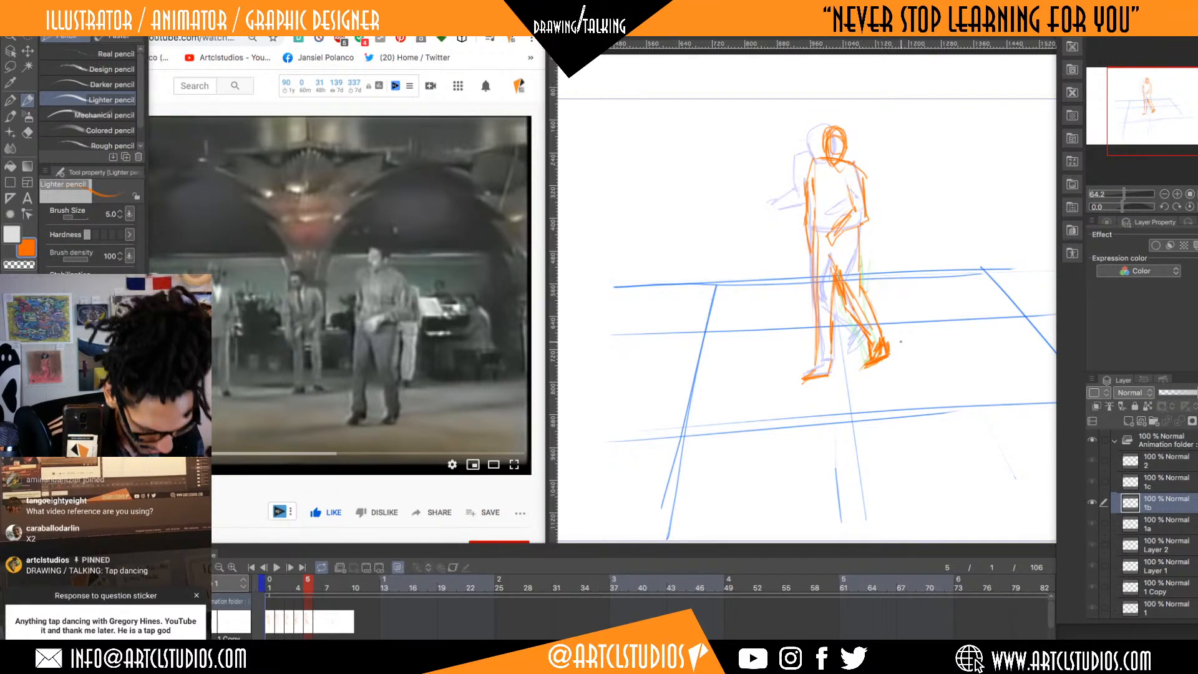
pyautogui.moveTo(853, 287); pyautogui.dragTo(846, 304)
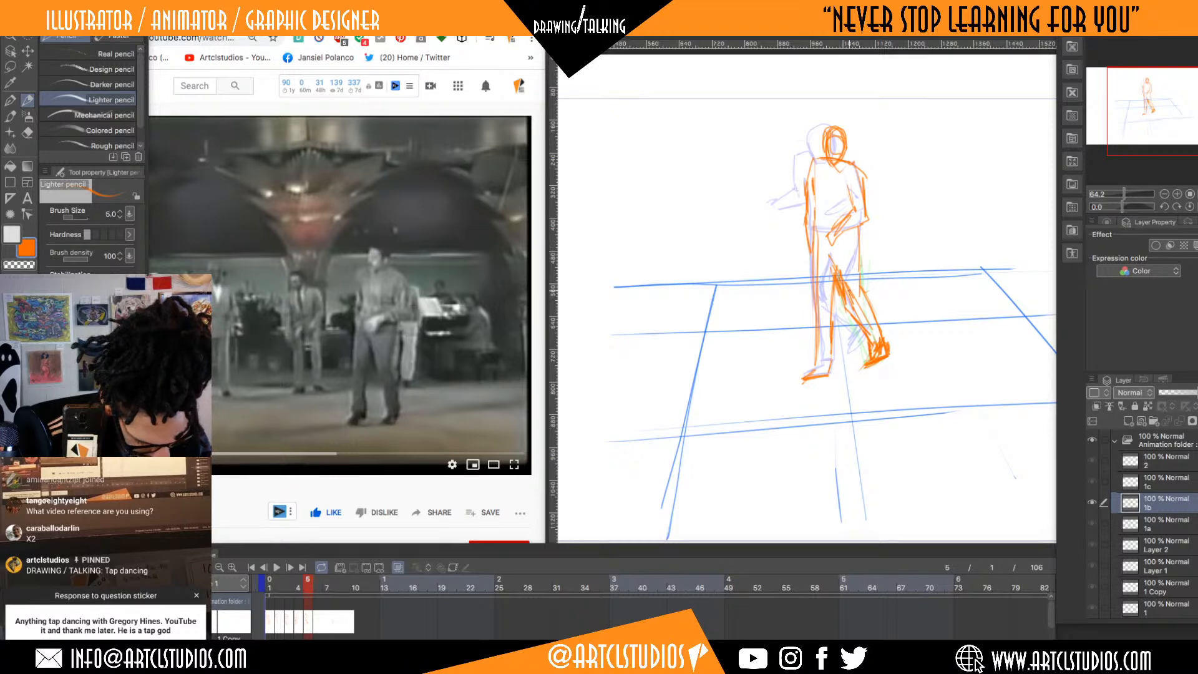
# - Erase the old inner strokes of the angled leg and foot on cel 1b with the Soft eraser and redraw the foot
pyautogui.press('e')
pyautogui.moveTo(837, 259)
pyautogui.mouseDown()
pyautogui.moveTo(878, 350)
pyautogui.moveTo(870, 362)
pyautogui.moveTo(872, 353)
pyautogui.mouseUp()
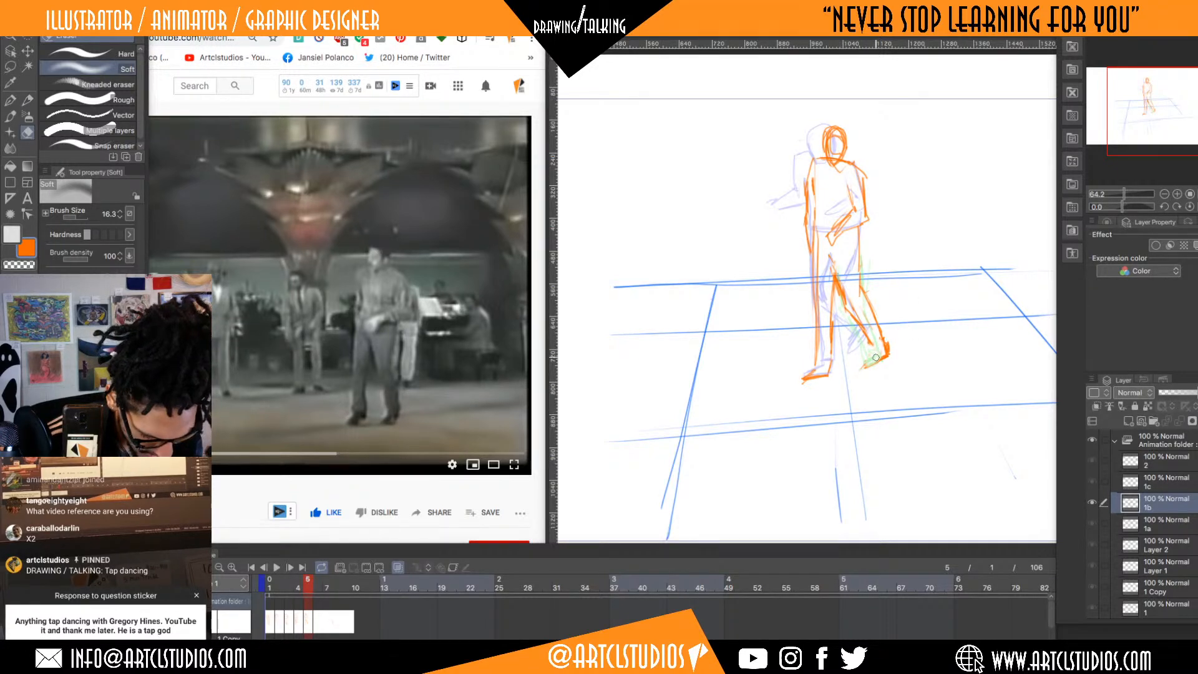
pyautogui.press('p')
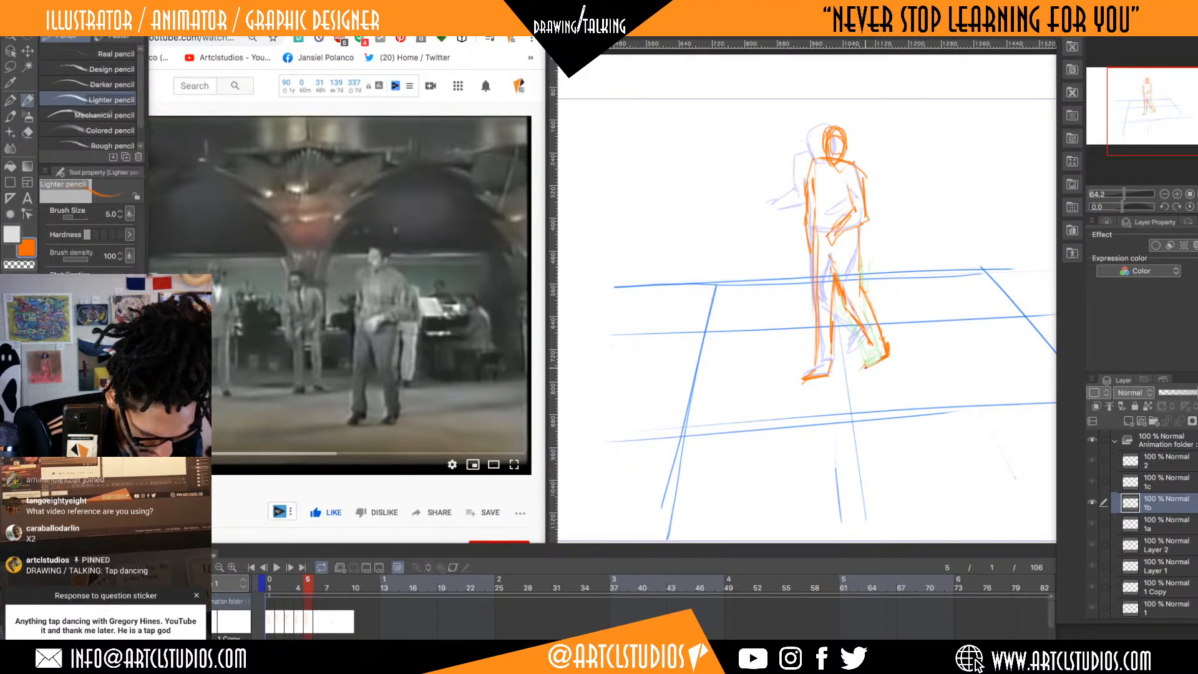
pyautogui.moveTo(862, 362)
pyautogui.mouseDown()
pyautogui.moveTo(886, 357)
pyautogui.moveTo(875, 351)
pyautogui.moveTo(883, 364)
pyautogui.mouseUp()
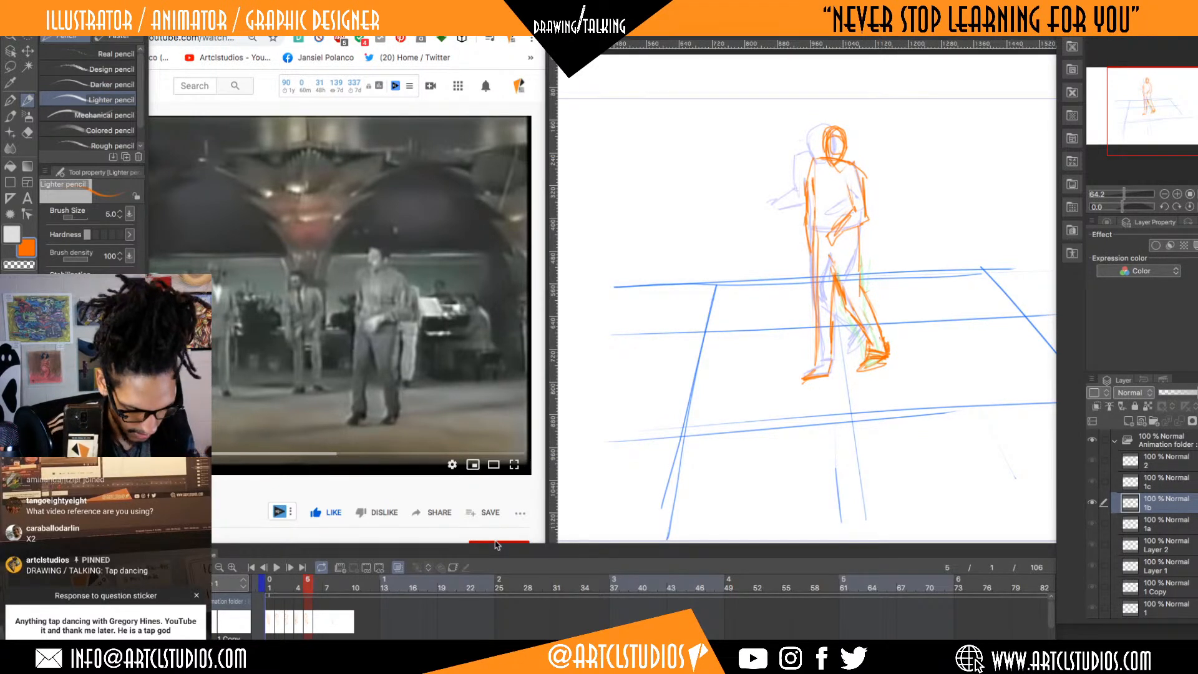
# - Go to cel 1c at frame 6, advance the reference video to the dancer's next pose in the browser, and return to Clip Studio Paint
pyautogui.press('Right')
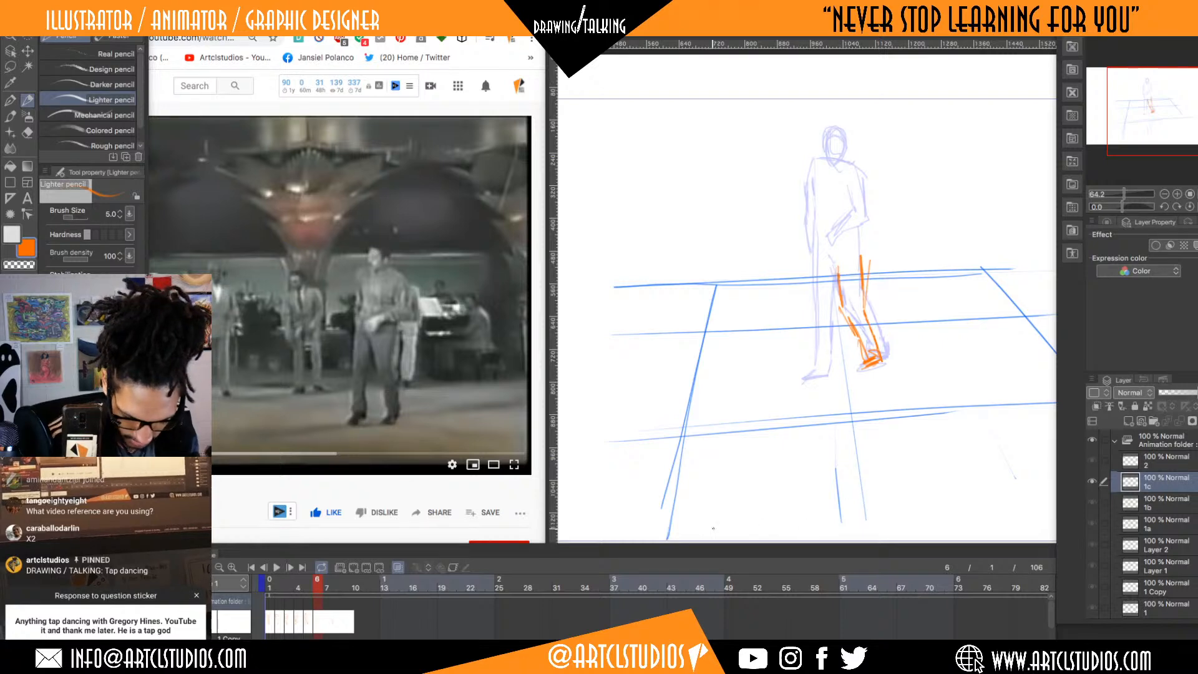
pyautogui.click(448, 405)
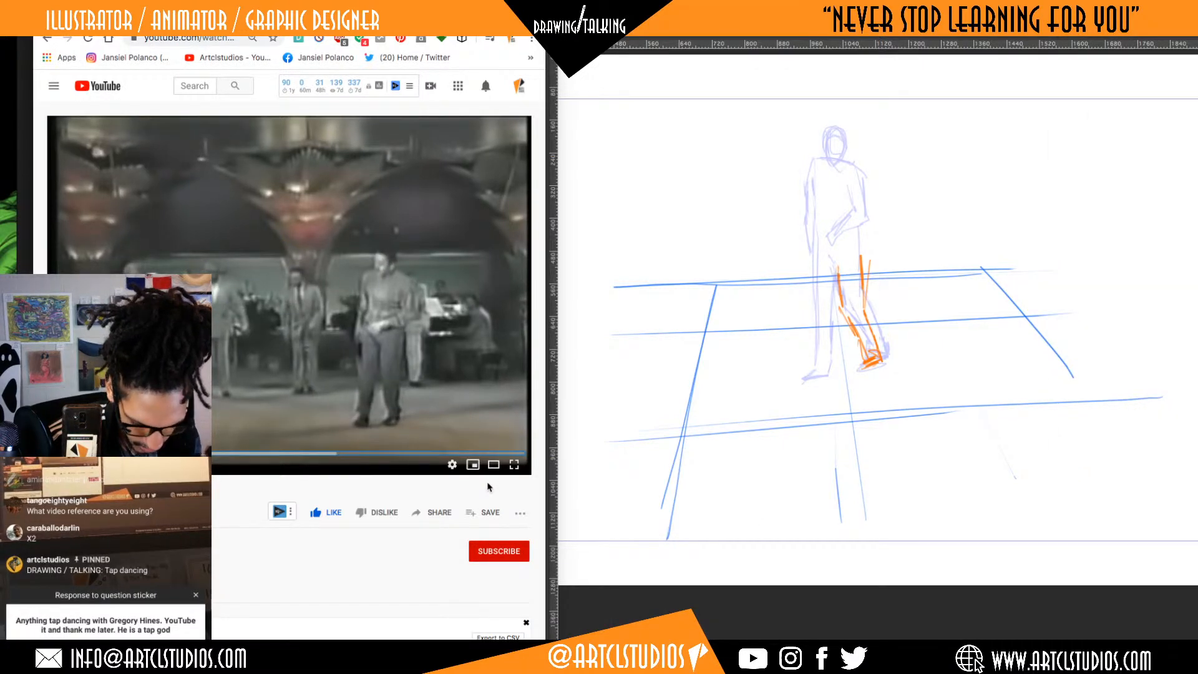
pyautogui.click(874, 353)
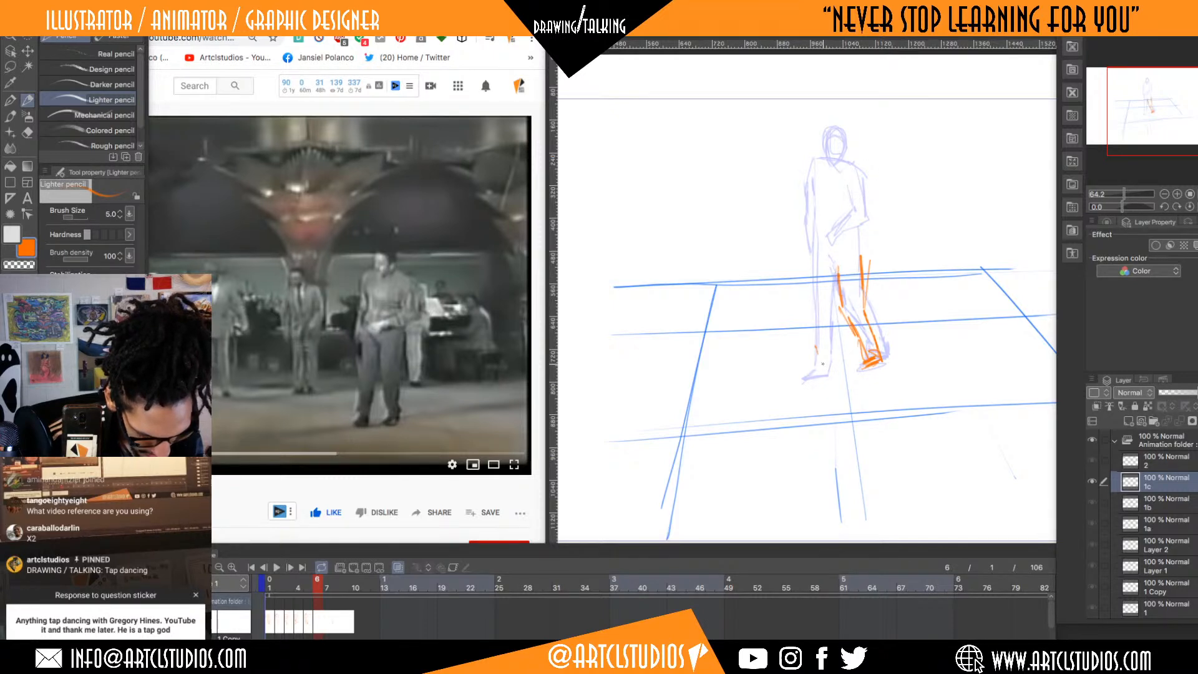
# - Sketch the straight leg's contours from ankle to hip in orange on cel 1c, following the onion skin
pyautogui.moveTo(816, 352)
pyautogui.mouseDown()
pyautogui.moveTo(824, 365)
pyautogui.moveTo(821, 350)
pyautogui.mouseUp()
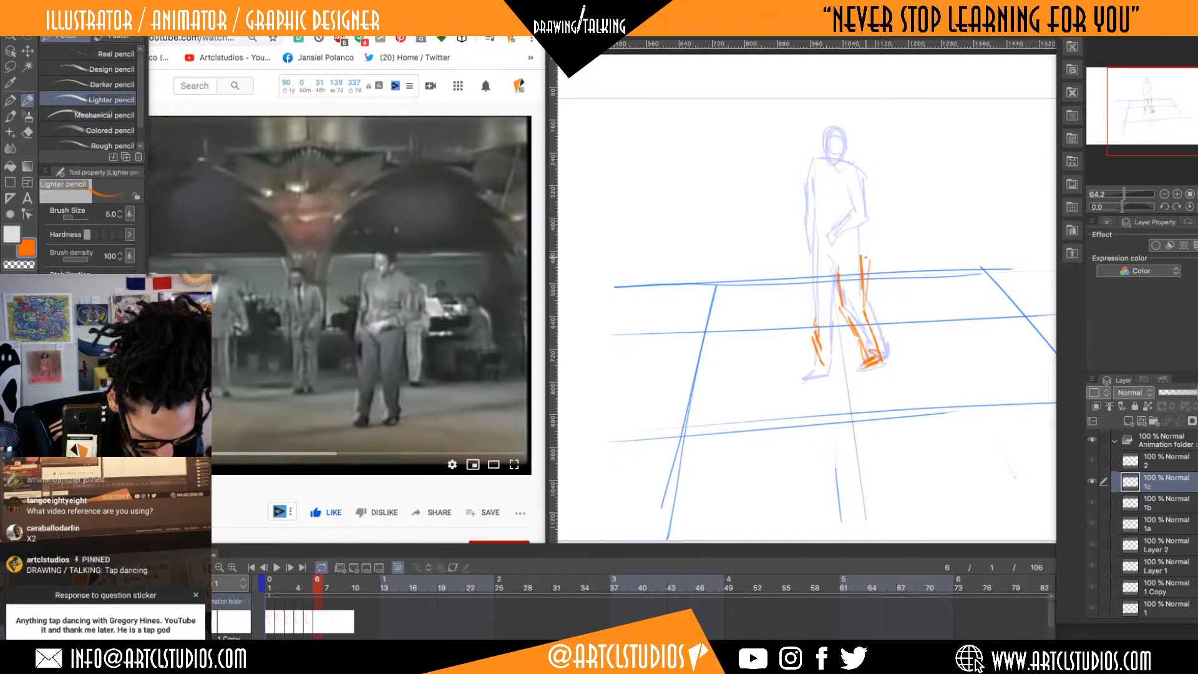
pyautogui.moveTo(834, 359)
pyautogui.mouseDown()
pyautogui.moveTo(836, 288)
pyautogui.moveTo(818, 252)
pyautogui.mouseUp()
pyautogui.moveTo(811, 300); pyautogui.dragTo(815, 262)
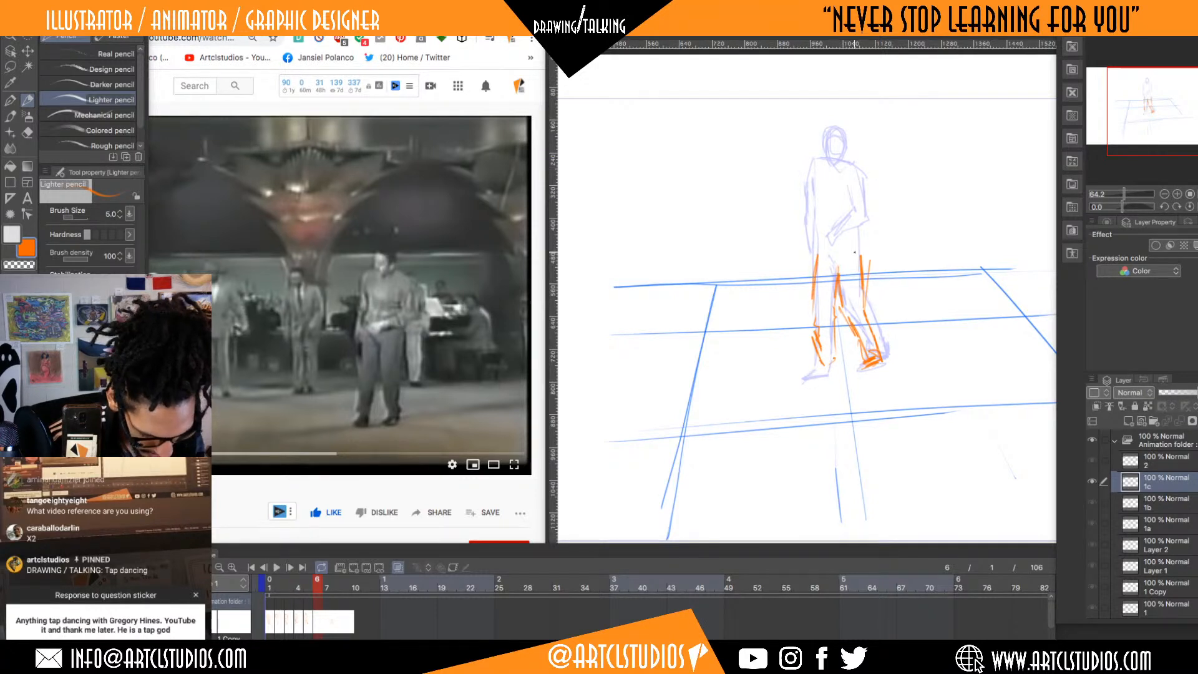
# - Sketch the waist line, shoulder line and torso sides in orange on cel 1c
pyautogui.moveTo(825, 244); pyautogui.dragTo(865, 247)
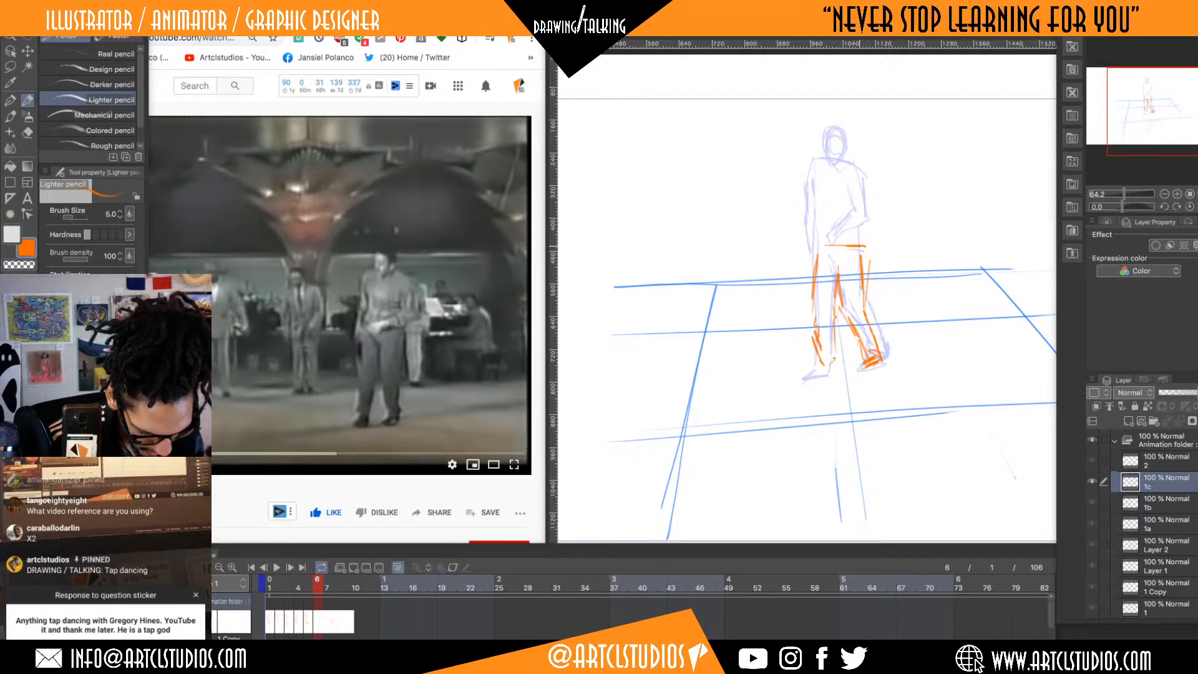
pyautogui.moveTo(816, 173); pyautogui.dragTo(863, 177)
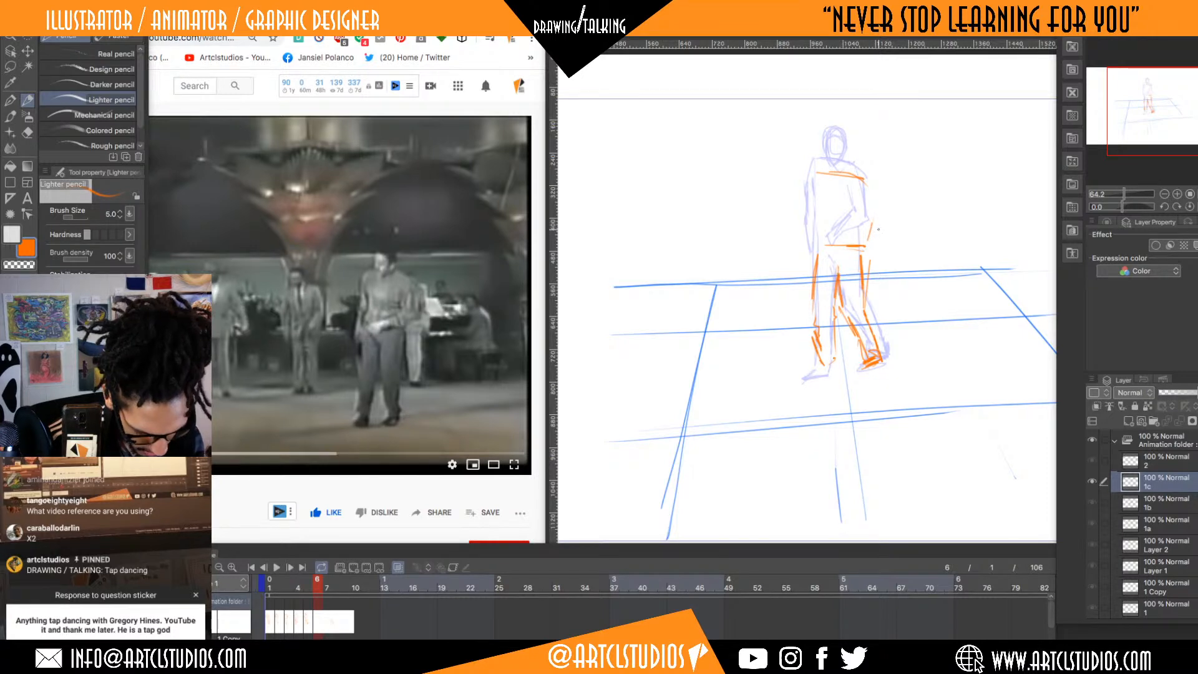
pyautogui.moveTo(870, 203)
pyautogui.mouseDown()
pyautogui.moveTo(868, 249)
pyautogui.moveTo(819, 252)
pyautogui.mouseUp()
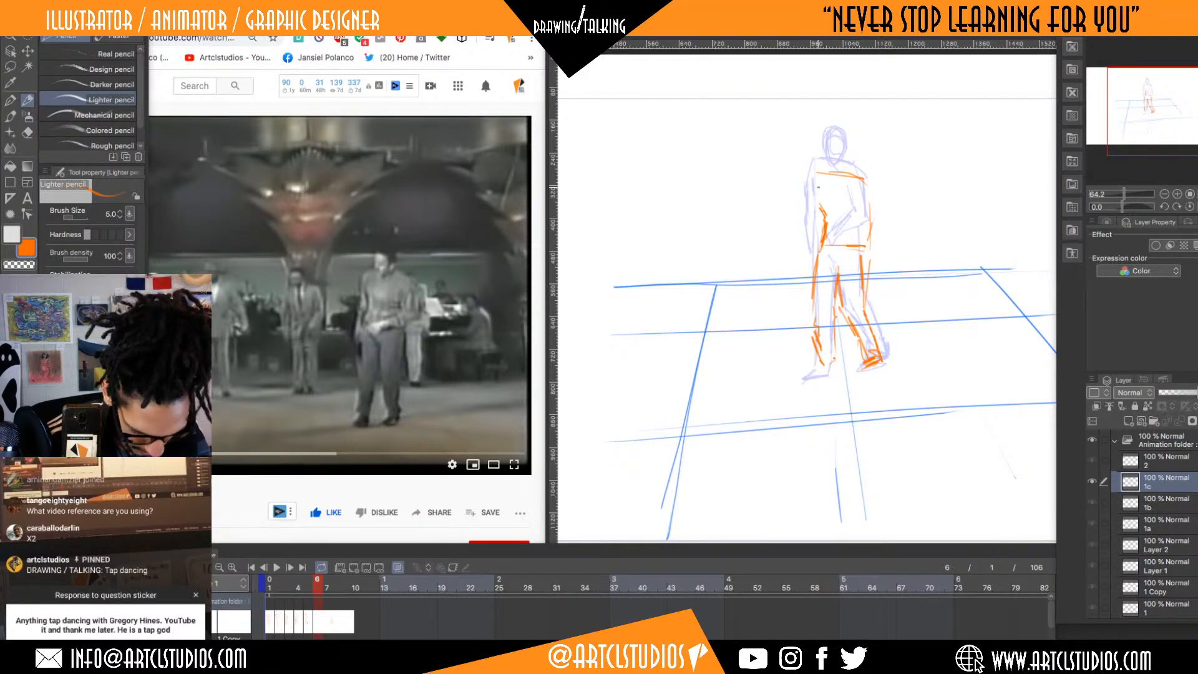
# - Sketch both arms on cel 1c, with one forearm bent across the waist and the other arm hanging beside the torso
pyautogui.moveTo(869, 202)
pyautogui.mouseDown()
pyautogui.moveTo(864, 284)
pyautogui.moveTo(863, 222)
pyautogui.moveTo(878, 208)
pyautogui.mouseUp()
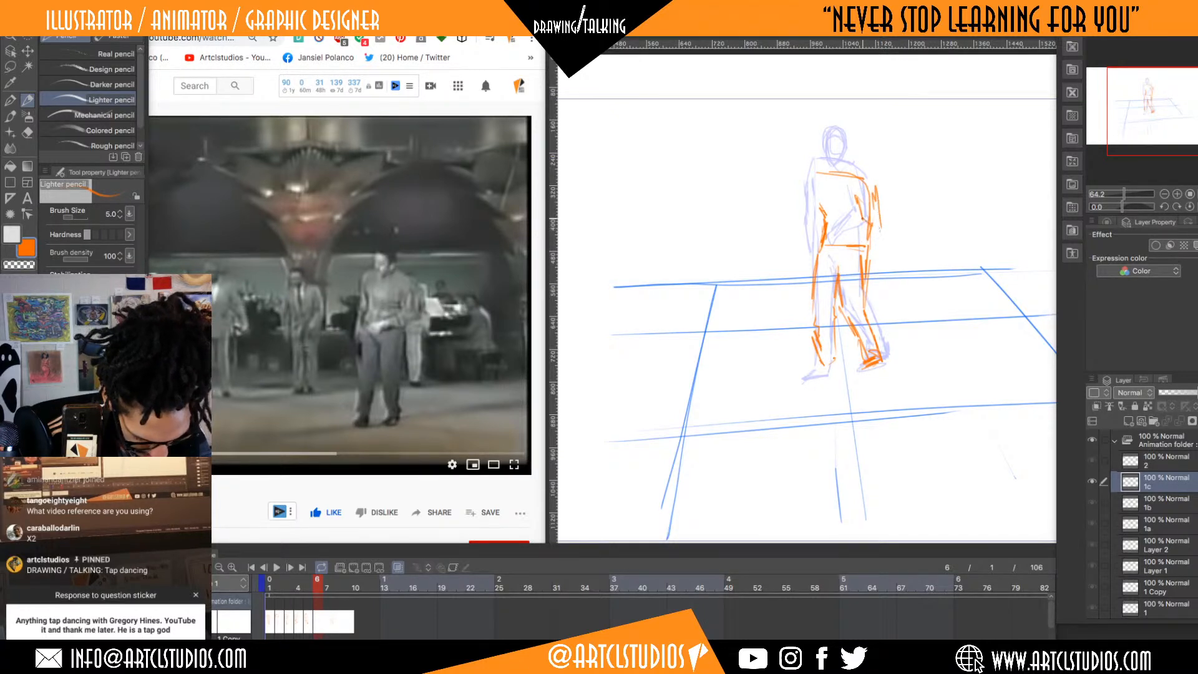
pyautogui.moveTo(859, 223)
pyautogui.mouseDown()
pyautogui.moveTo(840, 244)
pyautogui.moveTo(868, 235)
pyautogui.mouseUp()
pyautogui.moveTo(871, 235)
pyautogui.mouseDown()
pyautogui.moveTo(883, 228)
pyautogui.moveTo(849, 242)
pyautogui.mouseUp()
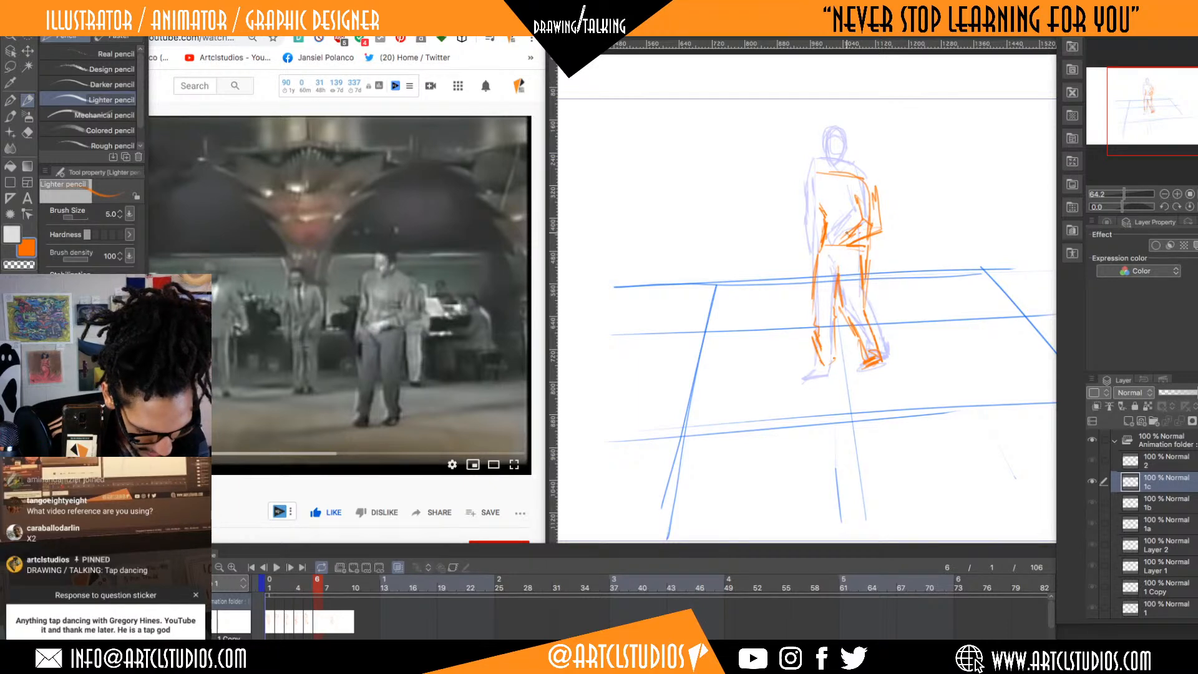
pyautogui.moveTo(847, 236); pyautogui.dragTo(827, 249)
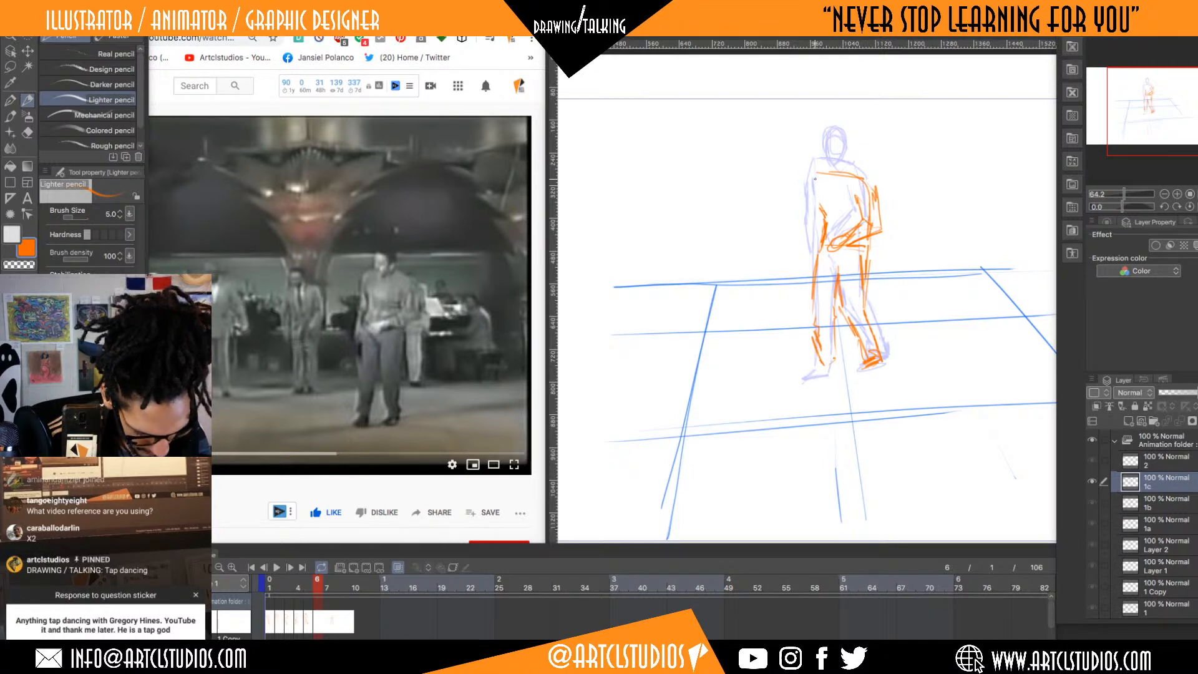
pyautogui.moveTo(816, 176); pyautogui.dragTo(815, 207)
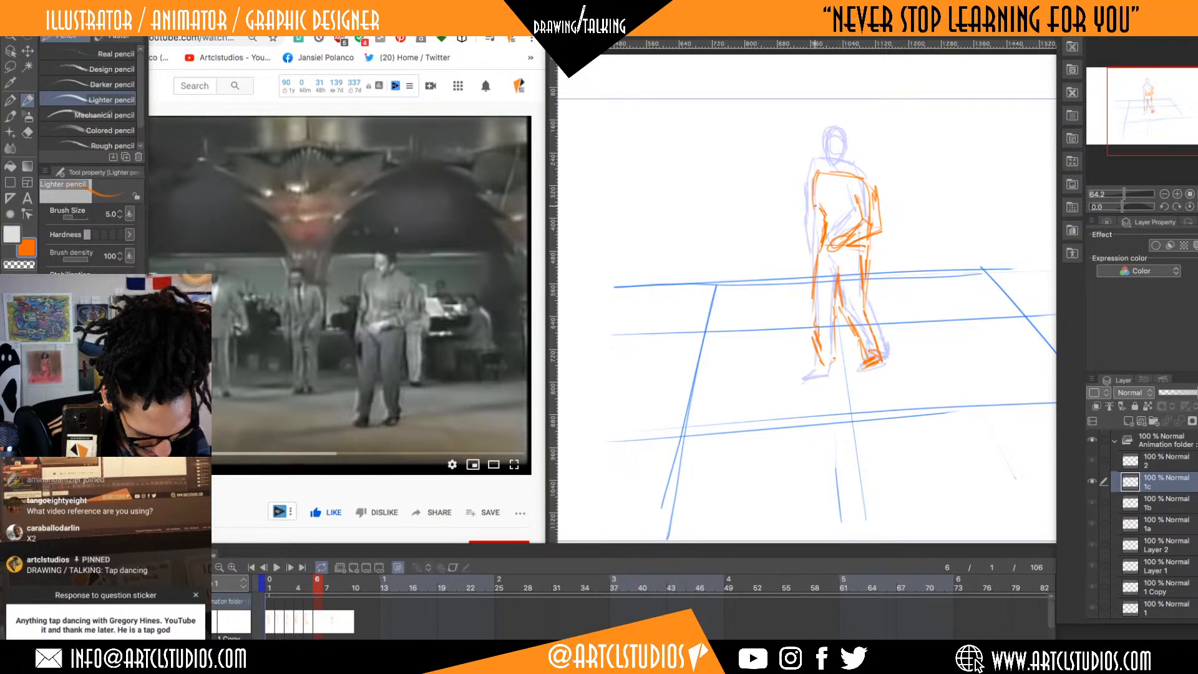
pyautogui.moveTo(815, 218); pyautogui.dragTo(816, 251)
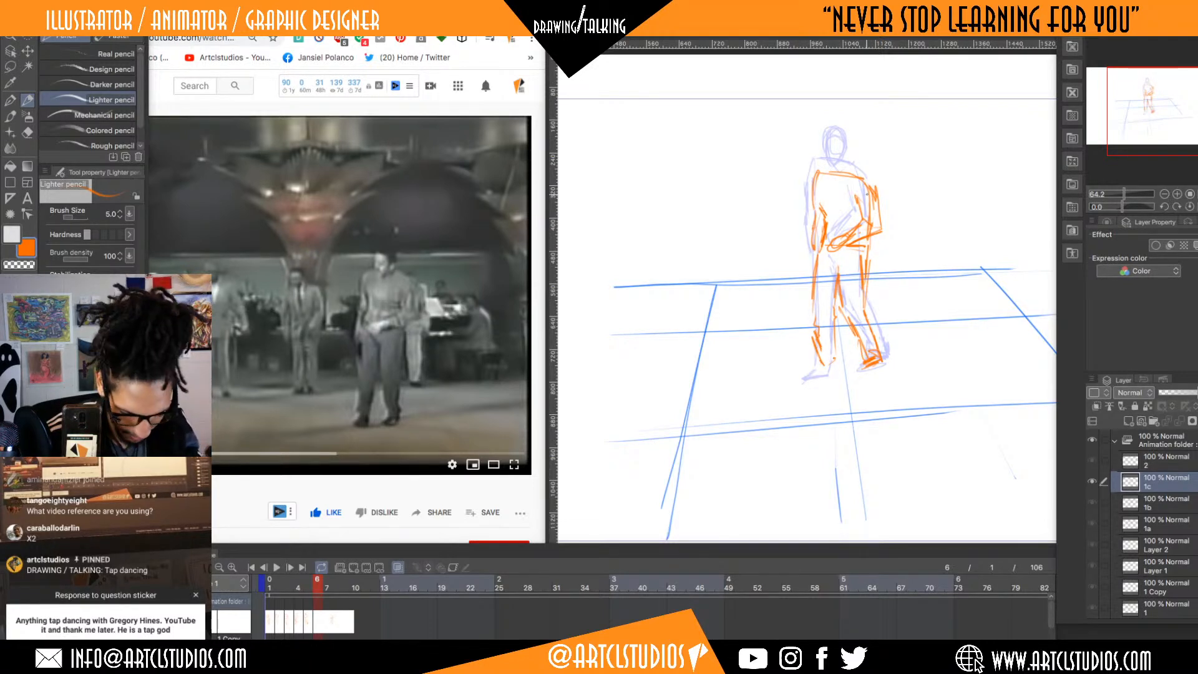
# - Draw the head oval on cel 1c, clean up the overlap at the neck with the Soft eraser, and reinforce the shoulder contour
pyautogui.moveTo(840, 150)
pyautogui.mouseDown()
pyautogui.moveTo(849, 174)
pyautogui.moveTo(828, 164)
pyautogui.moveTo(840, 182)
pyautogui.moveTo(850, 171)
pyautogui.moveTo(835, 182)
pyautogui.moveTo(842, 144)
pyautogui.mouseUp()
pyautogui.press('e')
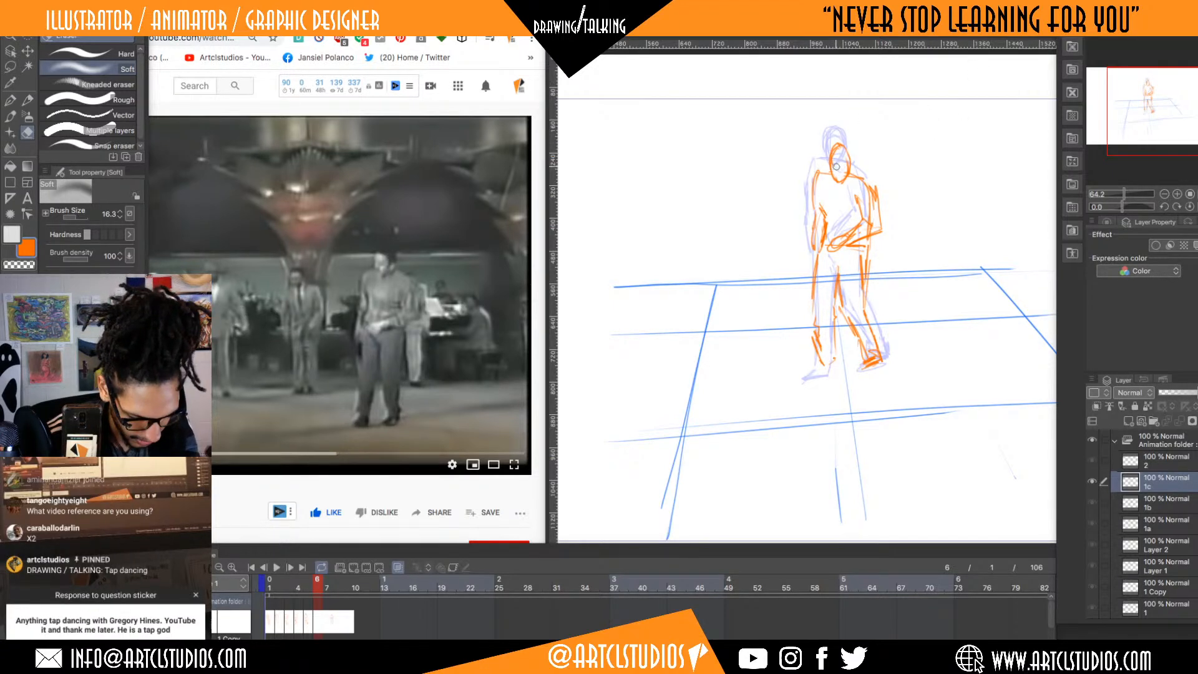
pyautogui.press('p')
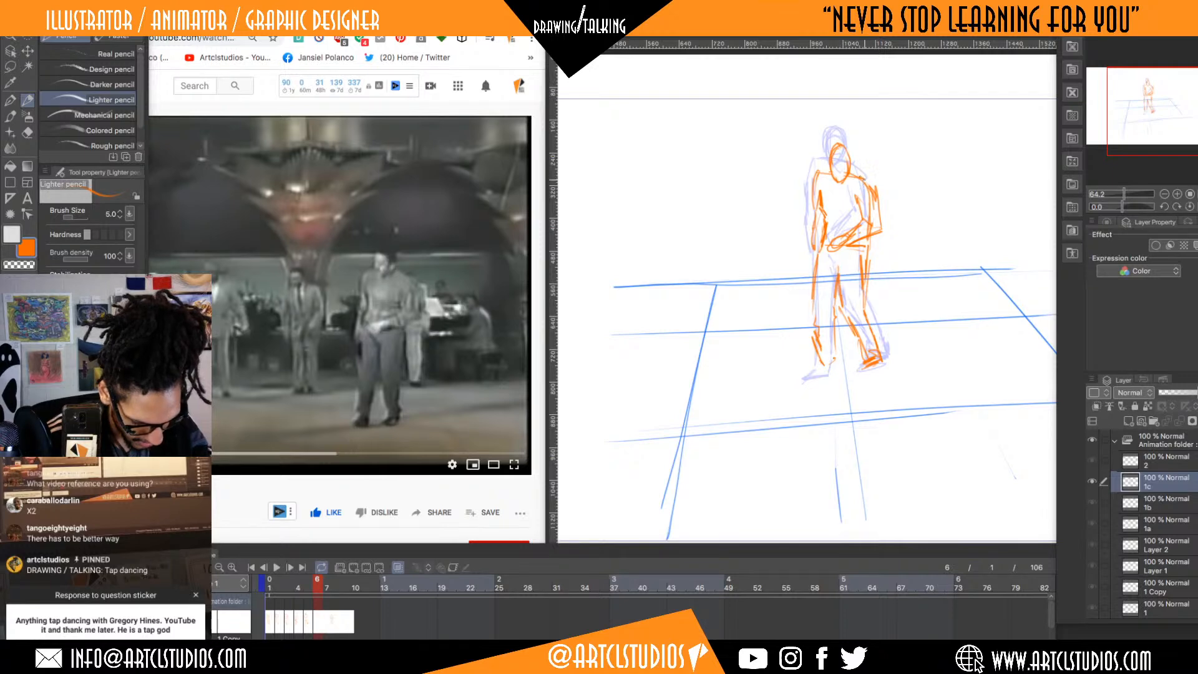
pyautogui.moveTo(865, 177); pyautogui.dragTo(875, 186)
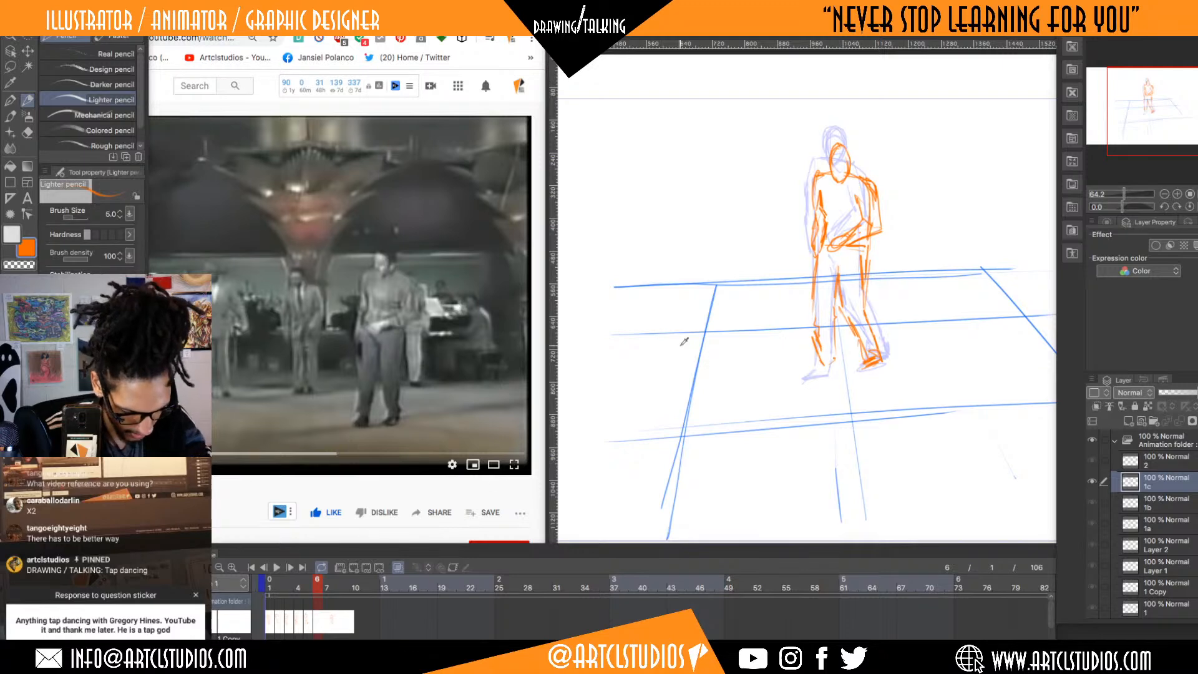
# - Flip back and forth through frames 1 to 6 to check the dancer's motion, ending on frame 6
pyautogui.press('Left')
pyautogui.press('Left')
pyautogui.press('Left')
pyautogui.press('Left')
pyautogui.press('Left')
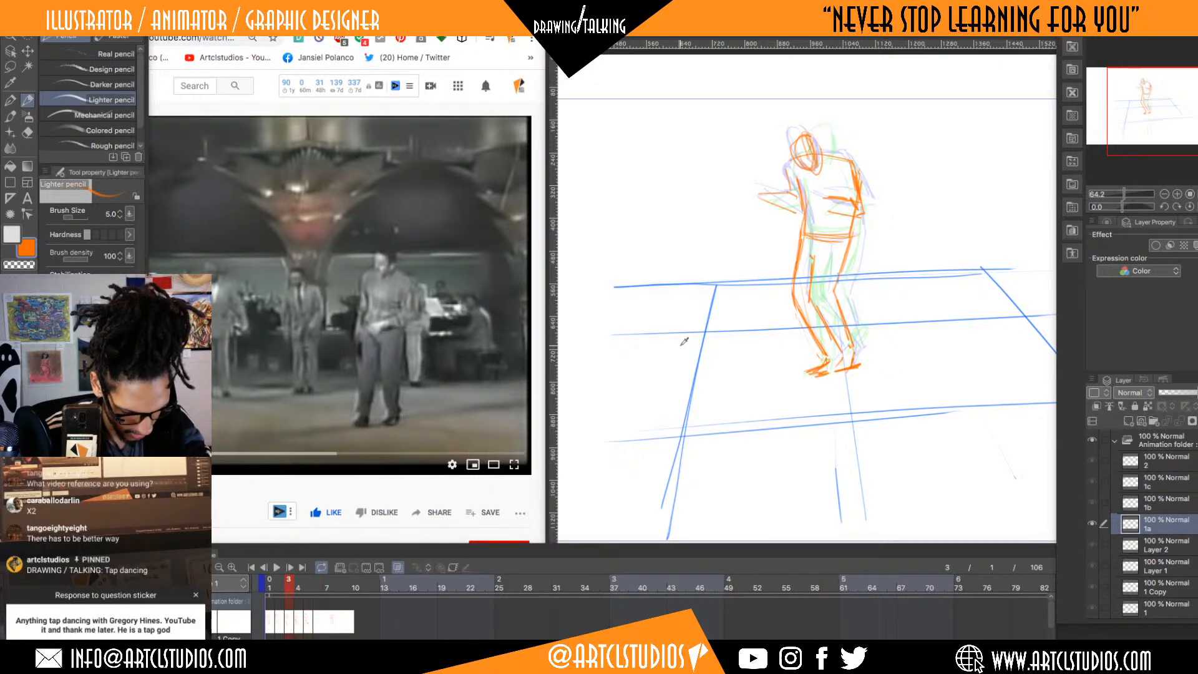
pyautogui.press('Right')
pyautogui.press('Right')
pyautogui.press('Right')
pyautogui.press('Right')
pyautogui.press('Right')
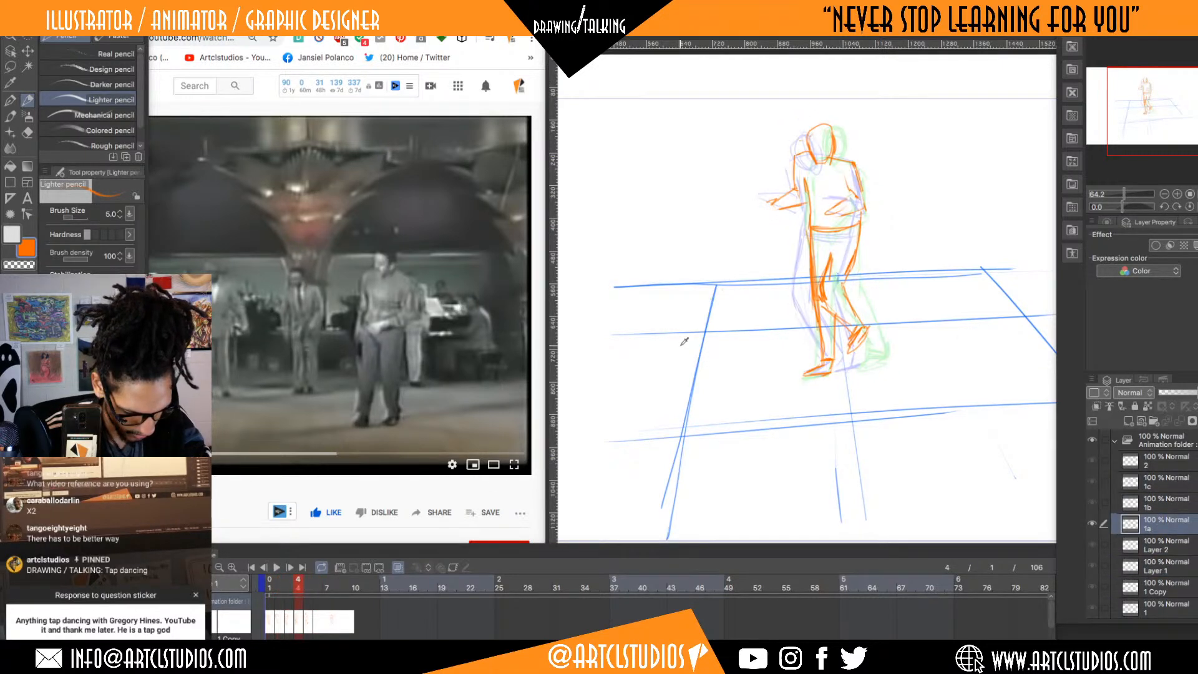
pyautogui.press('Right')
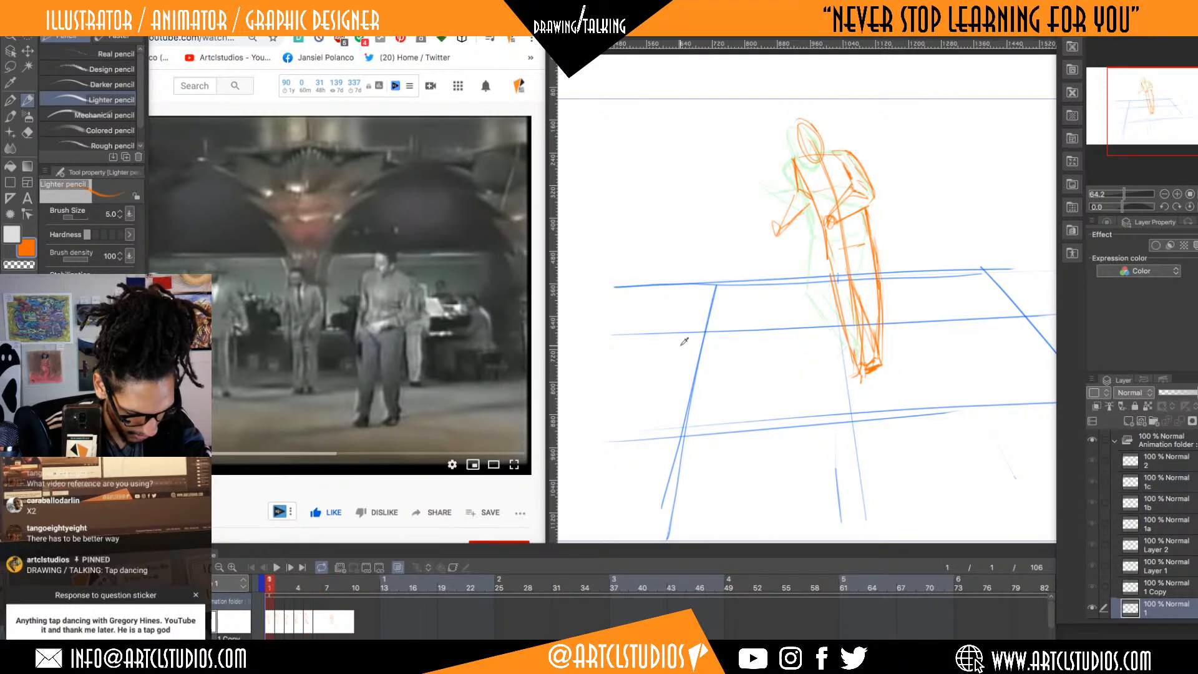
pyautogui.press('Right')
pyautogui.press('Right')
pyautogui.press('Right')
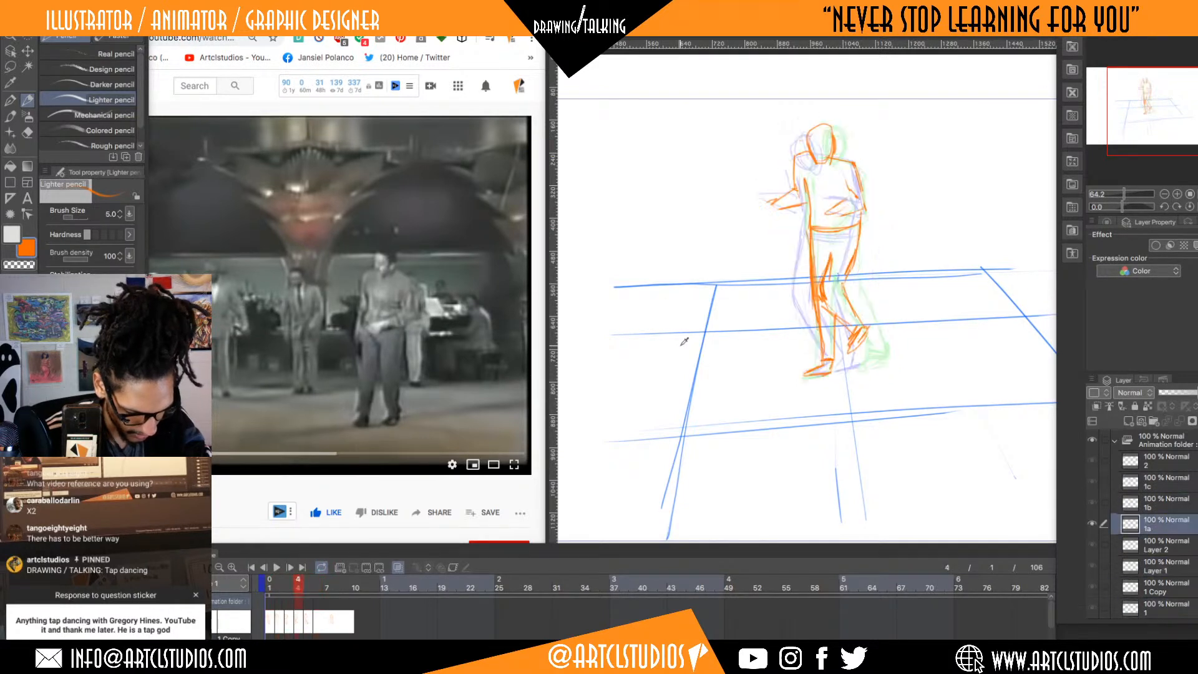
pyautogui.press('Right')
pyautogui.press('Right')
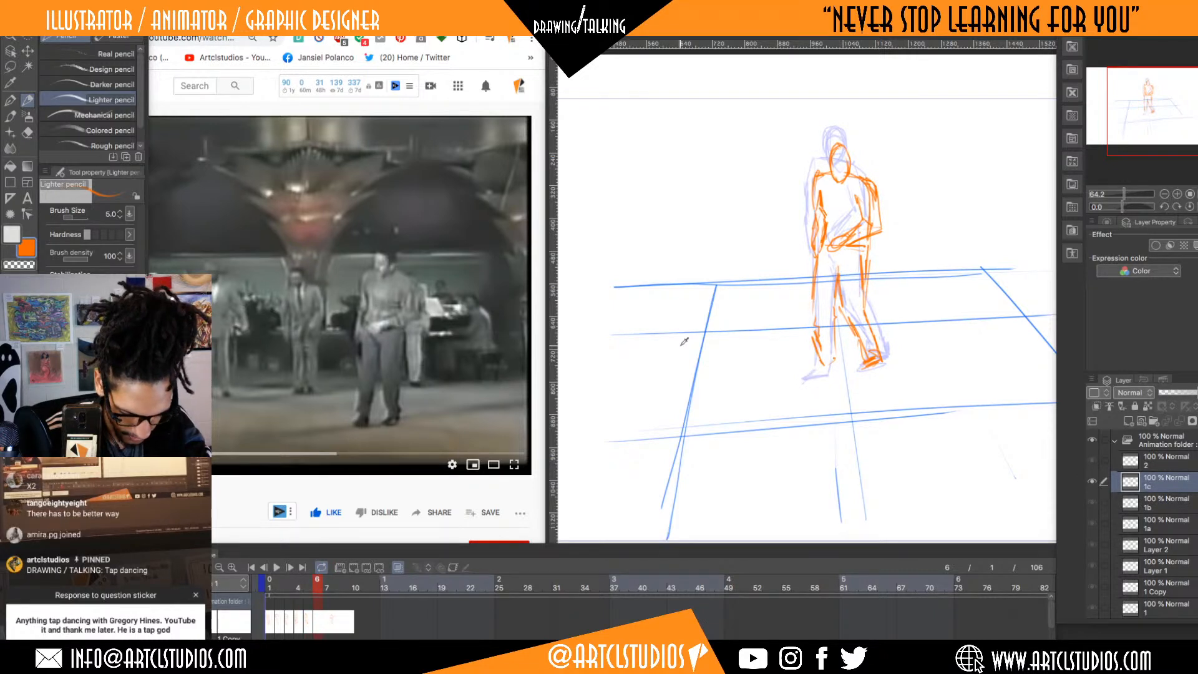
pyautogui.press('Home')
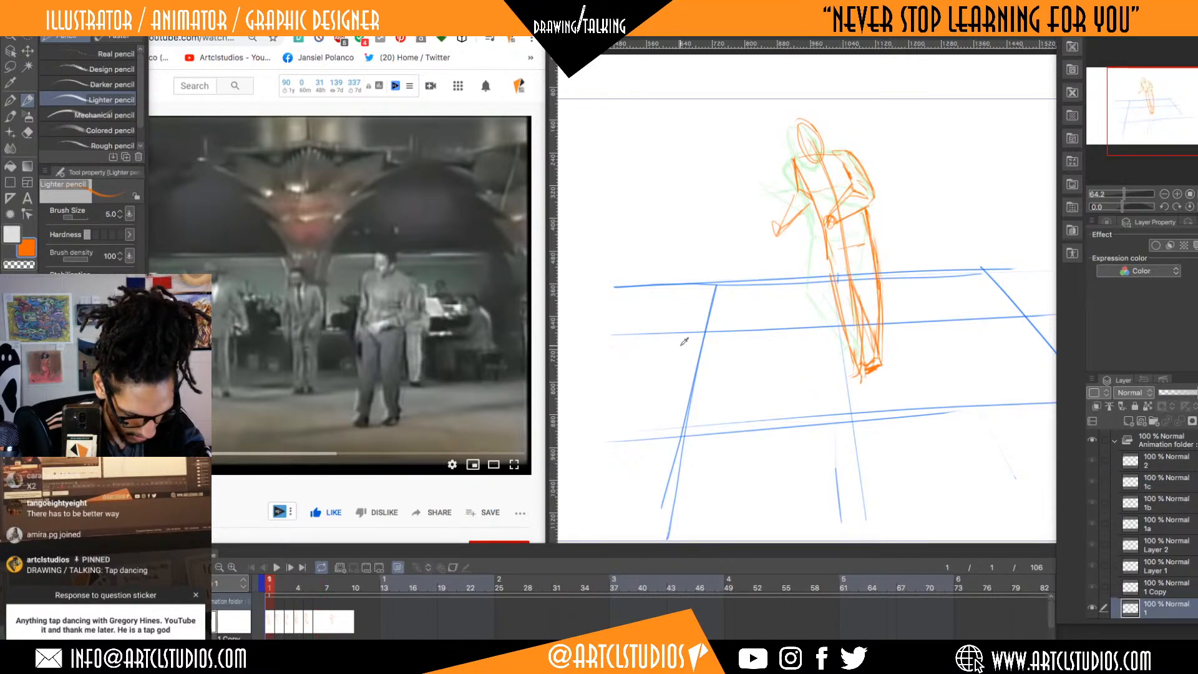
pyautogui.press('Left')
pyautogui.press('Left')
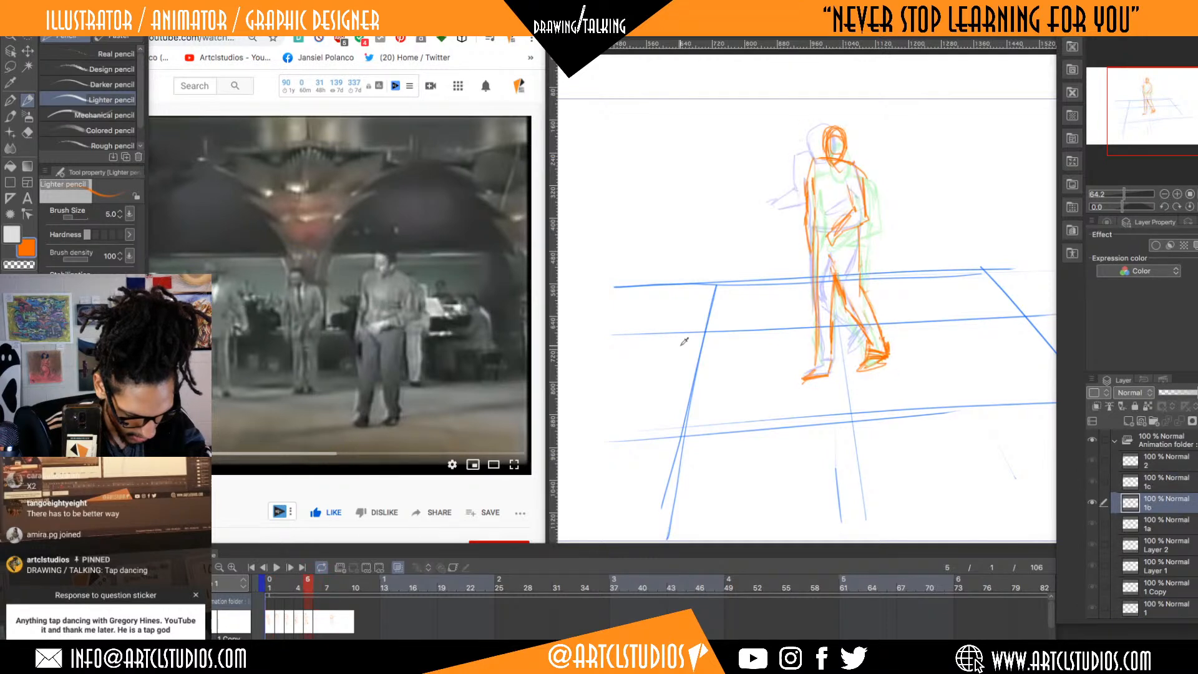
pyautogui.press('Right')
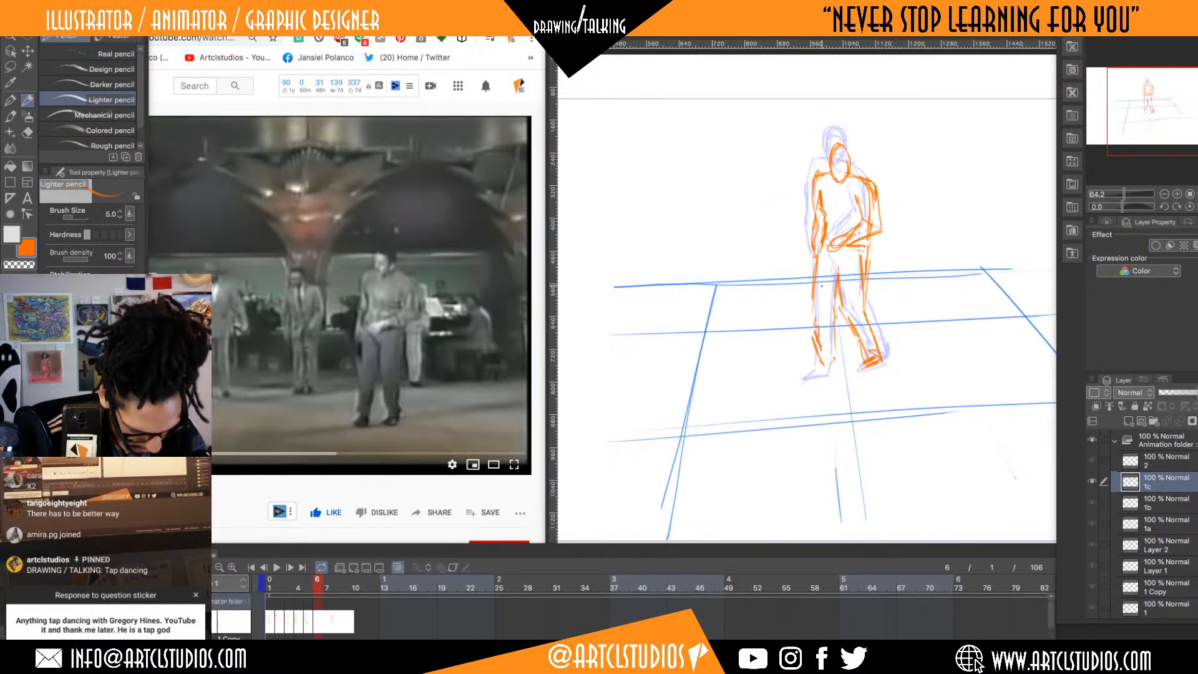
# - Rework the straight leg's knee, shin and foot on cel 1c with loose orange strokes
pyautogui.moveTo(819, 325); pyautogui.dragTo(807, 322)
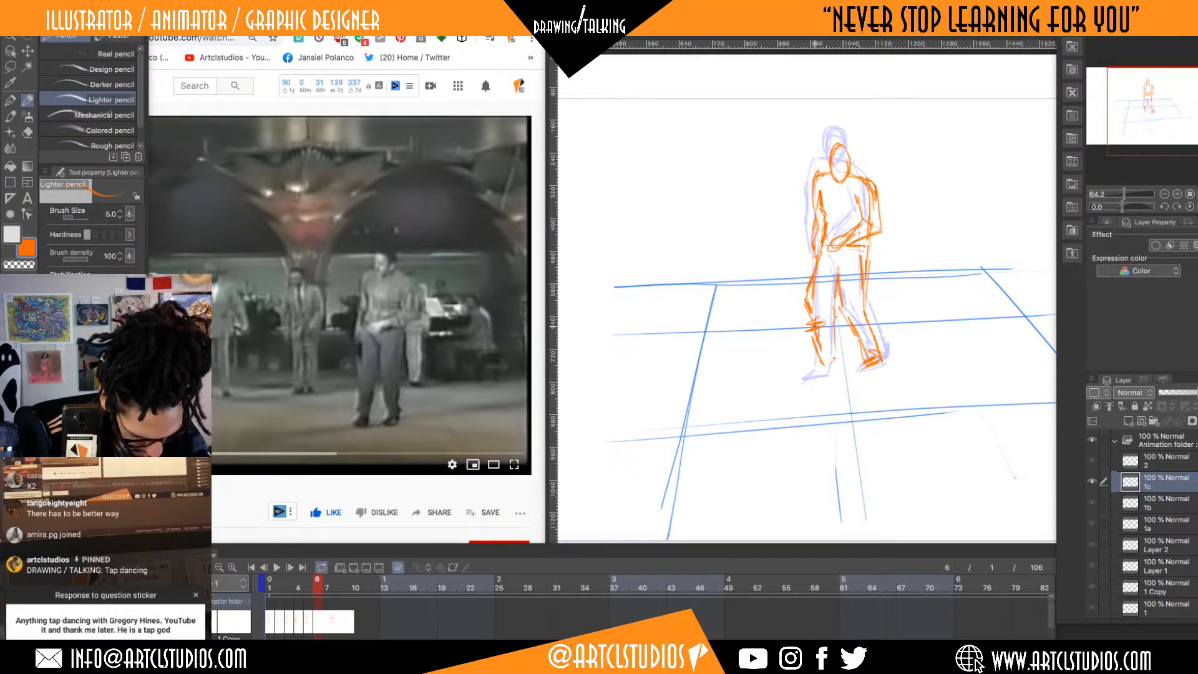
pyautogui.moveTo(810, 337)
pyautogui.mouseDown()
pyautogui.moveTo(835, 288)
pyautogui.moveTo(832, 329)
pyautogui.moveTo(812, 343)
pyautogui.moveTo(829, 365)
pyautogui.moveTo(801, 355)
pyautogui.moveTo(838, 339)
pyautogui.mouseUp()
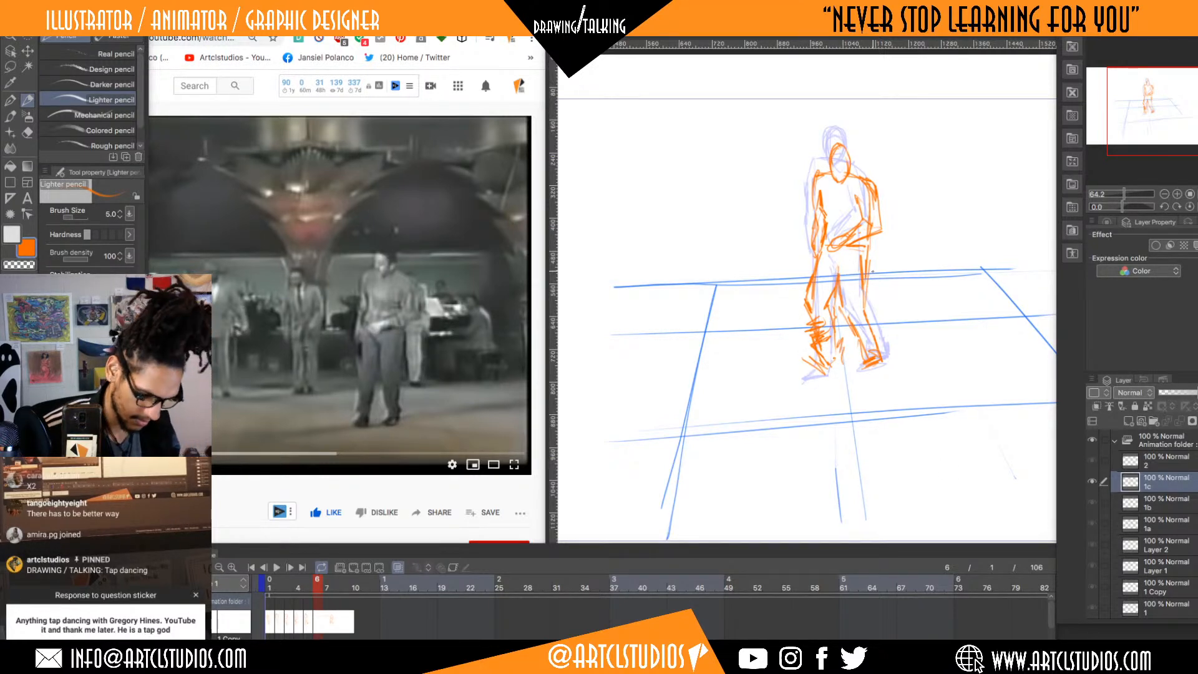
# - Flip through the frames from frame 1 to check the motion and add cel 1d at frame 7
pyautogui.press('.')
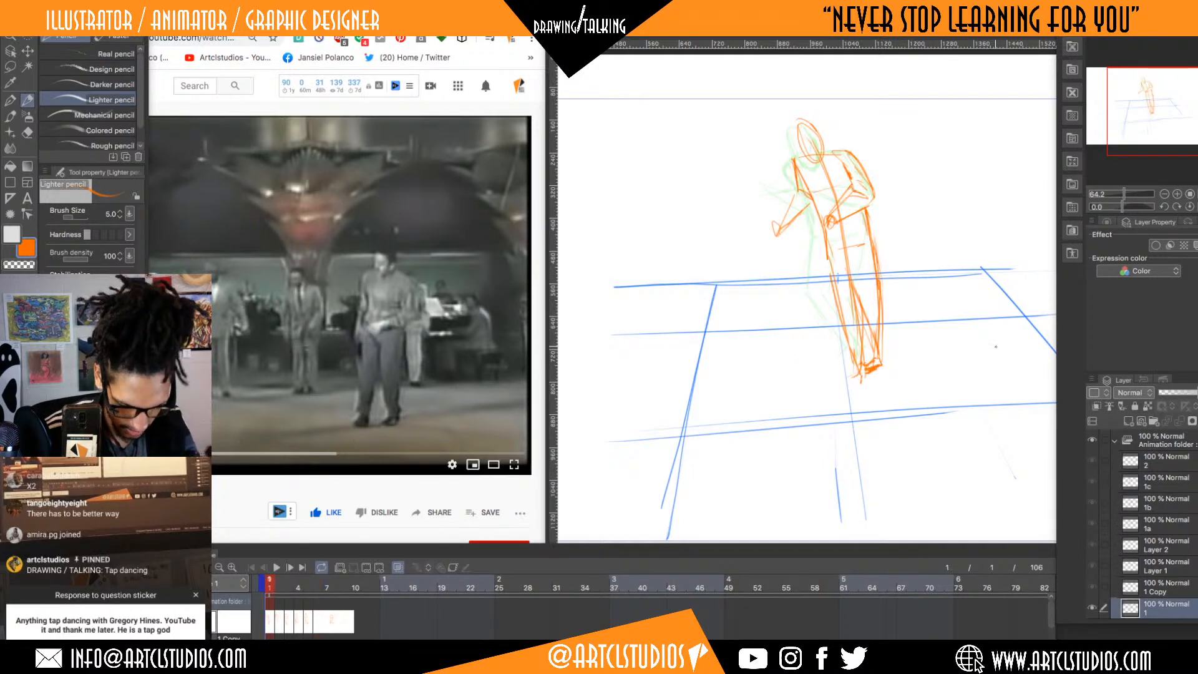
pyautogui.press('.')
pyautogui.press('.')
pyautogui.press('.')
pyautogui.press('.')
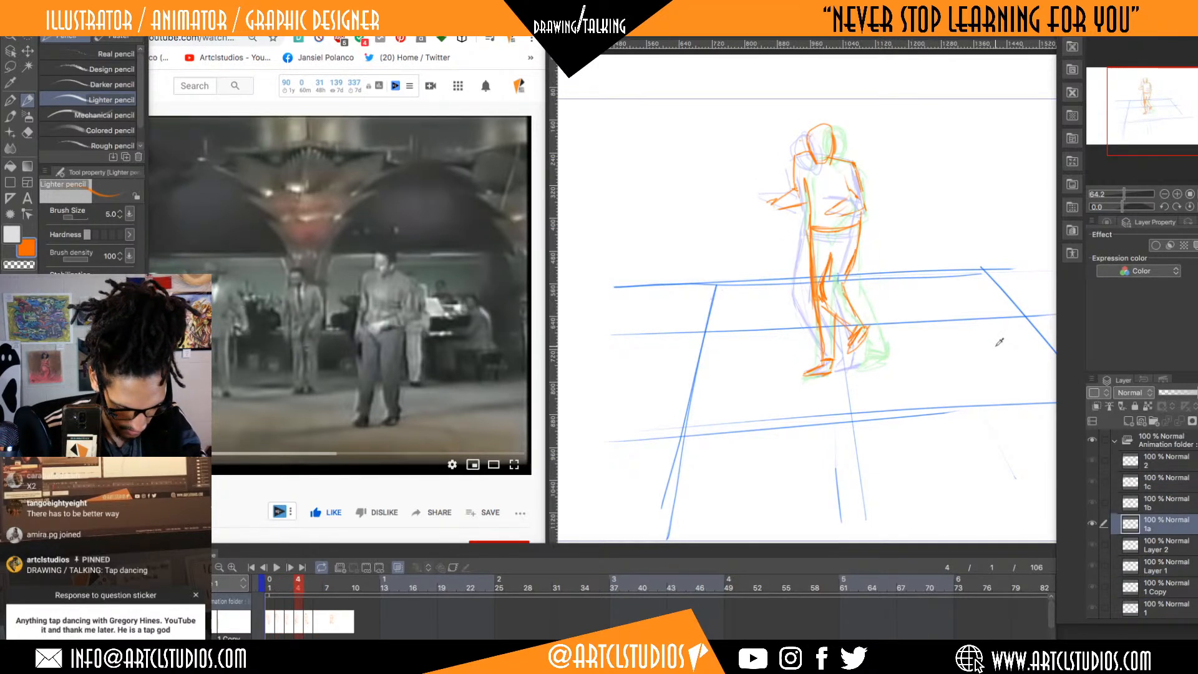
pyautogui.press('.')
pyautogui.press('.')
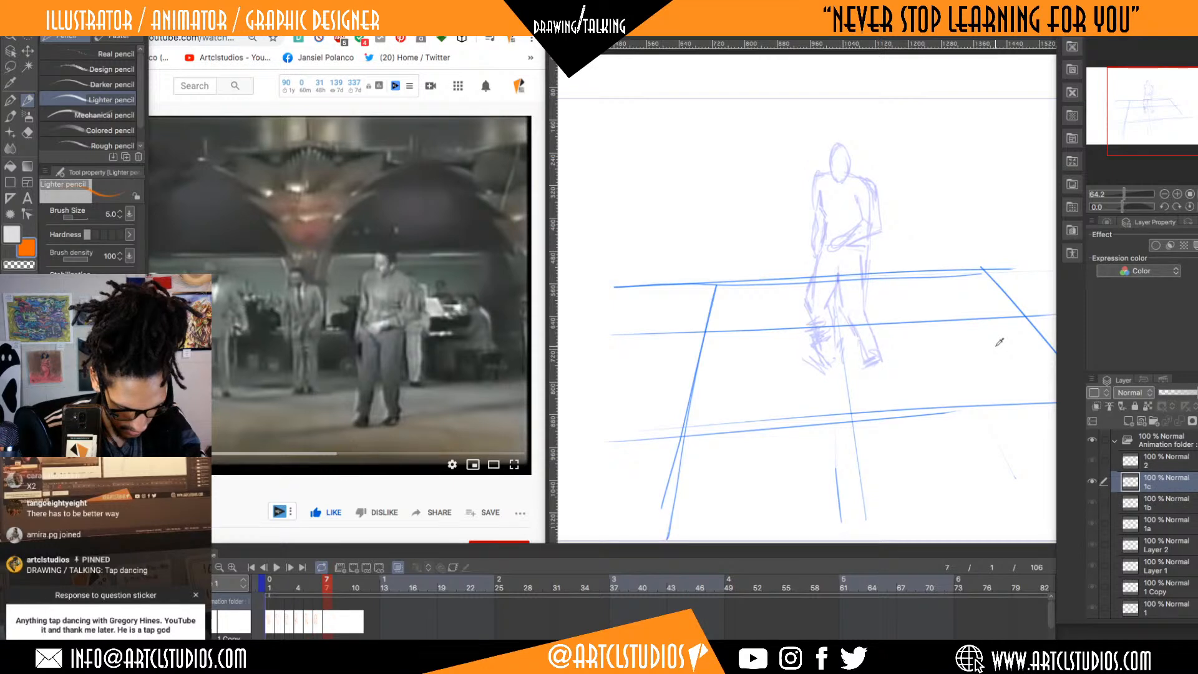
# - Switch to the browser, replay the reference video around the dancer's crossed-arm pose, pause it there, and return to Clip Studio Paint
pyautogui.click(355, 488)
pyautogui.press('space')
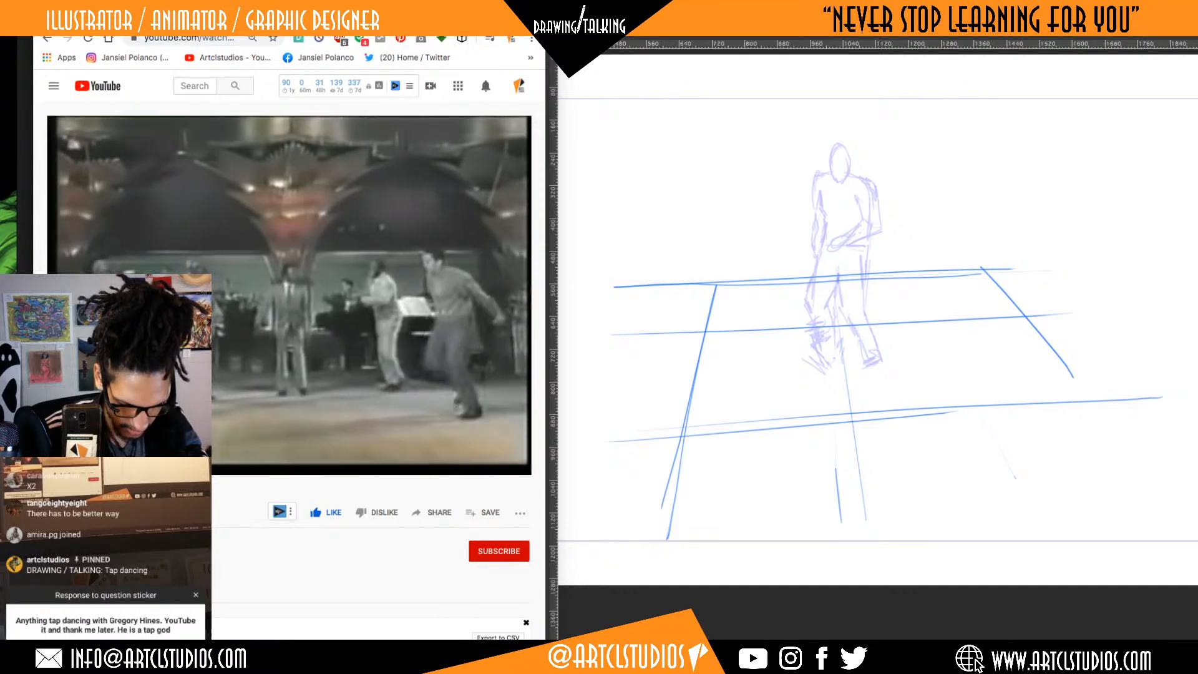
pyautogui.press('Left')
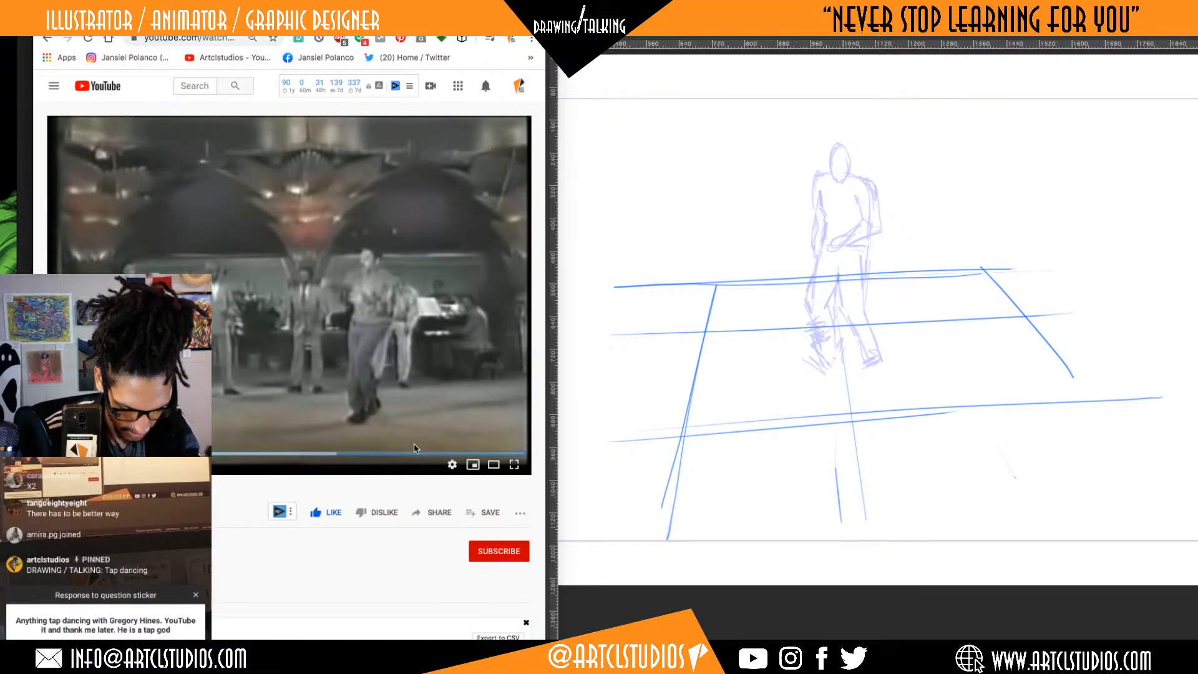
pyautogui.press('space')
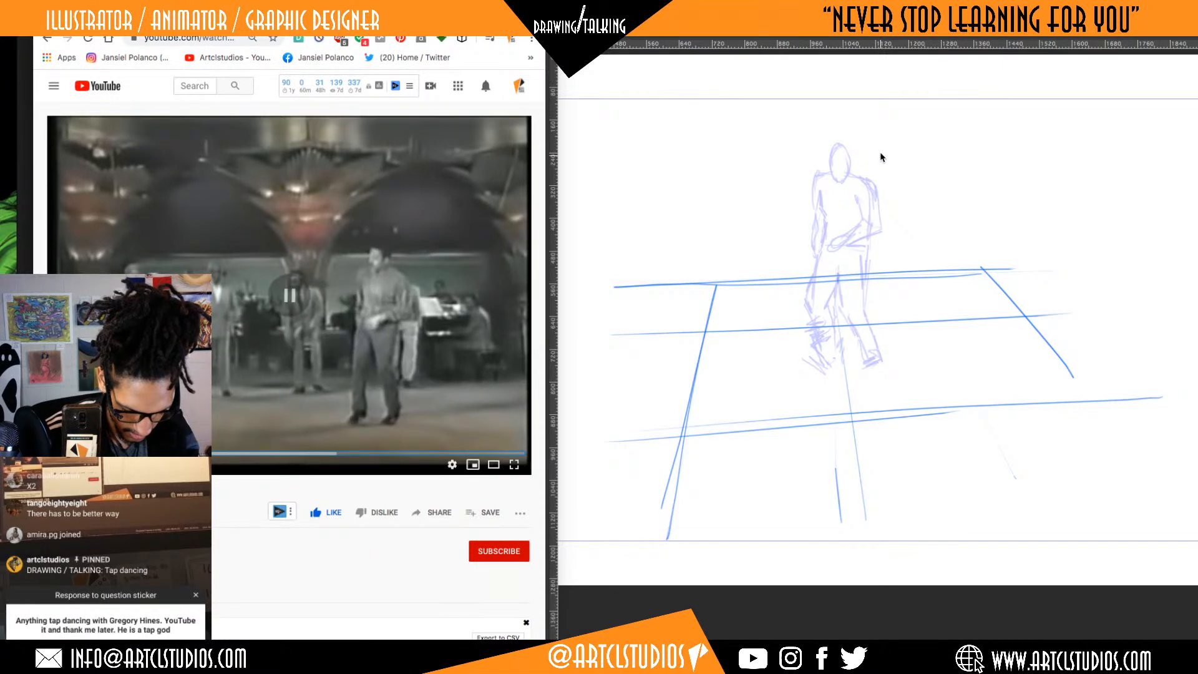
pyautogui.press('space')
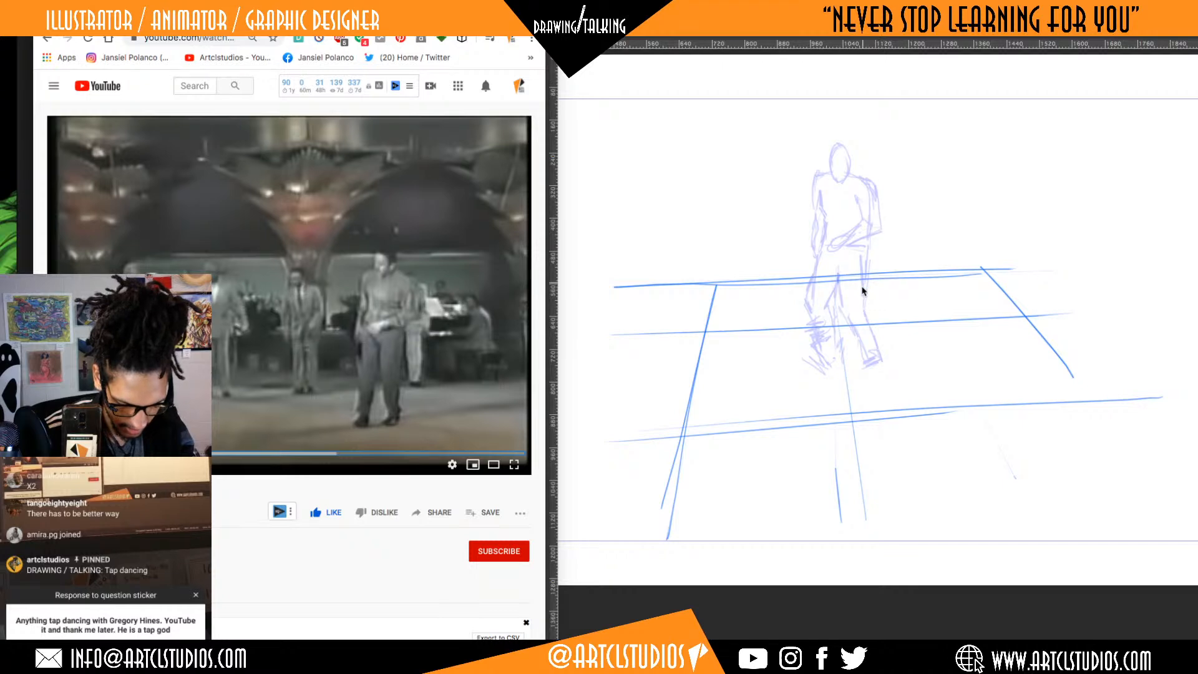
pyautogui.press('Tab')
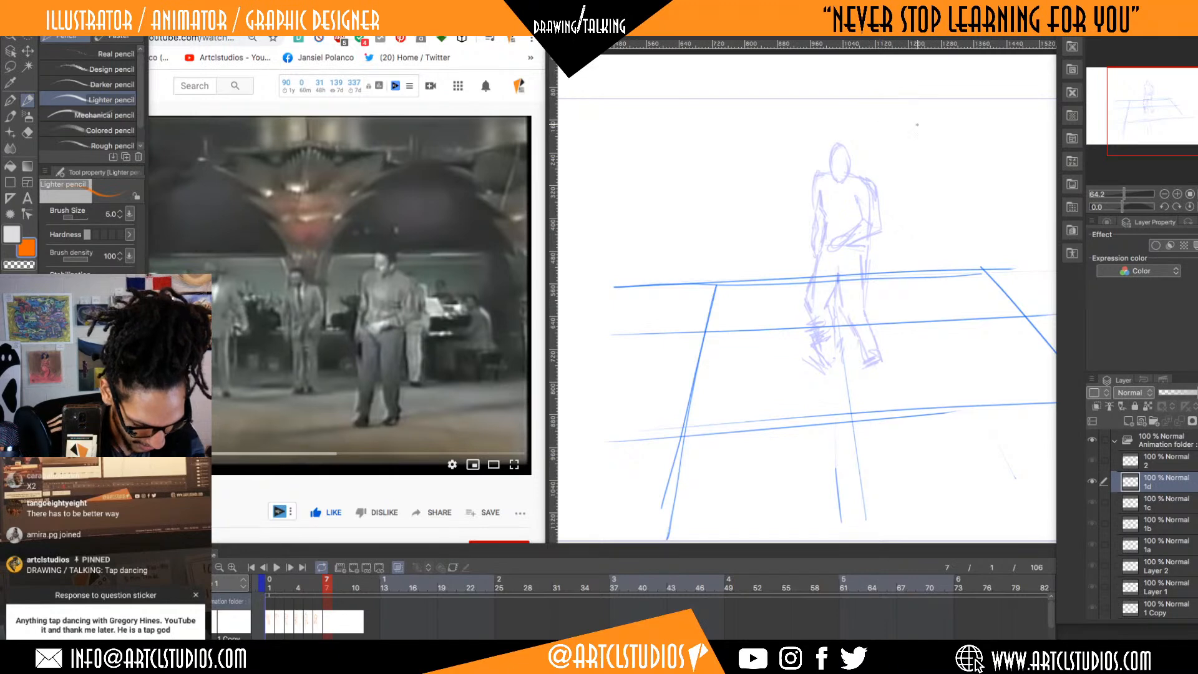
# - Sketch the waistline, both legs and the feet of the crossed-arm pose in orange on cel 1d, discarding the first shoulder stroke
pyautogui.moveTo(824, 172); pyautogui.dragTo(879, 199)
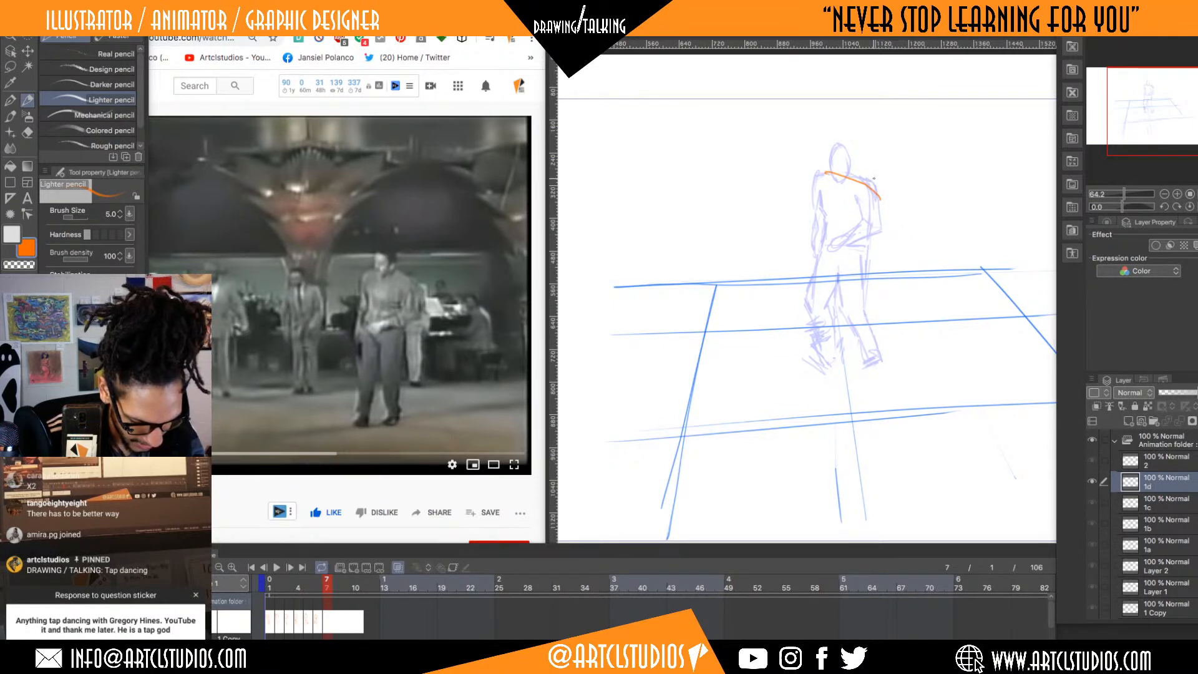
pyautogui.hotkey('ctrl', 'z')
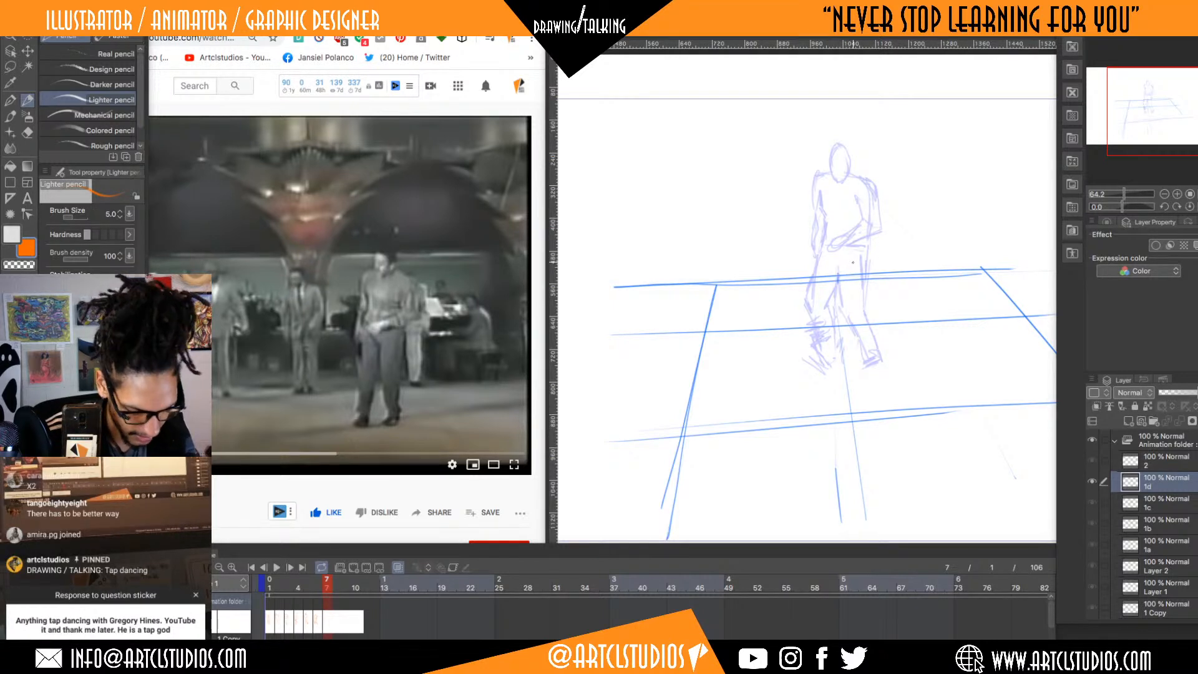
pyautogui.moveTo(868, 249); pyautogui.dragTo(863, 313)
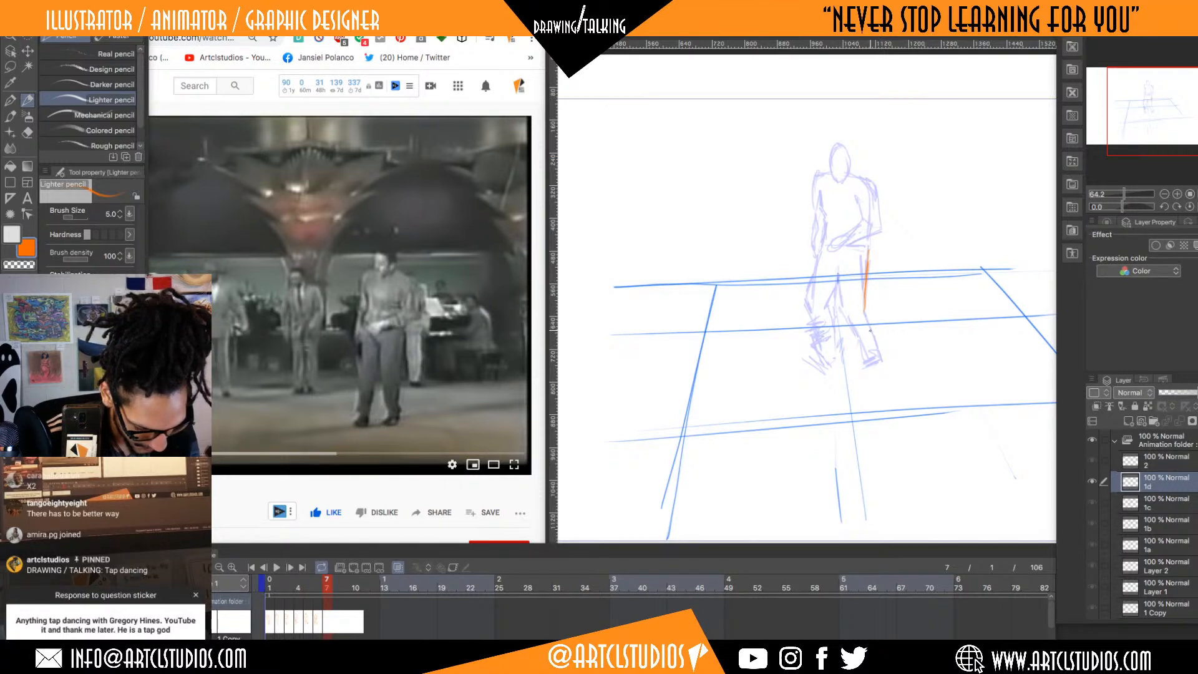
pyautogui.moveTo(859, 363); pyautogui.dragTo(875, 361)
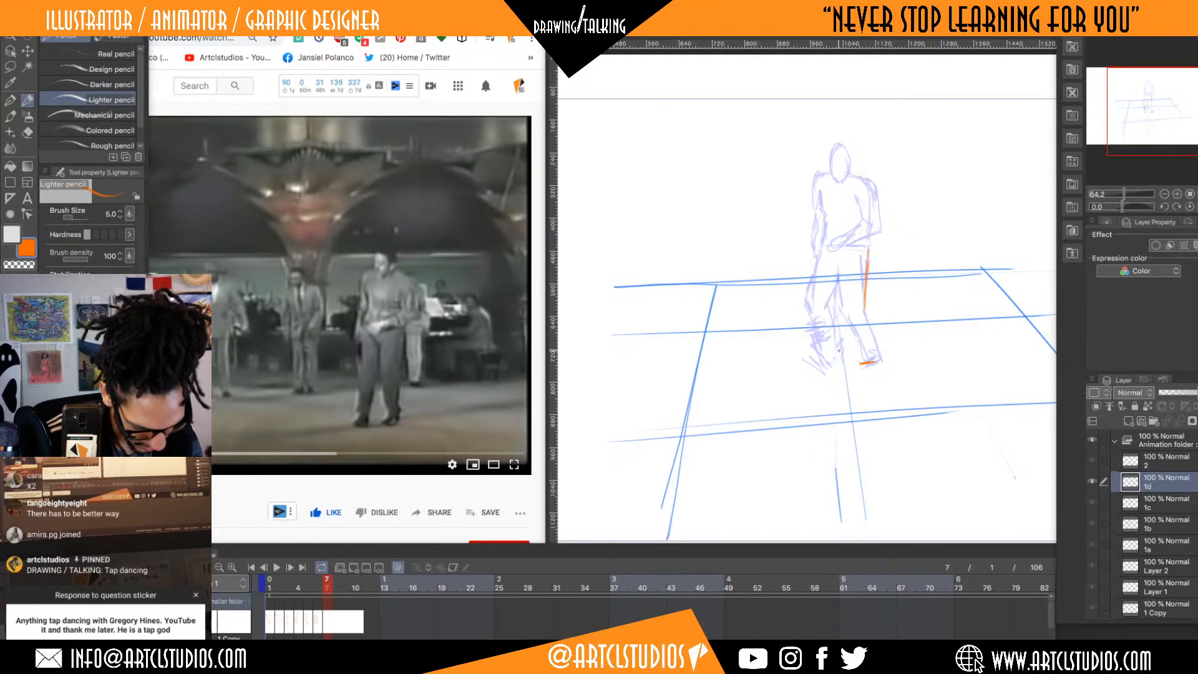
pyautogui.moveTo(873, 358)
pyautogui.mouseDown()
pyautogui.moveTo(864, 317)
pyautogui.moveTo(847, 325)
pyautogui.moveTo(839, 300)
pyautogui.mouseUp()
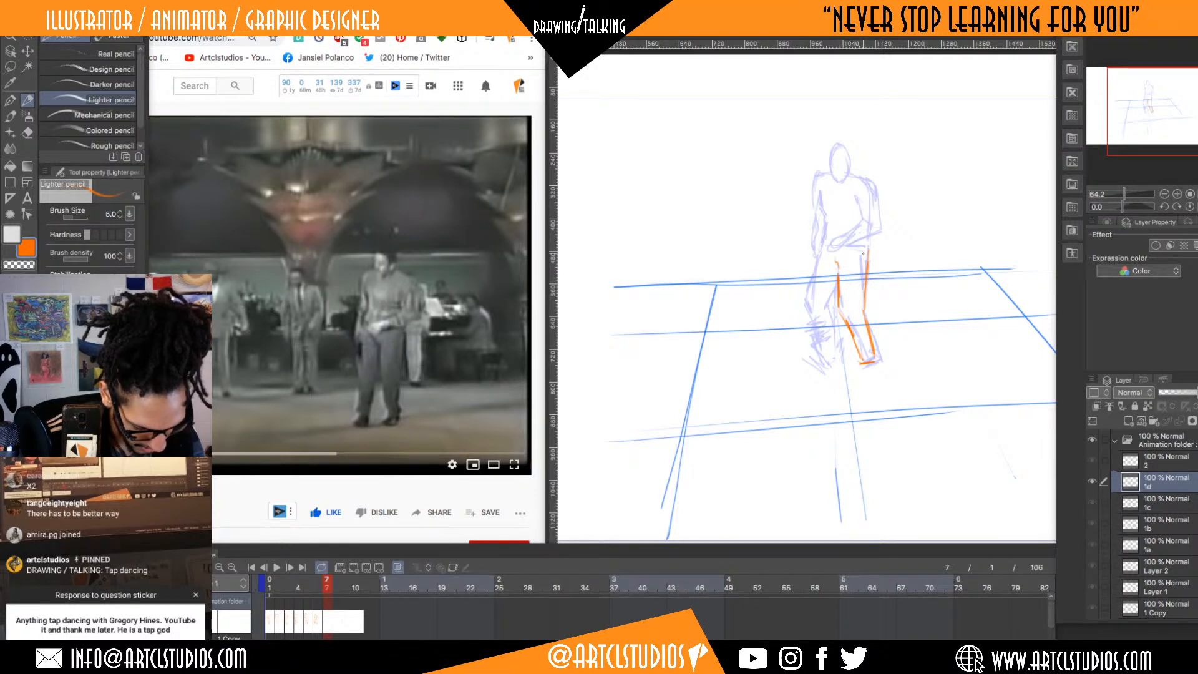
pyautogui.moveTo(865, 250)
pyautogui.mouseDown()
pyautogui.moveTo(833, 242)
pyautogui.moveTo(814, 290)
pyautogui.mouseUp()
pyautogui.moveTo(824, 242); pyautogui.dragTo(815, 280)
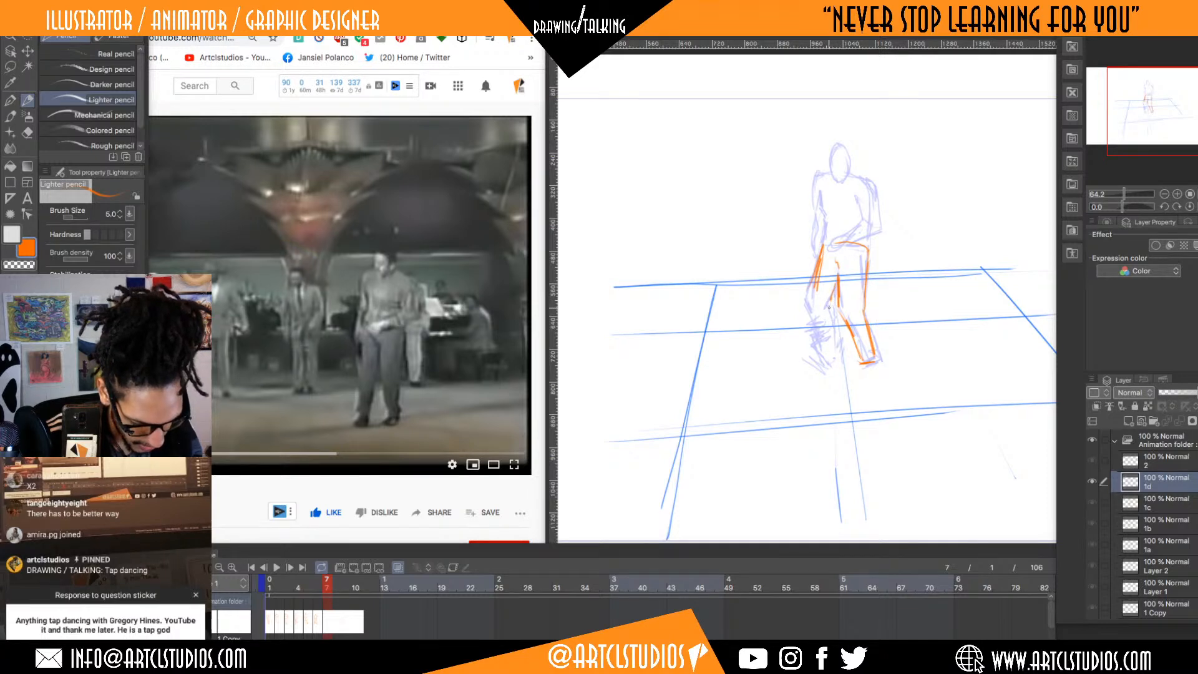
pyautogui.moveTo(831, 317); pyautogui.dragTo(827, 354)
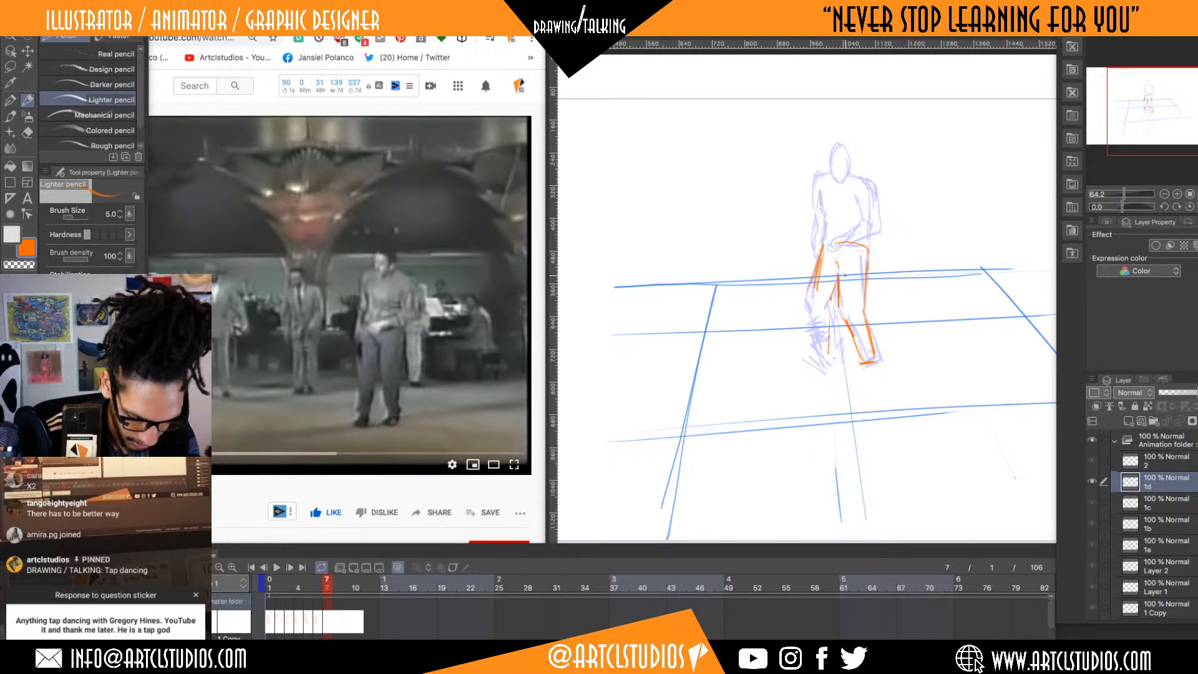
pyautogui.moveTo(817, 290)
pyautogui.mouseDown()
pyautogui.moveTo(815, 347)
pyautogui.moveTo(813, 290)
pyautogui.moveTo(825, 358)
pyautogui.mouseUp()
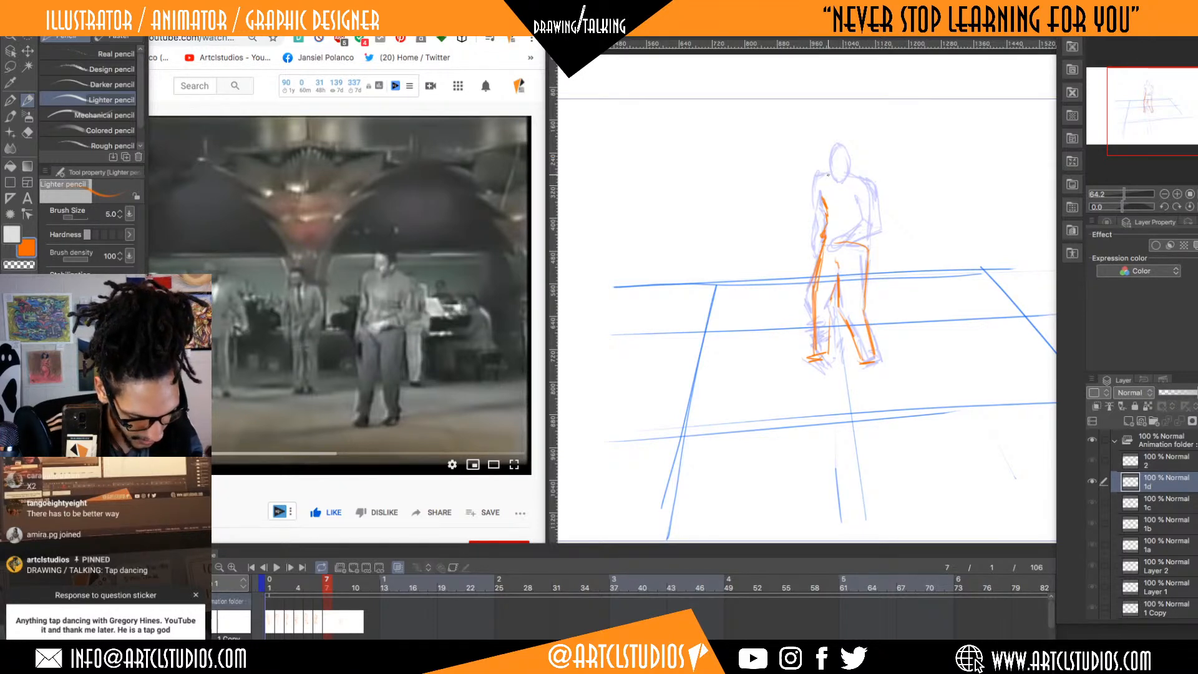
# - Sketch the shoulders, the folded arms and the head in orange on cel 1d
pyautogui.moveTo(825, 176); pyautogui.dragTo(869, 183)
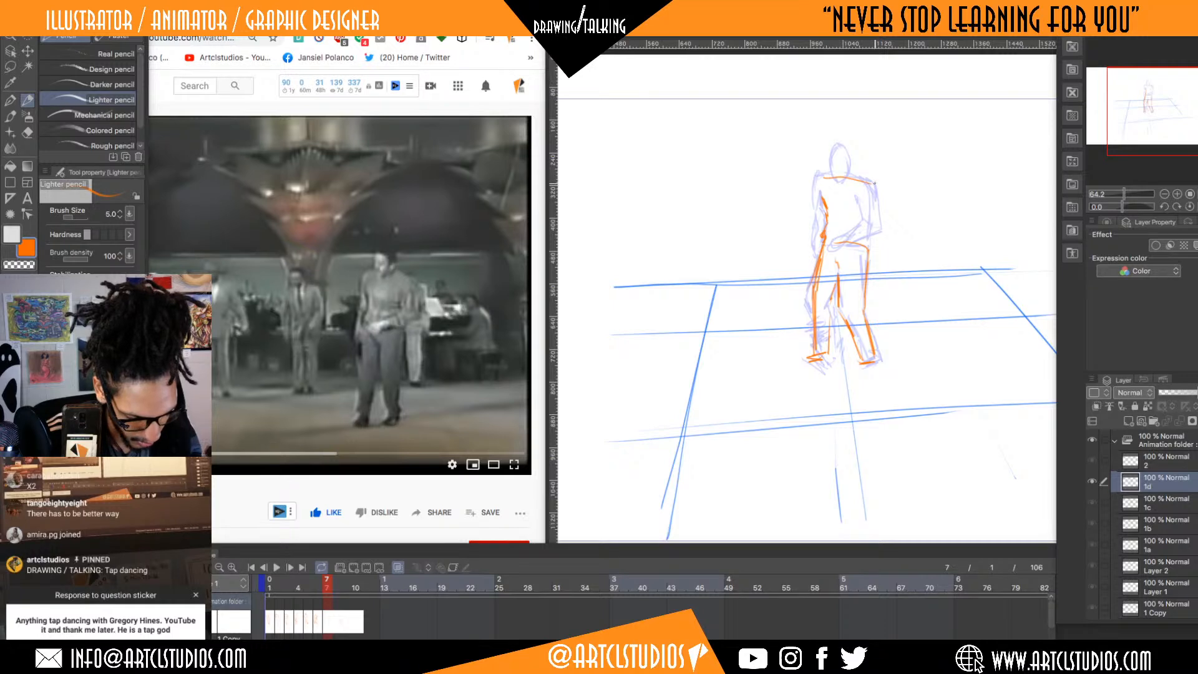
pyautogui.moveTo(821, 178); pyautogui.dragTo(820, 210)
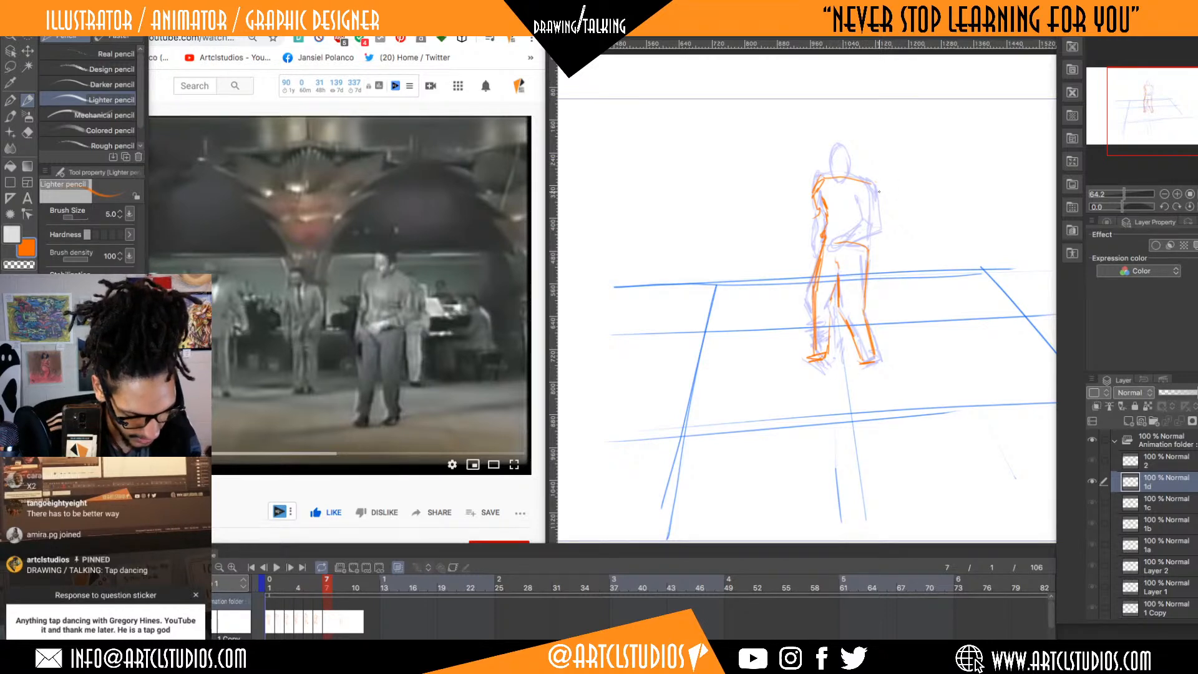
pyautogui.moveTo(880, 188)
pyautogui.mouseDown()
pyautogui.moveTo(885, 235)
pyautogui.moveTo(873, 225)
pyautogui.moveTo(873, 239)
pyautogui.moveTo(830, 248)
pyautogui.moveTo(869, 223)
pyautogui.moveTo(836, 244)
pyautogui.mouseUp()
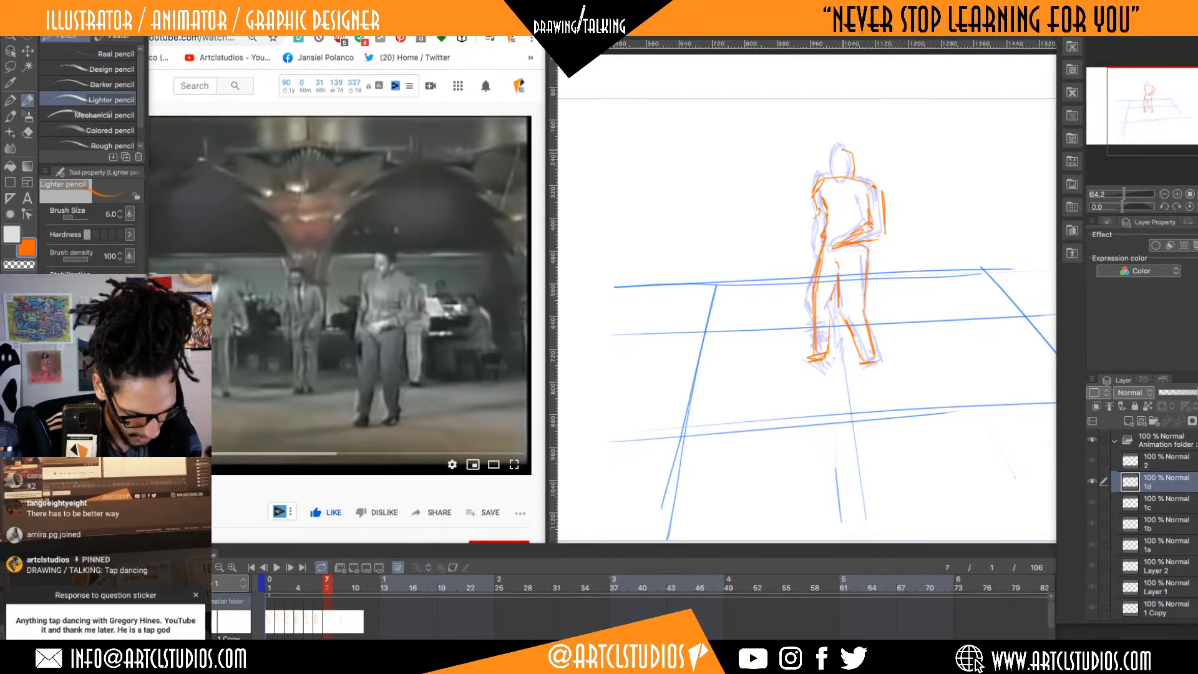
pyautogui.moveTo(836, 158)
pyautogui.mouseDown()
pyautogui.moveTo(850, 192)
pyautogui.moveTo(860, 170)
pyautogui.mouseUp()
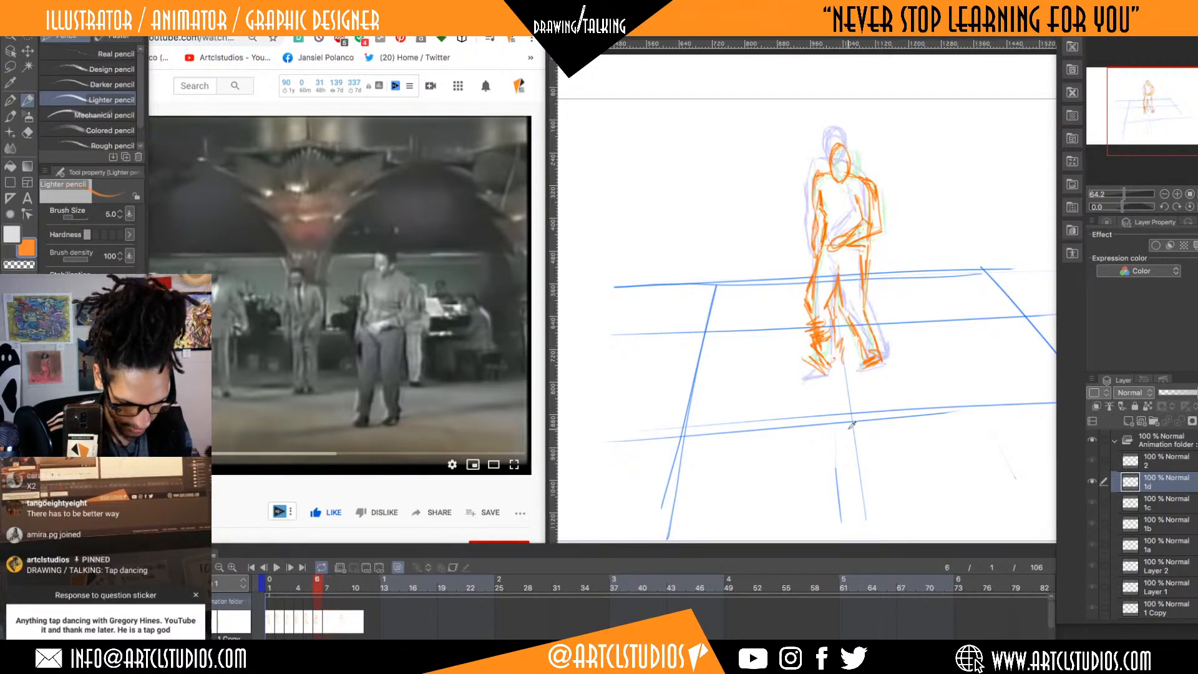
# - Flip back and forth through frames 1 to 7 to check the motion into the pose on cel 1d
pyautogui.press('Left')
pyautogui.press('Left')
pyautogui.press('Left')
pyautogui.press('Left')
pyautogui.press('Left')
pyautogui.press('Left')
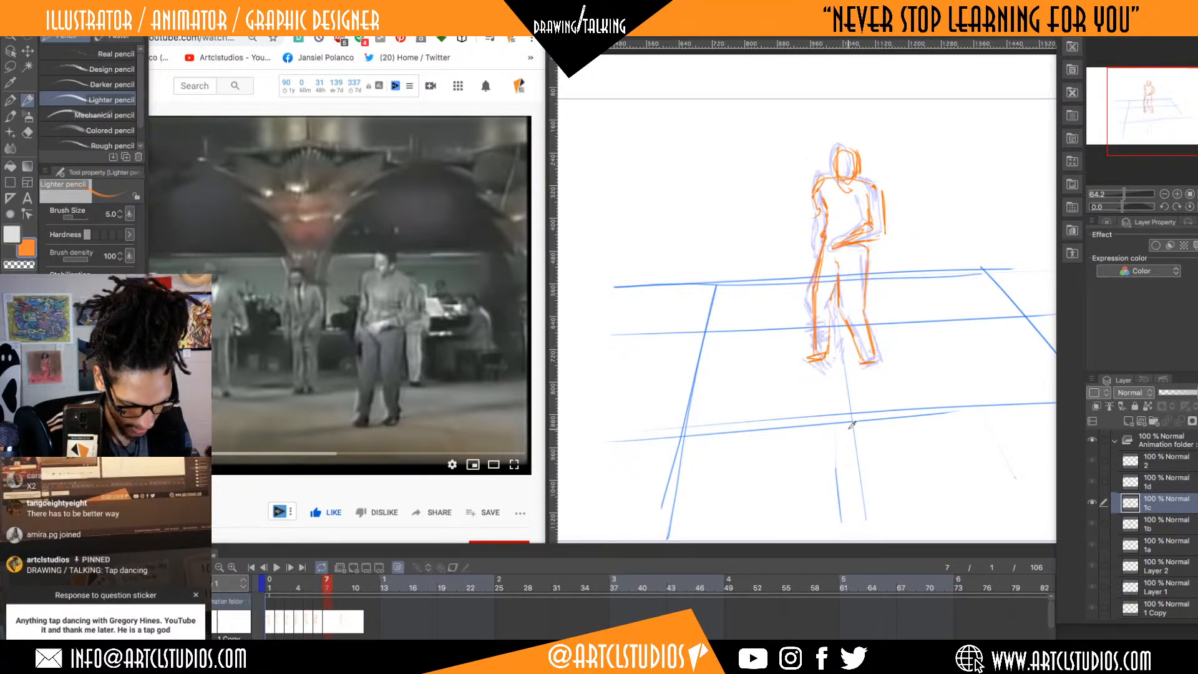
pyautogui.press('Right')
pyautogui.press('Right')
pyautogui.press('Right')
pyautogui.press('Right')
pyautogui.press('Right')
pyautogui.press('Right')
pyautogui.press('Left')
pyautogui.press('Right')
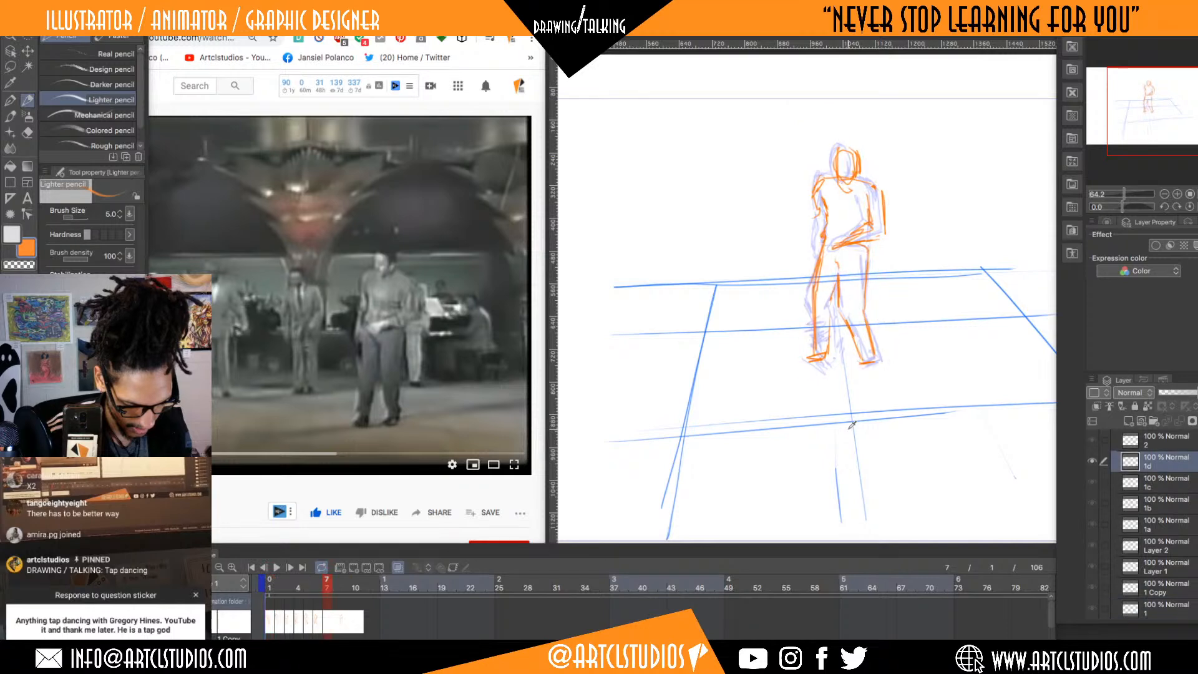
pyautogui.press('Left')
pyautogui.press('Left')
pyautogui.press('Left')
pyautogui.press('Left')
pyautogui.press('Left')
pyautogui.press('Left')
pyautogui.press('Right')
pyautogui.press('Right')
pyautogui.press('Right')
pyautogui.press('Right')
pyautogui.press('Right')
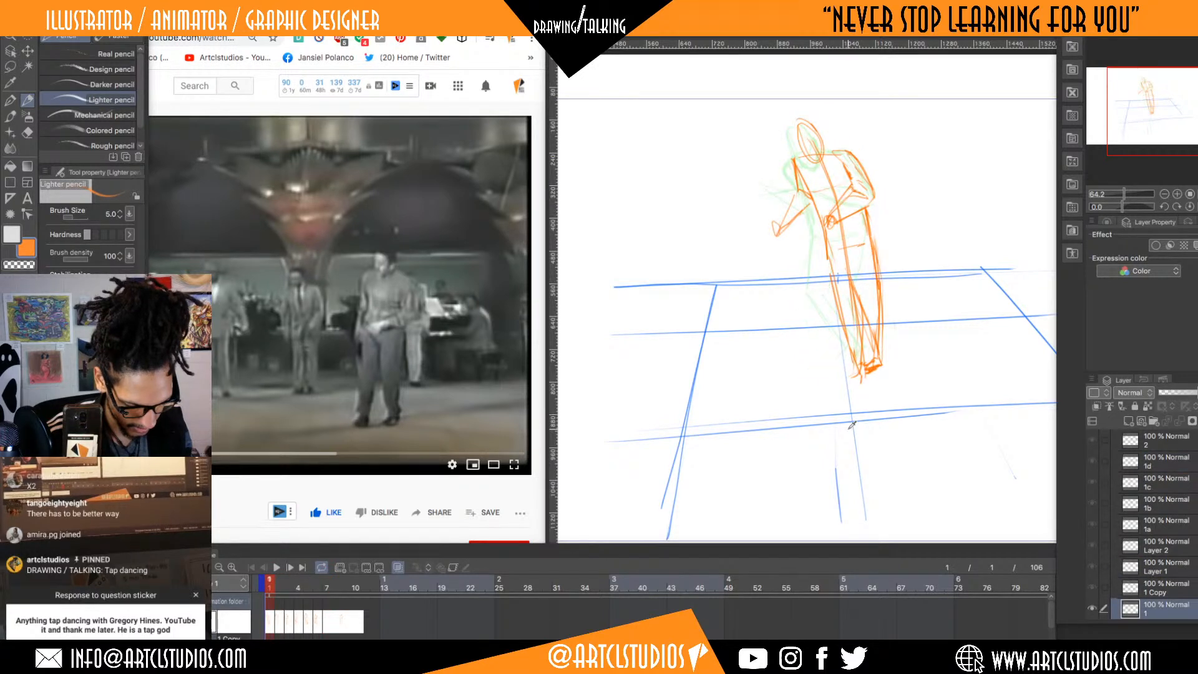
pyautogui.press('Left')
pyautogui.press('Left')
pyautogui.press('Right')
pyautogui.press('Right')
pyautogui.press('Right')
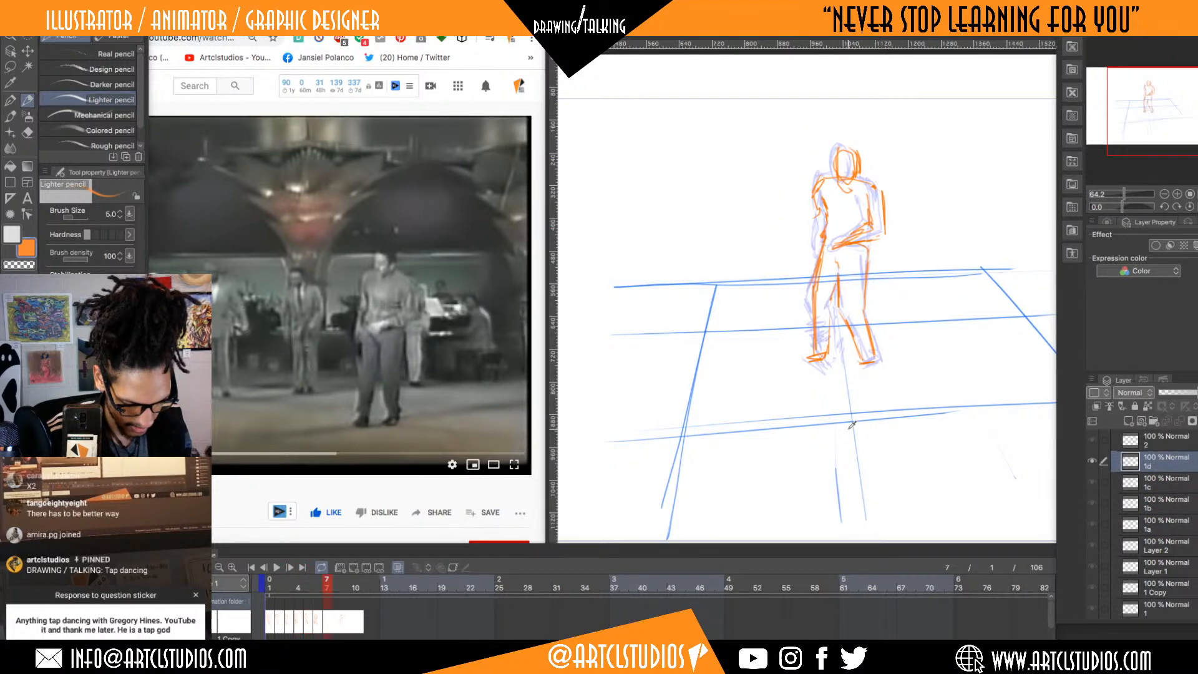
# - Step back and forth between the poses around frames 3 to 5 to compare them, ending on frame 1
pyautogui.press('Left')
pyautogui.press('Left')
pyautogui.press('Left')
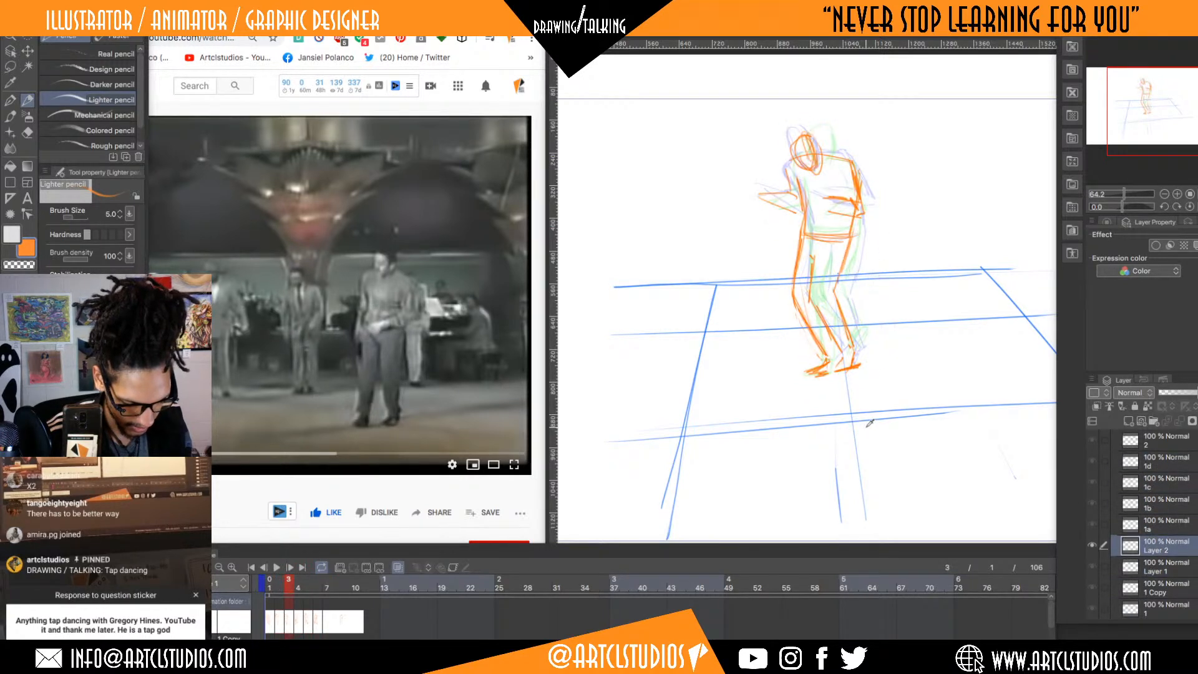
pyautogui.press('Right')
pyautogui.press('Right')
pyautogui.press('Right')
pyautogui.press('Right')
pyautogui.press('Left')
pyautogui.press('Left')
pyautogui.press('Left')
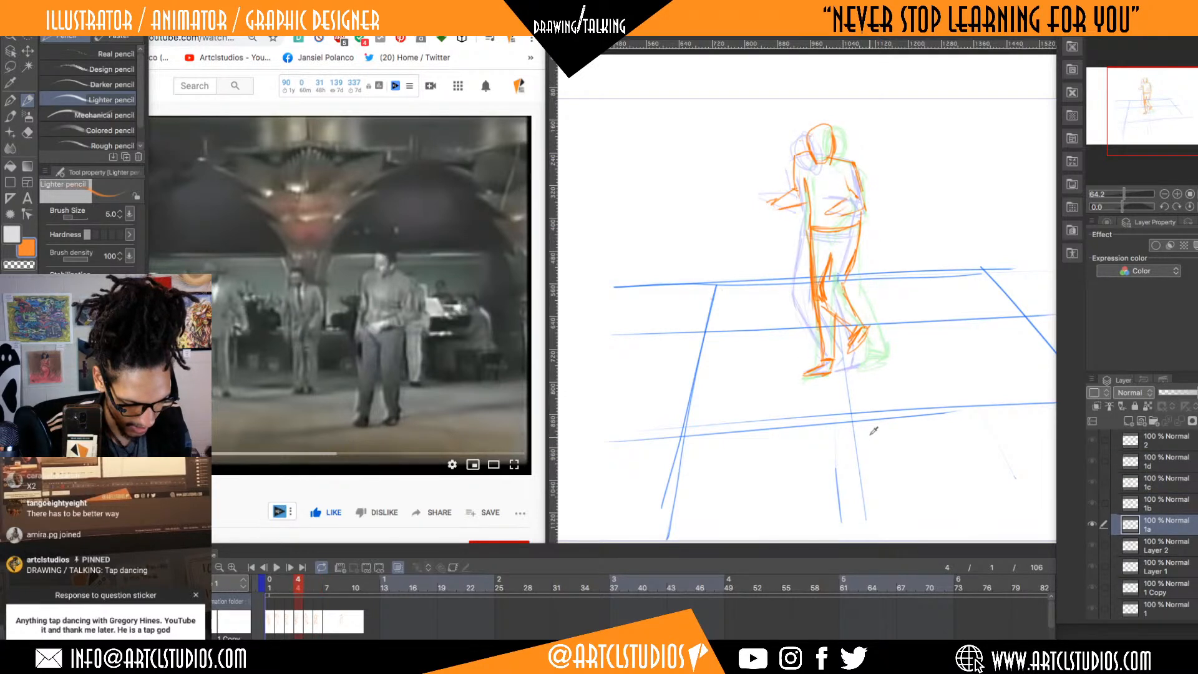
pyautogui.press('Left')
pyautogui.press('Right')
pyautogui.press('Right')
pyautogui.press('Left')
pyautogui.press('Right')
pyautogui.press('Left')
pyautogui.press('Right')
pyautogui.press('Left')
pyautogui.press('Left')
pyautogui.press('Left')
pyautogui.press('Left')
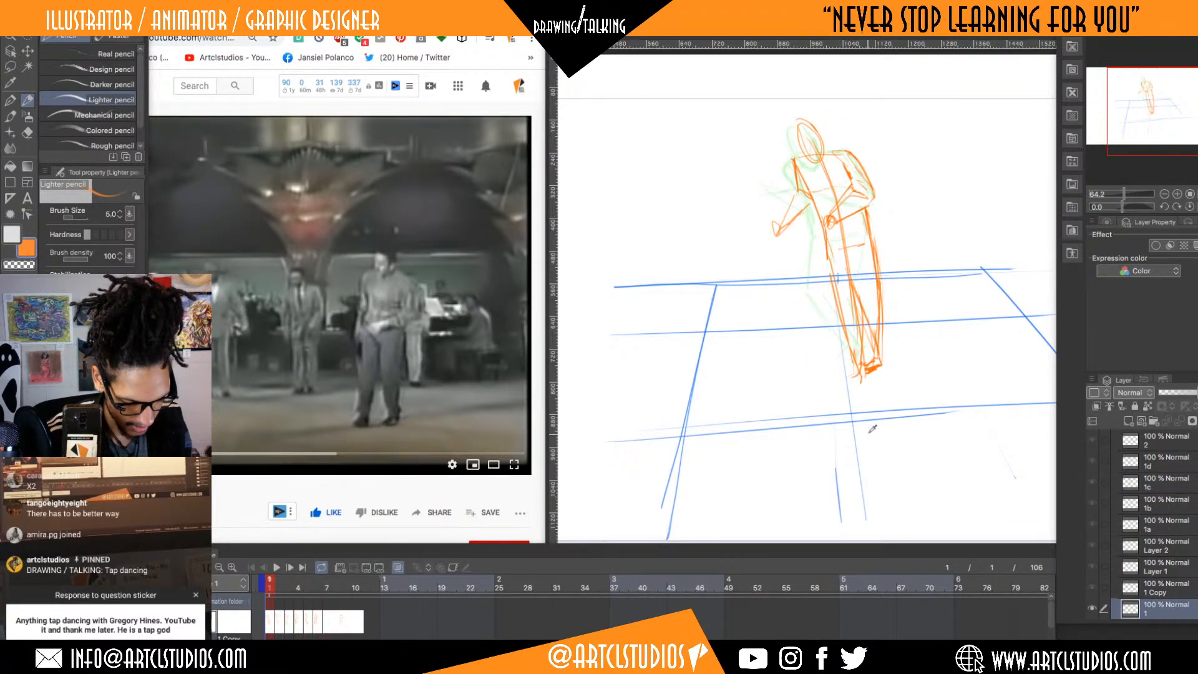
# - Flip through the frames from frame 1 to frame 7 to recheck the motion and add cel 1e at frame 8
pyautogui.press('Right')
pyautogui.press('Left')
pyautogui.press('Right')
pyautogui.press('Right')
pyautogui.press('Right')
pyautogui.press('Right')
pyautogui.press('Right')
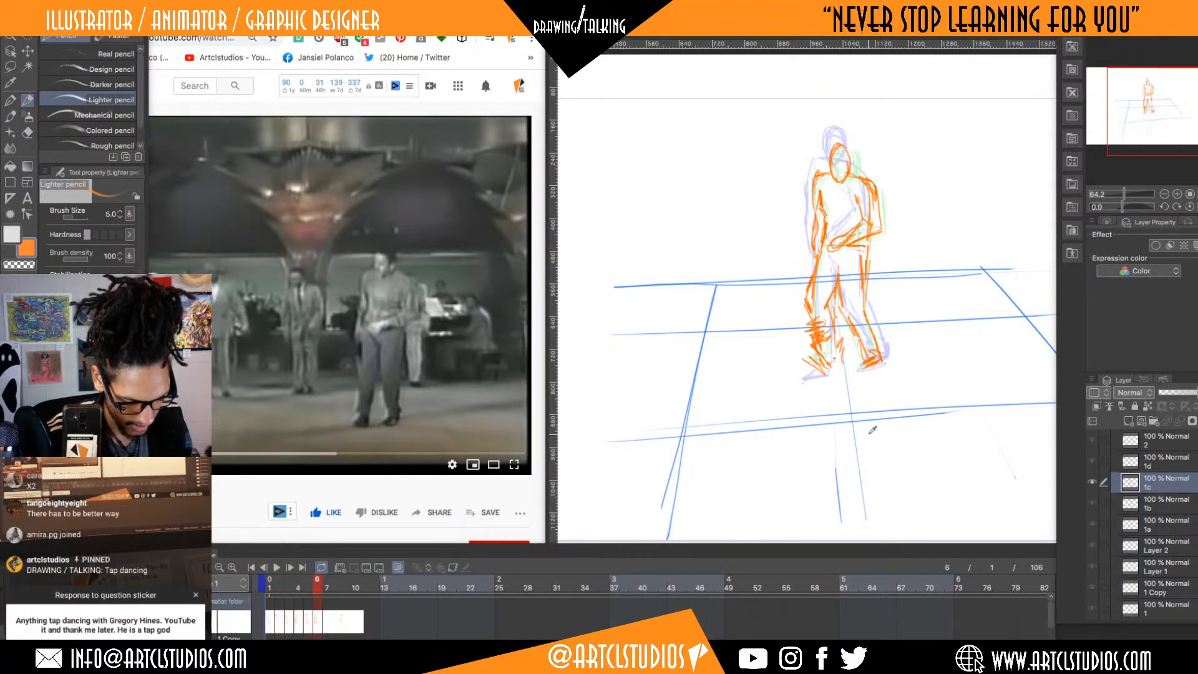
pyautogui.press('Right')
pyautogui.press('Right')
pyautogui.press('Left')
pyautogui.press('Left')
pyautogui.press('Left')
pyautogui.press('Left')
pyautogui.press('Left')
pyautogui.press('Right')
pyautogui.press('Right')
pyautogui.press('Right')
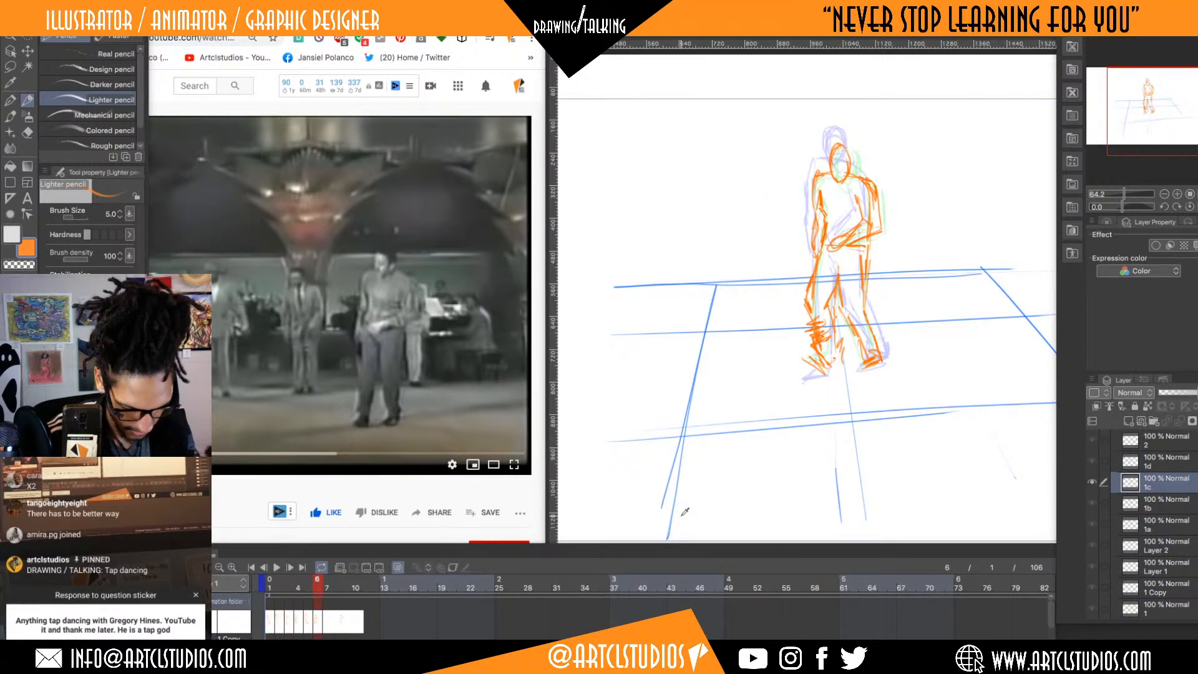
pyautogui.press('Right')
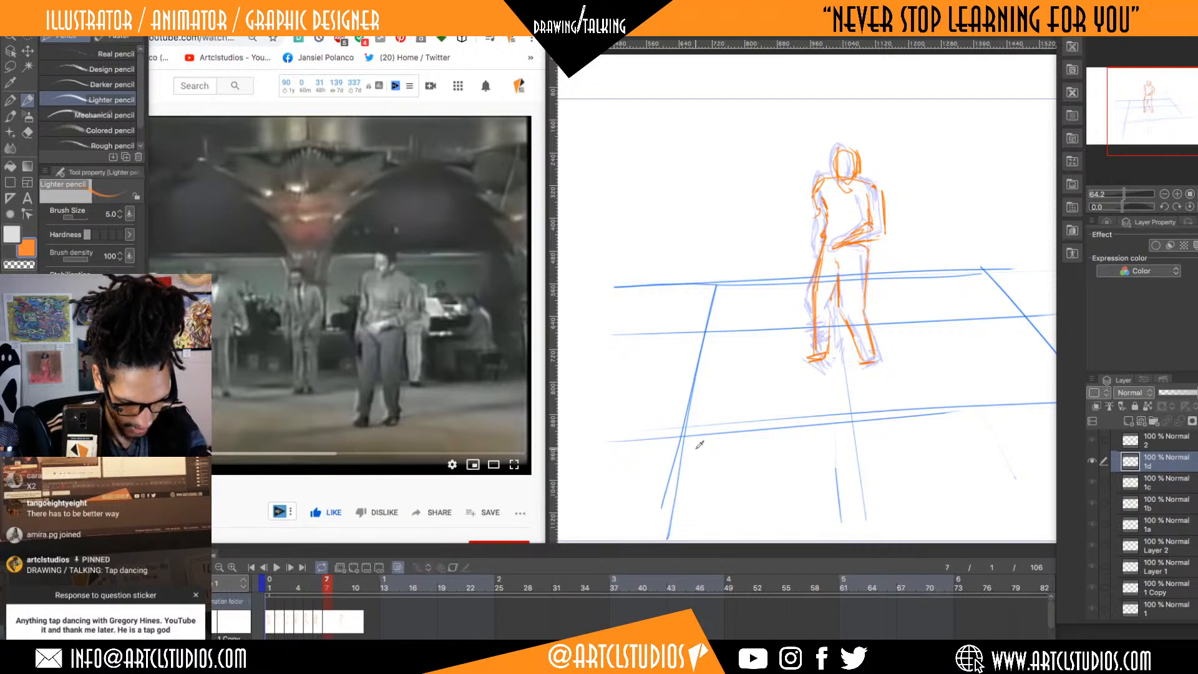
pyautogui.hotkey('alt', 'n')
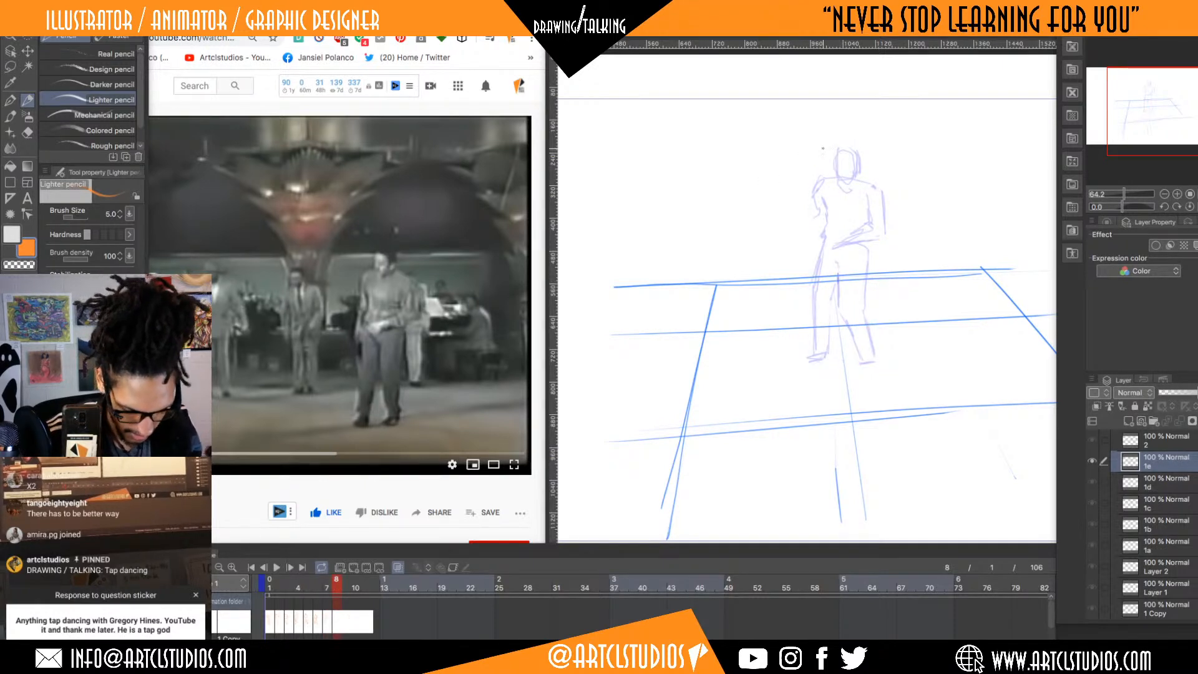
# - Switch to the browser, replay the reference video, pause it on the dancer's side-turned step, and return to Clip Studio Paint
pyautogui.press('Tab')
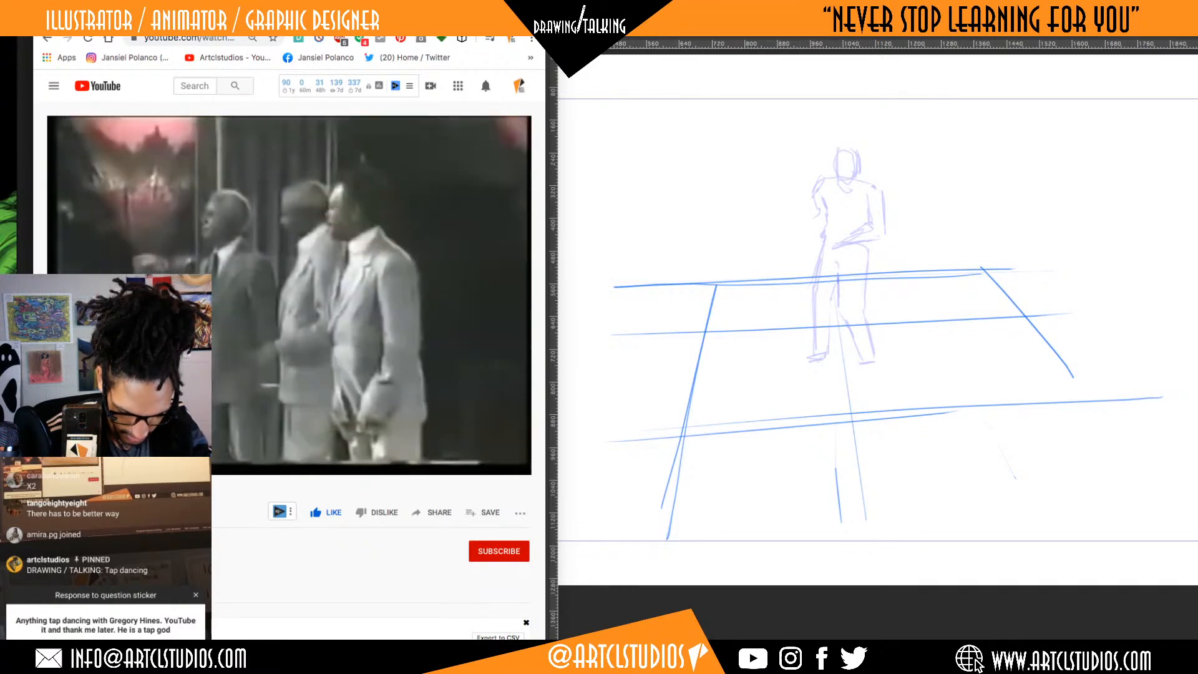
pyautogui.press('Right')
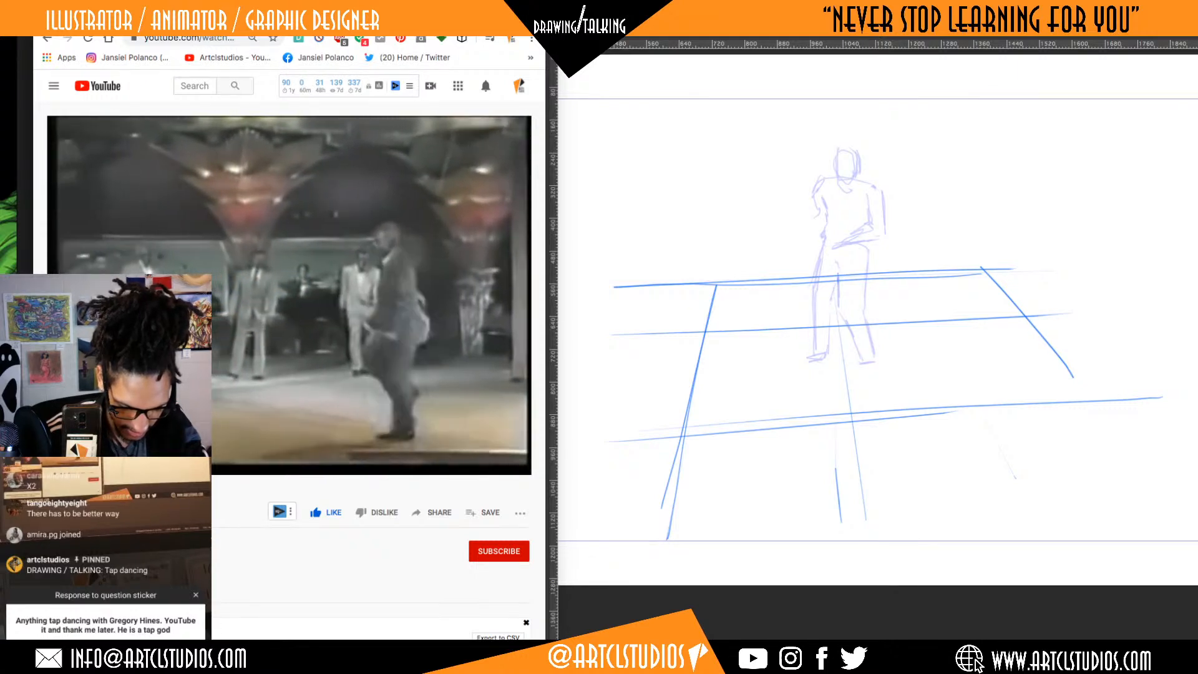
pyautogui.click(457, 433)
pyautogui.click(456, 433)
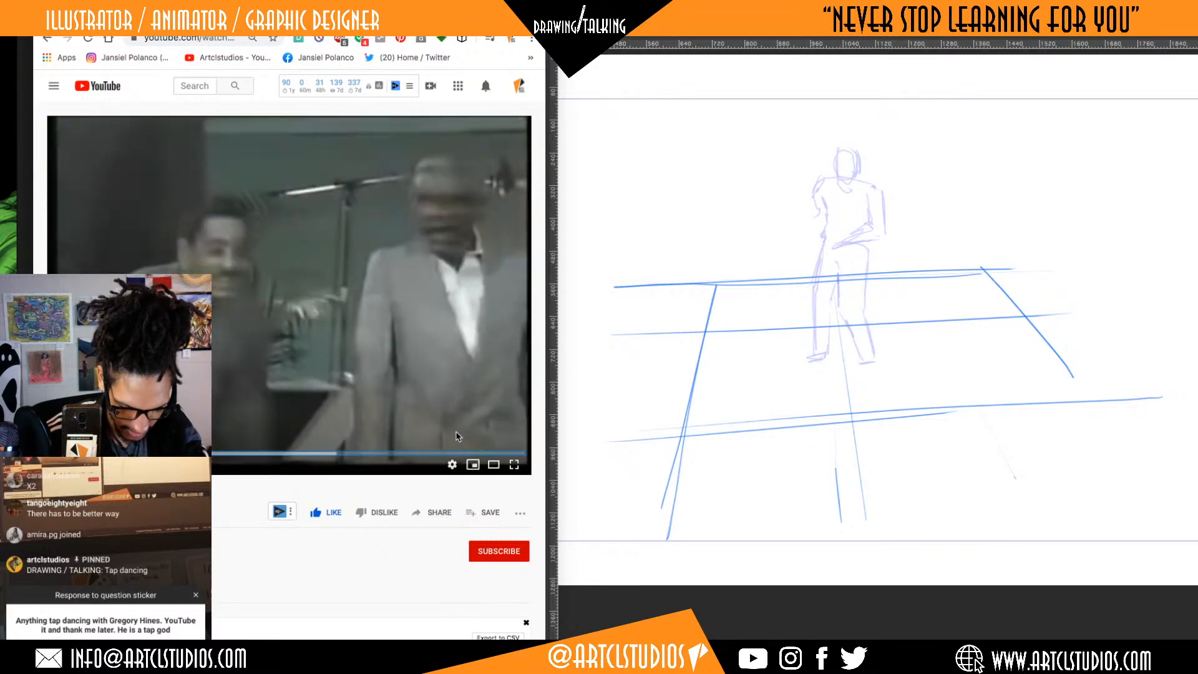
pyautogui.press('Left')
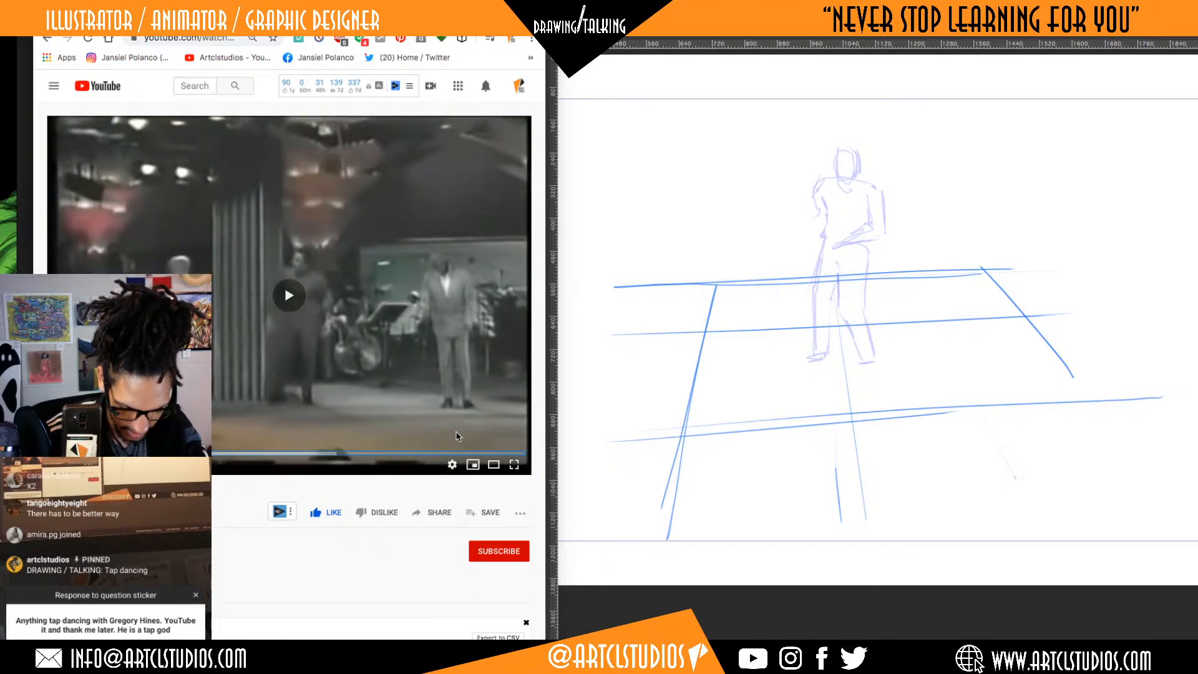
pyautogui.press('space')
pyautogui.press('space')
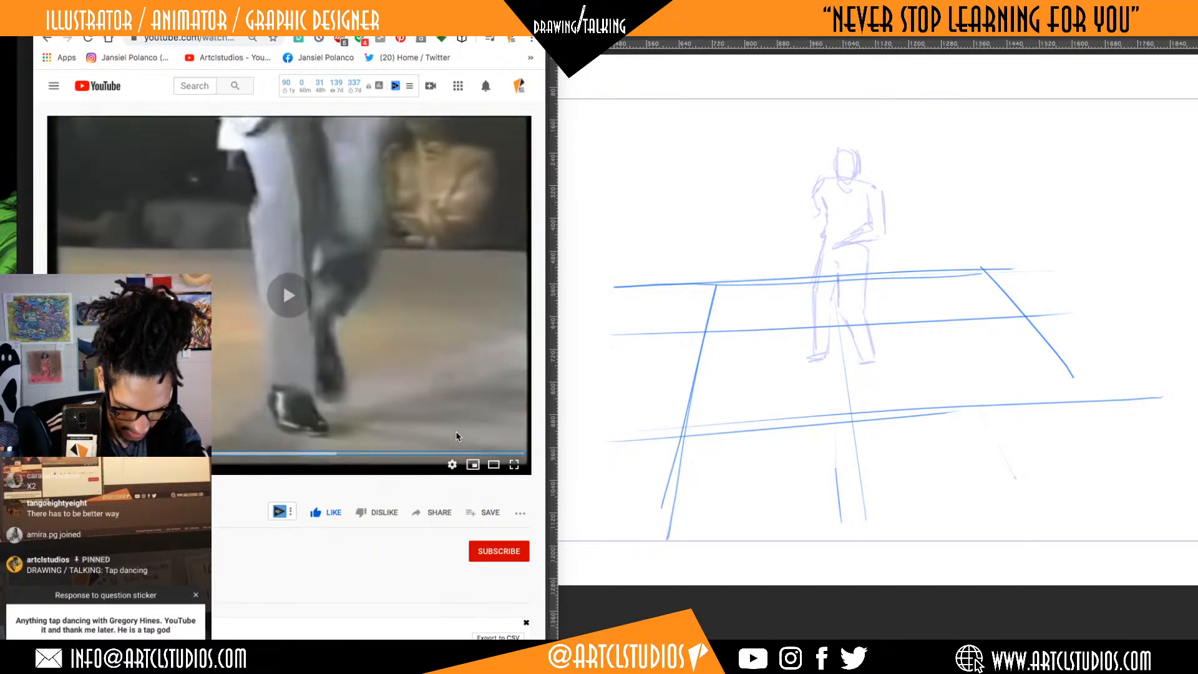
pyautogui.press('space')
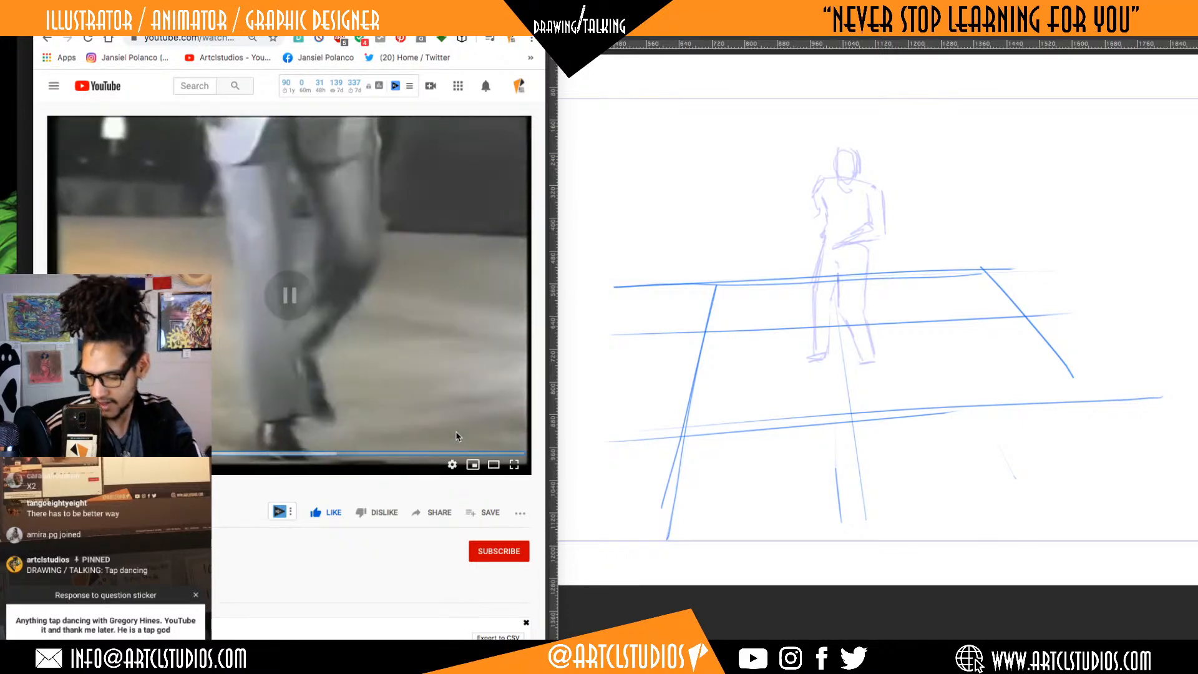
pyautogui.press('space')
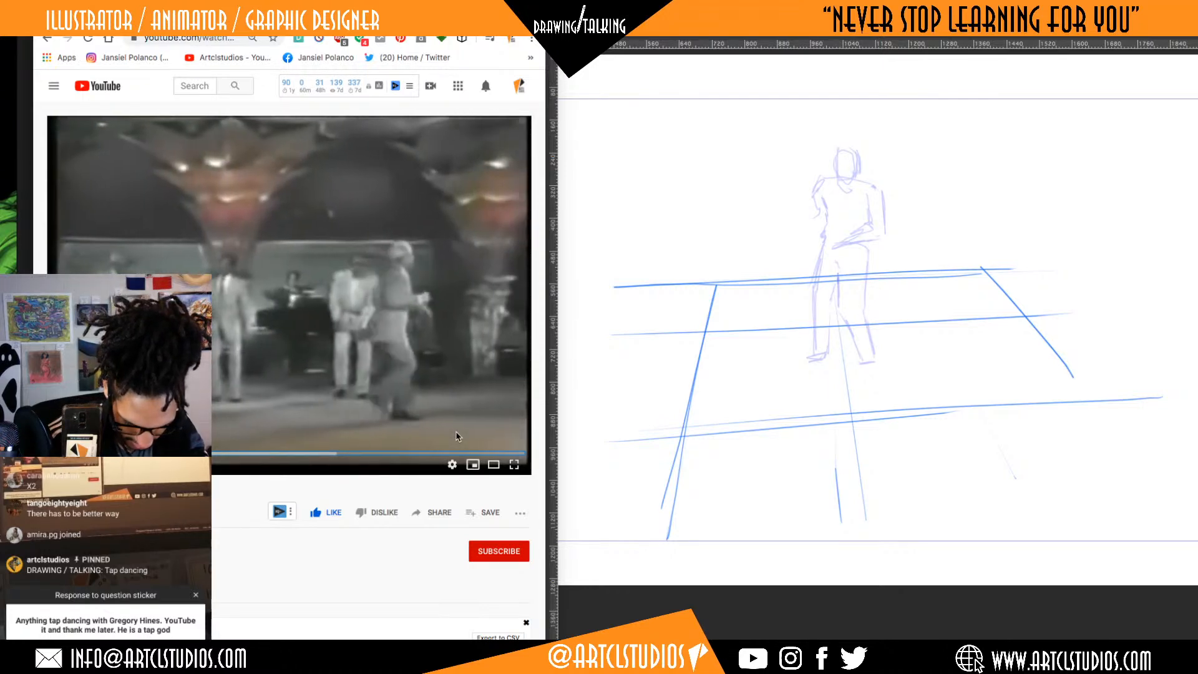
pyautogui.press('space')
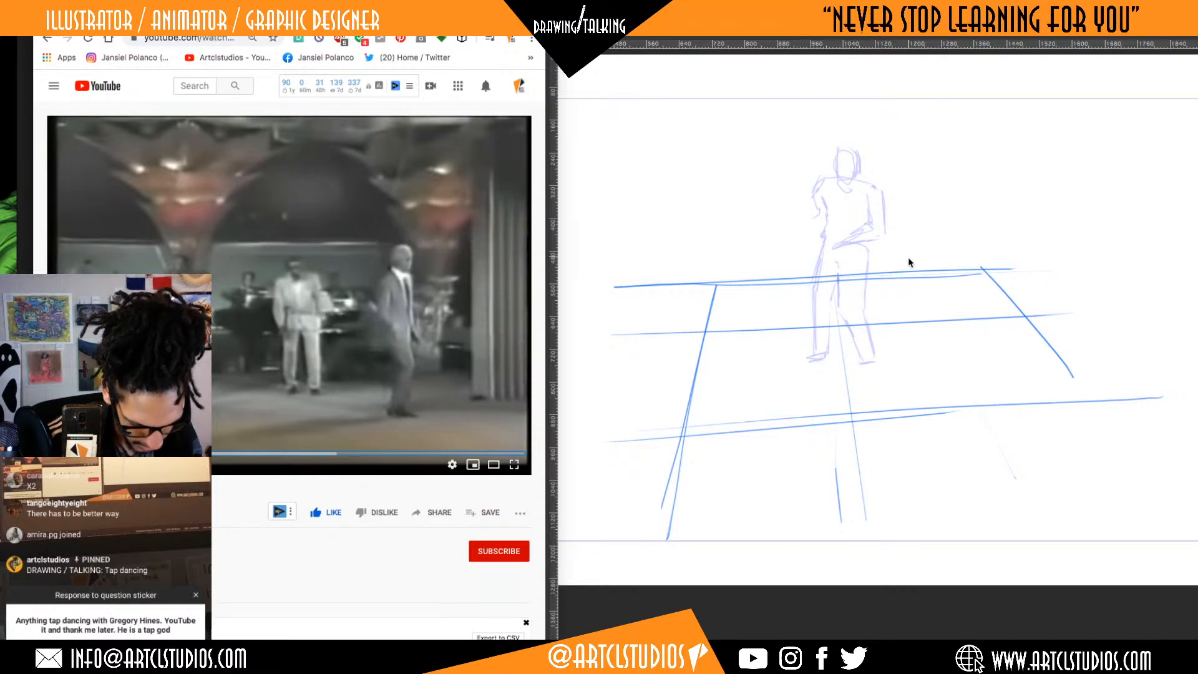
pyautogui.press('Tab')
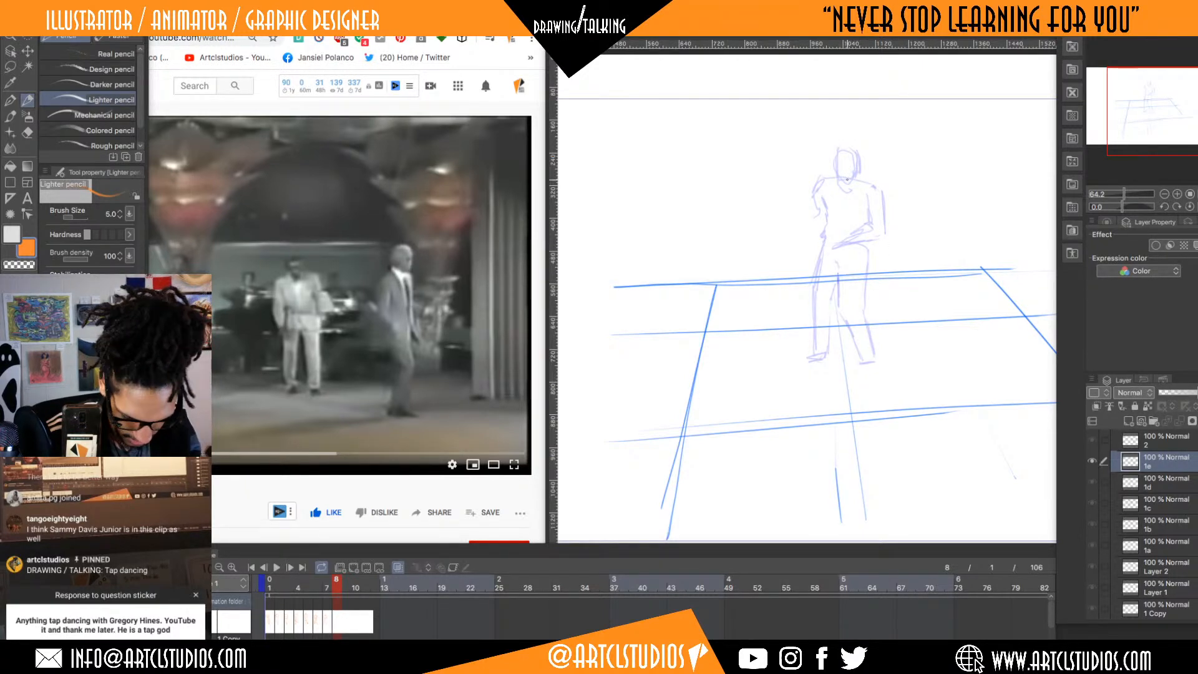
# - Sketch the spine line, bent legs and foot of the side-turned pose in orange on cel 1e
pyautogui.moveTo(841, 269); pyautogui.dragTo(836, 180)
pyautogui.moveTo(837, 180); pyautogui.dragTo(847, 306)
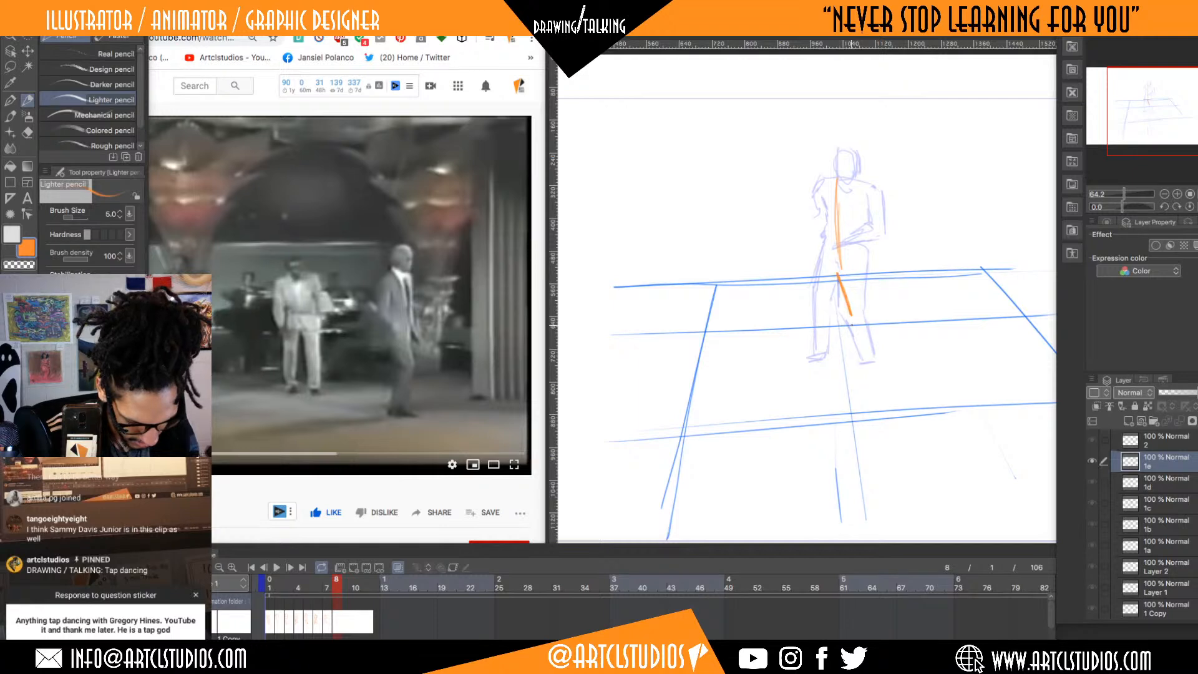
pyautogui.moveTo(851, 316); pyautogui.dragTo(842, 367)
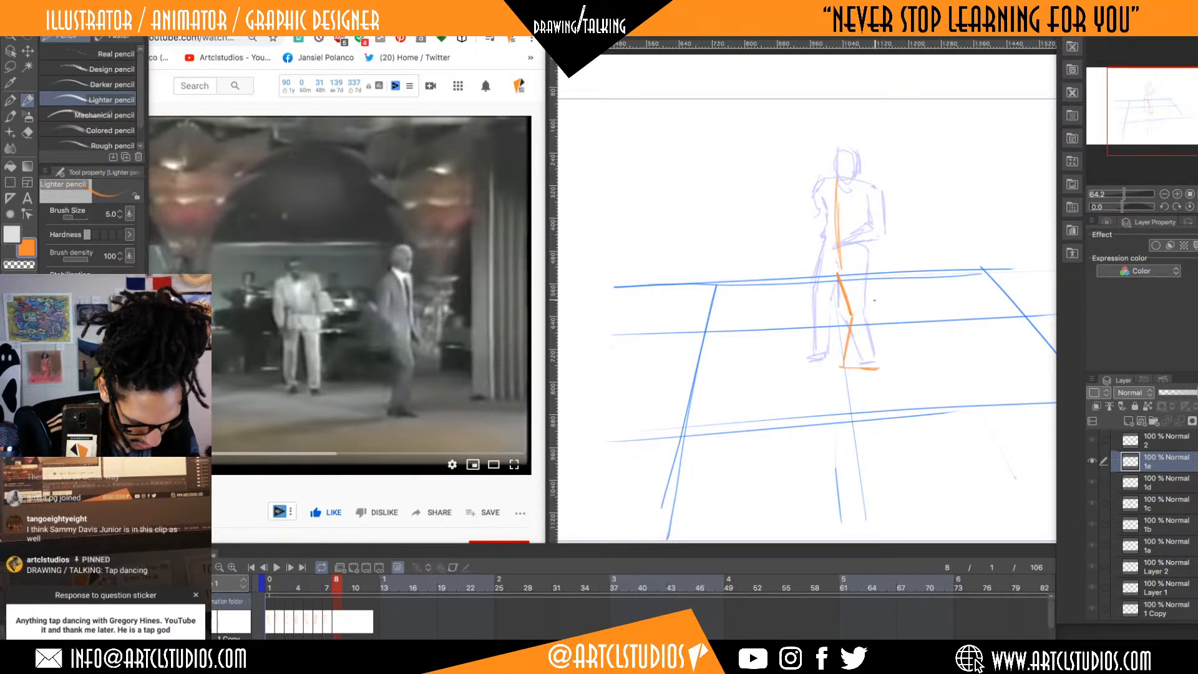
pyautogui.moveTo(850, 323); pyautogui.dragTo(868, 366)
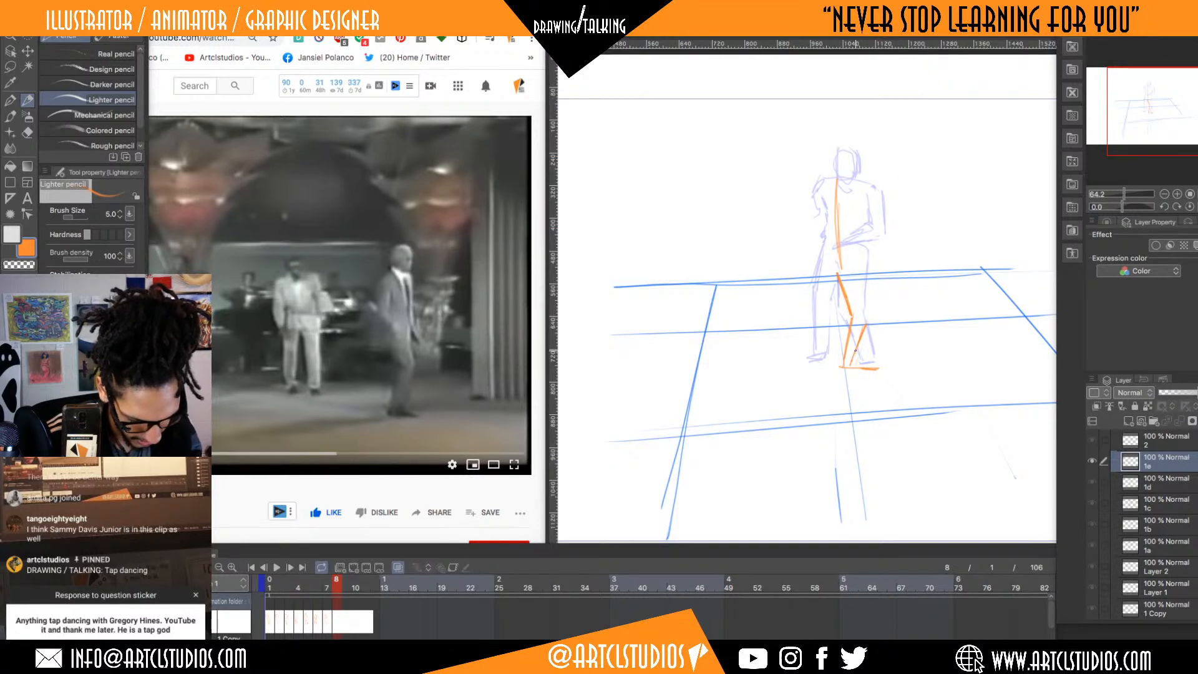
pyautogui.moveTo(867, 313); pyautogui.dragTo(859, 281)
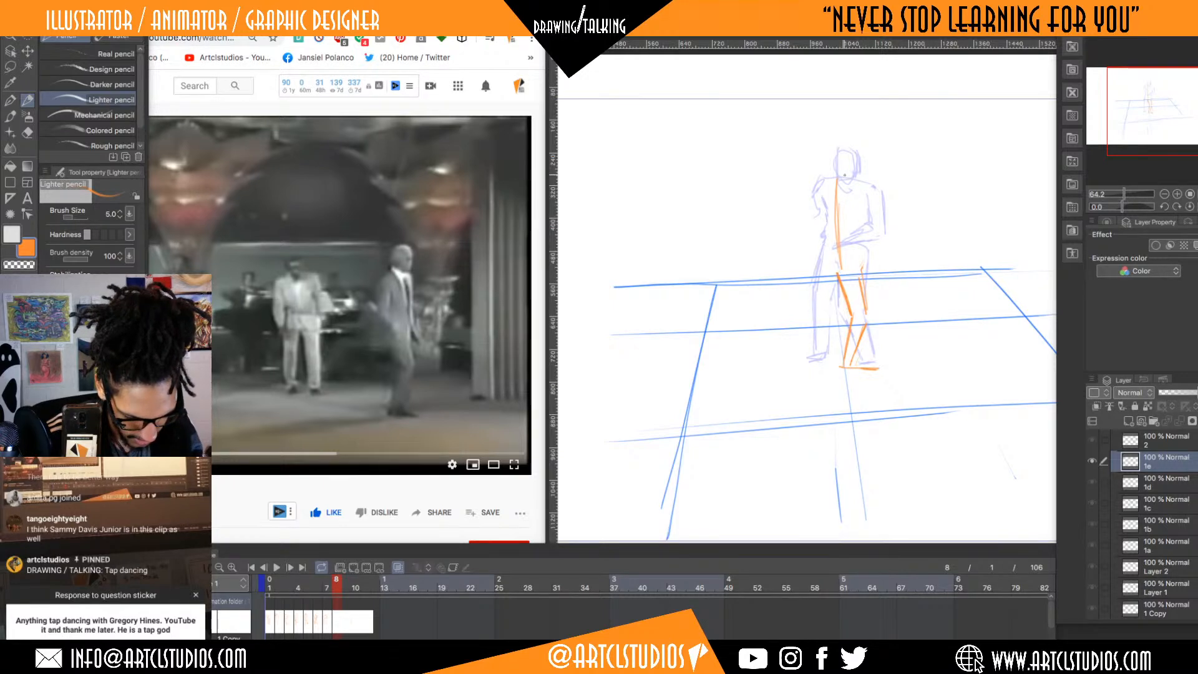
# - Sketch the arm, neck and head of the side-turned pose on cel 1e
pyautogui.moveTo(824, 212); pyautogui.dragTo(851, 231)
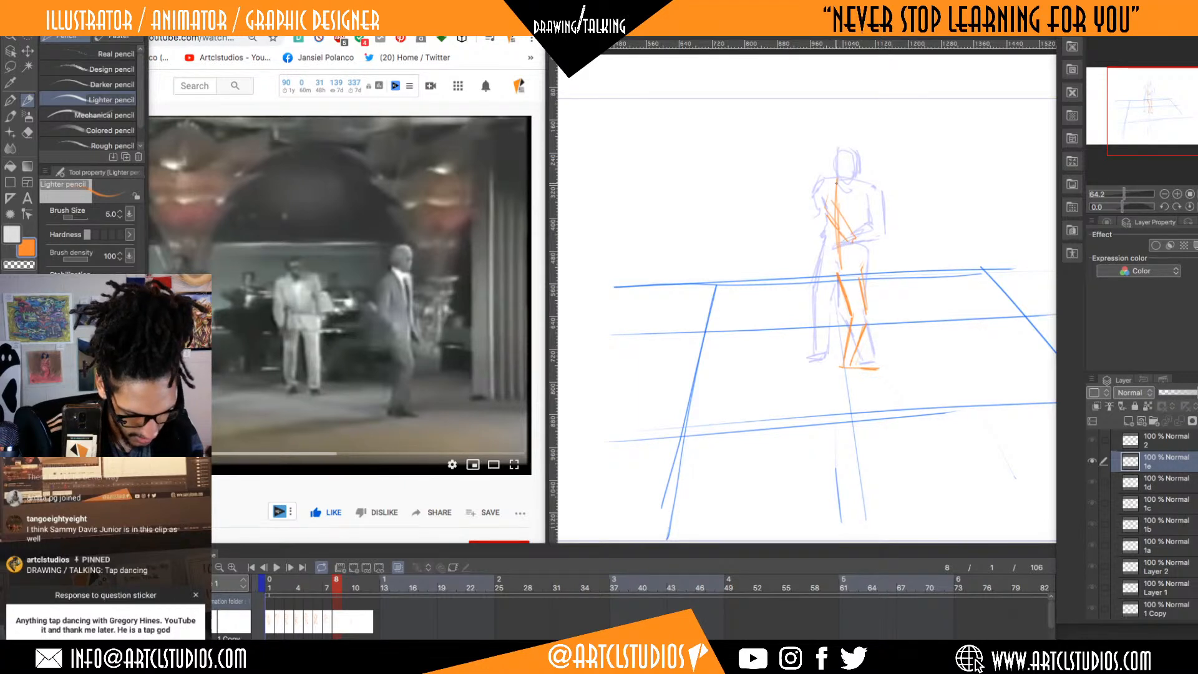
pyautogui.moveTo(834, 173)
pyautogui.mouseDown()
pyautogui.moveTo(831, 187)
pyautogui.moveTo(862, 167)
pyautogui.mouseUp()
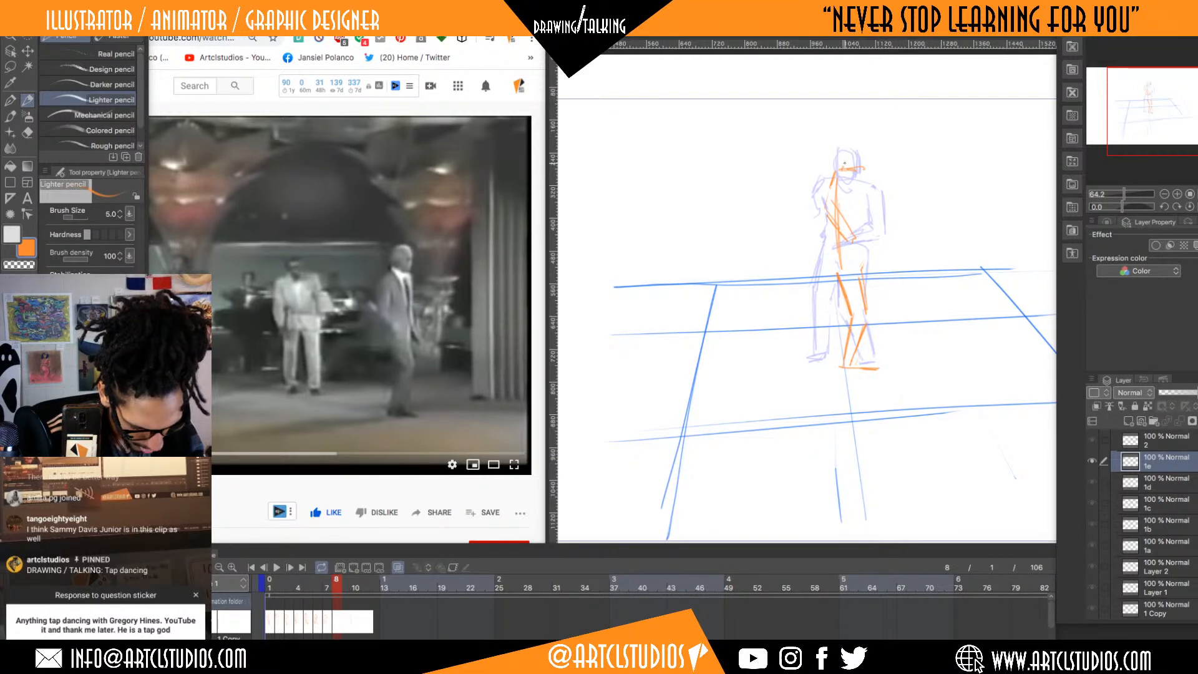
pyautogui.moveTo(845, 168); pyautogui.dragTo(852, 152)
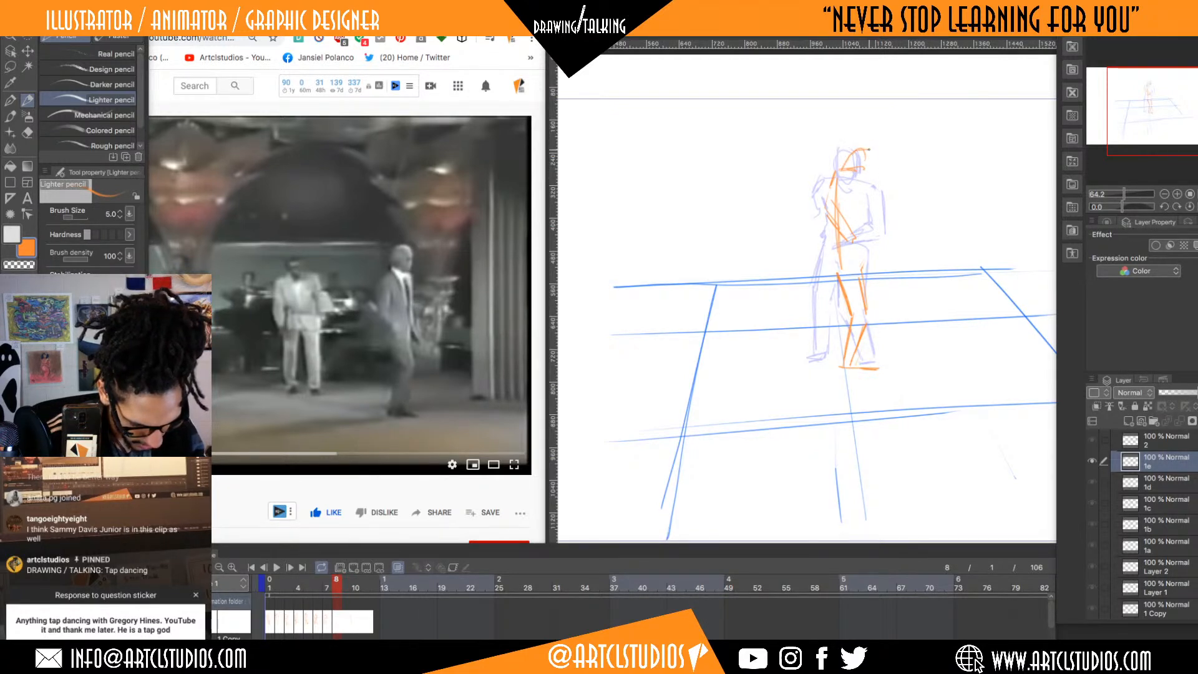
pyautogui.moveTo(851, 152); pyautogui.dragTo(873, 144)
pyautogui.moveTo(858, 144)
pyautogui.mouseDown()
pyautogui.moveTo(849, 167)
pyautogui.moveTo(843, 153)
pyautogui.moveTo(856, 170)
pyautogui.mouseUp()
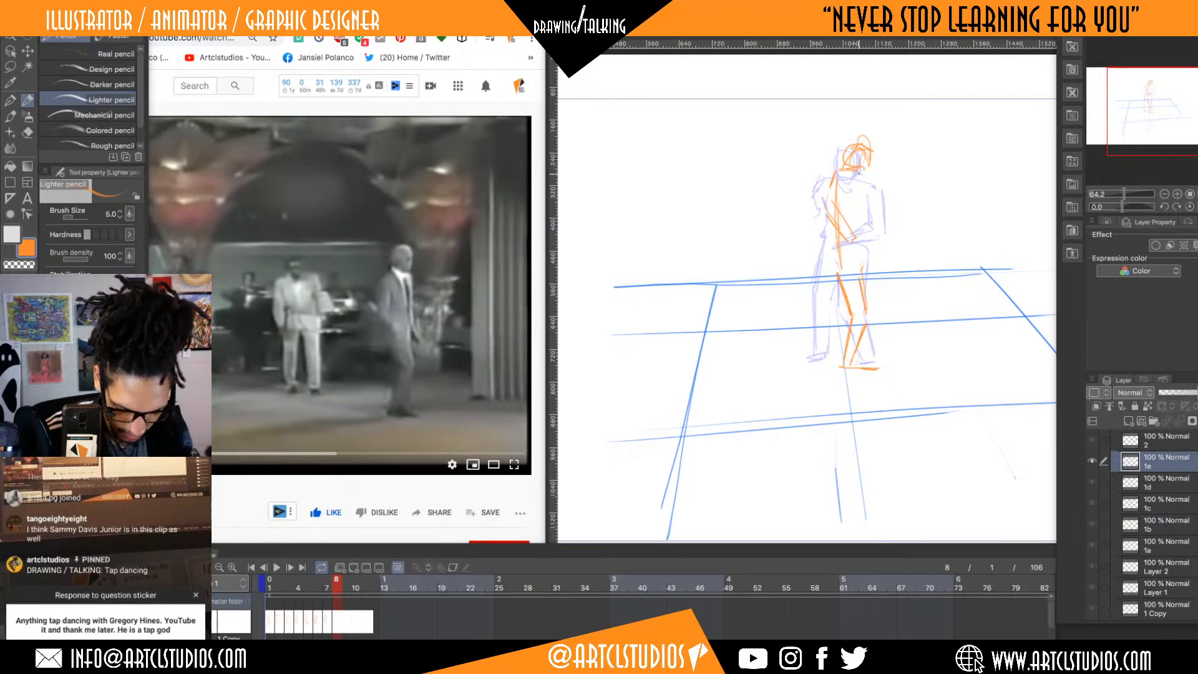
# - Switch to the browser, jump the reference video to an earlier point and set its playback speed to Normal
pyautogui.click(438, 459)
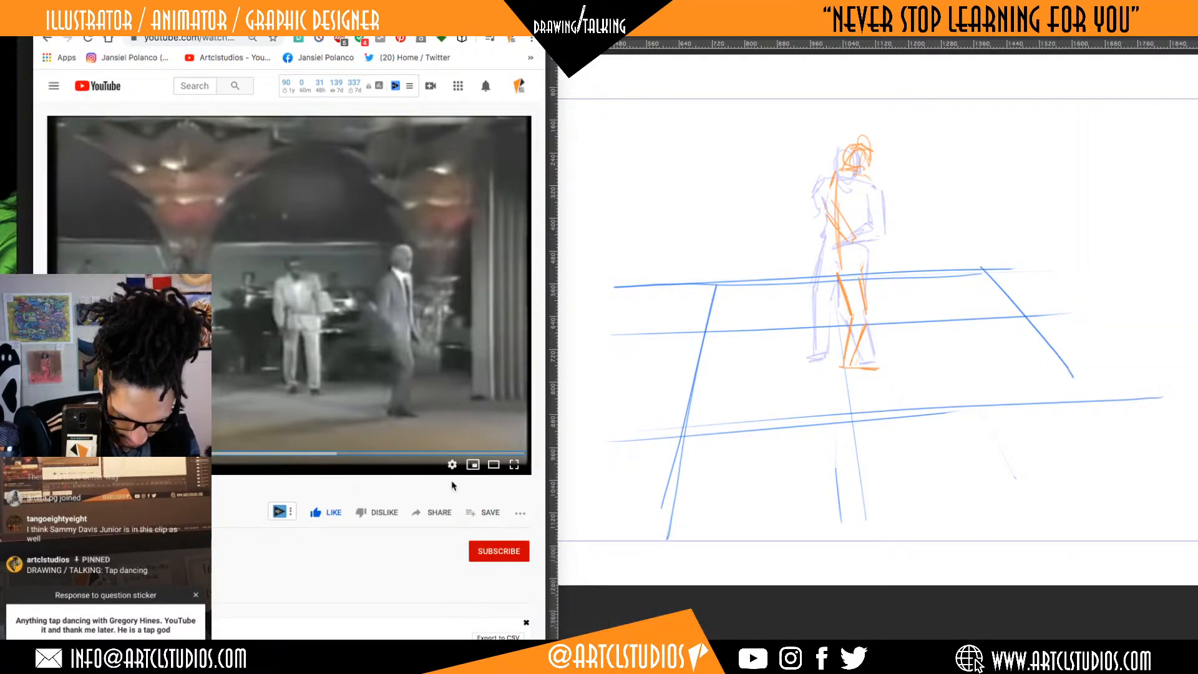
pyautogui.click(292, 455)
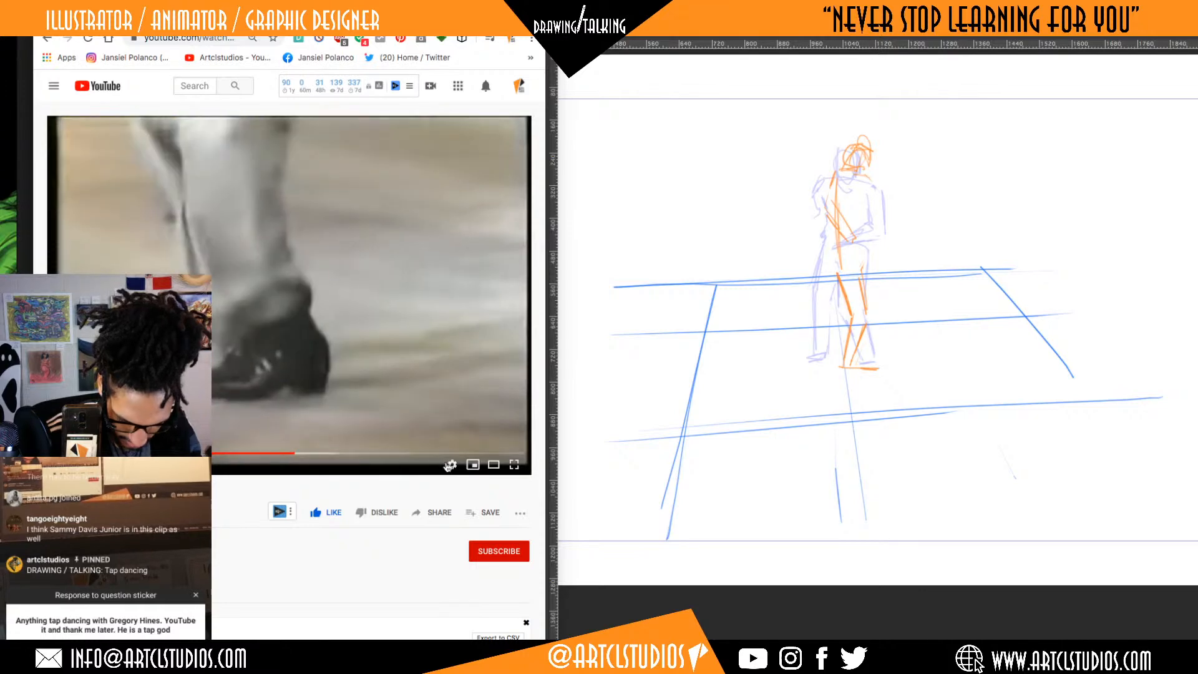
pyautogui.click(452, 463)
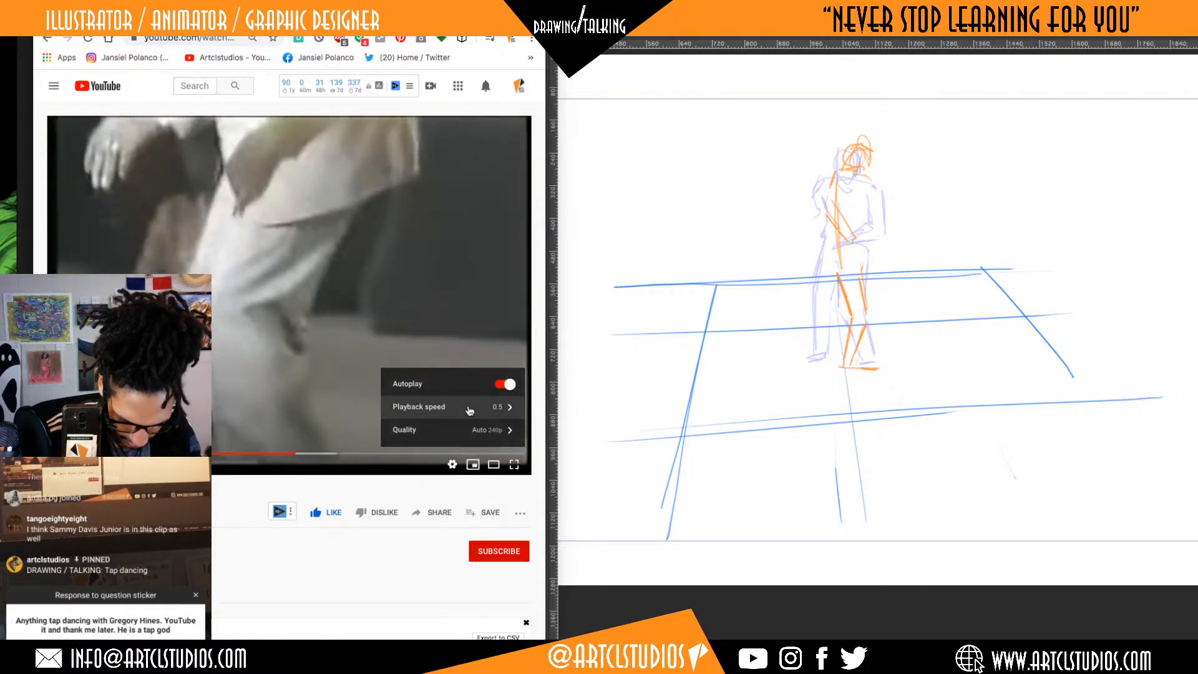
pyautogui.click(437, 405)
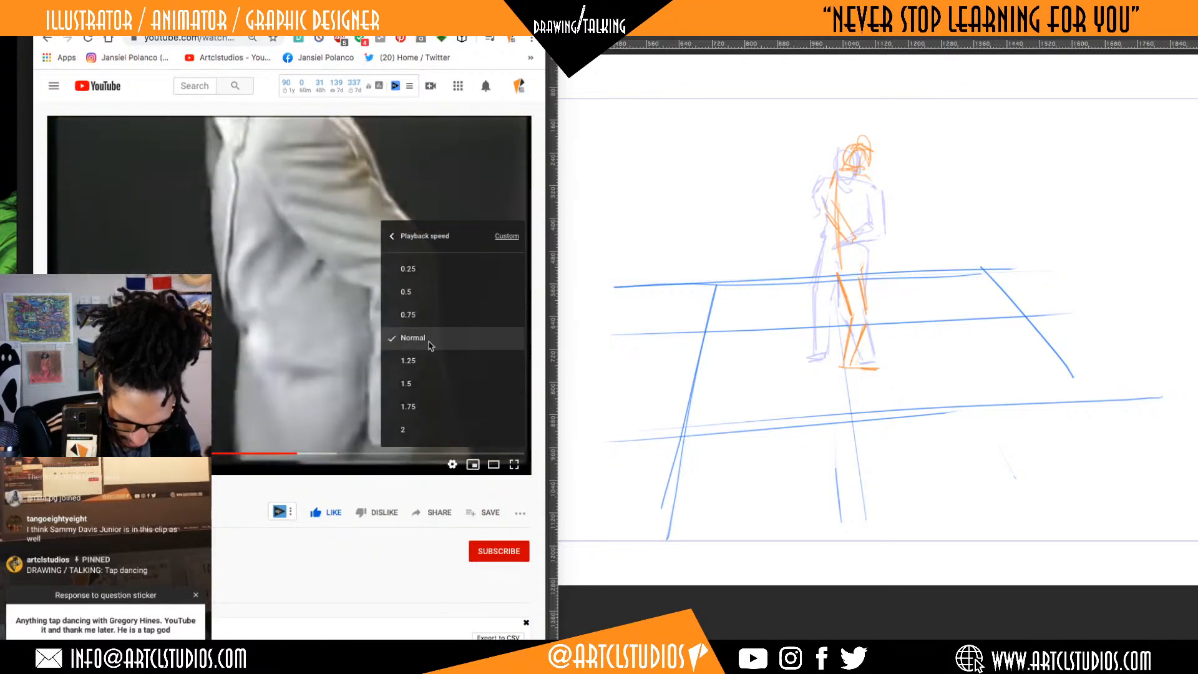
pyautogui.click(437, 338)
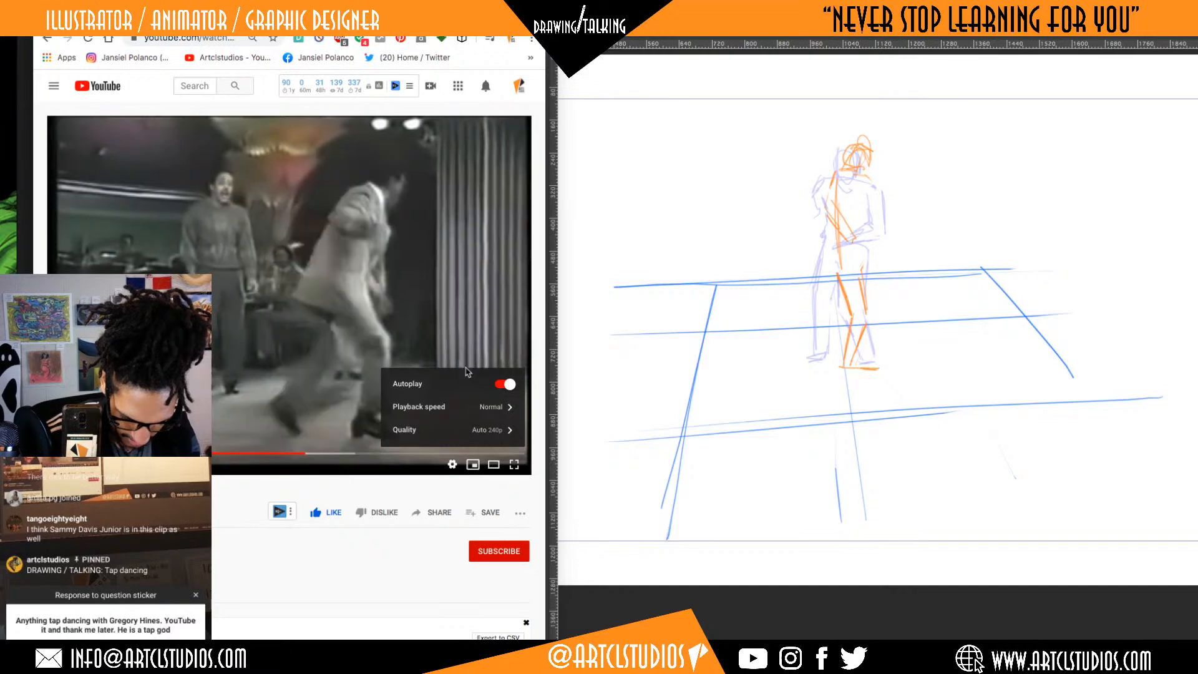
# - Skip ahead through the reference video and pause it on the dancer facing forward with one arm stretched out
pyautogui.click(328, 470)
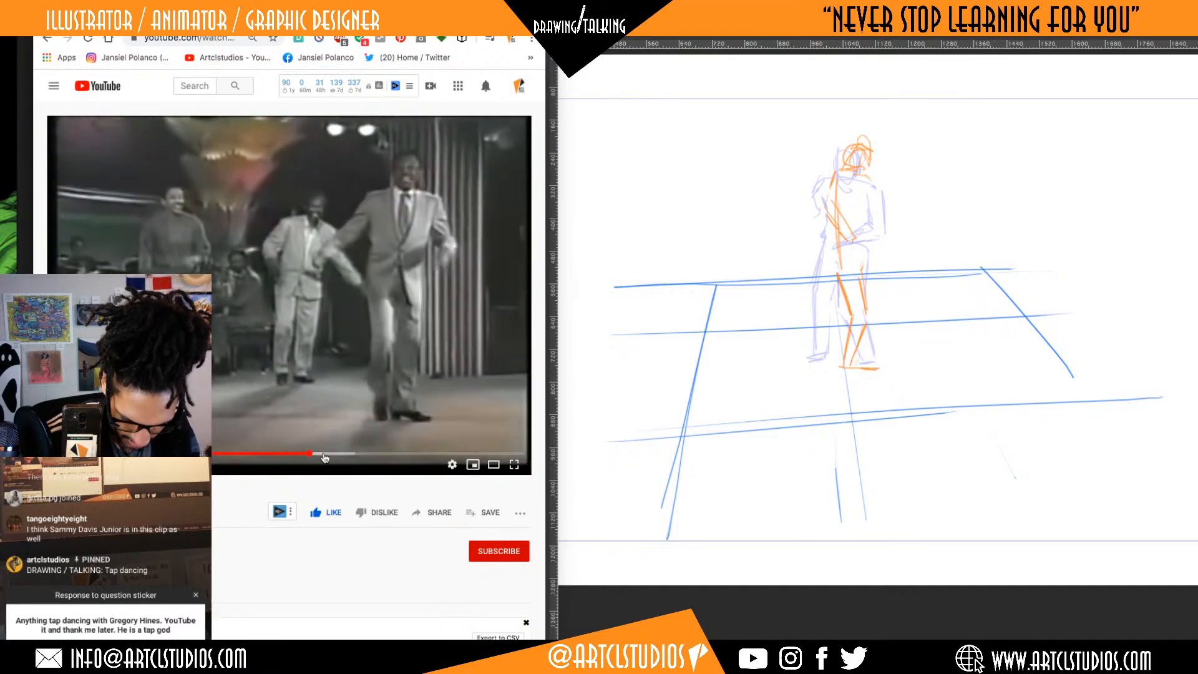
pyautogui.click(331, 455)
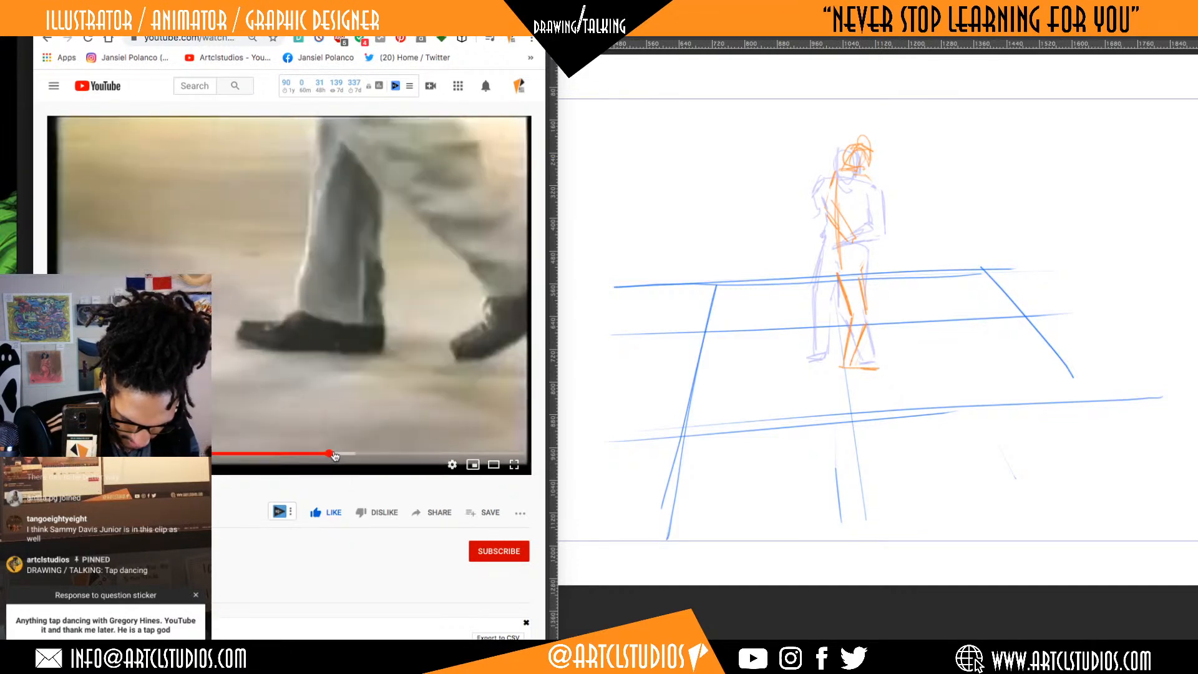
pyautogui.click(345, 454)
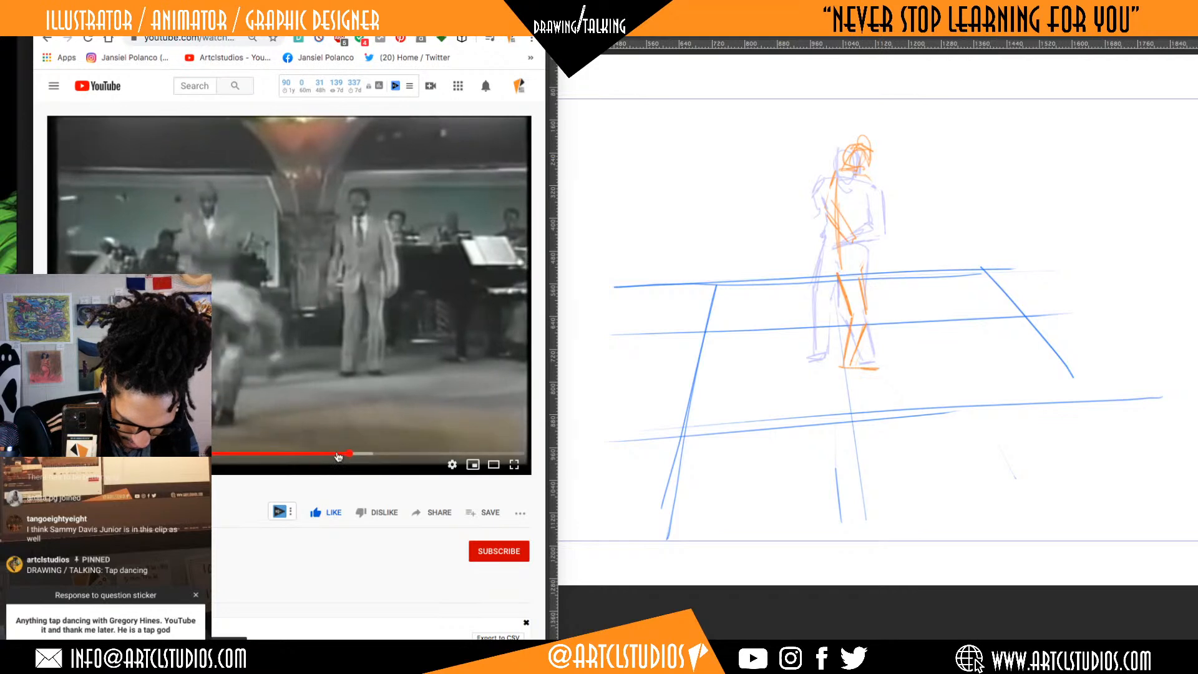
pyautogui.click(338, 455)
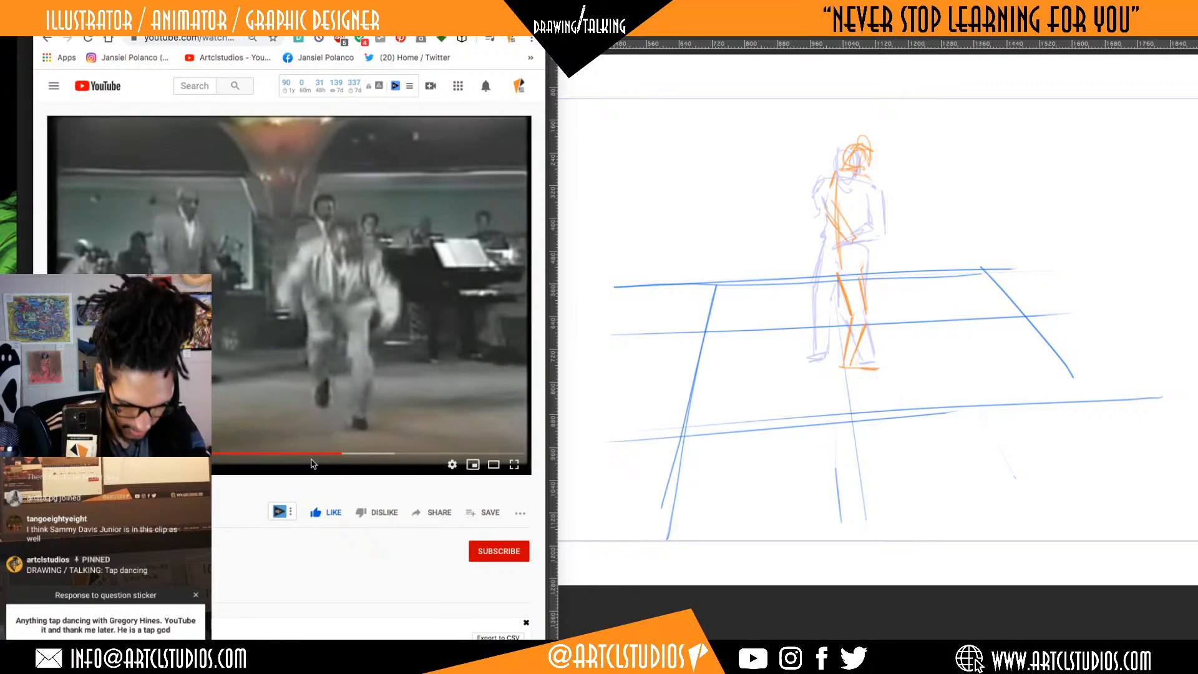
pyautogui.press('Left')
pyautogui.press('space')
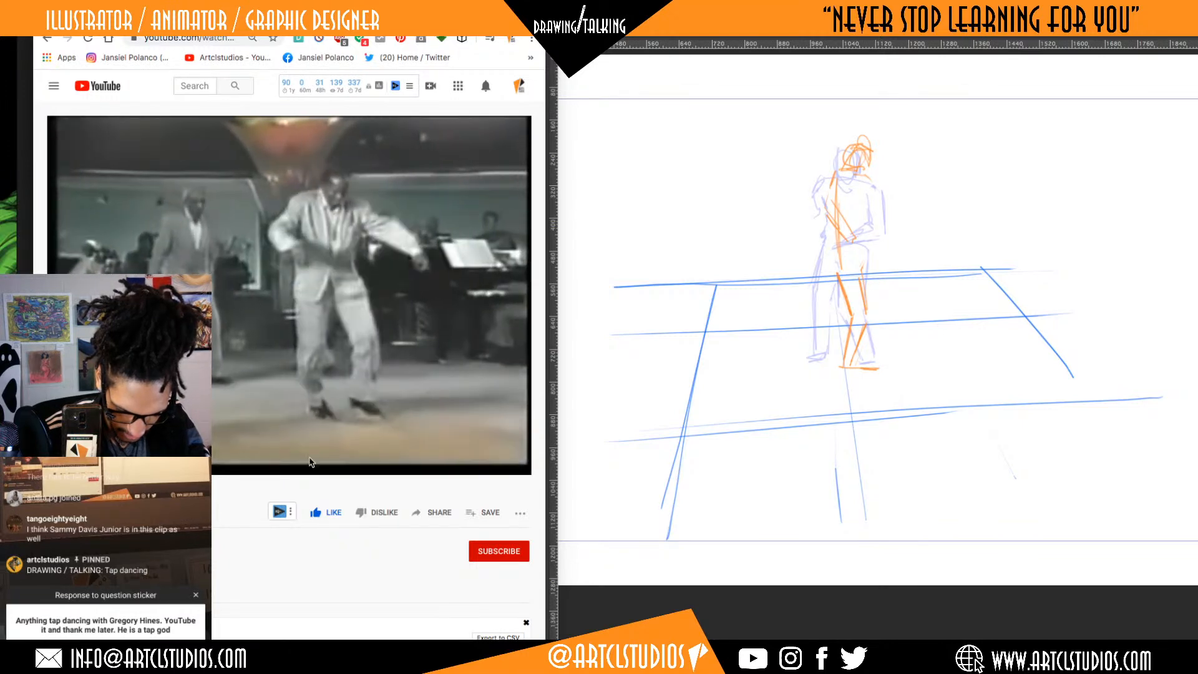
pyautogui.press('space')
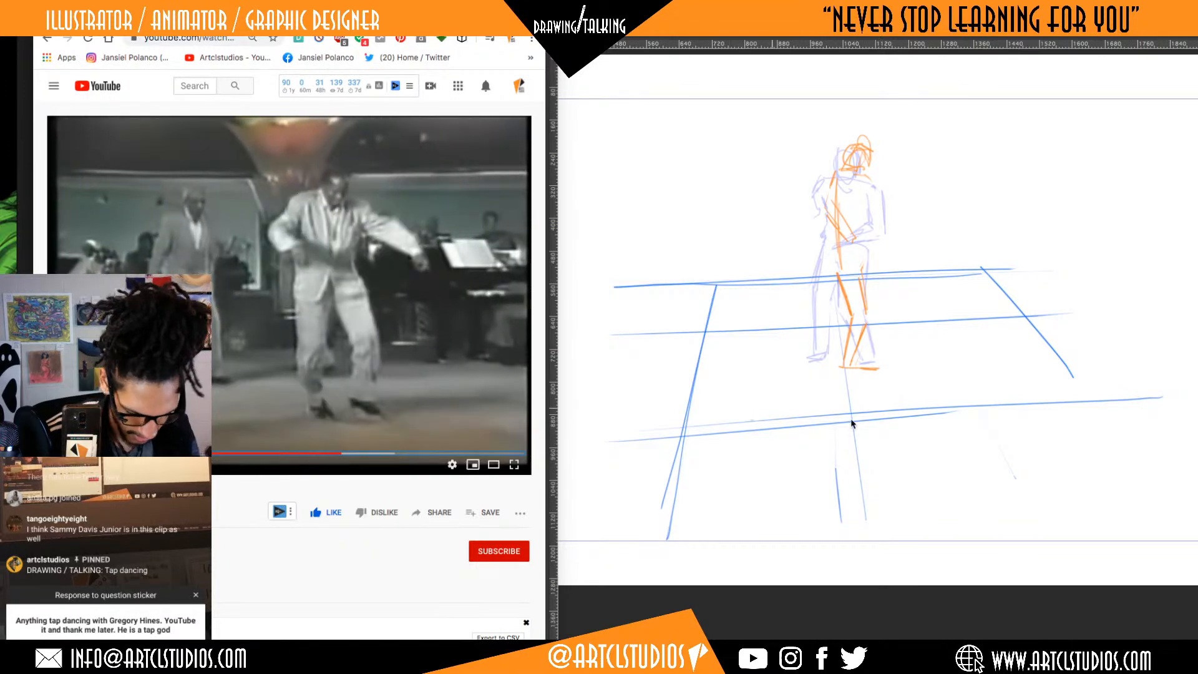
# - Return to Clip Studio Paint, clear cel 1e and sketch the new pose's chin, shoulders, torso and legs
pyautogui.click(876, 422)
pyautogui.press('Delete')
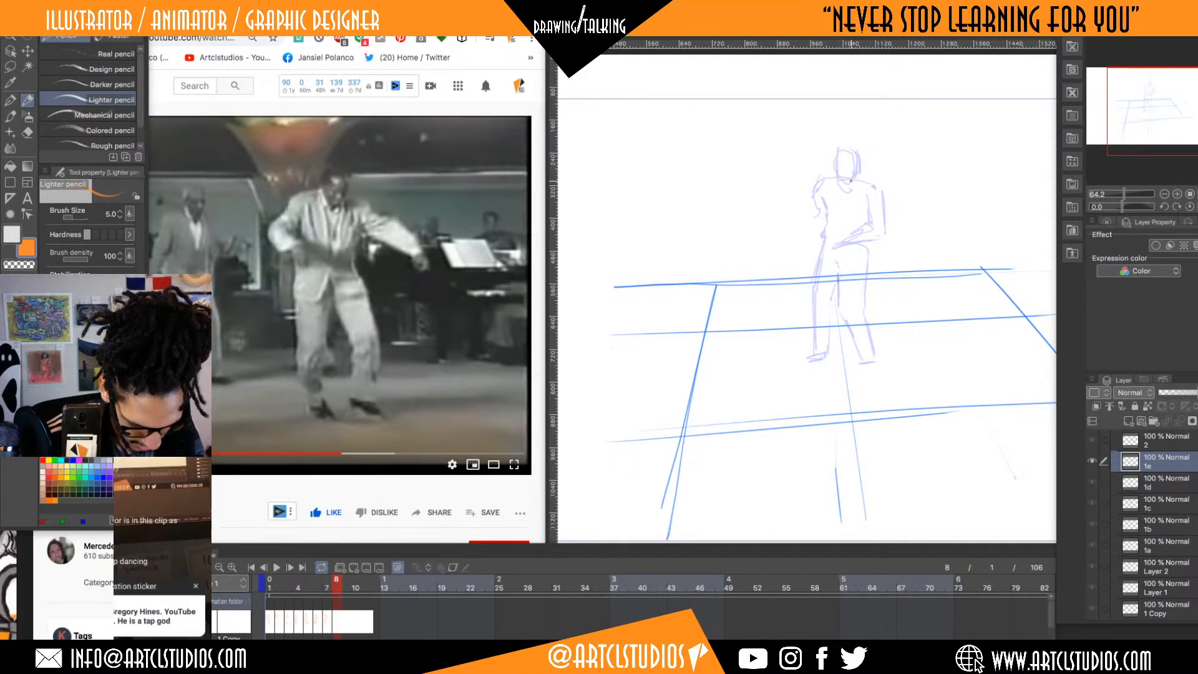
pyautogui.moveTo(834, 160); pyautogui.dragTo(843, 177)
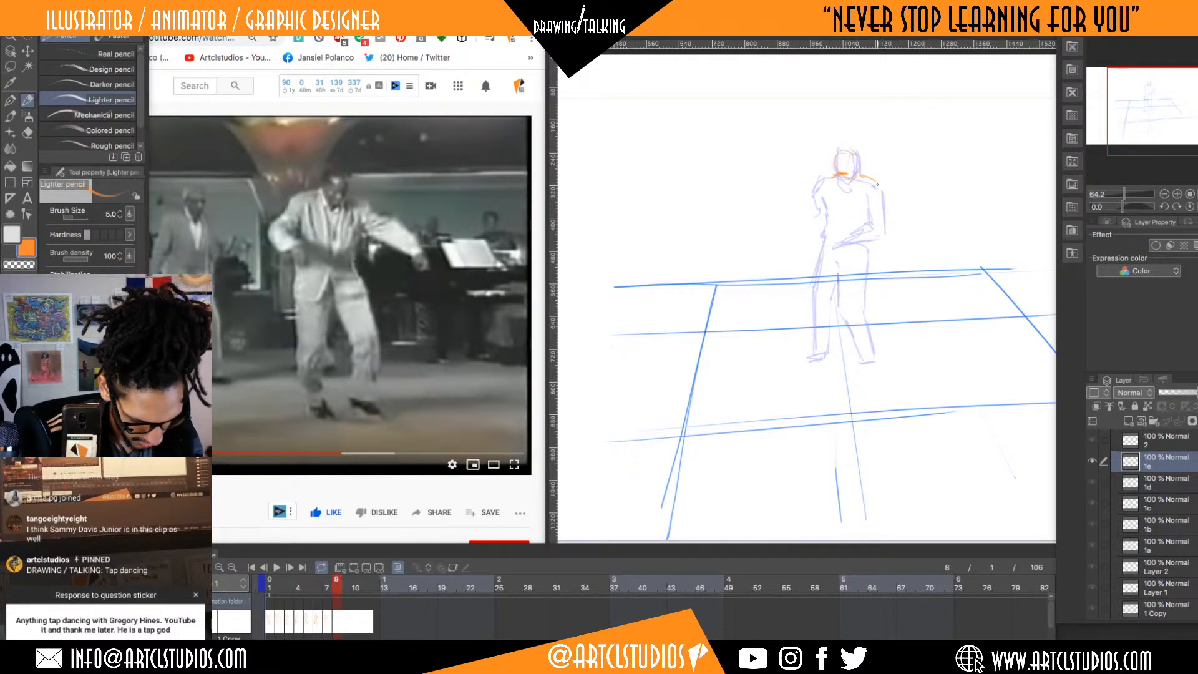
pyautogui.moveTo(877, 183); pyautogui.dragTo(866, 224)
pyautogui.moveTo(823, 189)
pyautogui.mouseDown()
pyautogui.moveTo(819, 244)
pyautogui.moveTo(876, 288)
pyautogui.mouseUp()
pyautogui.moveTo(866, 242); pyautogui.dragTo(876, 303)
pyautogui.moveTo(840, 258)
pyautogui.mouseDown()
pyautogui.moveTo(856, 306)
pyautogui.moveTo(879, 313)
pyautogui.mouseUp()
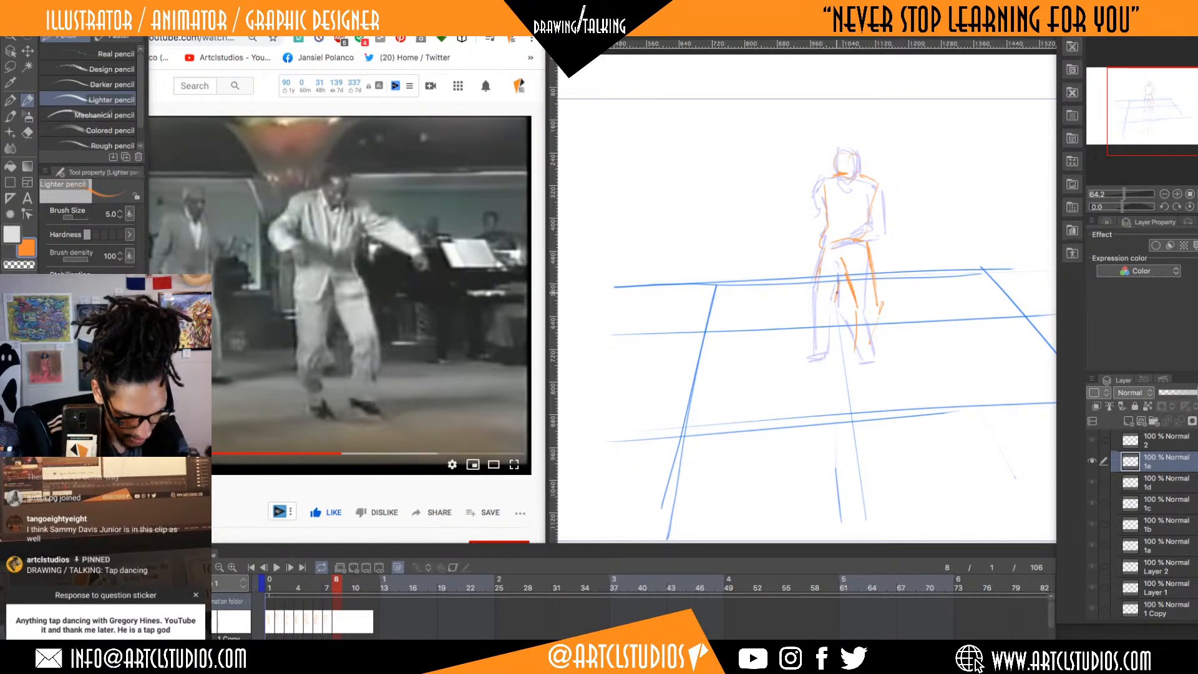
pyautogui.moveTo(812, 298); pyautogui.dragTo(819, 347)
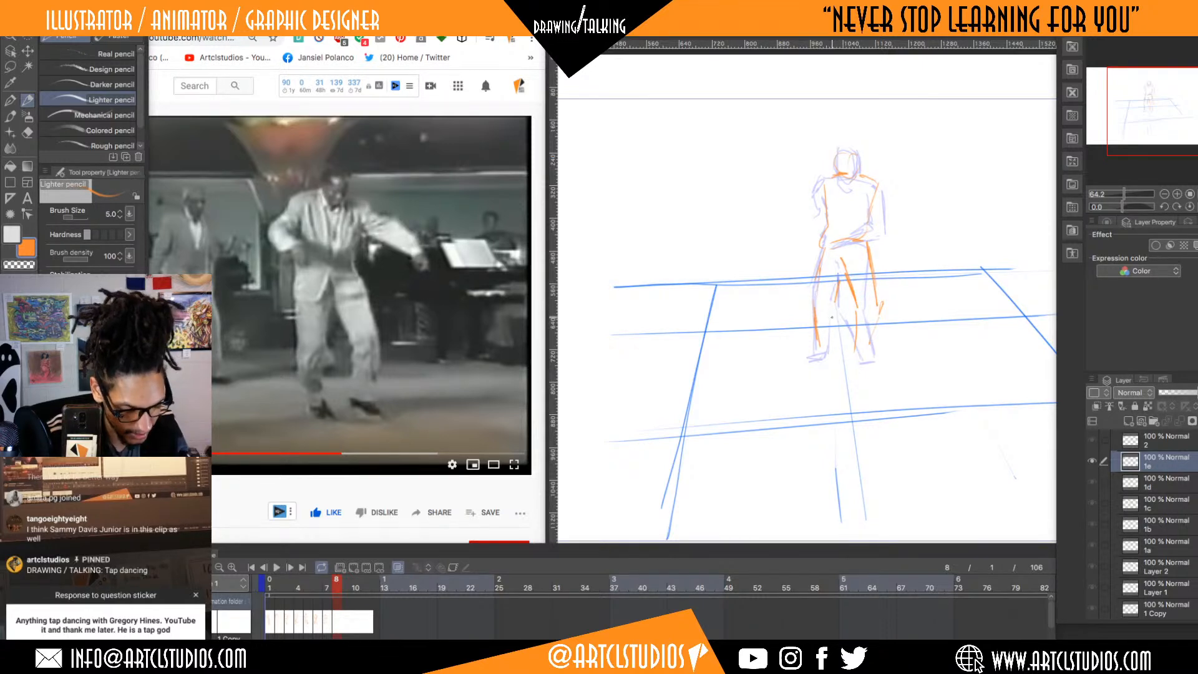
pyautogui.moveTo(833, 305); pyautogui.dragTo(820, 353)
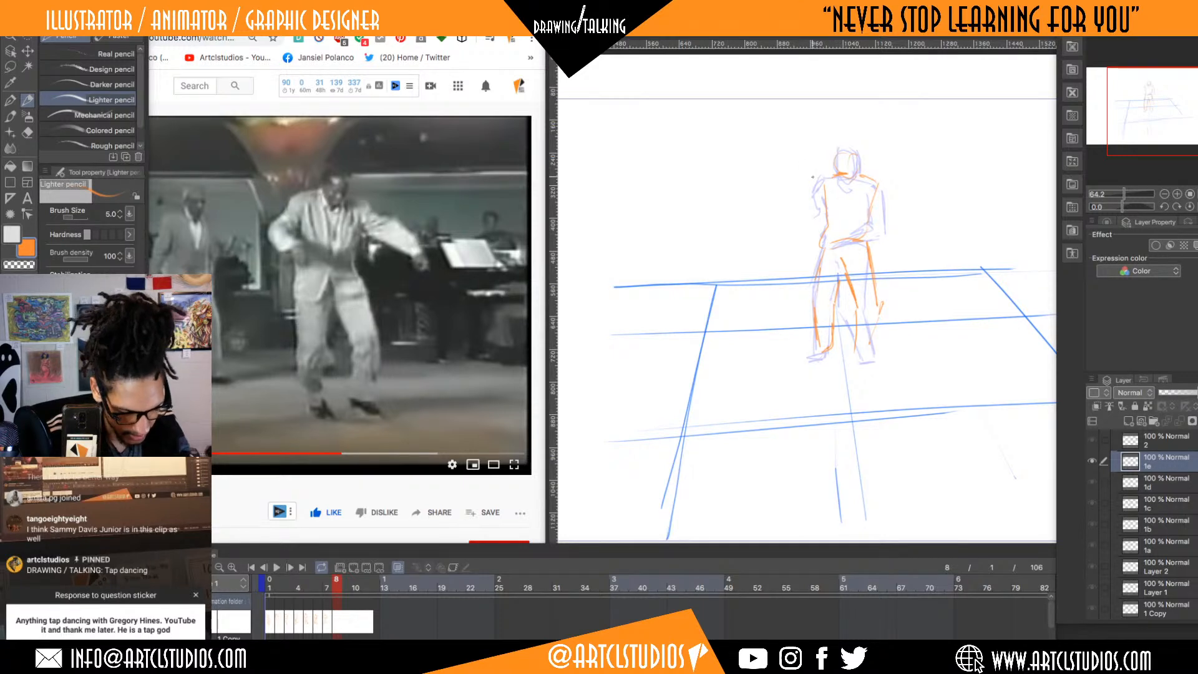
# - Add the bent arm, the outstretched arm, the head and shoulder contours and a foot to the pose on cel 1e
pyautogui.moveTo(819, 200)
pyautogui.mouseDown()
pyautogui.moveTo(831, 218)
pyautogui.moveTo(804, 209)
pyautogui.moveTo(836, 234)
pyautogui.mouseUp()
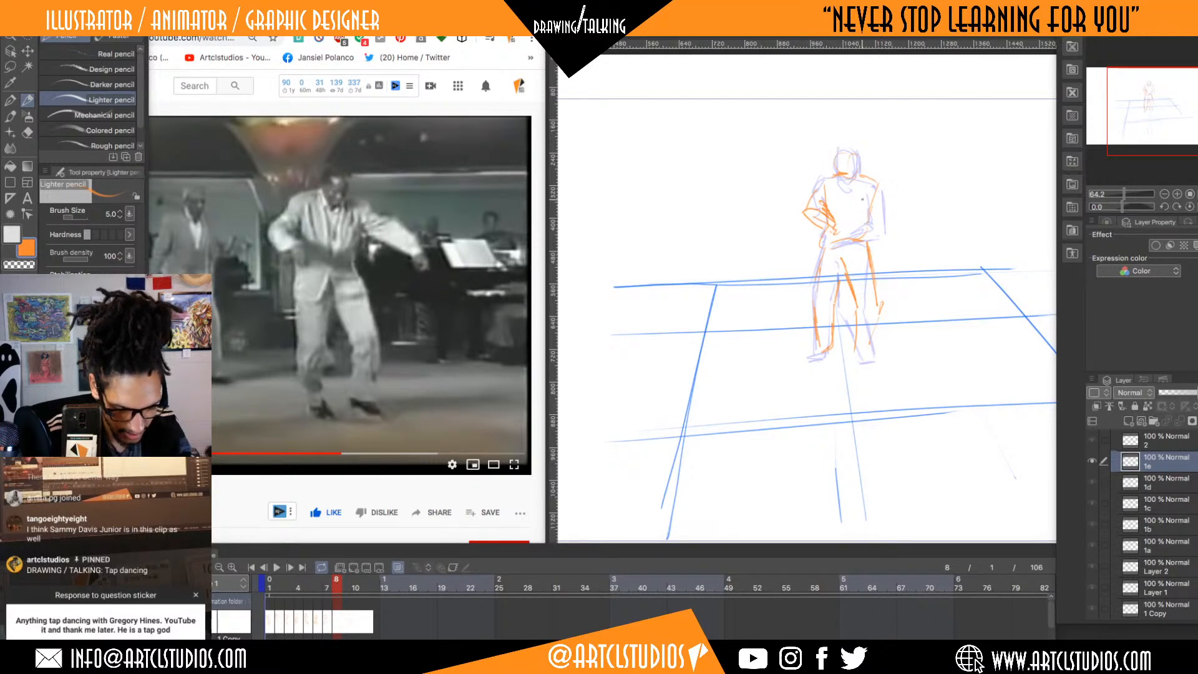
pyautogui.moveTo(878, 186)
pyautogui.mouseDown()
pyautogui.moveTo(893, 217)
pyautogui.moveTo(923, 214)
pyautogui.mouseUp()
pyautogui.moveTo(873, 203)
pyautogui.mouseDown()
pyautogui.moveTo(921, 224)
pyautogui.moveTo(889, 222)
pyautogui.mouseUp()
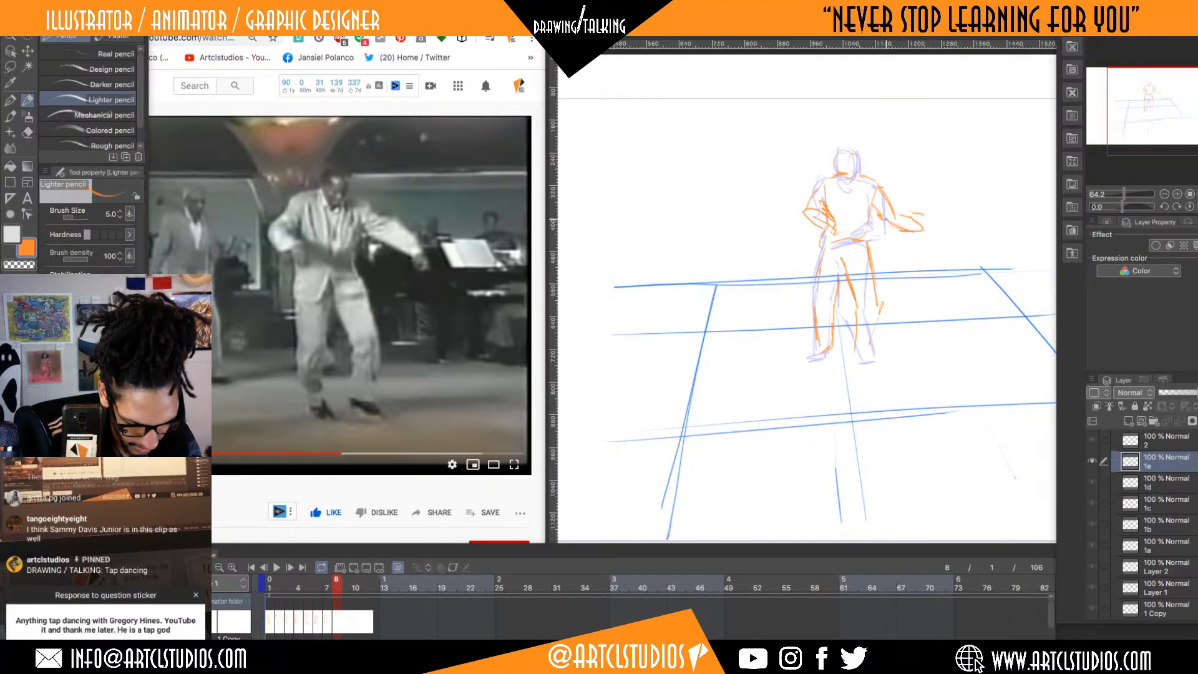
pyautogui.moveTo(838, 173)
pyautogui.mouseDown()
pyautogui.moveTo(852, 150)
pyautogui.moveTo(817, 194)
pyautogui.mouseUp()
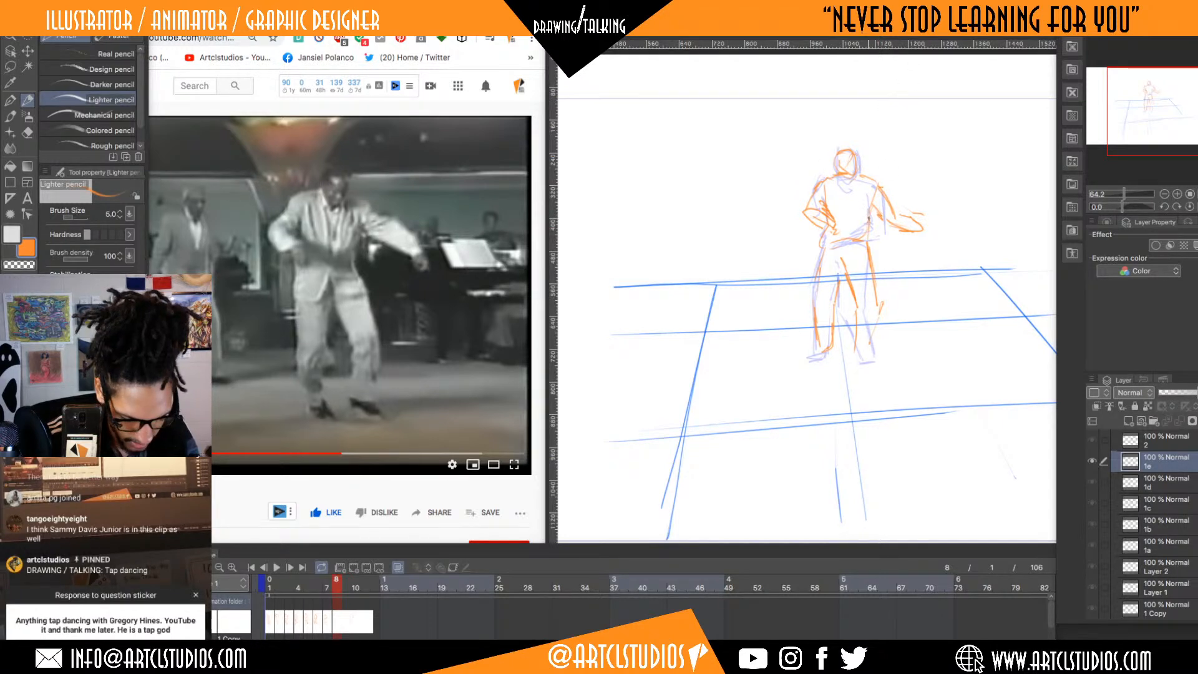
pyautogui.moveTo(866, 347); pyautogui.dragTo(878, 356)
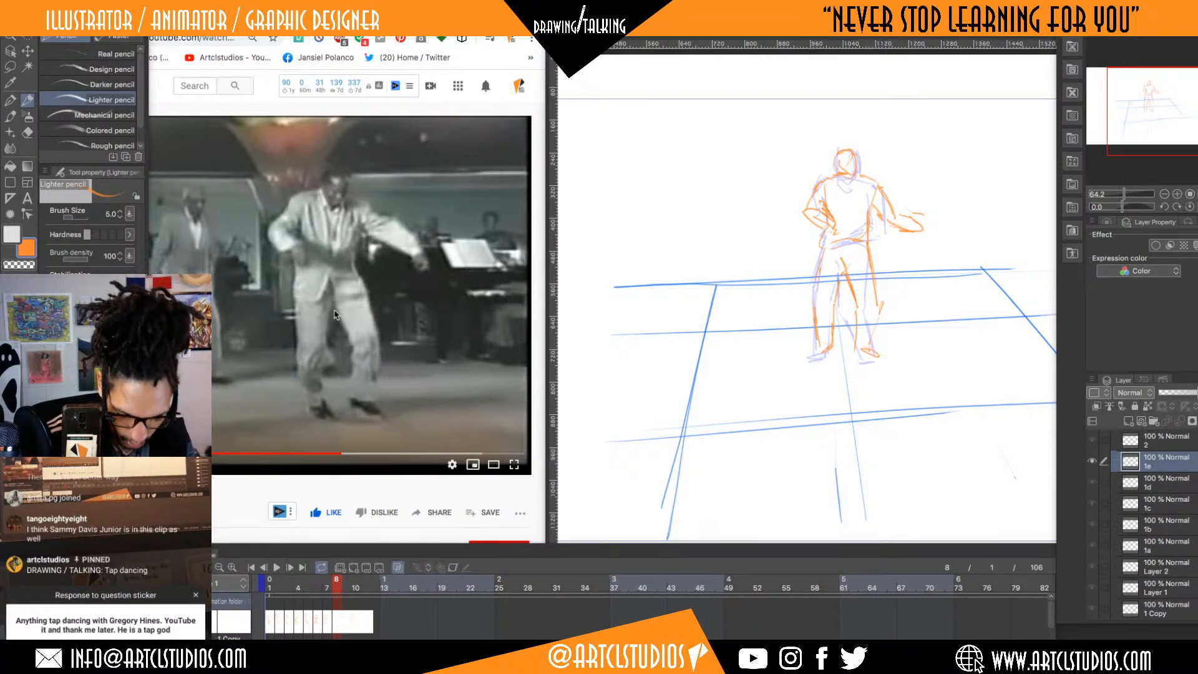
# - Advance the reference video to the crouched pose with lowered arms, return to Clip Studio Paint and add cel 1f at frame 9
pyautogui.click(281, 481)
pyautogui.click(311, 472)
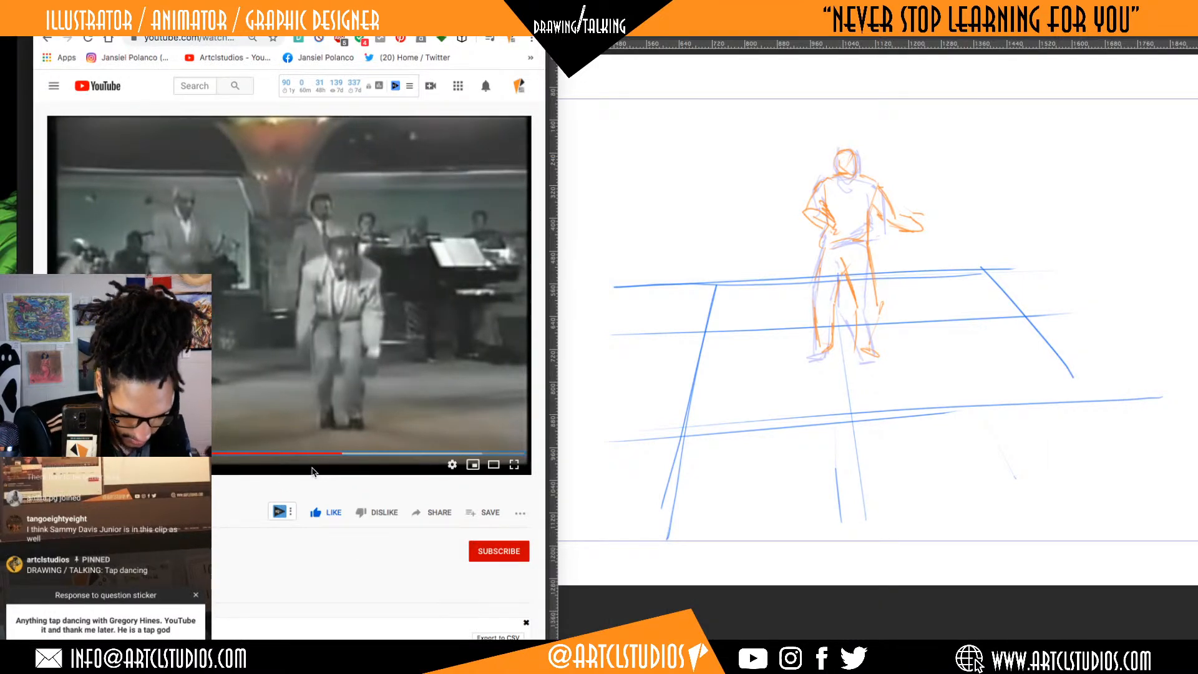
pyautogui.click(986, 341)
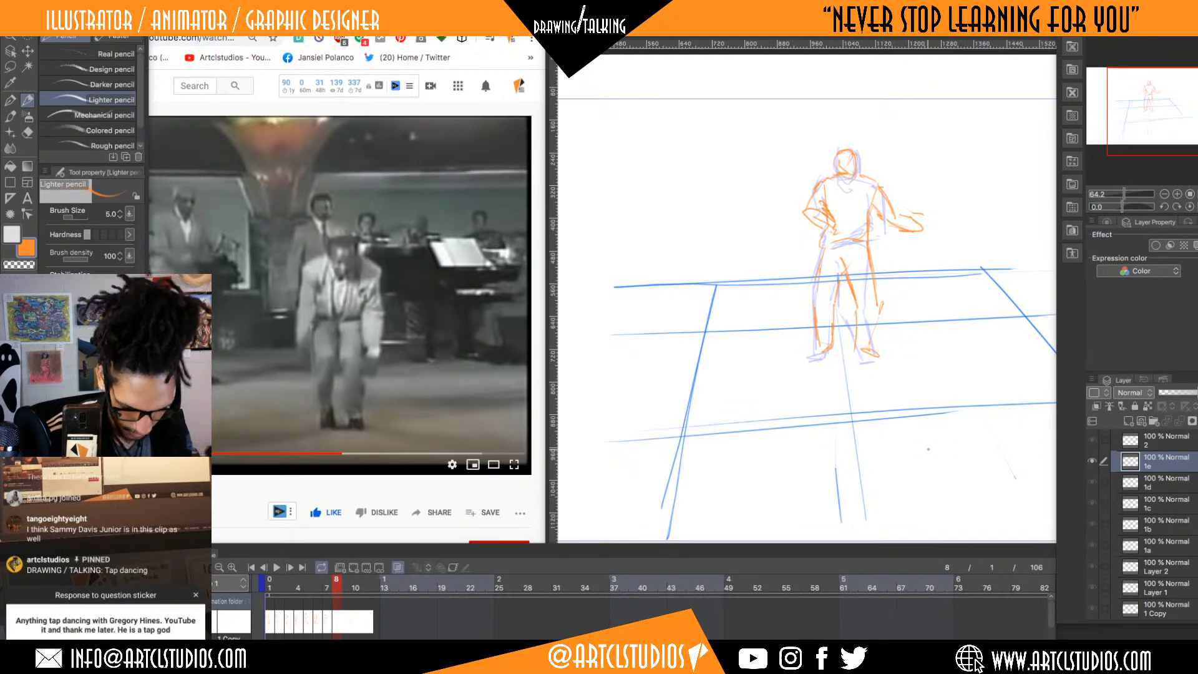
pyautogui.hotkey('alt', 'n')
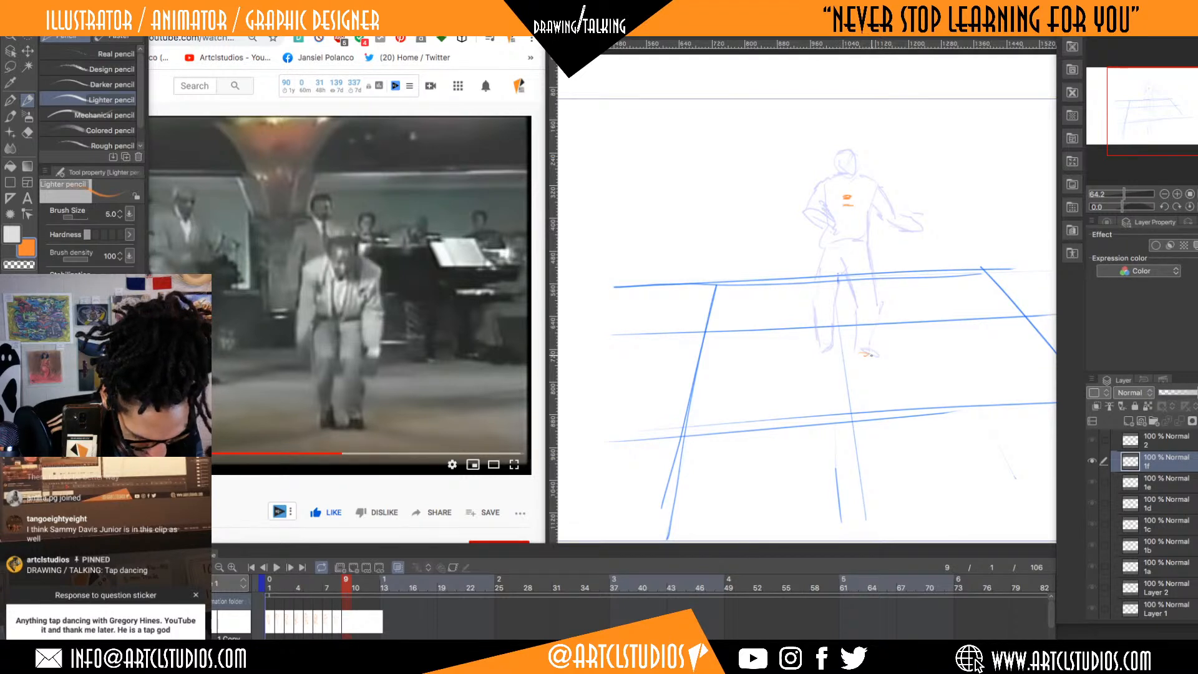
# - Sketch the crouched pose's lower legs, knees and thighs on cel 1f
pyautogui.moveTo(830, 357); pyautogui.dragTo(839, 305)
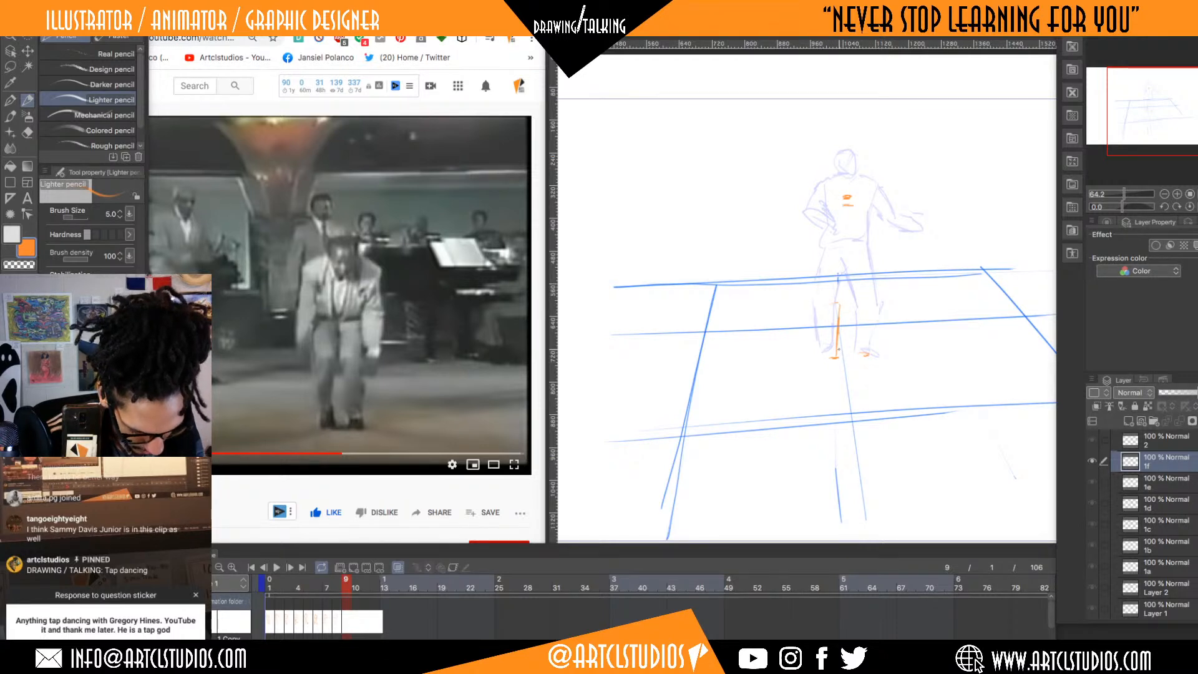
pyautogui.moveTo(820, 316)
pyautogui.mouseDown()
pyautogui.moveTo(854, 313)
pyautogui.moveTo(856, 335)
pyautogui.moveTo(871, 308)
pyautogui.mouseUp()
pyautogui.moveTo(868, 350); pyautogui.dragTo(870, 307)
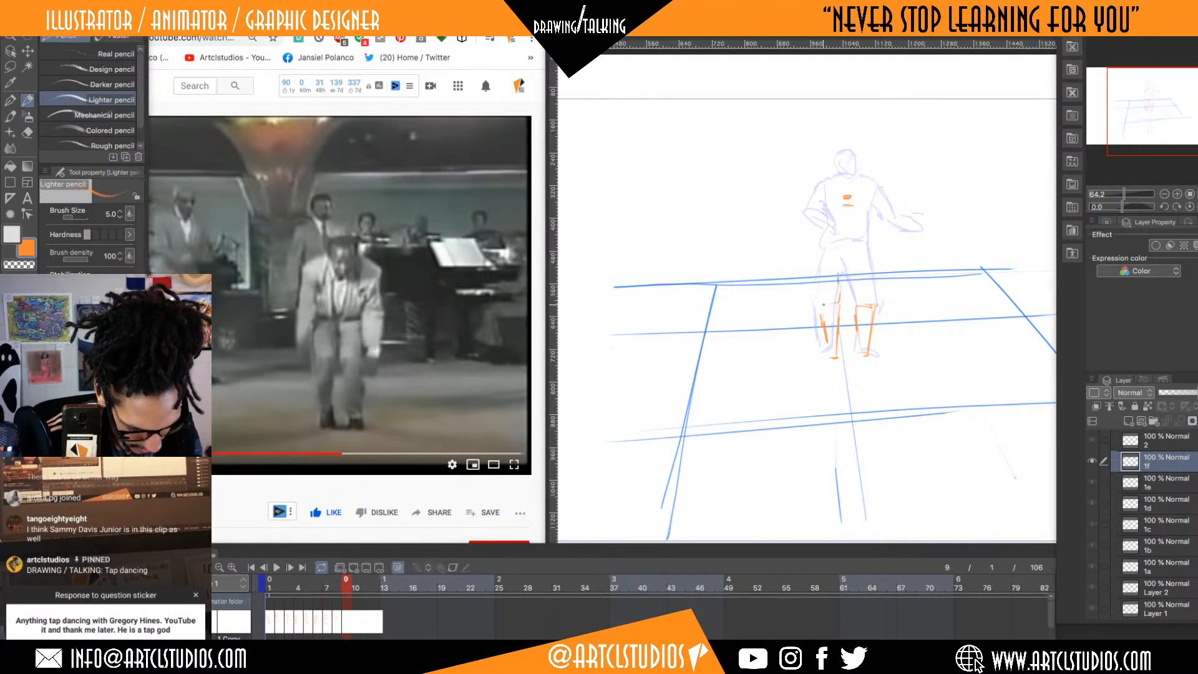
pyautogui.moveTo(827, 279)
pyautogui.mouseDown()
pyautogui.moveTo(819, 305)
pyautogui.moveTo(823, 278)
pyautogui.mouseUp()
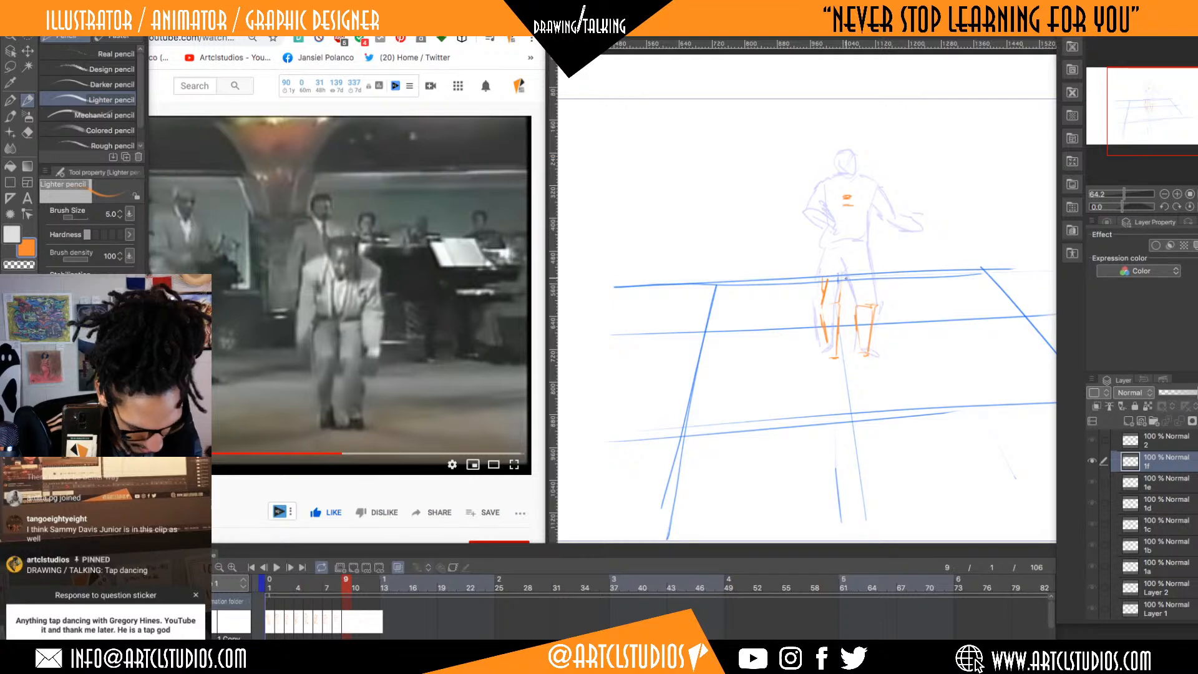
pyautogui.moveTo(872, 305)
pyautogui.mouseDown()
pyautogui.moveTo(858, 267)
pyautogui.moveTo(835, 268)
pyautogui.moveTo(854, 299)
pyautogui.mouseUp()
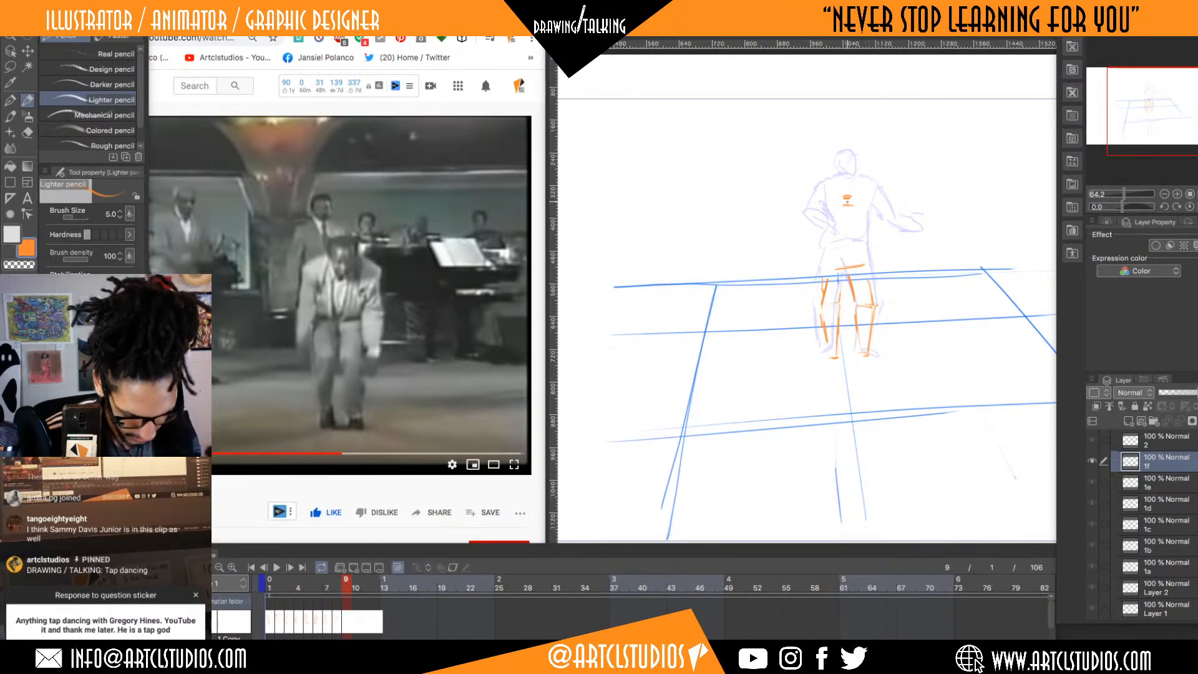
# - Sketch the crouched pose's head, shoulders and both sides of the torso on cel 1f
pyautogui.moveTo(845, 195); pyautogui.dragTo(848, 221)
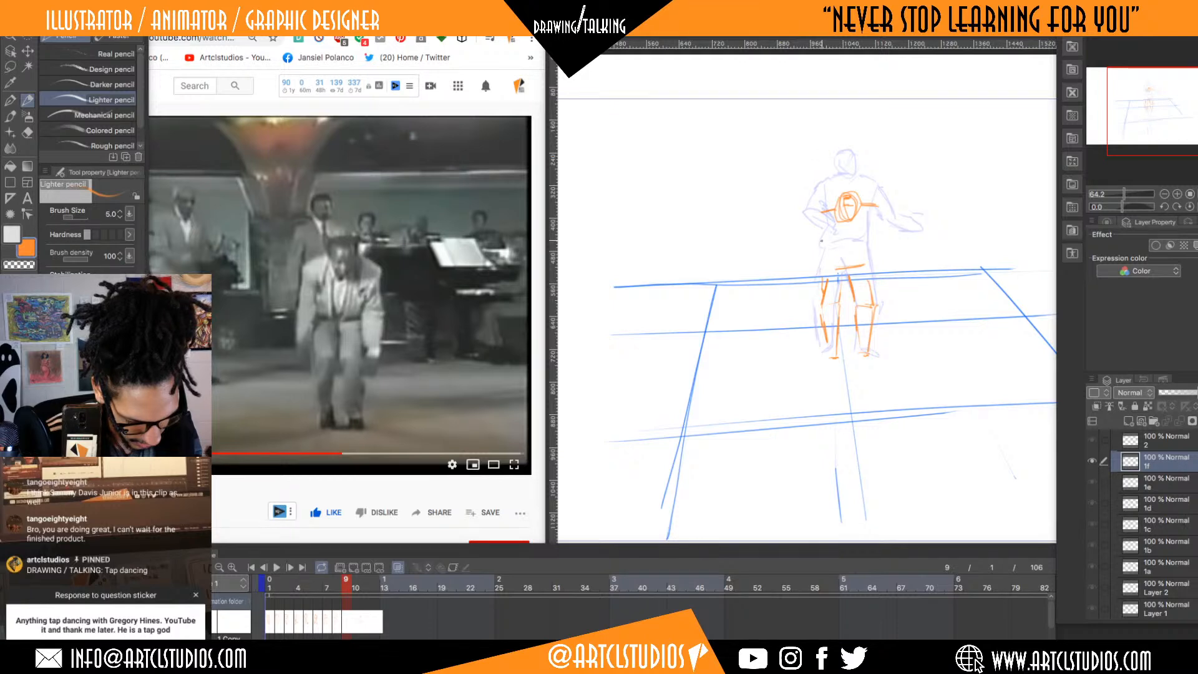
pyautogui.moveTo(824, 233); pyautogui.dragTo(819, 219)
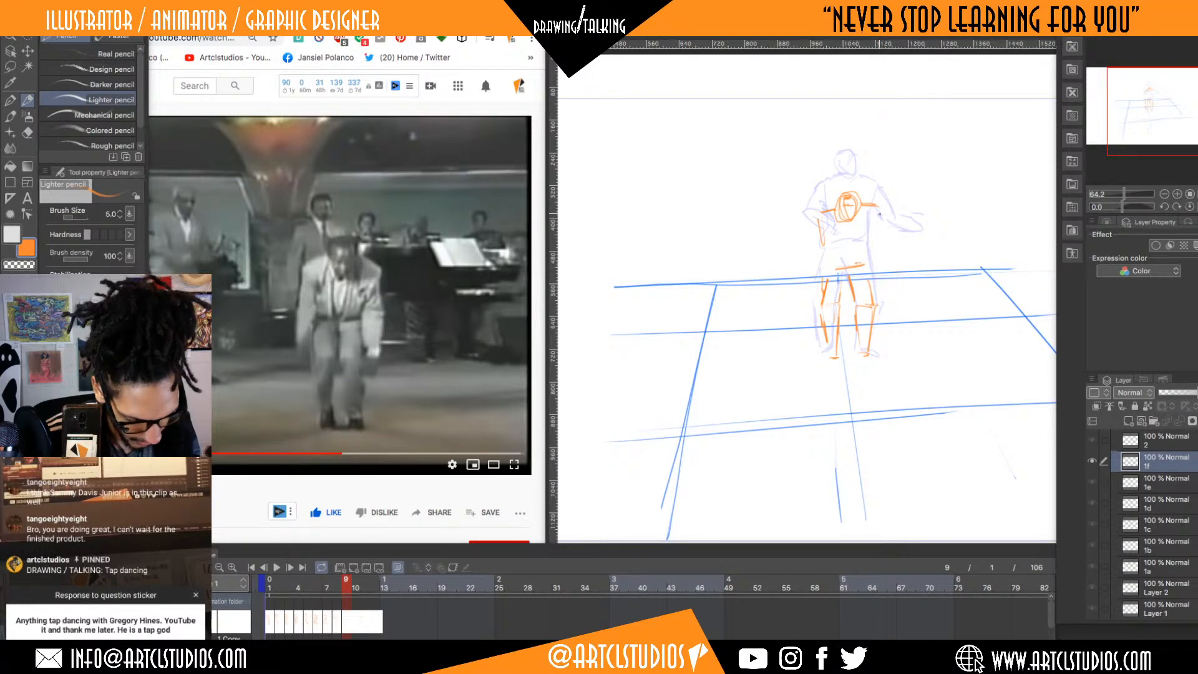
pyautogui.moveTo(874, 216); pyautogui.dragTo(864, 257)
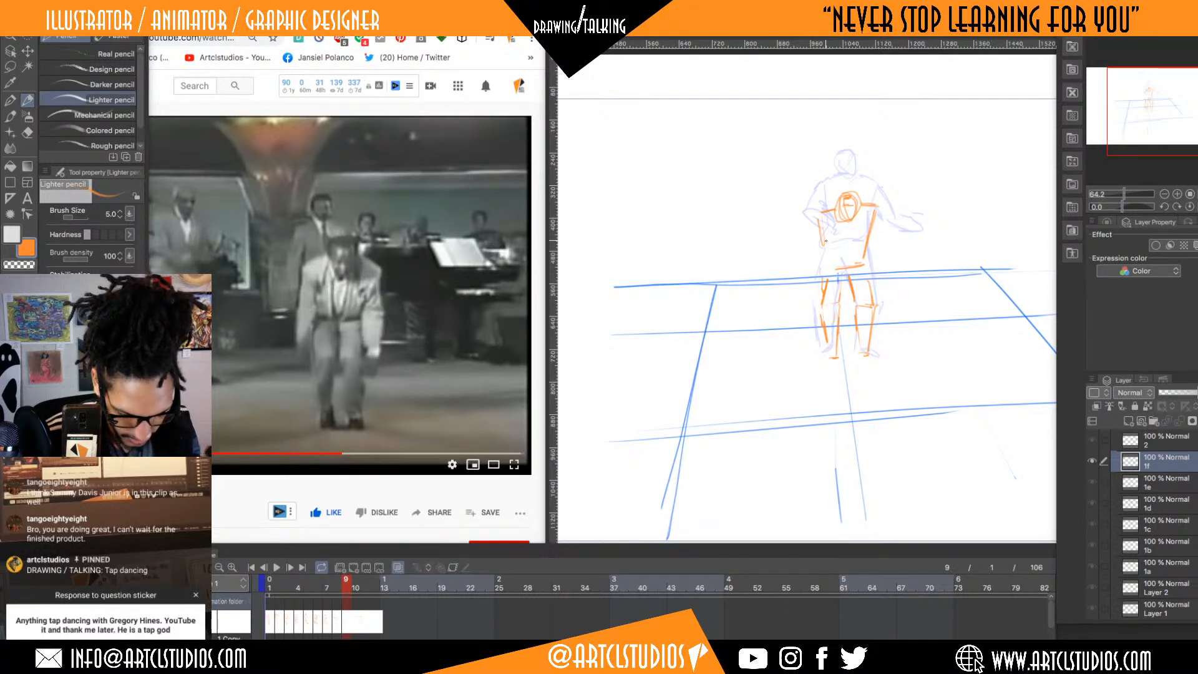
pyautogui.moveTo(818, 220); pyautogui.dragTo(828, 266)
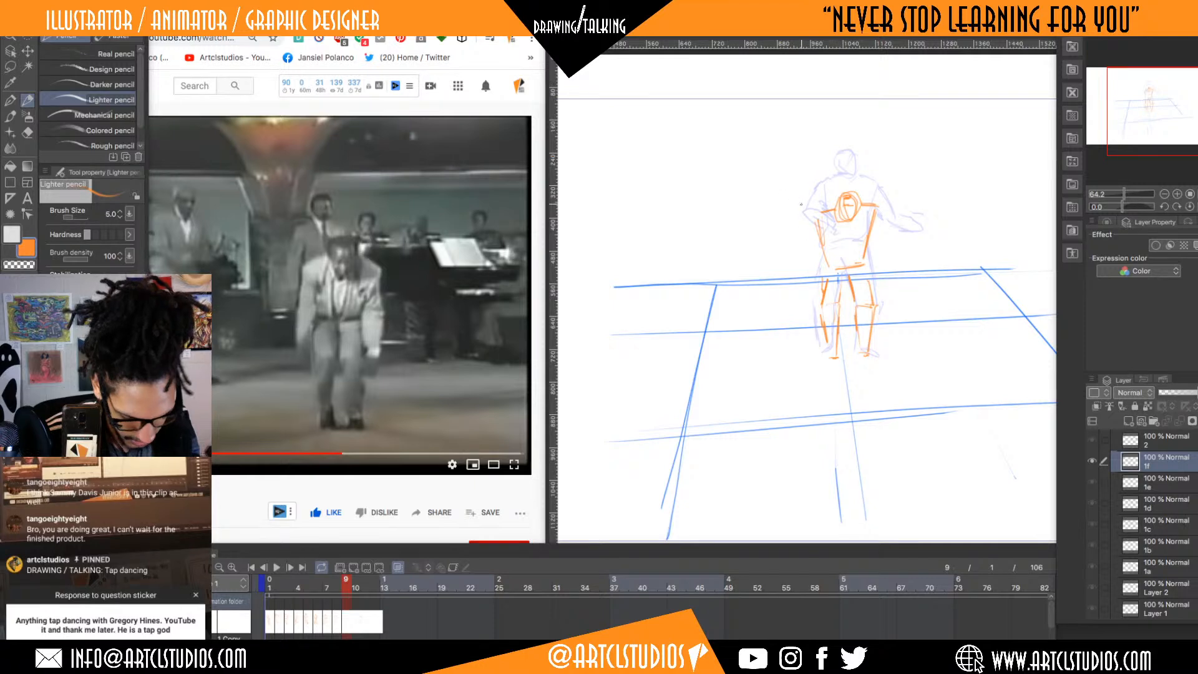
# - Add both lowered arms and the hands to the crouched pose on cel 1f
pyautogui.moveTo(814, 215); pyautogui.dragTo(810, 258)
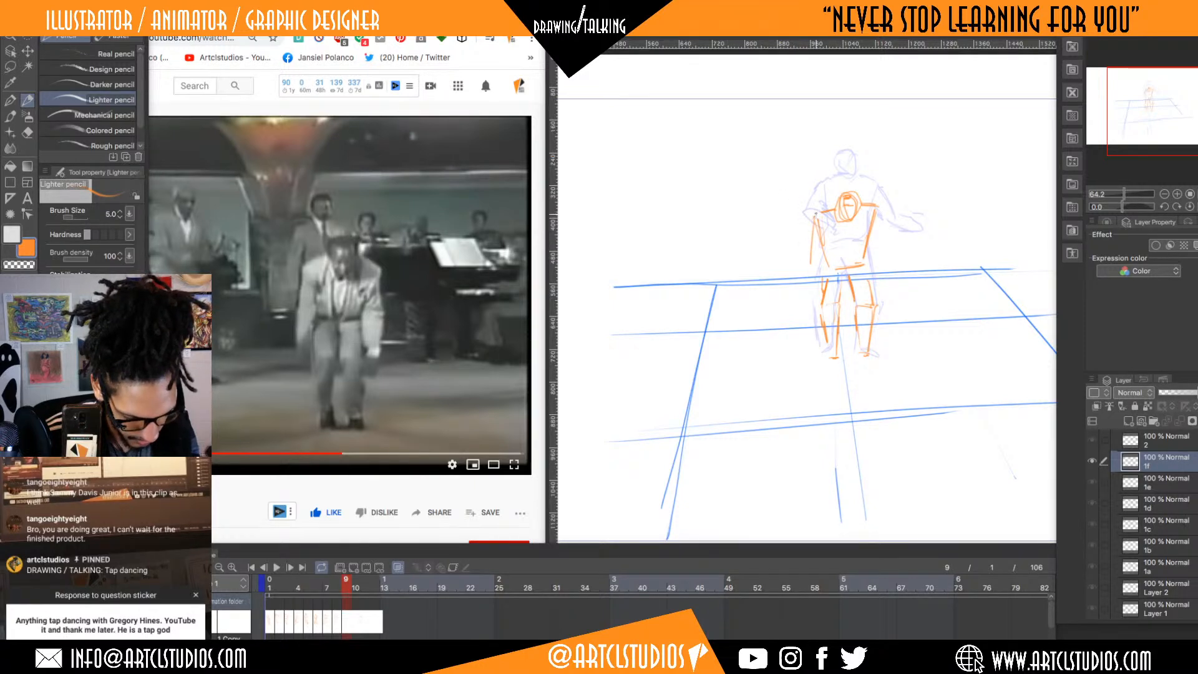
pyautogui.moveTo(815, 214); pyautogui.dragTo(806, 272)
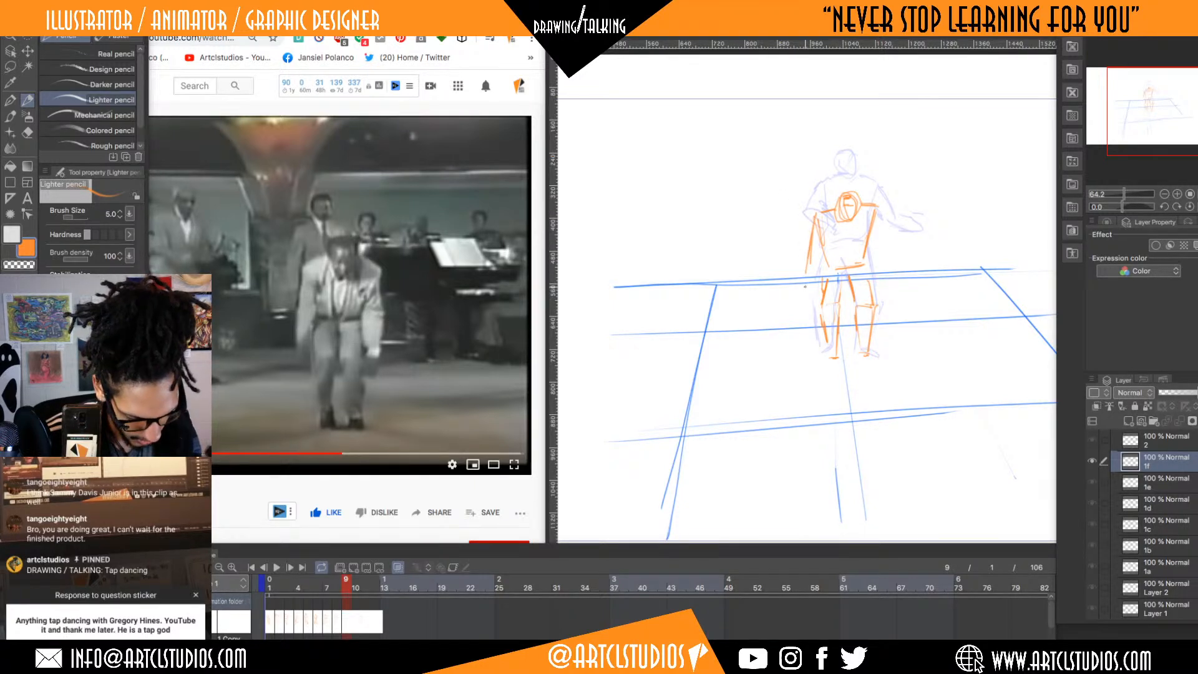
pyautogui.moveTo(822, 270)
pyautogui.mouseDown()
pyautogui.moveTo(815, 298)
pyautogui.moveTo(813, 285)
pyautogui.mouseUp()
pyautogui.moveTo(882, 216); pyautogui.dragTo(878, 250)
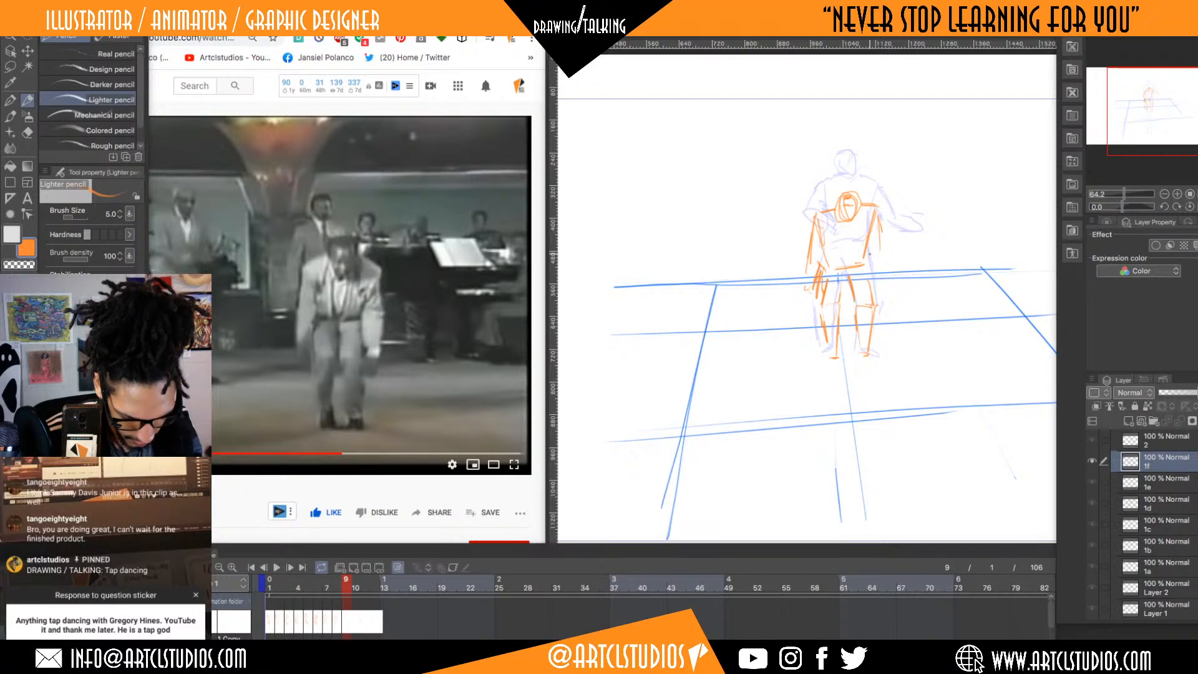
pyautogui.moveTo(883, 250)
pyautogui.mouseDown()
pyautogui.moveTo(891, 285)
pyautogui.moveTo(877, 284)
pyautogui.mouseUp()
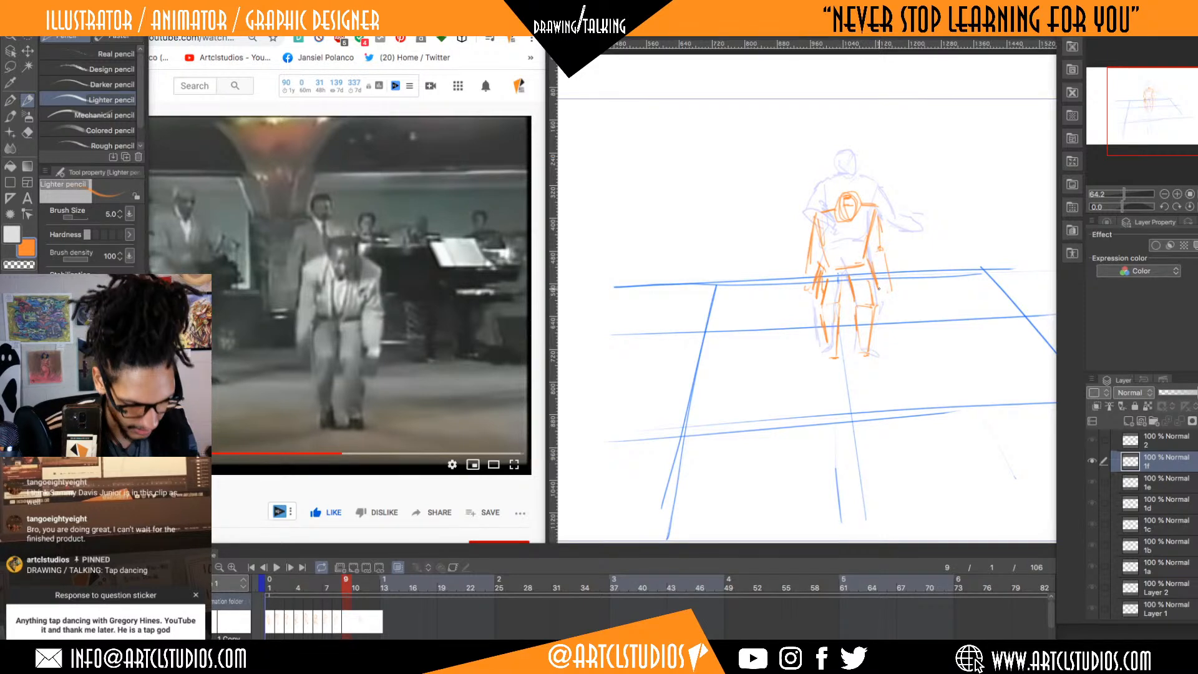
# - Compare the crouched pose on frame 9 with the pose on frame 8 by flipping between the two frames
pyautogui.press('Left')
pyautogui.press('Right')
pyautogui.press('Left')
pyautogui.press('Right')
pyautogui.press('Left')
pyautogui.press('Right')
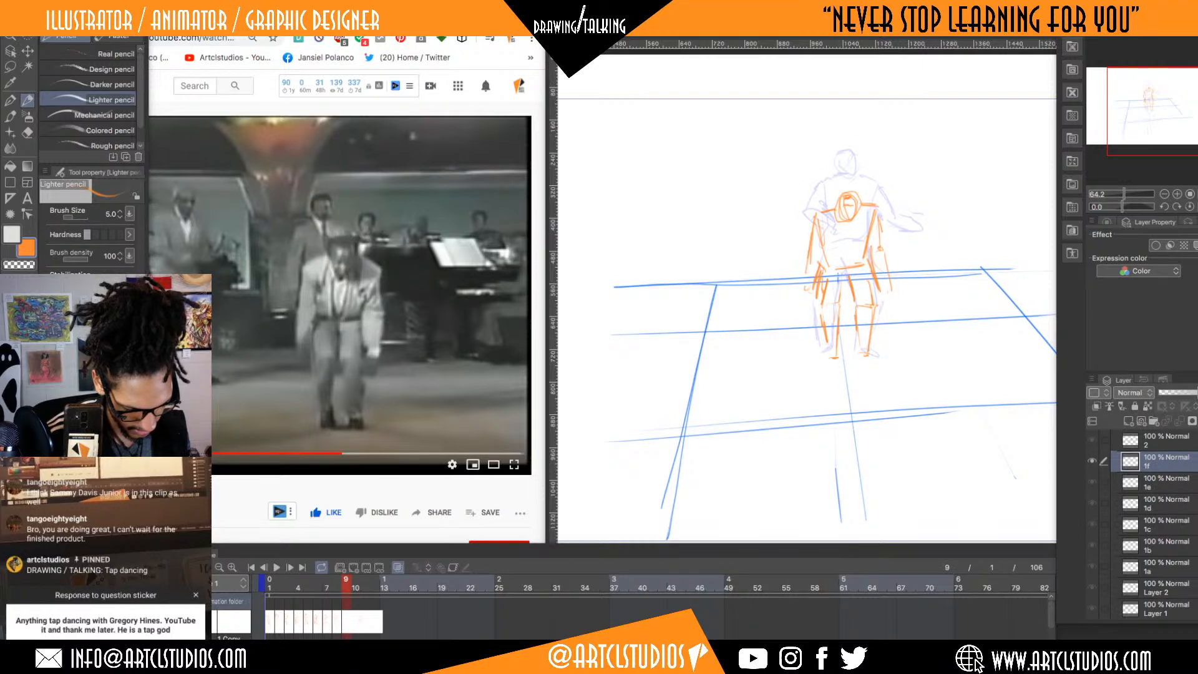
pyautogui.press('Left')
pyautogui.press('Right')
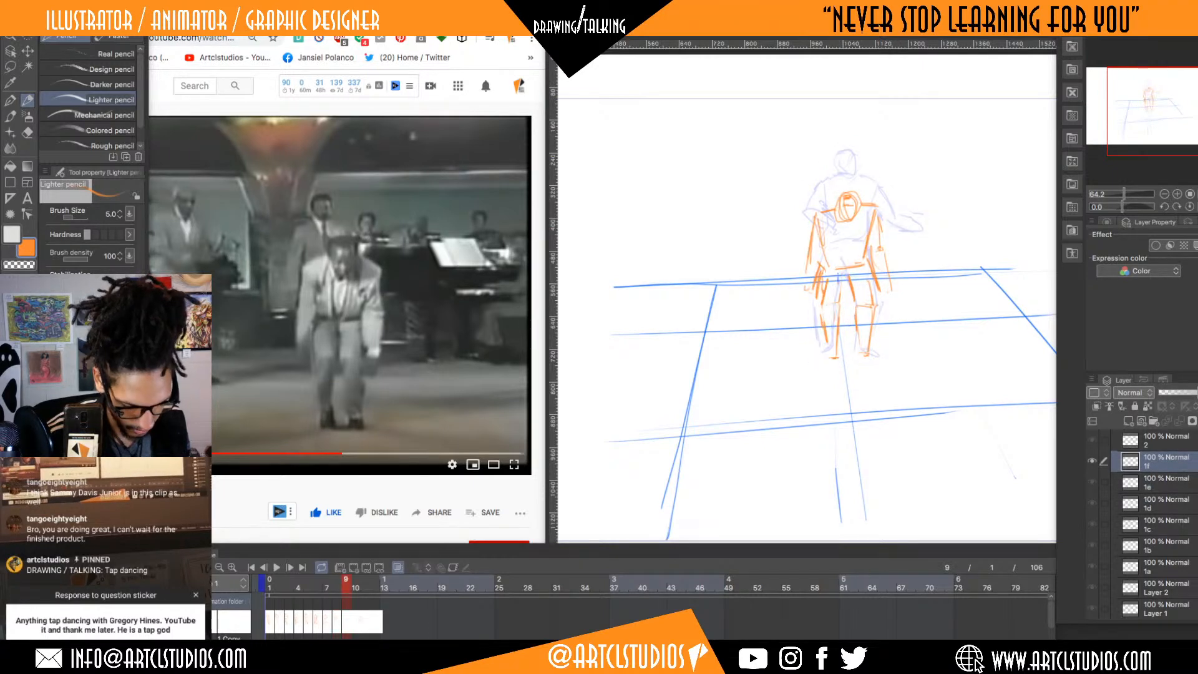
# - Lasso the crouched figure's head and shoulders on cel 1f, move them slightly lower and check the change against the previous frame
pyautogui.press('m')
pyautogui.moveTo(877, 191)
pyautogui.mouseDown()
pyautogui.moveTo(811, 192)
pyautogui.moveTo(808, 227)
pyautogui.moveTo(862, 231)
pyautogui.moveTo(900, 216)
pyautogui.moveTo(879, 167)
pyautogui.mouseUp()
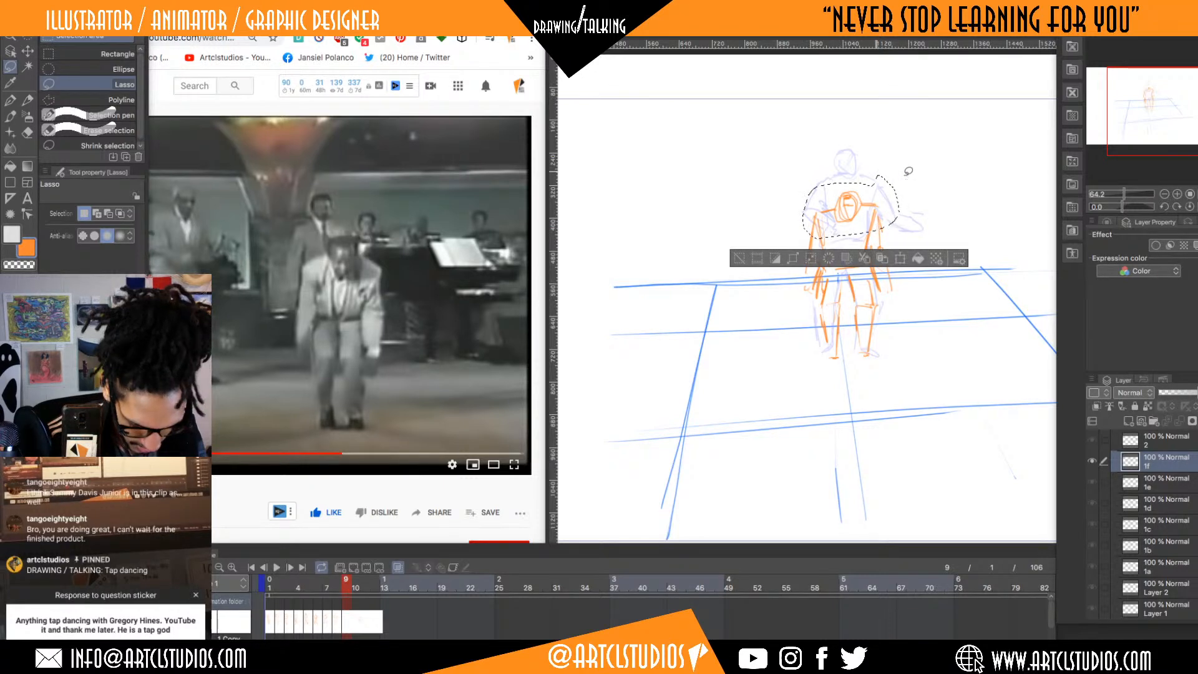
pyautogui.press('k')
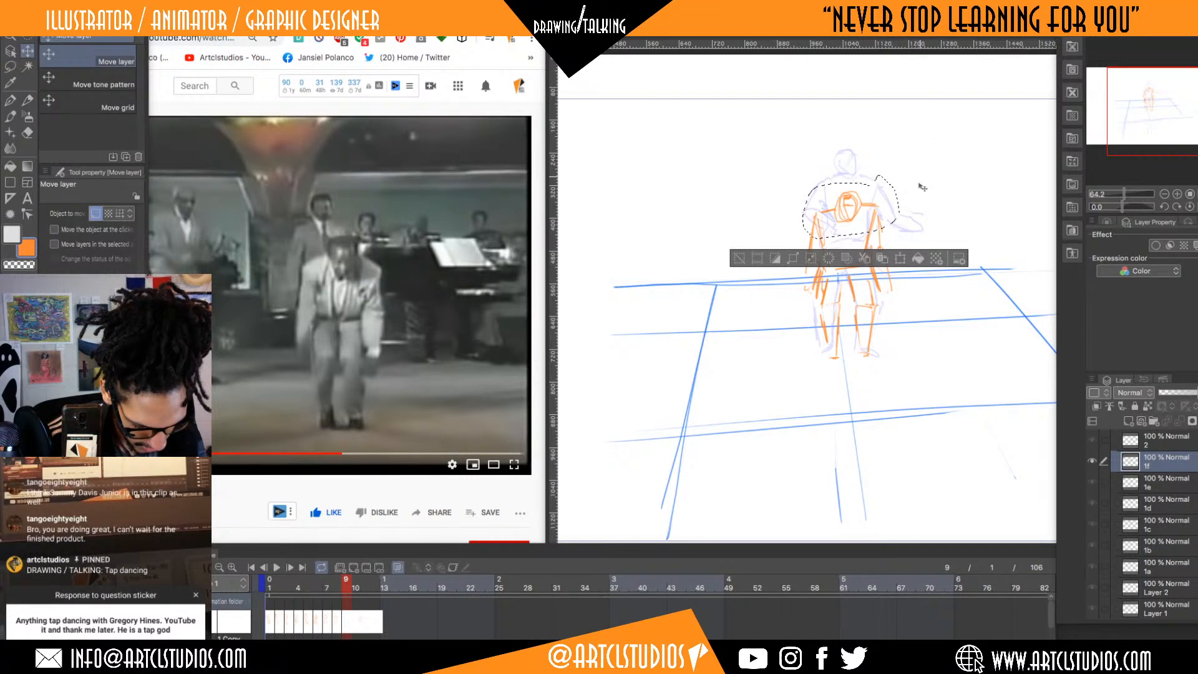
pyautogui.moveTo(852, 211)
pyautogui.mouseDown()
pyautogui.moveTo(857, 235)
pyautogui.moveTo(857, 224)
pyautogui.mouseUp()
pyautogui.hotkey('ctrl', 'd')
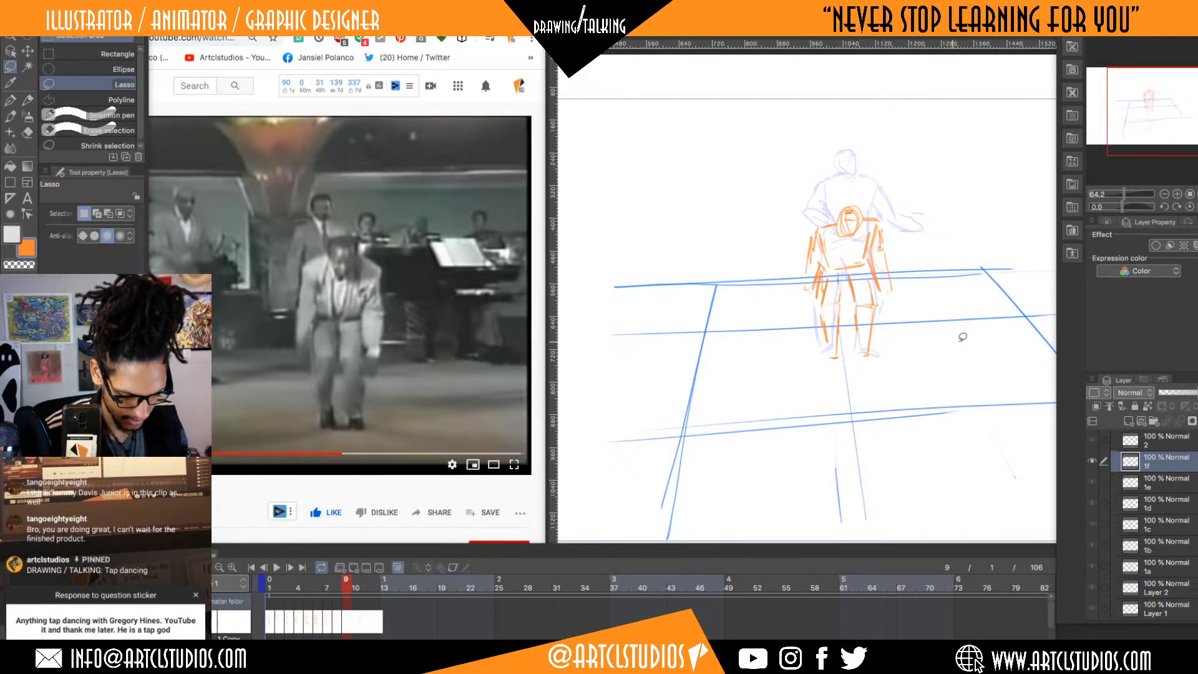
pyautogui.press('Left')
pyautogui.press('Right')
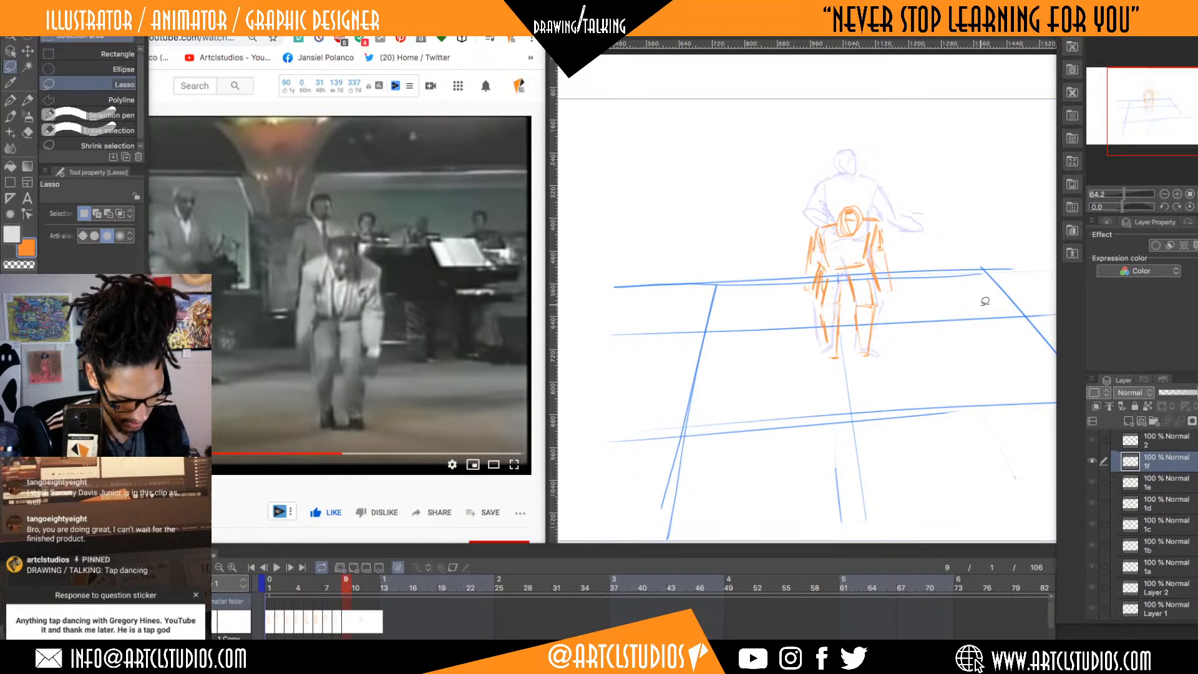
pyautogui.press('Left')
pyautogui.press('Right')
pyautogui.press('Left')
pyautogui.press('Right')
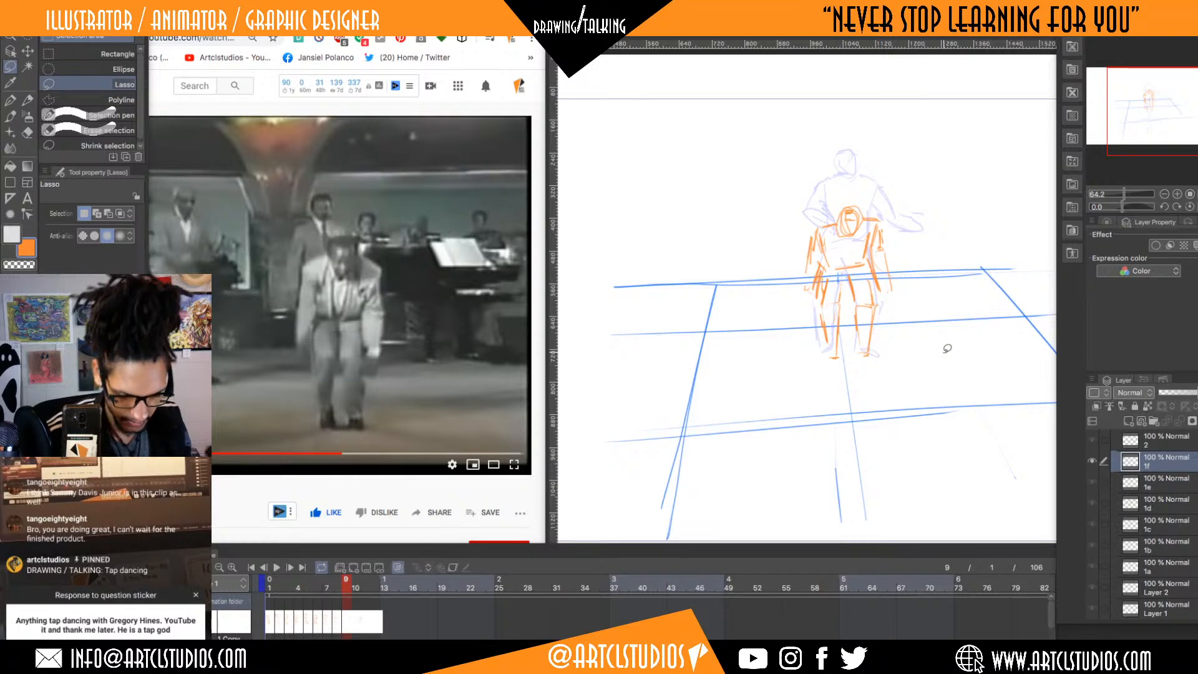
# - Advance the reference video to the upright pose with both arms spread out, then return to Clip Studio Paint
pyautogui.click(362, 500)
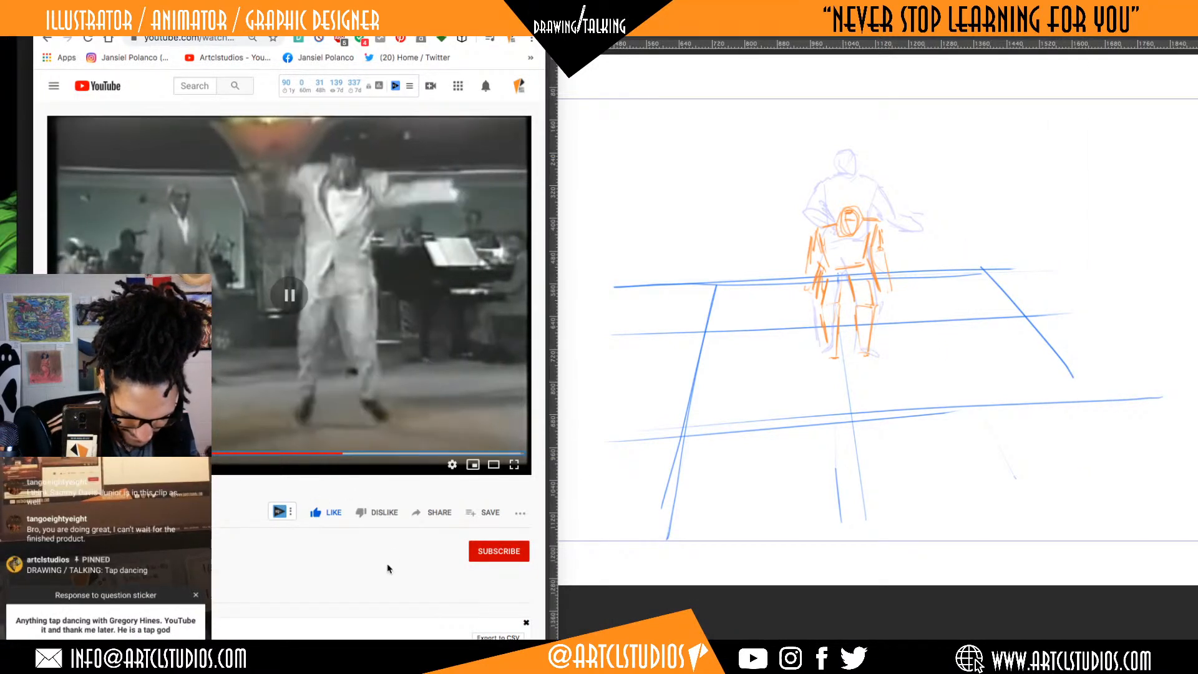
pyautogui.click(857, 423)
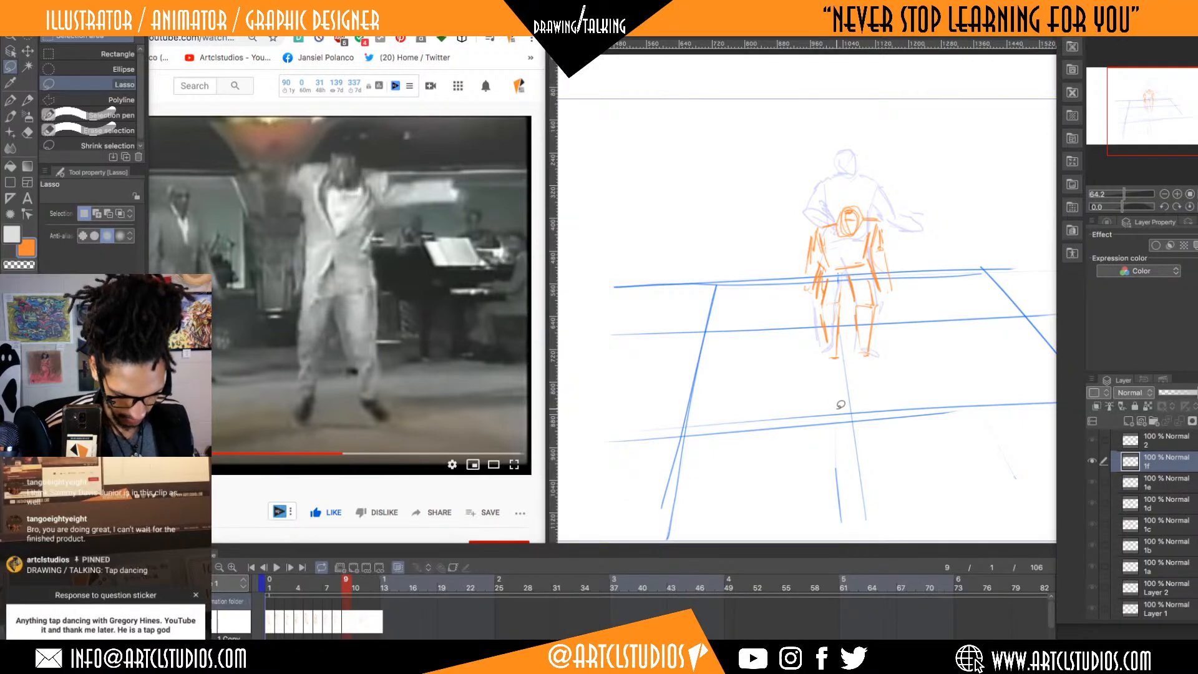
# - Flip back and forth through the sketched frames 1 to 9 to examine how the dancer's motion reads
pyautogui.press('Home')
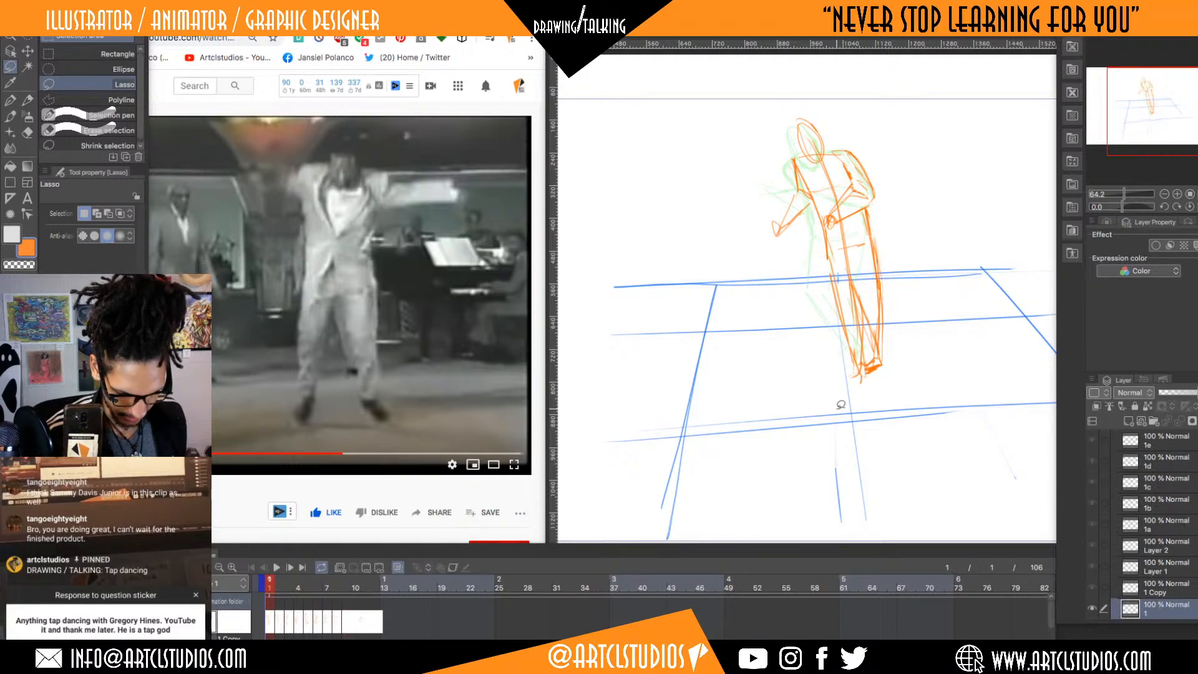
pyautogui.press('End')
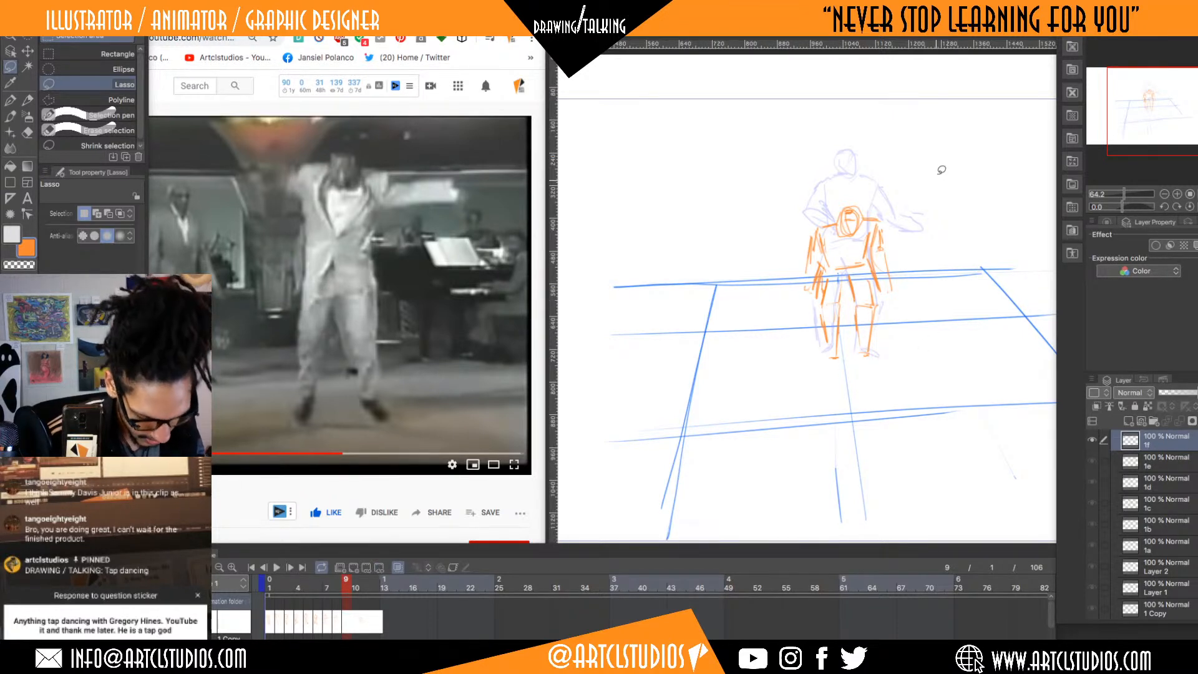
pyautogui.press('Left')
pyautogui.press('Right')
pyautogui.press('Left')
pyautogui.press('Left')
pyautogui.press('Left')
pyautogui.press('Left')
pyautogui.press('Left')
pyautogui.press('Left')
pyautogui.press('Left')
pyautogui.press('Left')
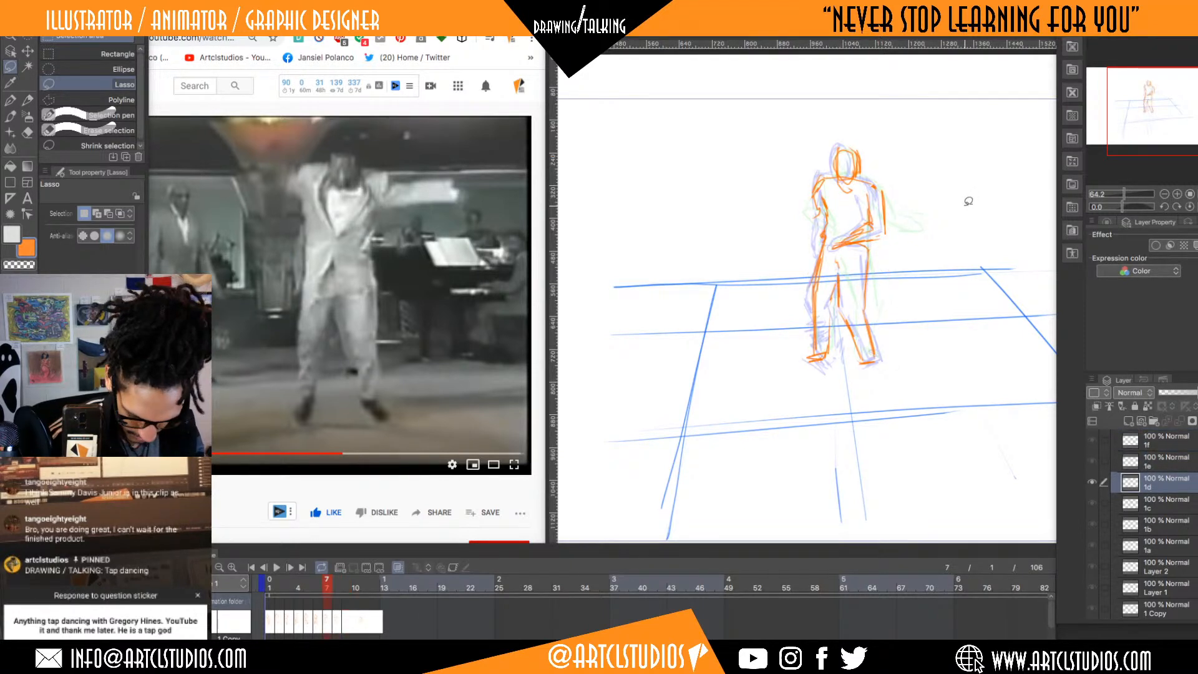
pyautogui.press('Right')
pyautogui.press('Left')
pyautogui.press('Right')
pyautogui.press('Right')
pyautogui.press('Right')
pyautogui.press('Right')
pyautogui.press('Right')
pyautogui.press('Right')
pyautogui.press('Right')
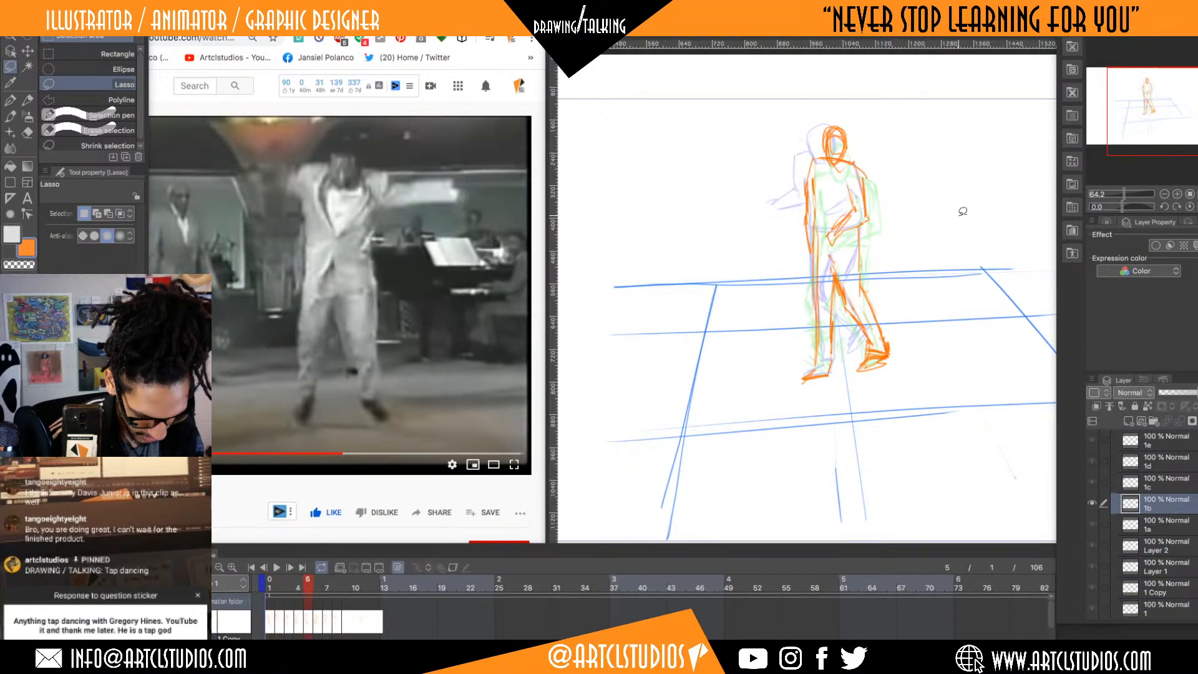
pyautogui.press('Left')
pyautogui.press('Left')
pyautogui.press('Left')
pyautogui.press('Left')
pyautogui.press('Left')
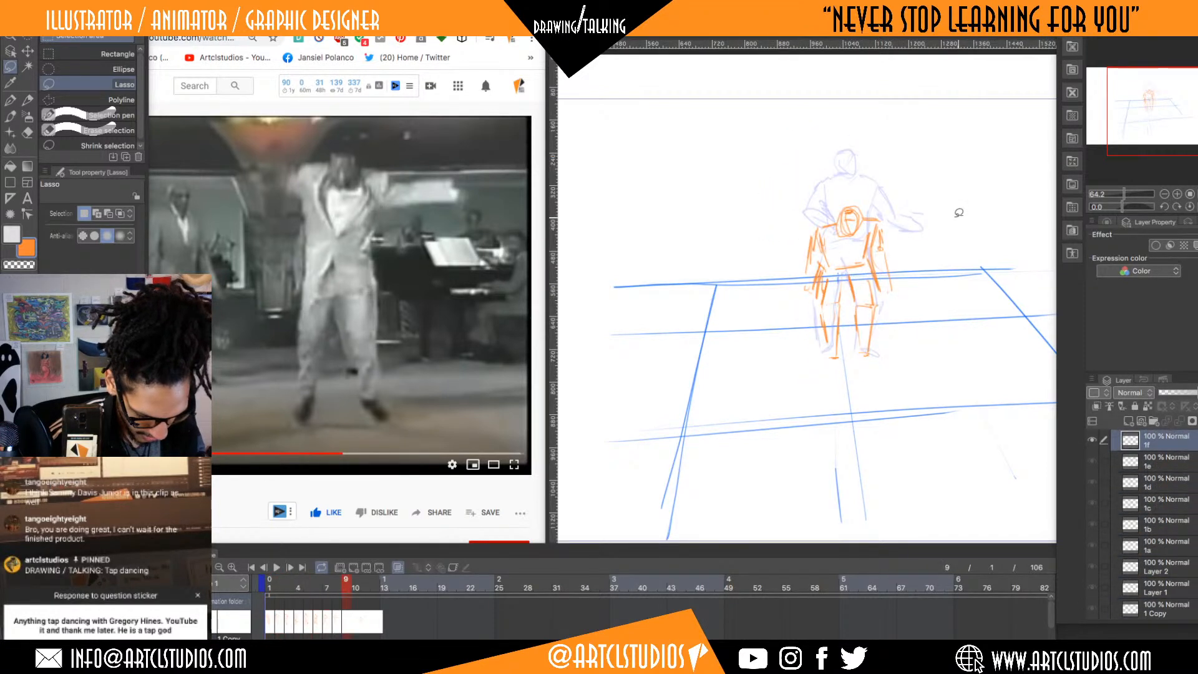
pyautogui.press('Right')
pyautogui.press('Left')
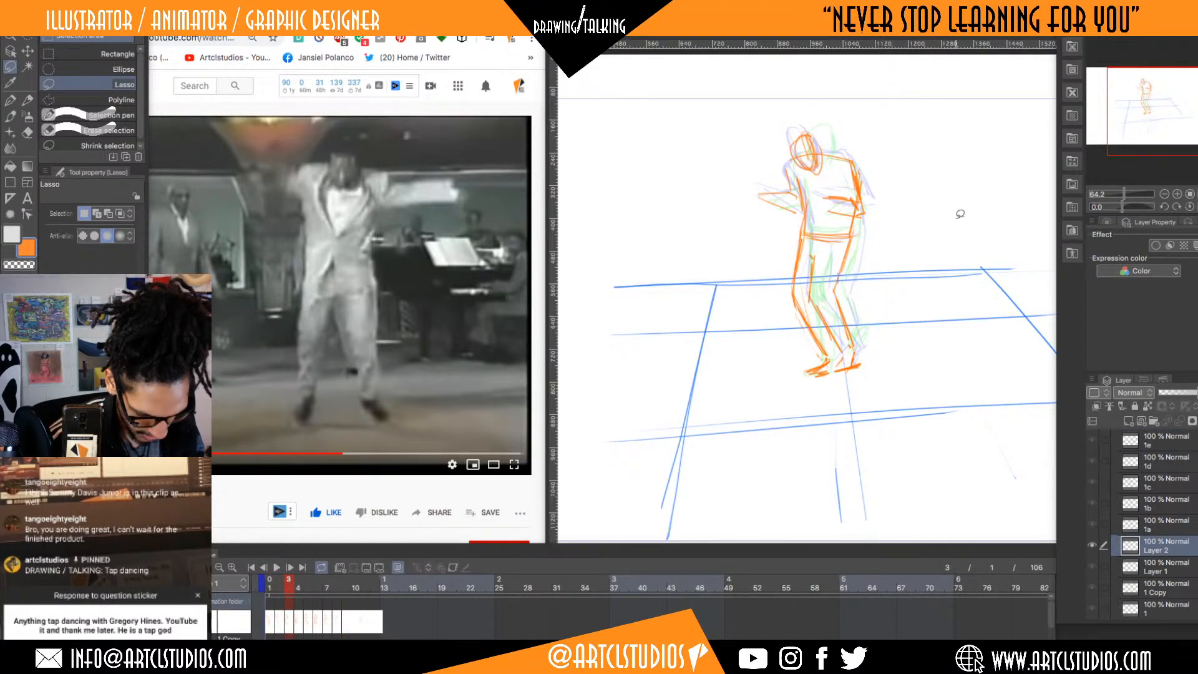
pyautogui.press('Right')
pyautogui.press('Right')
pyautogui.press('Right')
pyautogui.press('Left')
pyautogui.press('Left')
pyautogui.press('Left')
pyautogui.press('Left')
pyautogui.press('Left')
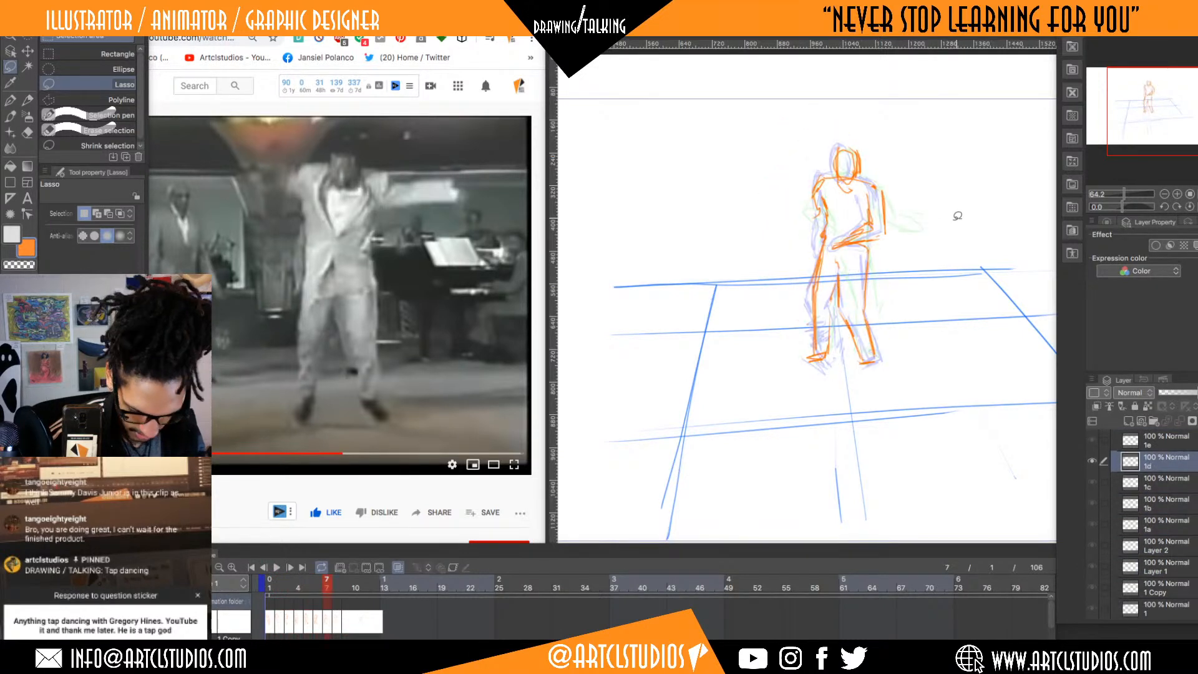
pyautogui.press('Right')
pyautogui.press('Right')
pyautogui.press('Right')
pyautogui.press('Right')
pyautogui.press('Right')
pyautogui.press('Right')
pyautogui.press('Right')
pyautogui.press('Right')
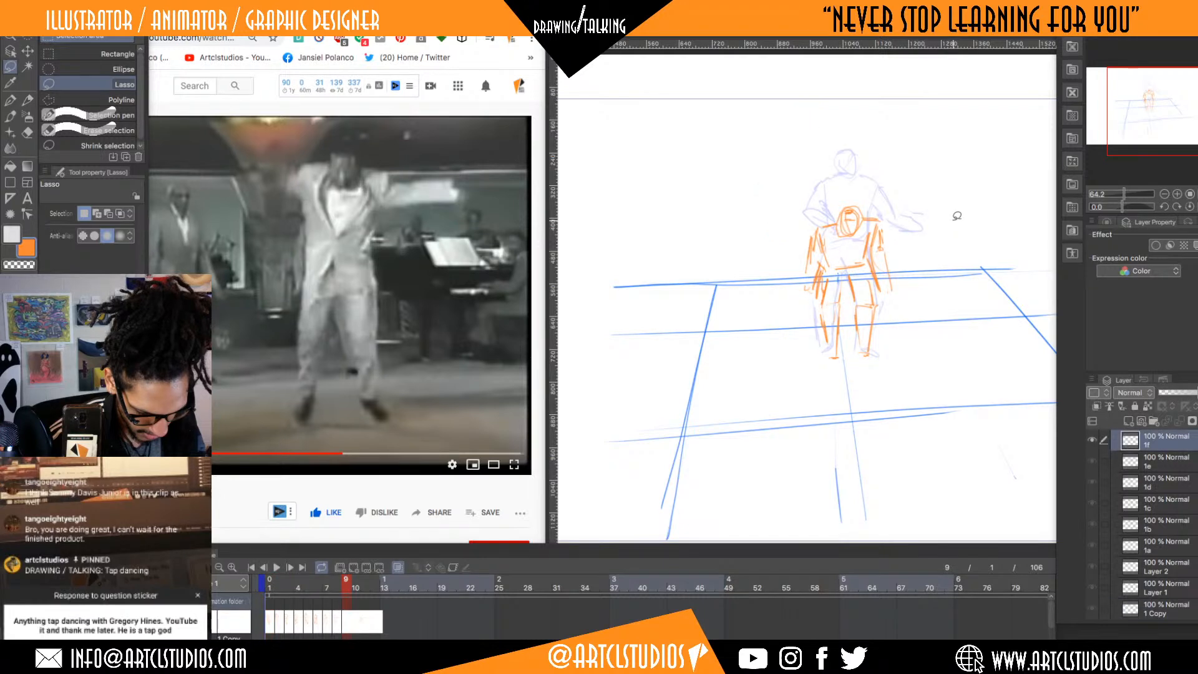
# - Examine the transition from the standing pose on frame 8 to the crouched pose on frame 9
pyautogui.press('Left')
pyautogui.press('Right')
pyautogui.press('Left')
pyautogui.press('Right')
pyautogui.press('Left')
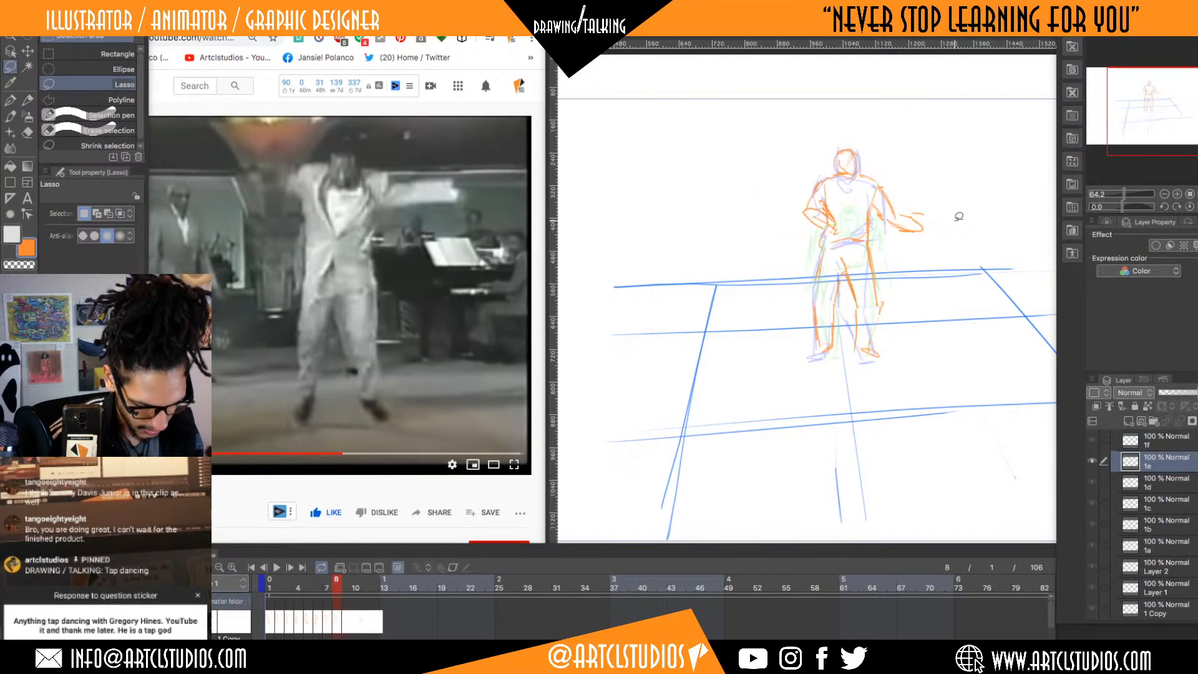
pyautogui.press('Right')
pyautogui.press('Left')
pyautogui.press('Right')
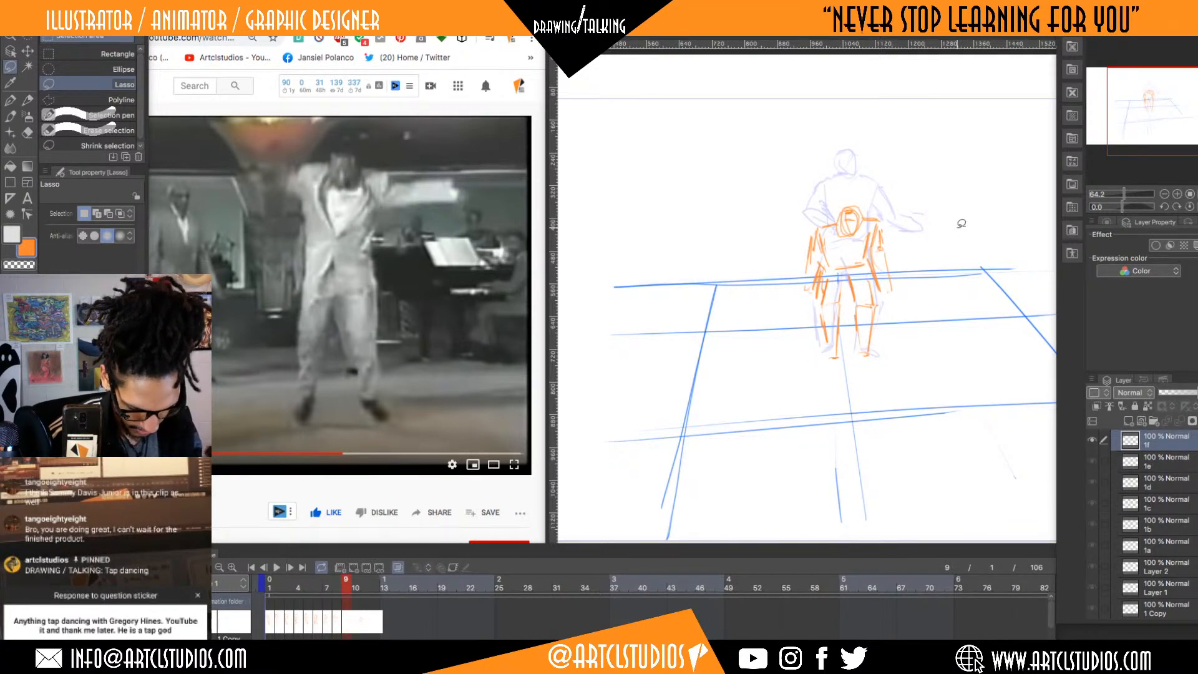
# - Add cel 1g at frame 10 and sketch the upright pose's shoulders, torso sides and head with the Lighter pencil
pyautogui.hotkey('alt', 'shift', 'n')
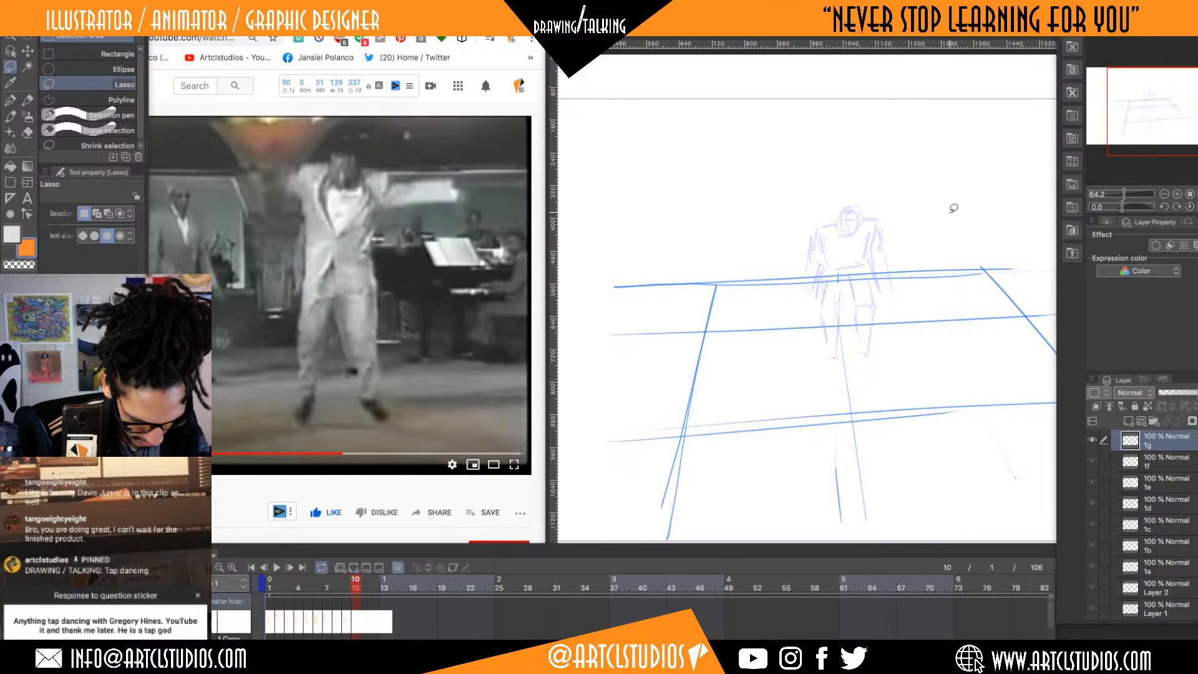
pyautogui.press('p')
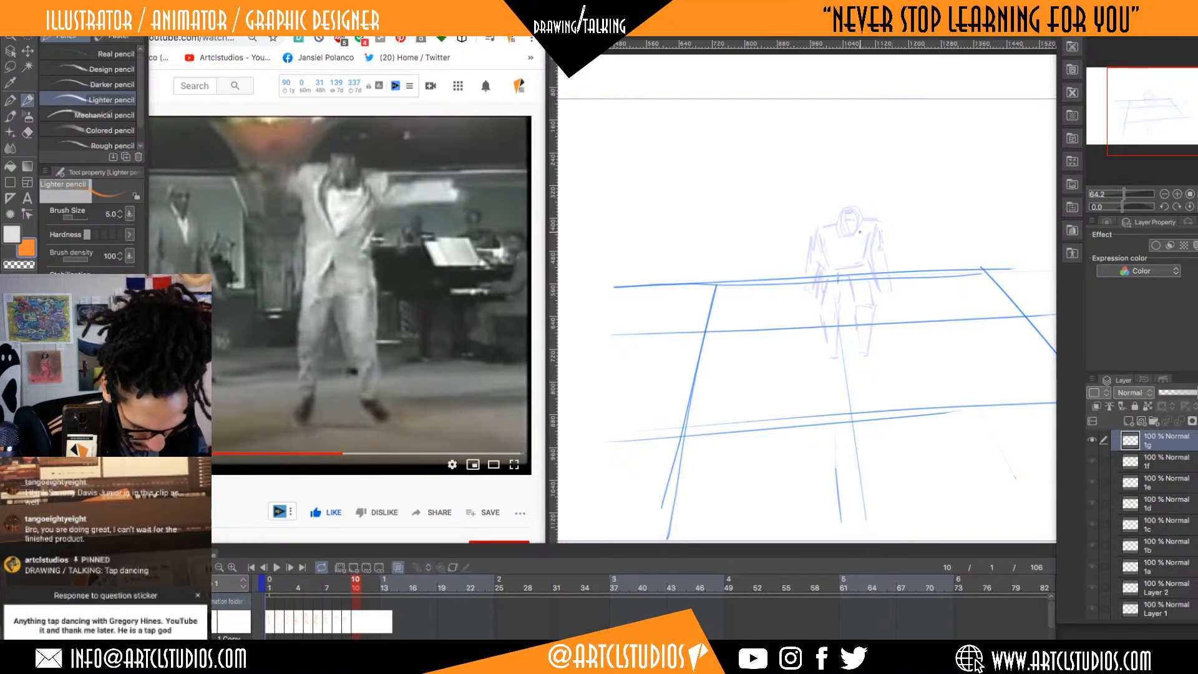
pyautogui.moveTo(825, 148)
pyautogui.mouseDown()
pyautogui.moveTo(858, 142)
pyautogui.moveTo(837, 144)
pyautogui.moveTo(850, 143)
pyautogui.moveTo(822, 217)
pyautogui.moveTo(810, 170)
pyautogui.moveTo(853, 147)
pyautogui.mouseUp()
pyautogui.moveTo(868, 220); pyautogui.dragTo(874, 166)
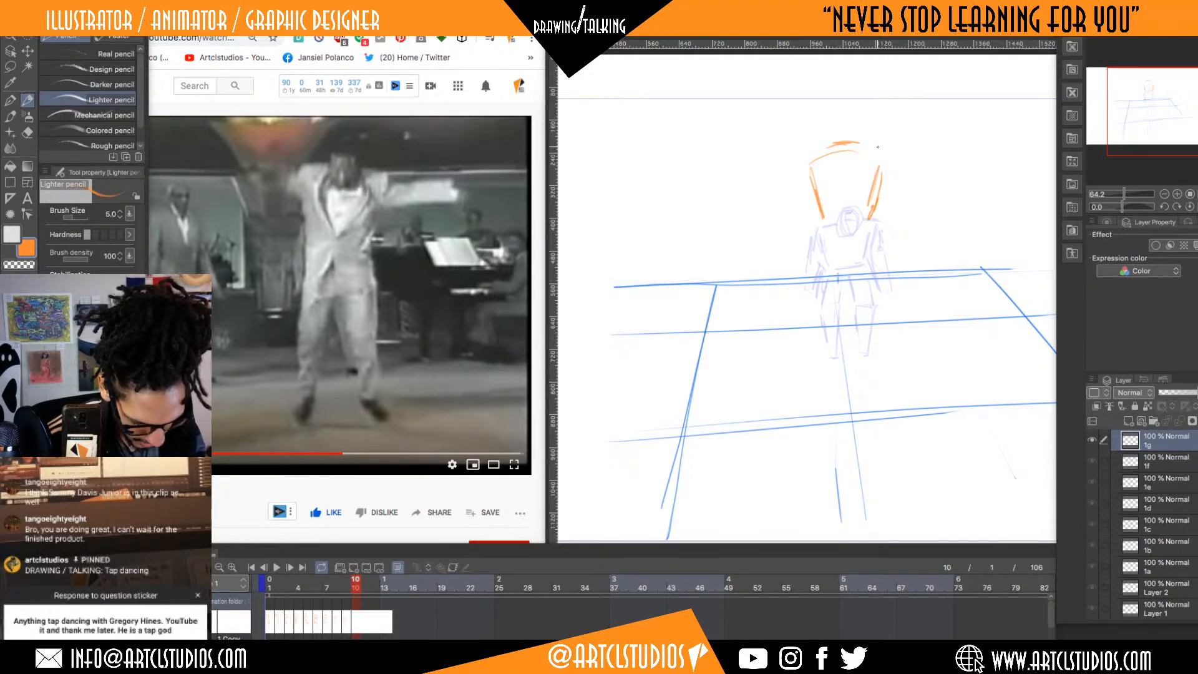
pyautogui.moveTo(868, 159); pyautogui.dragTo(871, 195)
pyautogui.moveTo(833, 137)
pyautogui.mouseDown()
pyautogui.moveTo(832, 162)
pyautogui.moveTo(853, 145)
pyautogui.mouseUp()
pyautogui.moveTo(833, 142); pyautogui.dragTo(856, 142)
pyautogui.moveTo(832, 149)
pyautogui.mouseDown()
pyautogui.moveTo(854, 150)
pyautogui.moveTo(853, 135)
pyautogui.moveTo(853, 156)
pyautogui.mouseUp()
pyautogui.moveTo(838, 157)
pyautogui.mouseDown()
pyautogui.moveTo(829, 131)
pyautogui.moveTo(872, 145)
pyautogui.mouseUp()
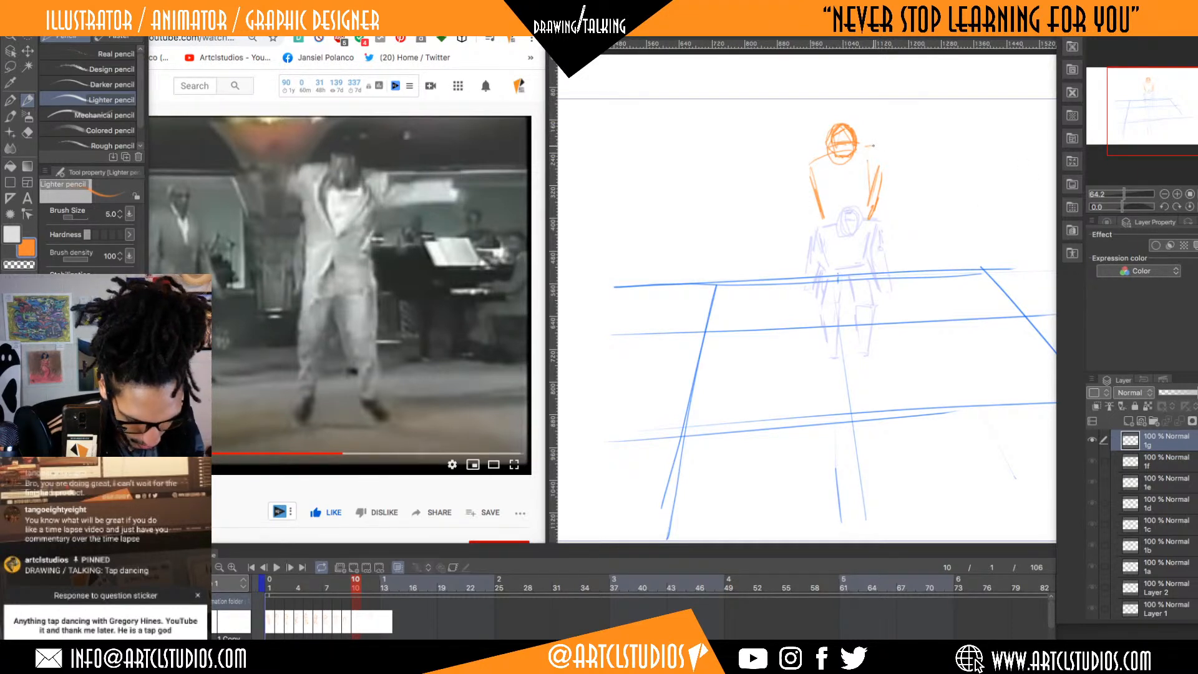
# - Sketch the upright pose's lower torso sides and both spread legs down to the knees on cel 1g
pyautogui.moveTo(821, 216)
pyautogui.mouseDown()
pyautogui.moveTo(816, 279)
pyautogui.moveTo(831, 305)
pyautogui.moveTo(835, 292)
pyautogui.moveTo(830, 324)
pyautogui.moveTo(814, 288)
pyautogui.moveTo(817, 332)
pyautogui.mouseUp()
pyautogui.moveTo(836, 277); pyautogui.dragTo(826, 325)
pyautogui.moveTo(835, 302); pyautogui.dragTo(824, 335)
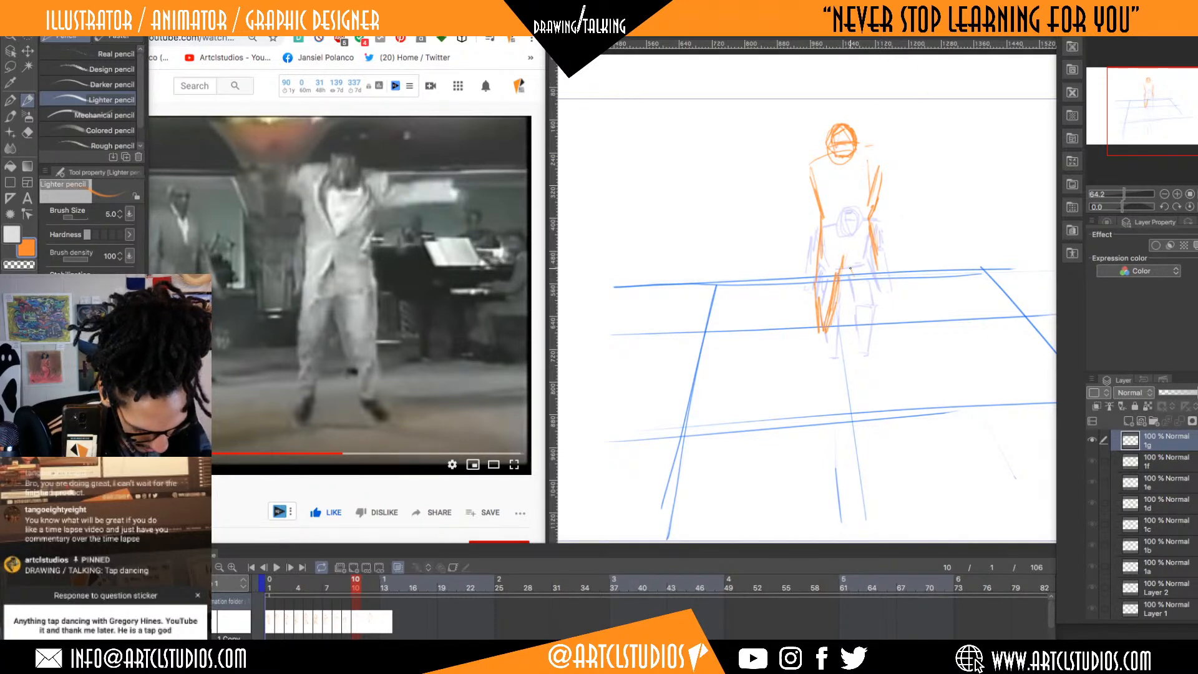
pyautogui.moveTo(847, 260); pyautogui.dragTo(869, 307)
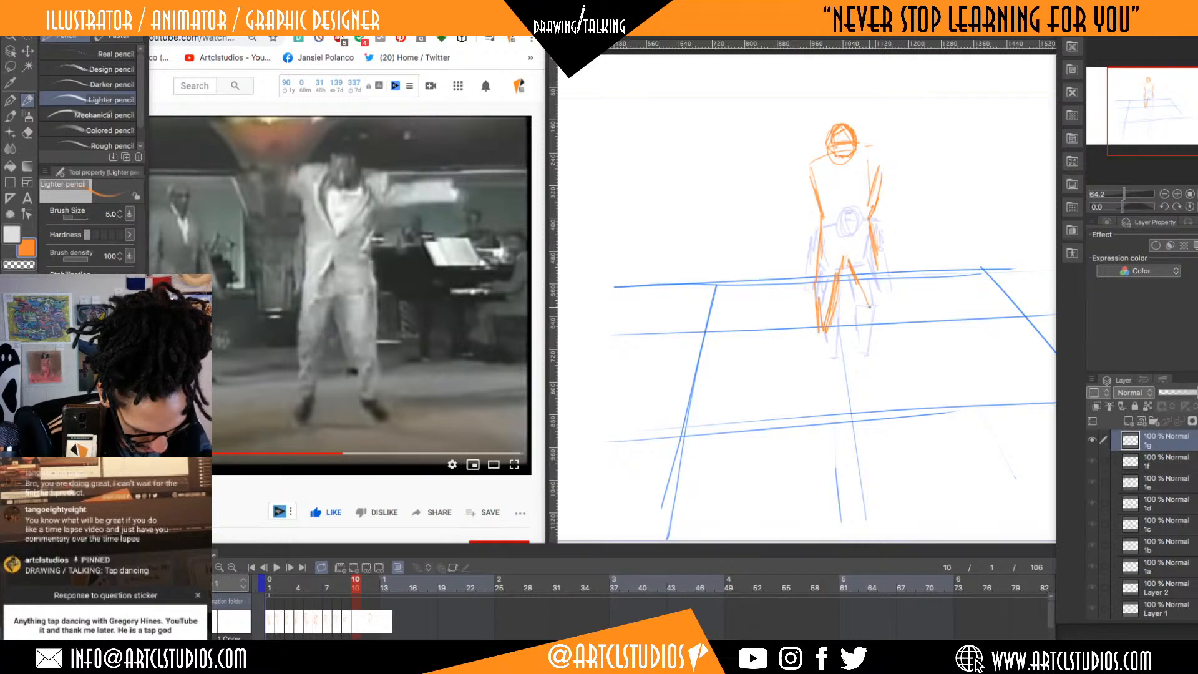
pyautogui.moveTo(872, 249); pyautogui.dragTo(880, 325)
pyautogui.moveTo(874, 282); pyautogui.dragTo(879, 324)
pyautogui.moveTo(876, 279); pyautogui.dragTo(880, 314)
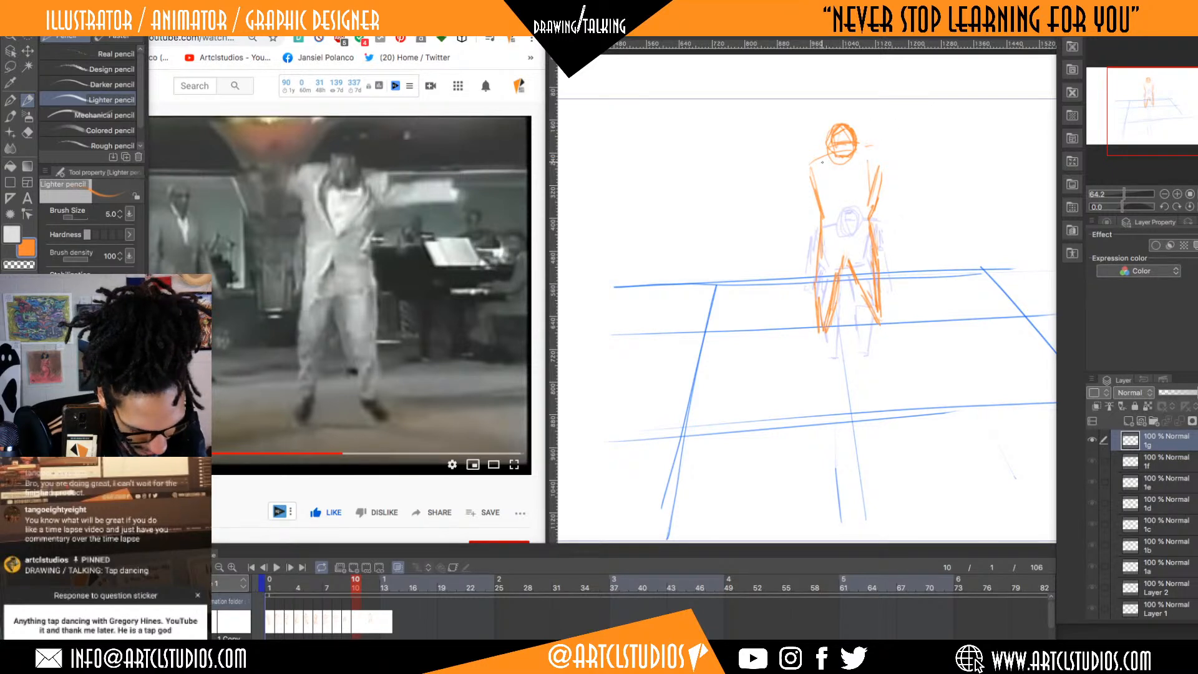
# - Sketch the upright pose's two outstretched arms on cel 1g and the flared jacket edges hanging beneath them
pyautogui.moveTo(810, 167)
pyautogui.mouseDown()
pyautogui.moveTo(765, 174)
pyautogui.moveTo(771, 152)
pyautogui.mouseUp()
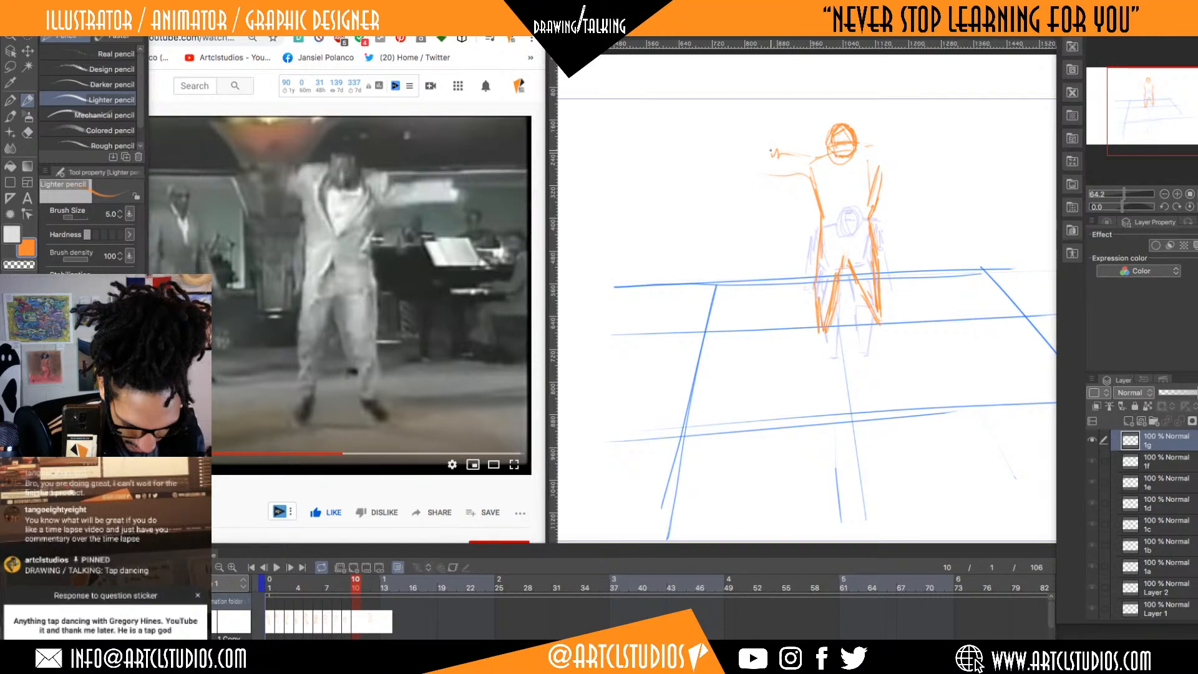
pyautogui.moveTo(863, 147)
pyautogui.mouseDown()
pyautogui.moveTo(879, 146)
pyautogui.moveTo(907, 179)
pyautogui.moveTo(937, 169)
pyautogui.moveTo(943, 149)
pyautogui.mouseUp()
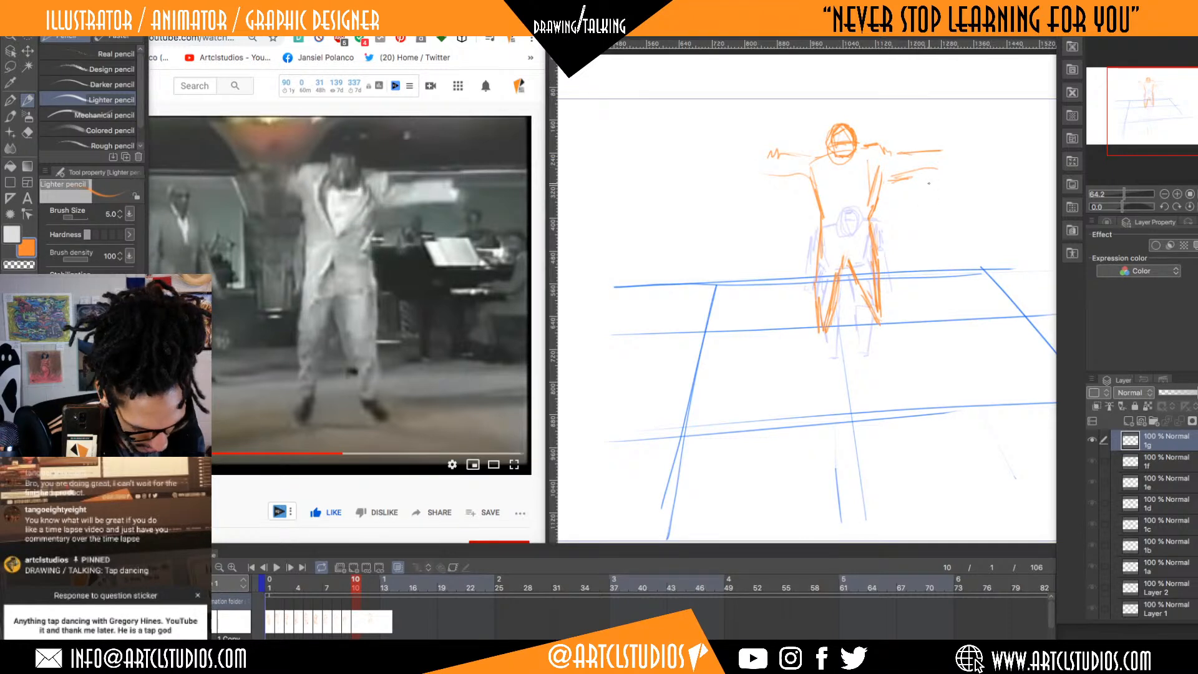
pyautogui.moveTo(926, 195); pyautogui.dragTo(899, 250)
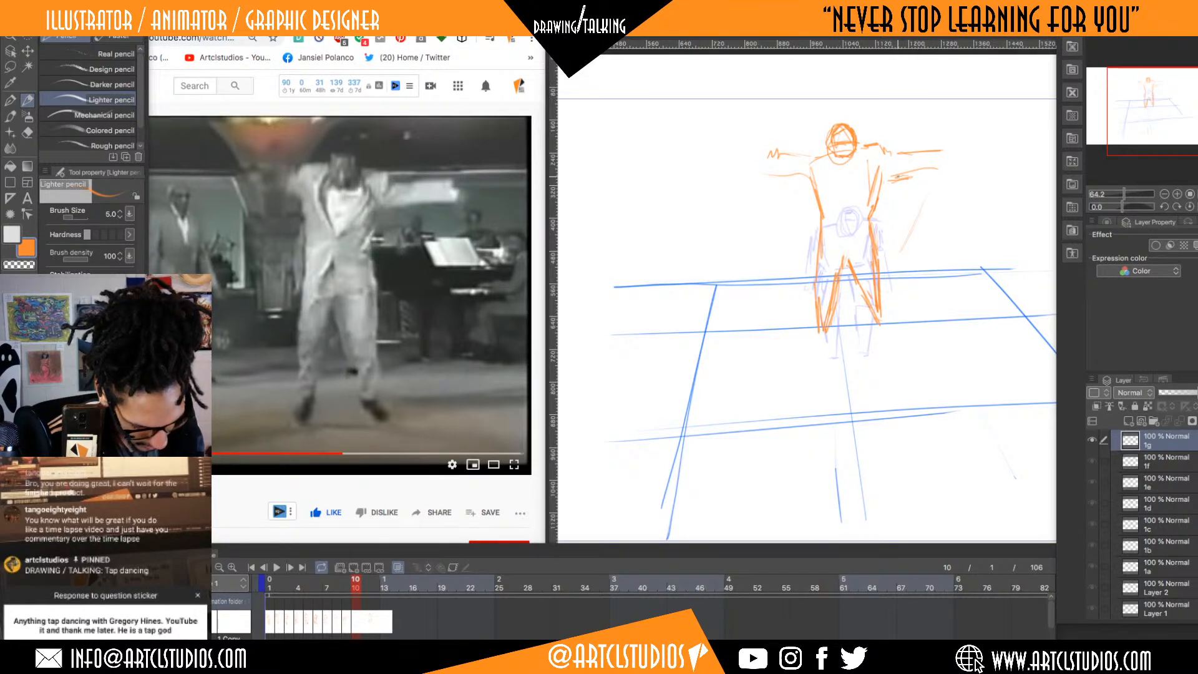
pyautogui.moveTo(908, 171)
pyautogui.mouseDown()
pyautogui.moveTo(884, 324)
pyautogui.moveTo(910, 175)
pyautogui.moveTo(892, 249)
pyautogui.mouseUp()
pyautogui.moveTo(769, 186); pyautogui.dragTo(791, 239)
pyautogui.moveTo(765, 178)
pyautogui.mouseDown()
pyautogui.moveTo(804, 257)
pyautogui.moveTo(790, 241)
pyautogui.mouseUp()
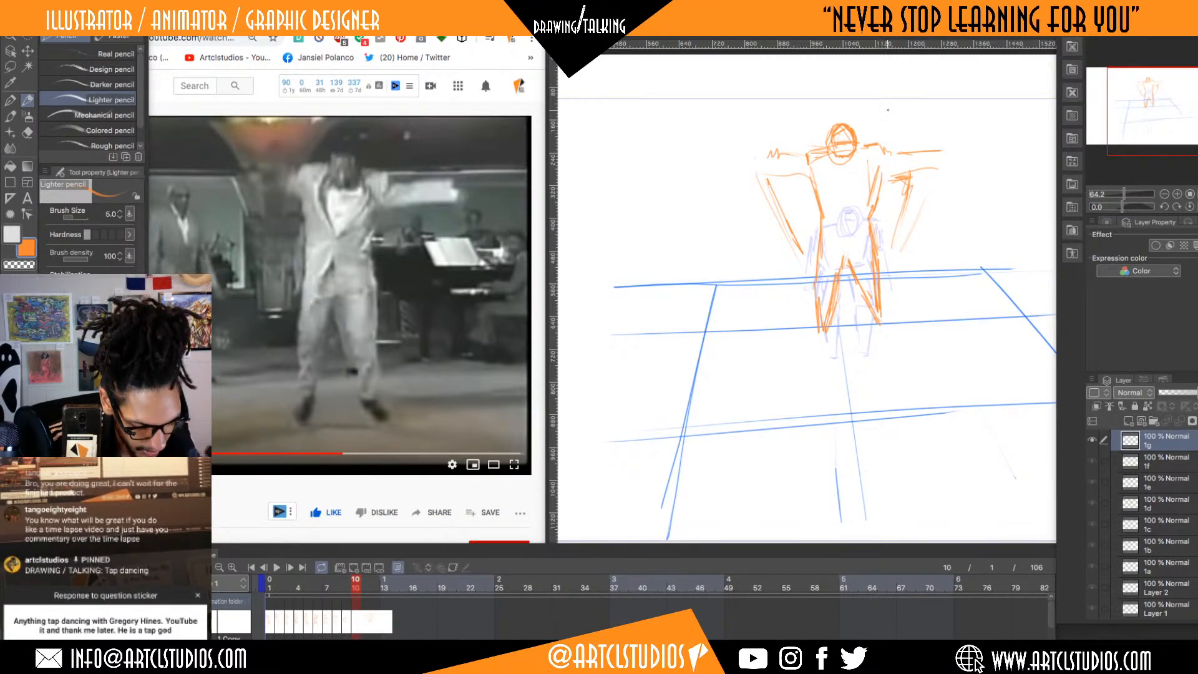
# - Erase one upper torso side with the Soft eraser, then redraw the torso edges and close the outstretched sleeve's cuff with the Lighter pencil
pyautogui.press('e')
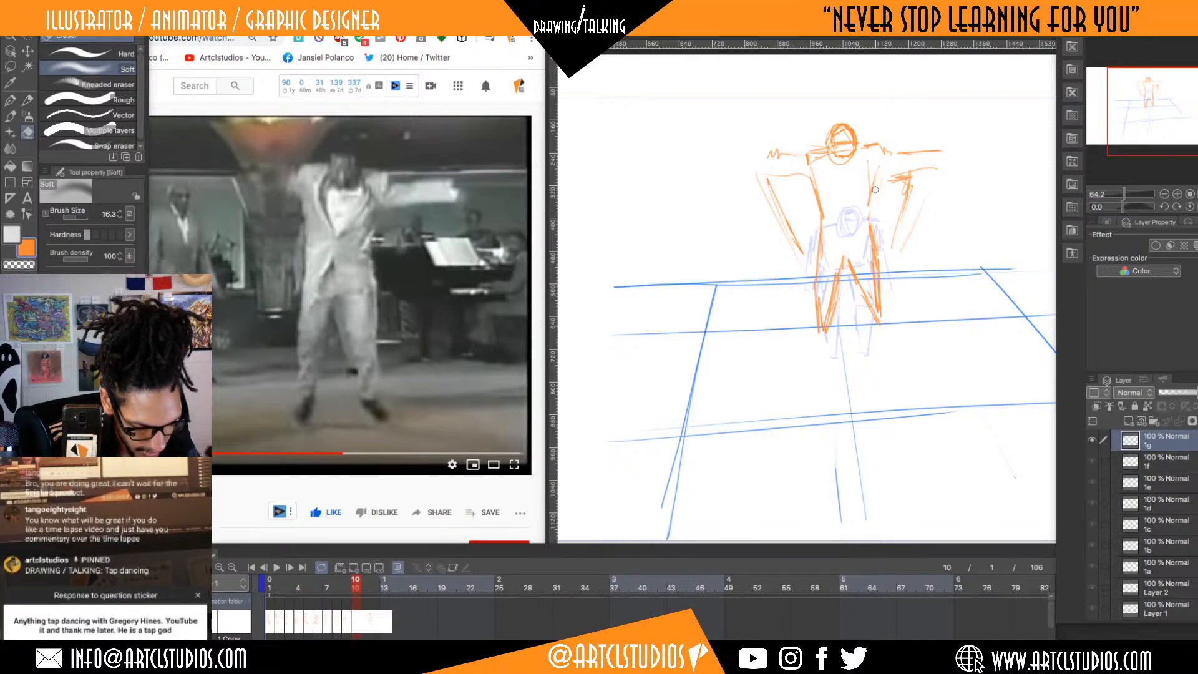
pyautogui.moveTo(877, 166); pyautogui.dragTo(865, 202)
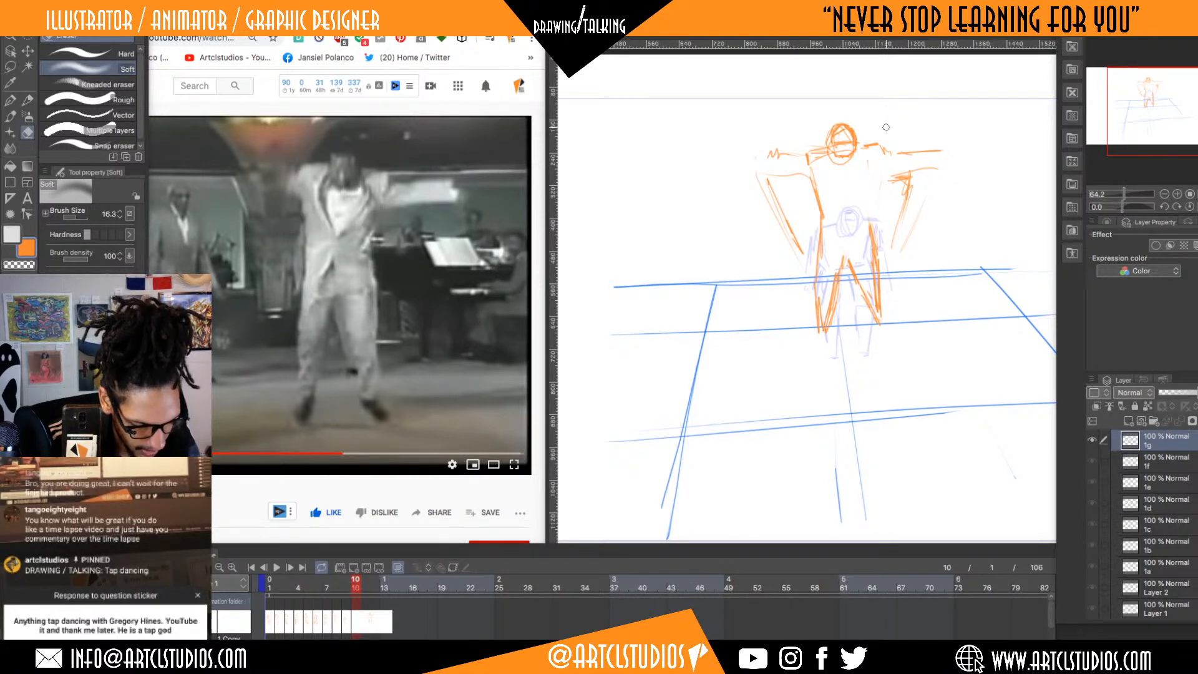
pyautogui.press('p')
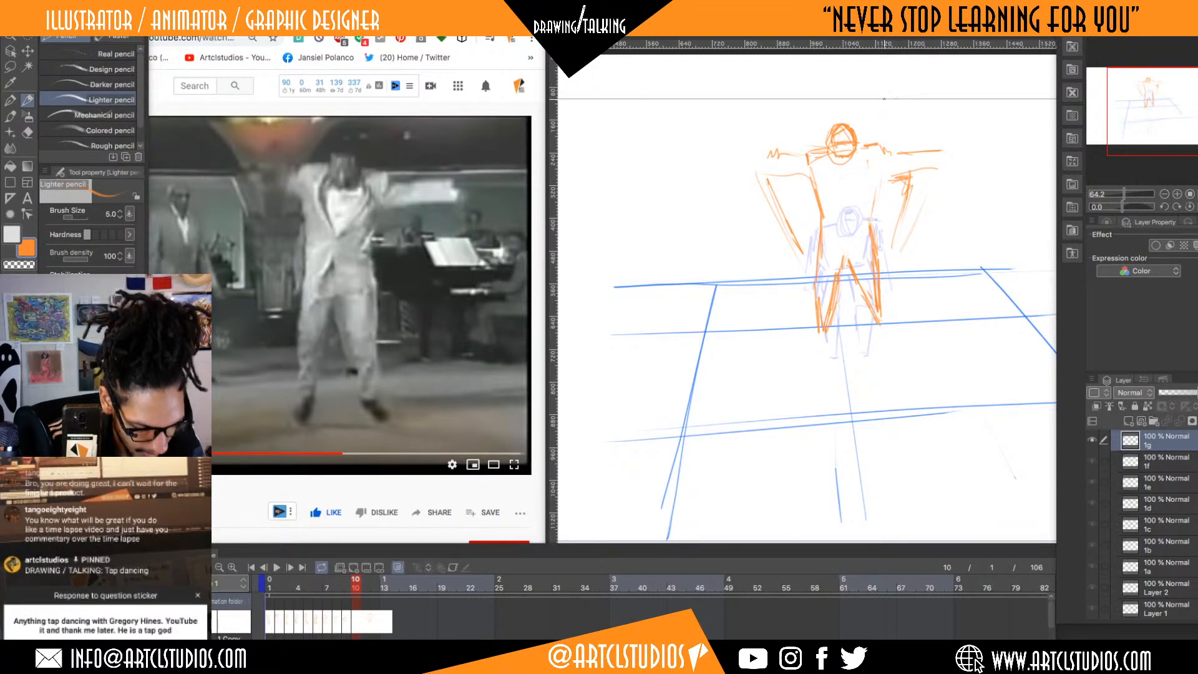
pyautogui.moveTo(875, 171)
pyautogui.mouseDown()
pyautogui.moveTo(870, 217)
pyautogui.moveTo(870, 182)
pyautogui.moveTo(869, 228)
pyautogui.moveTo(878, 178)
pyautogui.mouseUp()
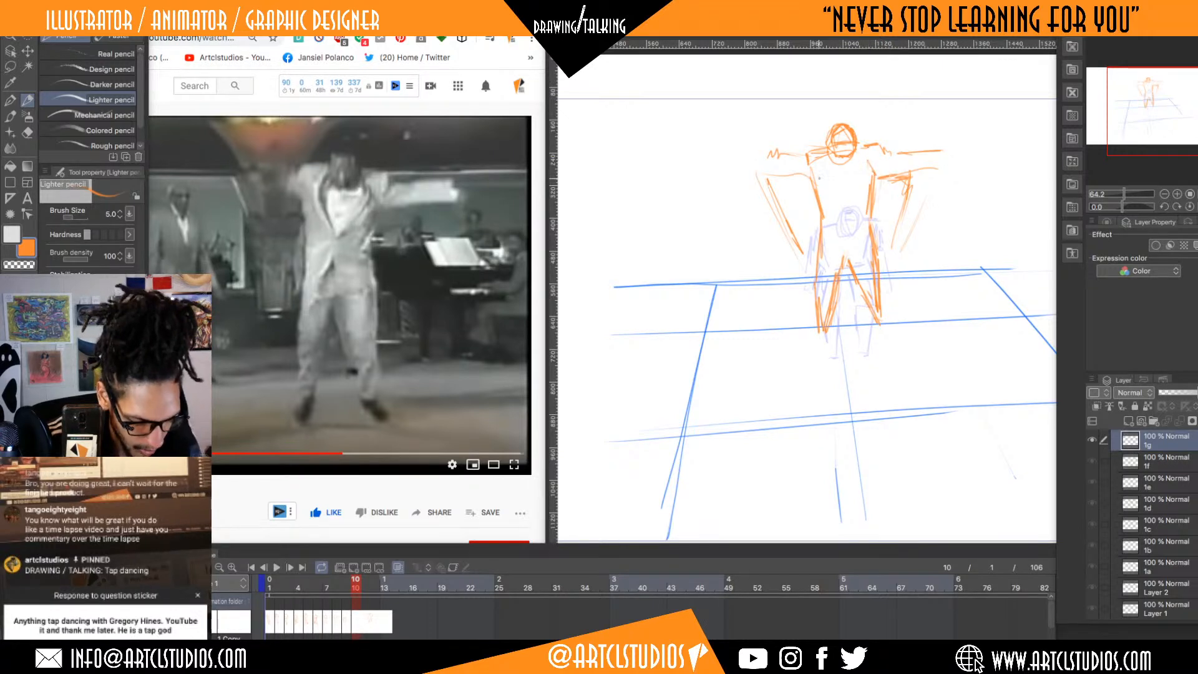
pyautogui.moveTo(814, 160); pyautogui.dragTo(809, 175)
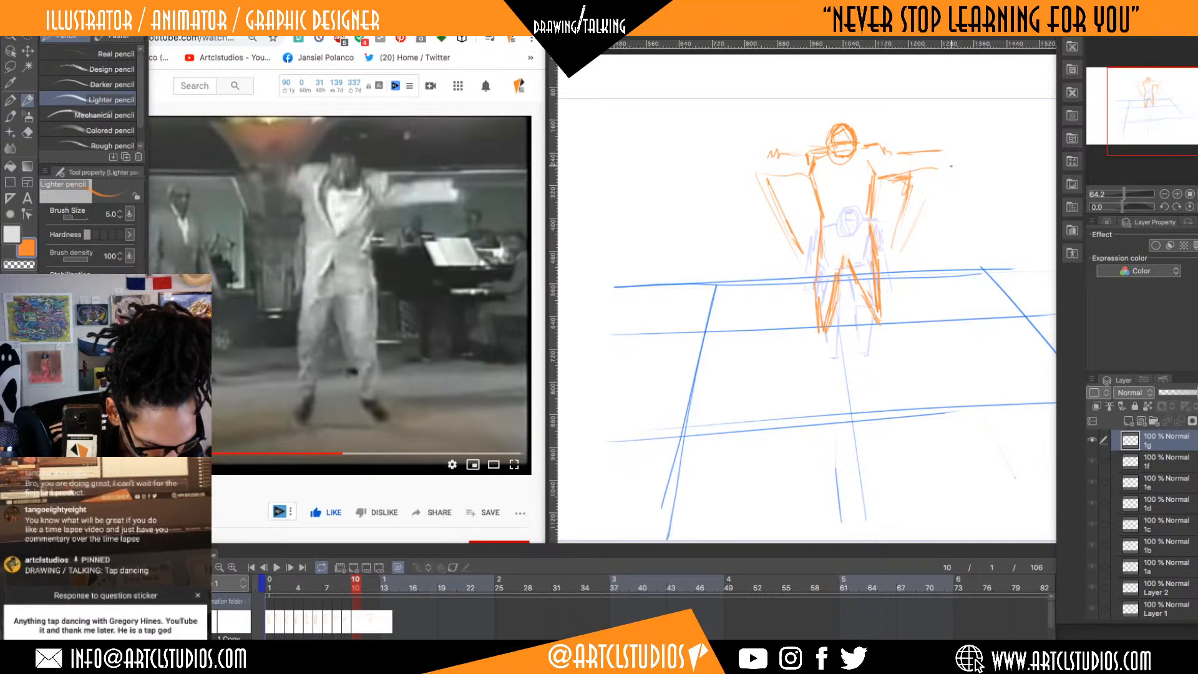
pyautogui.moveTo(949, 151); pyautogui.dragTo(937, 169)
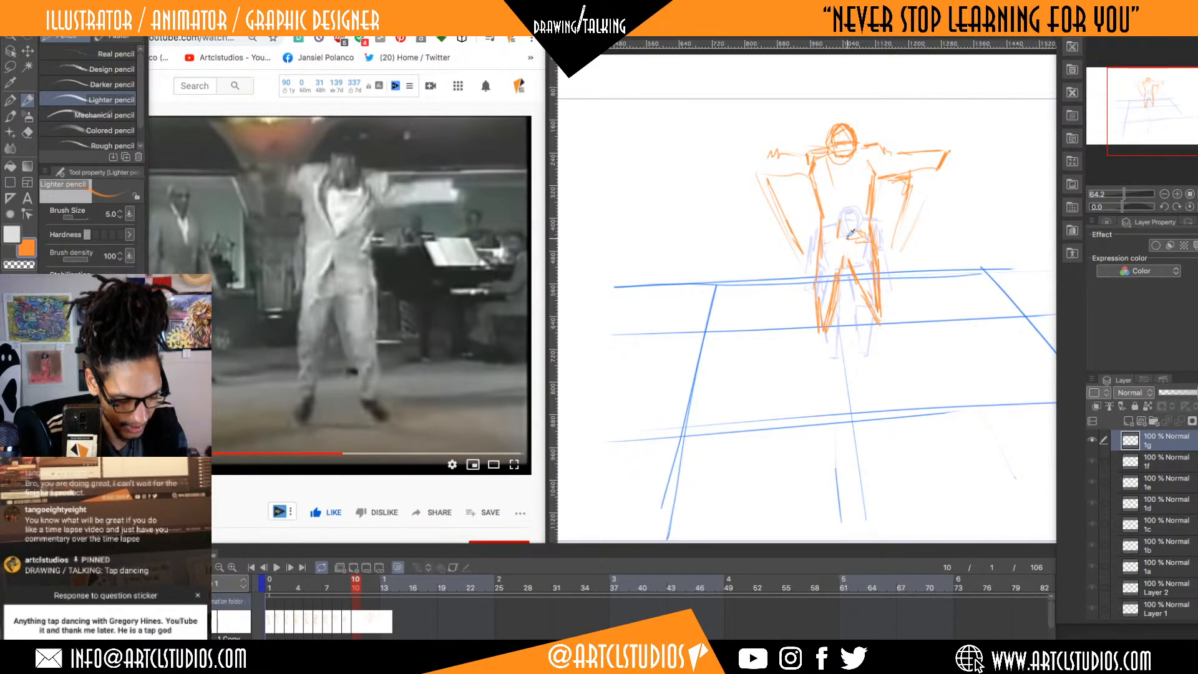
# - Flip back and forth through the sketched frames to examine how the crouch on frame 9 leads into the upright pose on frame 10
pyautogui.press('Left')
pyautogui.press('Left')
pyautogui.press('Left')
pyautogui.press('Left')
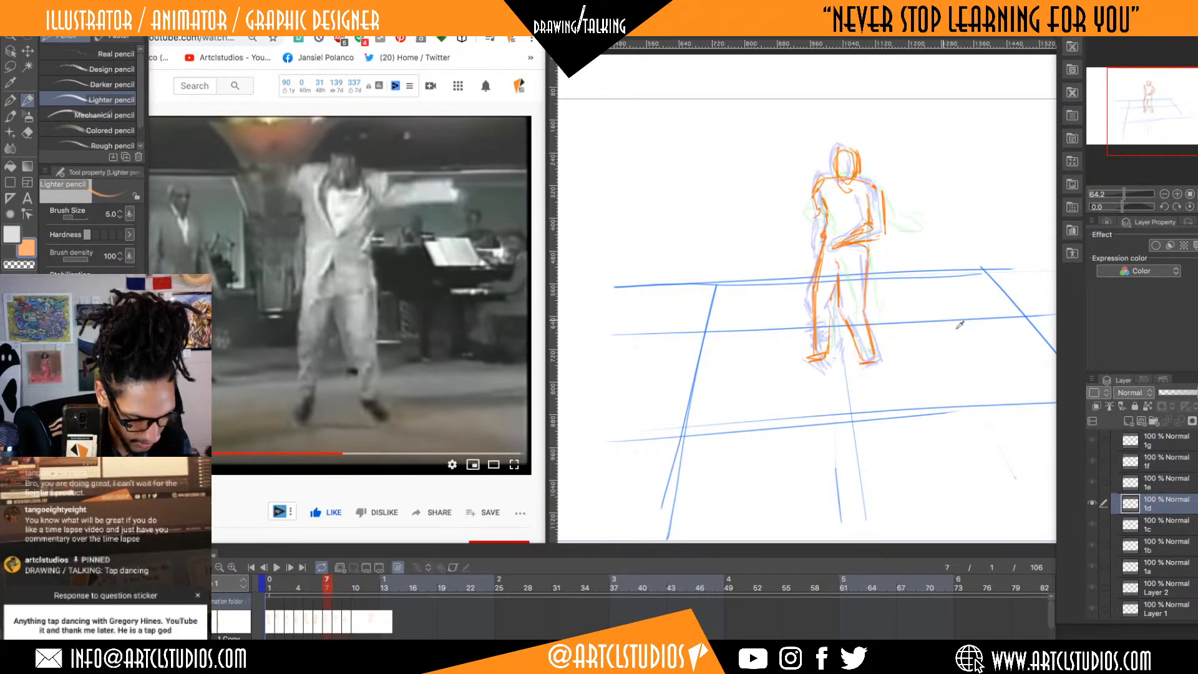
pyautogui.press('Left')
pyautogui.press('Left')
pyautogui.press('Left')
pyautogui.press('Left')
pyautogui.press('Left')
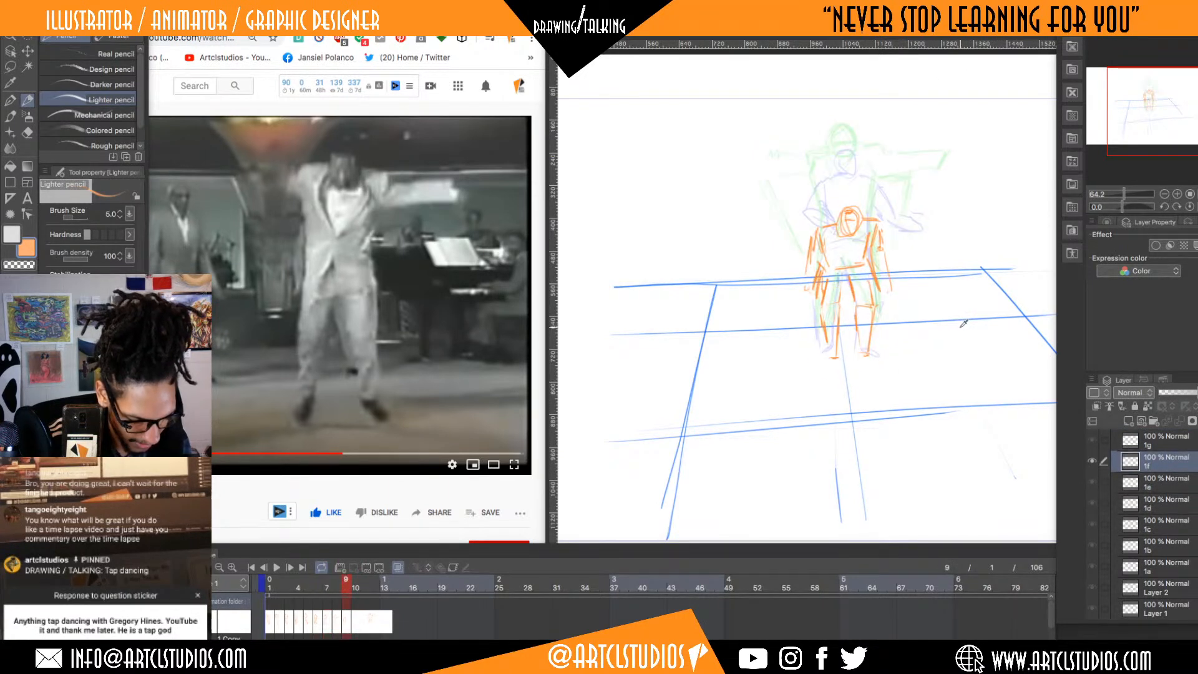
pyautogui.press('Right')
pyautogui.press('Right')
pyautogui.press('Right')
pyautogui.press('Right')
pyautogui.press('Right')
pyautogui.press('Right')
pyautogui.press('Right')
pyautogui.press('Right')
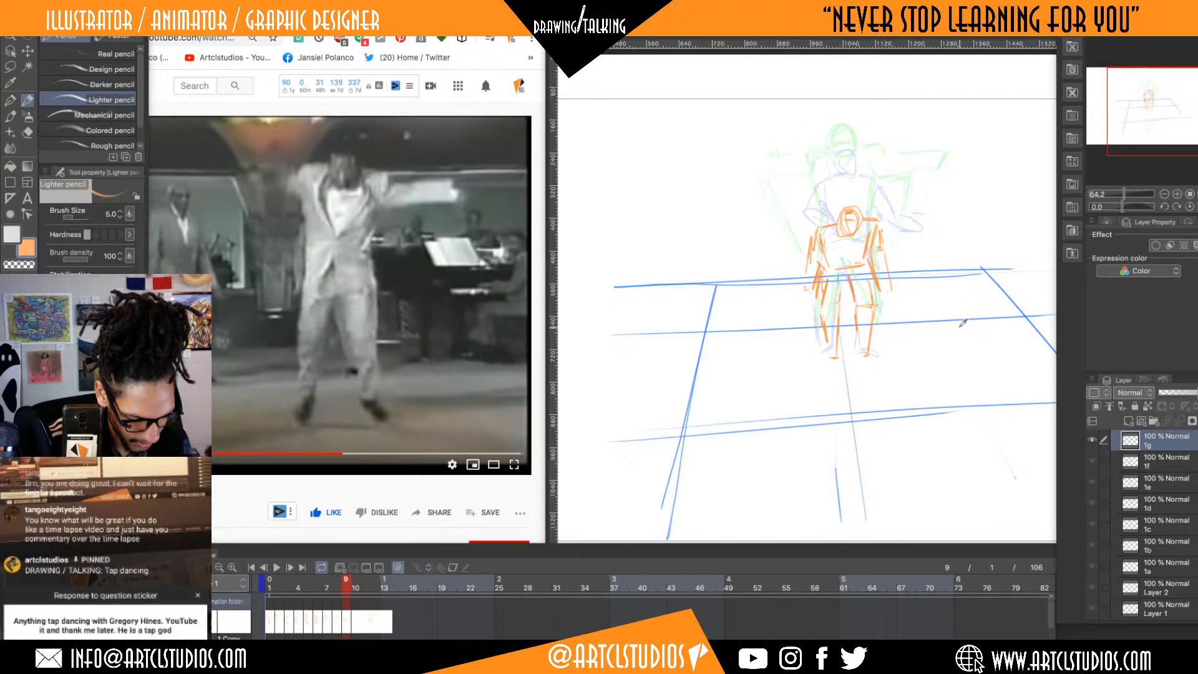
pyautogui.press('Right')
pyautogui.press('Left')
pyautogui.press('Right')
pyautogui.press('Left')
pyautogui.press('Right')
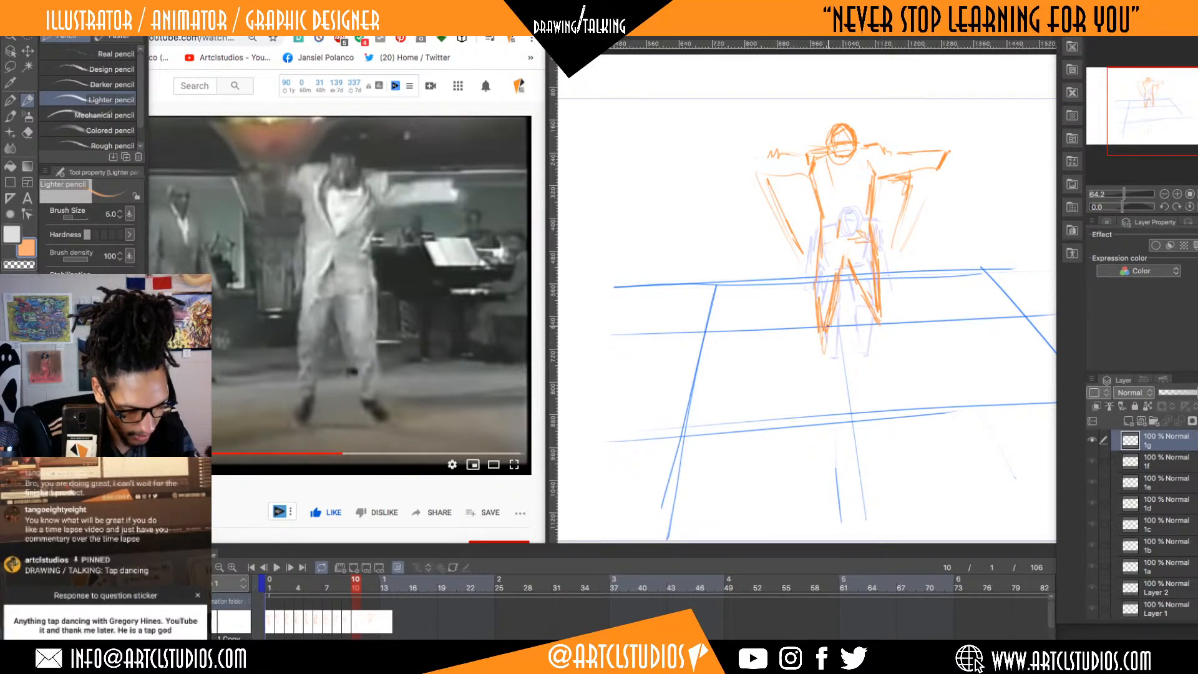
# - Complete the upright pose on cel 1g in orange R254 G105 B0 with lower legs, feet, the jacket lapel and stronger jacket edges
pyautogui.moveTo(827, 331); pyautogui.dragTo(822, 361)
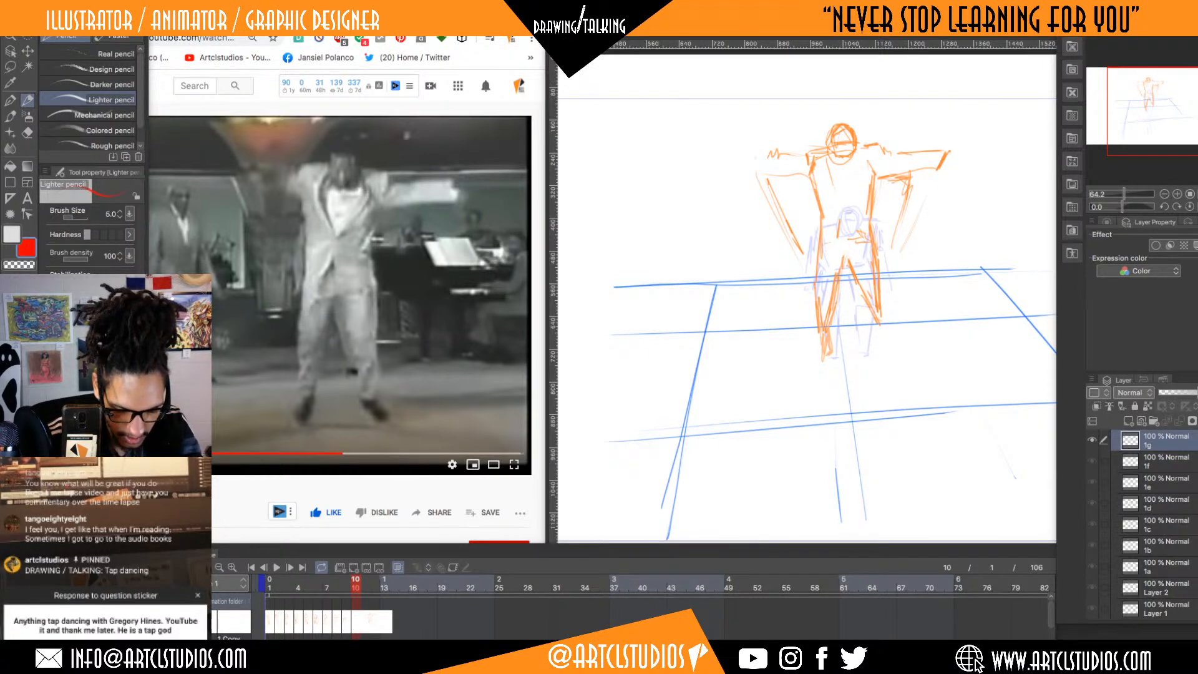
pyautogui.click(324, 26)
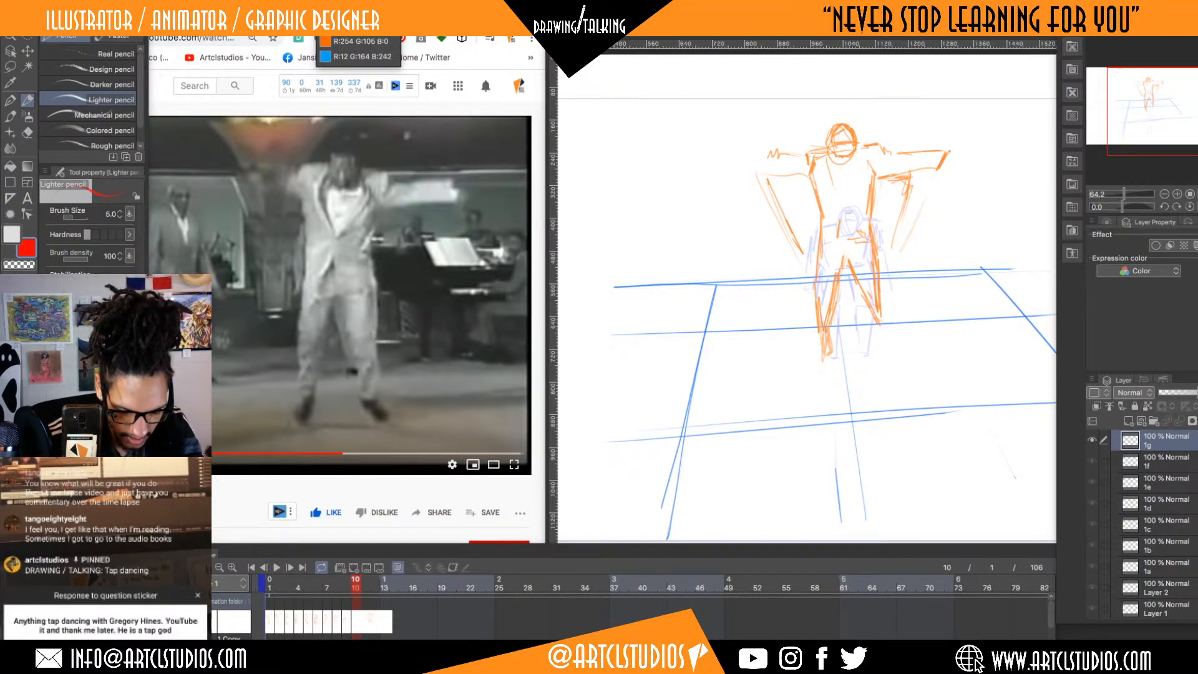
pyautogui.click(344, 44)
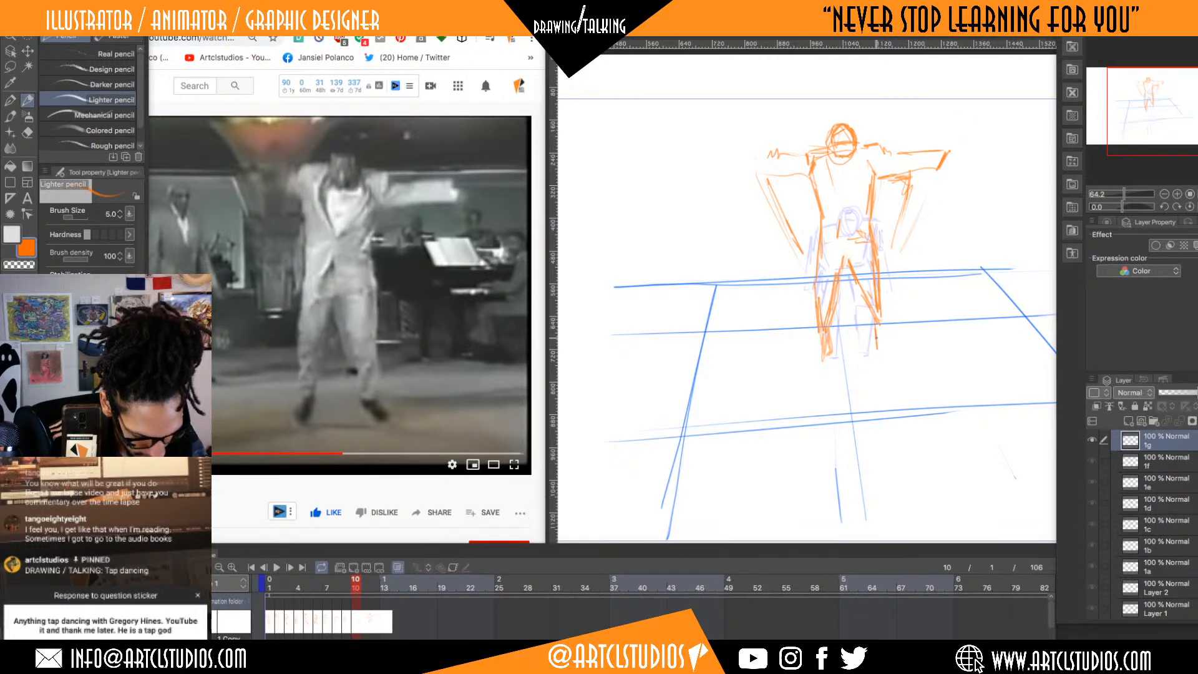
pyautogui.moveTo(877, 337); pyautogui.dragTo(896, 346)
pyautogui.moveTo(822, 349); pyautogui.dragTo(823, 330)
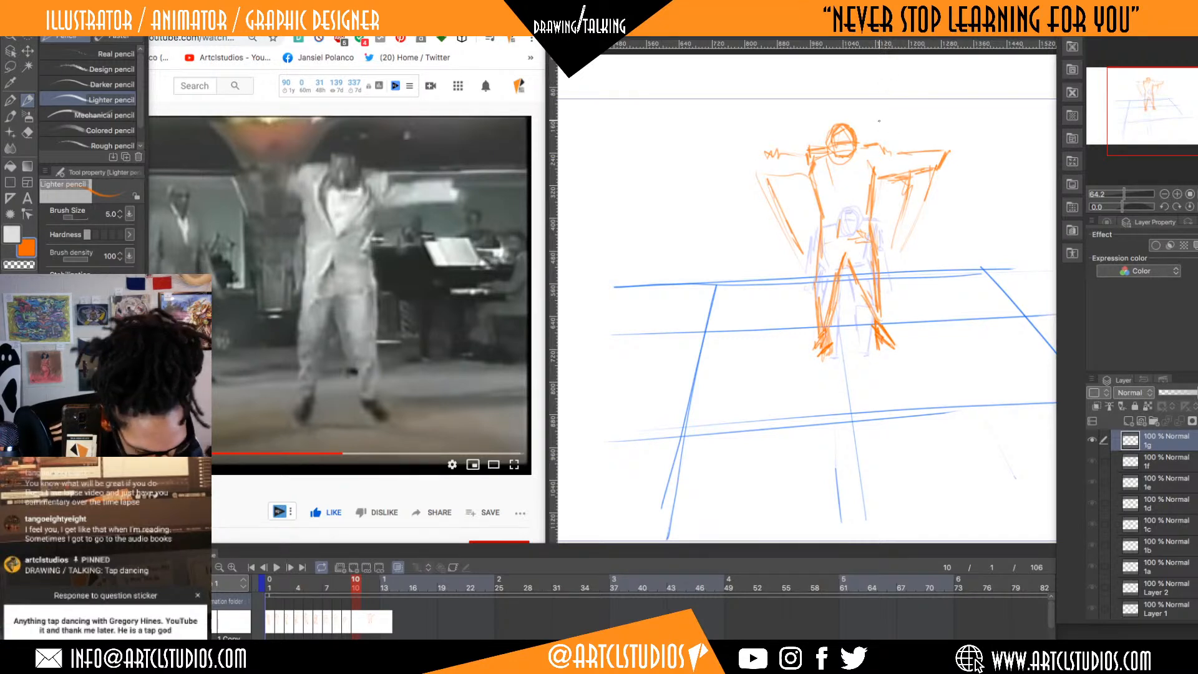
pyautogui.moveTo(864, 151); pyautogui.dragTo(849, 193)
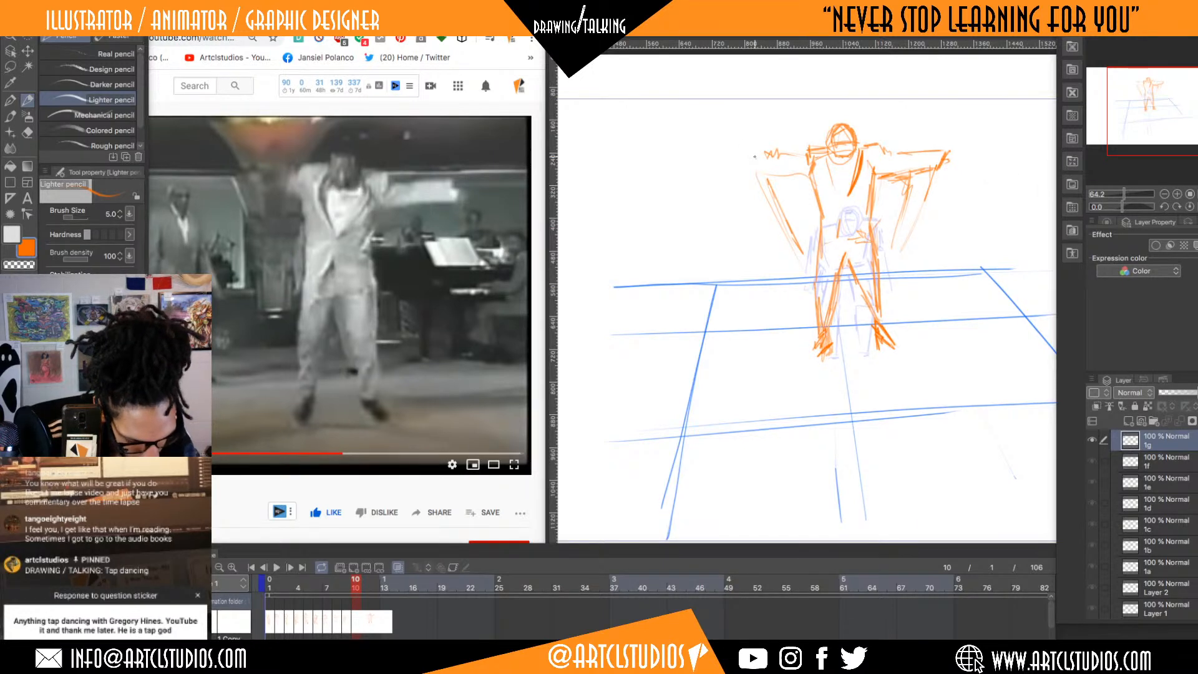
pyautogui.moveTo(759, 176); pyautogui.dragTo(782, 230)
# - Flip through the frames around 9 and 10 and back to the opening frames to examine the completed upright pose in motion
pyautogui.keyDown('alt'); pyautogui.click(828, 373); pyautogui.keyUp('alt')
pyautogui.hotkey('alt', 'Left')
pyautogui.hotkey('alt', 'Left')
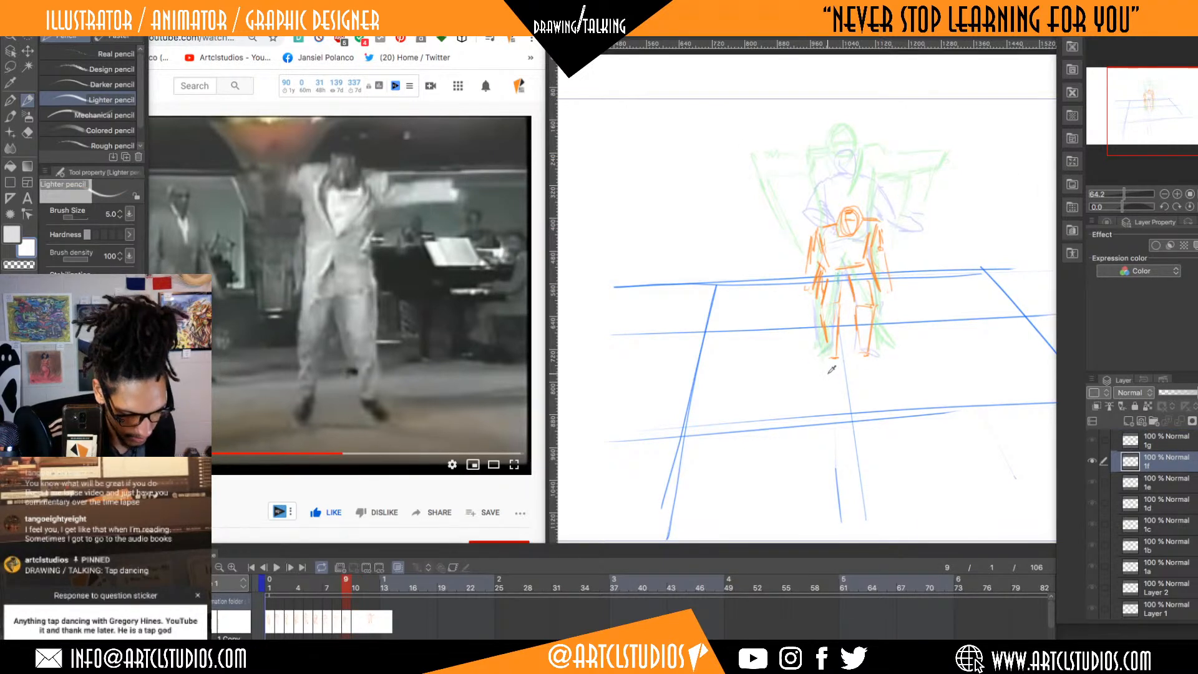
pyautogui.hotkey('alt', 'Right')
pyautogui.hotkey('alt', 'Right')
pyautogui.hotkey('alt', 'Right')
pyautogui.hotkey('alt', 'Left')
pyautogui.hotkey('alt', 'Left')
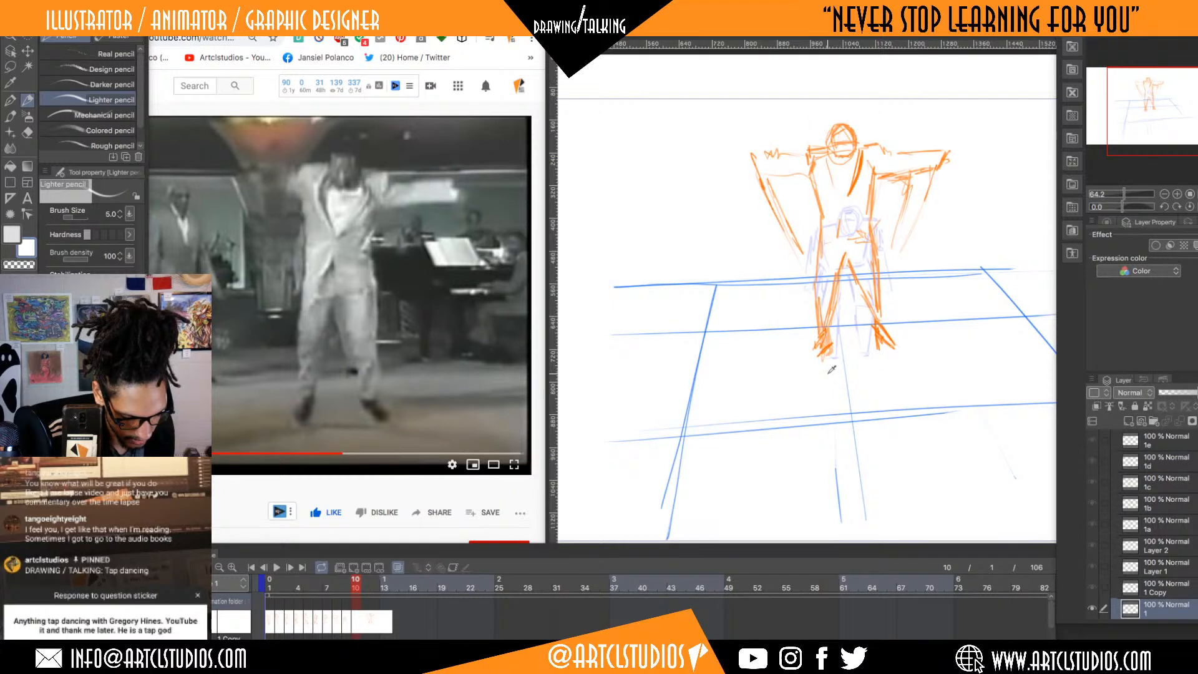
pyautogui.hotkey('alt', 'Right')
pyautogui.hotkey('alt', 'Right')
pyautogui.hotkey('alt', 'Right')
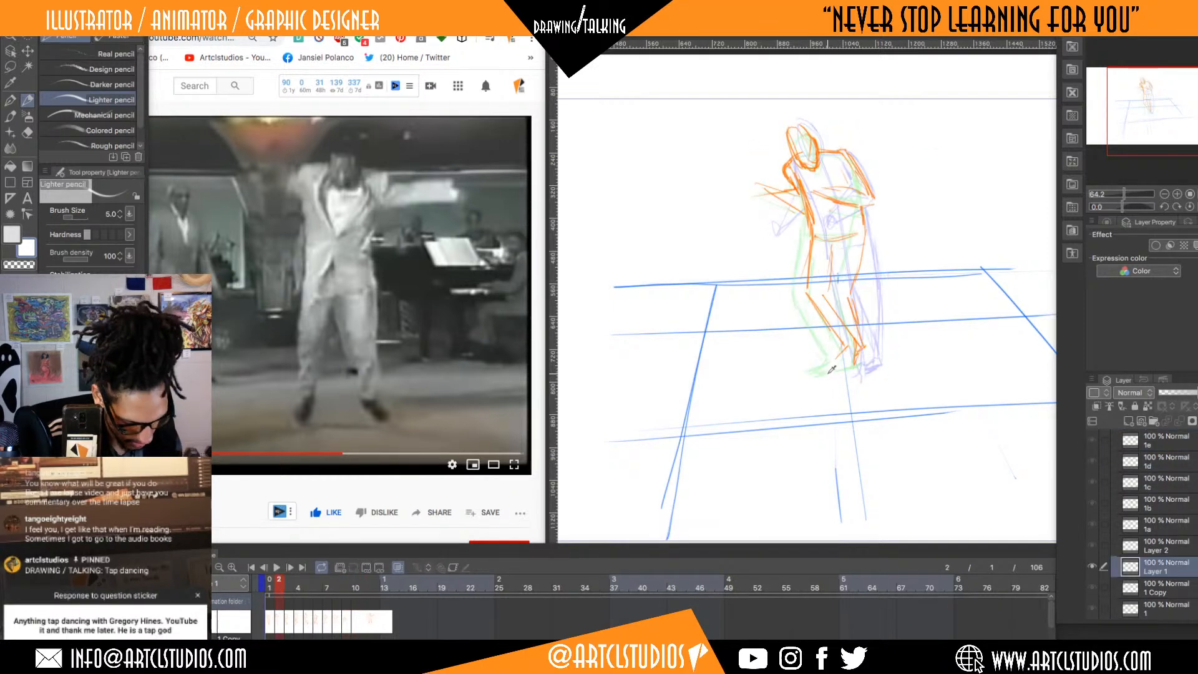
# - Shorten the timeline's playback range to end at frame 14 and play the animation
pyautogui.hscroll(5, 926, 617)
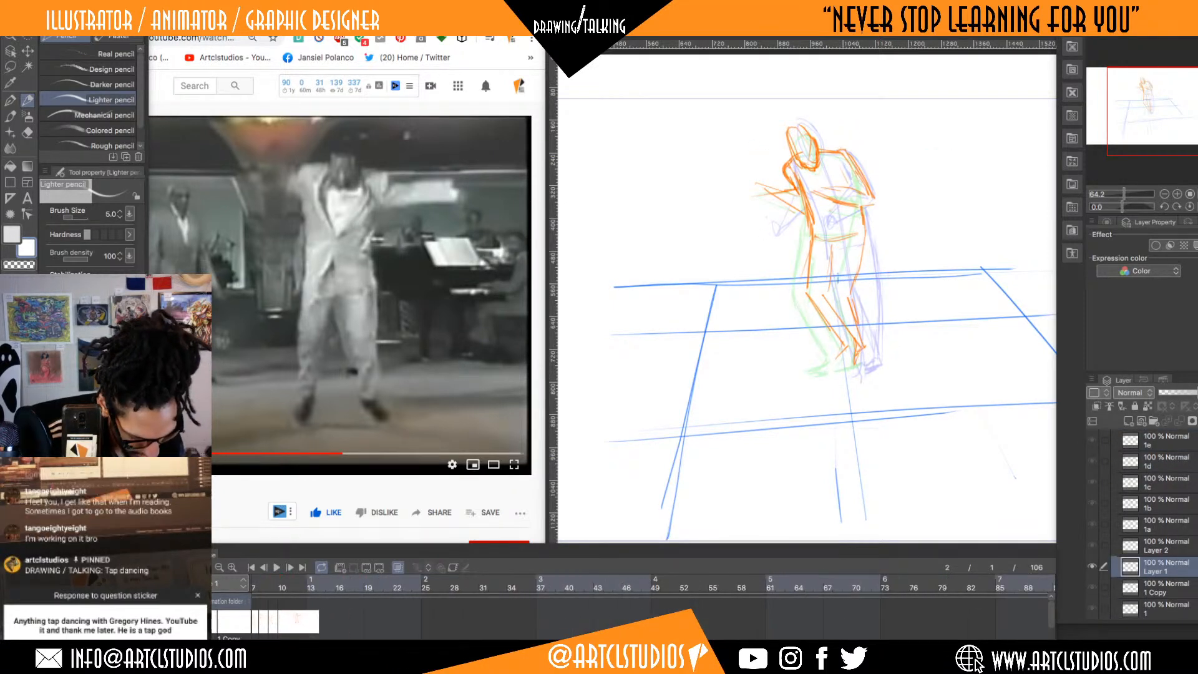
pyautogui.hscroll(2, 926, 618)
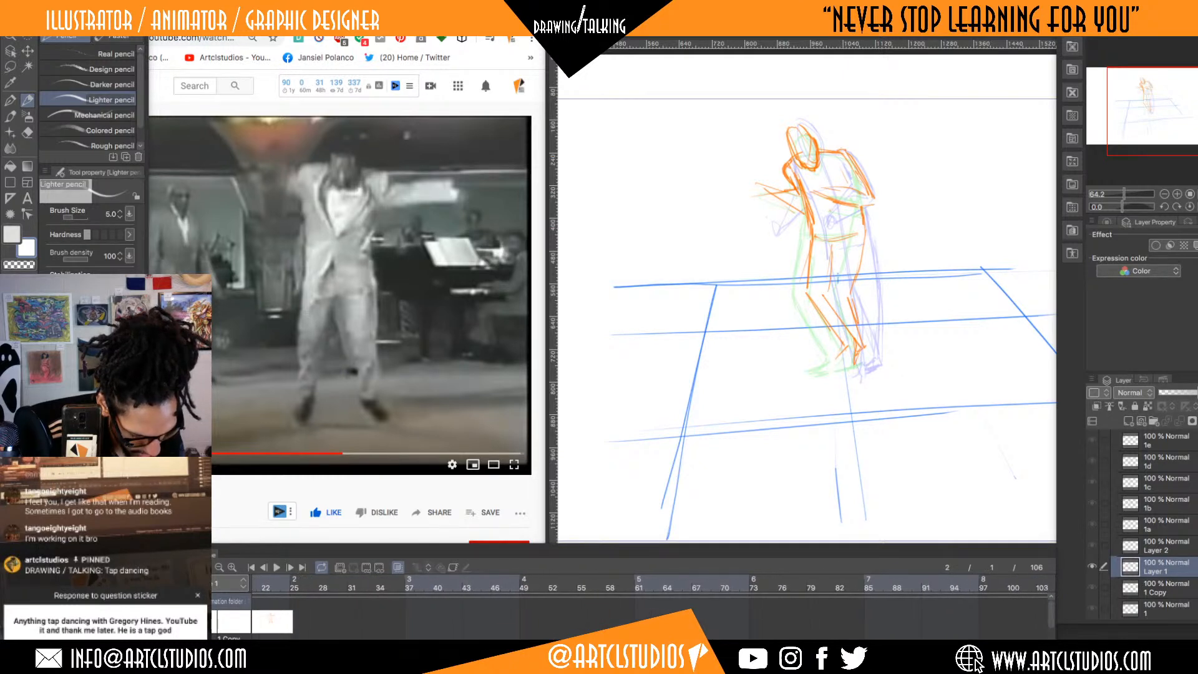
pyautogui.hscroll(6, 927, 617)
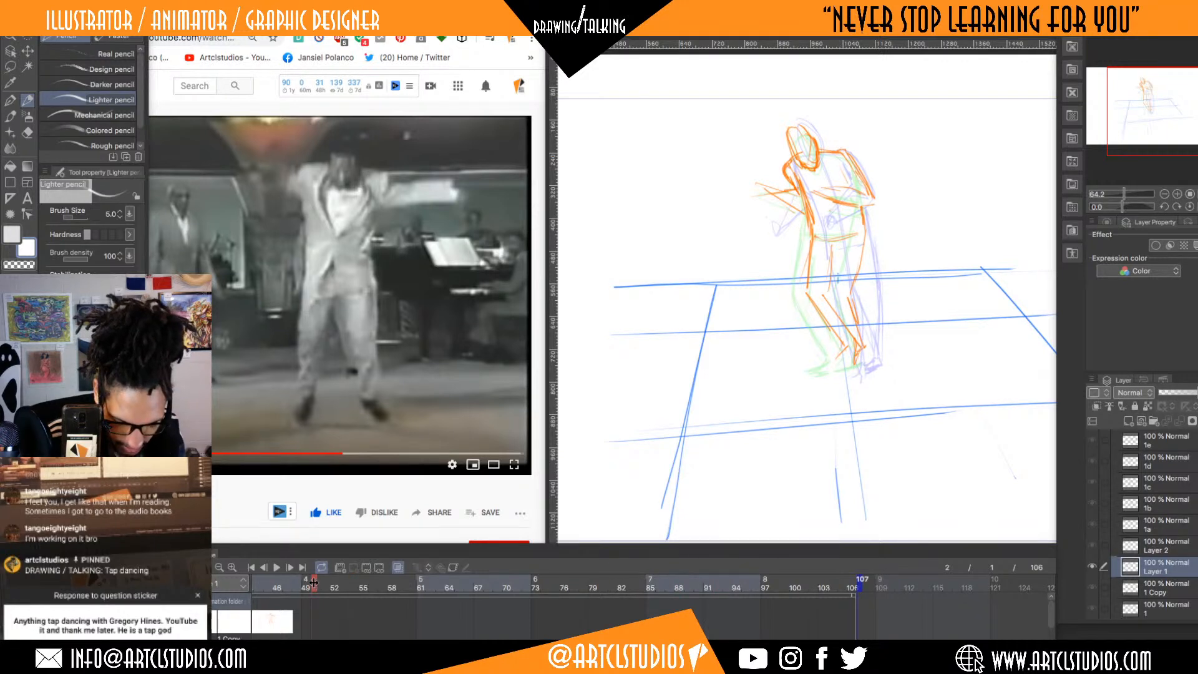
pyautogui.moveTo(313, 582); pyautogui.dragTo(305, 581)
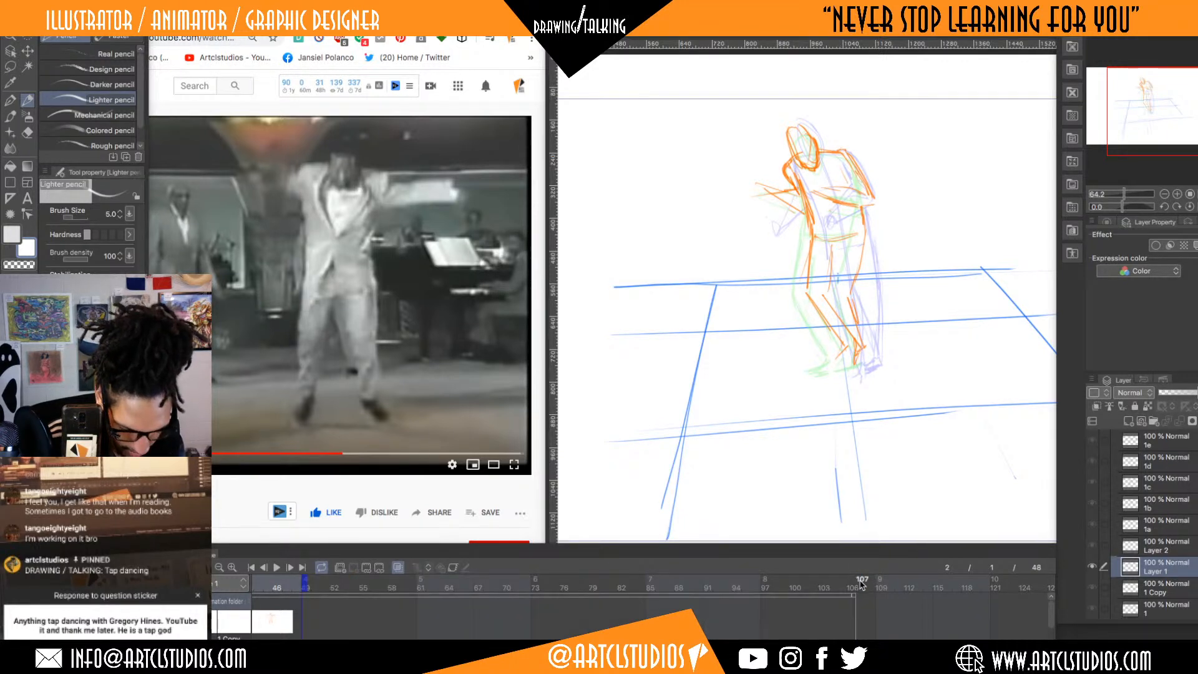
pyautogui.hscroll(-10, 649, 602)
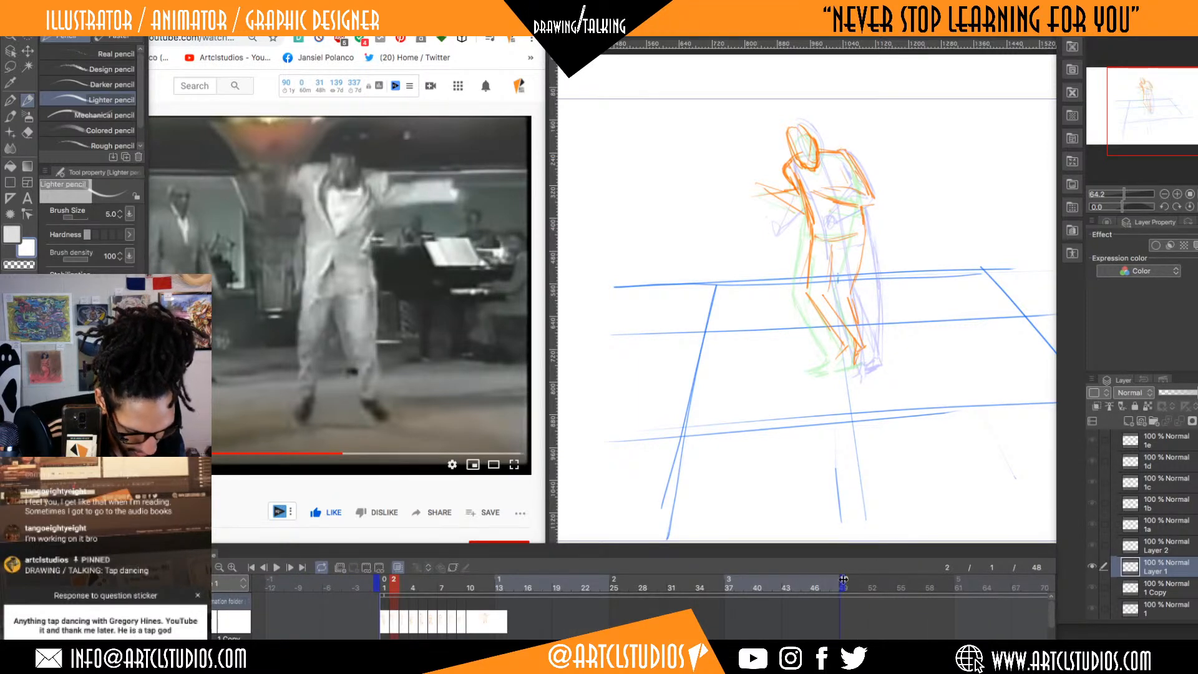
pyautogui.moveTo(843, 580)
pyautogui.mouseDown()
pyautogui.moveTo(528, 584)
pyautogui.moveTo(519, 572)
pyautogui.mouseUp()
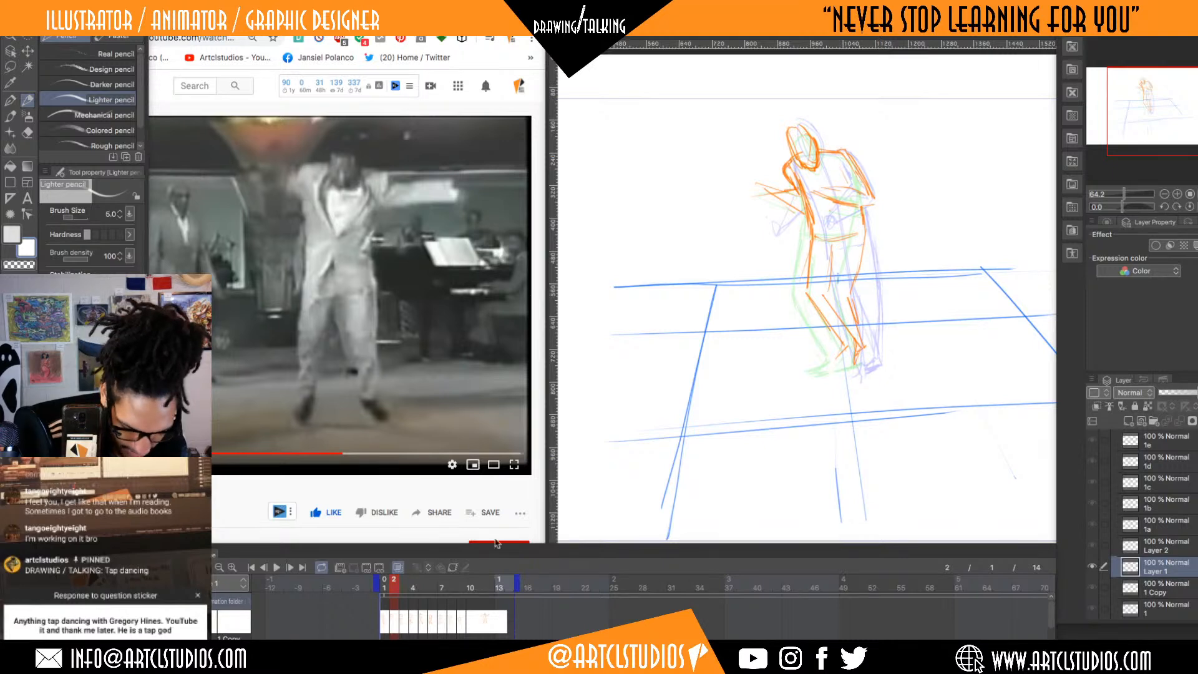
pyautogui.click(278, 568)
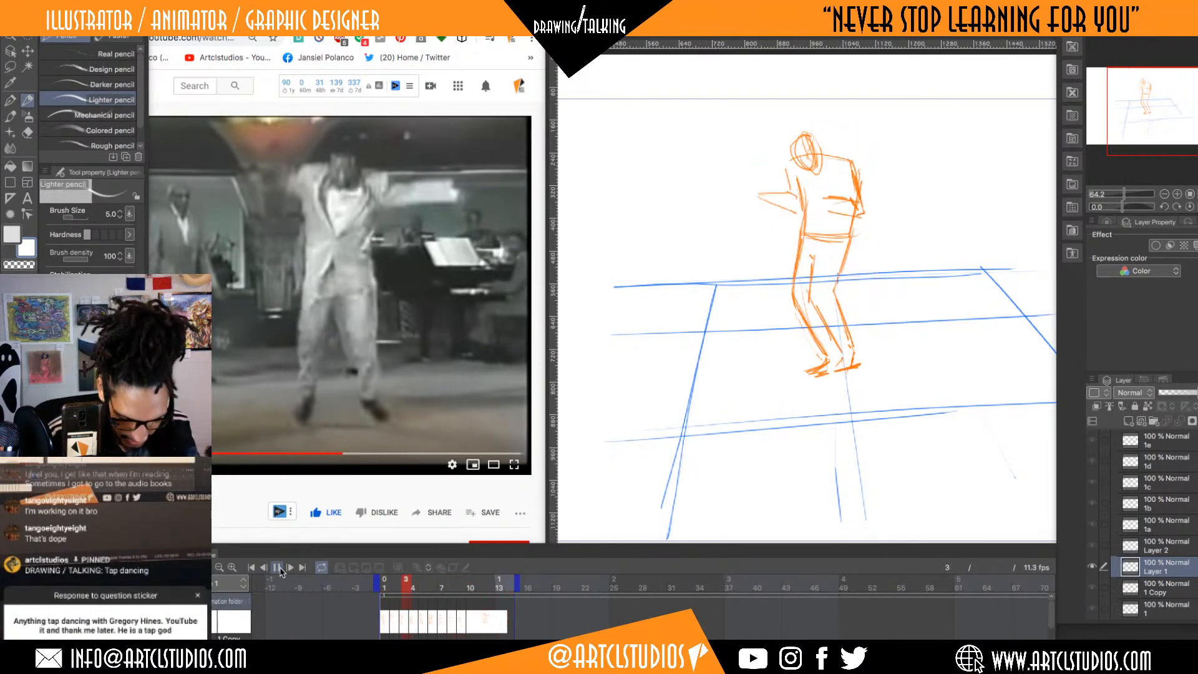
# - Insert 1 frame at frame 9 to hold the crouched pose longer, and replay the animation
pyautogui.click(460, 589)
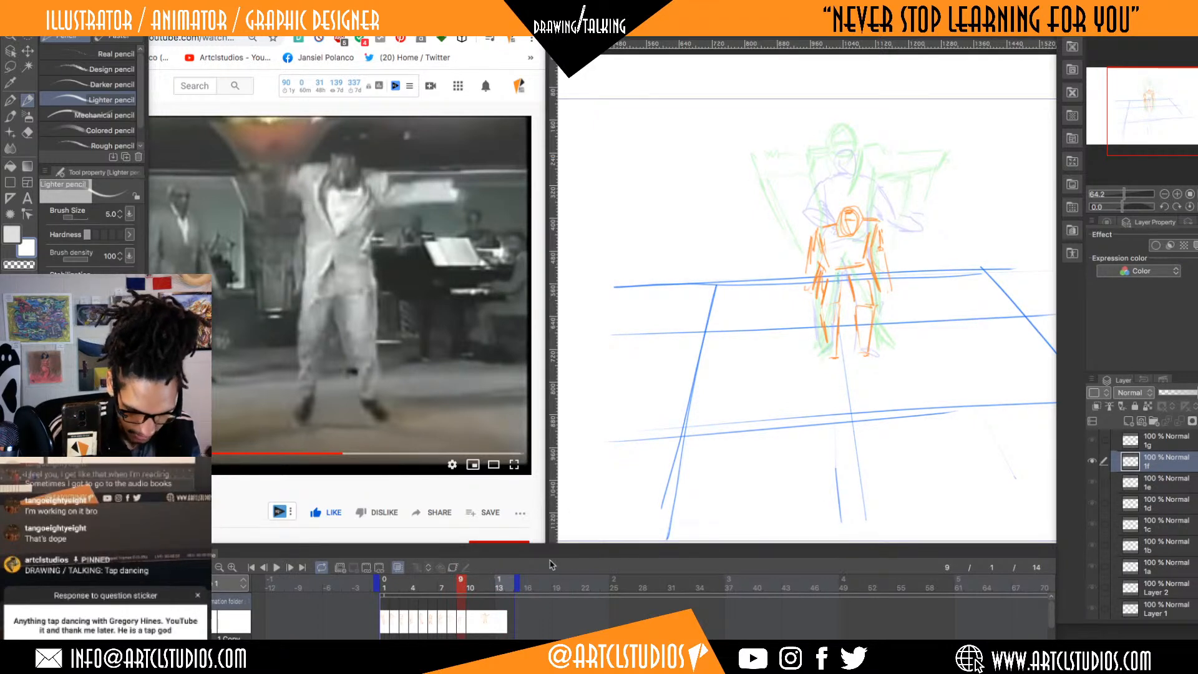
pyautogui.press('F5')
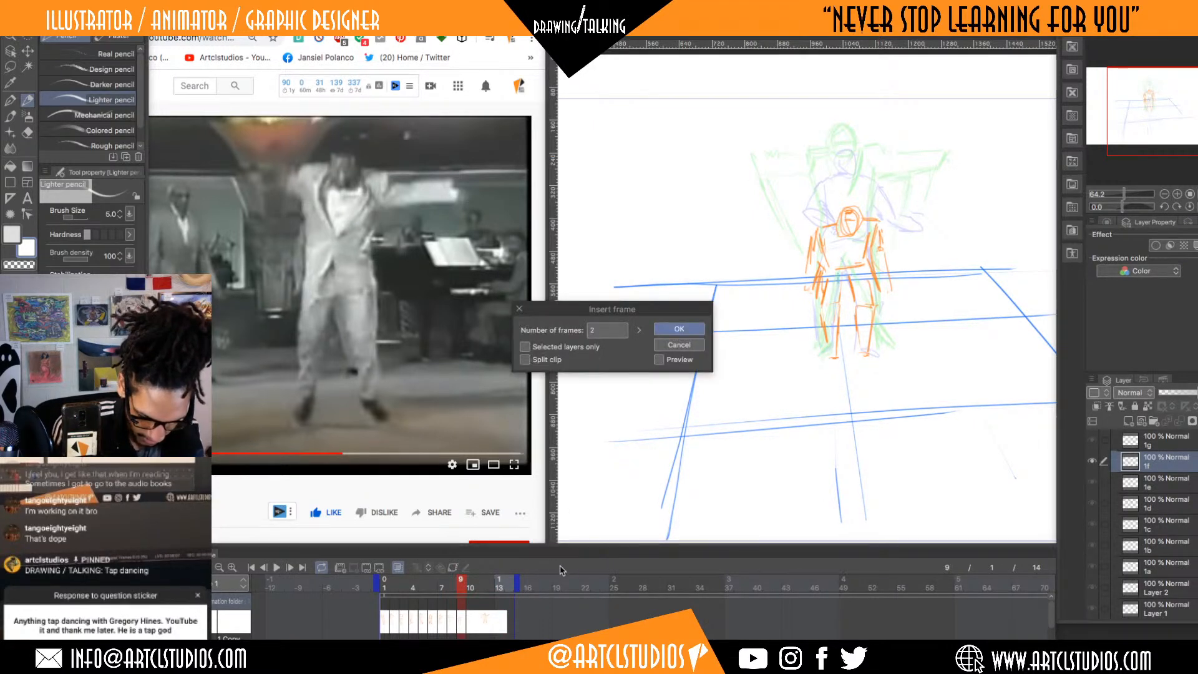
pyautogui.doubleClick(590, 330)
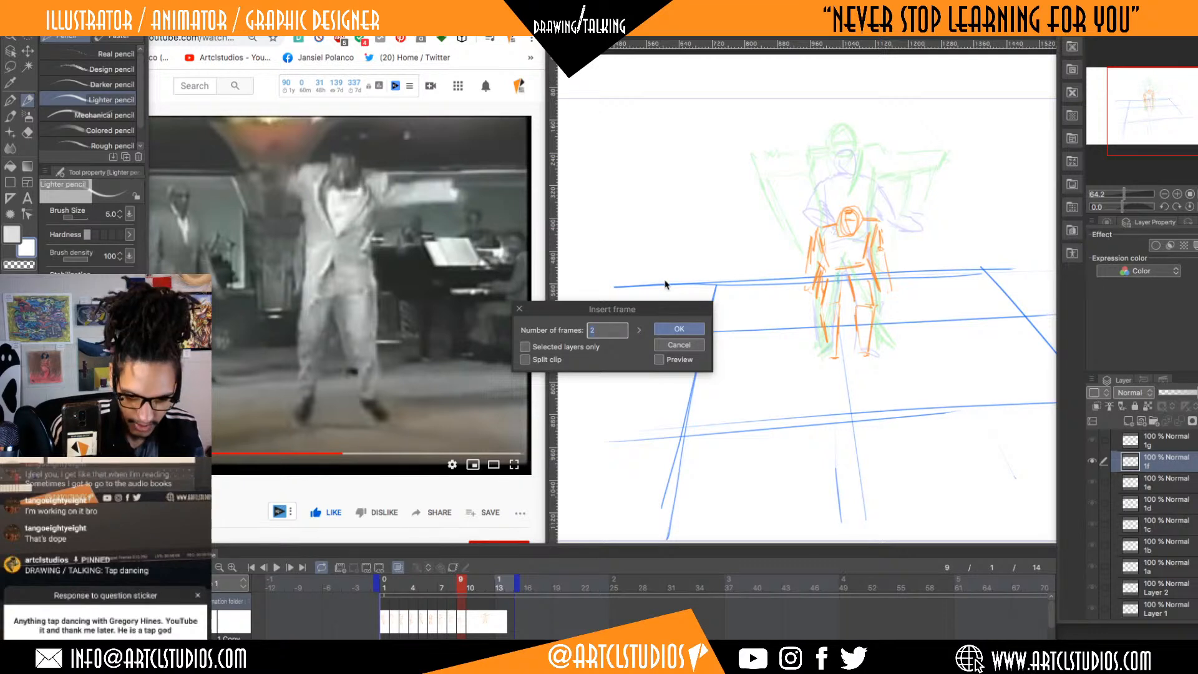
pyautogui.write('1')
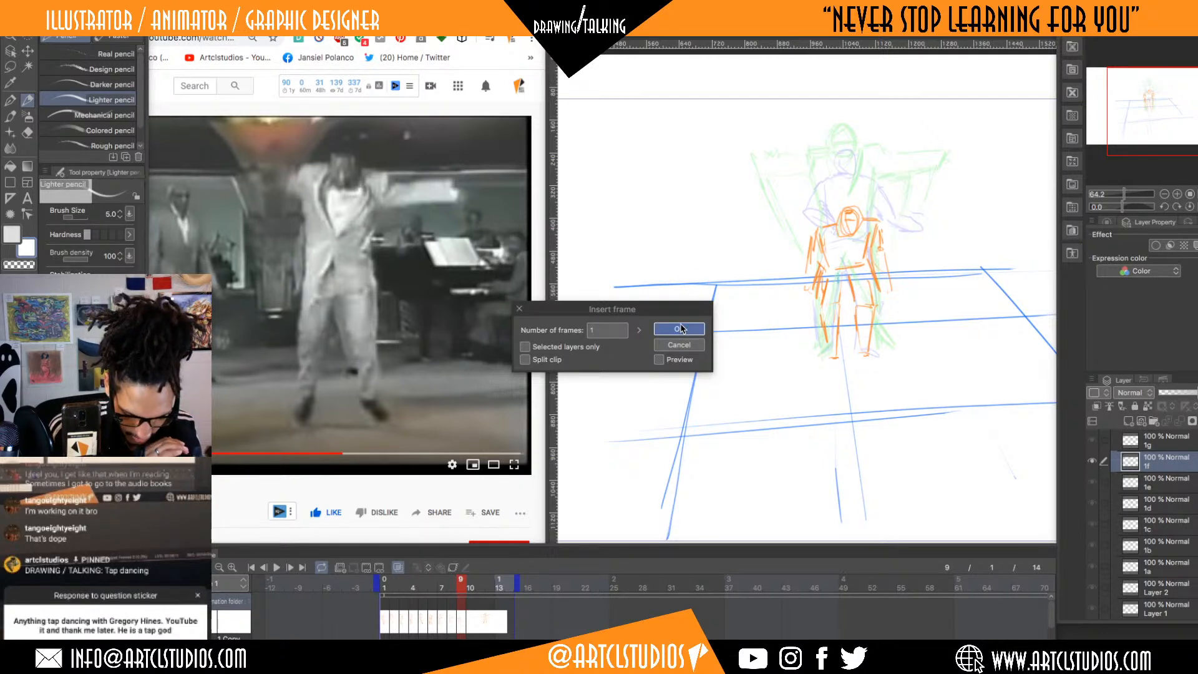
pyautogui.click(686, 330)
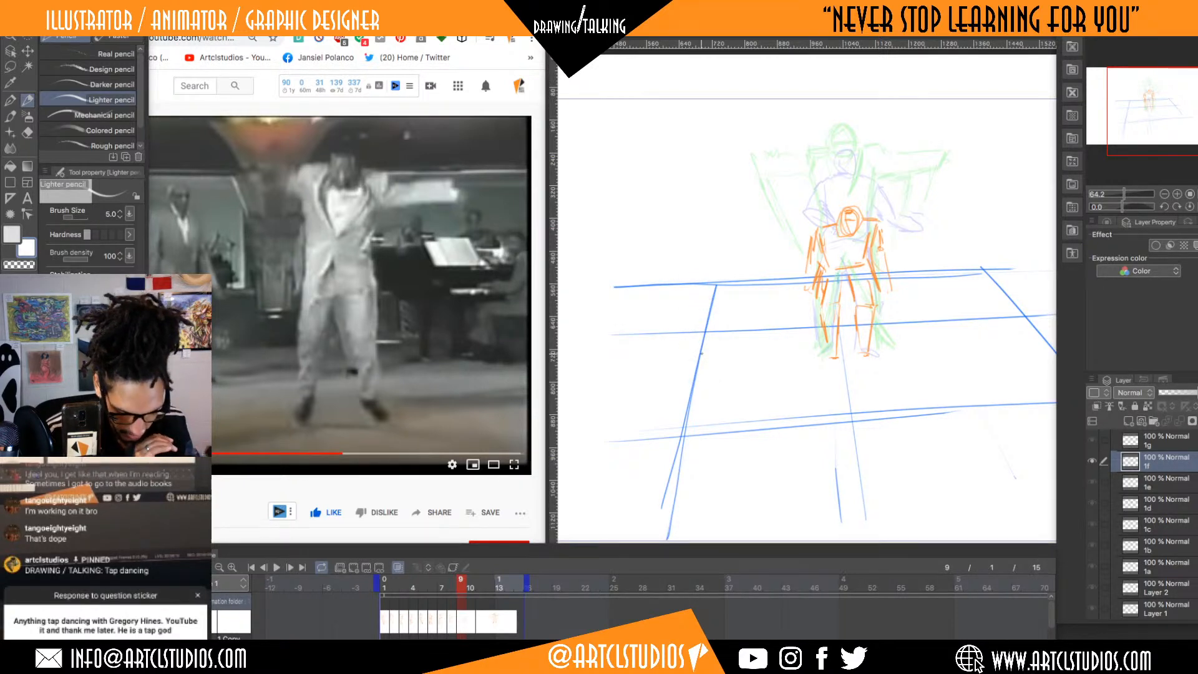
pyautogui.click(277, 567)
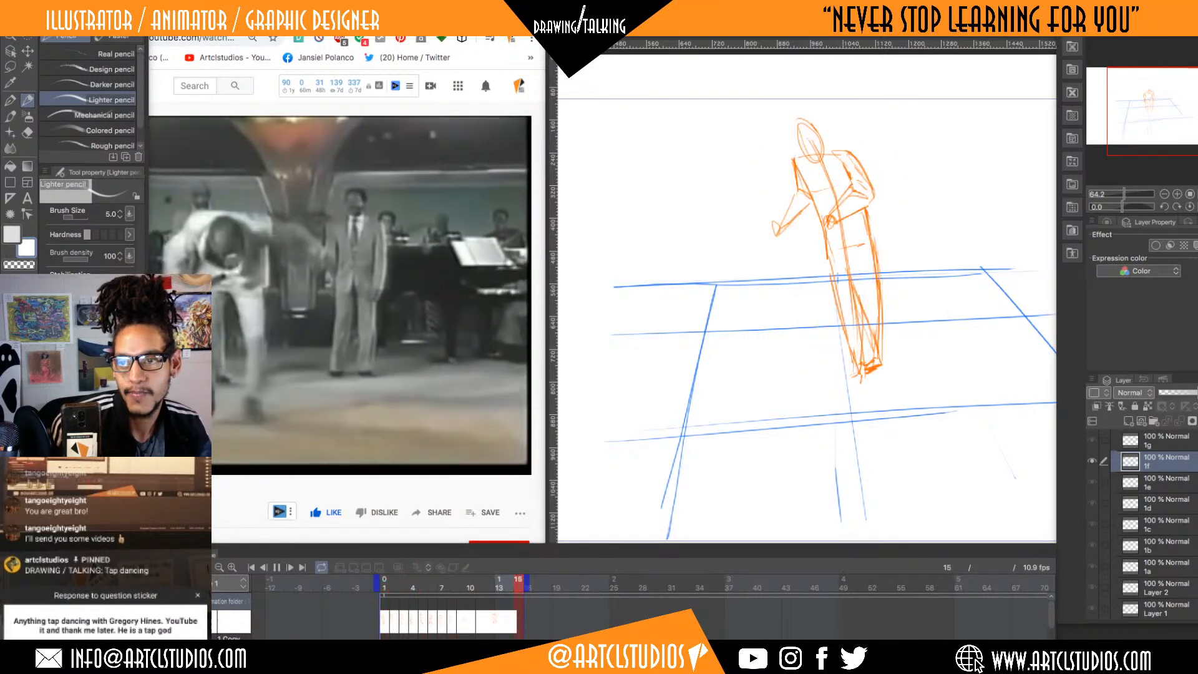
# - Switch to Spotify and pause the music
pyautogui.press('super+Tab')
pyautogui.press('space')
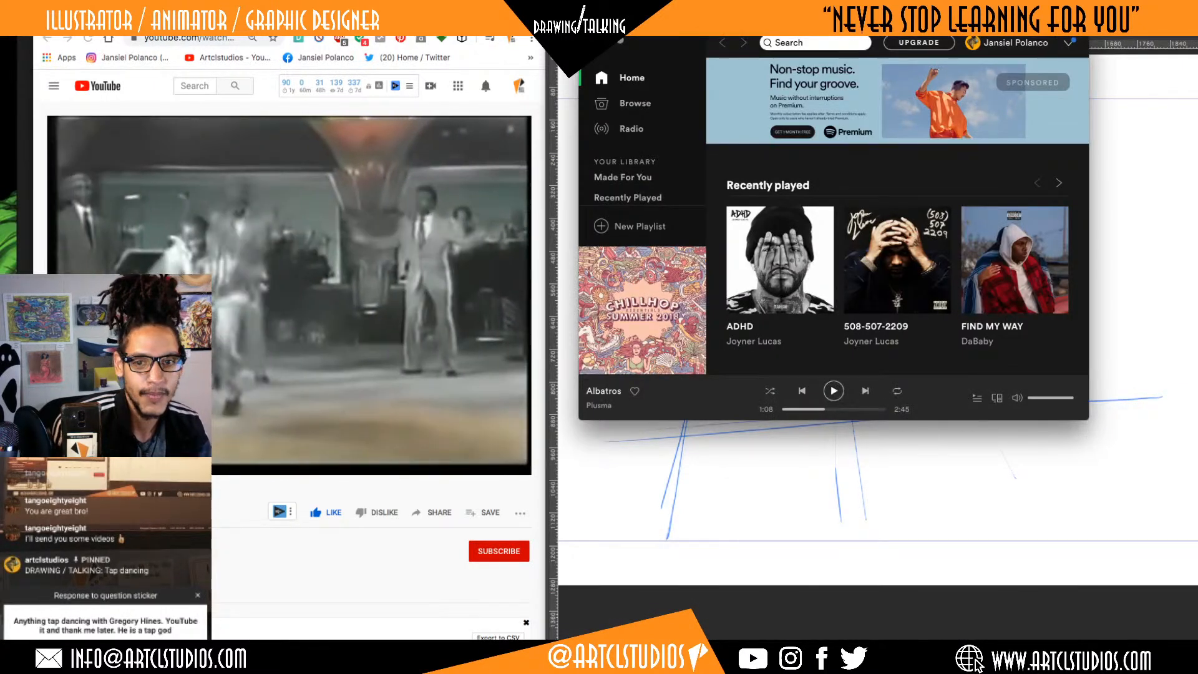